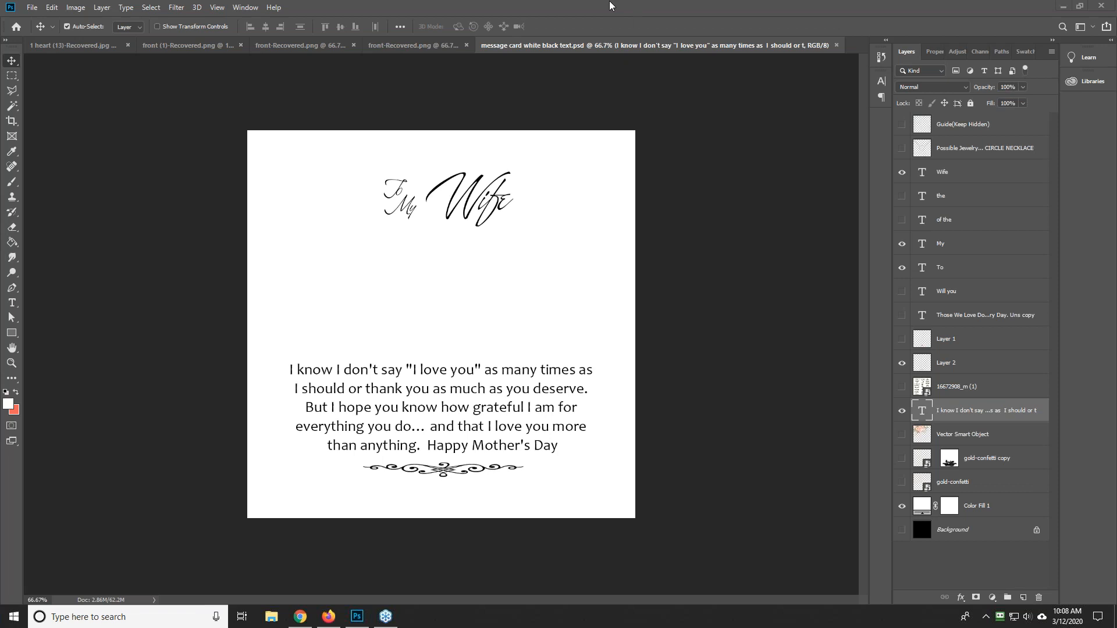
Step: Move the Photoshop window aside, switch to the ShineOn platform in Chrome and open the catalog to add a new product
{"action": "double_click", "coordinate": [566, 6]}
{"action": "left_click_drag", "start_coordinate": [616, 59], "coordinate": [436, 3]}
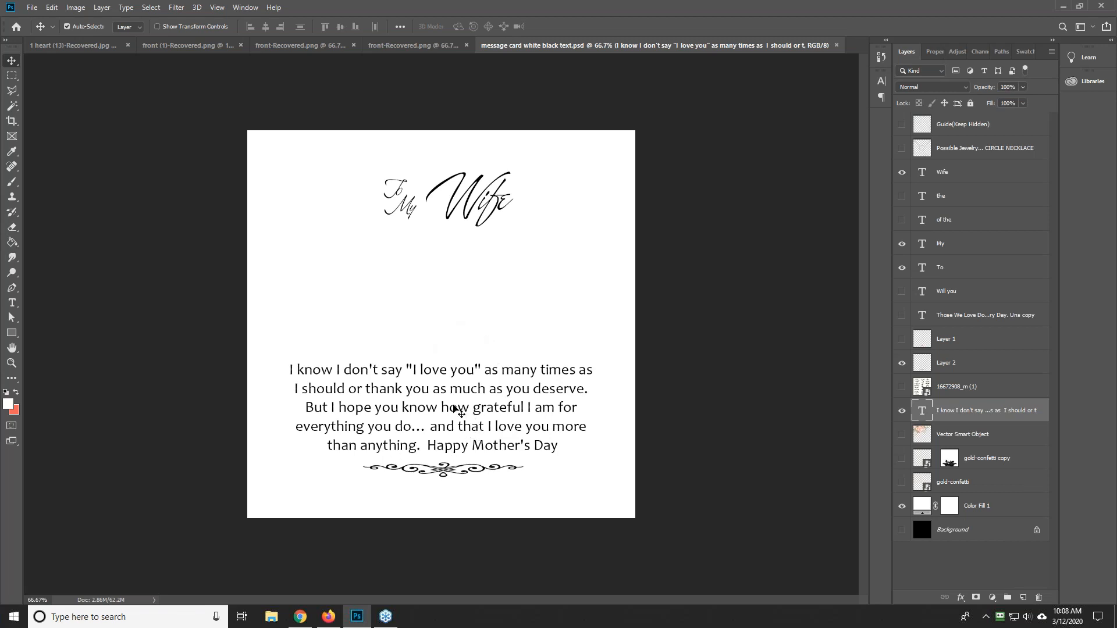
{"action": "left_click_drag", "start_coordinate": [434, 7], "coordinate": [1116, 97]}
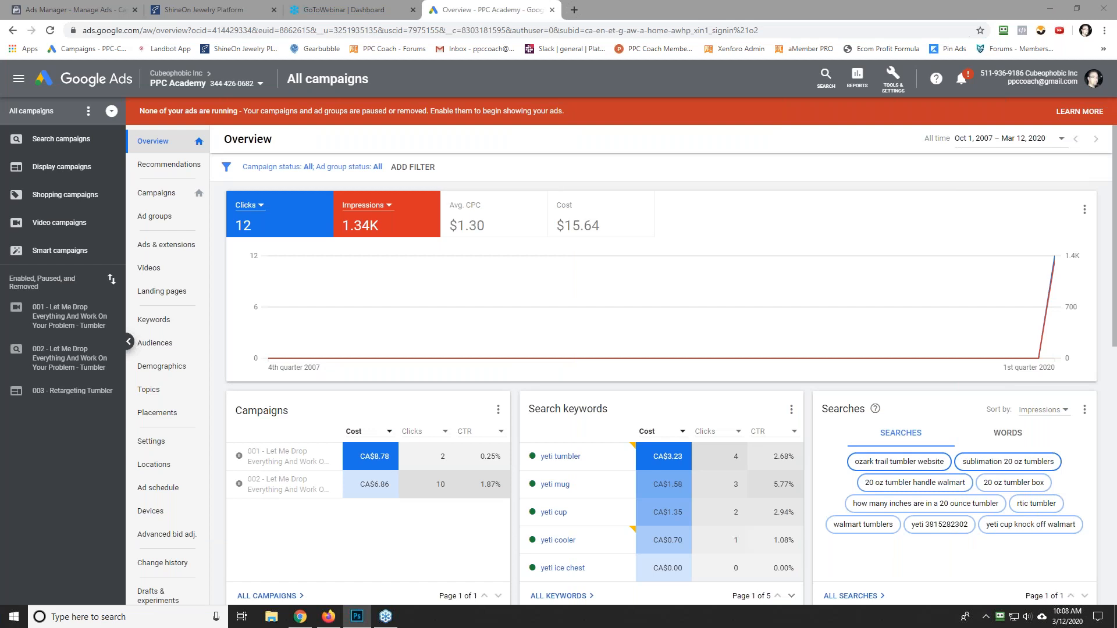
{"action": "left_click", "coordinate": [200, 10]}
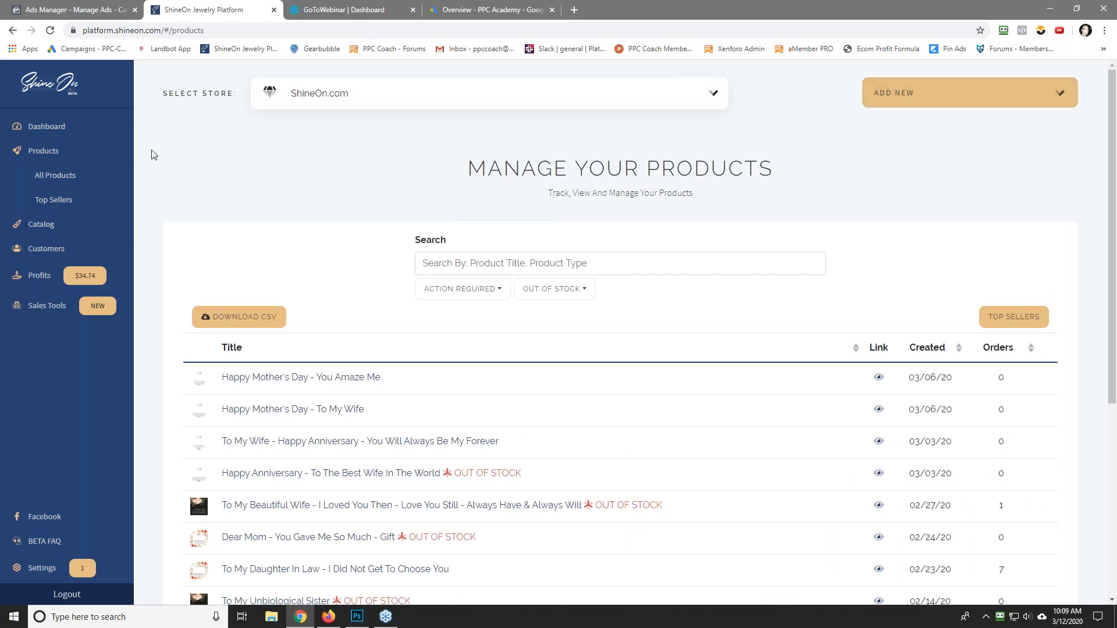
{"action": "left_click", "coordinate": [941, 99]}
{"action": "left_click", "coordinate": [931, 122]}
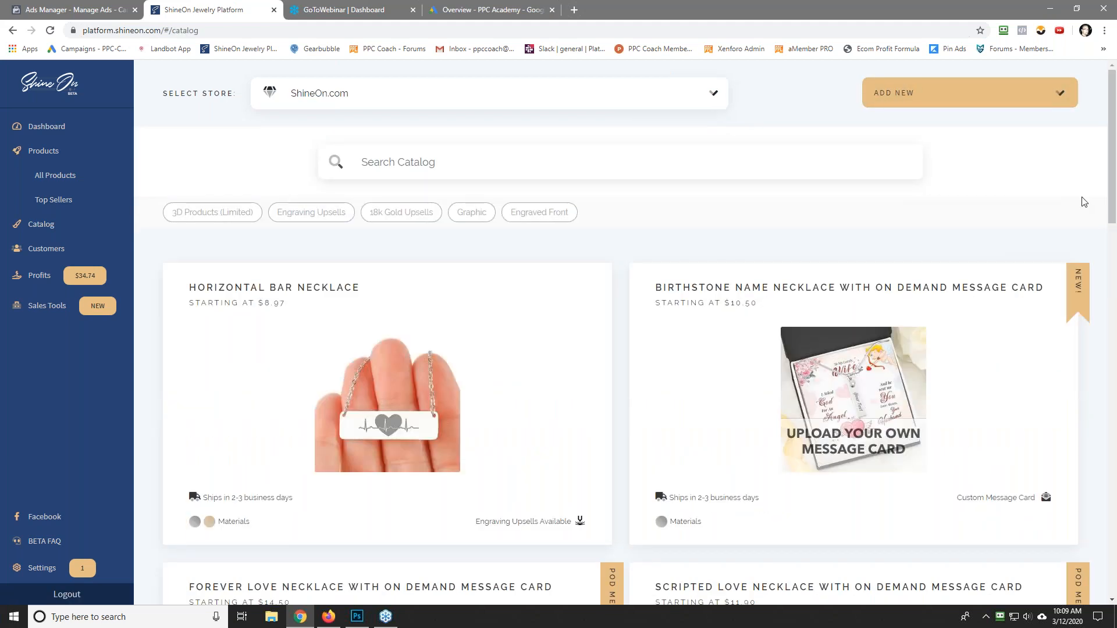
Step: Start creating a product from the Infinity Heart Necklace with On Demand Message Cards in the catalog
{"action": "left_click_drag", "start_coordinate": [1113, 204], "coordinate": [1114, 237]}
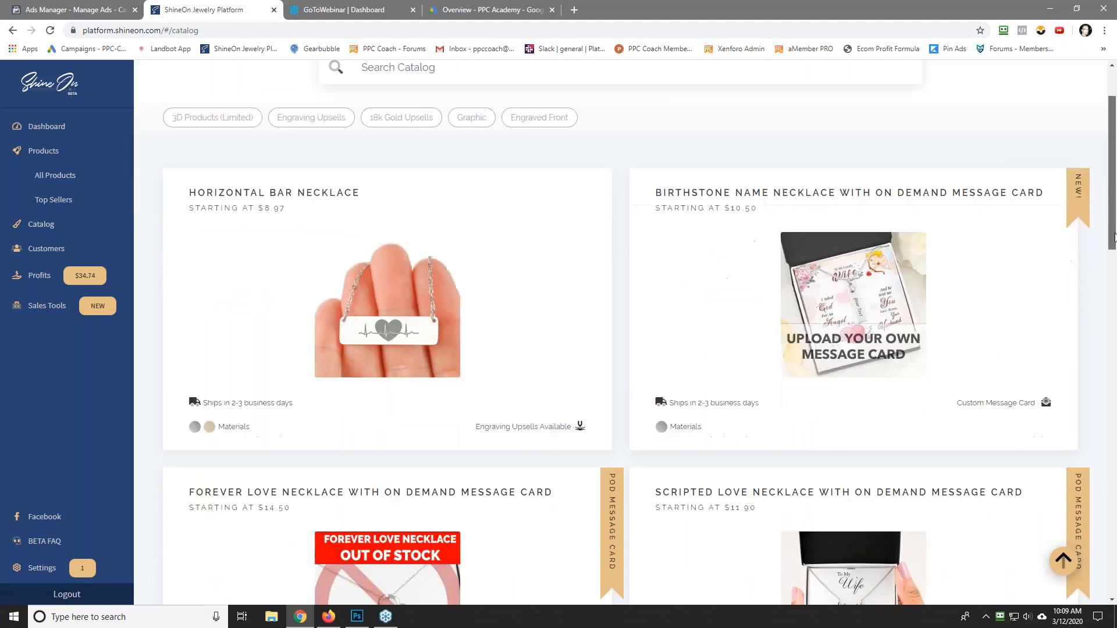
{"action": "scroll", "coordinate": [1115, 236], "scroll_direction": "down", "scroll_amount": 5}
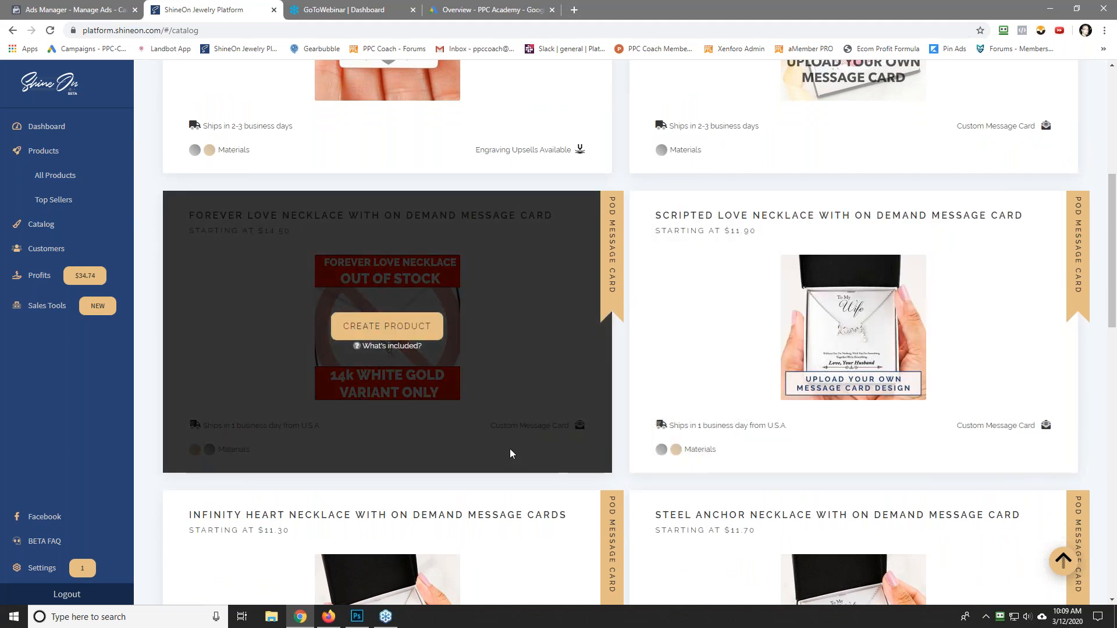
{"action": "left_click_drag", "start_coordinate": [1113, 283], "coordinate": [1113, 343]}
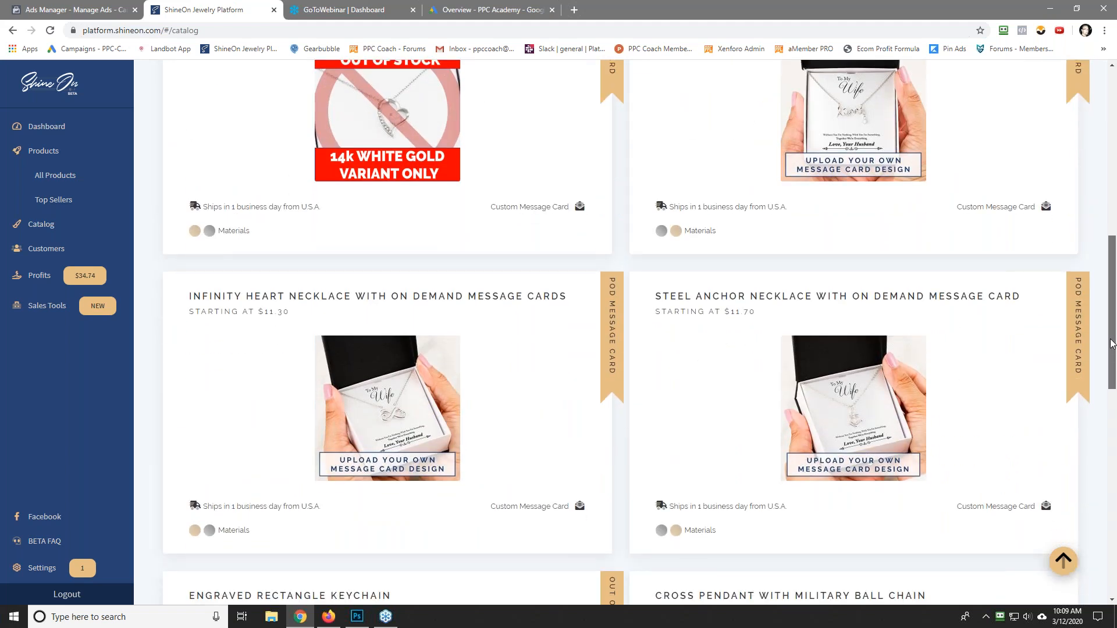
{"action": "left_click_drag", "start_coordinate": [1112, 334], "coordinate": [1112, 334]}
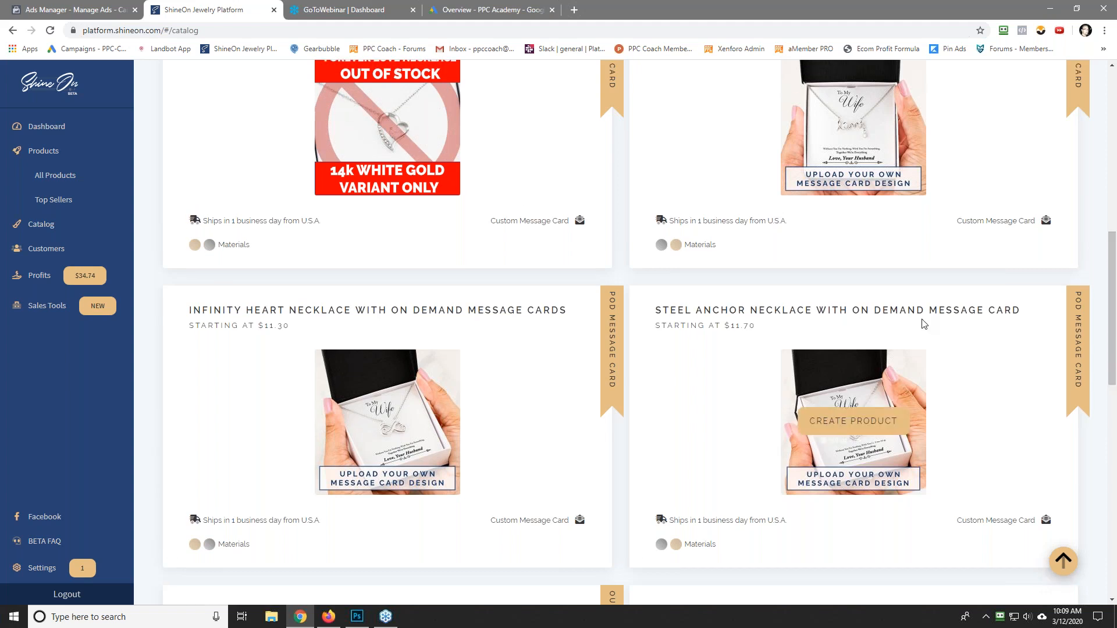
{"action": "mouse_move", "coordinate": [355, 346]}
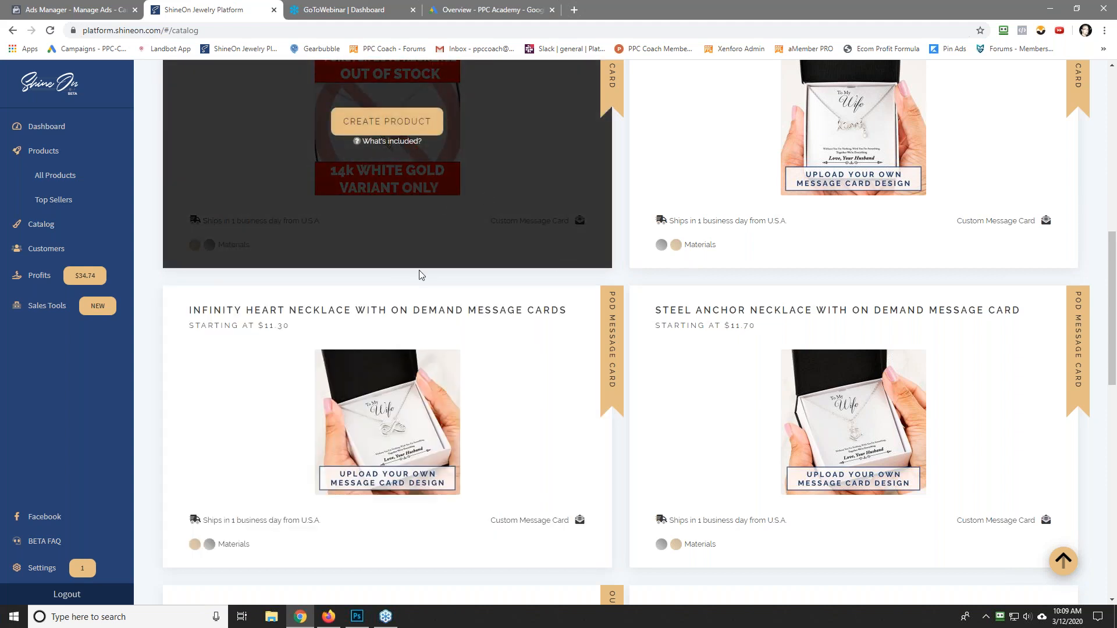
{"action": "scroll", "coordinate": [233, 244], "scroll_direction": "up", "scroll_amount": 3}
{"action": "mouse_move", "coordinate": [311, 249]}
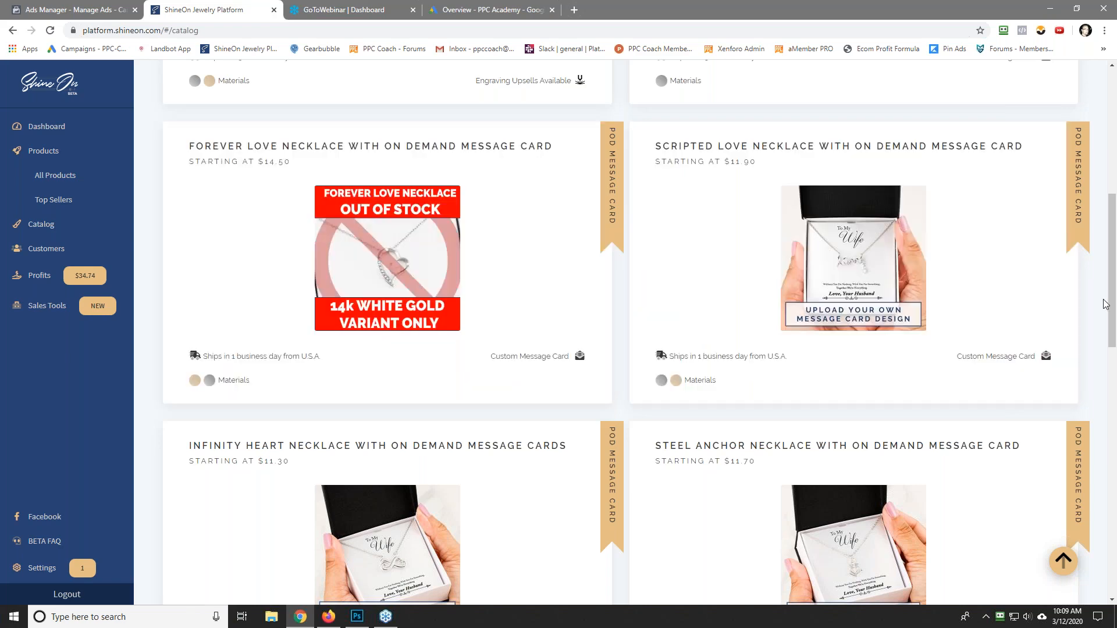
{"action": "left_click_drag", "start_coordinate": [1108, 336], "coordinate": [1108, 215]}
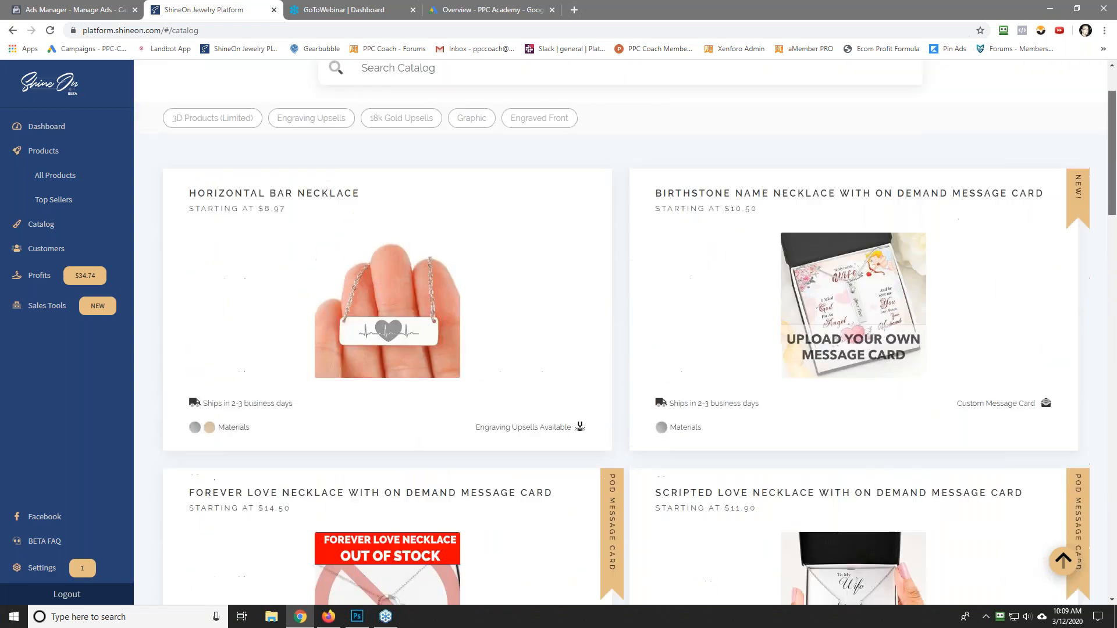
{"action": "scroll", "coordinate": [395, 227], "scroll_direction": "down", "scroll_amount": 12}
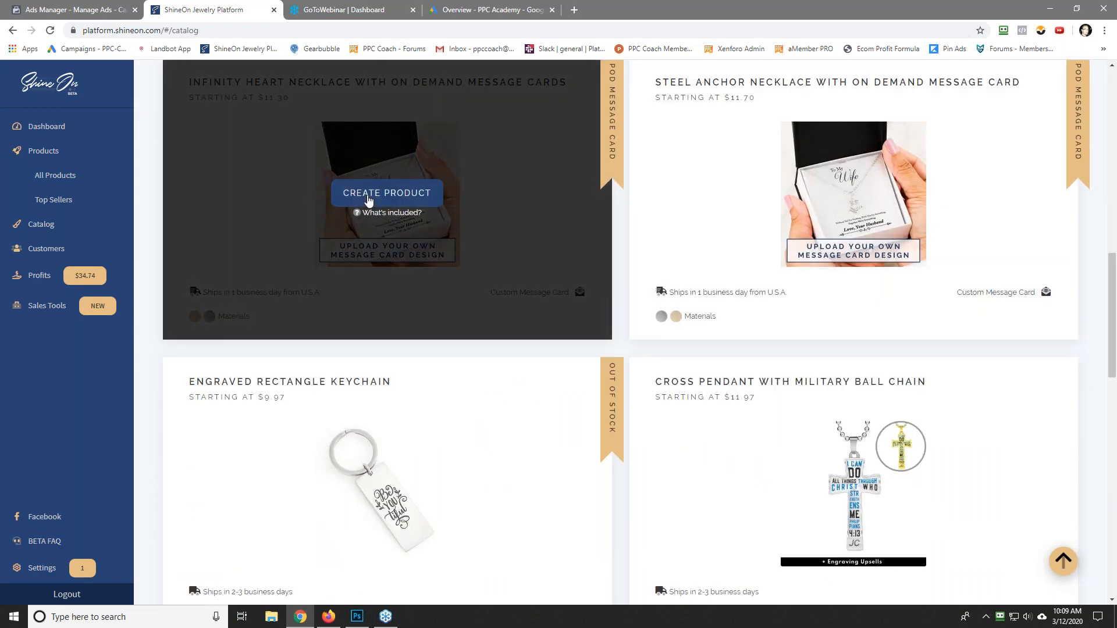
{"action": "left_click", "coordinate": [368, 196]}
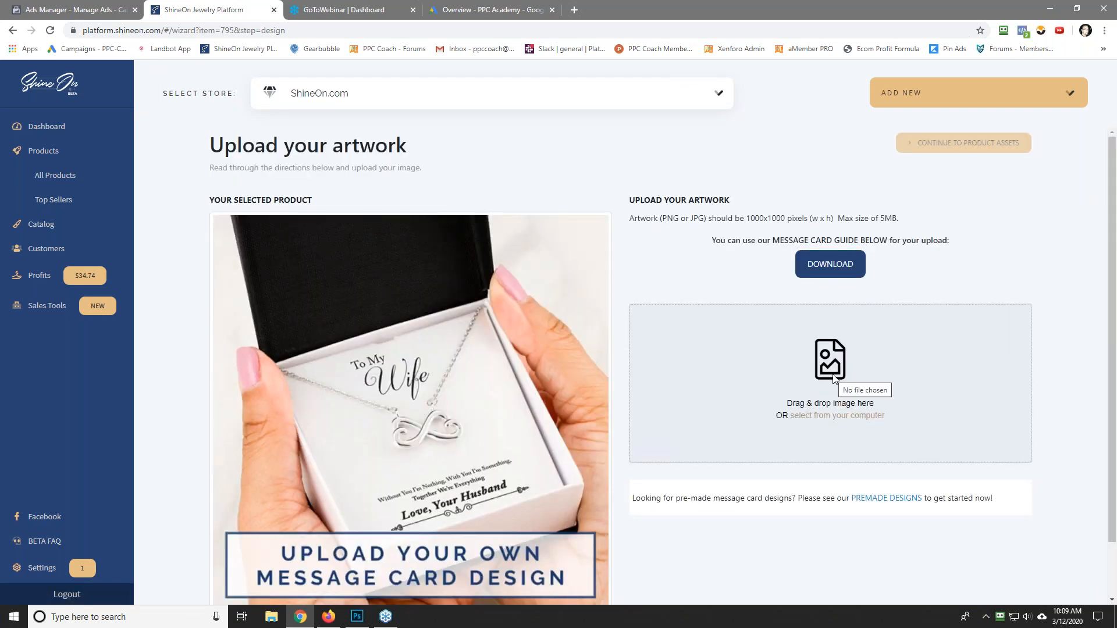
Step: Upload "message card white black text.png" from message cards > mother's day > designs > "to my wife - i know i don't" and continue to product assets
{"action": "left_click", "coordinate": [830, 360]}
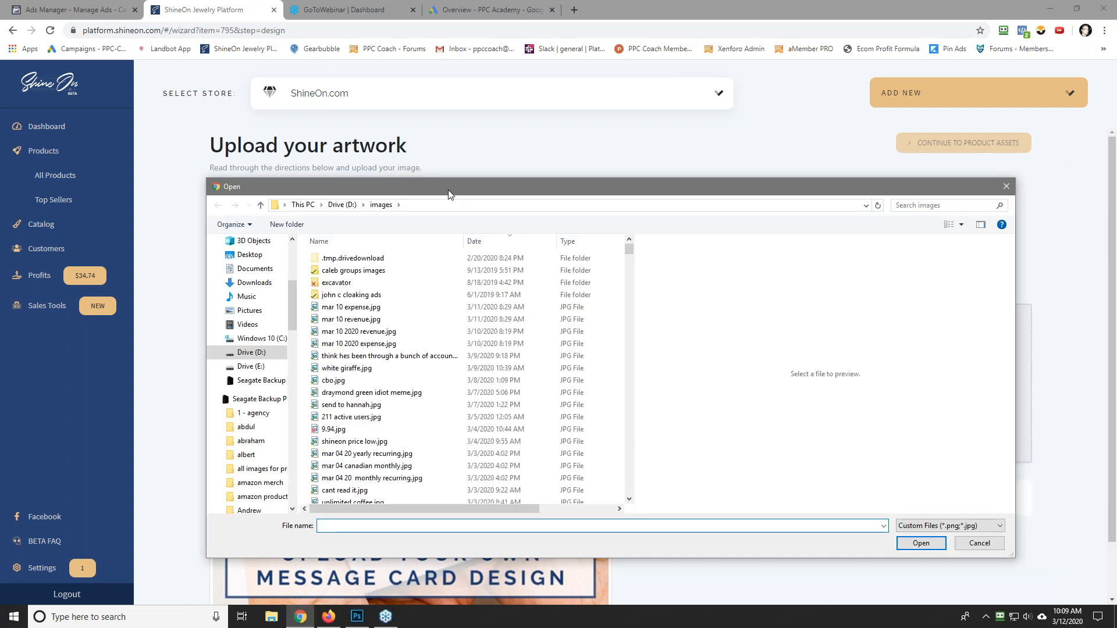
{"action": "left_click", "coordinate": [342, 205]}
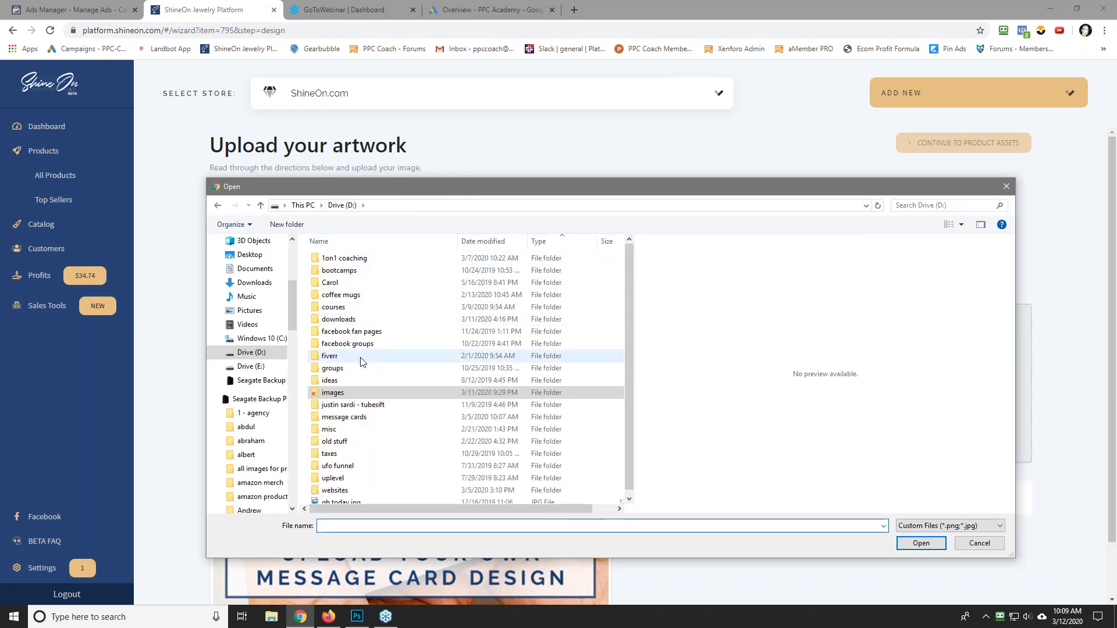
{"action": "double_click", "coordinate": [343, 416]}
{"action": "double_click", "coordinate": [326, 259]}
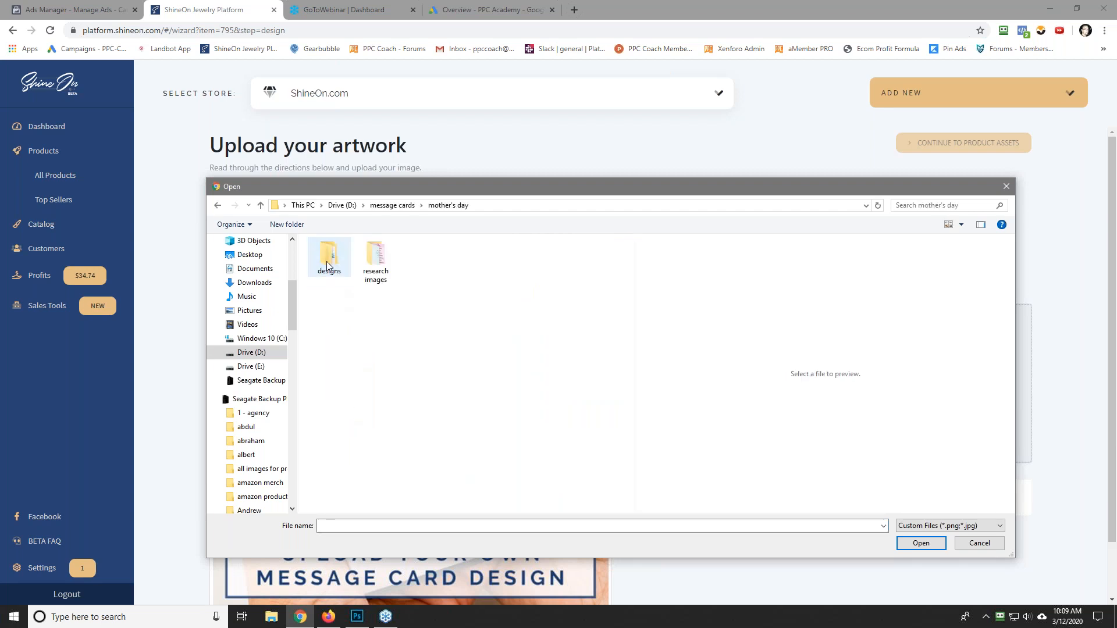
{"action": "double_click", "coordinate": [328, 259]}
{"action": "left_click", "coordinate": [466, 265]}
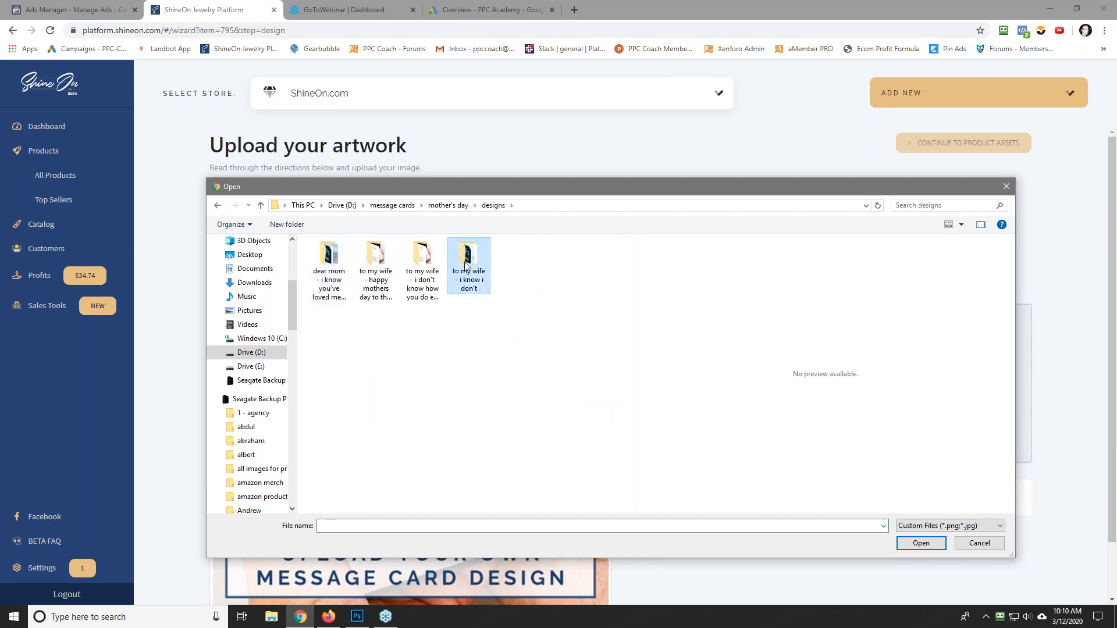
{"action": "double_click", "coordinate": [465, 264]}
{"action": "double_click", "coordinate": [338, 271]}
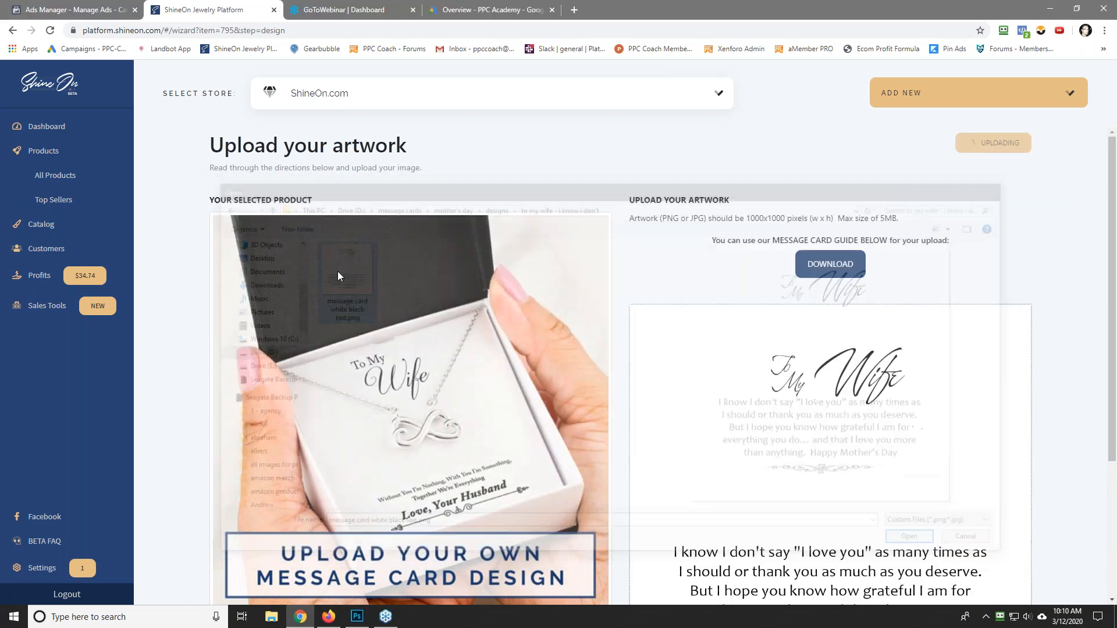
{"action": "left_click_drag", "start_coordinate": [1111, 282], "coordinate": [1107, 397]}
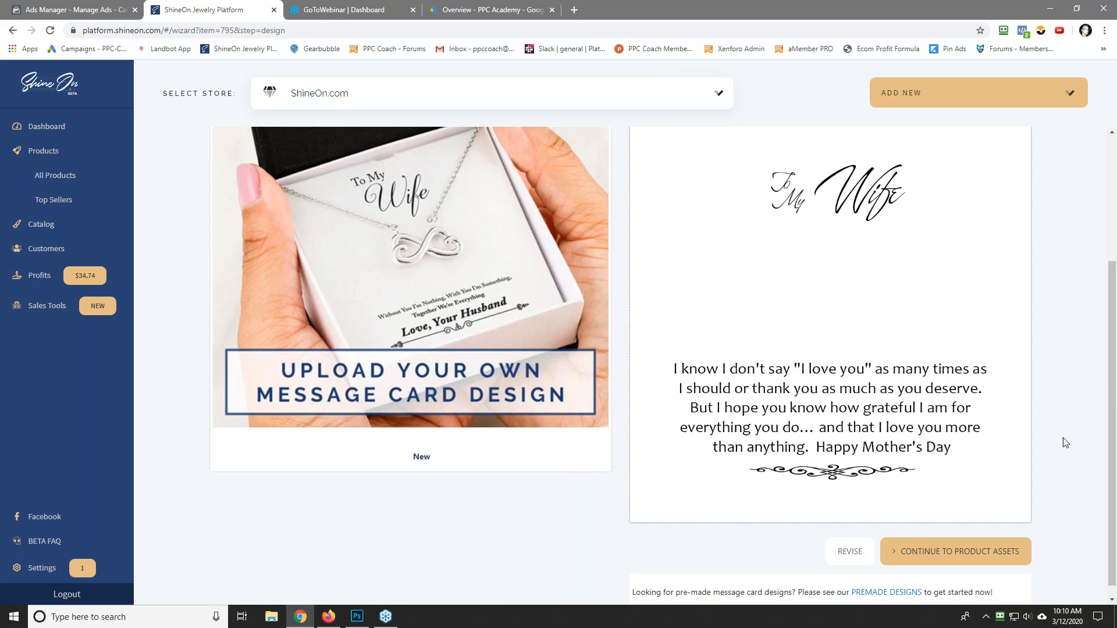
{"action": "left_click", "coordinate": [990, 549]}
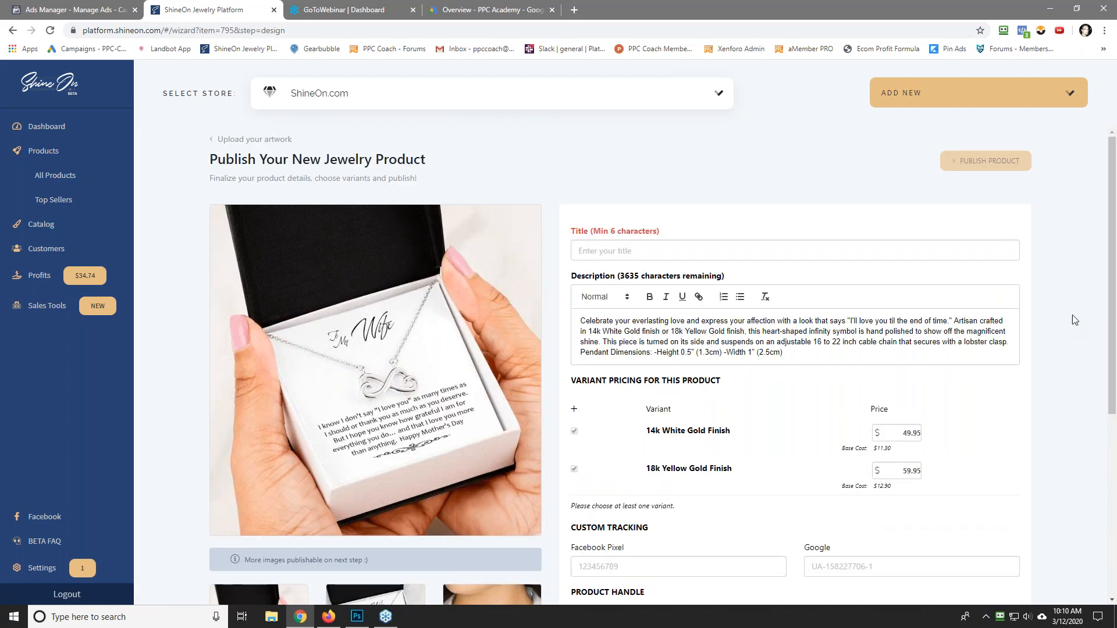
Step: Enter the product title "To My Wife - Happy Mother's Day - I Love You More Than Anything"
{"action": "left_click", "coordinate": [656, 259]}
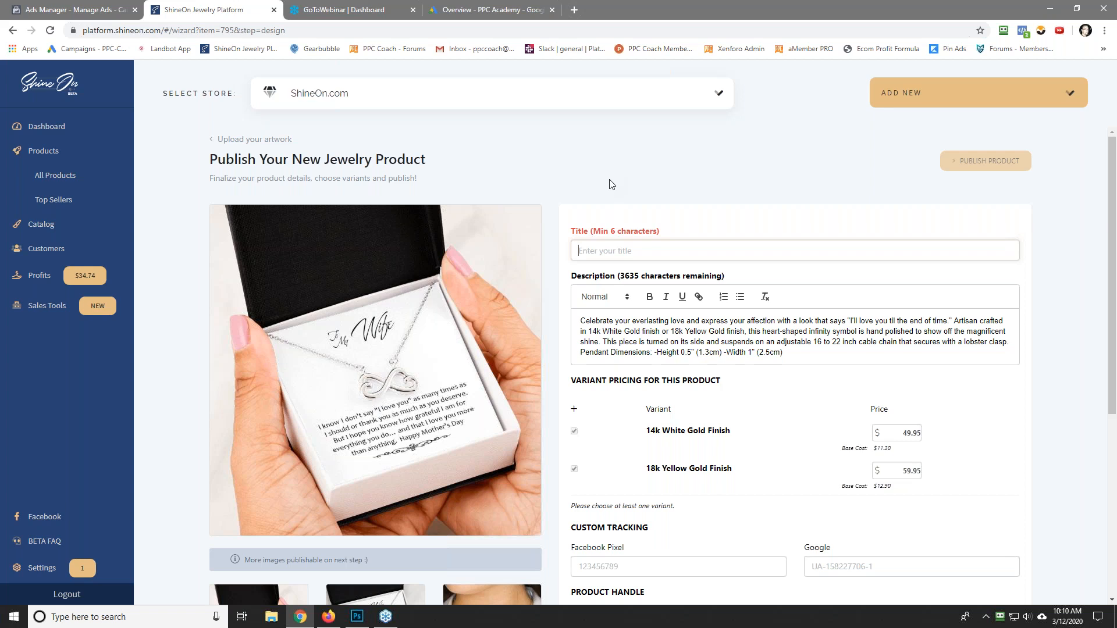
{"action": "type", "text": "z"}
{"action": "key", "text": "BackSpace"}
{"action": "type", "text": "To My Wife -"}
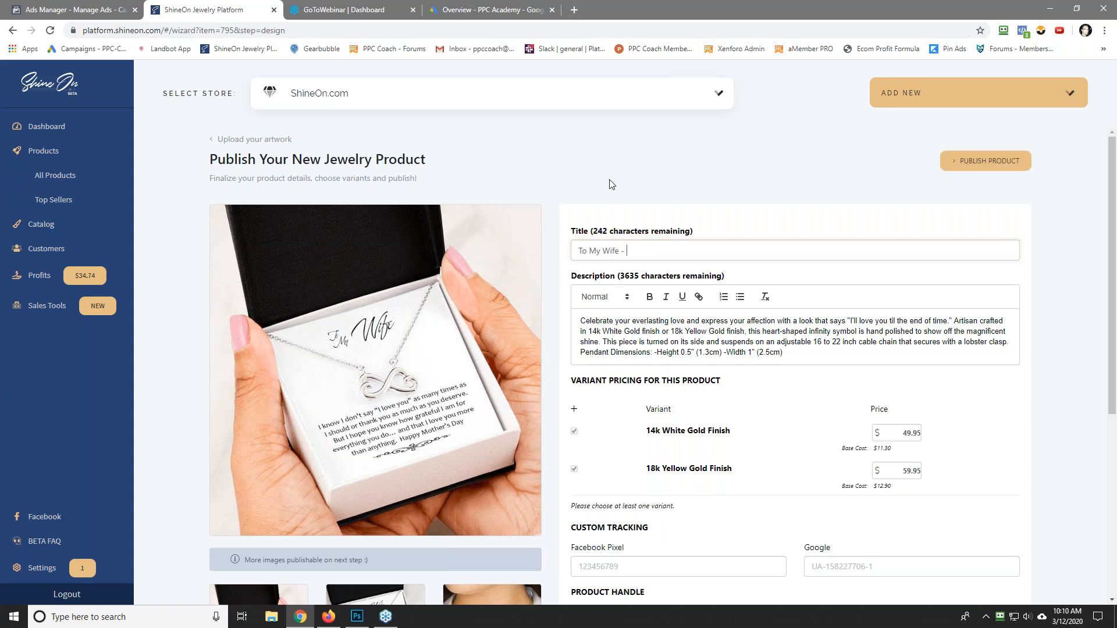
{"action": "type", "text": " Happy Mother's day -"}
{"action": "key", "text": "BackSpace"}
{"action": "key", "text": "BackSpace"}
{"action": "type", "text": "Day - I Love You More Th"}
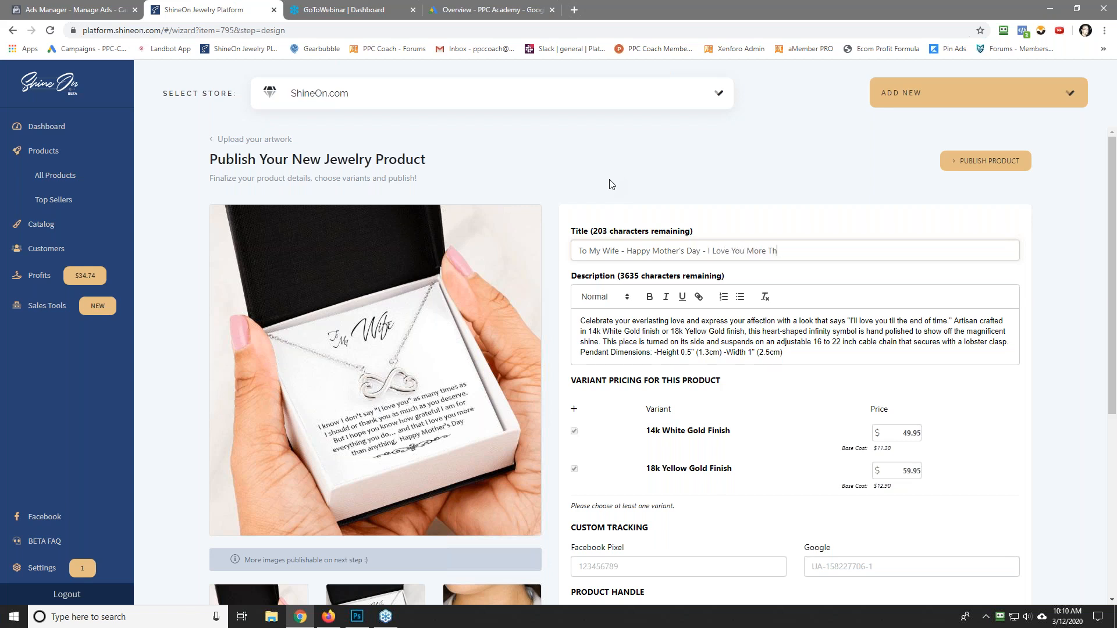
{"action": "type", "text": "an Anything"}
Step: Add the headline "Looking For The Perfect Mother's Day Gift For Your Wife?" above the existing product description
{"action": "left_click", "coordinate": [580, 320]}
{"action": "key", "text": "Return"}
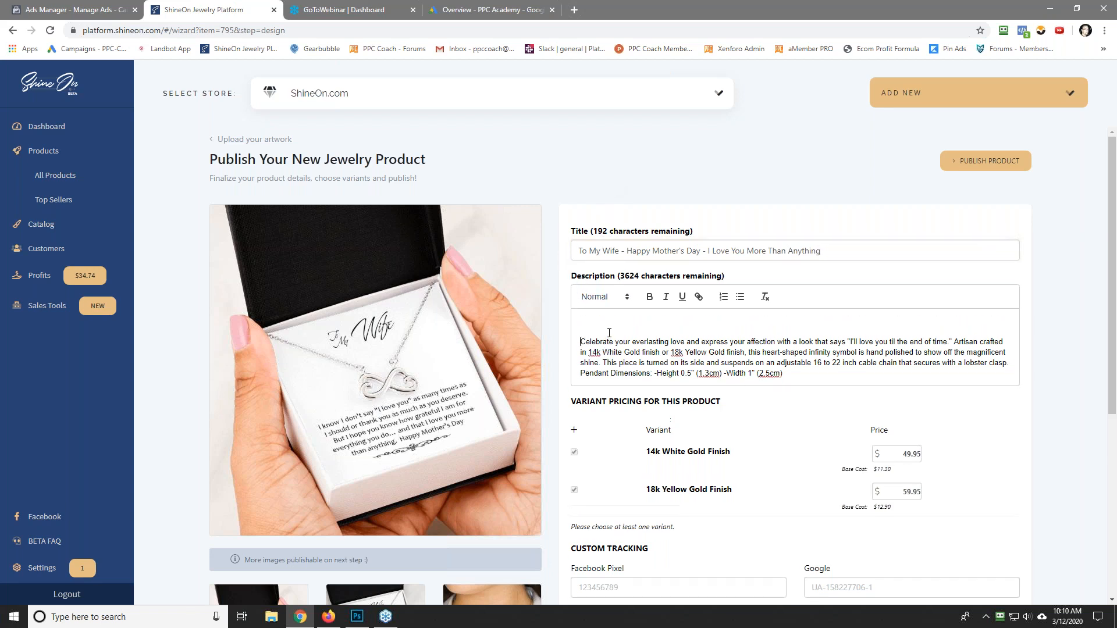
{"action": "type", "text": "Looking For The Perfect Mother's Day Gift For Your Wife?"}
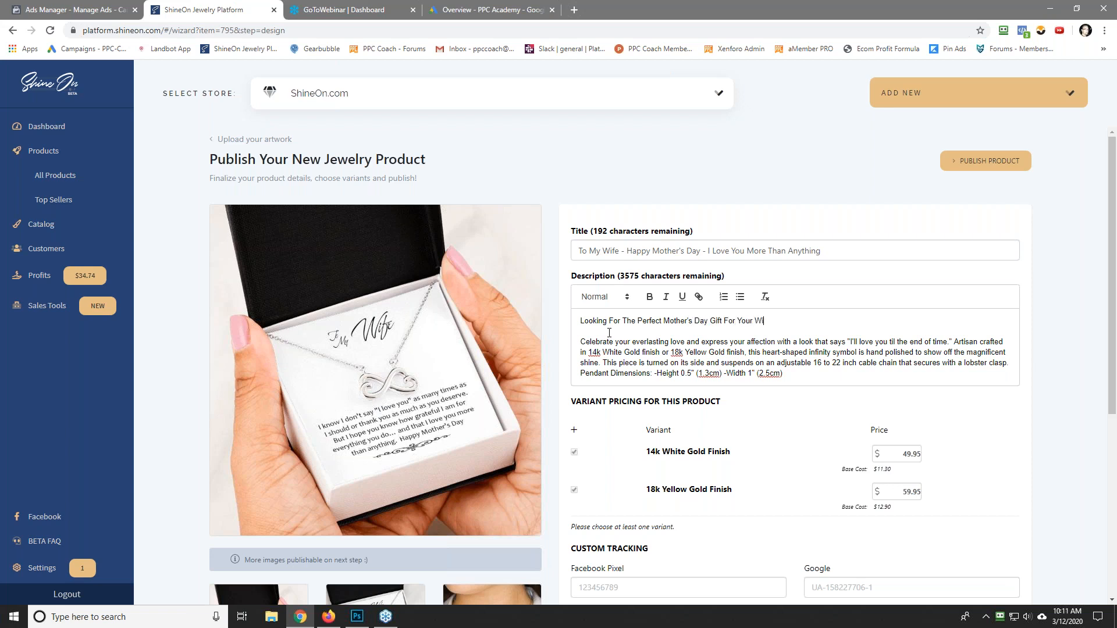
Step: Add a paragraph below the headline: "This is it. Get her this beautiful gift box, necklace and message card now. (You don't even have to wrap it!)"
{"action": "key", "text": "Return"}
{"action": "key", "text": "Return"}
{"action": "type", "text": "This is i"}
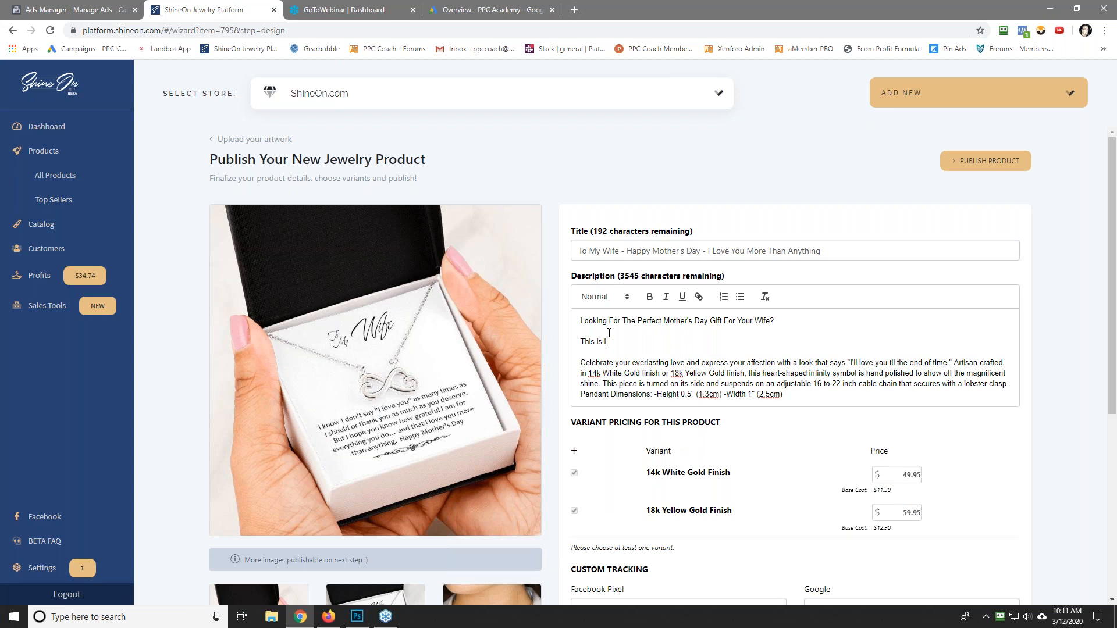
{"action": "type", "text": "t.  Get her this beautiful gift box, necklace and message car"}
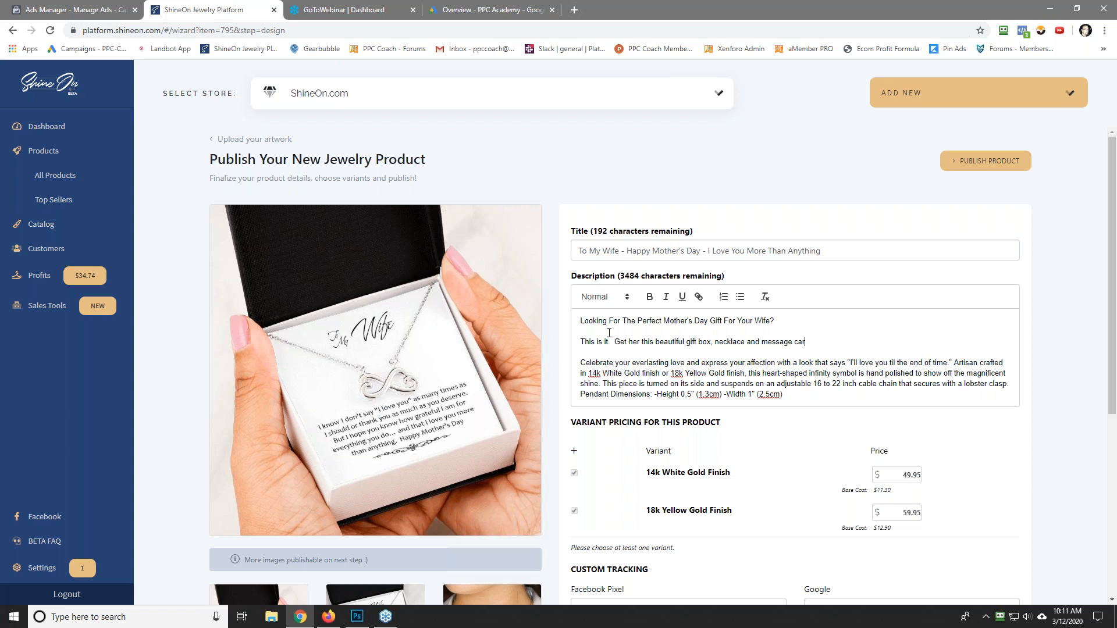
{"action": "type", "text": "d now.  (You don't even have to wrap it!)  She"}
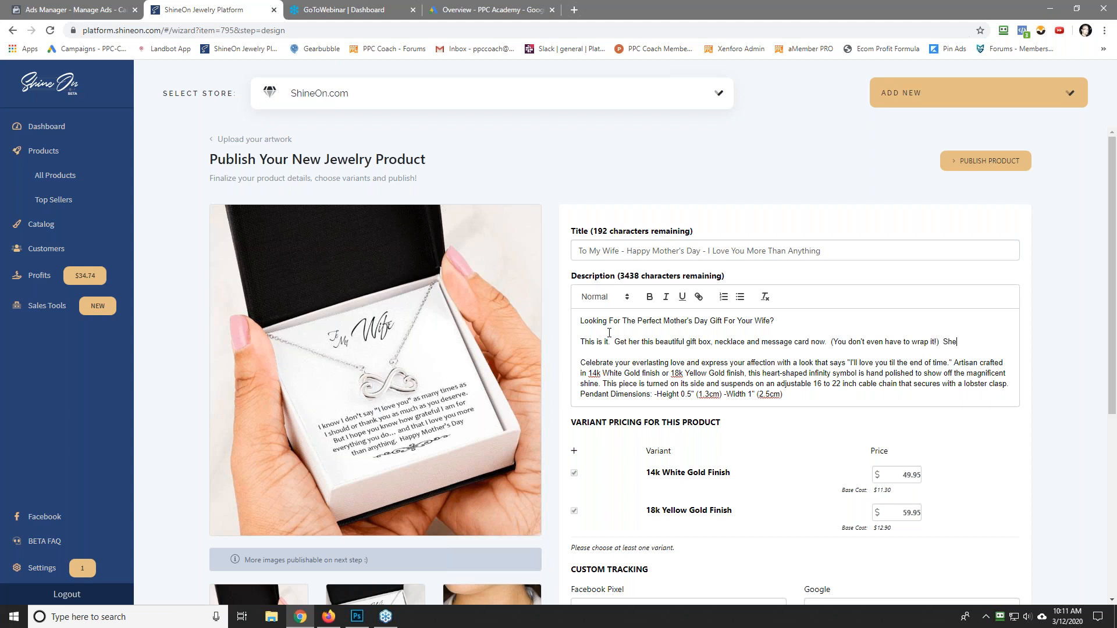
Step: Finish the paragraph with "She will love it and love that you thought of her in such a kind and sweet way."
{"action": "type", "text": " will love it and love that you tho"}
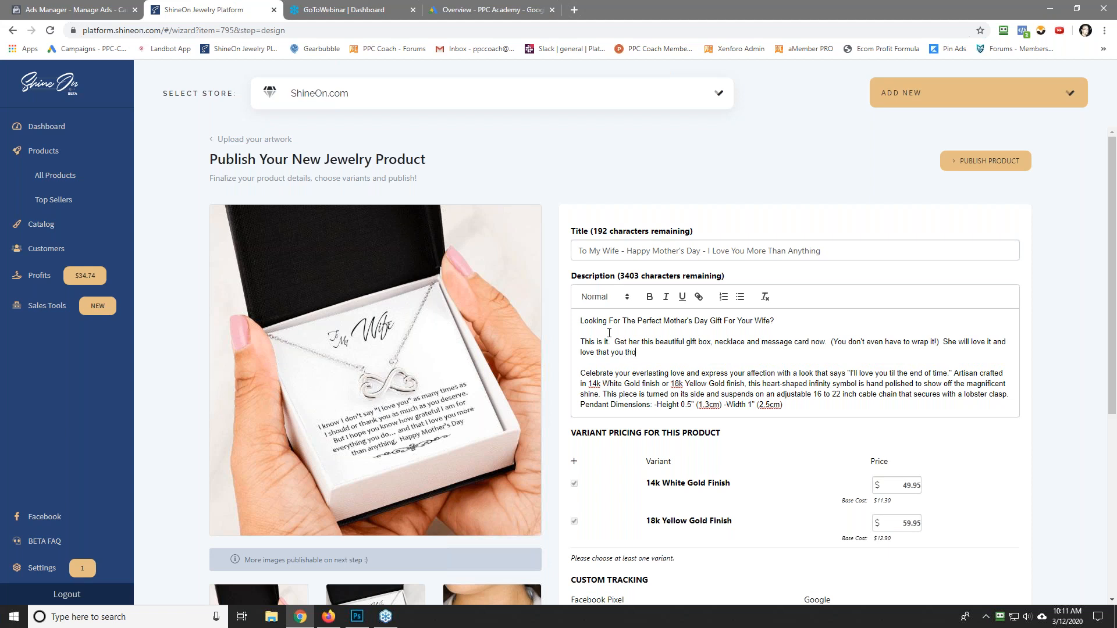
{"action": "type", "text": "ught of her in such a kind and sweet way."}
Step: Make the headline line at the start of the product description bold
{"action": "triple_click", "coordinate": [636, 318]}
{"action": "left_click", "coordinate": [650, 297]}
{"action": "left_click", "coordinate": [723, 352]}
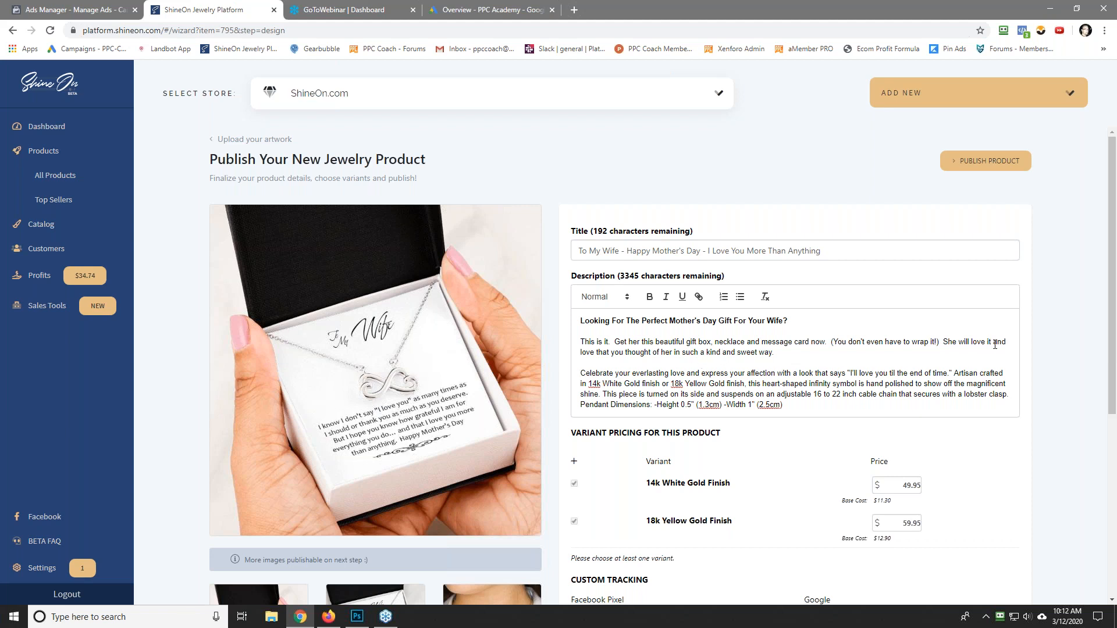
Step: Review the variant prices, the Facebook Pixel and Google custom tracking fields, and the product handle
{"action": "left_click_drag", "start_coordinate": [1112, 325], "coordinate": [1114, 398]}
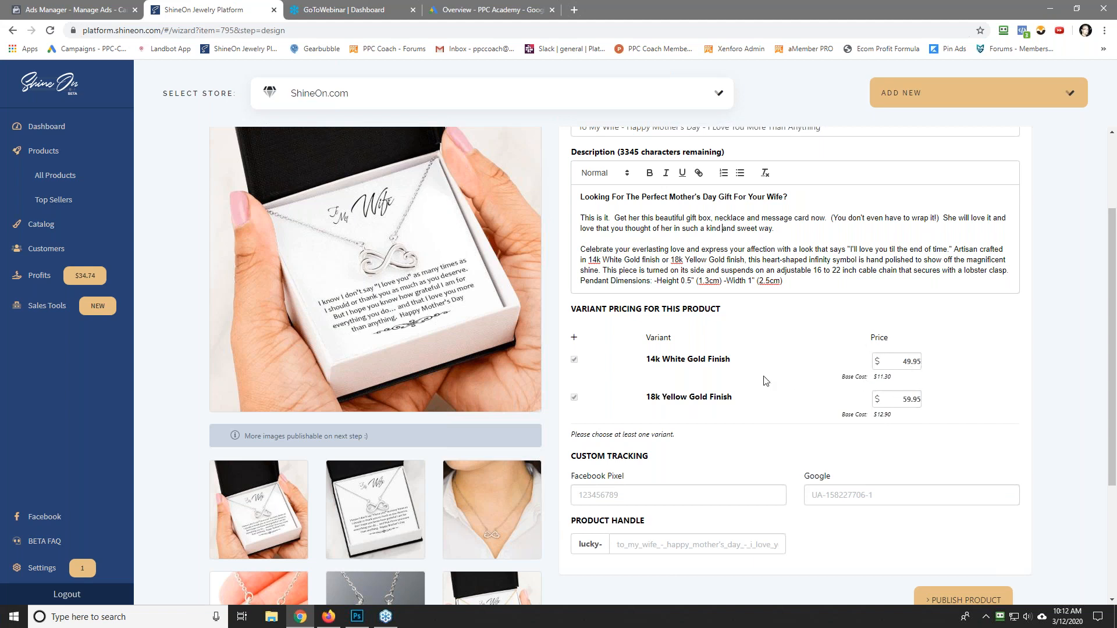
{"action": "scroll", "coordinate": [766, 381], "scroll_direction": "down", "scroll_amount": 2}
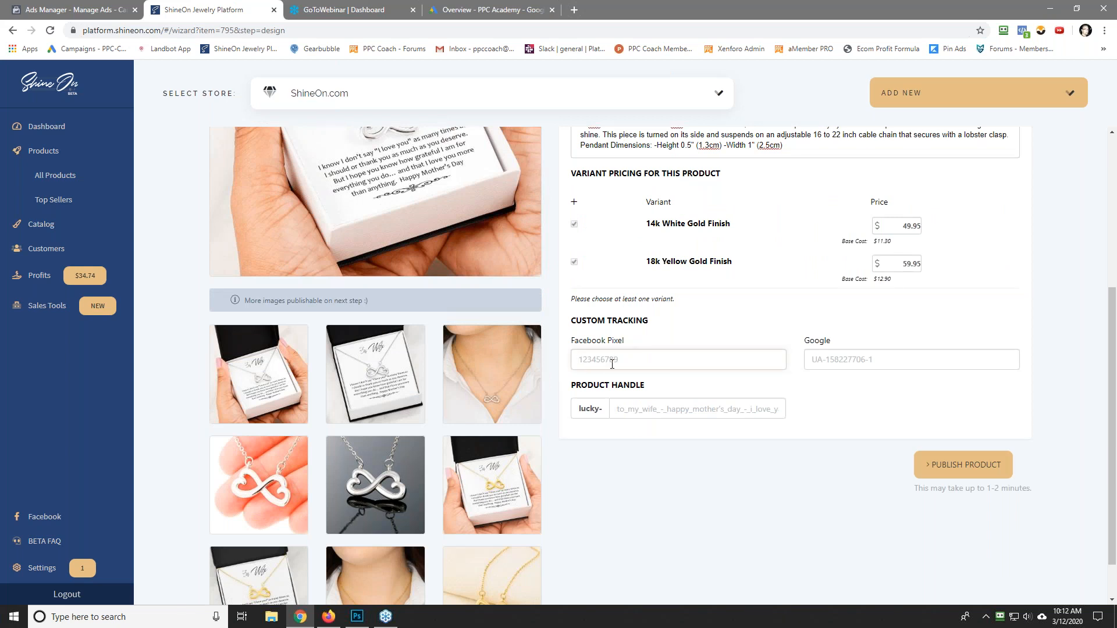
{"action": "left_click", "coordinate": [806, 357]}
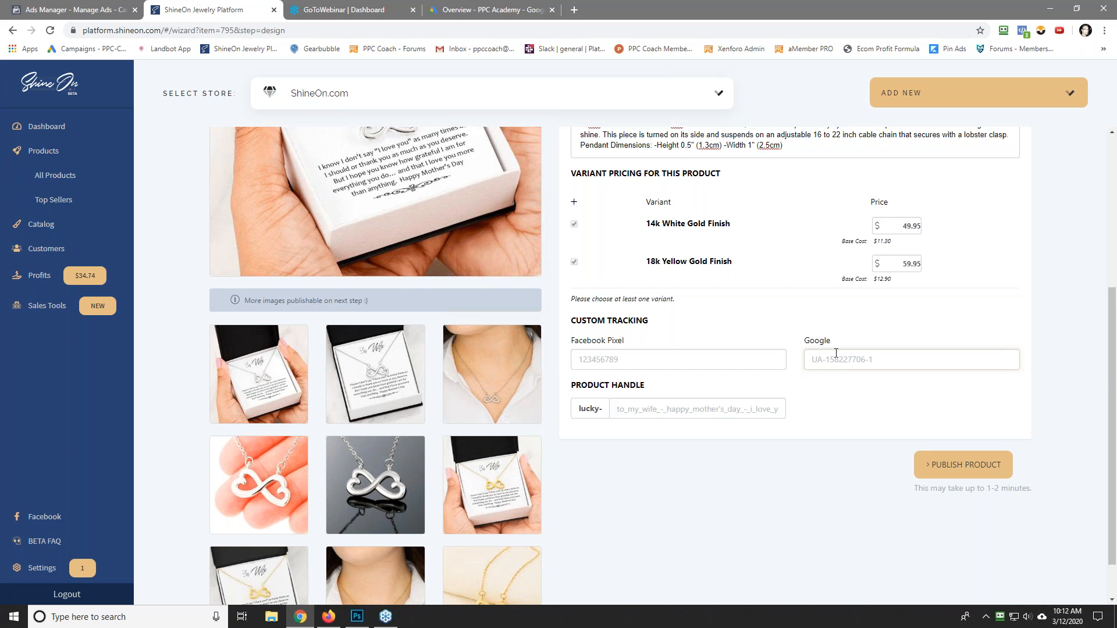
{"action": "left_click", "coordinate": [669, 362]}
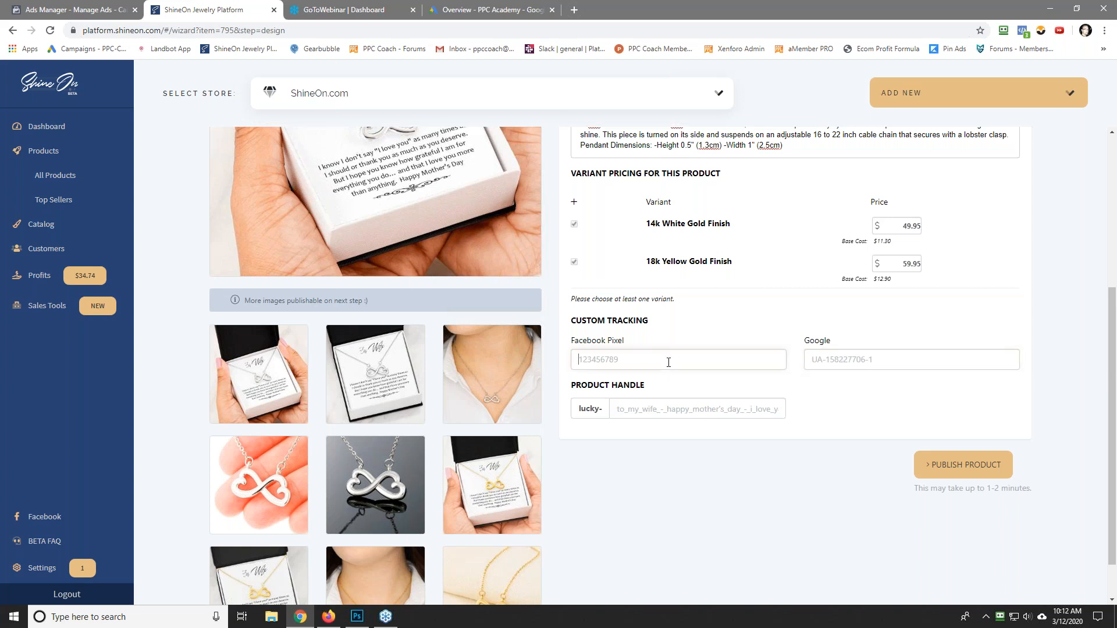
{"action": "left_click", "coordinate": [828, 360]}
{"action": "scroll", "coordinate": [655, 452], "scroll_direction": "up", "scroll_amount": 5}
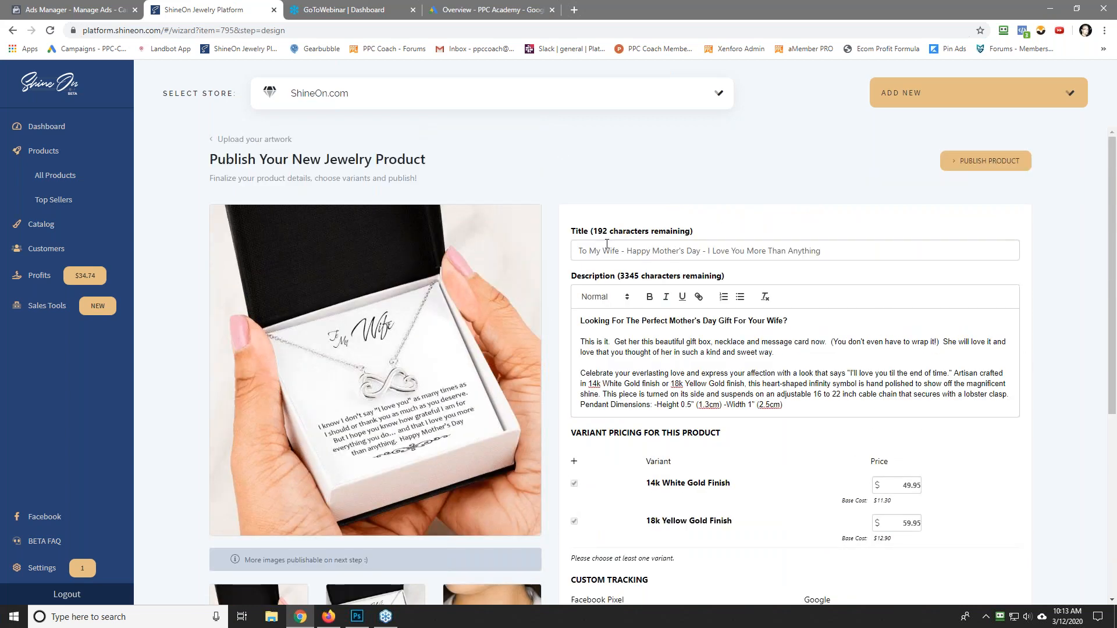
{"action": "scroll", "coordinate": [701, 453], "scroll_direction": "down", "scroll_amount": 5}
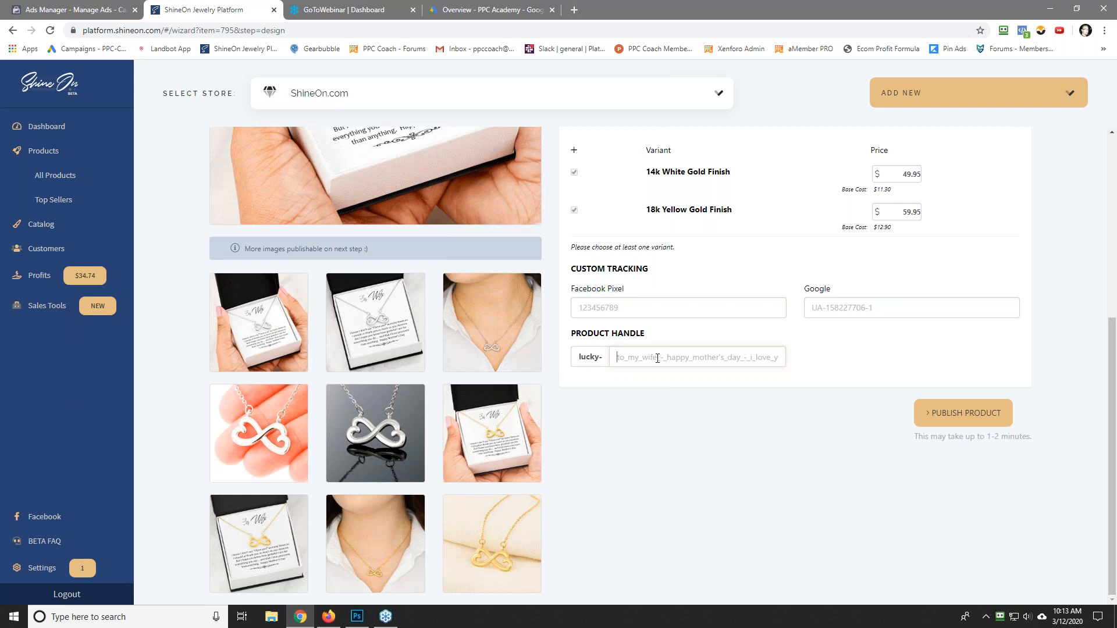
{"action": "left_click", "coordinate": [581, 358]}
{"action": "scroll", "coordinate": [664, 419], "scroll_direction": "up", "scroll_amount": 5}
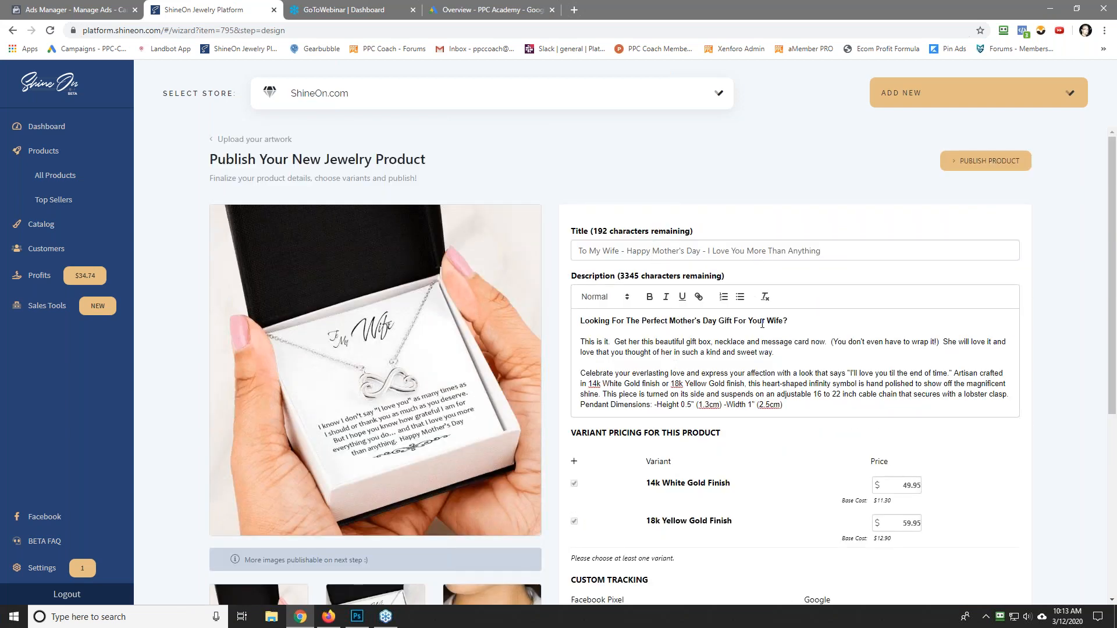
Step: Switch to Ads Manager and open the 004-01-005 ad of the Wife Necklaces campaign at its tracking settings
{"action": "scroll", "coordinate": [762, 323], "scroll_direction": "down", "scroll_amount": 2}
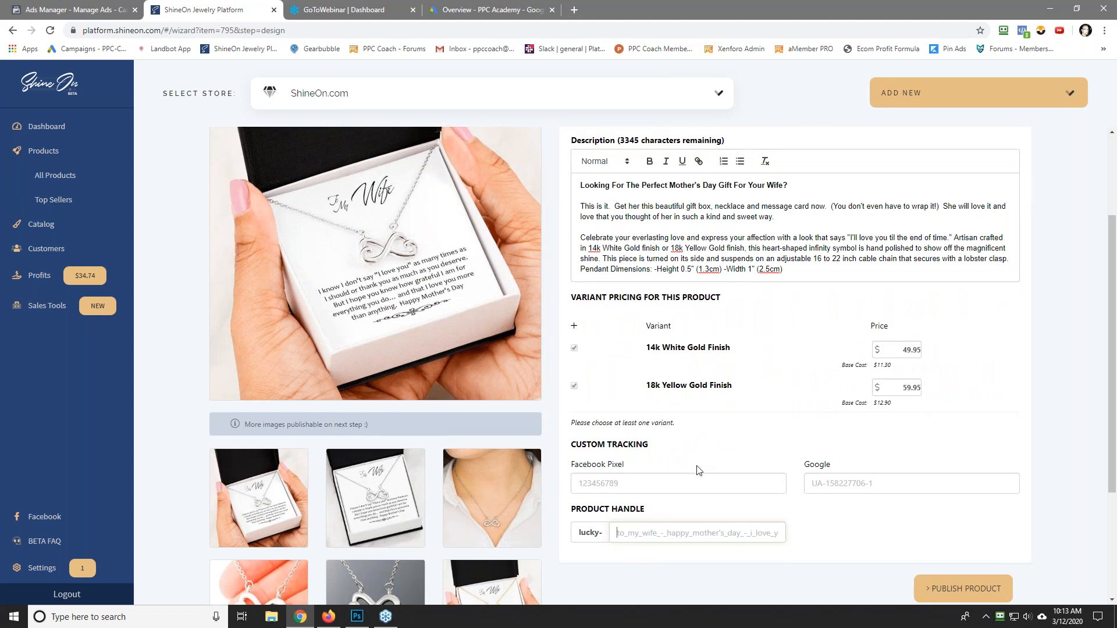
{"action": "left_click", "coordinate": [684, 487]}
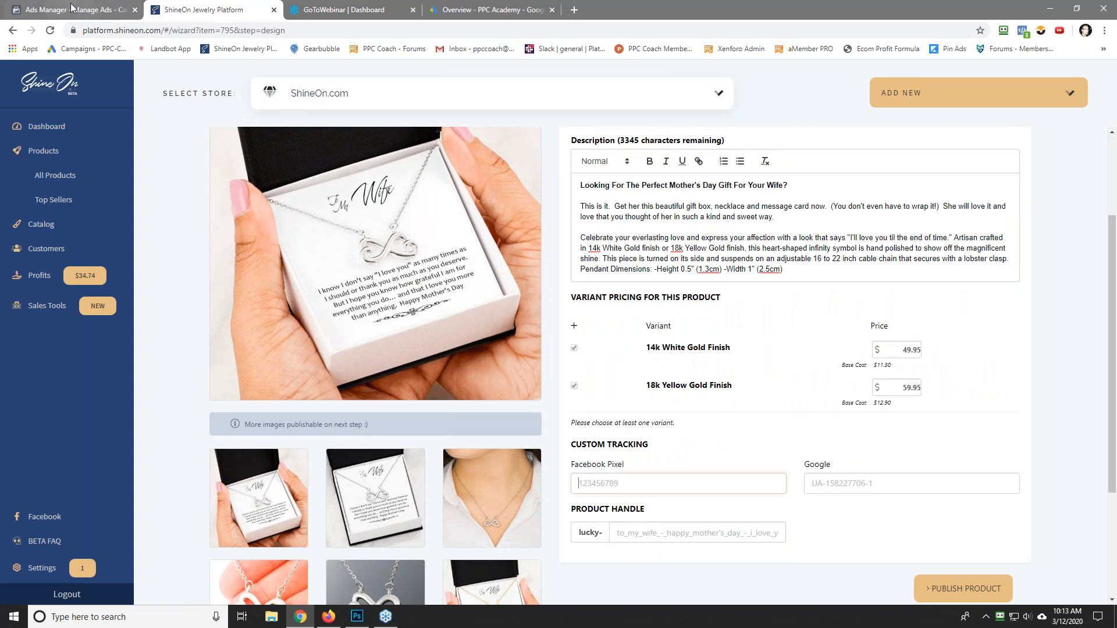
{"action": "left_click", "coordinate": [71, 8]}
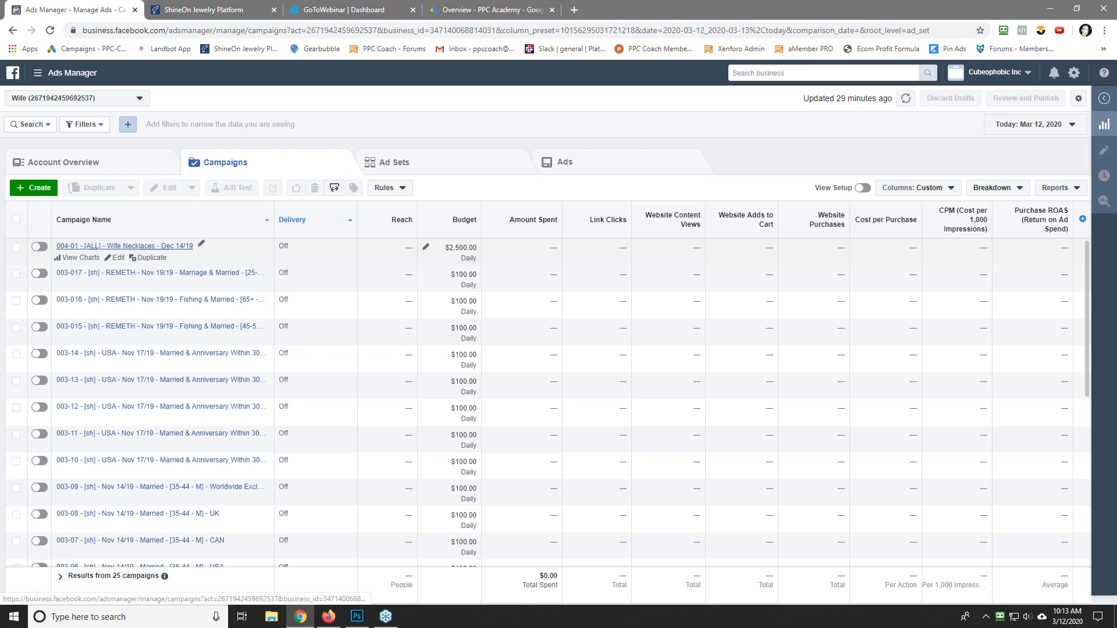
{"action": "left_click", "coordinate": [119, 247]}
{"action": "left_click", "coordinate": [115, 258]}
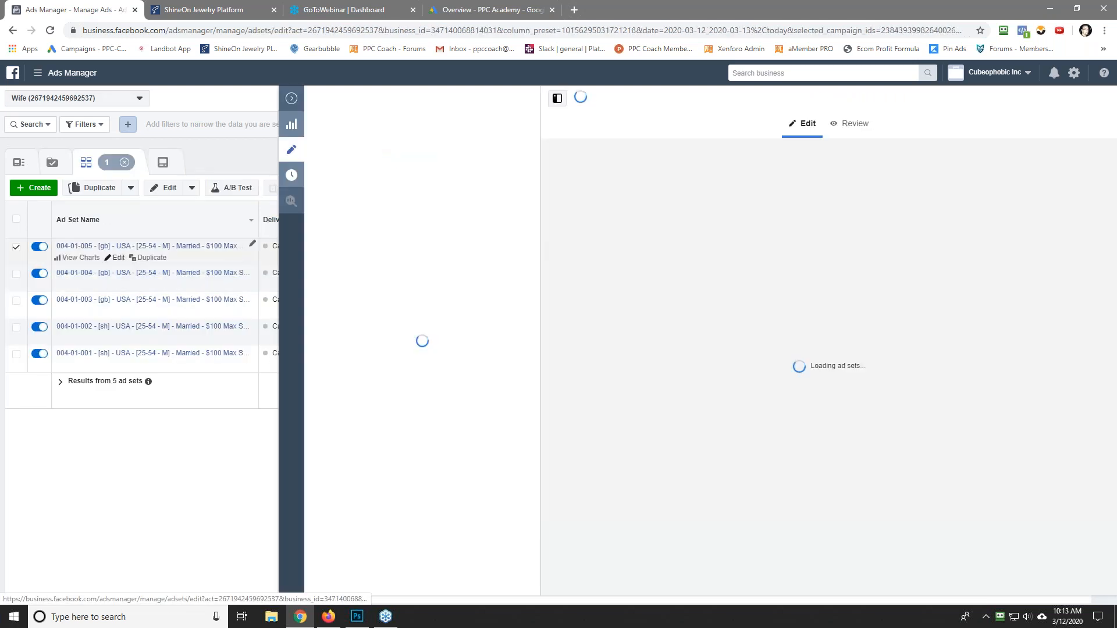
{"action": "left_click", "coordinate": [419, 170]}
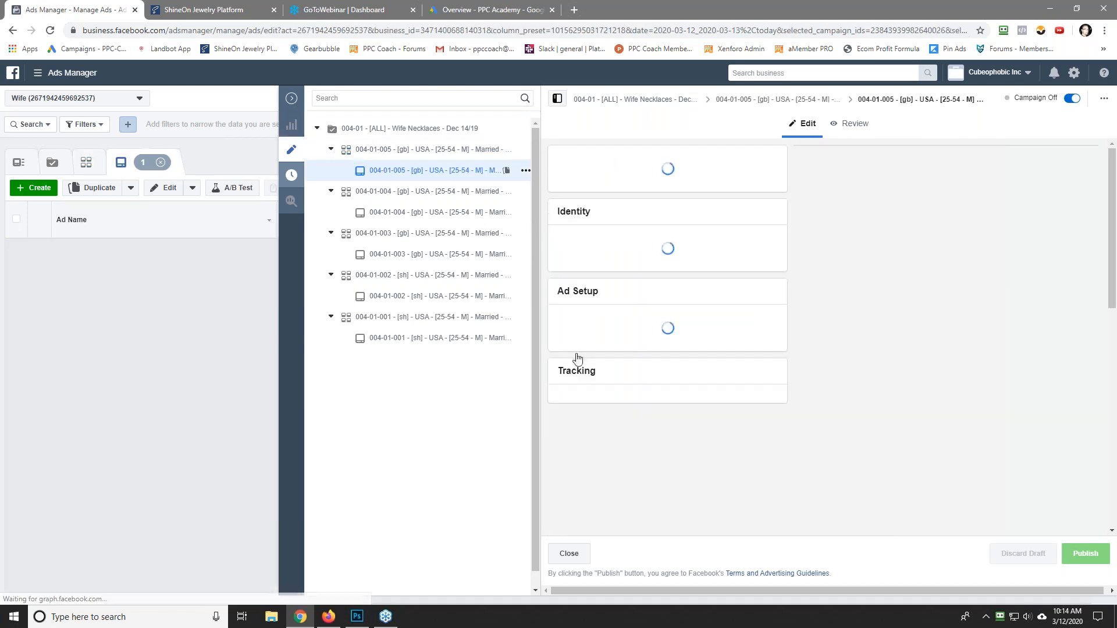
{"action": "scroll", "coordinate": [621, 369], "scroll_direction": "down", "scroll_amount": 10}
{"action": "scroll", "coordinate": [628, 358], "scroll_direction": "down", "scroll_amount": 10}
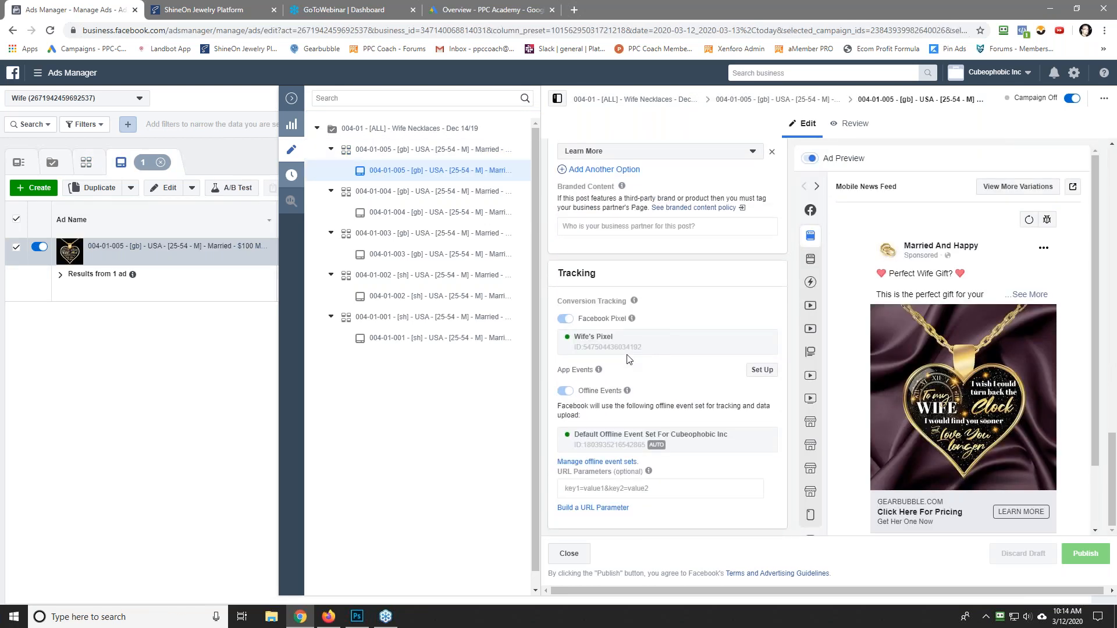
{"action": "left_click_drag", "start_coordinate": [584, 348], "coordinate": [643, 349]}
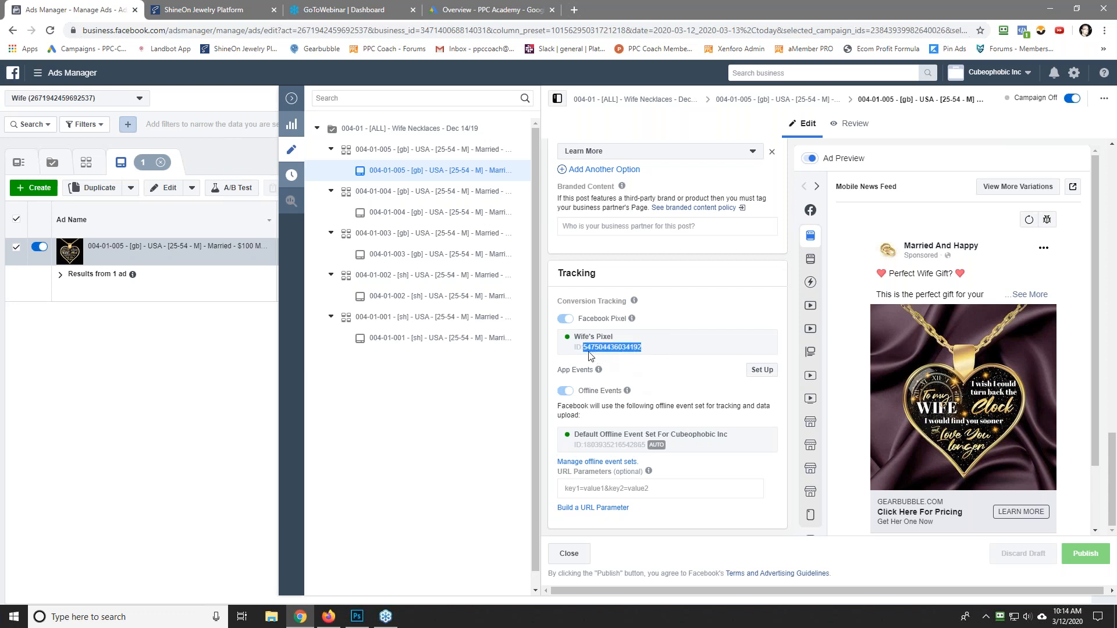
{"action": "right_click", "coordinate": [605, 350]}
{"action": "left_click", "coordinate": [629, 357]}
{"action": "left_click", "coordinate": [244, 9]}
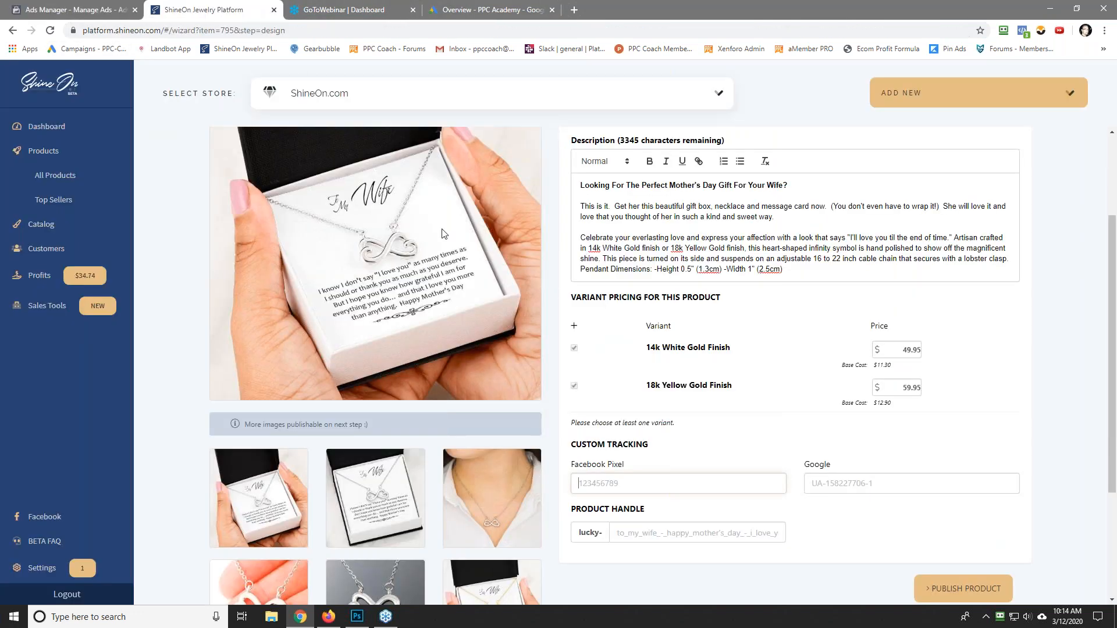
{"action": "right_click", "coordinate": [607, 482]}
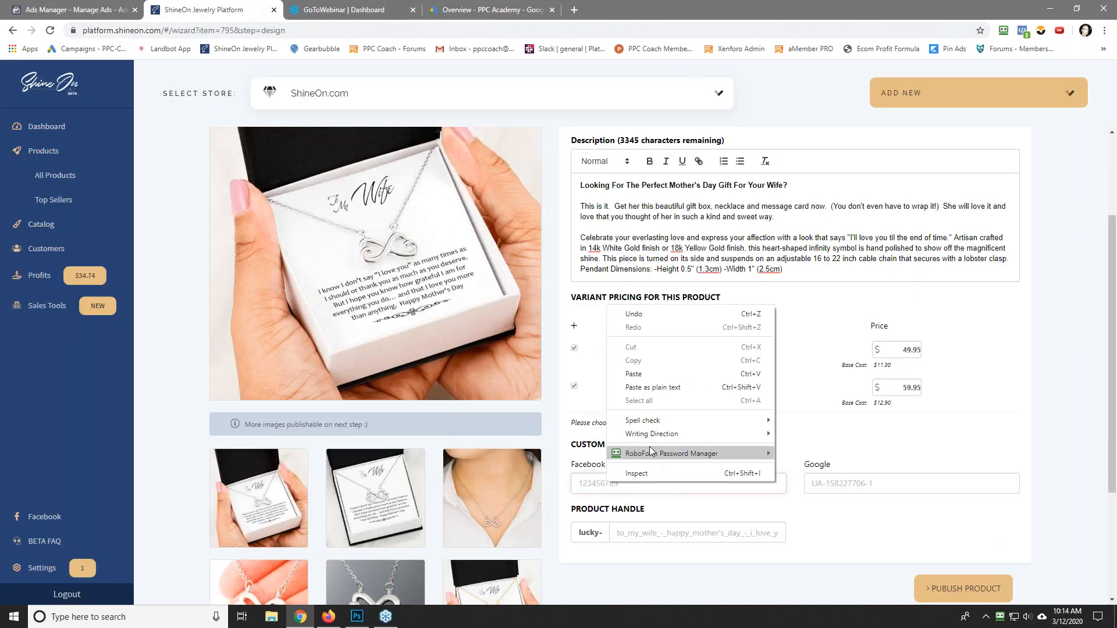
{"action": "left_click", "coordinate": [663, 377]}
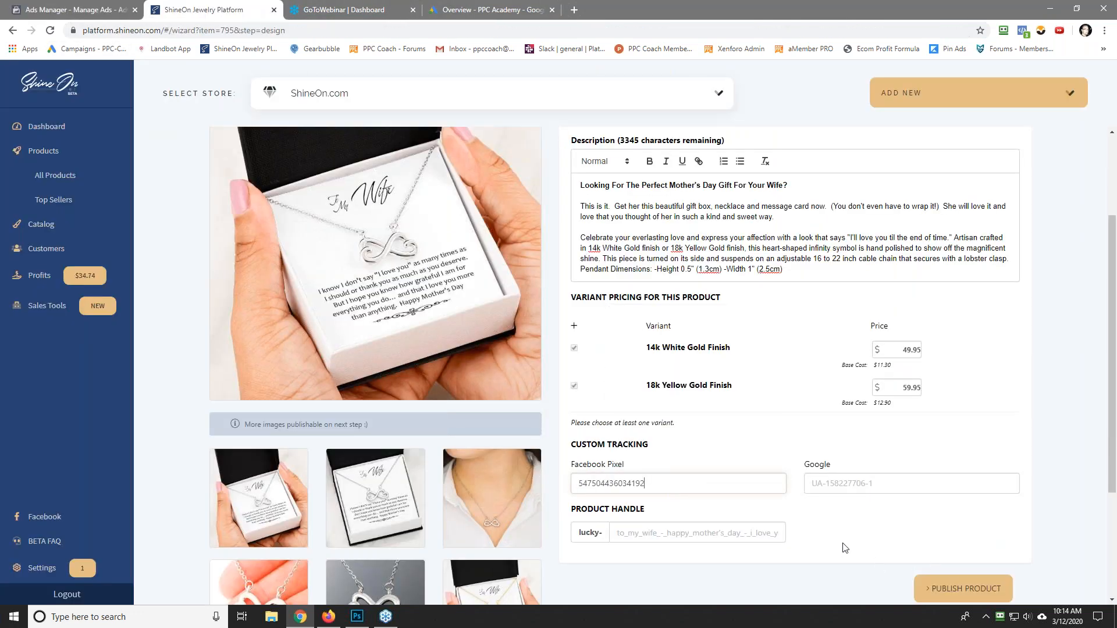
{"action": "scroll", "coordinate": [850, 524], "scroll_direction": "down", "scroll_amount": 2}
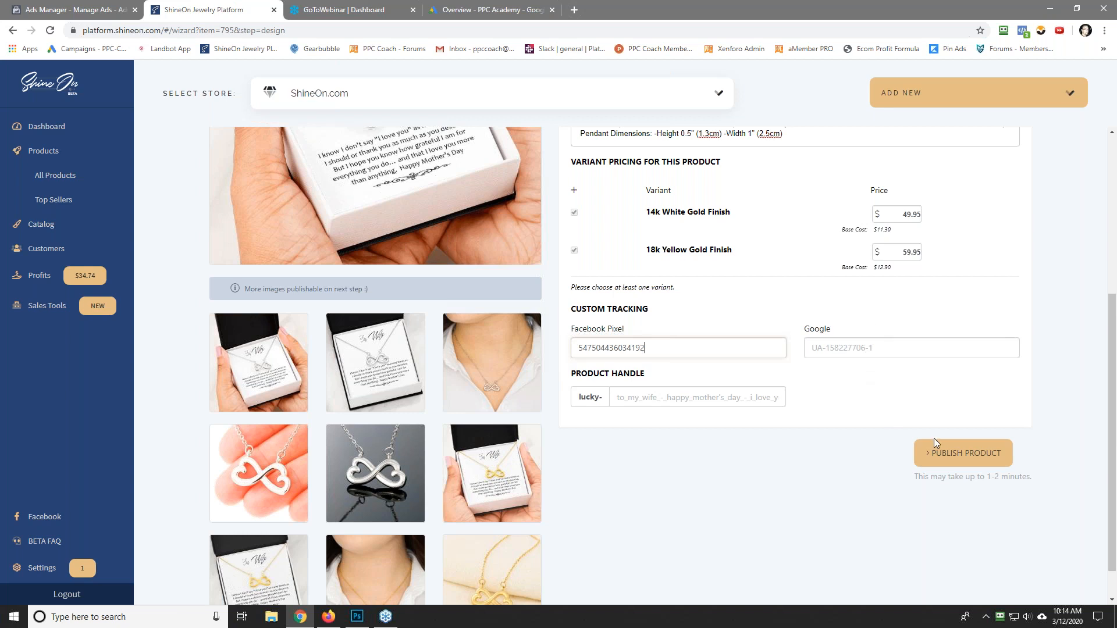
{"action": "left_click", "coordinate": [966, 453]}
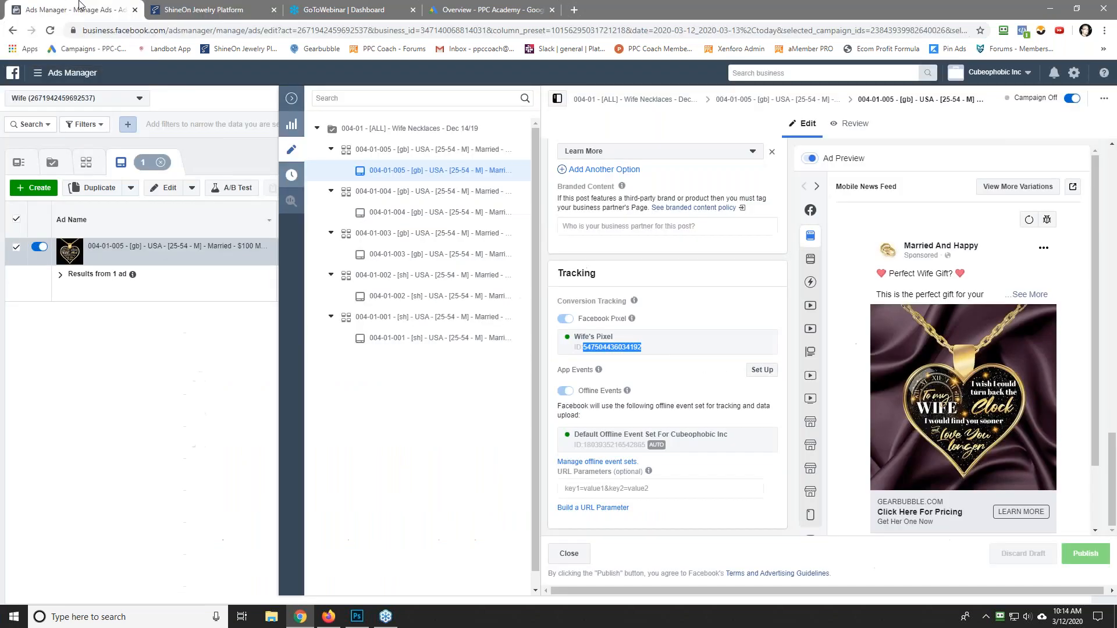
Step: Return to the campaign list in Ads Manager, sort it by campaign name and deselect the 004-01 Wife Necklaces campaign
{"action": "left_click", "coordinate": [80, 8]}
{"action": "left_click", "coordinate": [292, 97]}
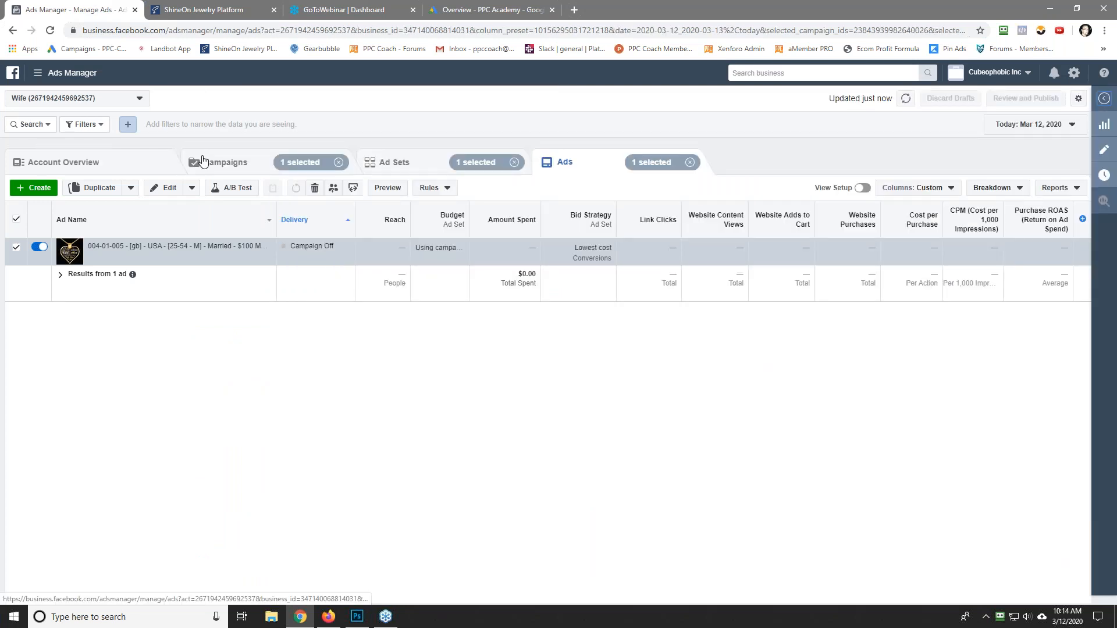
{"action": "left_click", "coordinate": [205, 162]}
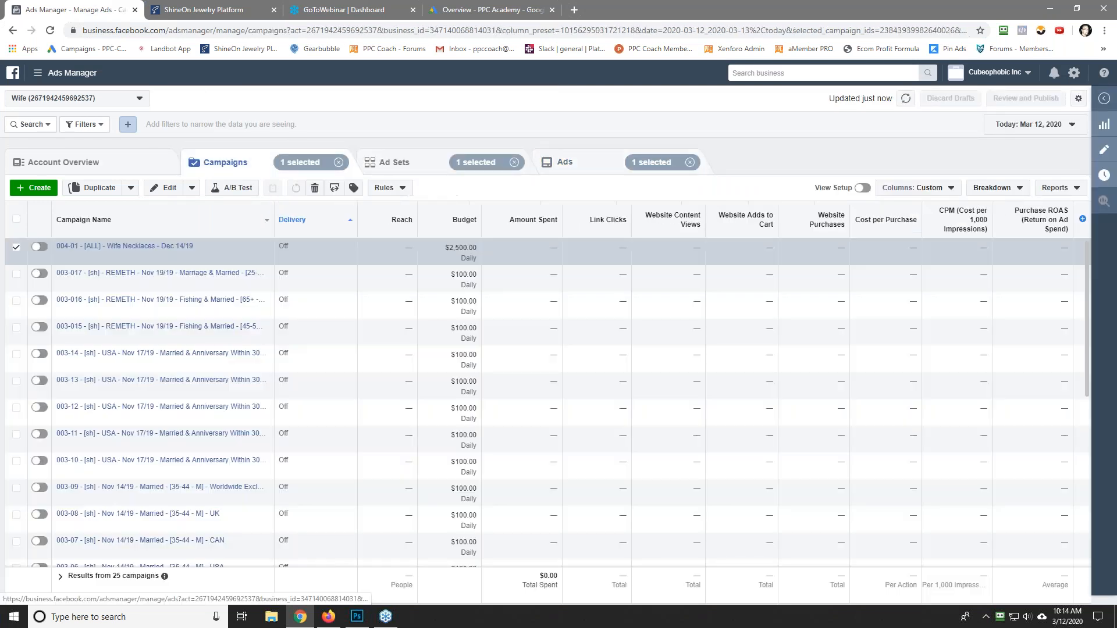
{"action": "left_click", "coordinate": [137, 222]}
{"action": "scroll", "coordinate": [174, 384], "scroll_direction": "down", "scroll_amount": 6}
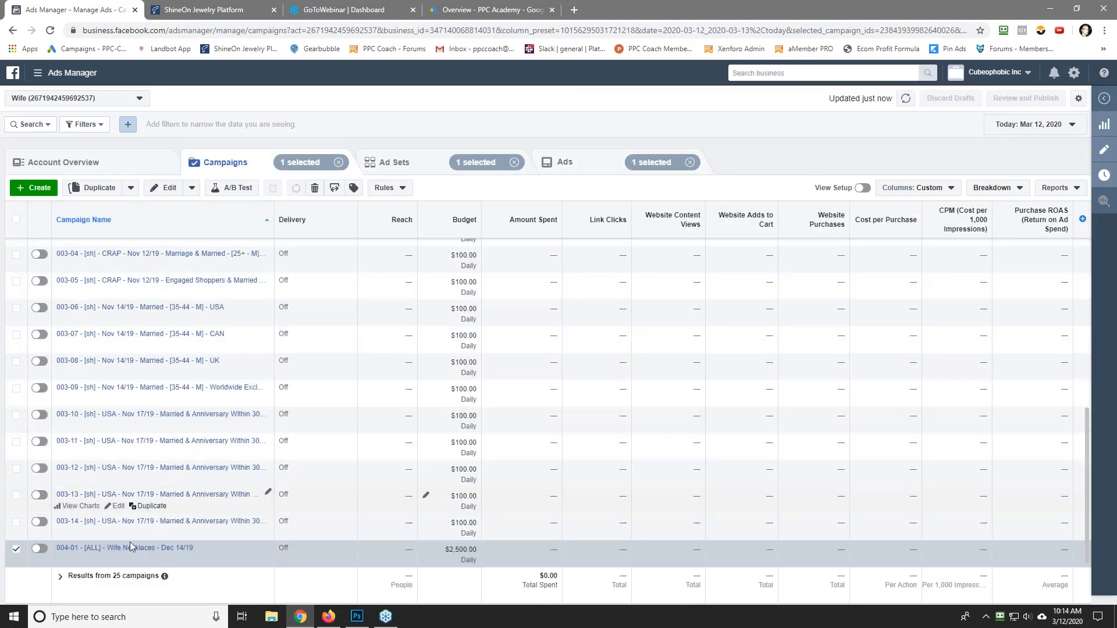
{"action": "left_click", "coordinate": [17, 549]}
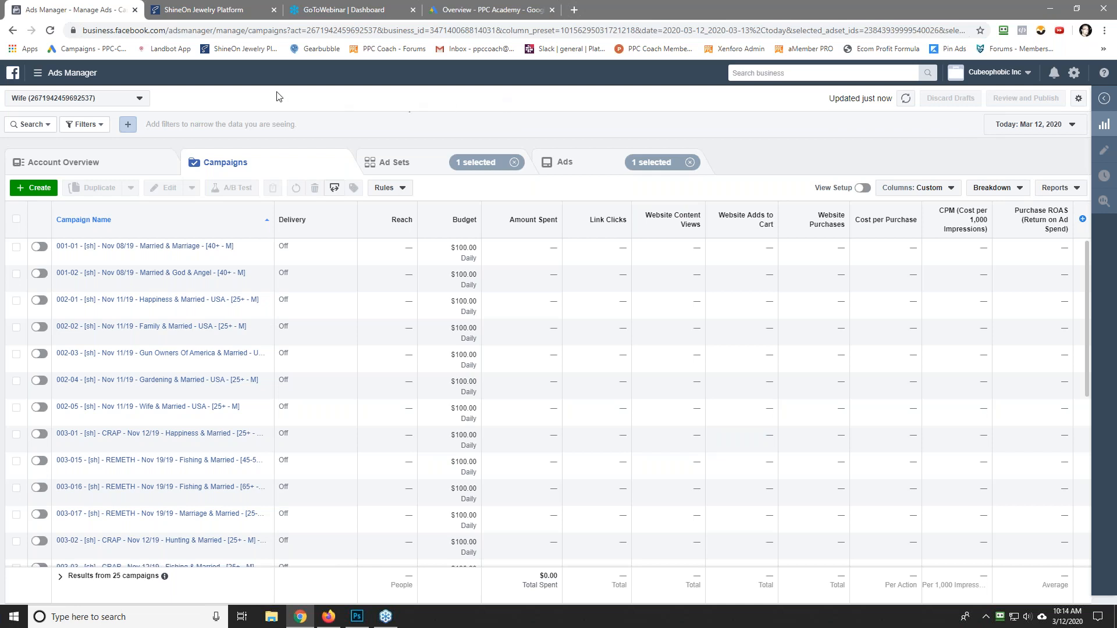
Step: Start creating a new campaign and enter the name "005-01 - [sh] - To My Wife - Happy Mother's Day -"
{"action": "left_click", "coordinate": [29, 188]}
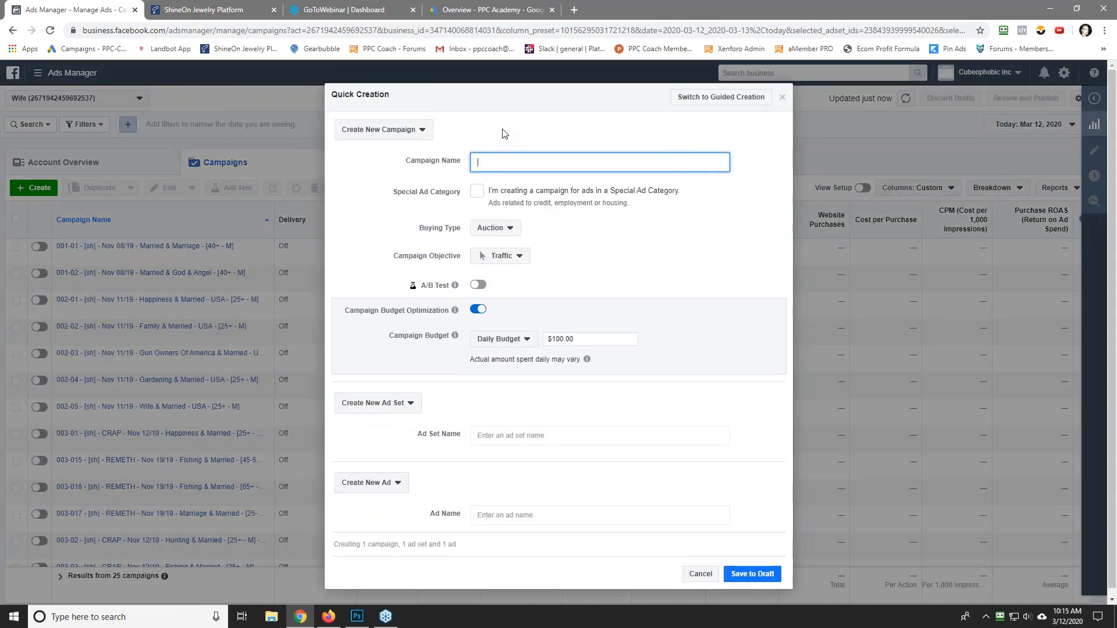
{"action": "type", "text": "005-01 -"}
{"action": "type", "text": "[sh] - To My Wife - Happy Mother's Day -"}
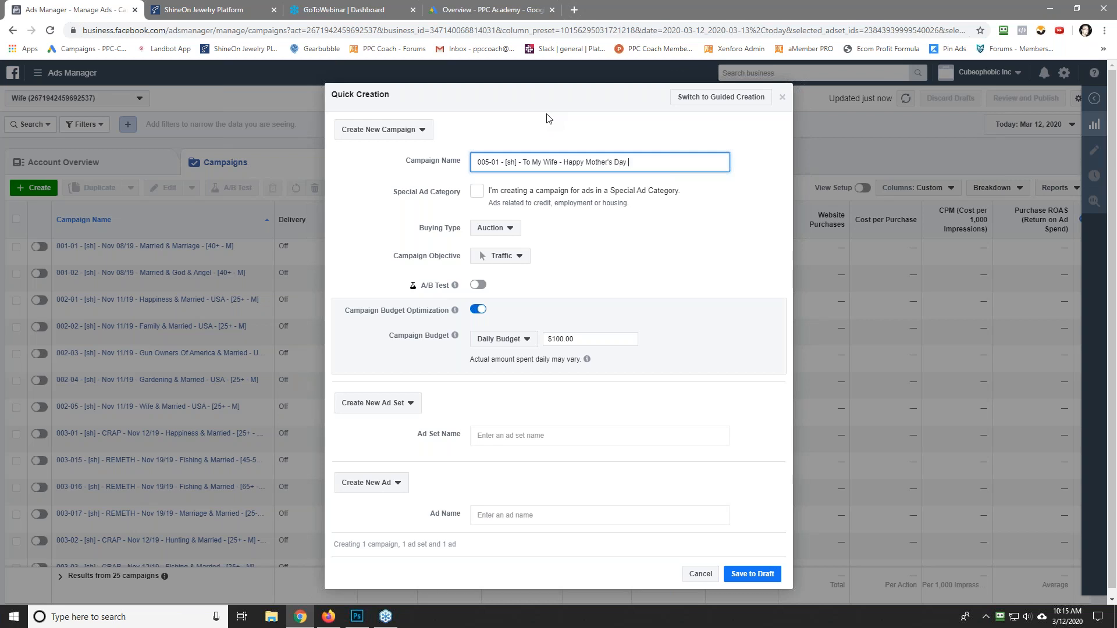
Step: Replace the title part of the campaign name with "To My Wife - Happy Mother's Day - I Love You More Than Anything", copied from the ShineOn product list
{"action": "left_click", "coordinate": [214, 6]}
{"action": "right_click", "coordinate": [407, 165]}
{"action": "left_click", "coordinate": [432, 198]}
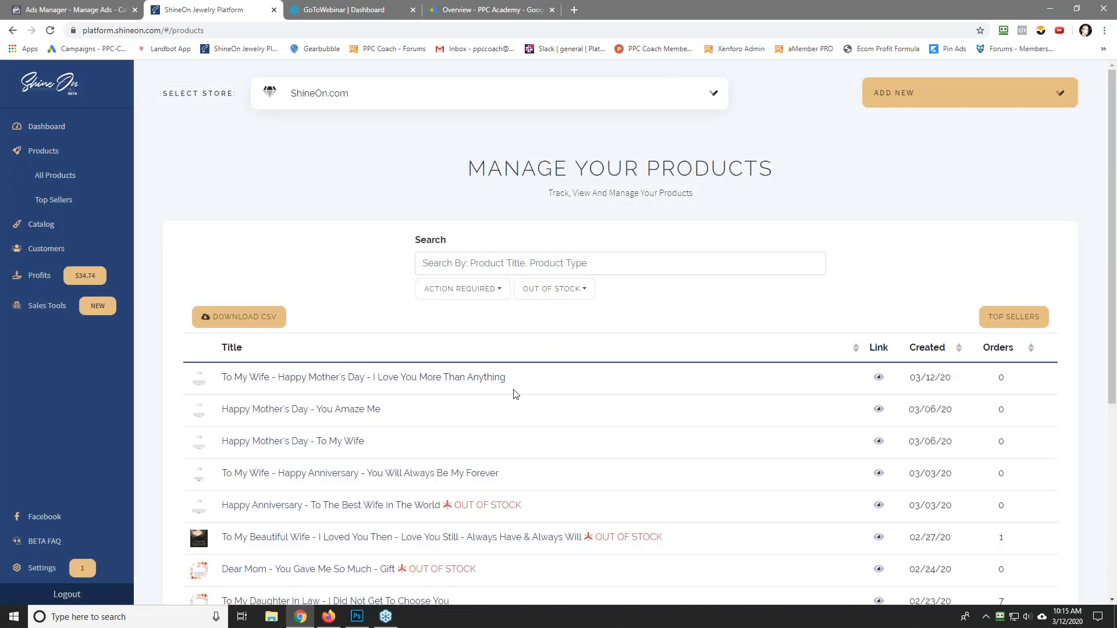
{"action": "left_click_drag", "start_coordinate": [506, 378], "coordinate": [219, 379]}
{"action": "right_click", "coordinate": [251, 381]}
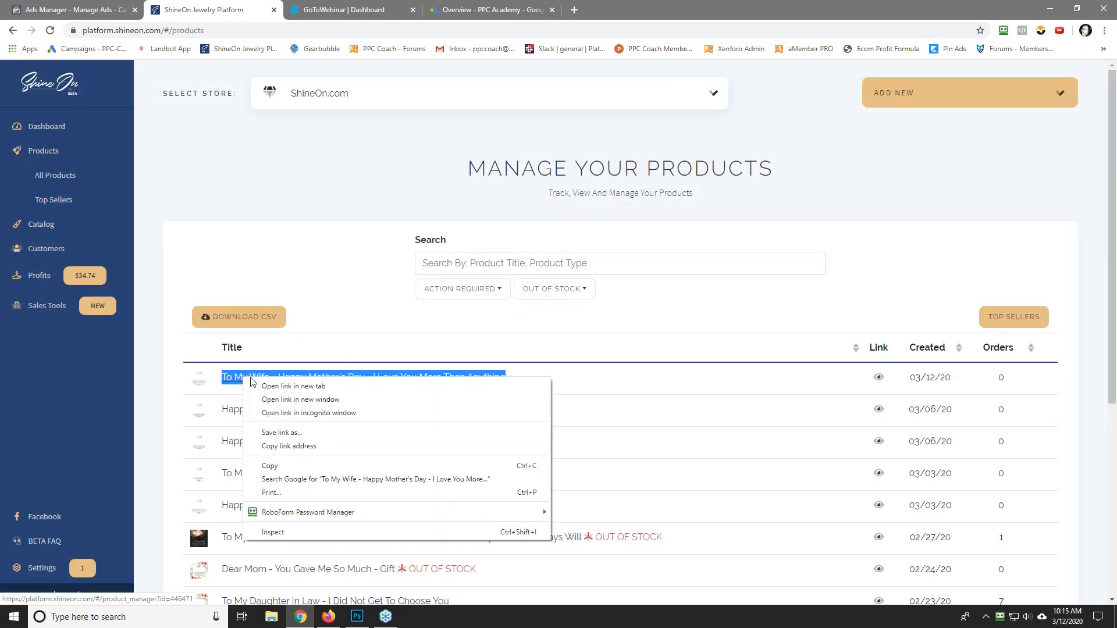
{"action": "left_click", "coordinate": [298, 467]}
{"action": "left_click", "coordinate": [70, 10]}
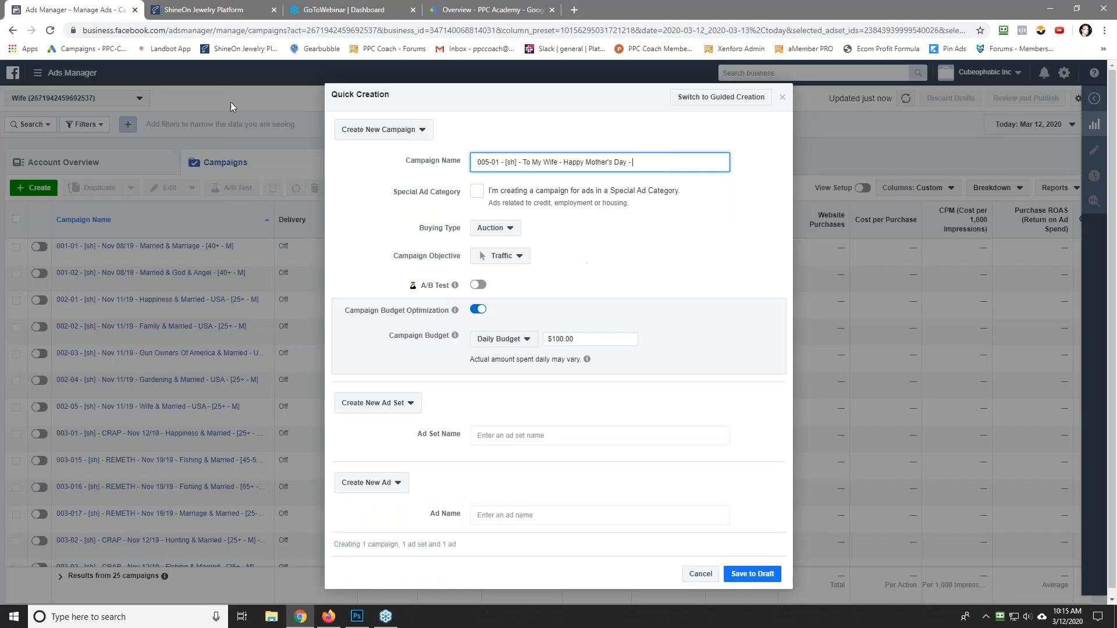
{"action": "left_click_drag", "start_coordinate": [523, 163], "coordinate": [639, 172]}
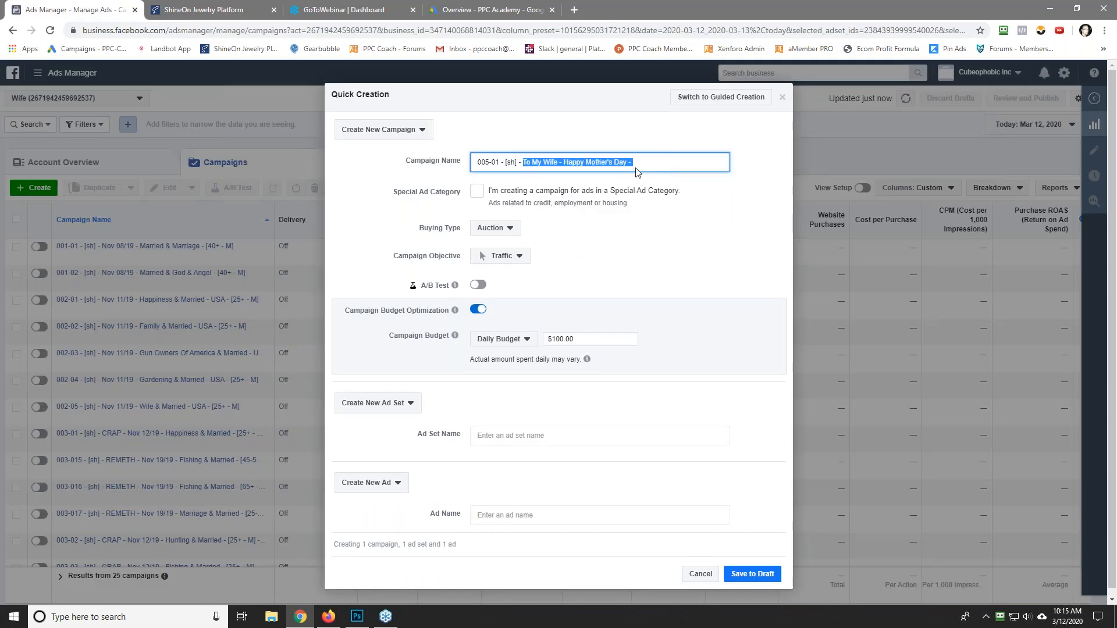
{"action": "right_click", "coordinate": [638, 172]}
{"action": "left_click", "coordinate": [640, 218]}
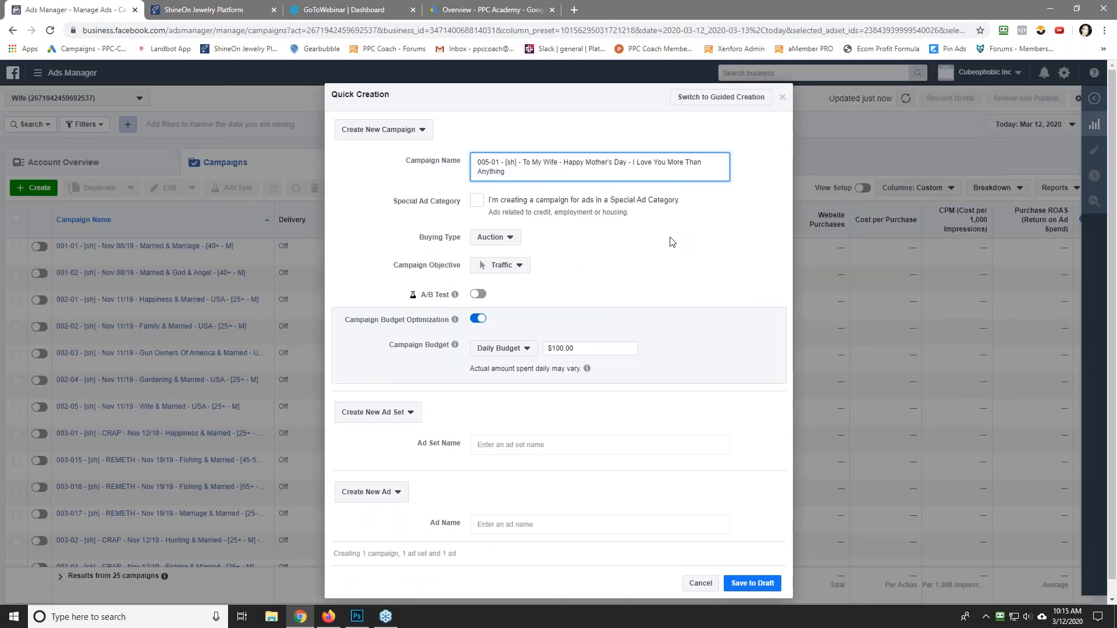
Step: Set the campaign objective to Conversions and the daily campaign budget to $1,000
{"action": "left_click", "coordinate": [507, 267]}
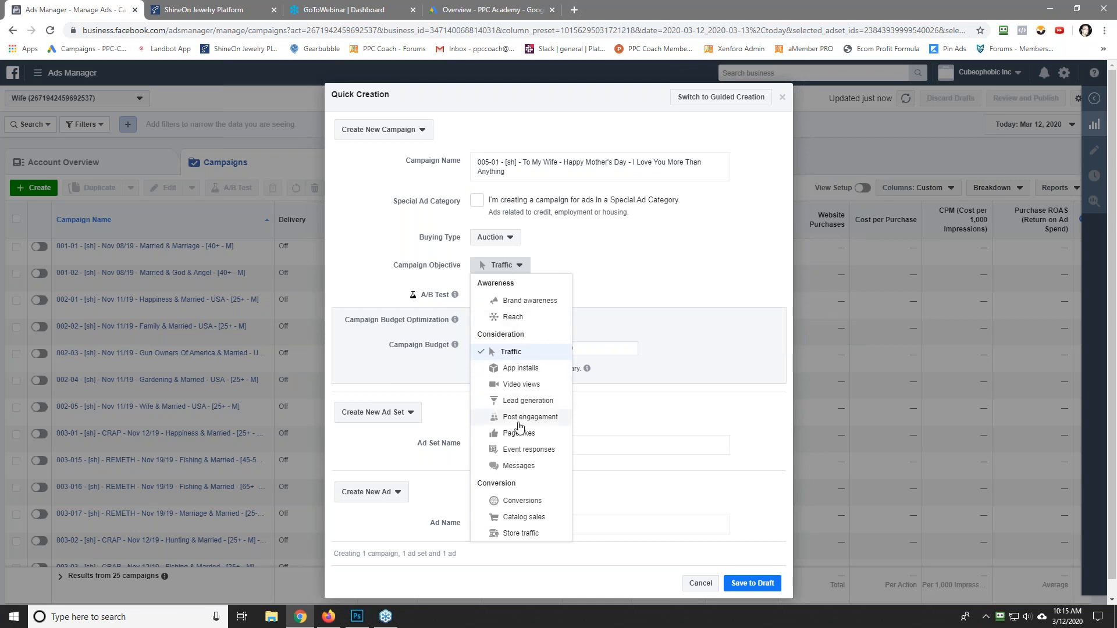
{"action": "left_click", "coordinate": [524, 501]}
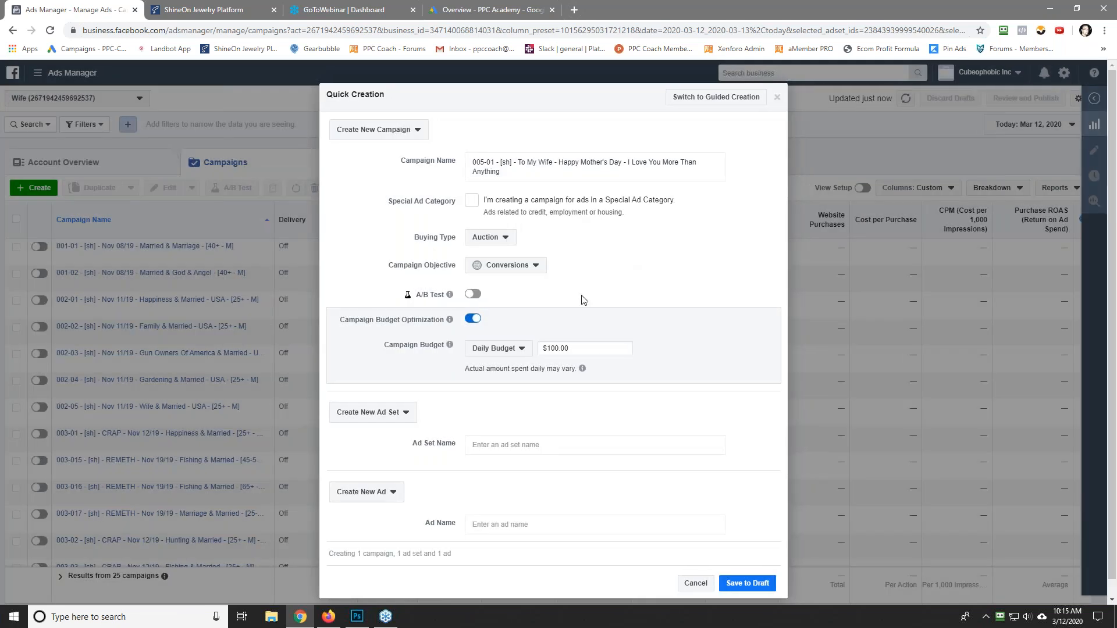
{"action": "left_click", "coordinate": [575, 351]}
{"action": "type", "text": "1000"}
{"action": "left_click", "coordinate": [597, 309]}
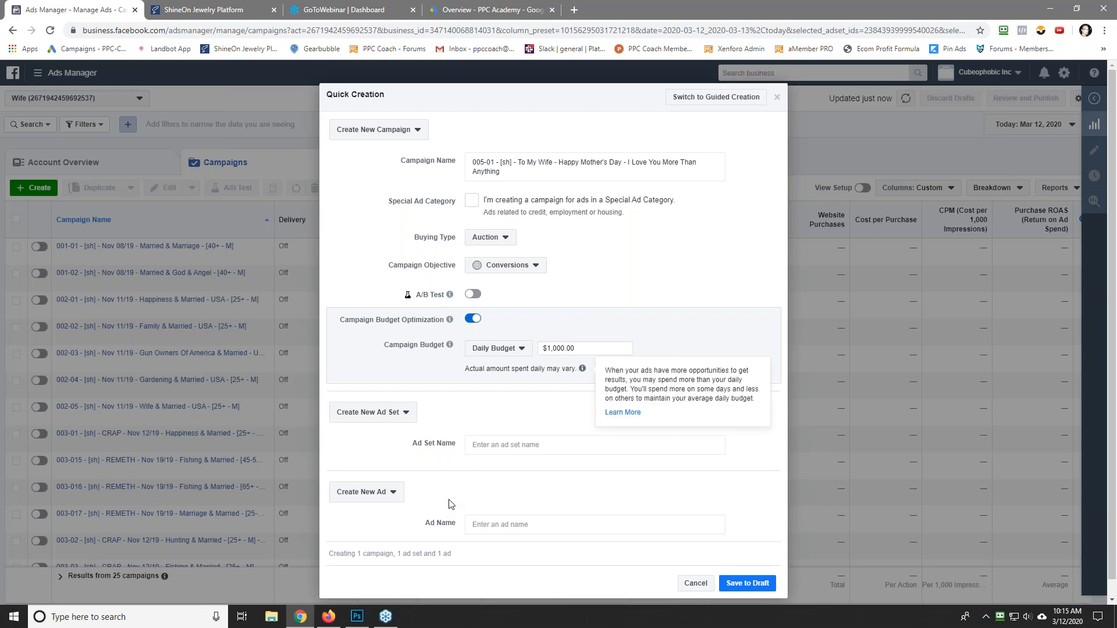
Step: Name the ad set "005-01-001 - INTEREST - [25+ - M] - USA - STEADY - Mar 12/20"
{"action": "left_click", "coordinate": [485, 444]}
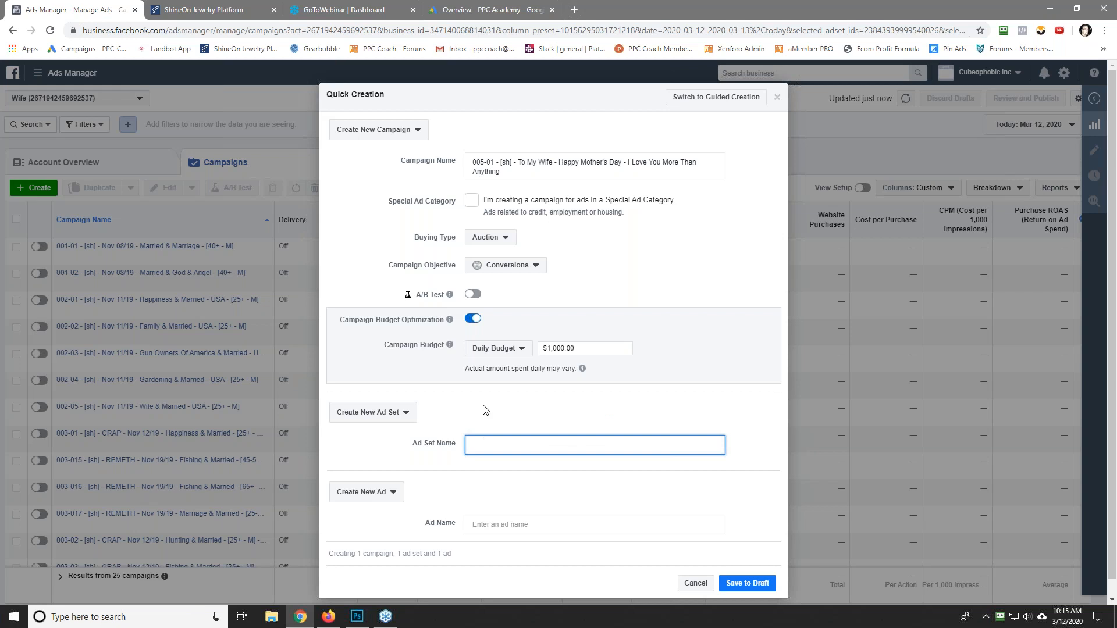
{"action": "type", "text": "005-01-001 - INTERS"}
{"action": "type", "text": "EST"}
{"action": "type", "text": "USA - STEADY -"}
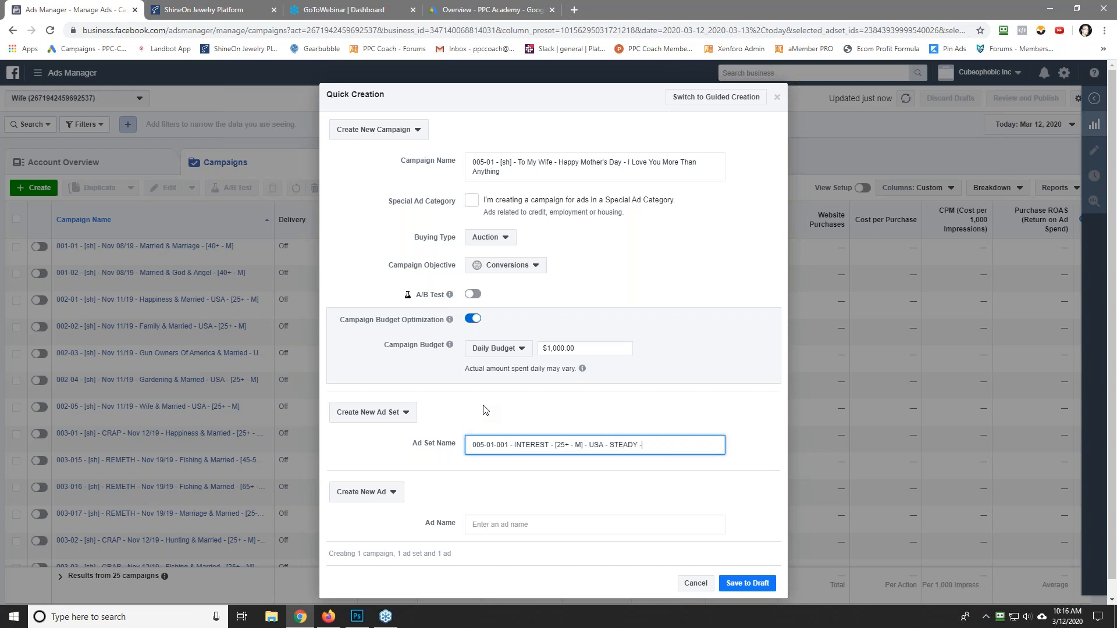
{"action": "type", "text": " Mar 13/20"}
{"action": "left_click_drag", "start_coordinate": [665, 446], "coordinate": [662, 447]}
{"action": "type", "text": "2"}
Step: Copy the ad set name into the ad name and save the new campaign to draft
{"action": "triple_click", "coordinate": [524, 444]}
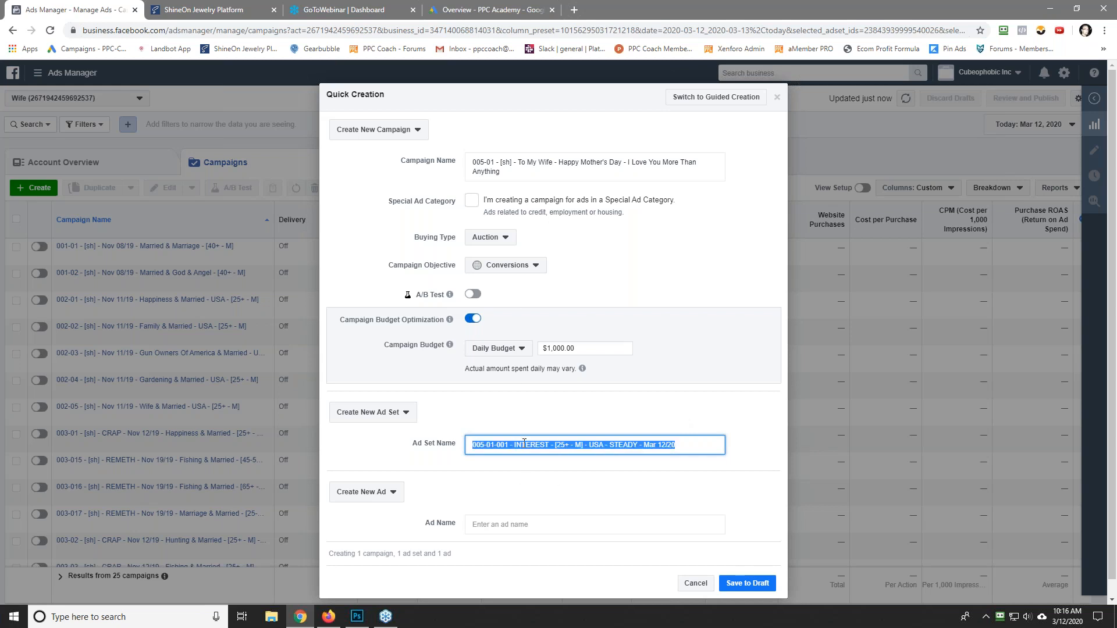
{"action": "right_click", "coordinate": [525, 444]}
{"action": "left_click", "coordinate": [576, 305]}
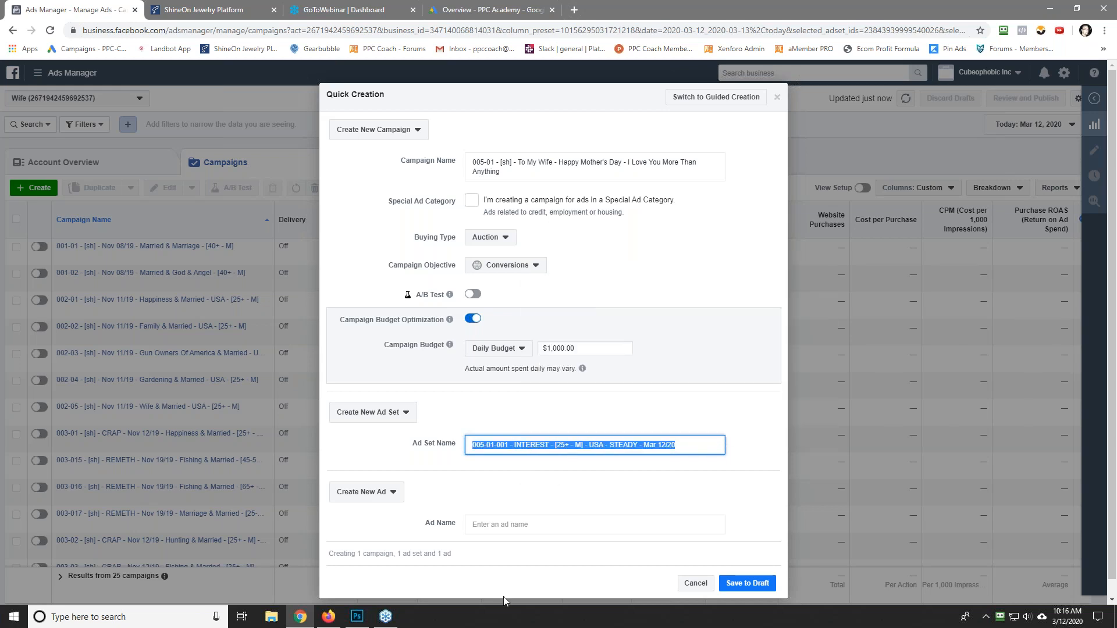
{"action": "left_click", "coordinate": [511, 524]}
{"action": "key", "text": "ctrl+v"}
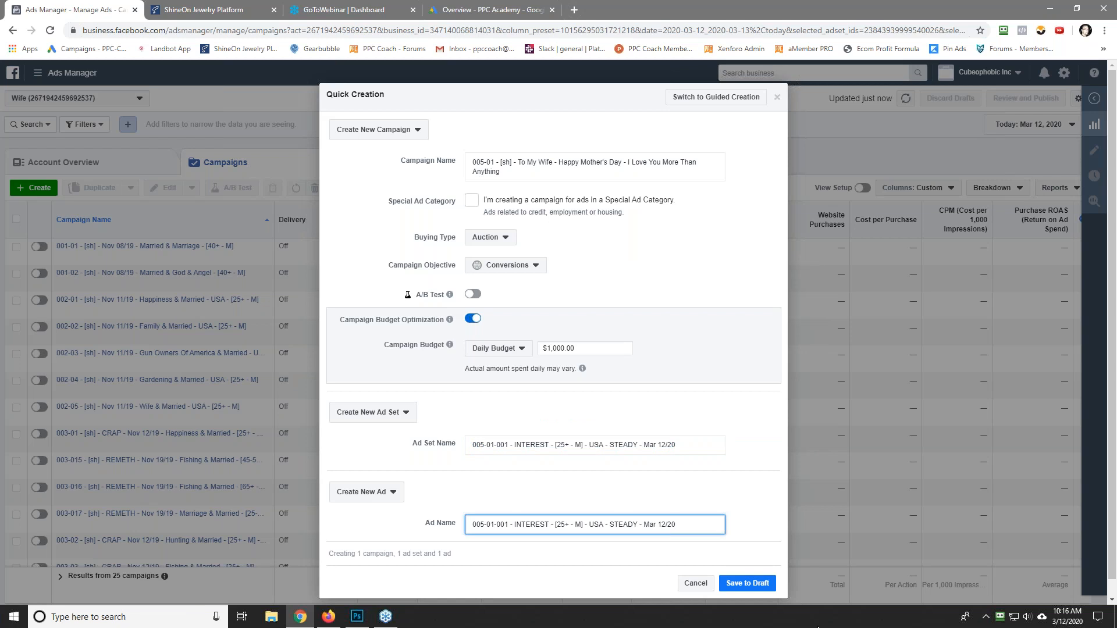
{"action": "left_click", "coordinate": [747, 584]}
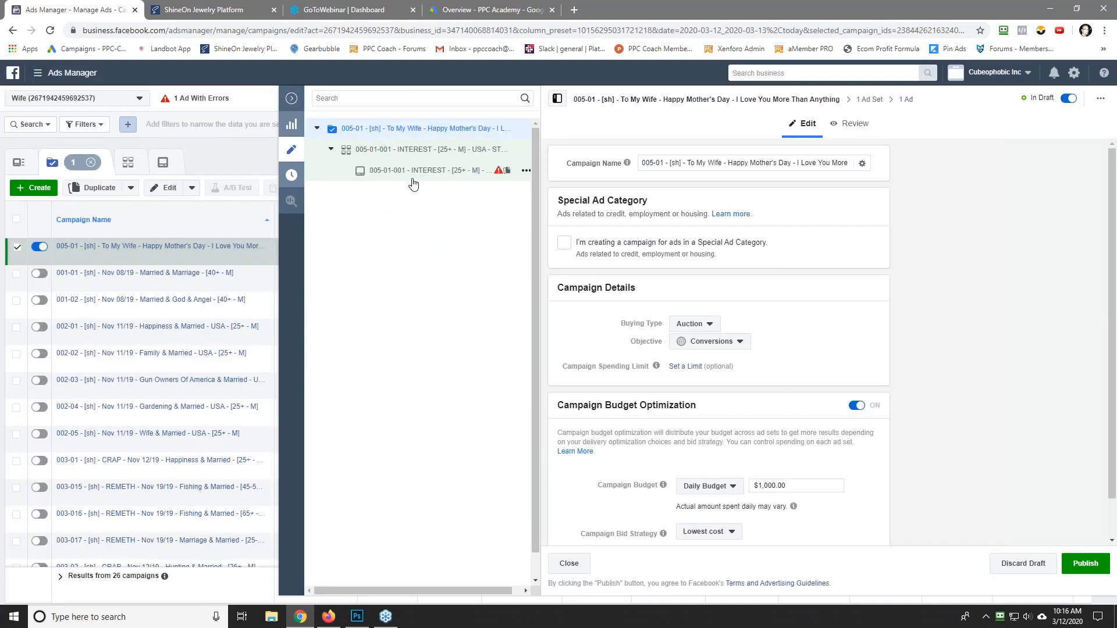
Step: Choose Purchase as the ad set's website conversion event and dismiss the notice about missing conversion activity
{"action": "left_click", "coordinate": [364, 151]}
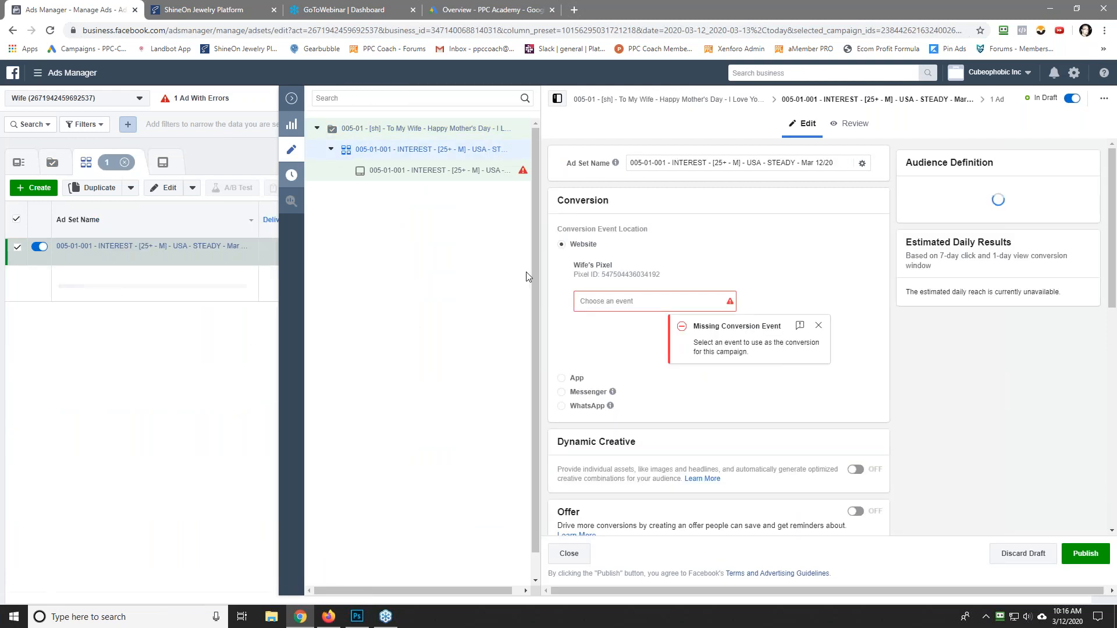
{"action": "left_click", "coordinate": [602, 302]}
{"action": "left_click_drag", "start_coordinate": [732, 344], "coordinate": [732, 438]}
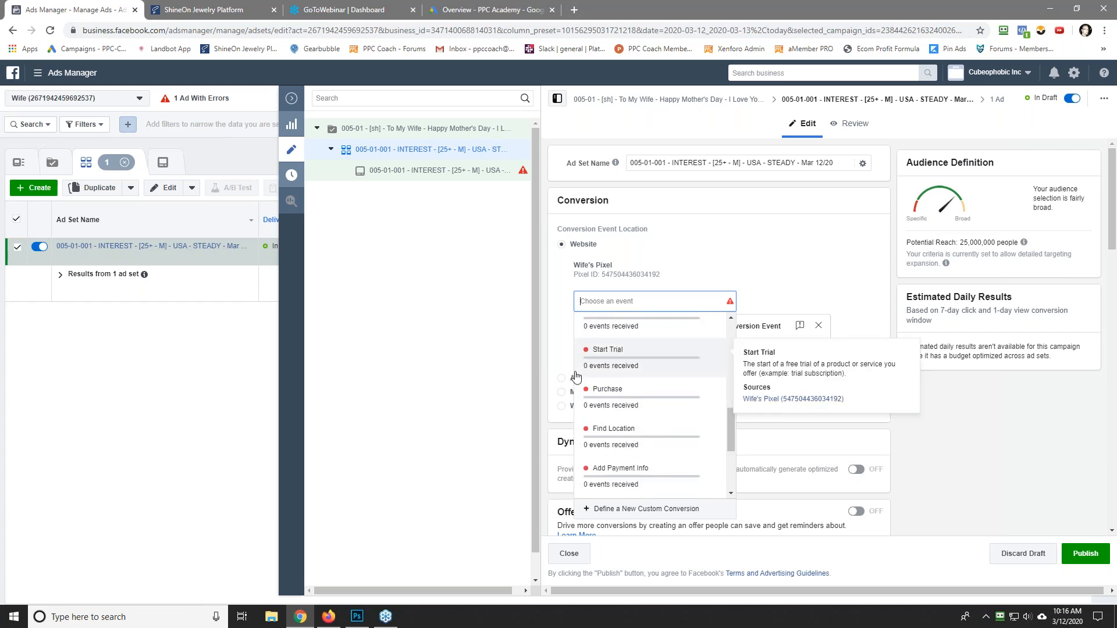
{"action": "left_click", "coordinate": [629, 406]}
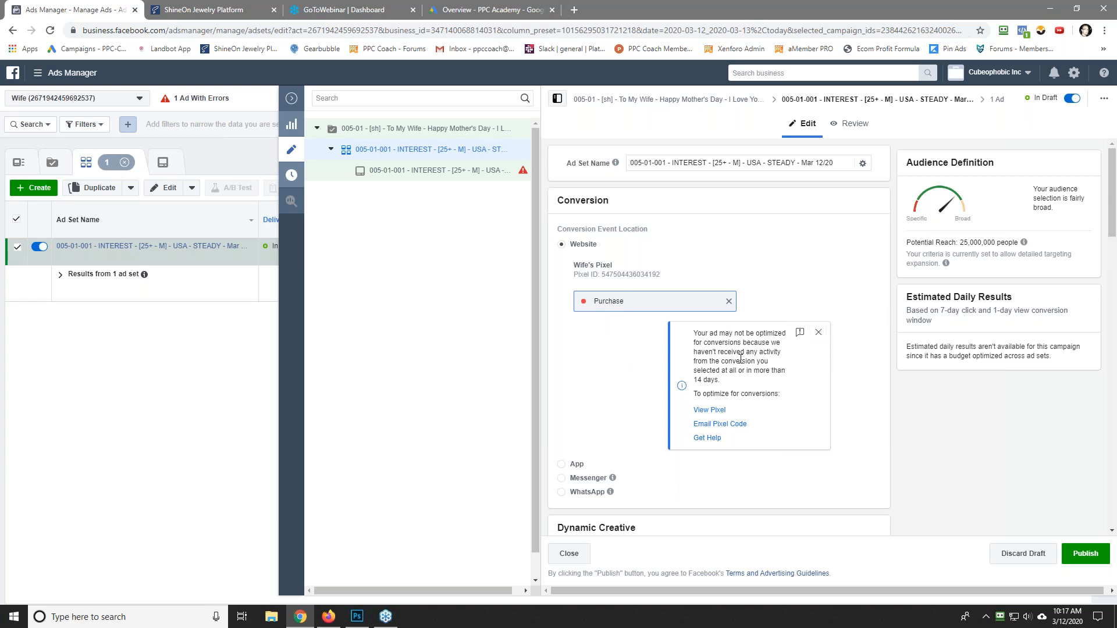
{"action": "left_click", "coordinate": [819, 333]}
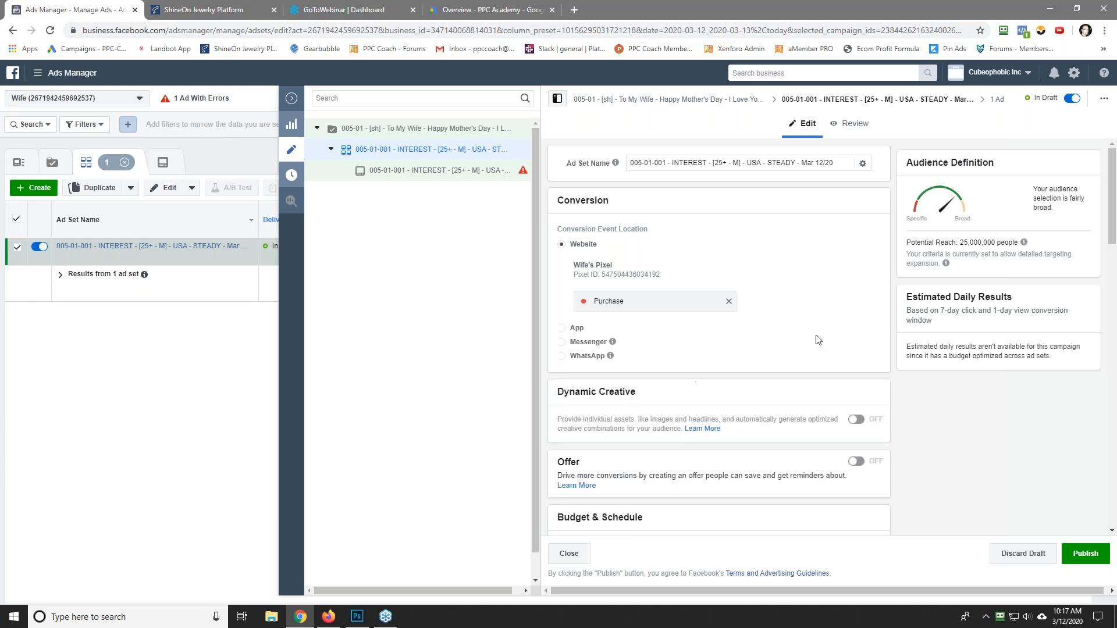
Step: Turn on Dynamic Creative for the ad set and accept its explanatory dialog
{"action": "scroll", "coordinate": [751, 357], "scroll_direction": "down", "scroll_amount": 2}
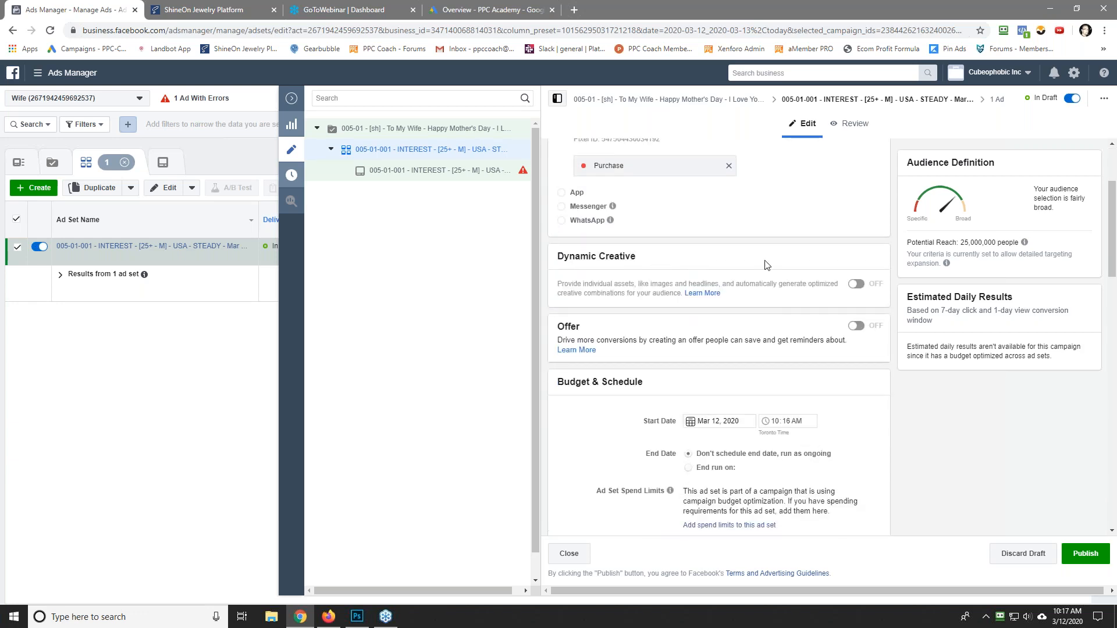
{"action": "left_click", "coordinate": [857, 284]}
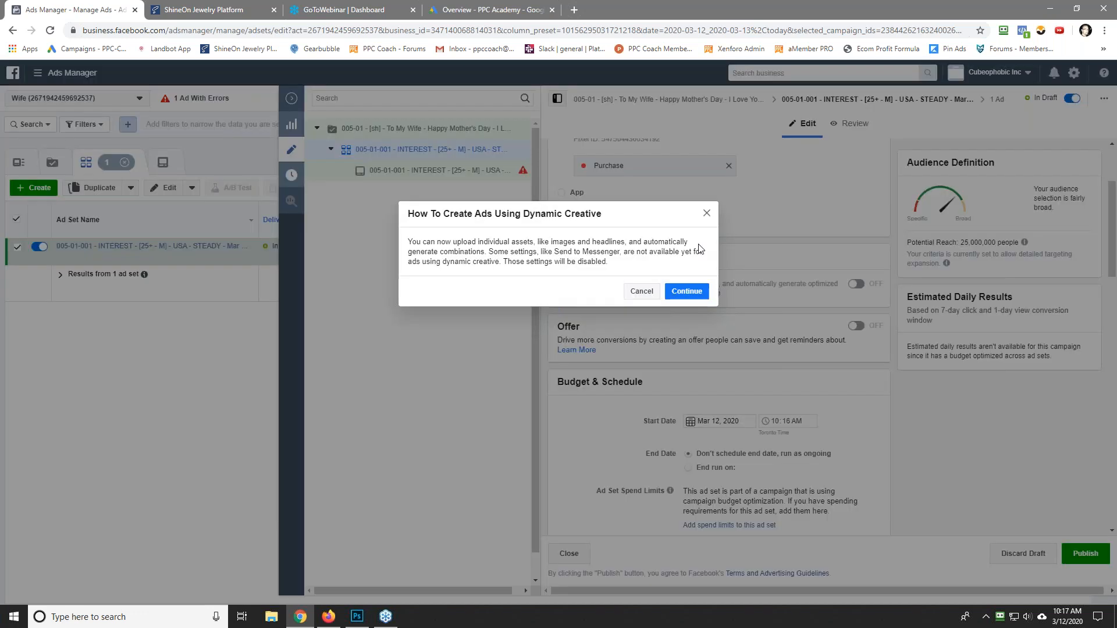
{"action": "left_click", "coordinate": [687, 291]}
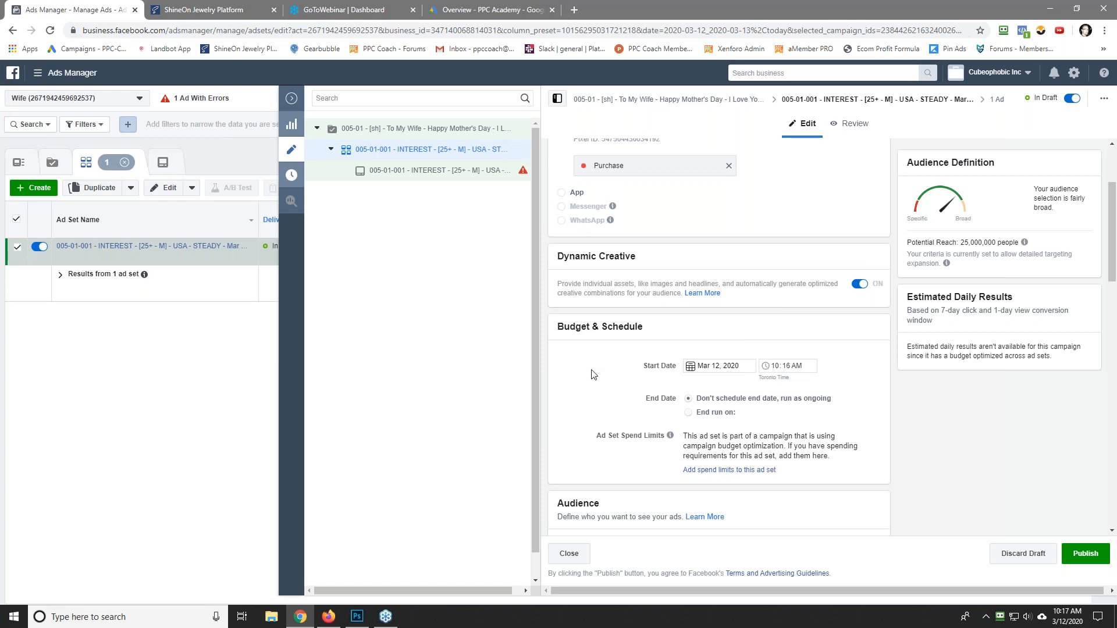
Step: Replace Canada with United States as the audience's target location
{"action": "scroll", "coordinate": [591, 372], "scroll_direction": "down", "scroll_amount": 3}
{"action": "scroll", "coordinate": [718, 337], "scroll_direction": "down", "scroll_amount": 3}
{"action": "left_click", "coordinate": [776, 436]}
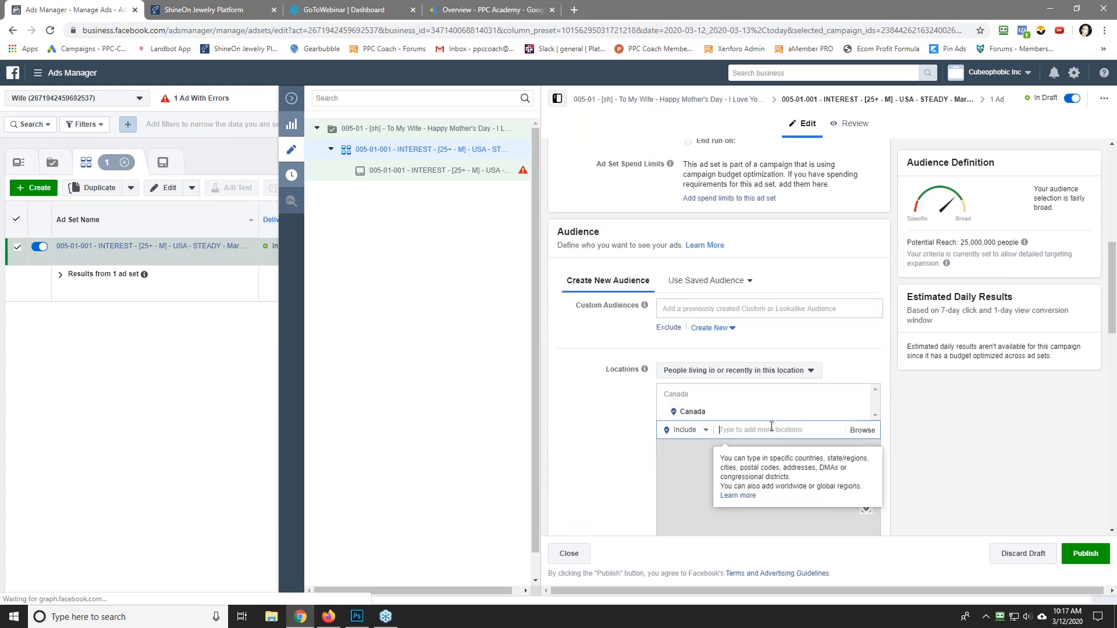
{"action": "type", "text": "united stat"}
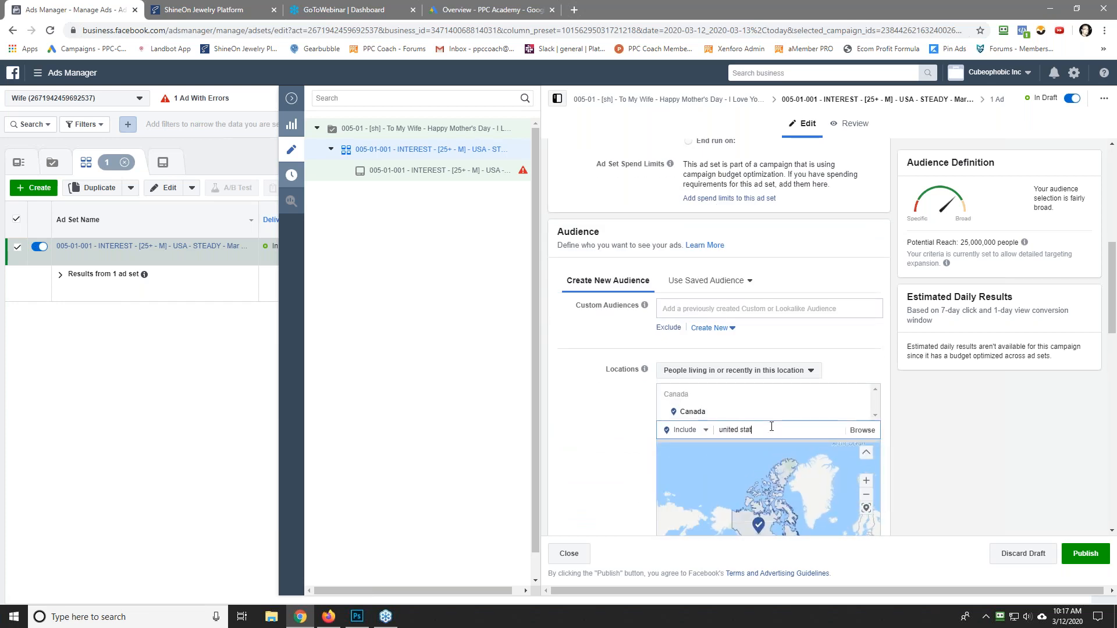
{"action": "type", "text": "es"}
{"action": "key", "text": "Return"}
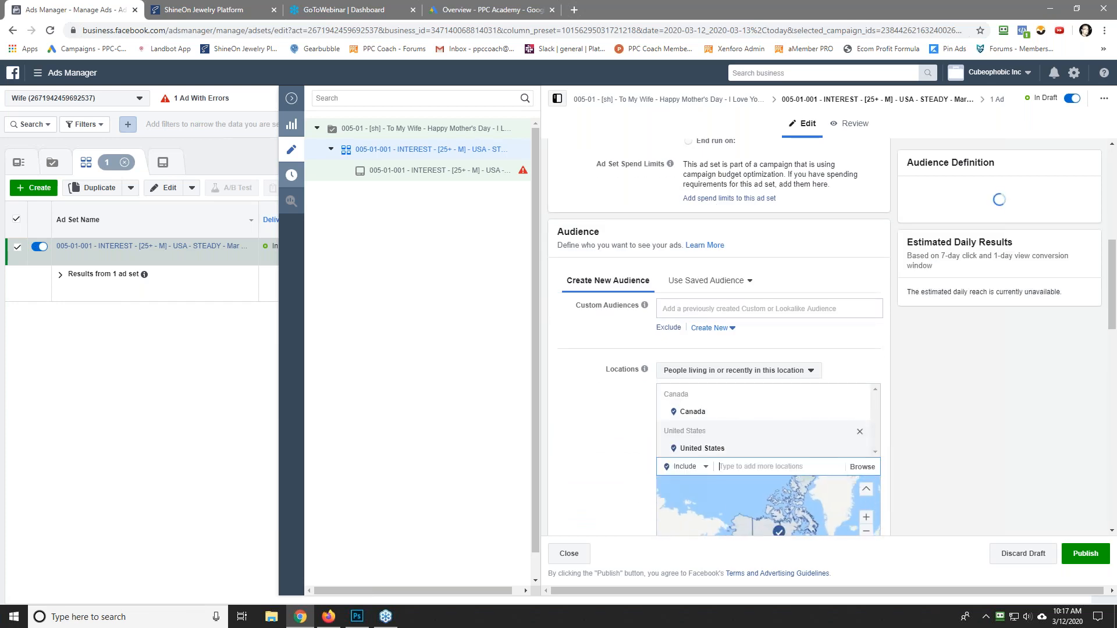
{"action": "left_click", "coordinate": [860, 416]}
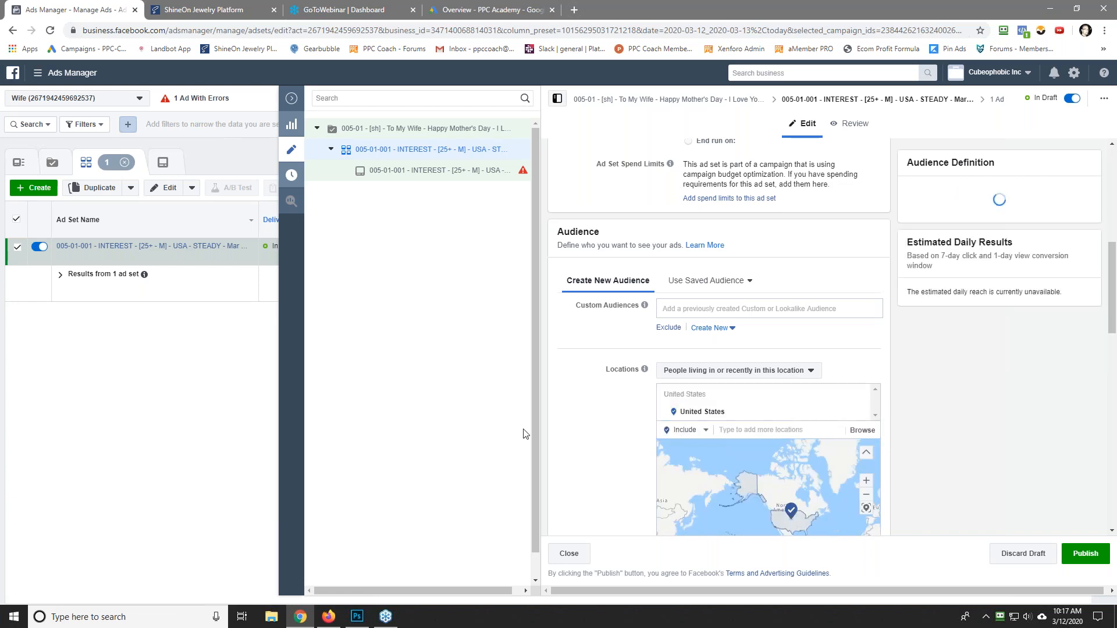
Step: Limit the audience to men with a minimum age of 25
{"action": "scroll", "coordinate": [588, 469], "scroll_direction": "down", "scroll_amount": 2}
{"action": "left_click", "coordinate": [692, 491]}
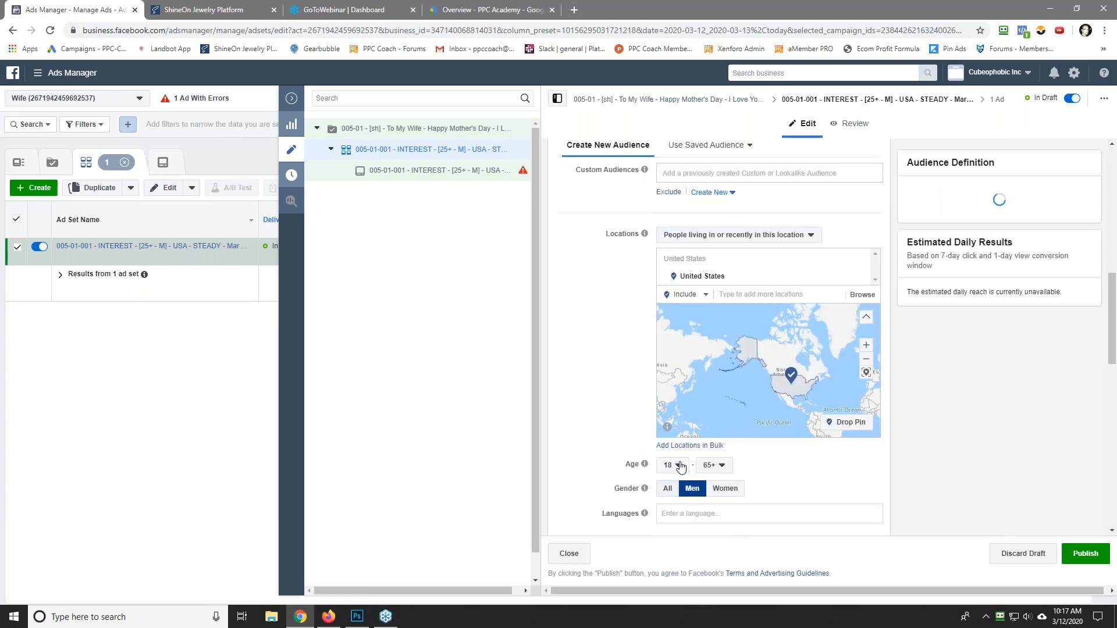
{"action": "left_click", "coordinate": [671, 465]}
{"action": "scroll", "coordinate": [682, 411], "scroll_direction": "down", "scroll_amount": 2}
{"action": "scroll", "coordinate": [684, 413], "scroll_direction": "down", "scroll_amount": 2}
{"action": "scroll", "coordinate": [685, 411], "scroll_direction": "up", "scroll_amount": 3}
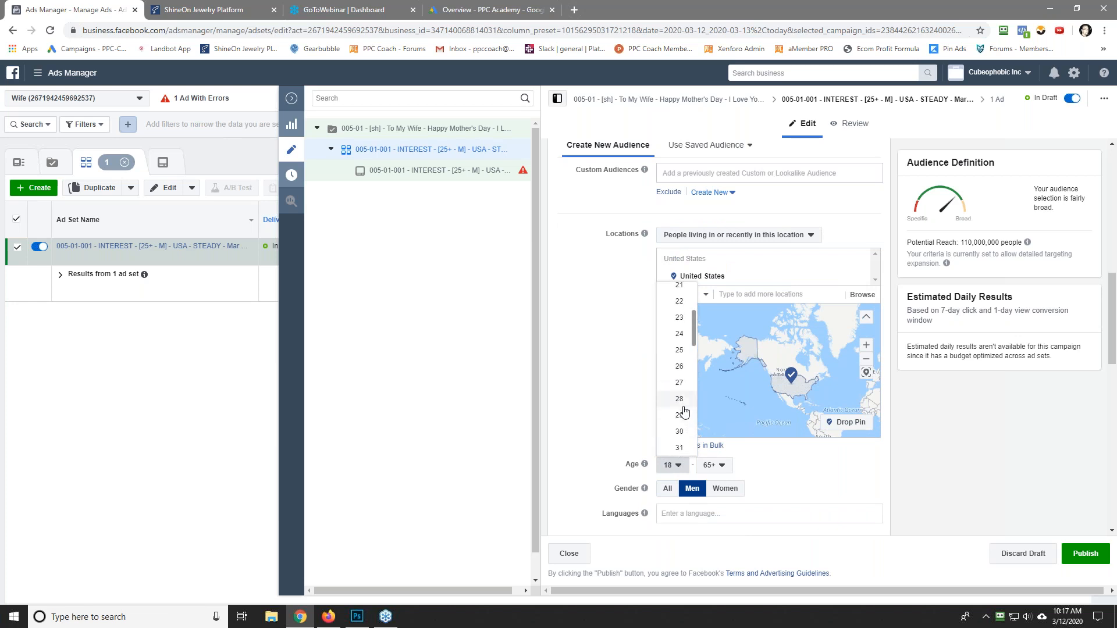
{"action": "left_click", "coordinate": [679, 351]}
Step: Add the relationship status Married to the audience's detailed targeting
{"action": "scroll", "coordinate": [721, 337], "scroll_direction": "down", "scroll_amount": 2}
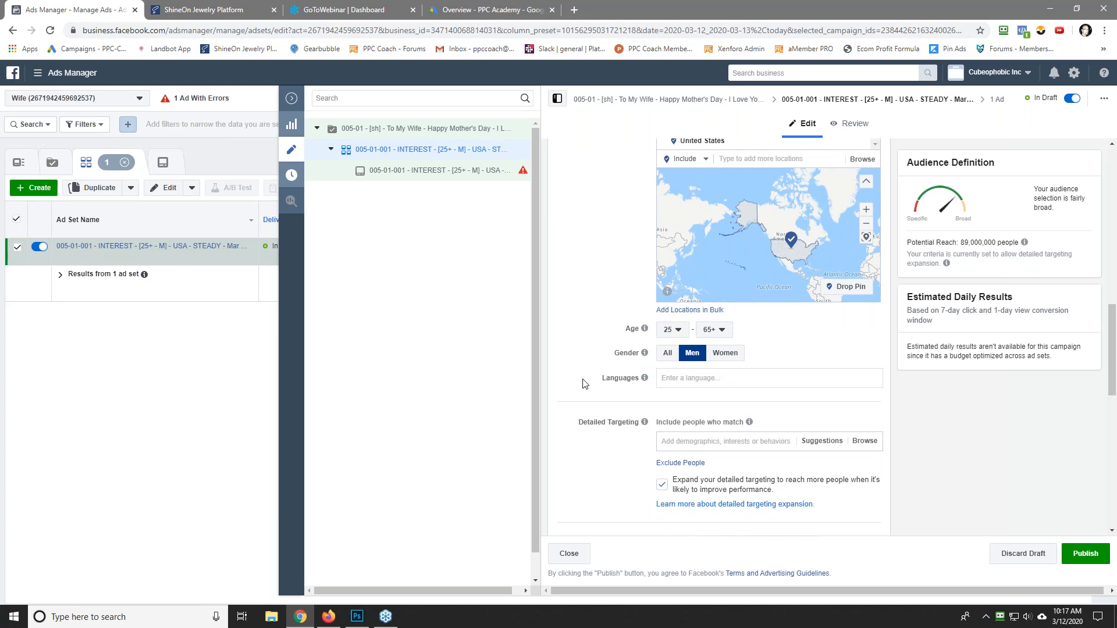
{"action": "left_click", "coordinate": [684, 442]}
{"action": "type", "text": "Married"}
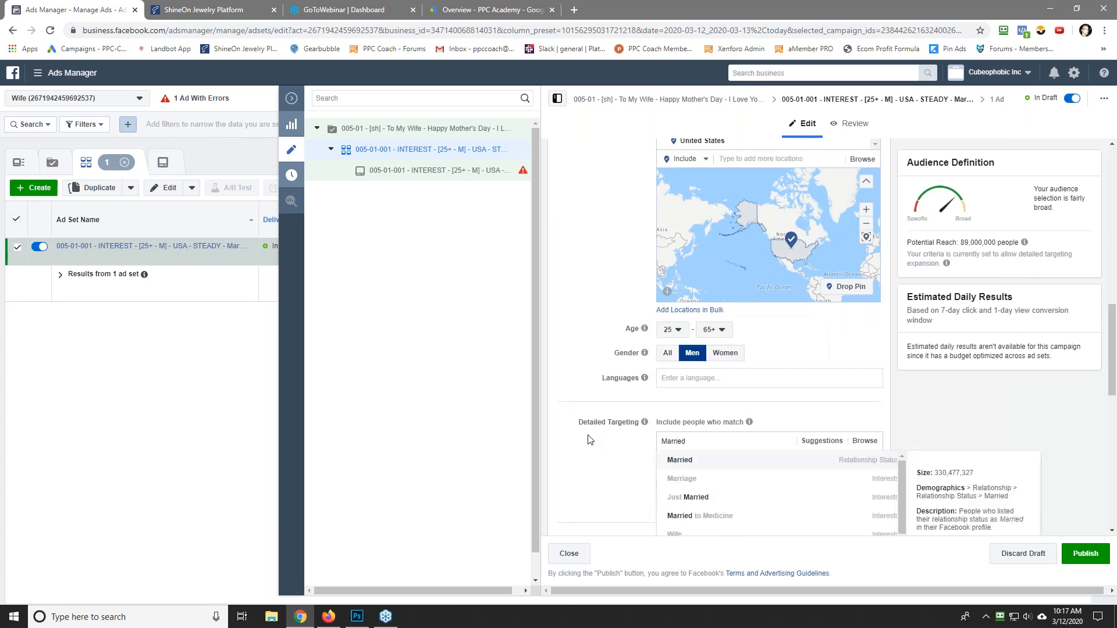
{"action": "key", "text": "Return"}
Step: Narrow the audience to people who must also match the demographic Parents (All)
{"action": "scroll", "coordinate": [579, 332], "scroll_direction": "down", "scroll_amount": 2}
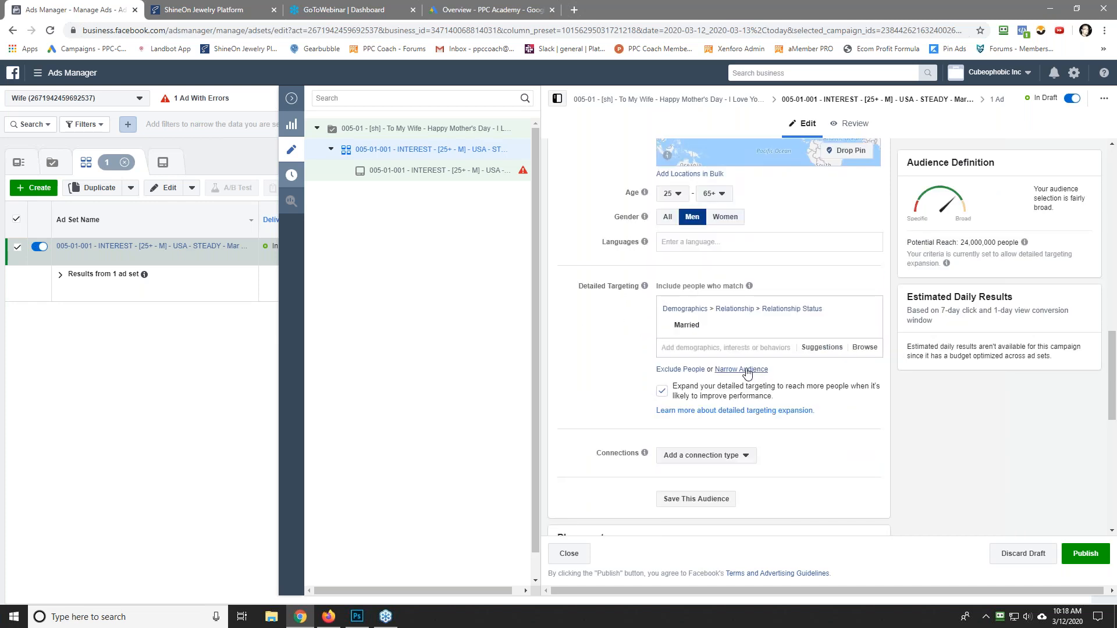
{"action": "left_click", "coordinate": [720, 371]}
{"action": "type", "text": "p"}
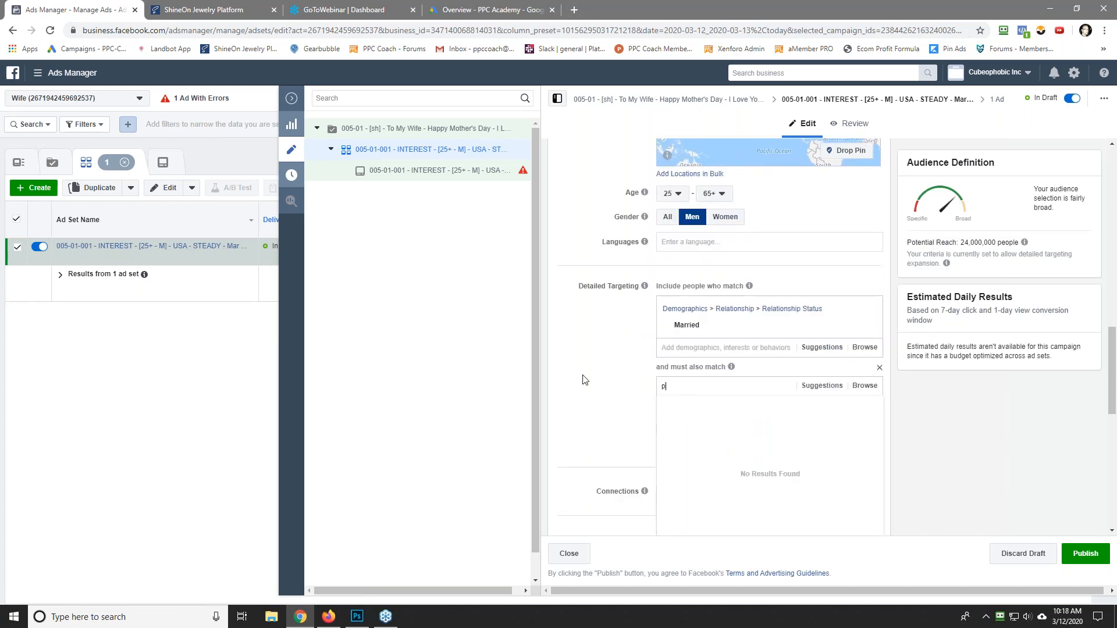
{"action": "type", "text": "arents"}
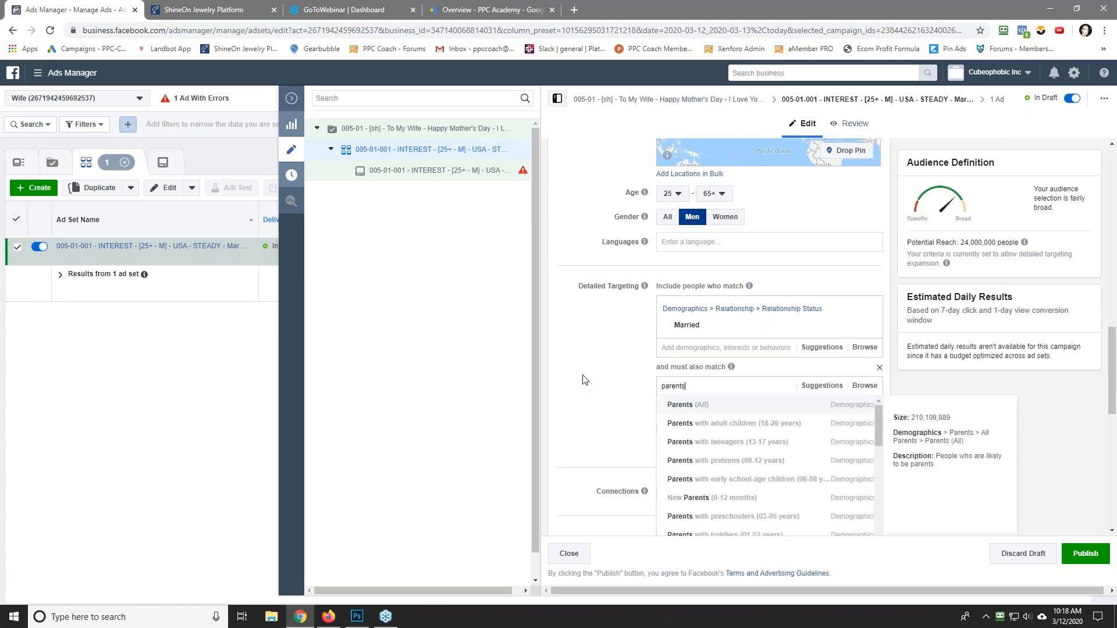
{"action": "key", "text": "Return"}
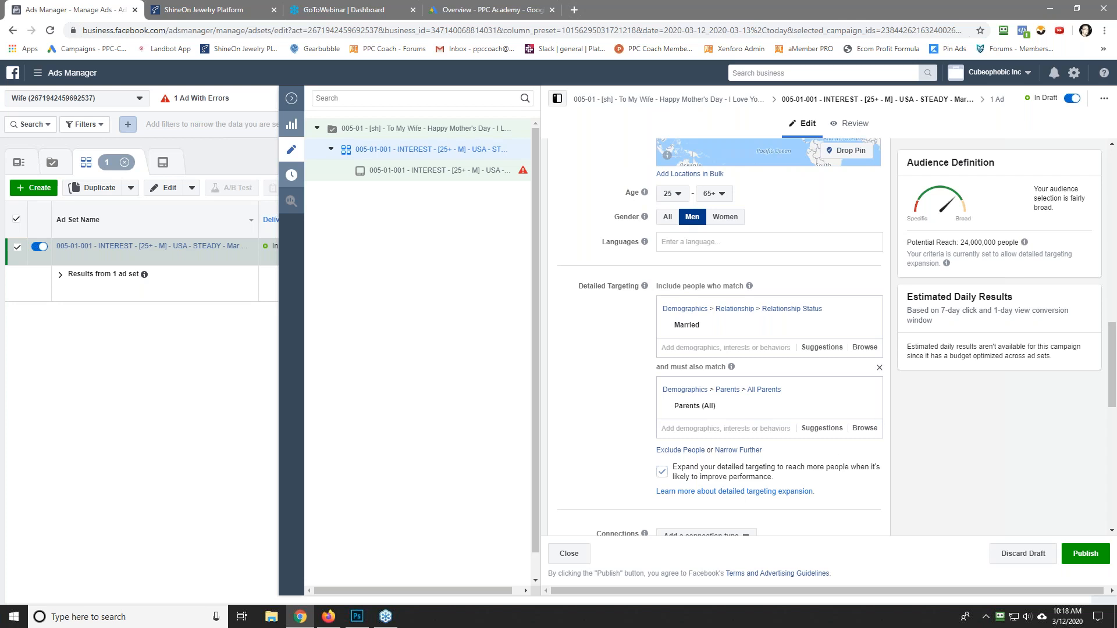
Step: Switch off detailed targeting expansion and narrow the audience further with the interest Hunting
{"action": "left_click", "coordinate": [661, 472]}
{"action": "left_click", "coordinate": [742, 451]}
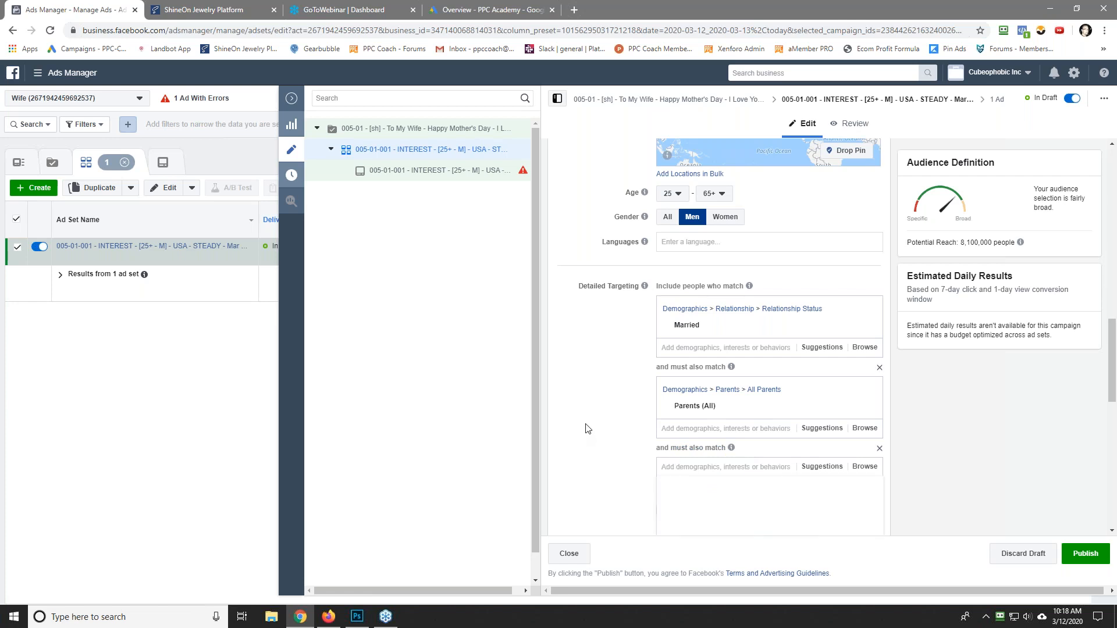
{"action": "type", "text": "hunting"}
{"action": "key", "text": "Return"}
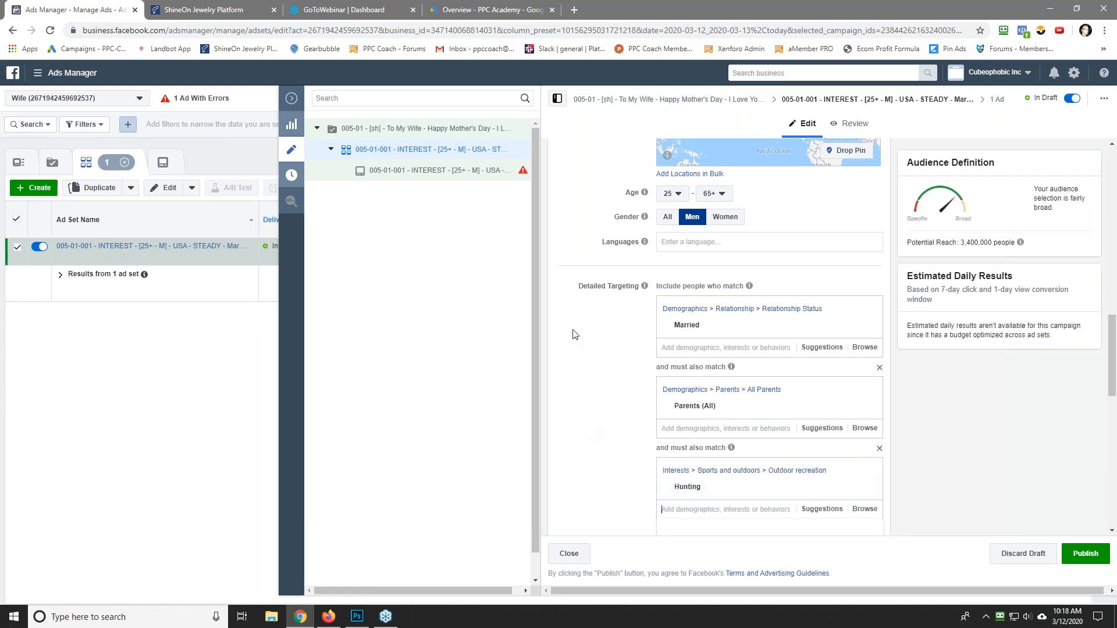
Step: Review the ad set's potential reach, placements, delivery optimization and available conversion window options without changing them
{"action": "mouse_move", "coordinate": [1022, 242]}
{"action": "scroll", "coordinate": [607, 406], "scroll_direction": "down", "scroll_amount": 5}
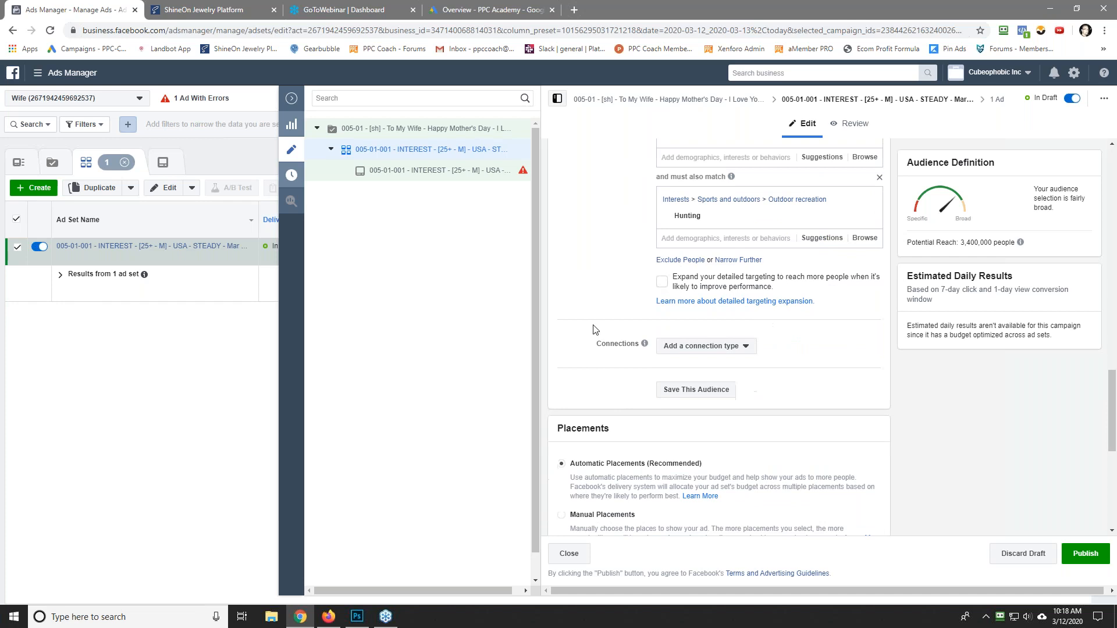
{"action": "scroll", "coordinate": [595, 329], "scroll_direction": "down", "scroll_amount": 6}
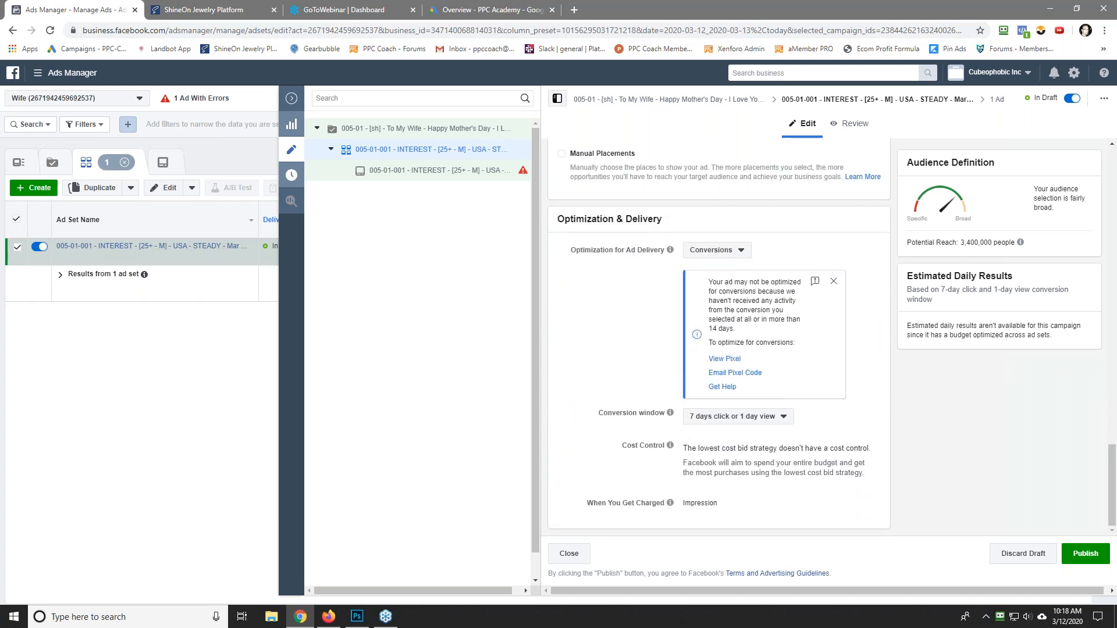
{"action": "scroll", "coordinate": [594, 331], "scroll_direction": "up", "scroll_amount": 5}
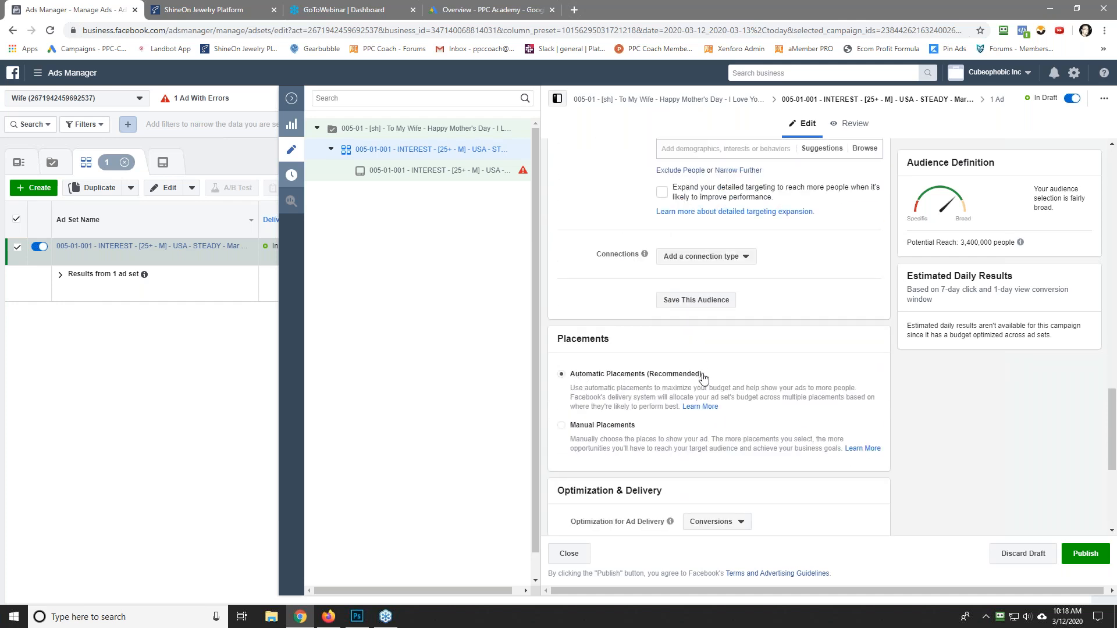
{"action": "scroll", "coordinate": [617, 445], "scroll_direction": "down", "scroll_amount": 5}
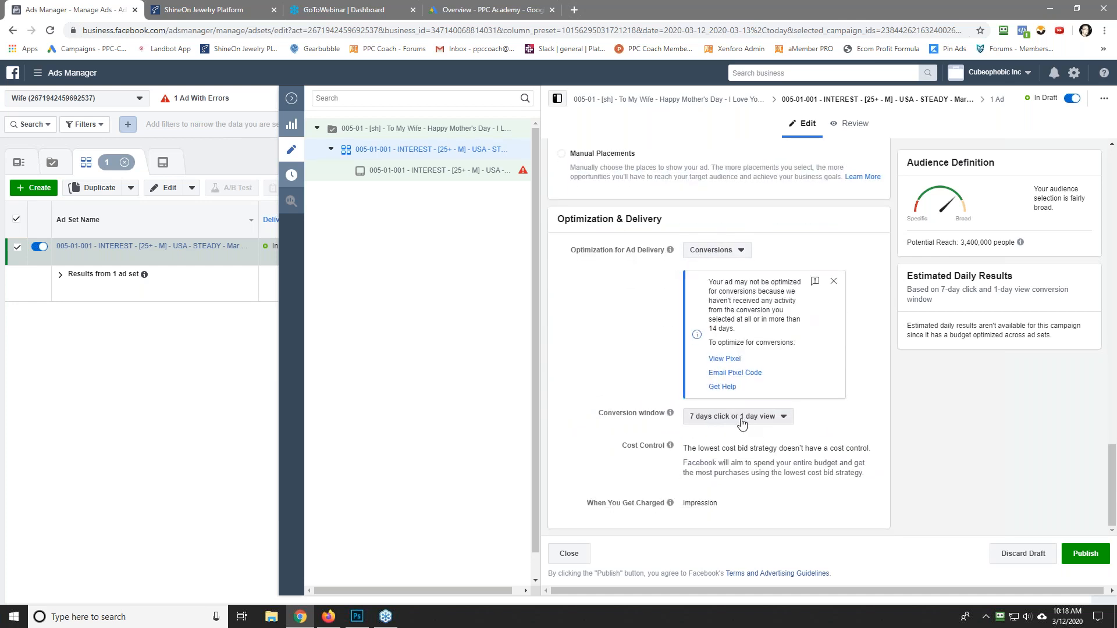
{"action": "left_click", "coordinate": [742, 423]}
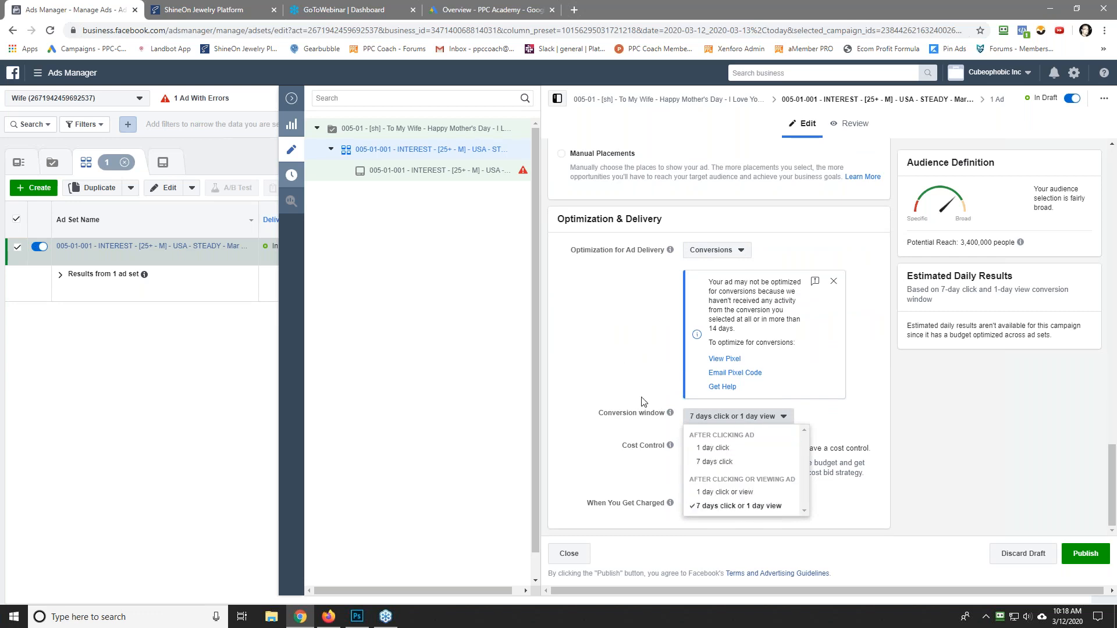
{"action": "mouse_move", "coordinate": [671, 415]}
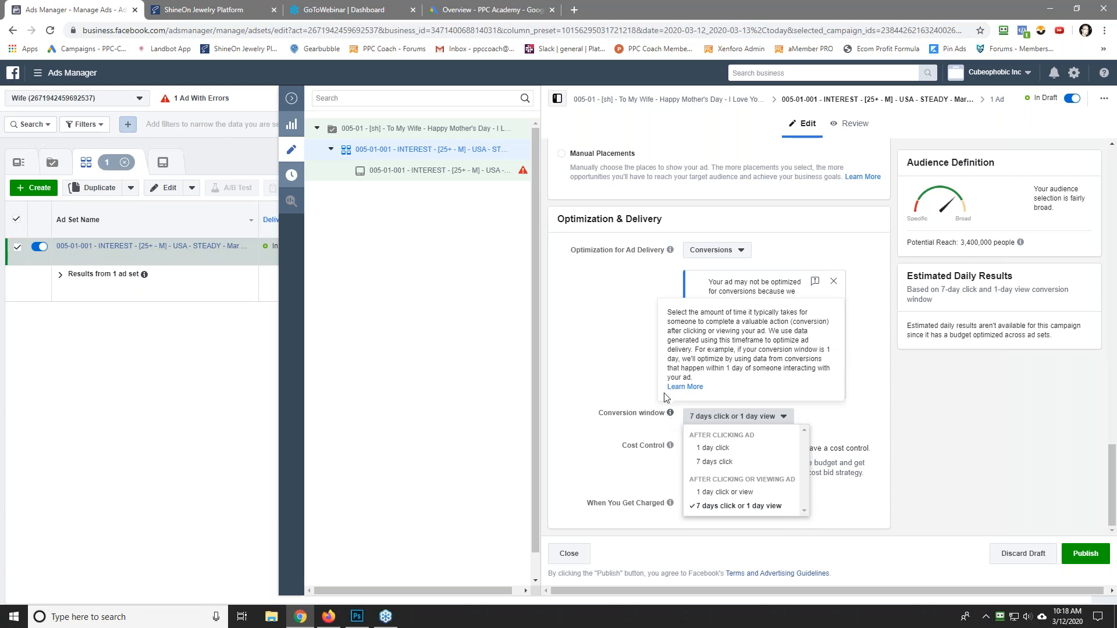
{"action": "left_click", "coordinate": [609, 331]}
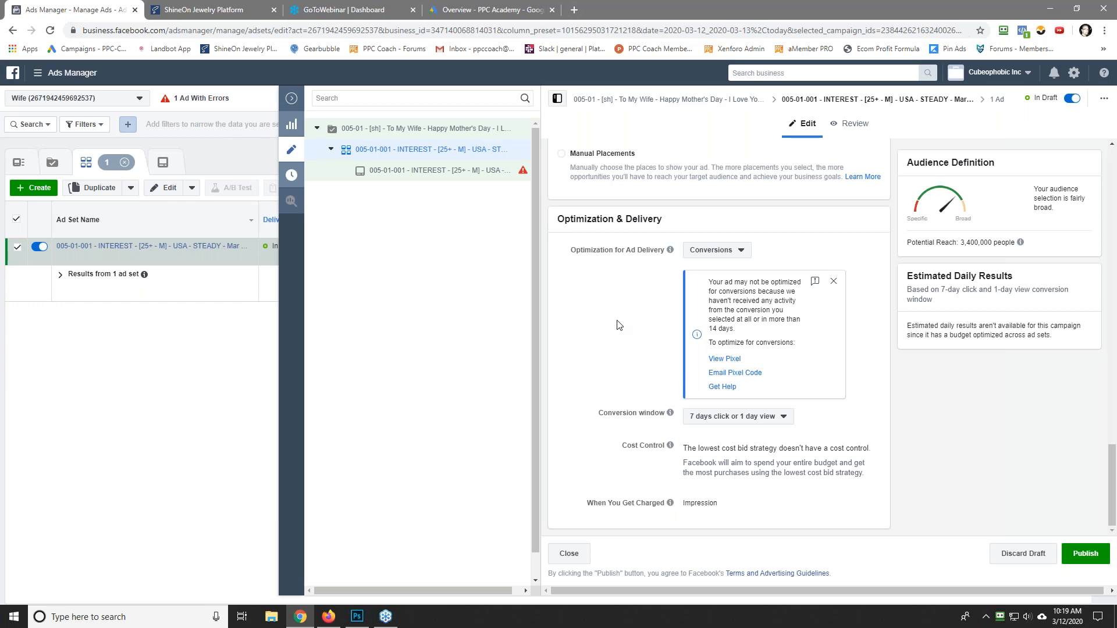
Step: Replace INTEREST in the ad set name with "Hunting & Married & Parents (All)"
{"action": "scroll", "coordinate": [619, 326], "scroll_direction": "up", "scroll_amount": 20}
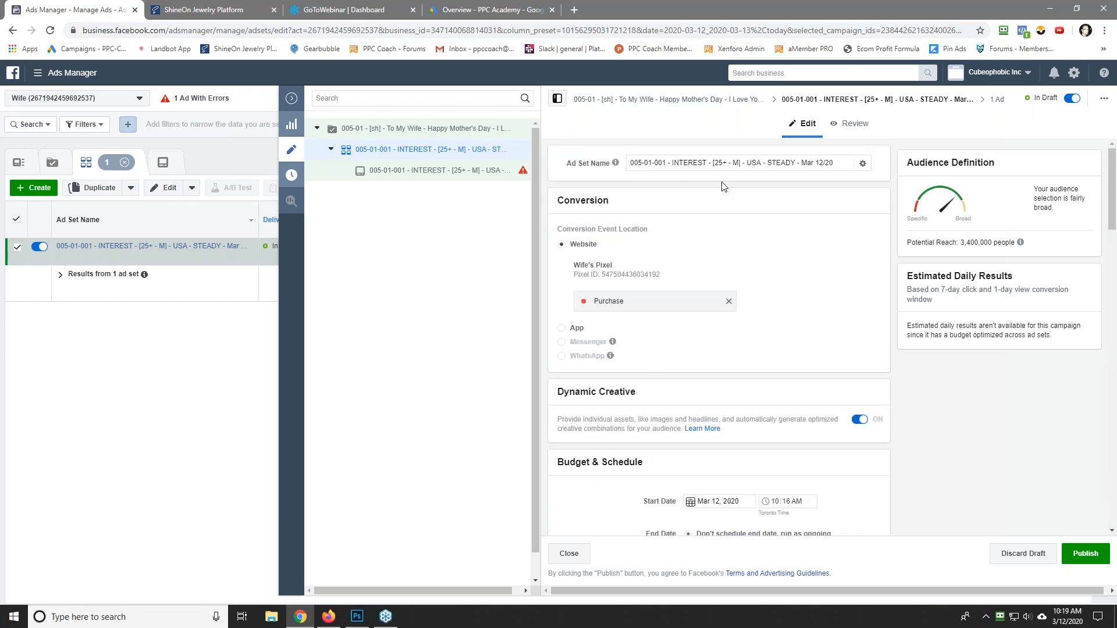
{"action": "left_click_drag", "start_coordinate": [674, 163], "coordinate": [709, 163]}
{"action": "type", "text": "Hu"}
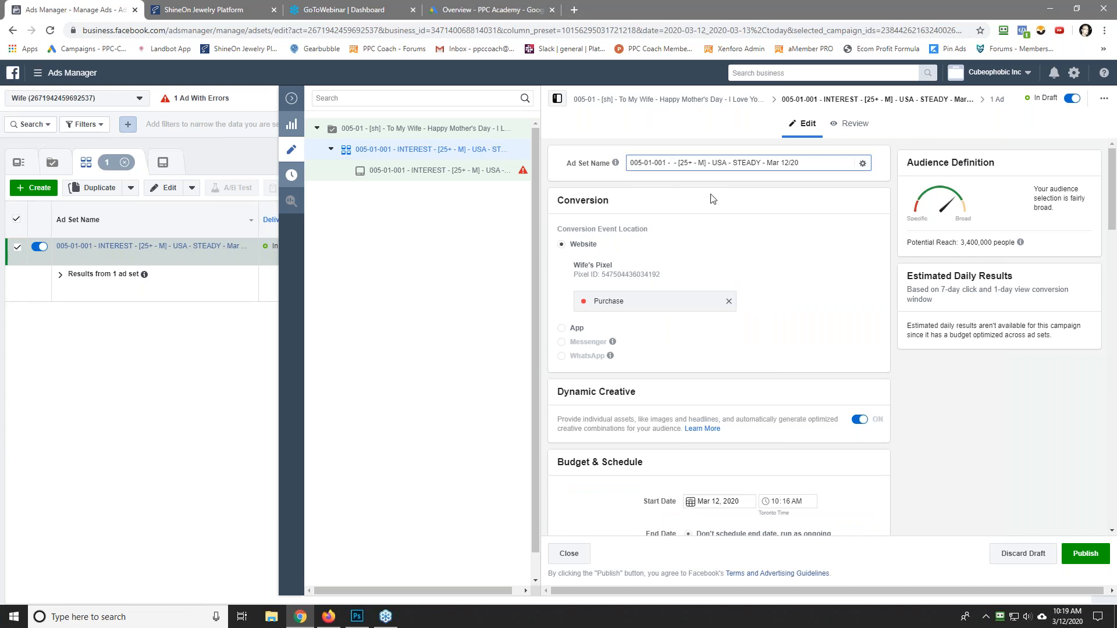
{"action": "type", "text": "nting & "}
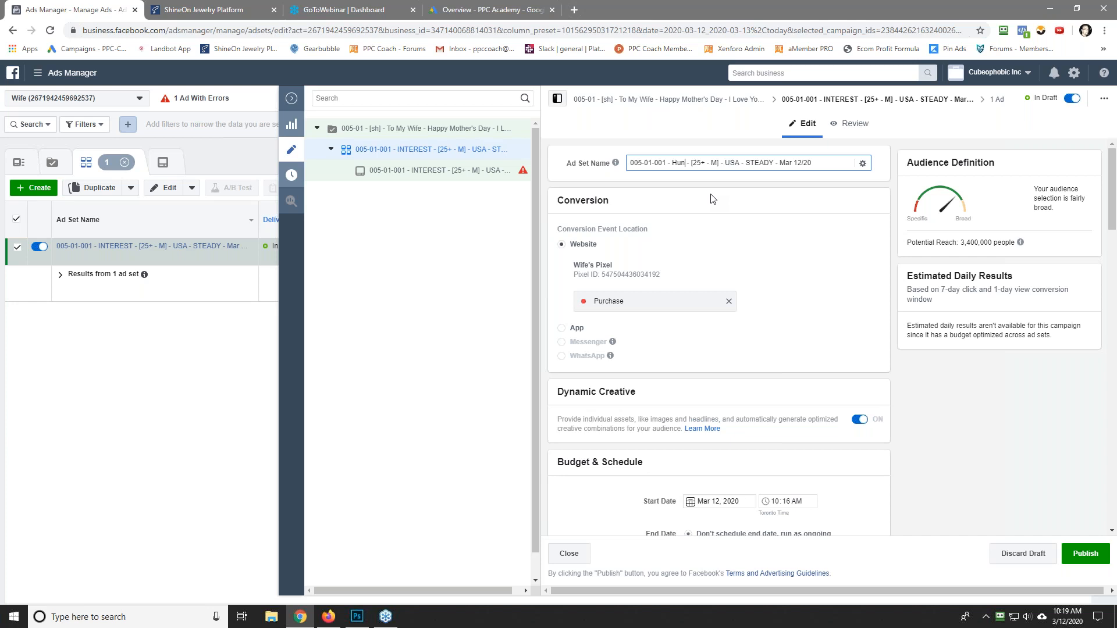
{"action": "type", "text": "Marr"}
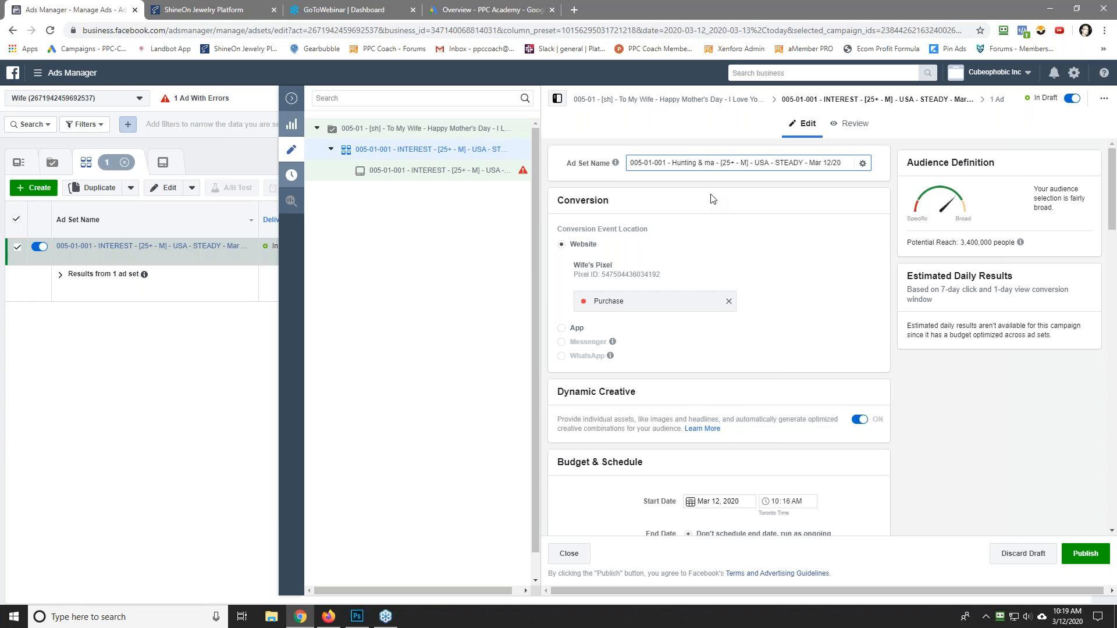
{"action": "type", "text": "ied & par"}
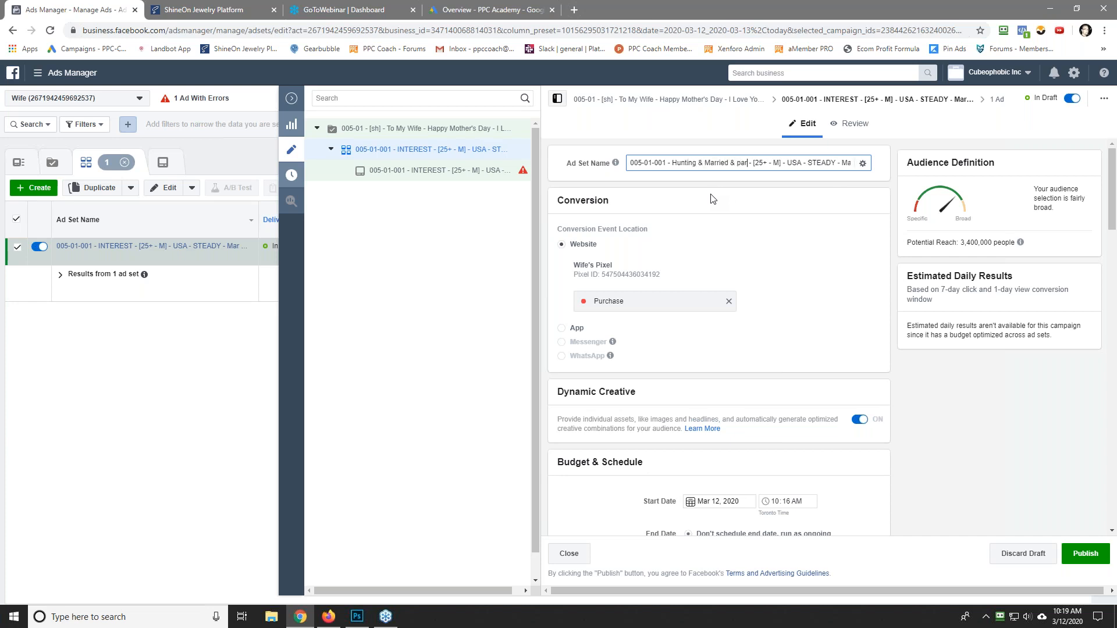
{"action": "type", "text": "ents (All)"}
Step: Copy the full updated ad set name to the clipboard and leave the name field
{"action": "key", "text": "ctrl+a"}
{"action": "right_click", "coordinate": [704, 163]}
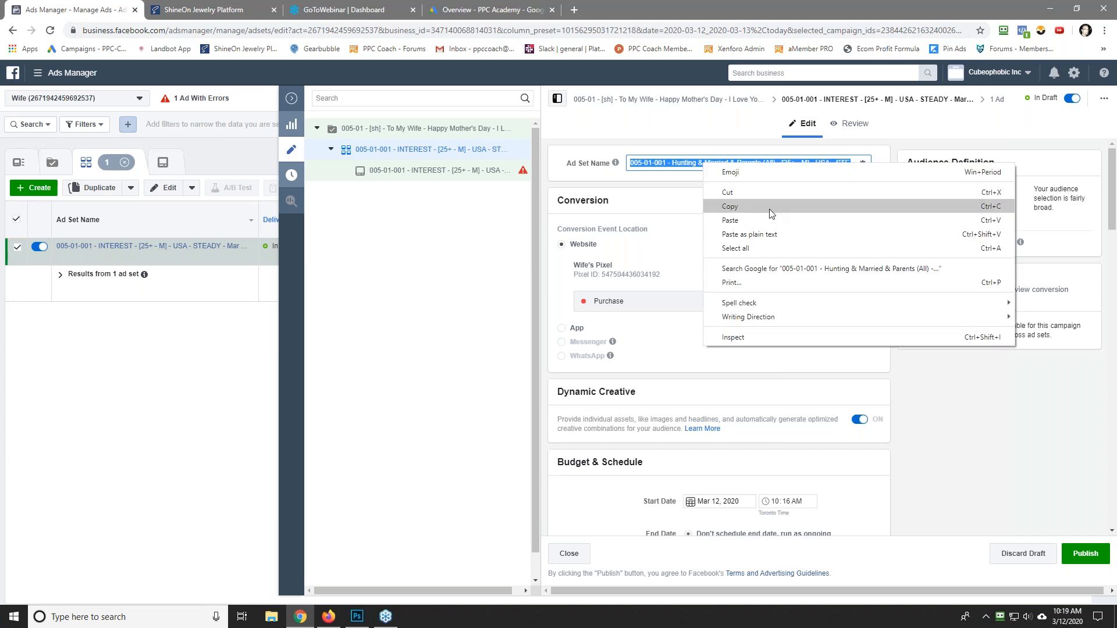
{"action": "left_click", "coordinate": [771, 207]}
{"action": "left_click", "coordinate": [685, 202]}
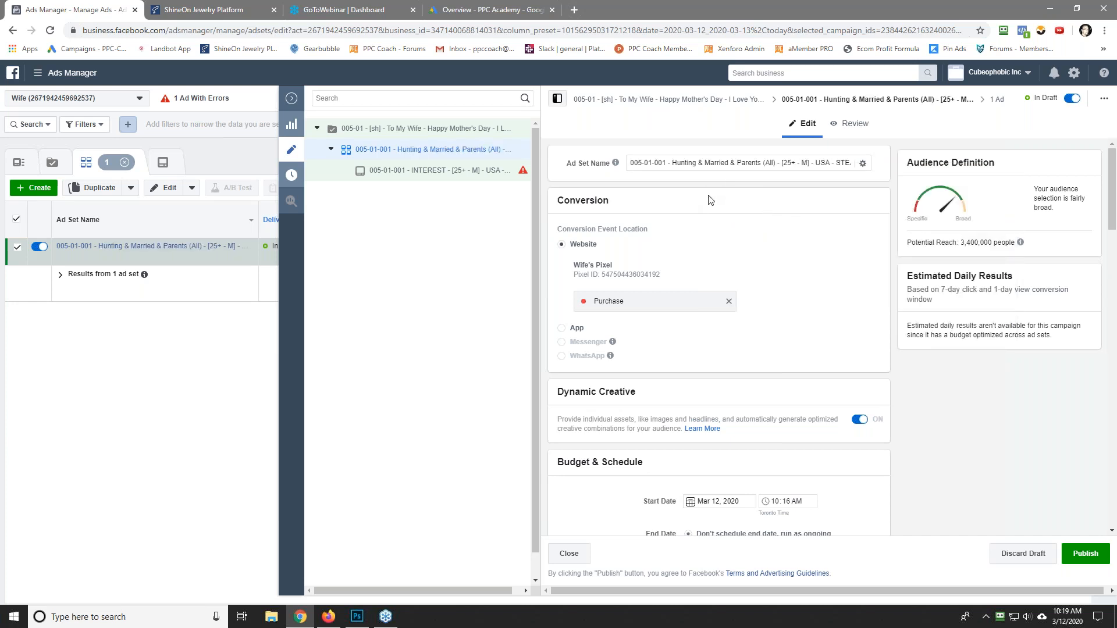
Step: Add spend limits to the ad set in Budget & Schedule with a daily maximum of $12.50
{"action": "scroll", "coordinate": [708, 200], "scroll_direction": "down", "scroll_amount": 2}
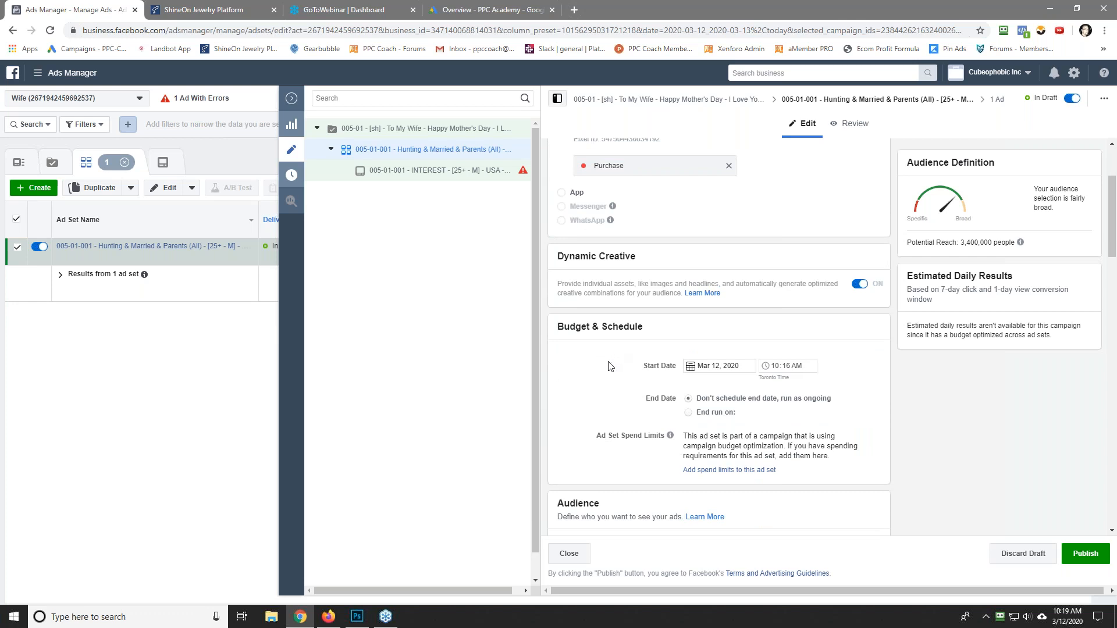
{"action": "scroll", "coordinate": [610, 366], "scroll_direction": "down", "scroll_amount": 2}
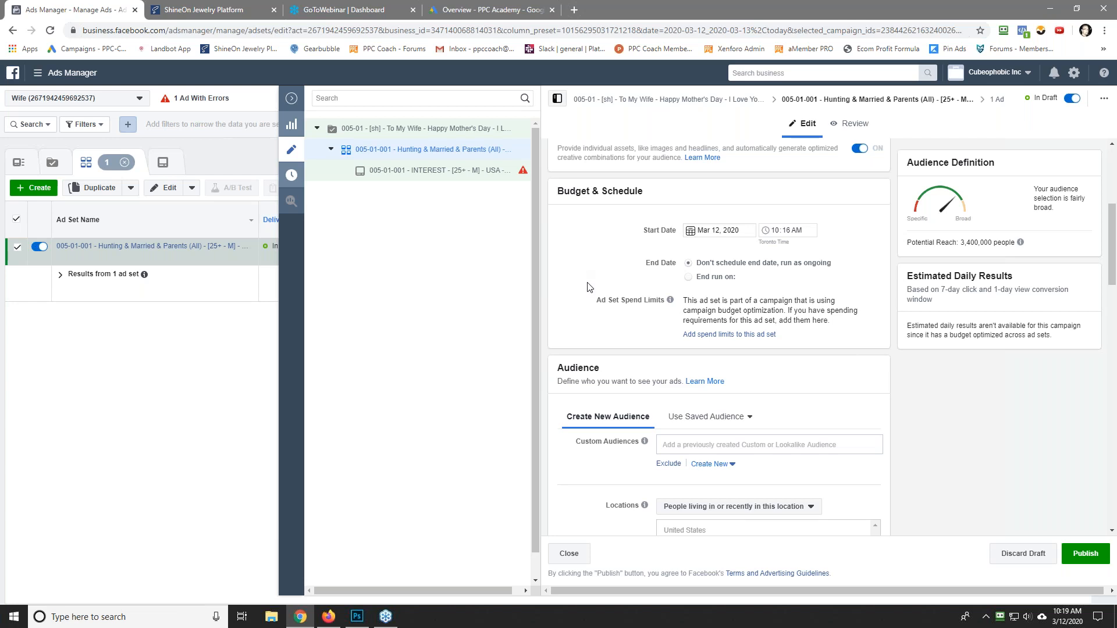
{"action": "left_click", "coordinate": [743, 340]}
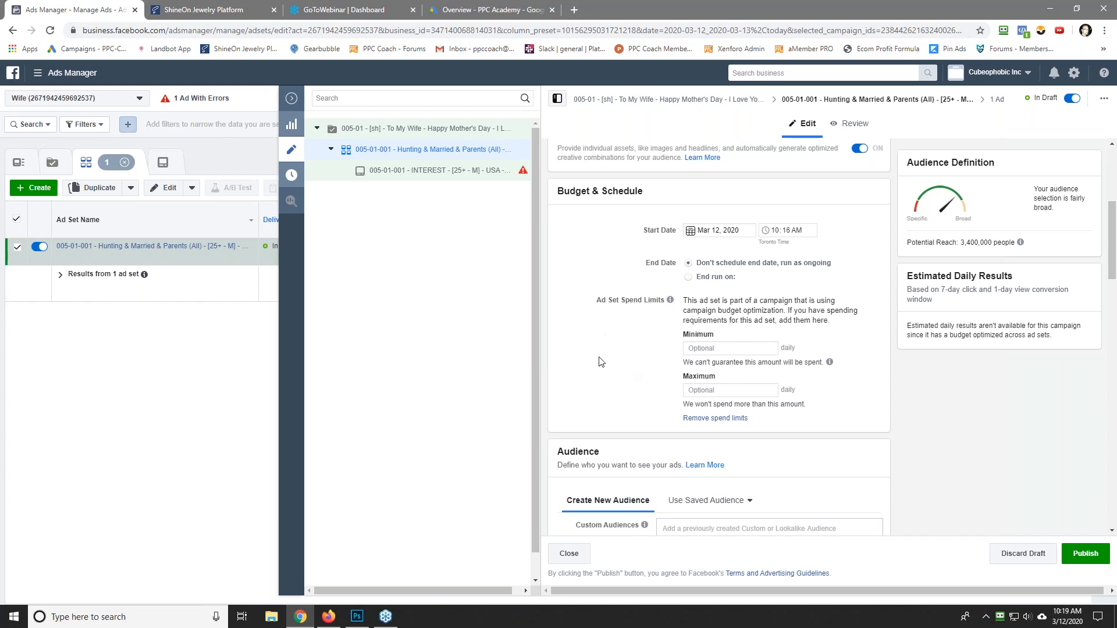
{"action": "left_click", "coordinate": [686, 390]}
{"action": "type", "text": "12.50"}
{"action": "left_click", "coordinate": [607, 377]}
Step: Open the ad inside the ad set and replace its name with the copied "Hunting & Married & Parents (All)" ad set name
{"action": "left_click", "coordinate": [408, 172]}
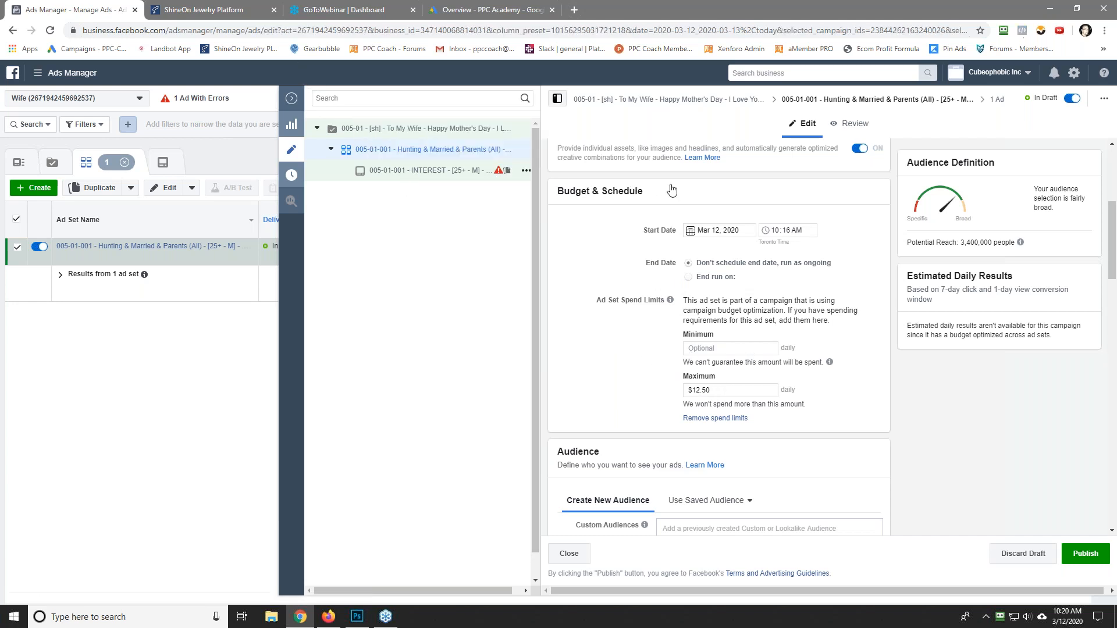
{"action": "triple_click", "coordinate": [659, 169]}
{"action": "right_click", "coordinate": [661, 165]}
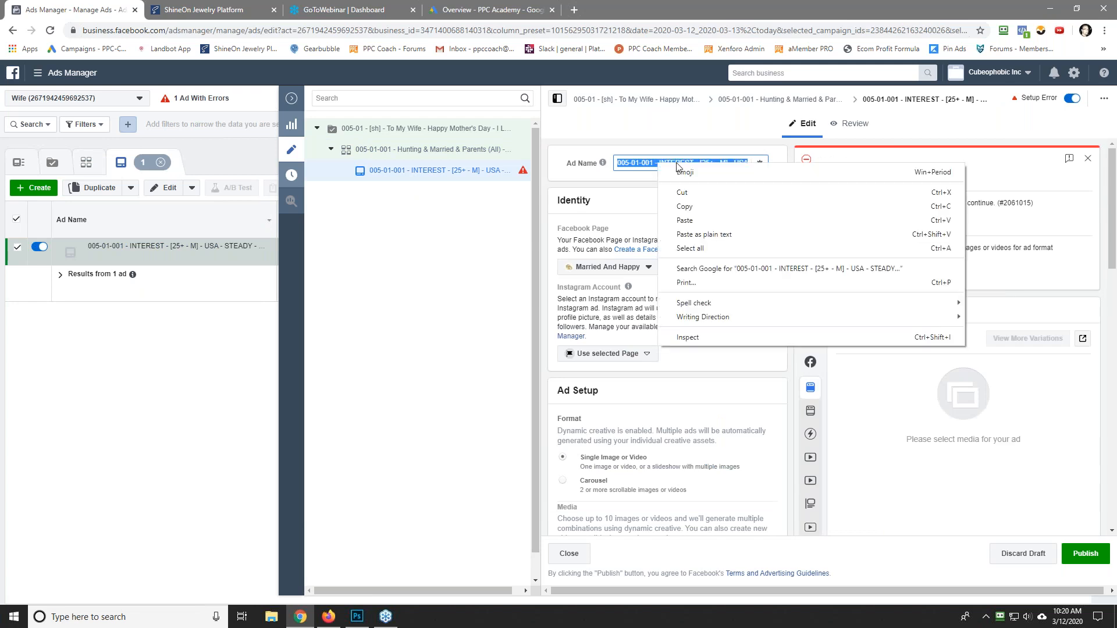
{"action": "left_click", "coordinate": [705, 217]}
{"action": "left_click", "coordinate": [644, 198]}
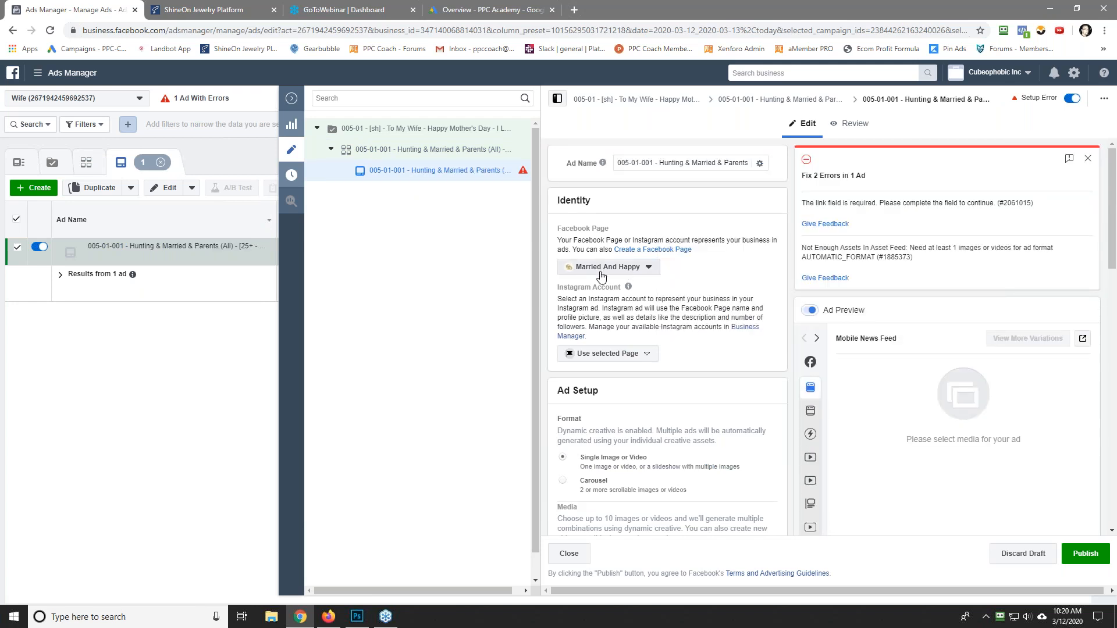
Step: Switch to the ShineOn product list and open the store page of "To My Wife - Happy Mother's Day - I Love You More Than Anything"
{"action": "scroll", "coordinate": [716, 281], "scroll_direction": "down", "scroll_amount": 2}
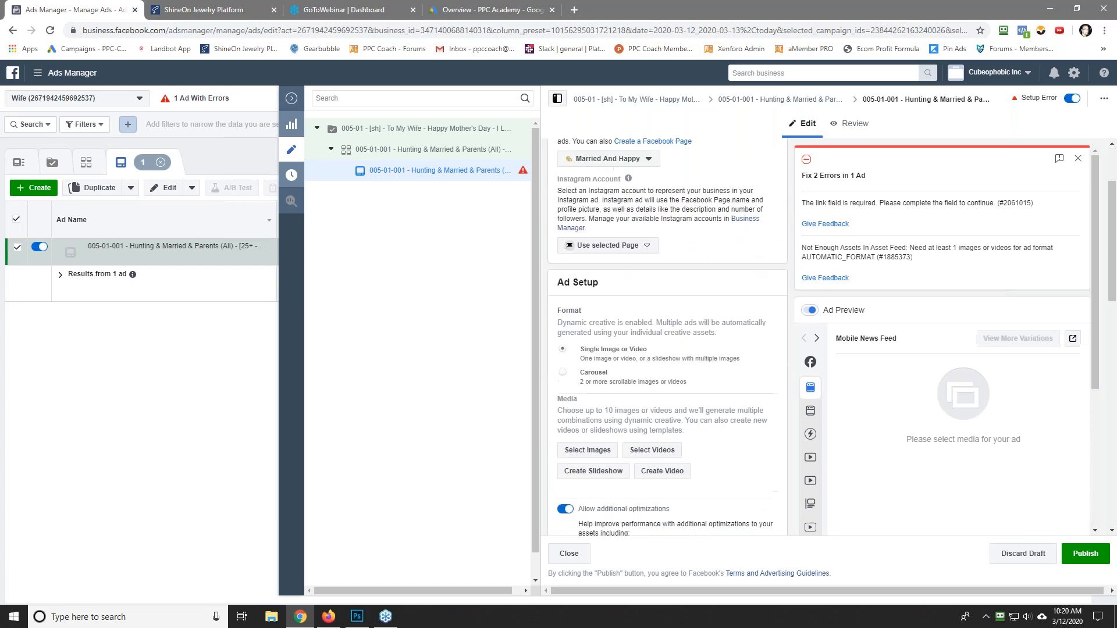
{"action": "scroll", "coordinate": [663, 337], "scroll_direction": "down", "scroll_amount": 3}
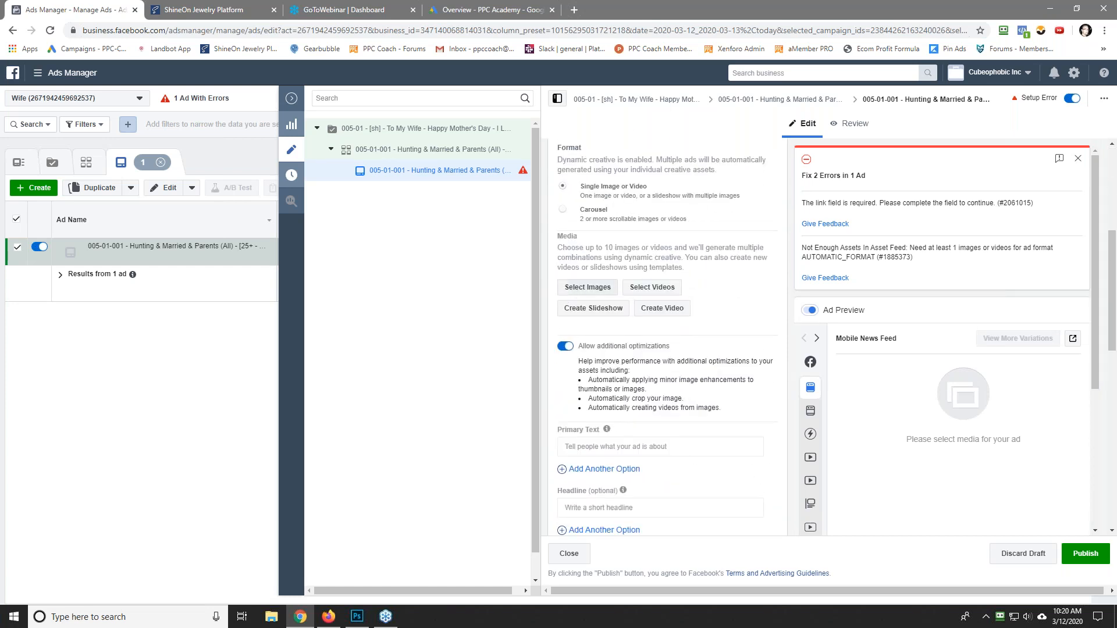
{"action": "left_click", "coordinate": [189, 9]}
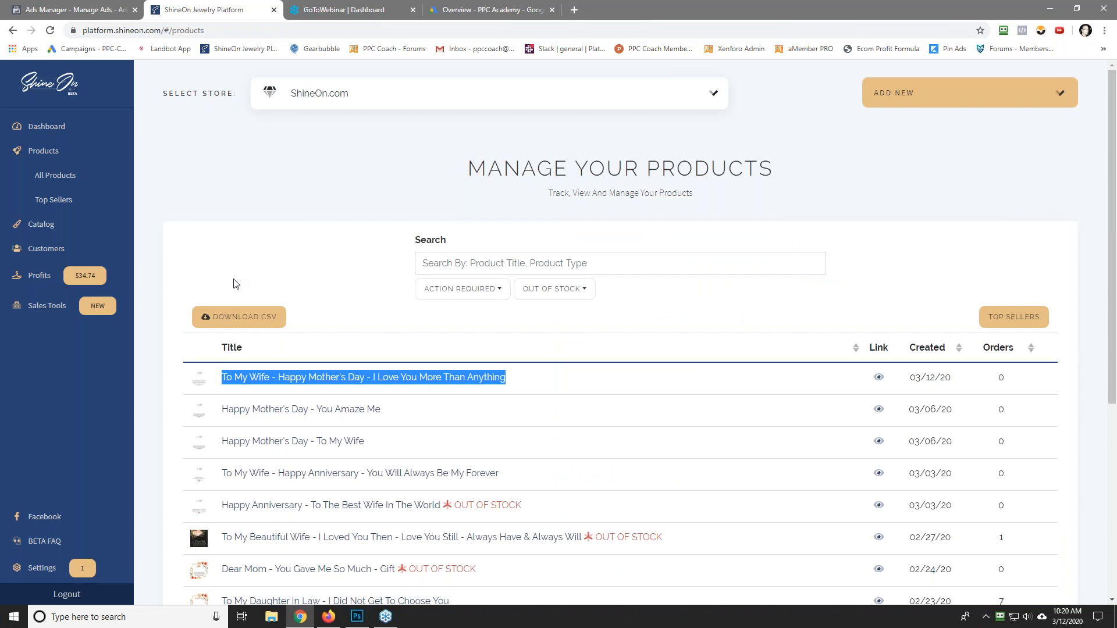
{"action": "left_click", "coordinate": [879, 380]}
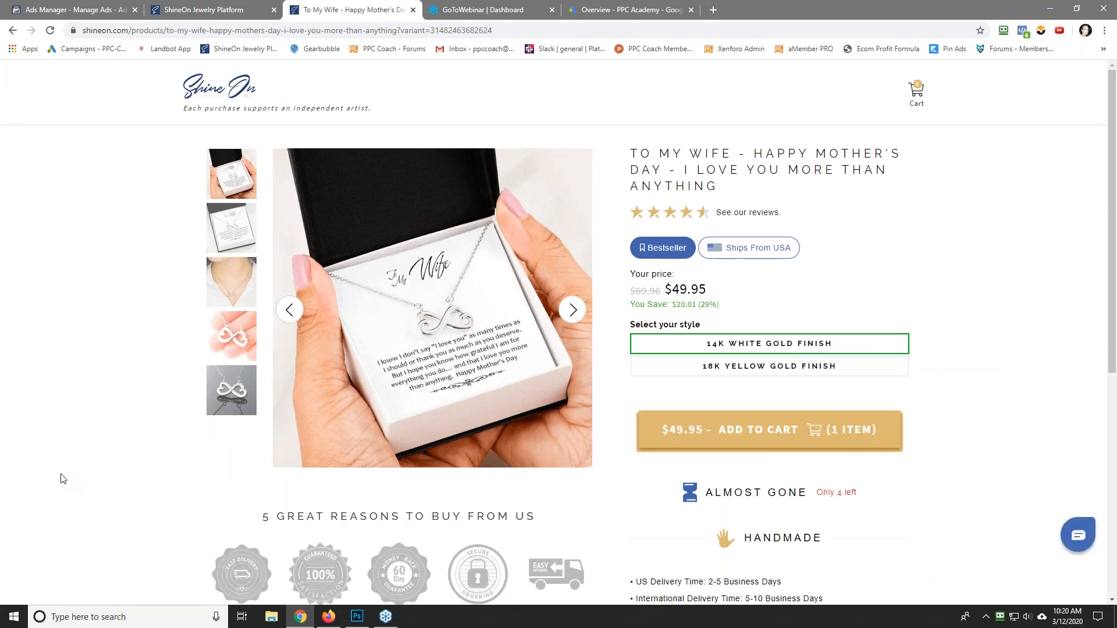
Step: Save the white gold hand-held box image to D: > message cards > mother's day > designs > "to my wife - i know i don't"
{"action": "right_click", "coordinate": [447, 310]}
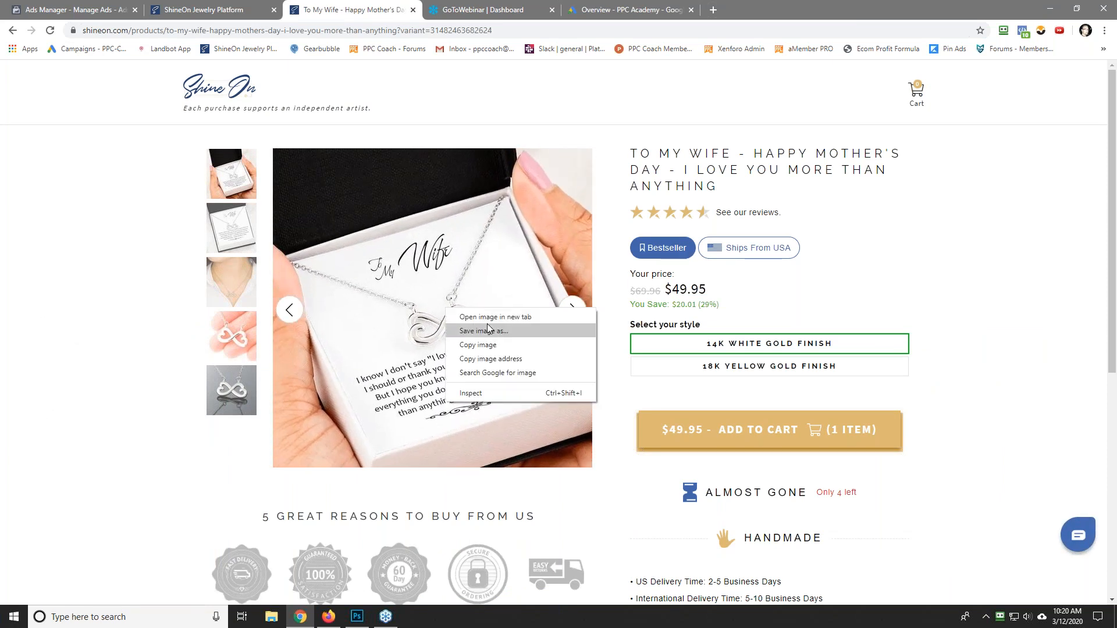
{"action": "left_click", "coordinate": [488, 331]}
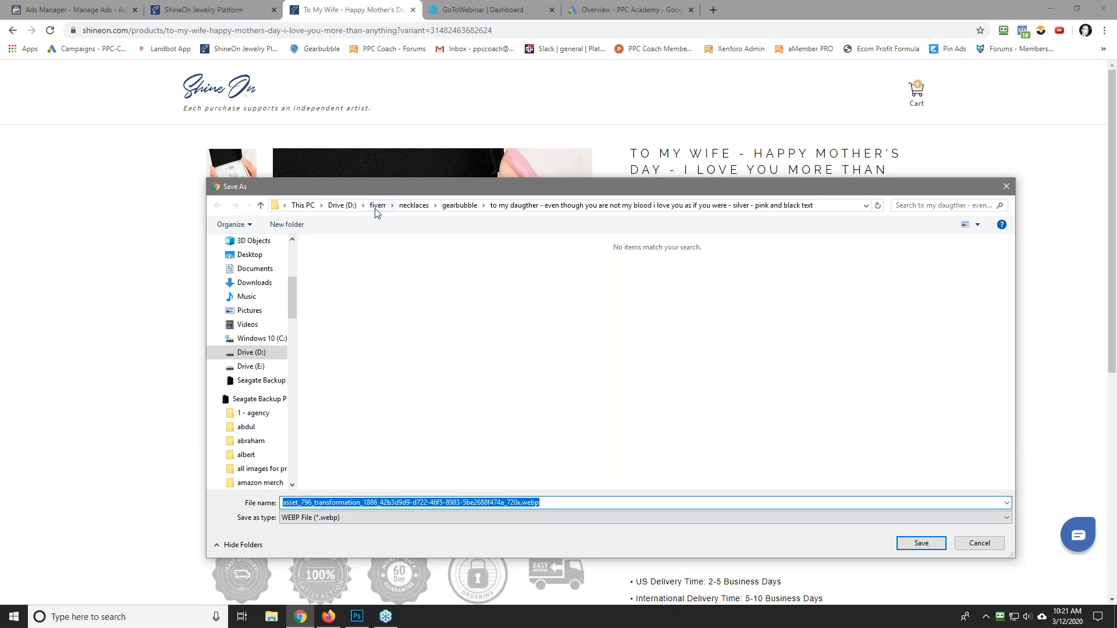
{"action": "left_click", "coordinate": [342, 206]}
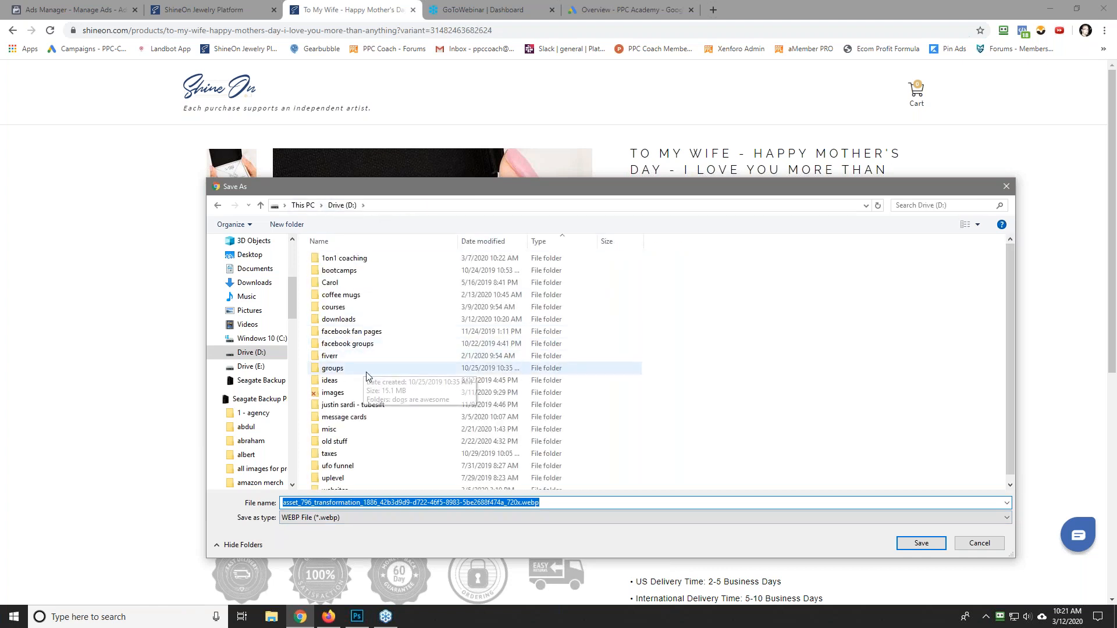
{"action": "double_click", "coordinate": [361, 418]}
{"action": "double_click", "coordinate": [329, 256]}
{"action": "double_click", "coordinate": [329, 256]}
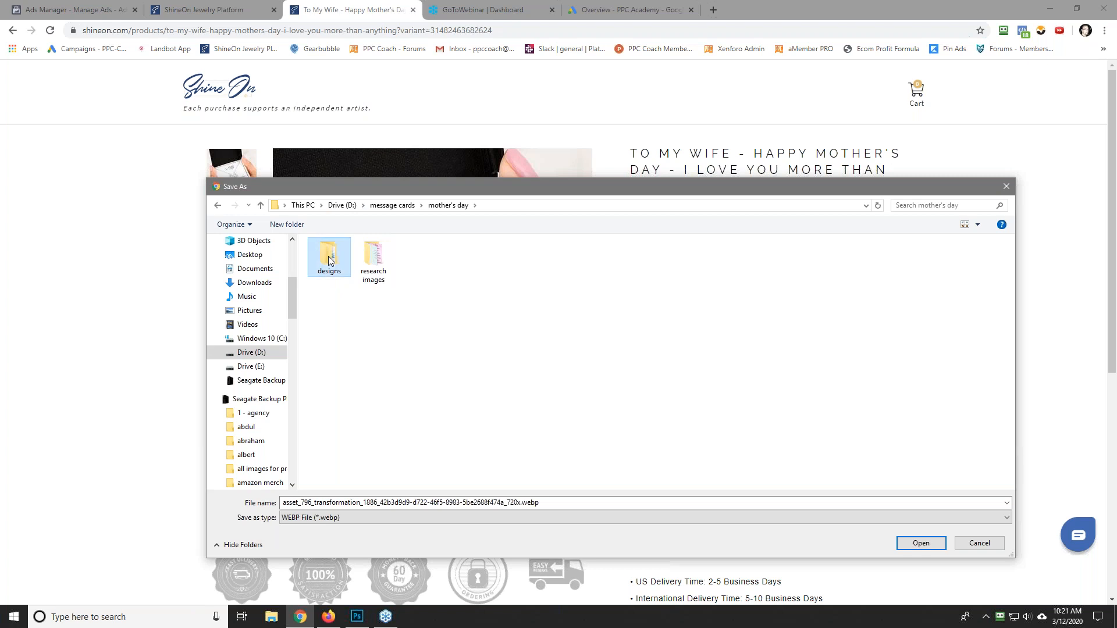
{"action": "double_click", "coordinate": [469, 264]}
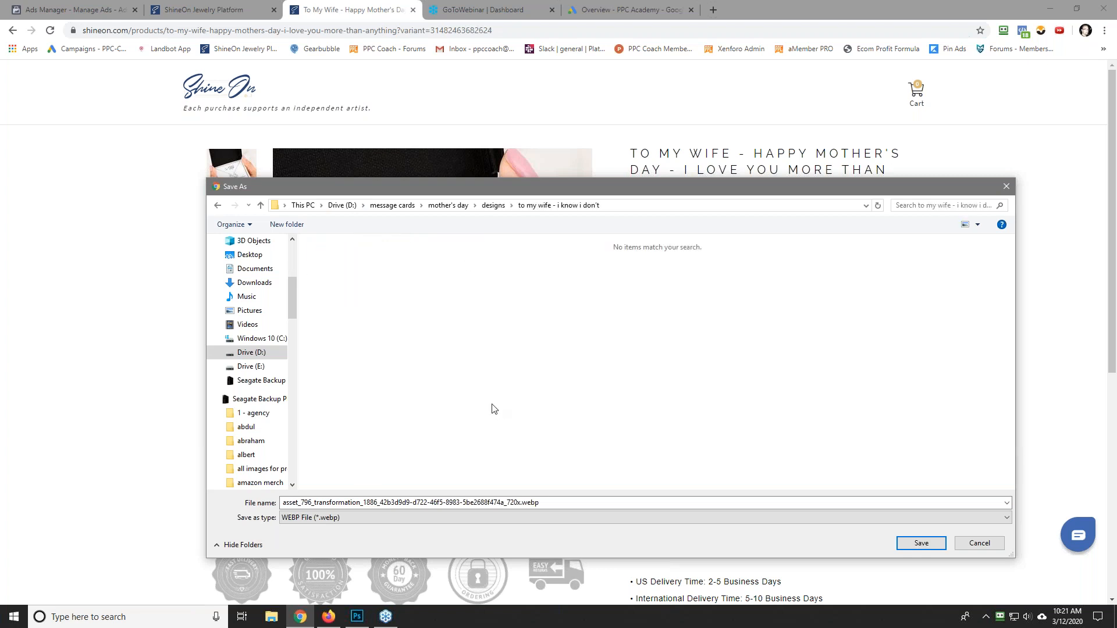
{"action": "left_click", "coordinate": [919, 543]}
Step: Browse the product gallery to the yellow gold necklace in the hand-held box and save that image to the same design folder
{"action": "scroll", "coordinate": [226, 295], "scroll_direction": "down", "scroll_amount": 2}
{"action": "scroll", "coordinate": [226, 295], "scroll_direction": "up", "scroll_amount": 2}
{"action": "left_click", "coordinate": [572, 312]}
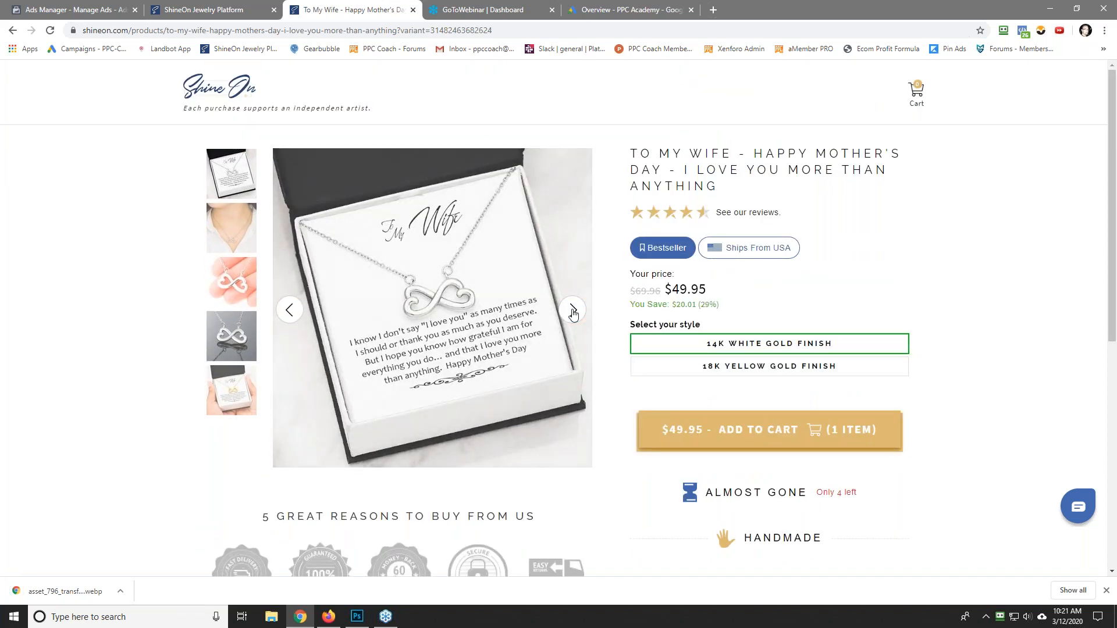
{"action": "left_click", "coordinate": [572, 312]}
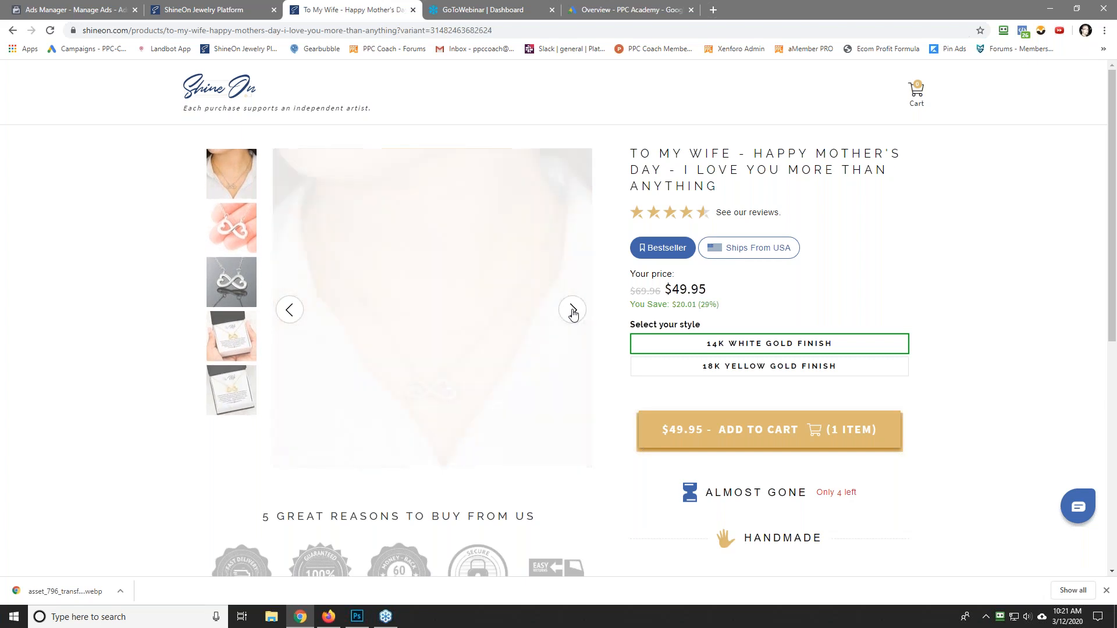
{"action": "left_click", "coordinate": [572, 313]}
{"action": "left_click", "coordinate": [573, 312]}
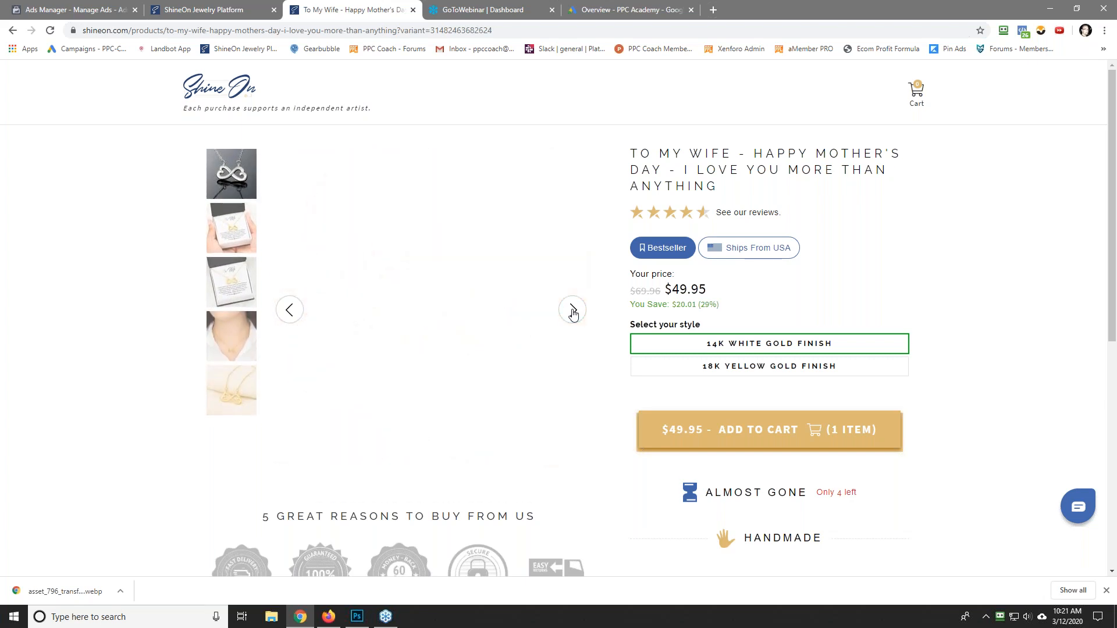
{"action": "left_click", "coordinate": [573, 313]}
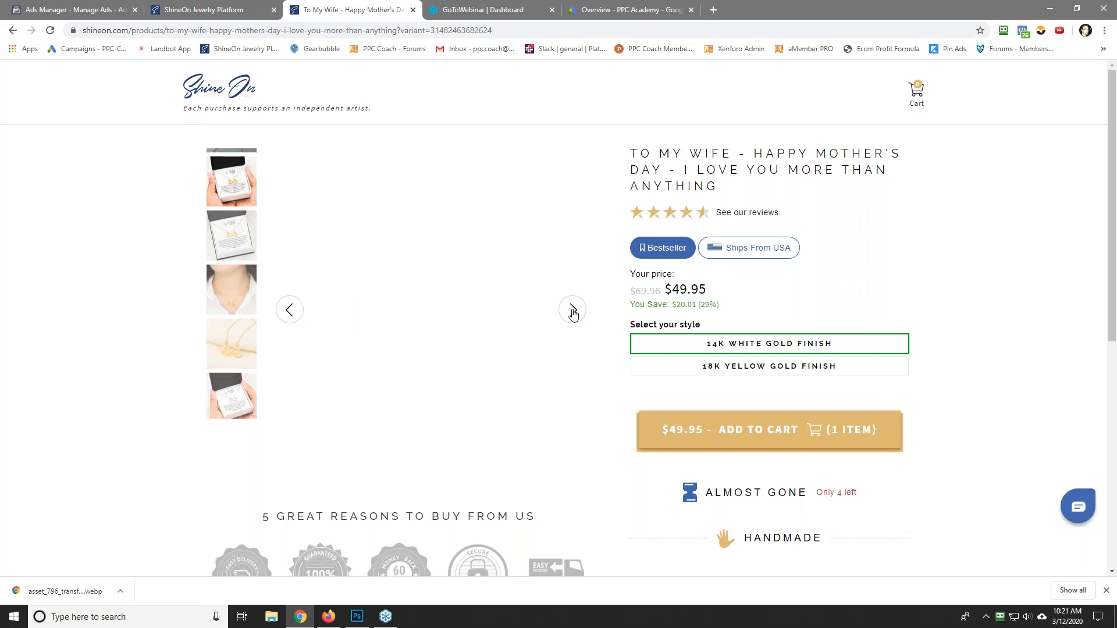
{"action": "left_click", "coordinate": [573, 313]}
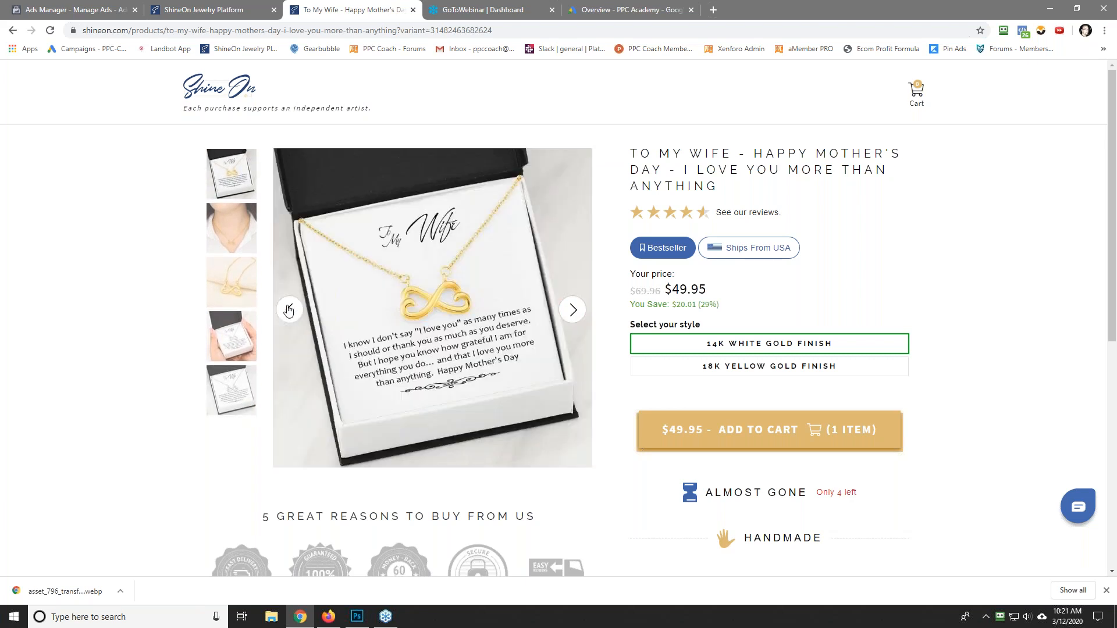
{"action": "left_click", "coordinate": [573, 309]}
{"action": "right_click", "coordinate": [449, 296]}
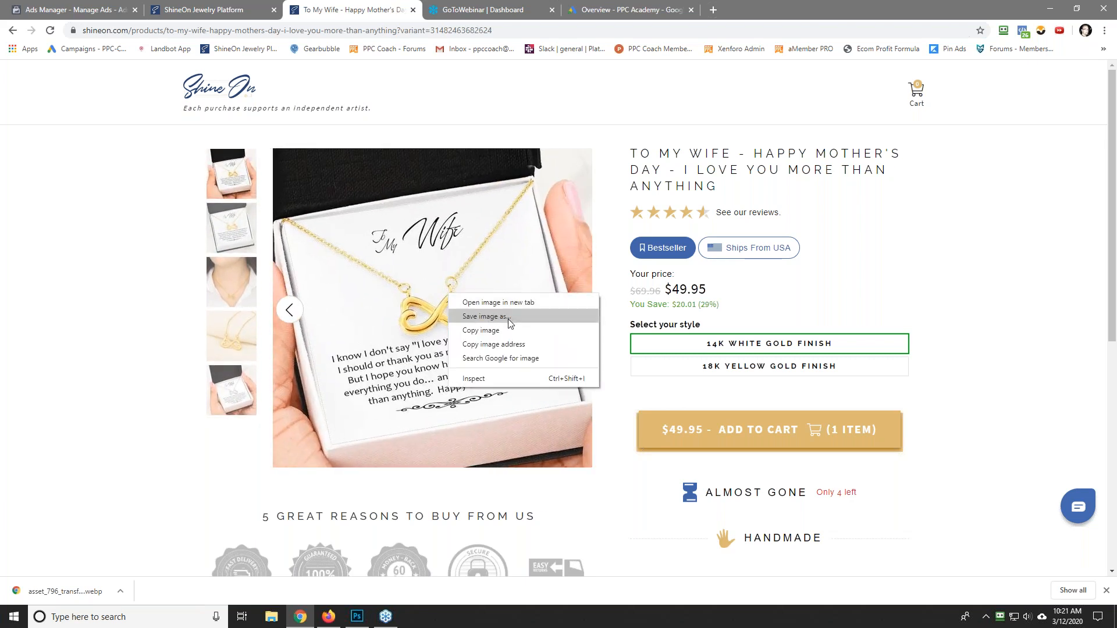
{"action": "left_click", "coordinate": [488, 317]}
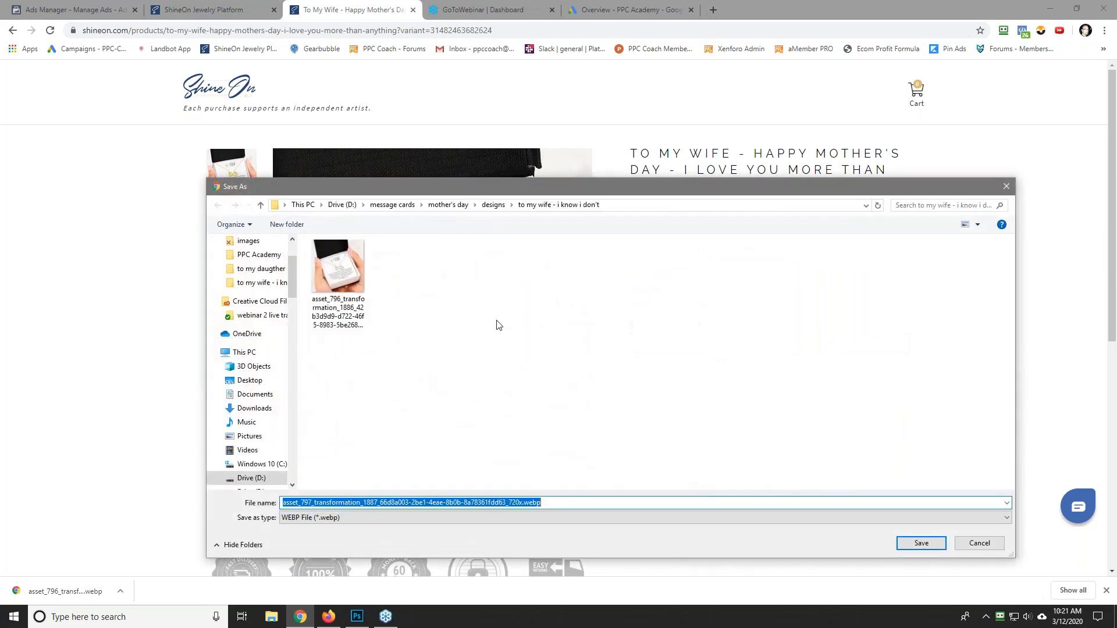
{"action": "left_click", "coordinate": [920, 543]}
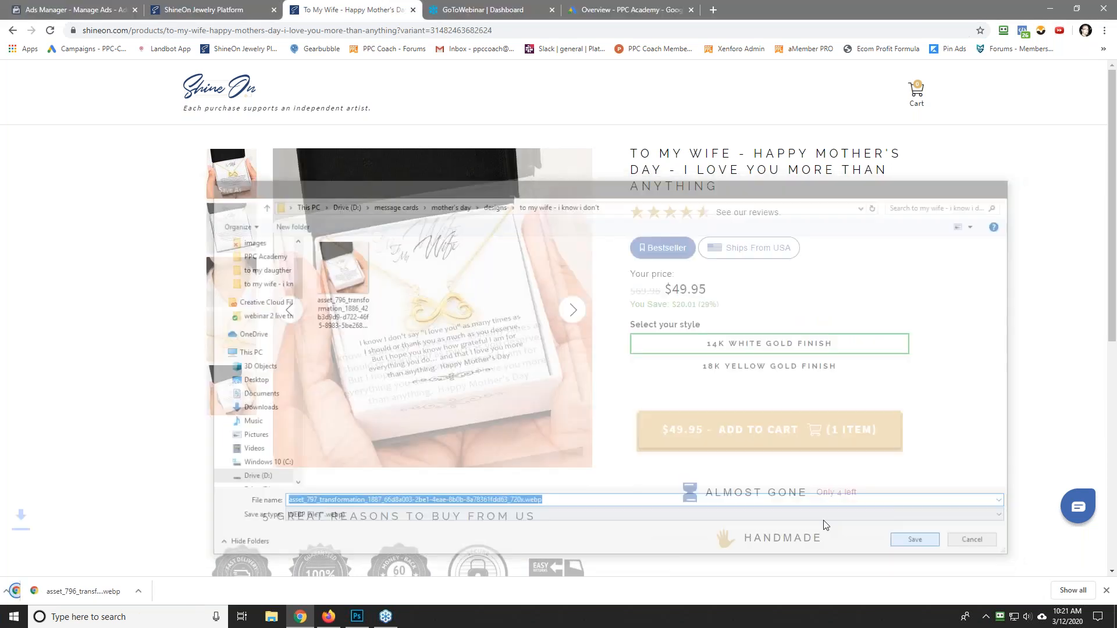
Step: In File Explorer, open D: > message cards > mother's day > designs > "to my wife - i know i don't"
{"action": "left_click", "coordinate": [275, 626]}
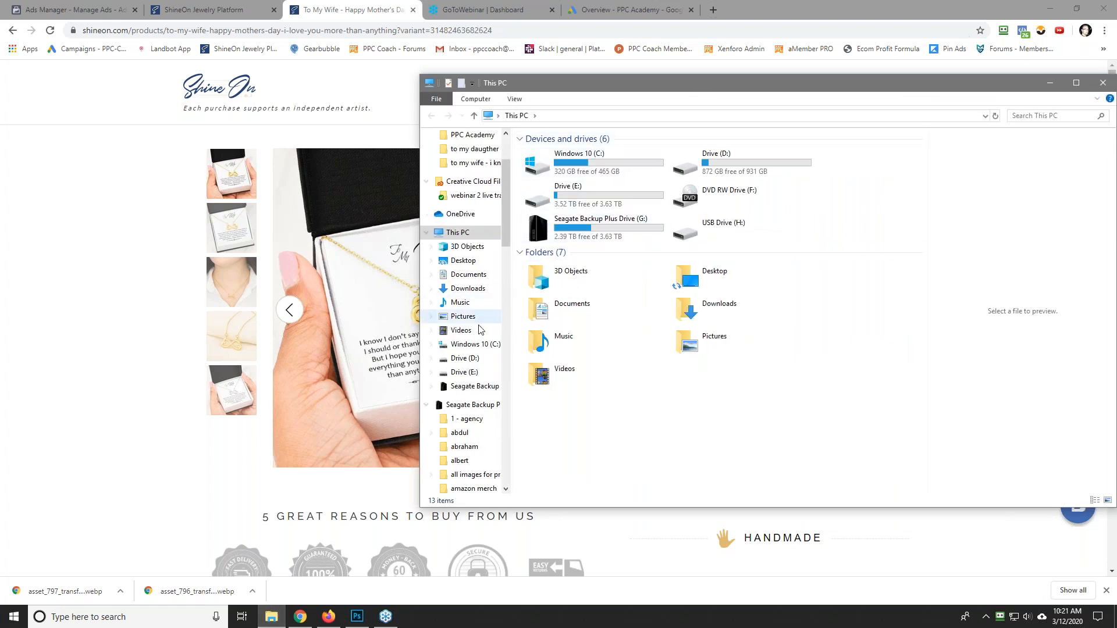
{"action": "double_click", "coordinate": [771, 158]}
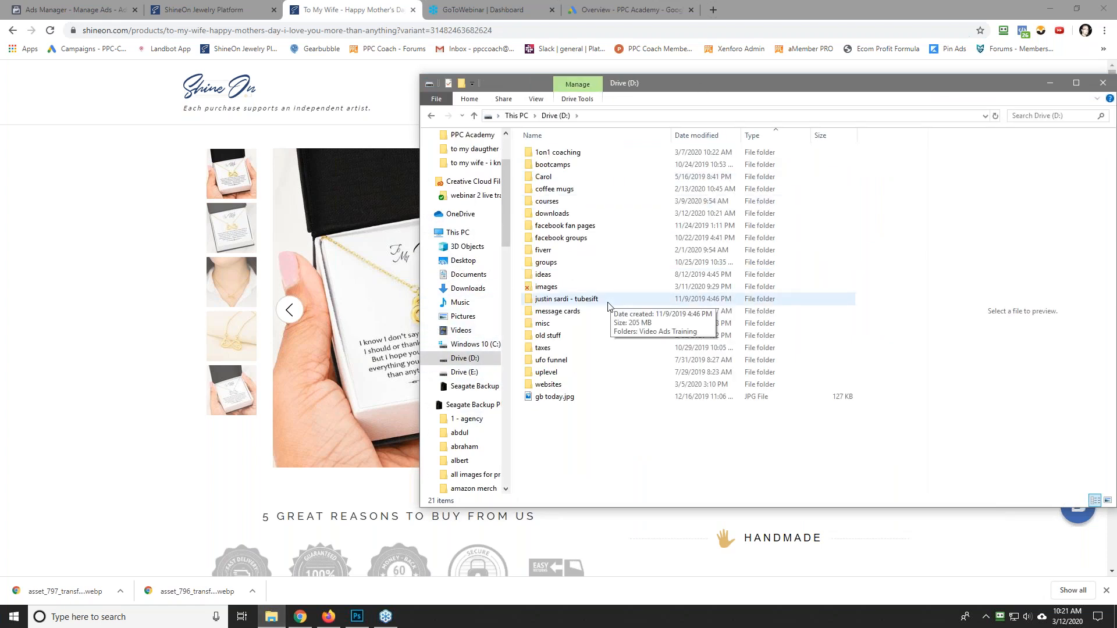
{"action": "double_click", "coordinate": [590, 314]}
{"action": "double_click", "coordinate": [556, 170]}
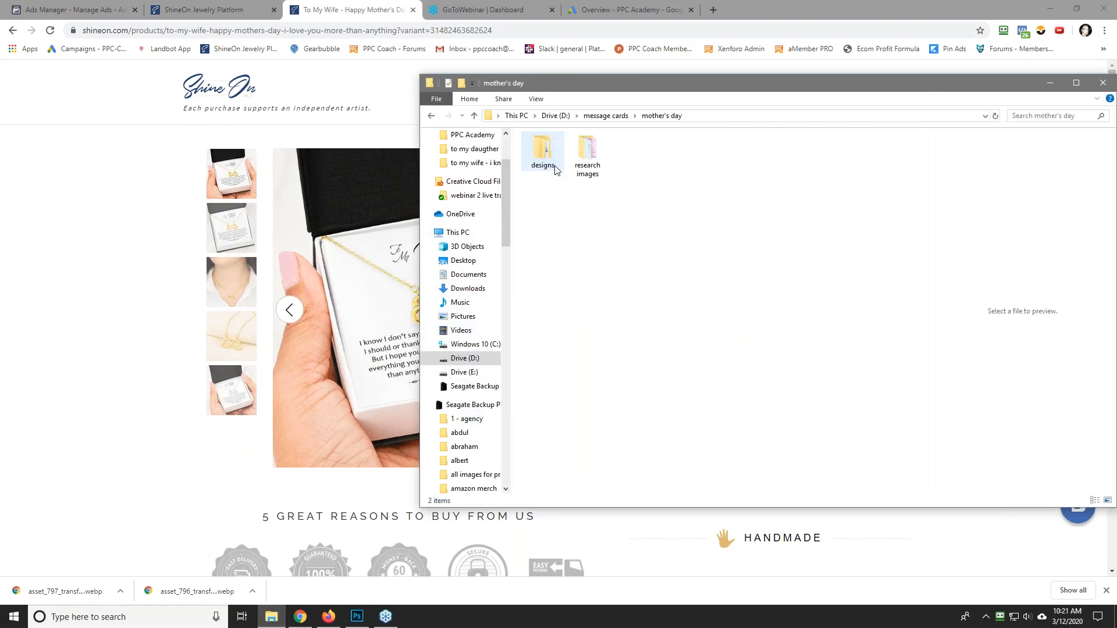
{"action": "double_click", "coordinate": [554, 161]}
{"action": "key", "text": "End"}
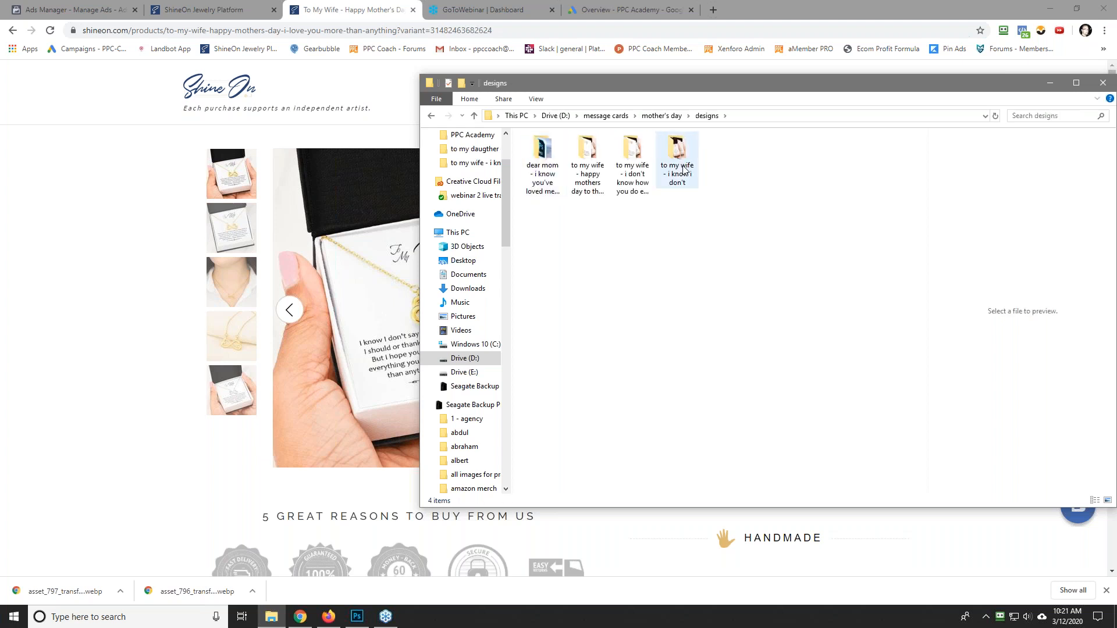
{"action": "key", "text": "Return"}
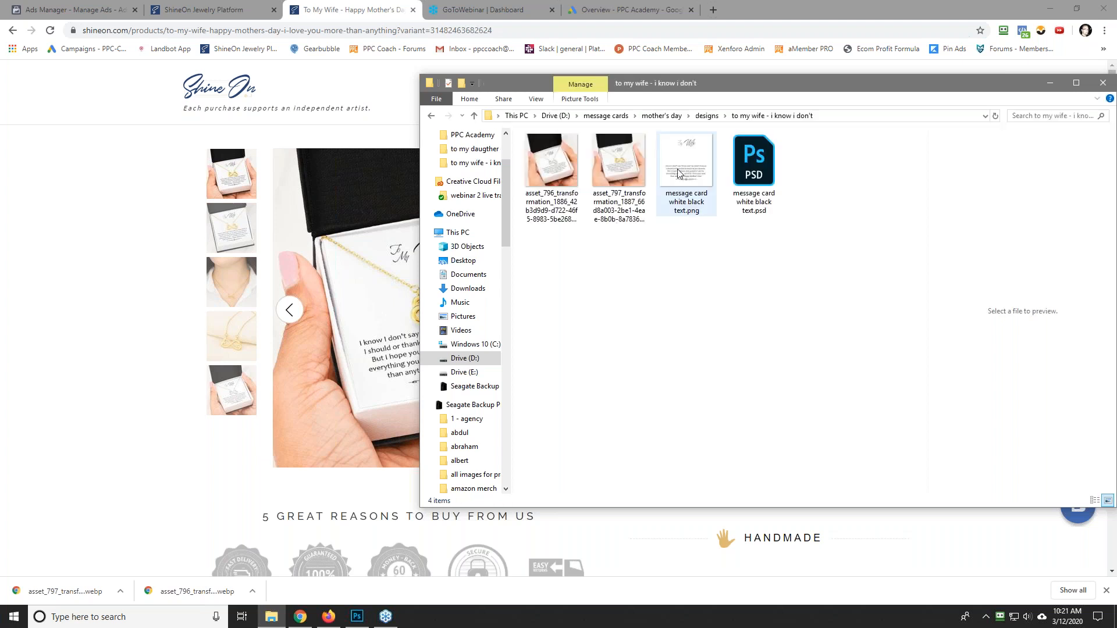
Step: Open the saved white gold image, the asset_796 WEBP file, in Paint
{"action": "right_click", "coordinate": [551, 179]}
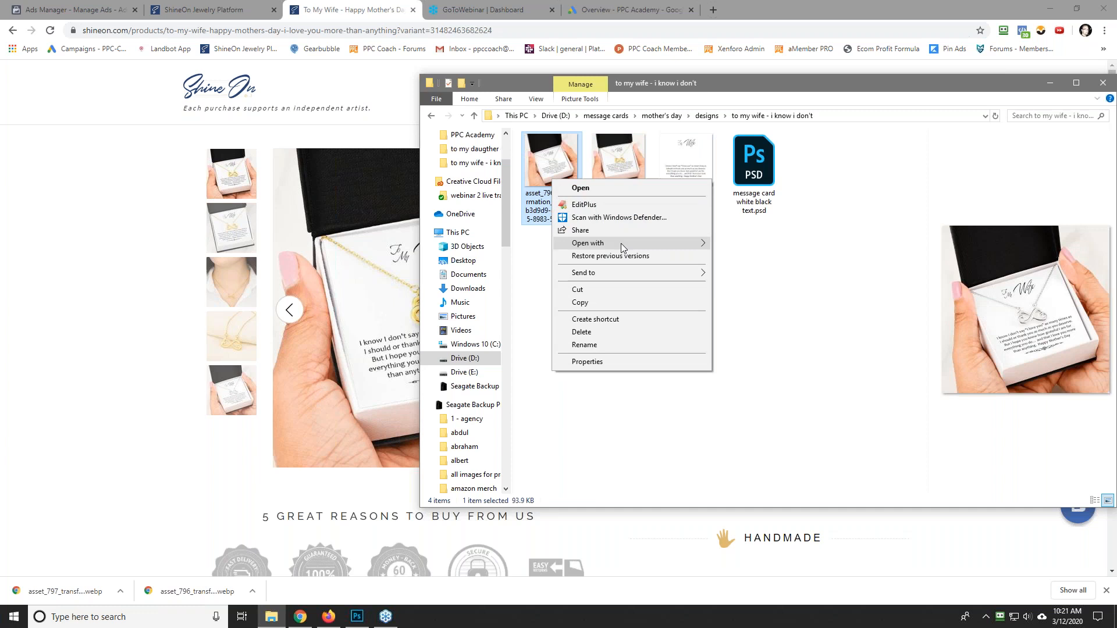
{"action": "mouse_move", "coordinate": [620, 243]}
{"action": "left_click", "coordinate": [757, 273]}
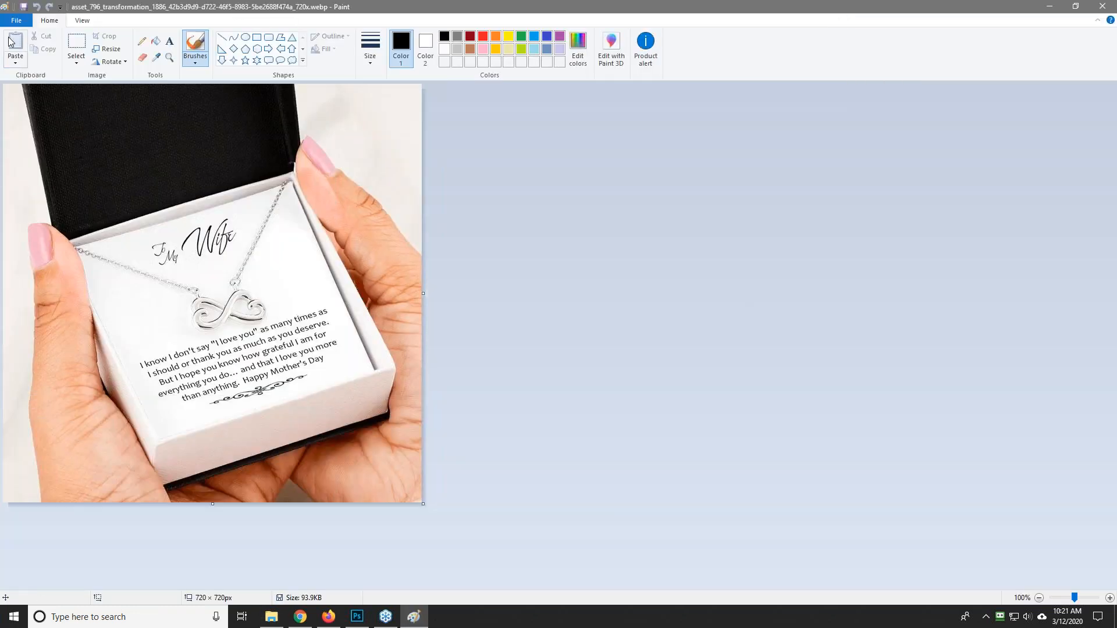
Step: Resize the necklace image by pixels to 1080 wide with the aspect ratio maintained
{"action": "left_click", "coordinate": [117, 48]}
{"action": "left_click", "coordinate": [127, 92]}
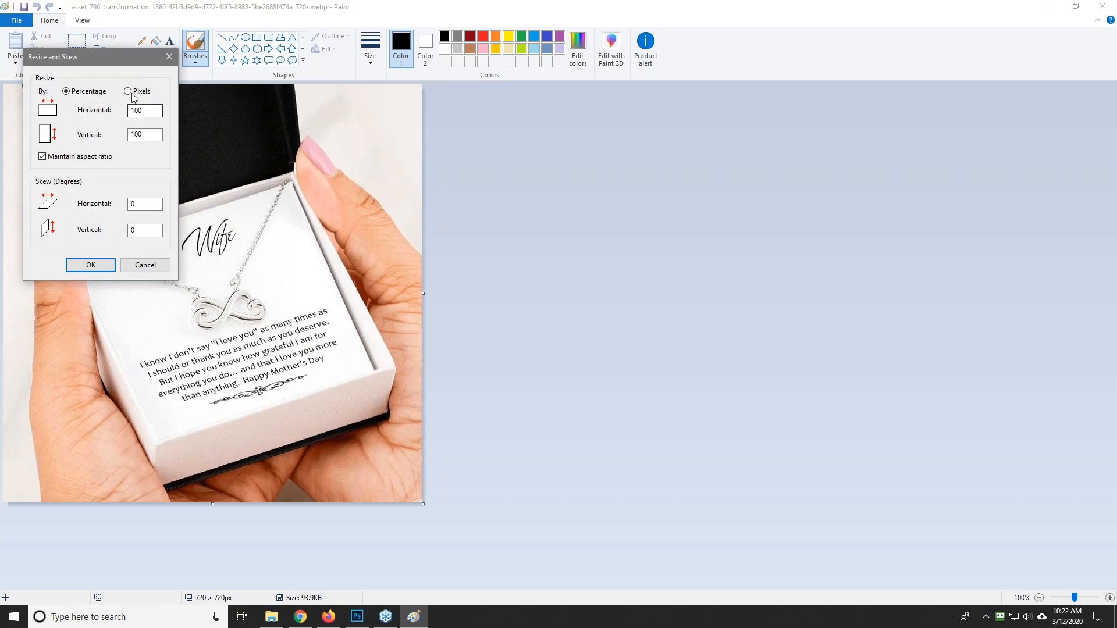
{"action": "double_click", "coordinate": [140, 110]}
{"action": "type", "text": "1080"}
{"action": "key", "text": "Return"}
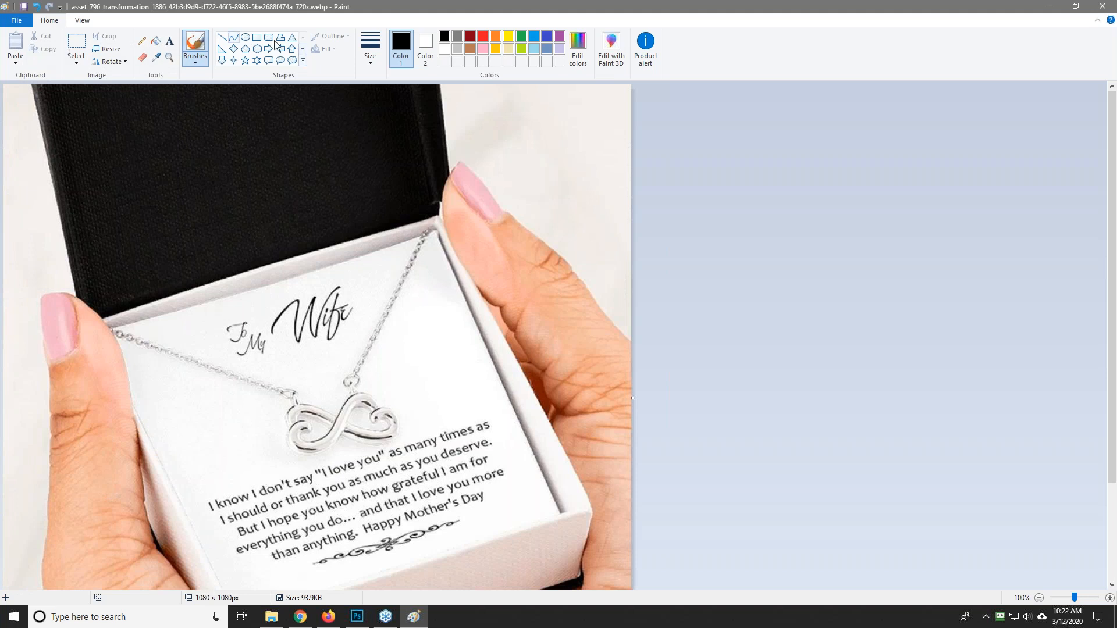
Step: Save the resized white gold necklace image as a PNG named "1080 silver" and close Paint
{"action": "left_click", "coordinate": [16, 20]}
{"action": "mouse_move", "coordinate": [58, 121]}
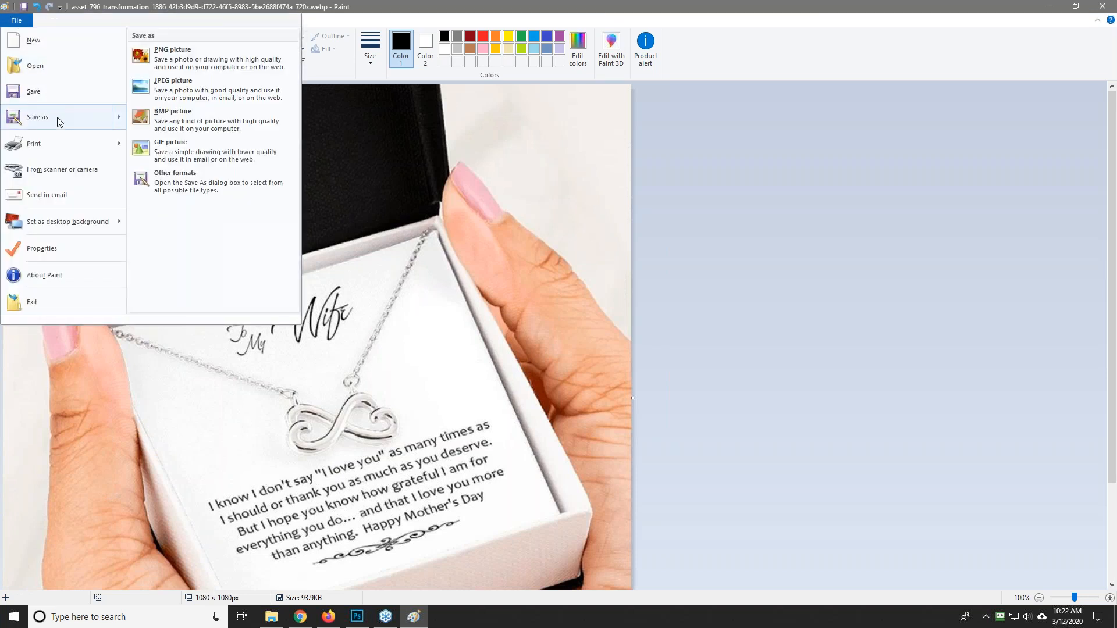
{"action": "left_click", "coordinate": [224, 61]}
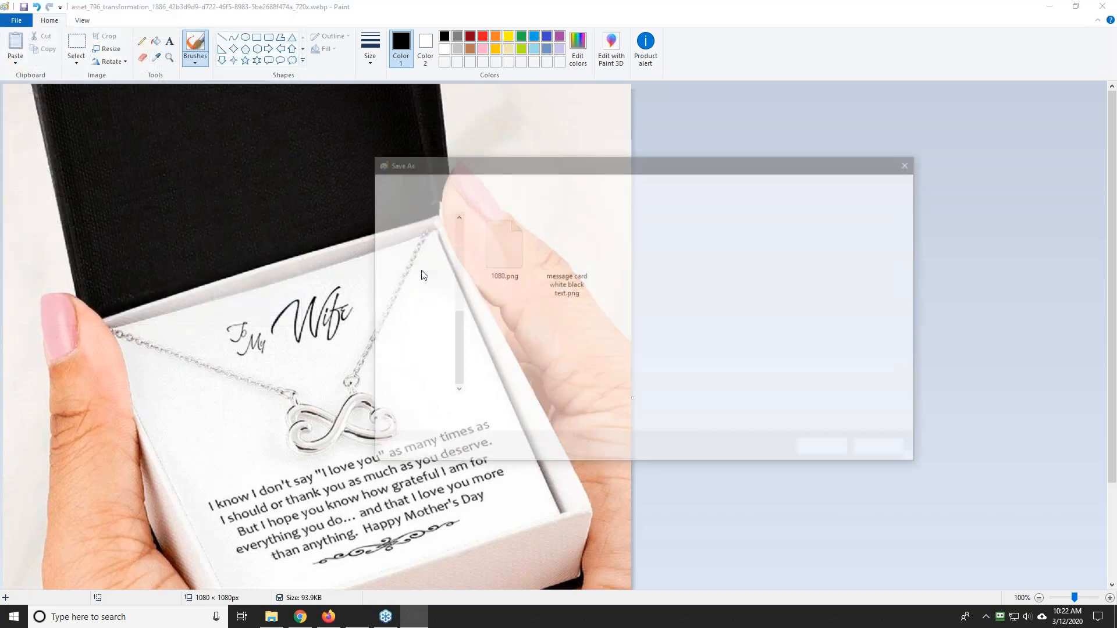
{"action": "type", "text": "1080"}
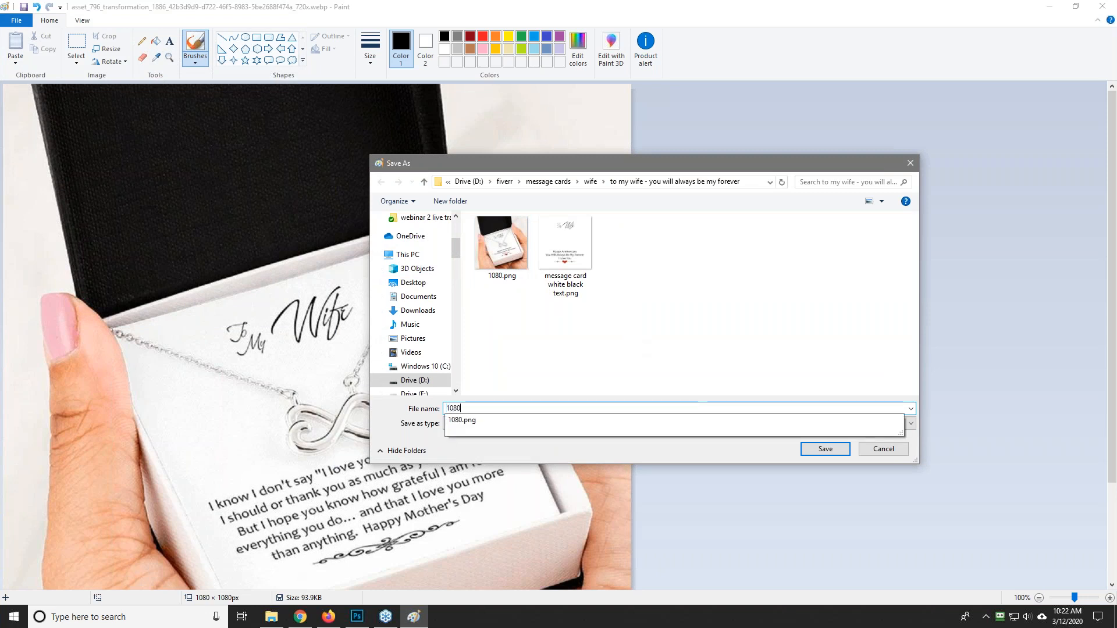
{"action": "type", "text": " silver"}
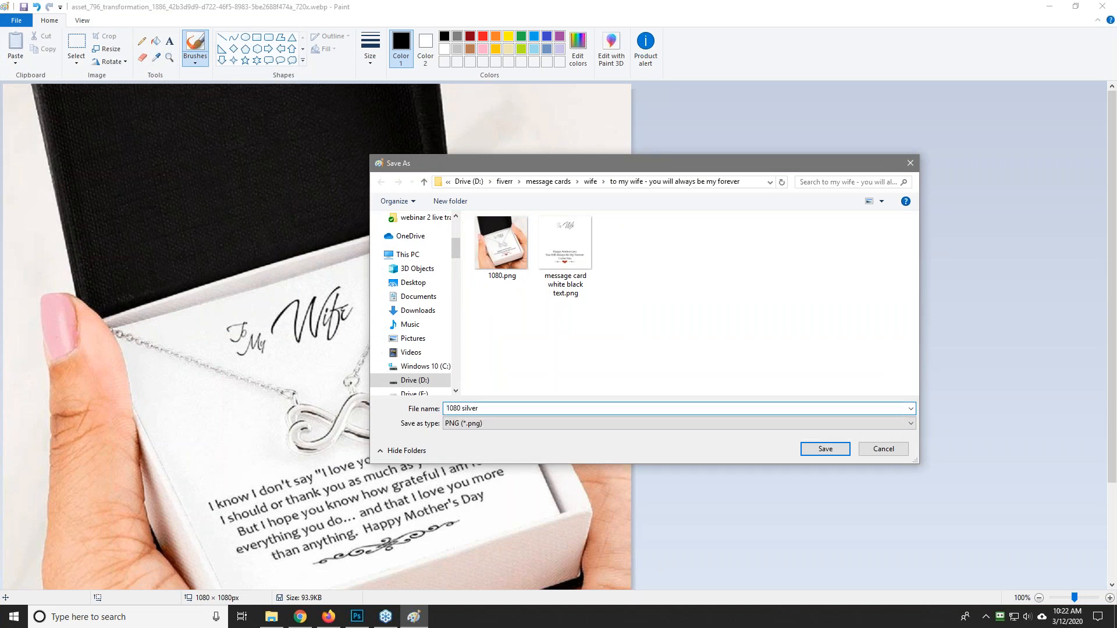
{"action": "key", "text": "Return"}
{"action": "left_click", "coordinate": [596, 330]}
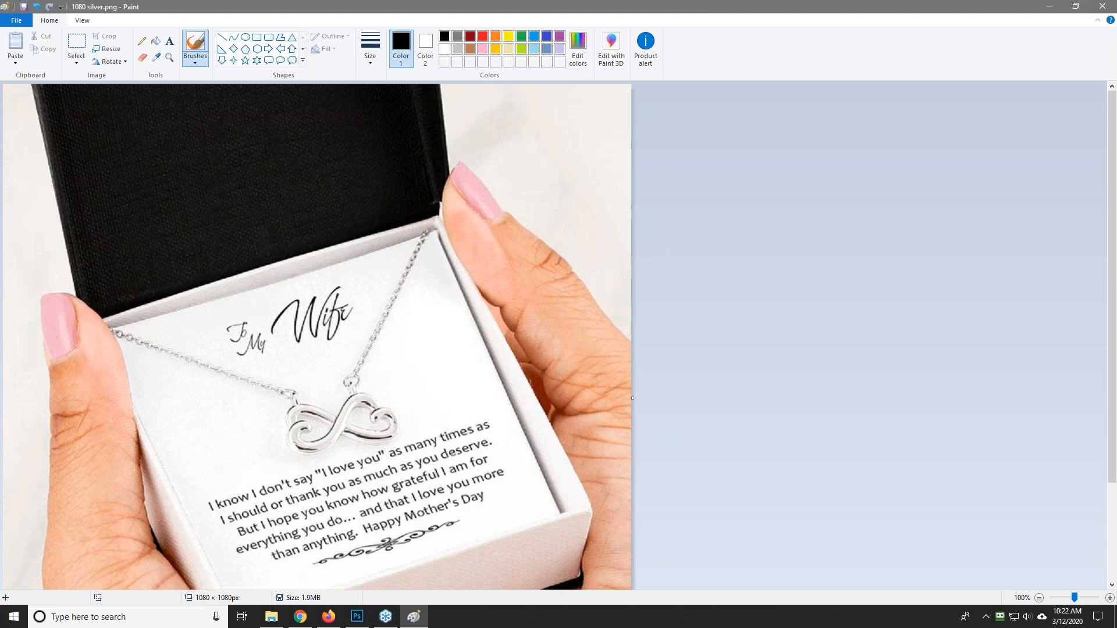
{"action": "left_click", "coordinate": [1102, 6]}
Step: Open the yellow gold necklace image, the asset_797 WEBP file, in Paint
{"action": "left_click", "coordinate": [613, 172]}
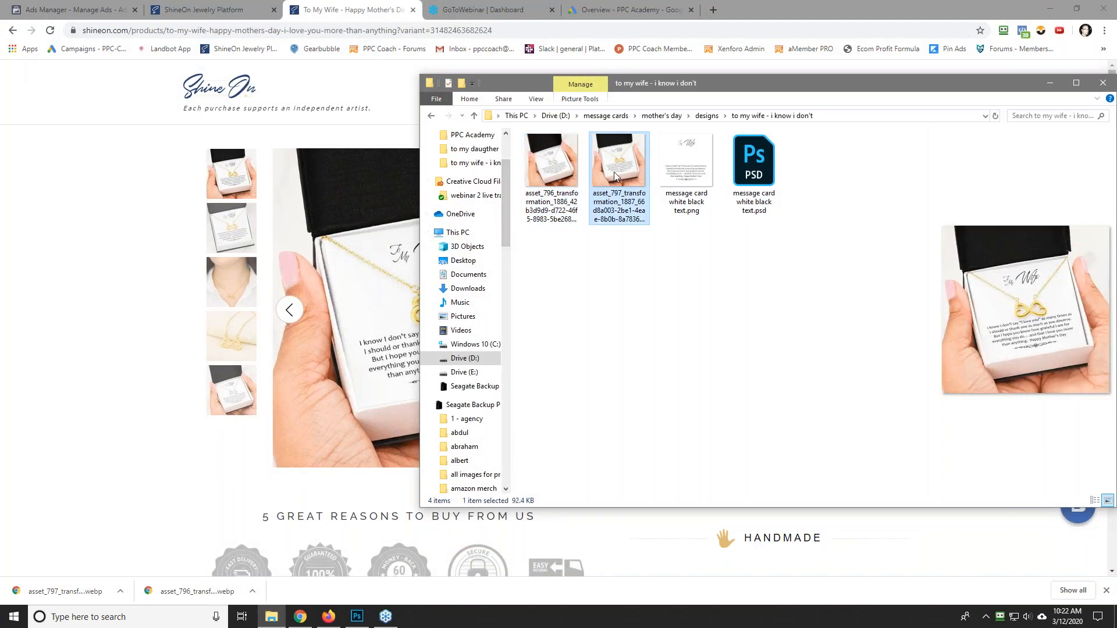
{"action": "right_click", "coordinate": [613, 173]}
{"action": "mouse_move", "coordinate": [667, 238]}
{"action": "left_click", "coordinate": [838, 261]}
Step: Resize the yellow gold image by pixels to 1080 wide with the aspect ratio maintained
{"action": "left_click", "coordinate": [117, 52]}
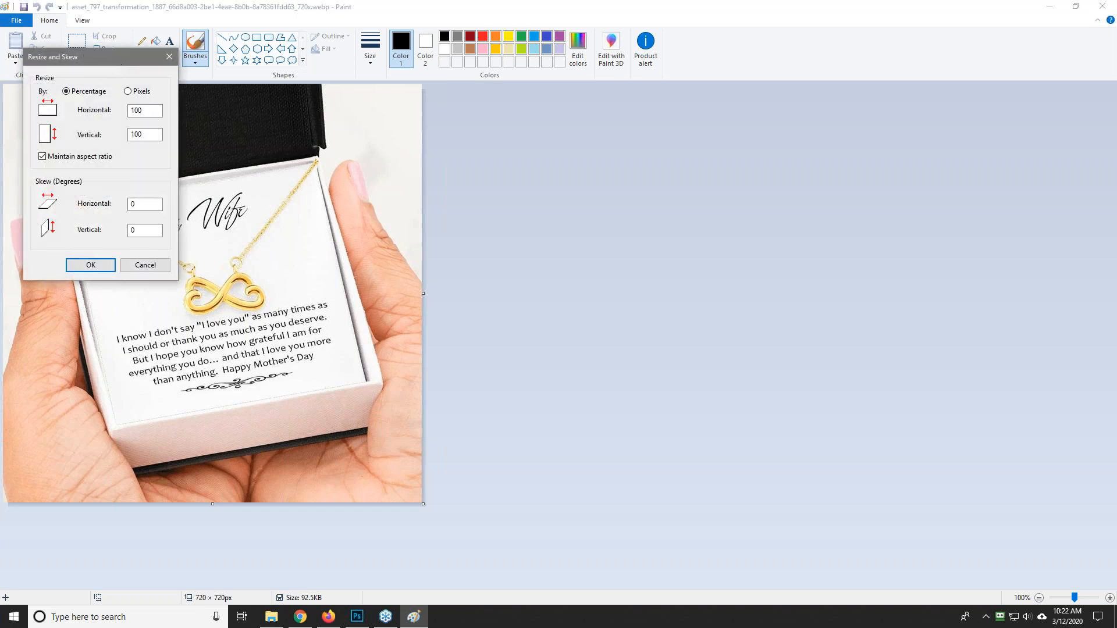
{"action": "left_click", "coordinate": [130, 92]}
{"action": "double_click", "coordinate": [146, 111]}
{"action": "type", "text": "10"}
{"action": "key", "text": "Return"}
Step: Save the resized yellow gold image as a PNG named "1080 gold" and close Paint
{"action": "left_click", "coordinate": [16, 21]}
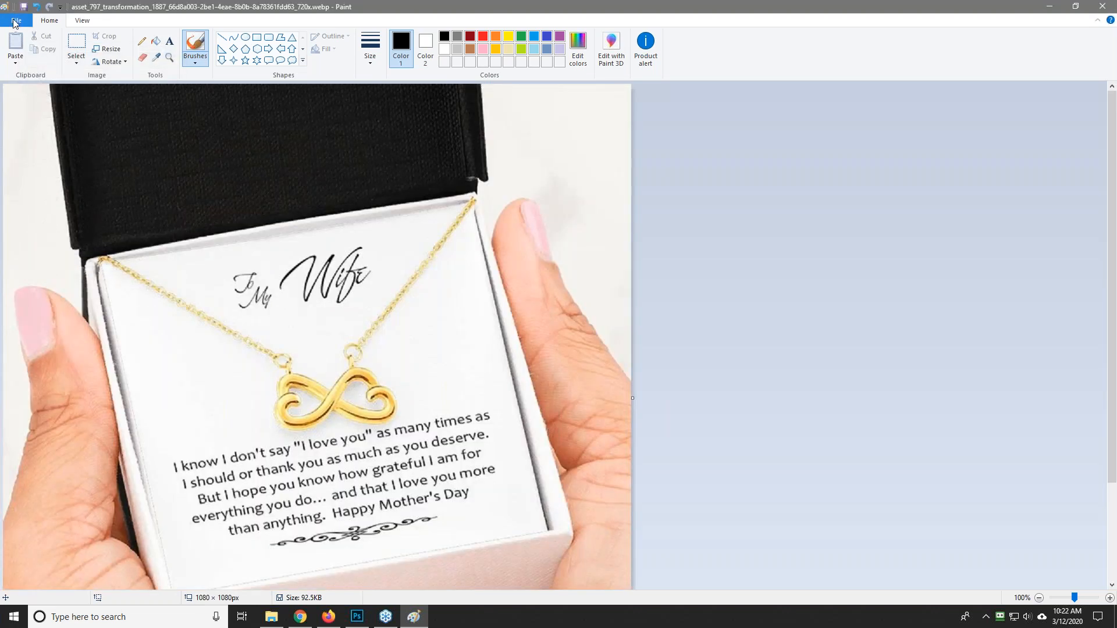
{"action": "mouse_move", "coordinate": [62, 118]}
{"action": "left_click", "coordinate": [216, 50]}
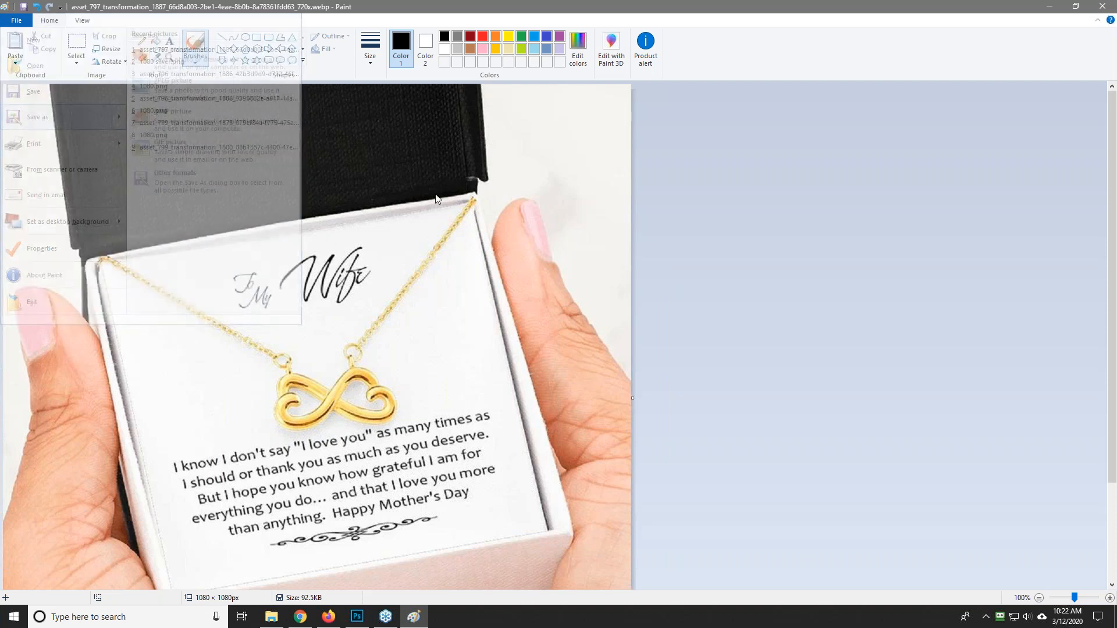
{"action": "type", "text": "1080 gold"}
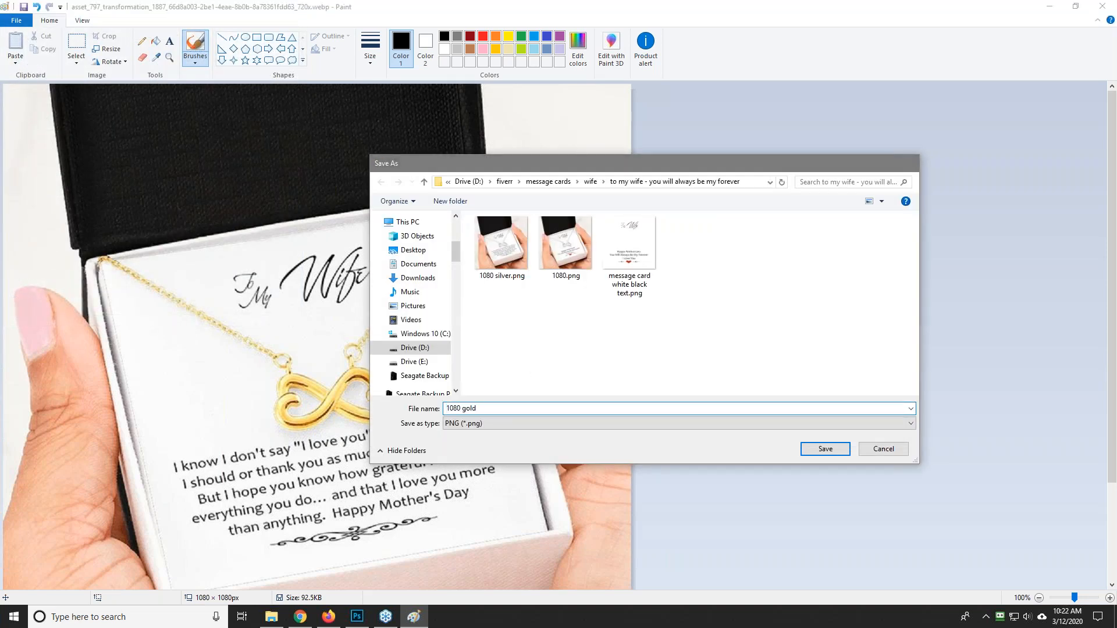
{"action": "key", "text": "Return"}
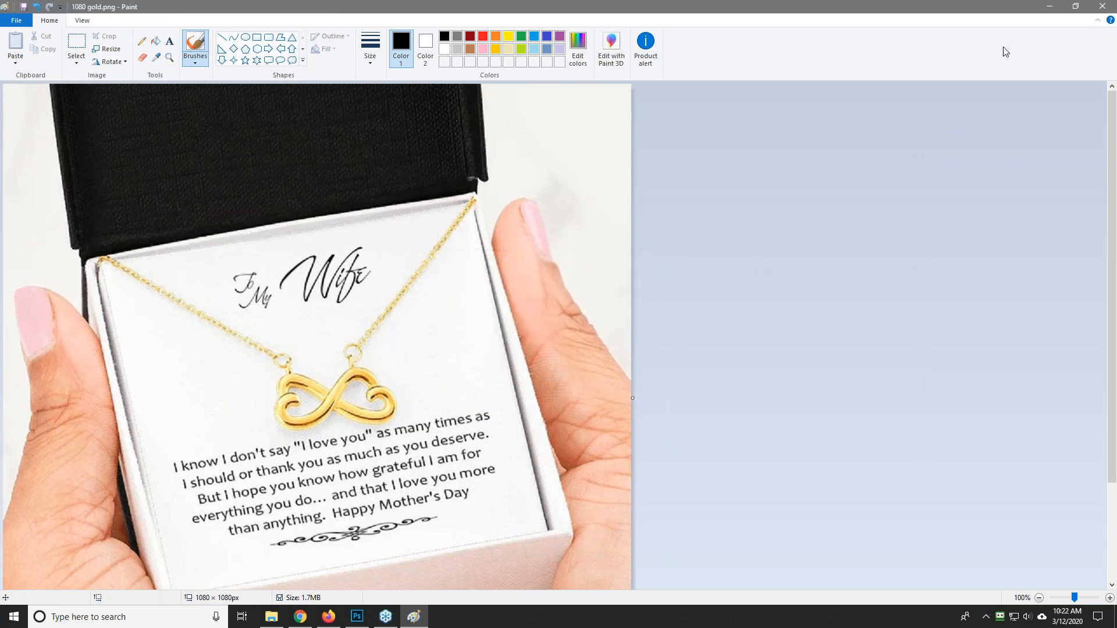
{"action": "left_click", "coordinate": [1103, 6]}
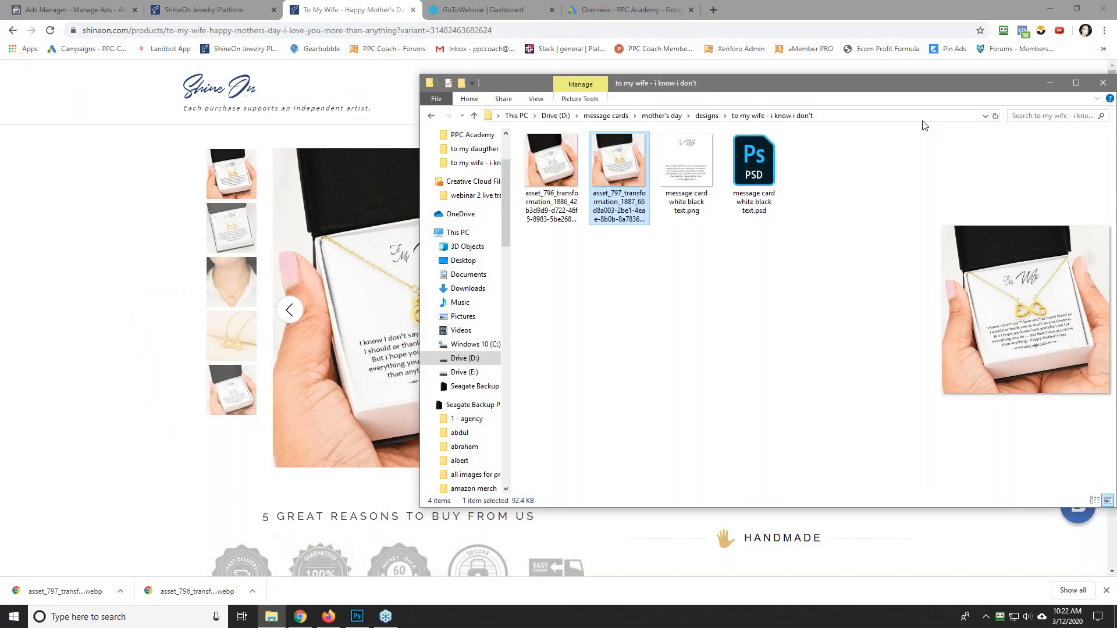
Step: Return to the hunting ad in Ads Manager and start uploading new images for its media
{"action": "left_click", "coordinate": [1050, 83]}
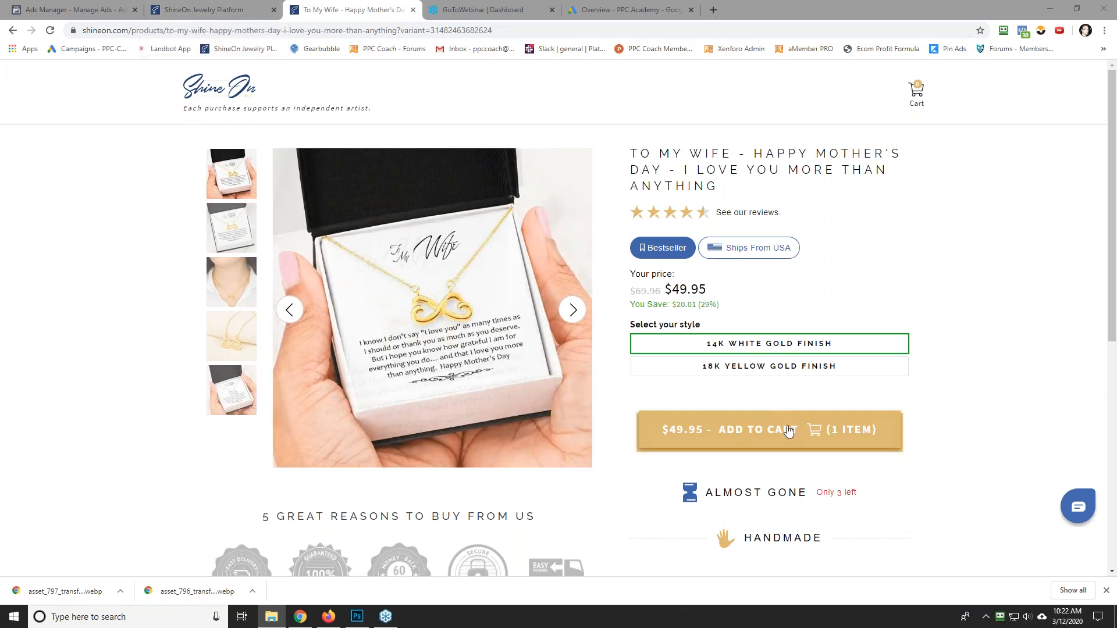
{"action": "left_click", "coordinate": [1107, 590]}
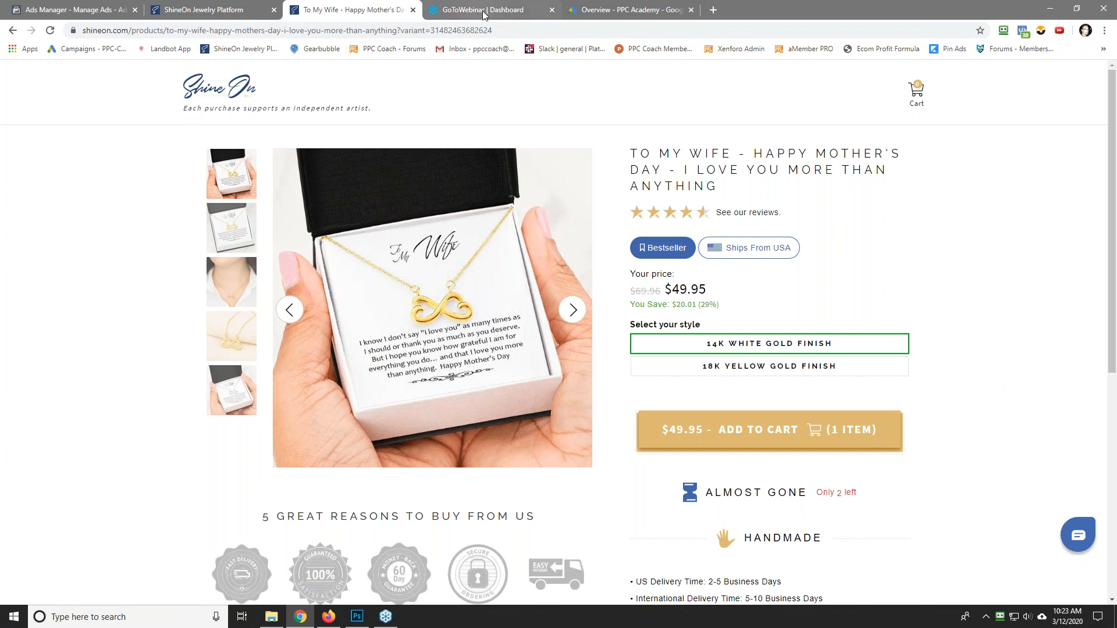
{"action": "left_click", "coordinate": [44, 9]}
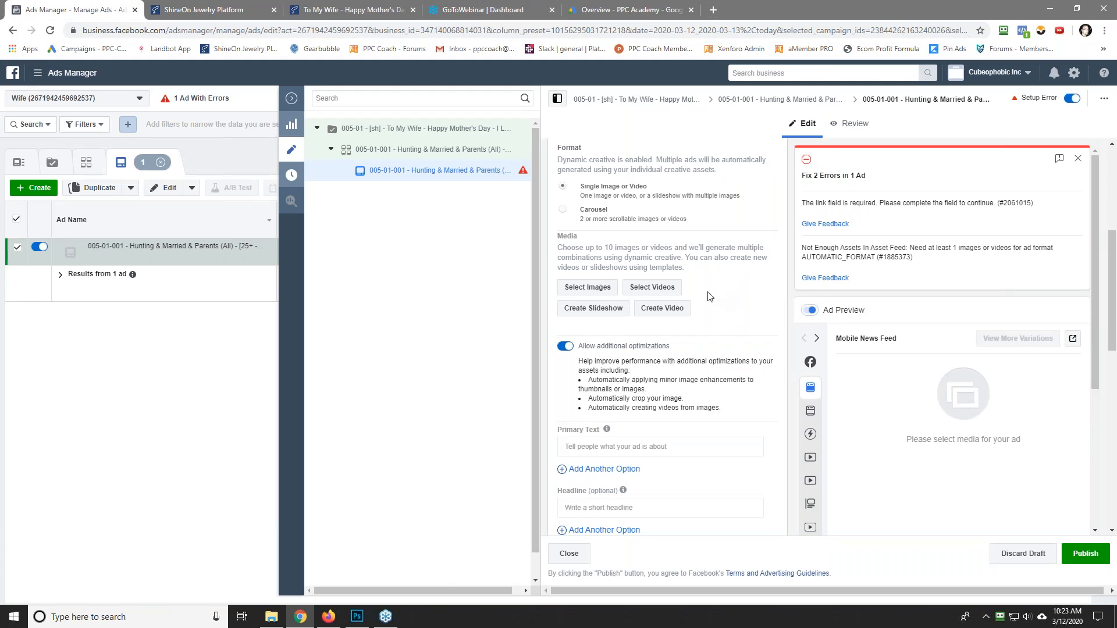
{"action": "left_click", "coordinate": [586, 288]}
{"action": "left_click", "coordinate": [414, 145]}
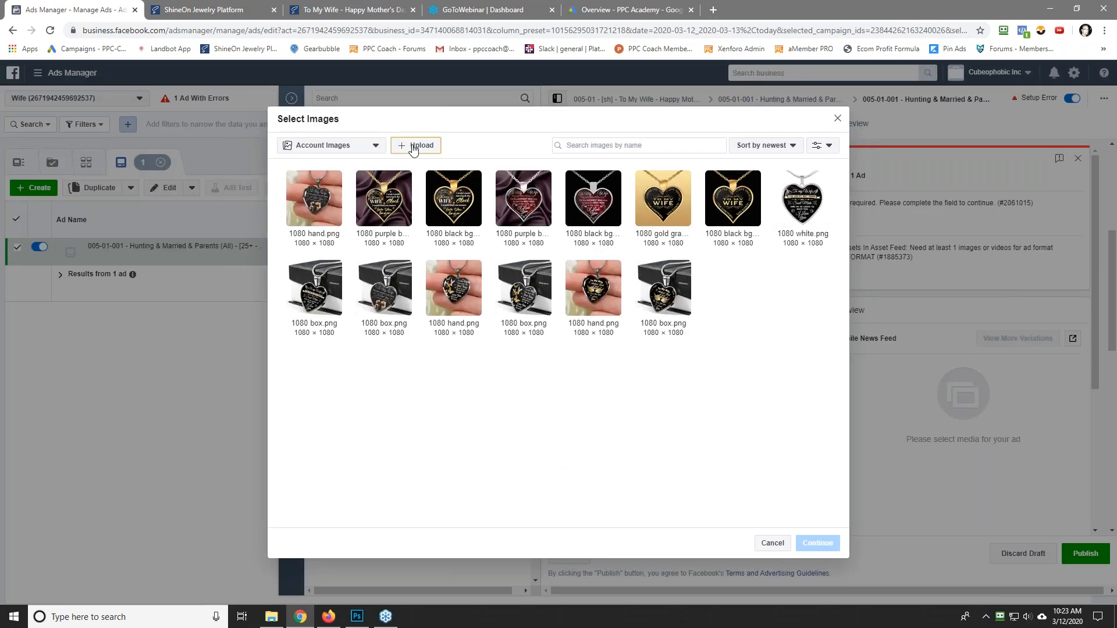
Step: Show all file types in the "to my wife - i know i don't" folder to look for the 1080 images
{"action": "left_click", "coordinate": [333, 268]}
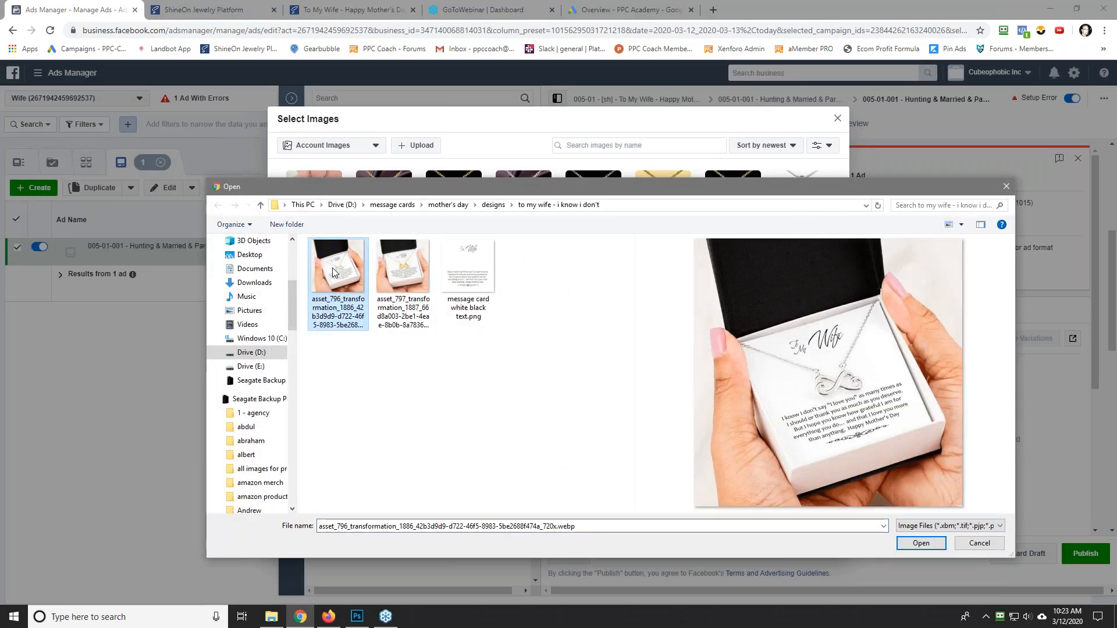
{"action": "left_click", "coordinate": [390, 408]}
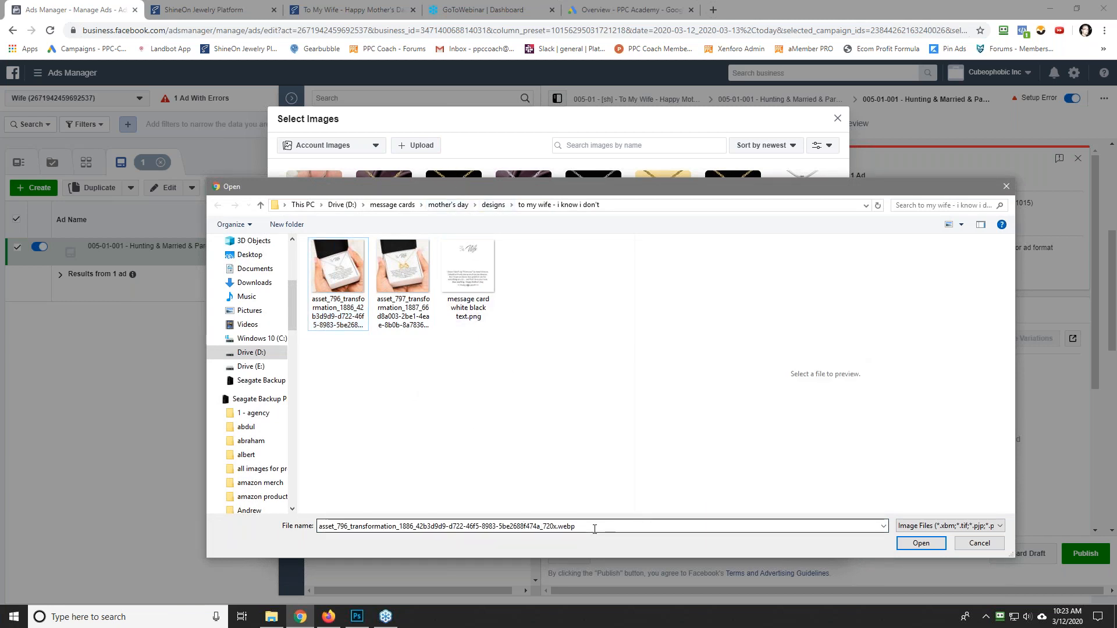
{"action": "left_click", "coordinate": [949, 527]}
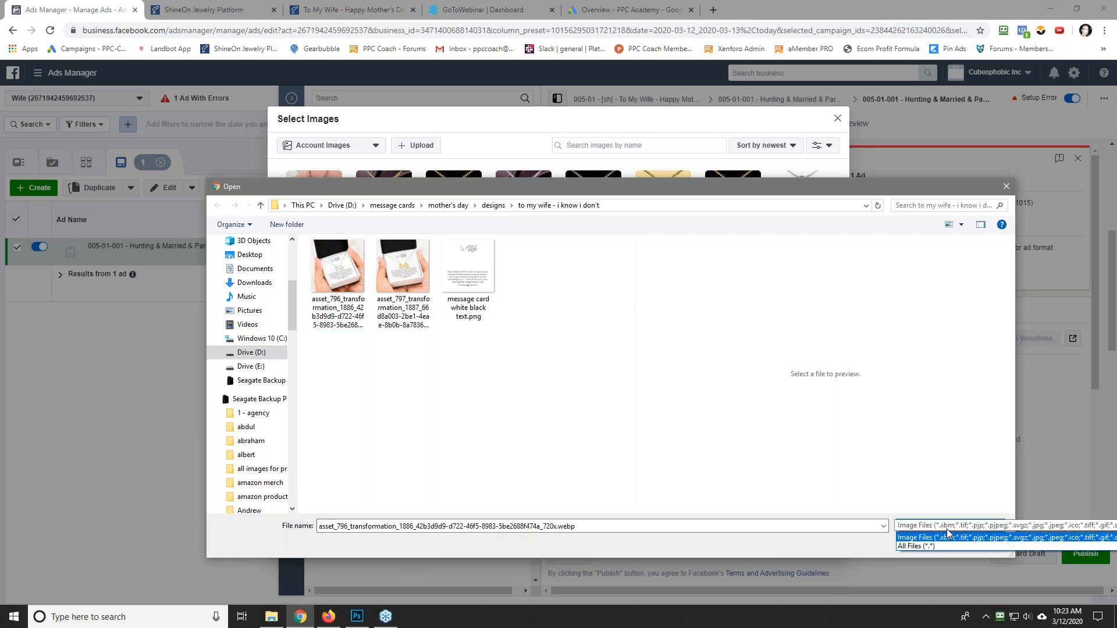
{"action": "left_click", "coordinate": [931, 545]}
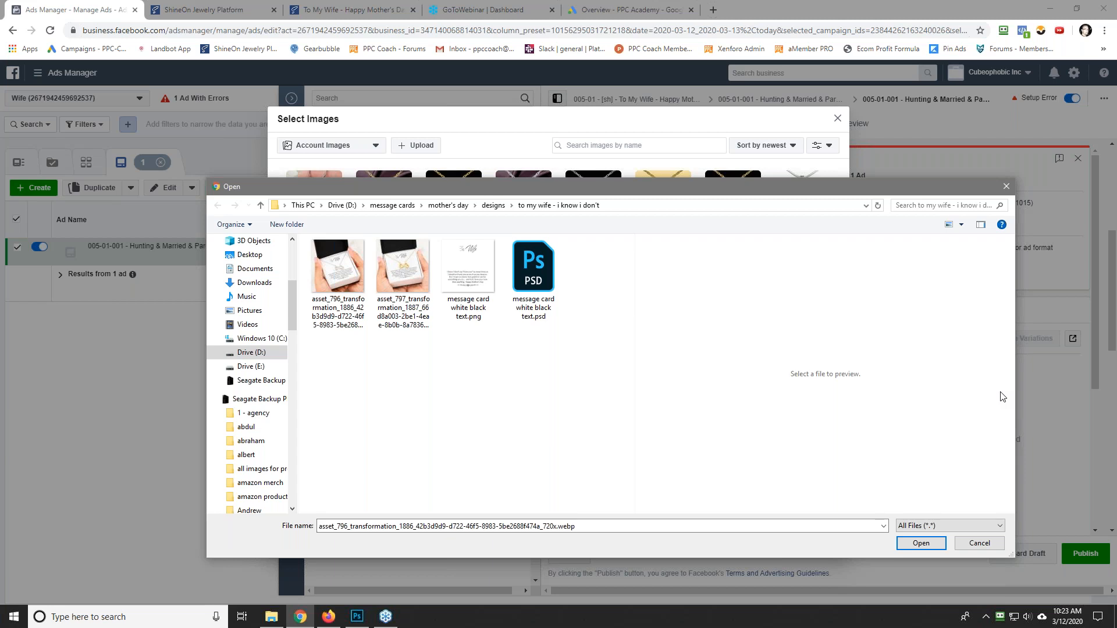
Step: Look through the design subfolders under mother's day for the saved 1080 silver and gold images
{"action": "key", "text": "alt+Tab"}
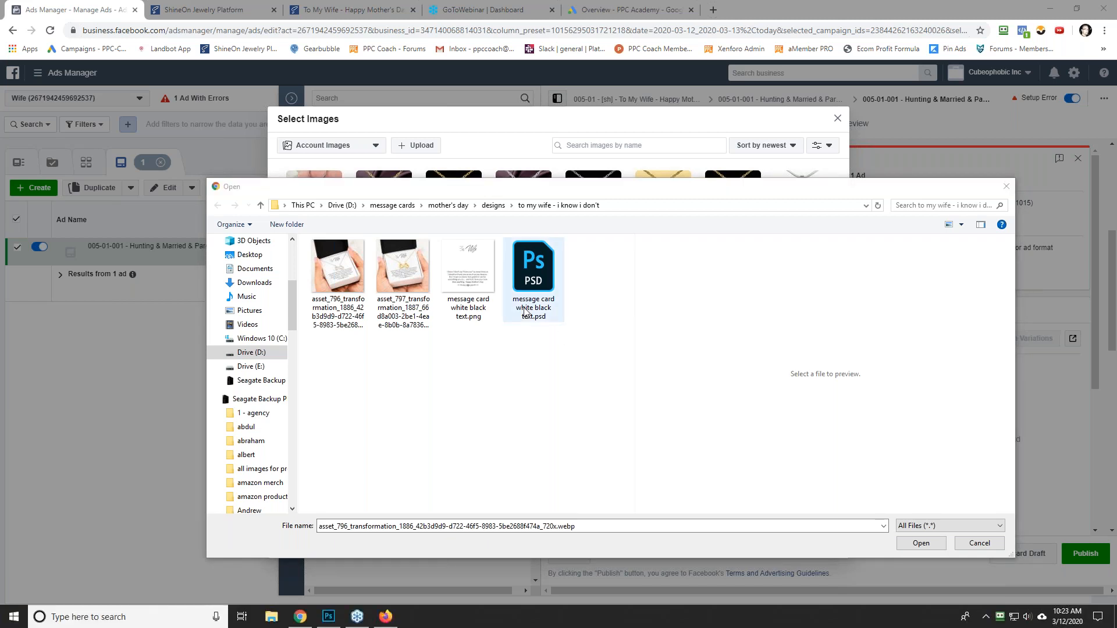
{"action": "left_click", "coordinate": [493, 209]}
{"action": "double_click", "coordinate": [423, 273]}
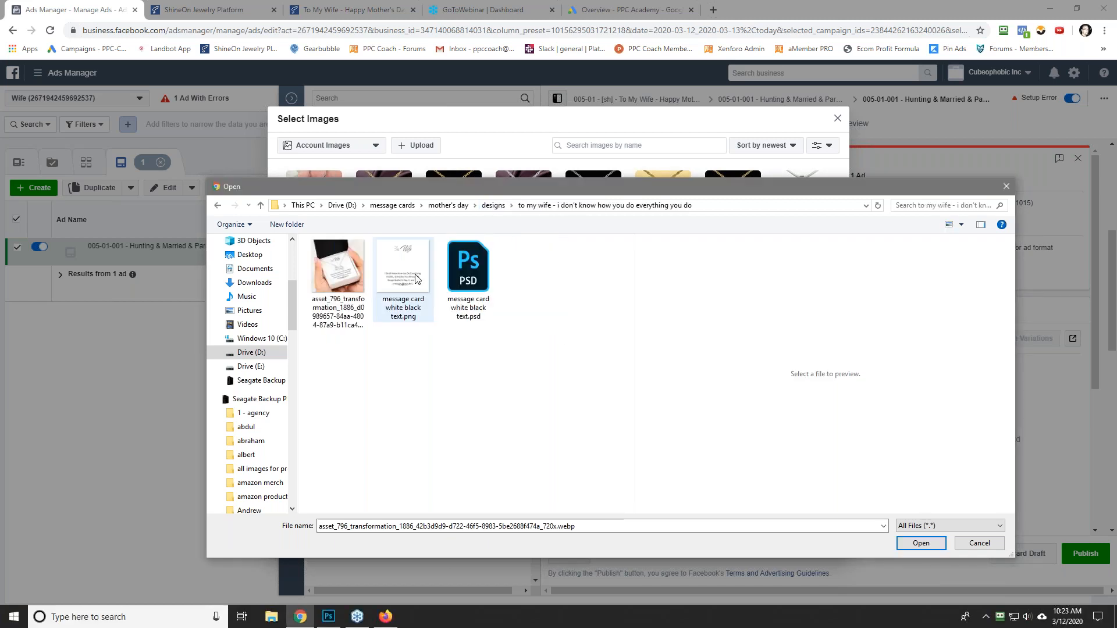
{"action": "left_click", "coordinate": [451, 208]}
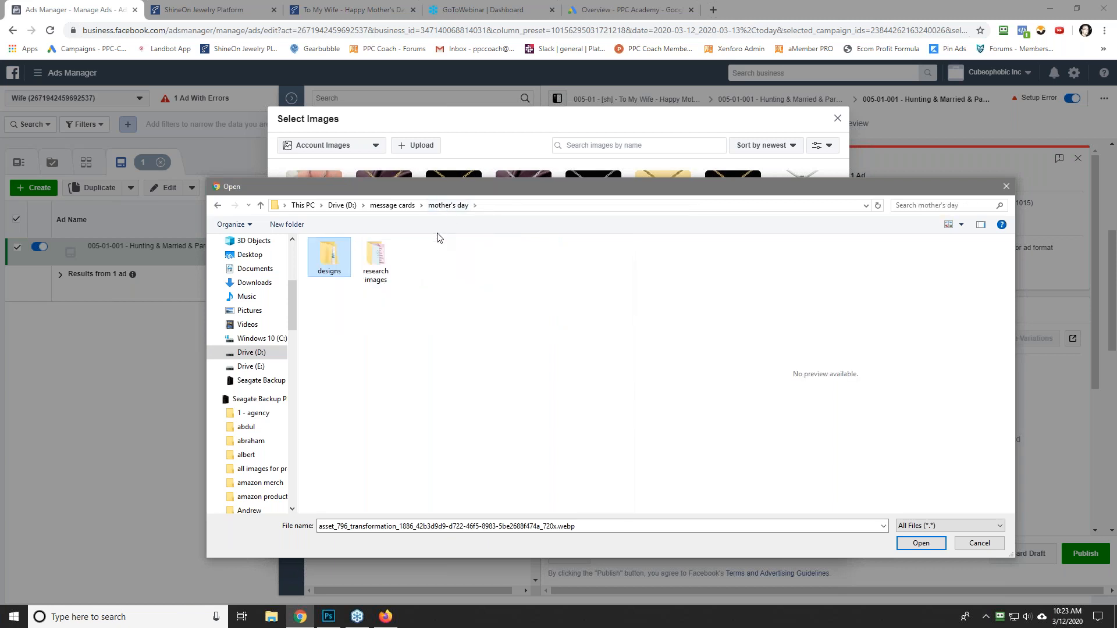
{"action": "double_click", "coordinate": [331, 270]}
{"action": "left_click", "coordinate": [337, 281]}
{"action": "double_click", "coordinate": [337, 280]}
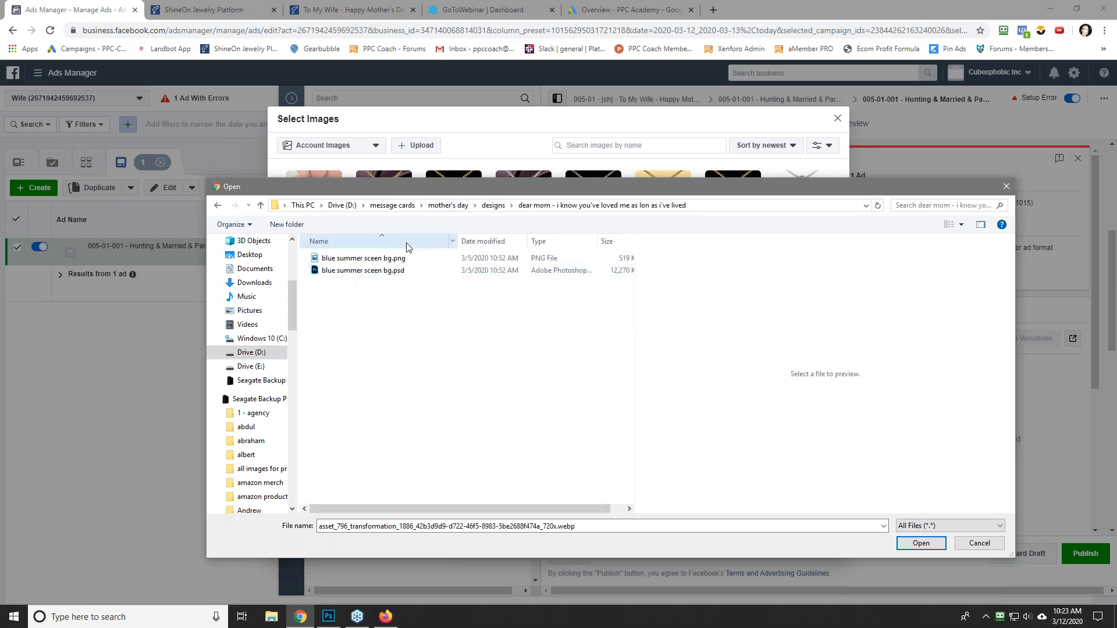
{"action": "left_click", "coordinate": [500, 207]}
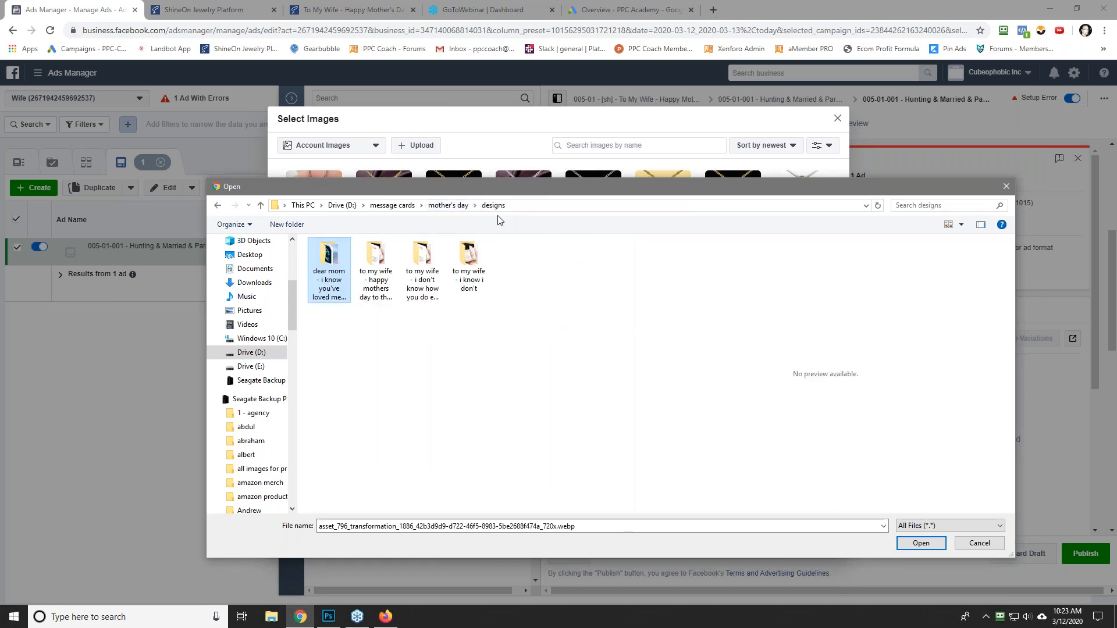
{"action": "double_click", "coordinate": [379, 272]}
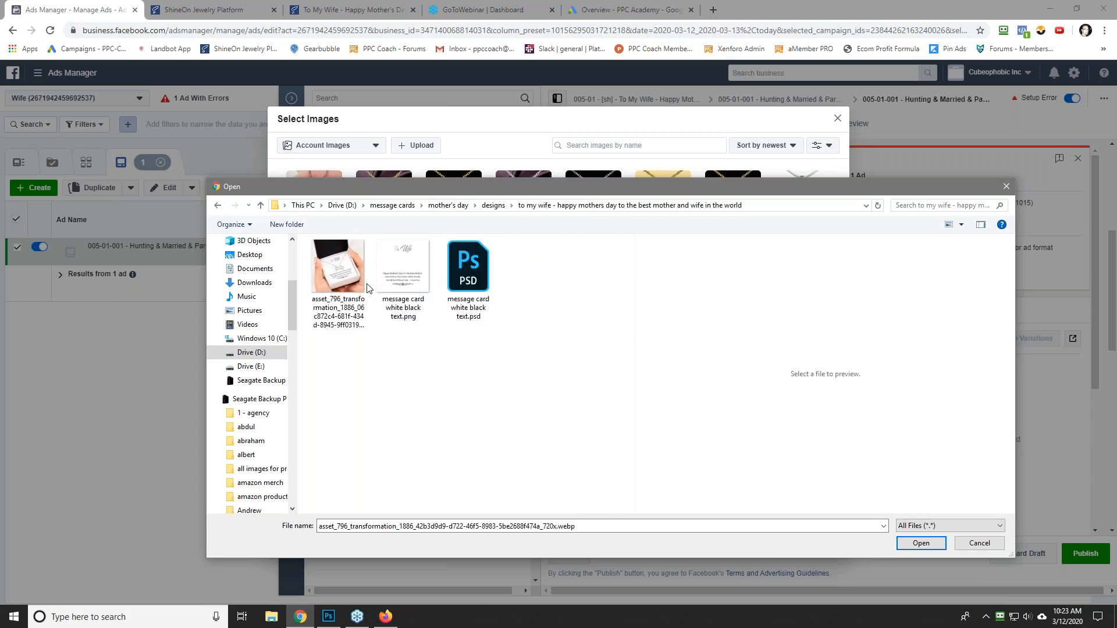
{"action": "left_click", "coordinate": [507, 208]}
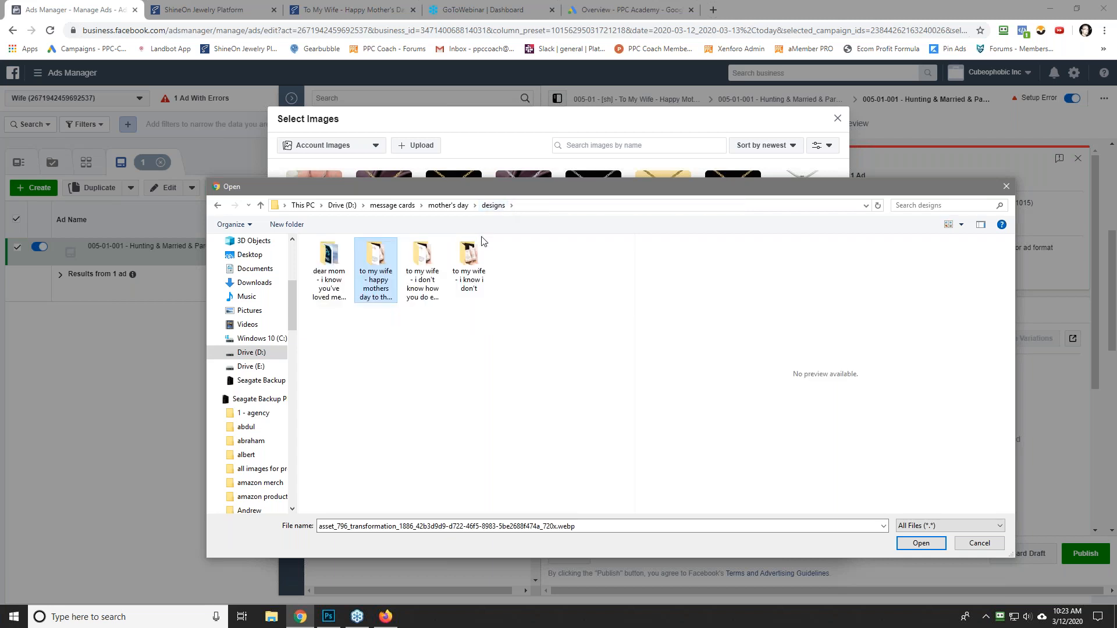
{"action": "double_click", "coordinate": [474, 271]}
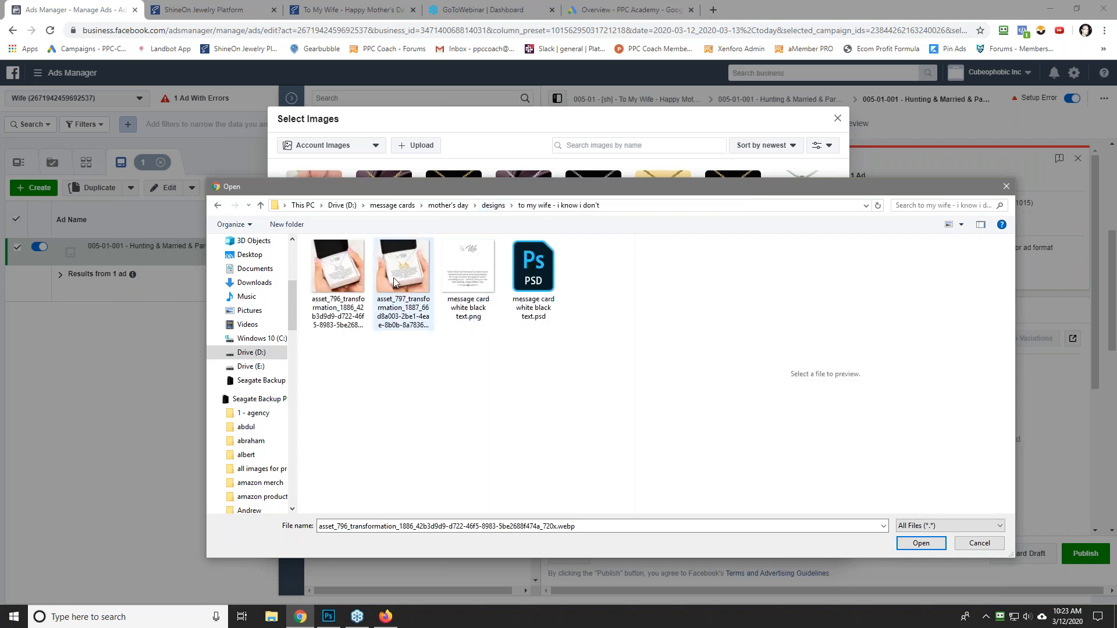
Step: Reopen the asset_797 image in Paint from the upload file picker and resize it to 1080 pixels wide
{"action": "left_click", "coordinate": [394, 282]}
{"action": "right_click", "coordinate": [394, 279]}
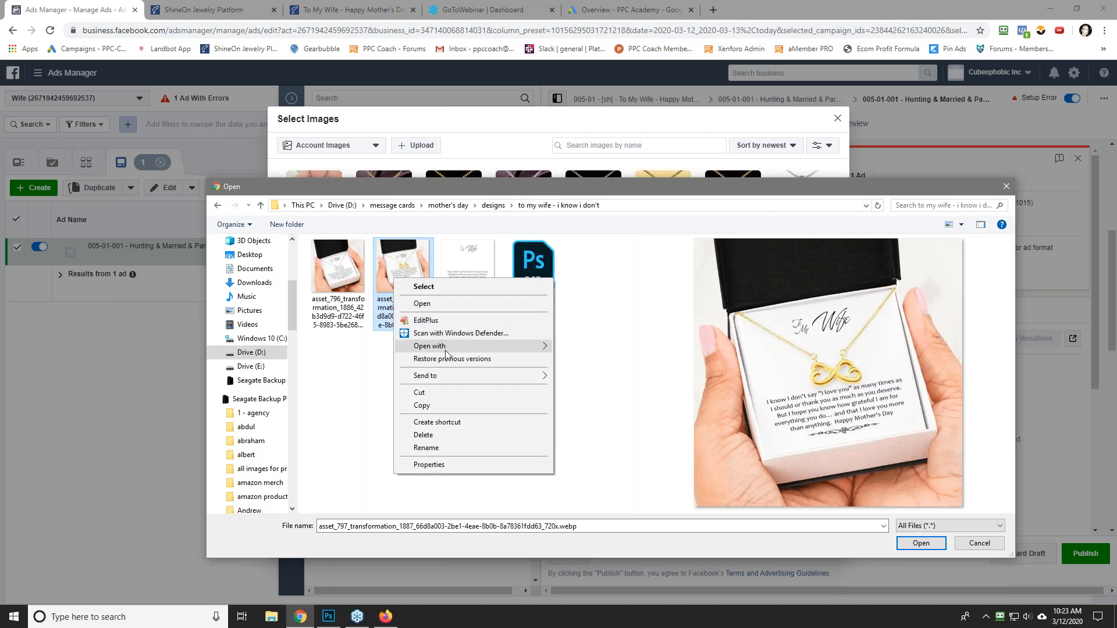
{"action": "mouse_move", "coordinate": [457, 351]}
{"action": "left_click", "coordinate": [573, 351]}
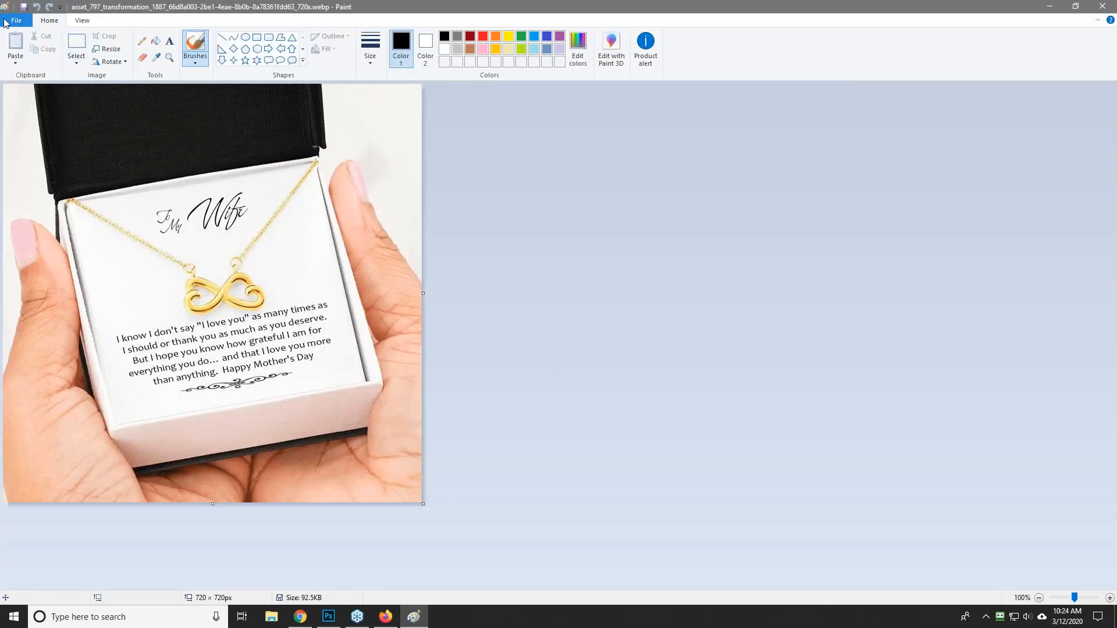
{"action": "left_click", "coordinate": [108, 49]}
{"action": "left_click", "coordinate": [128, 91]}
{"action": "double_click", "coordinate": [137, 111]}
{"action": "type", "text": "1080"}
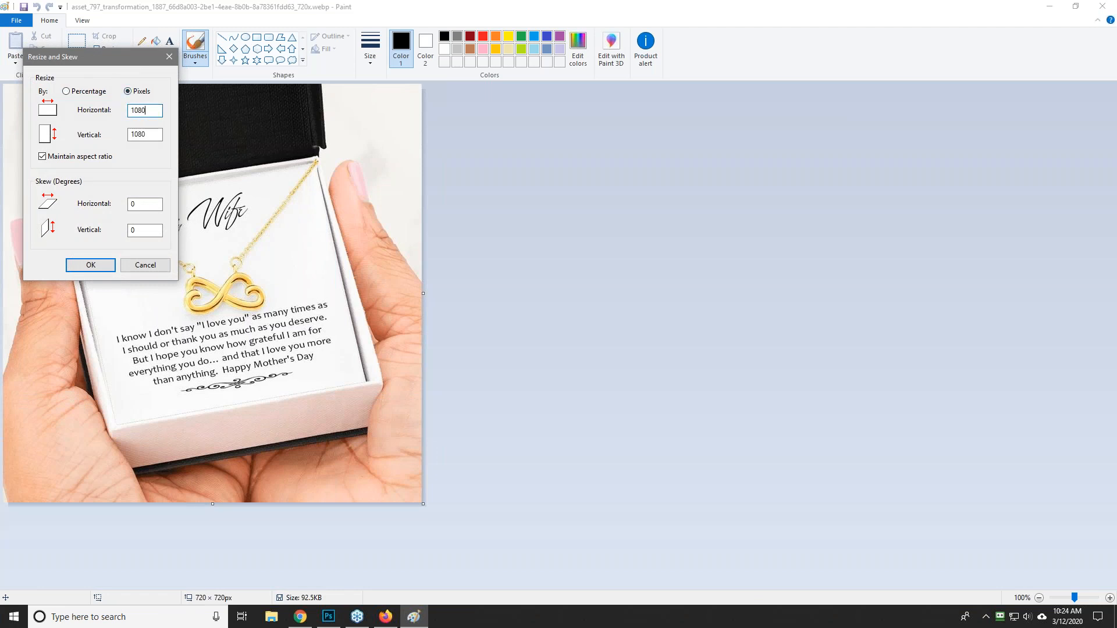
{"action": "key", "text": "Return"}
Step: Check which folder Paint saves PNG pictures to, cancel the save, and return to the upload file picker in Chrome
{"action": "left_click", "coordinate": [16, 20]}
{"action": "mouse_move", "coordinate": [37, 119]}
{"action": "left_click", "coordinate": [175, 47]}
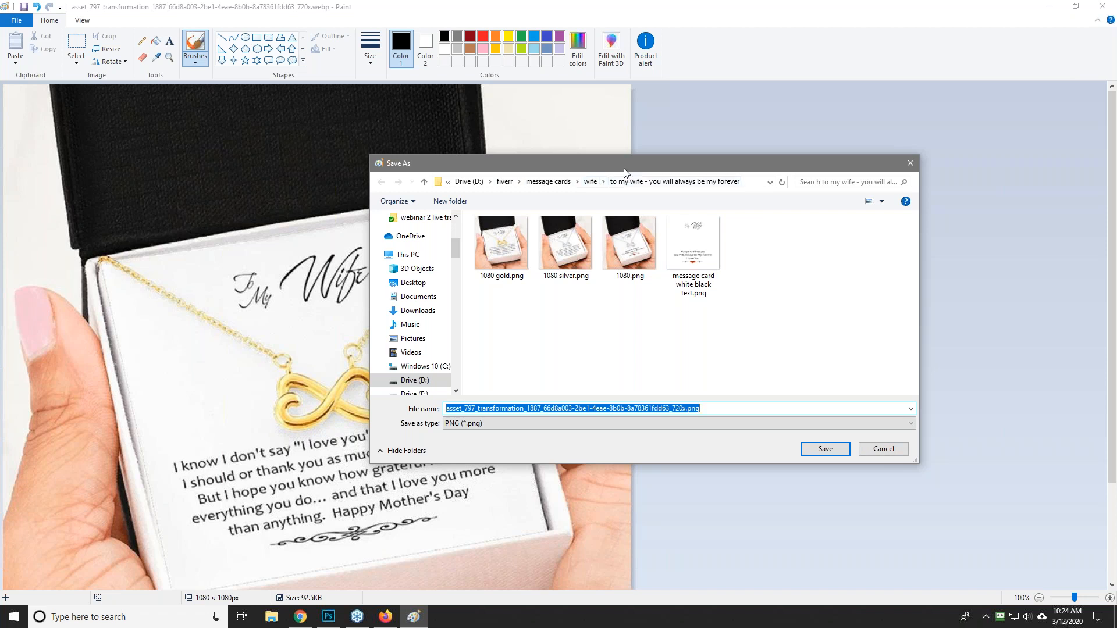
{"action": "left_click", "coordinate": [882, 450]}
{"action": "key", "text": "alt+Tab"}
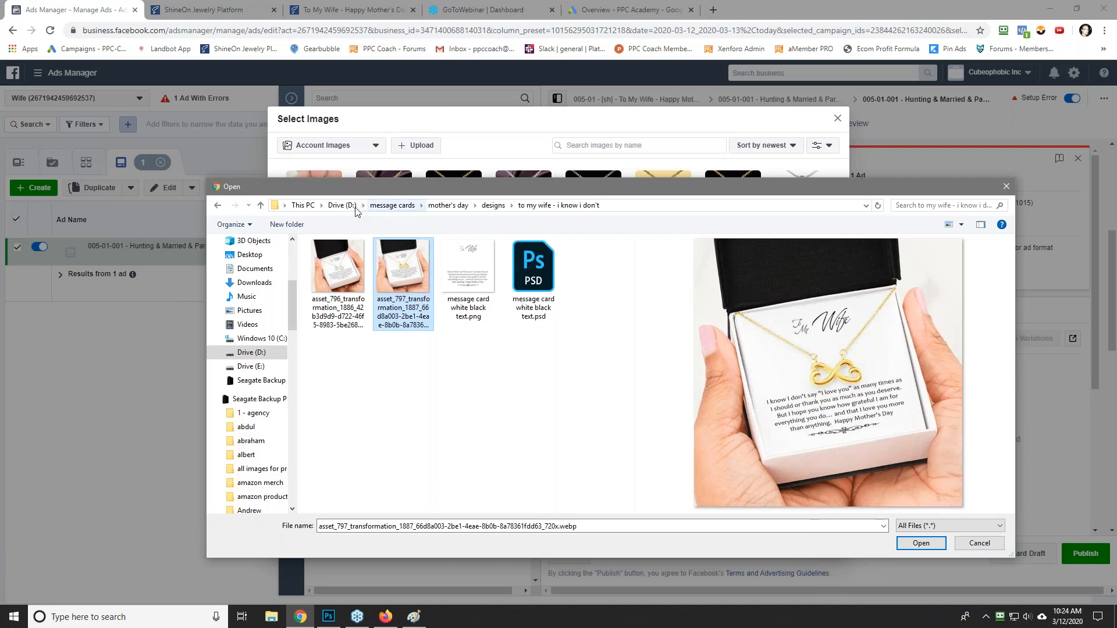
{"action": "key", "text": "Escape"}
{"action": "key", "text": "alt+Tab"}
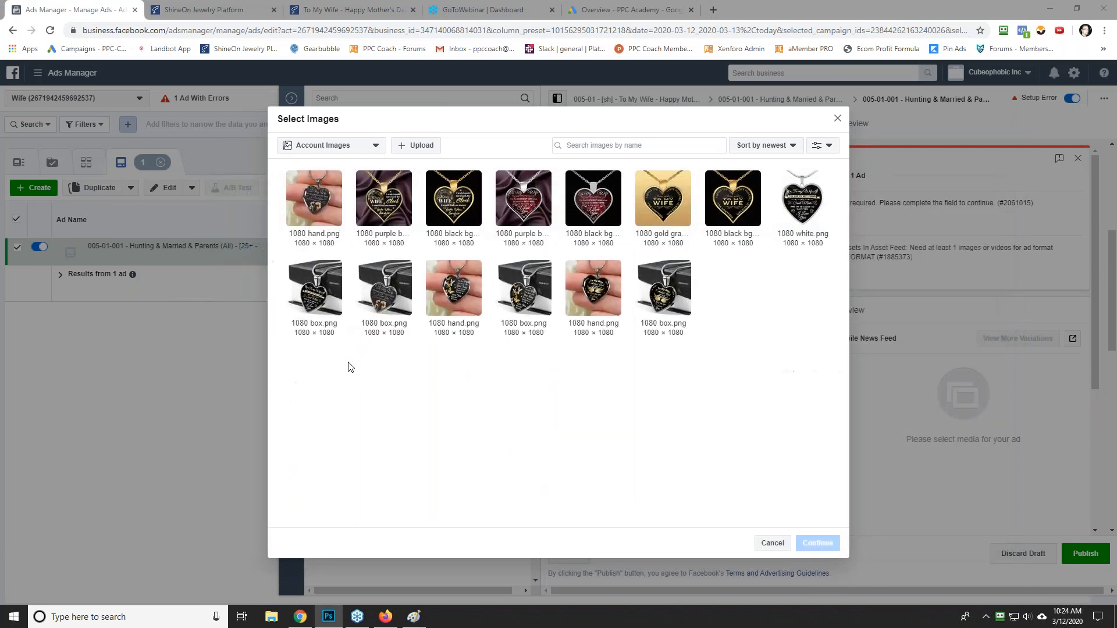
{"action": "left_click", "coordinate": [276, 617]}
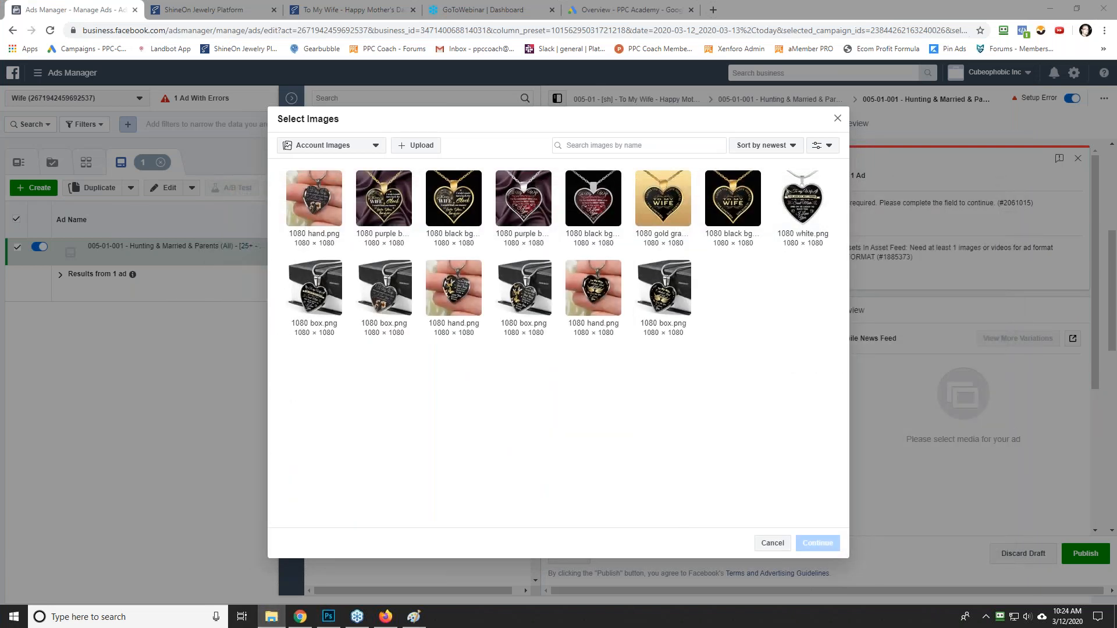
{"action": "left_click_drag", "start_coordinate": [1116, 161], "coordinate": [826, 108]}
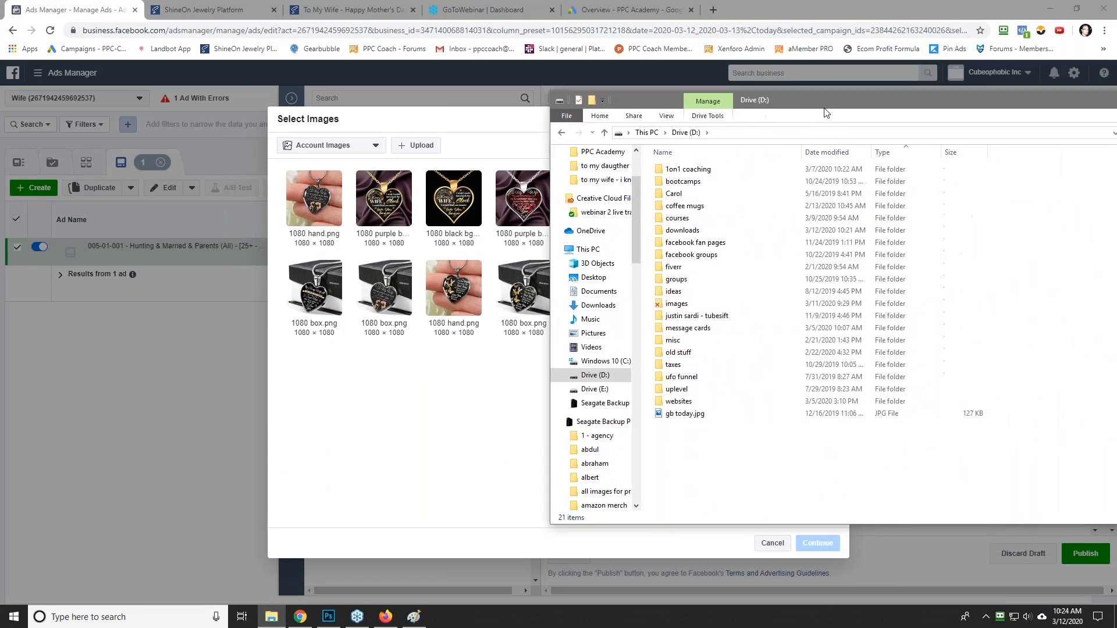
{"action": "left_click", "coordinate": [185, 185]}
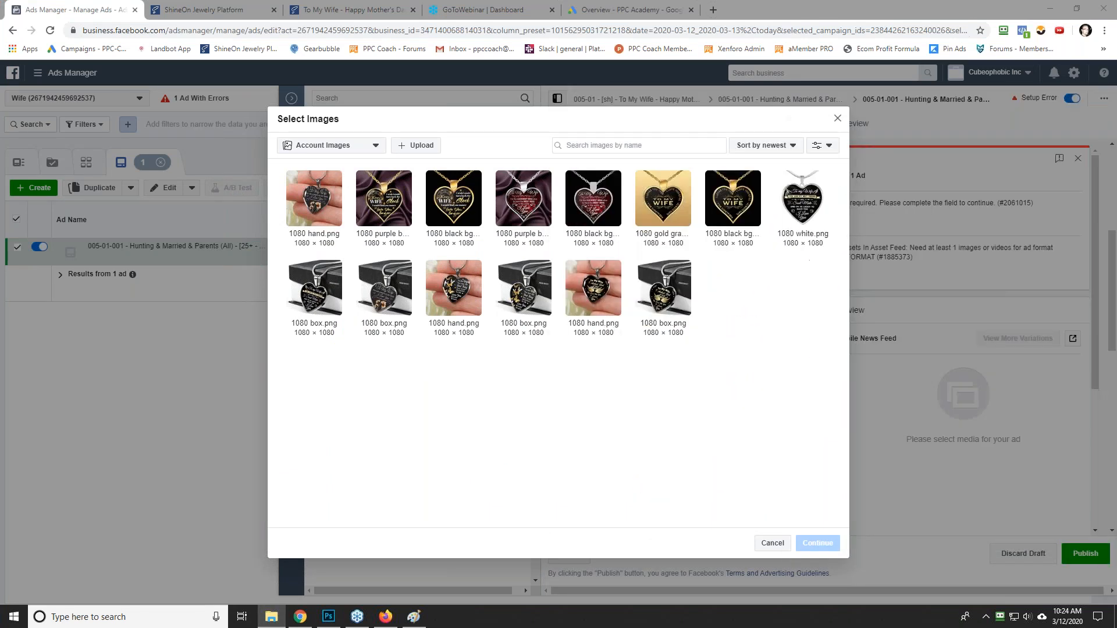
Step: Start an image upload and browse Drive (D:) to fiverr, message cards, wife, "to my wife - you will always be my forever"
{"action": "left_click", "coordinate": [409, 144]}
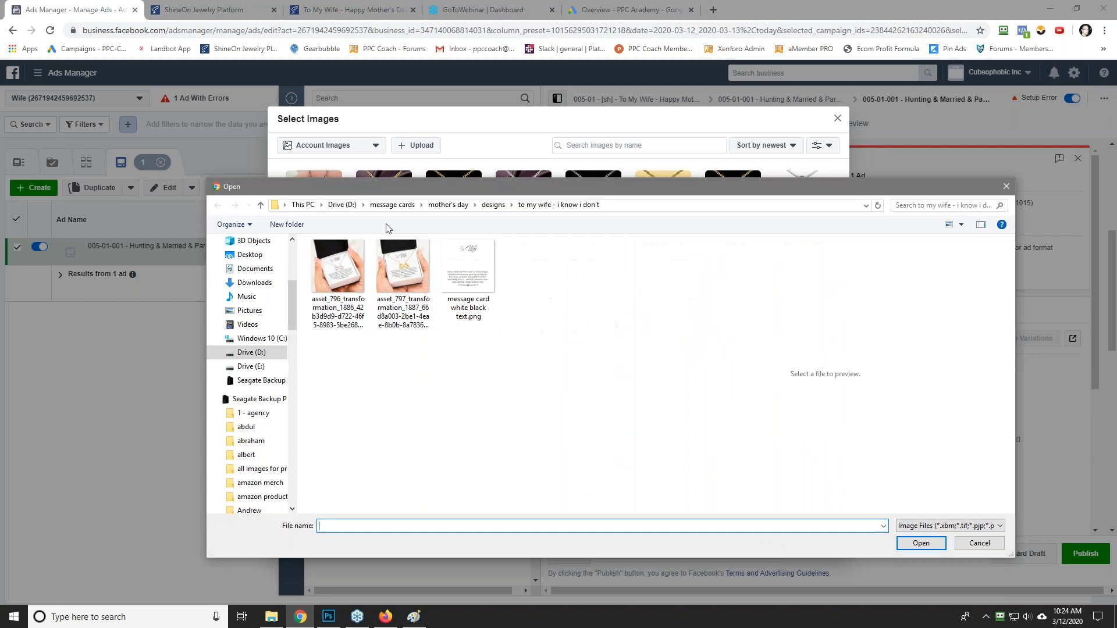
{"action": "left_click", "coordinate": [343, 206]}
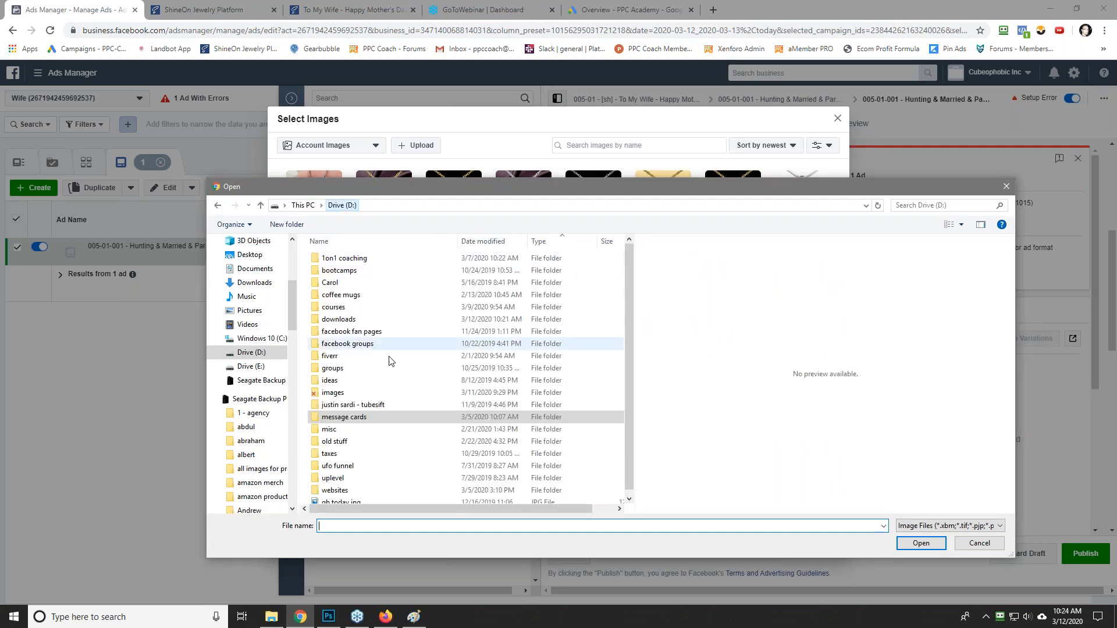
{"action": "double_click", "coordinate": [349, 356]}
{"action": "double_click", "coordinate": [327, 261]}
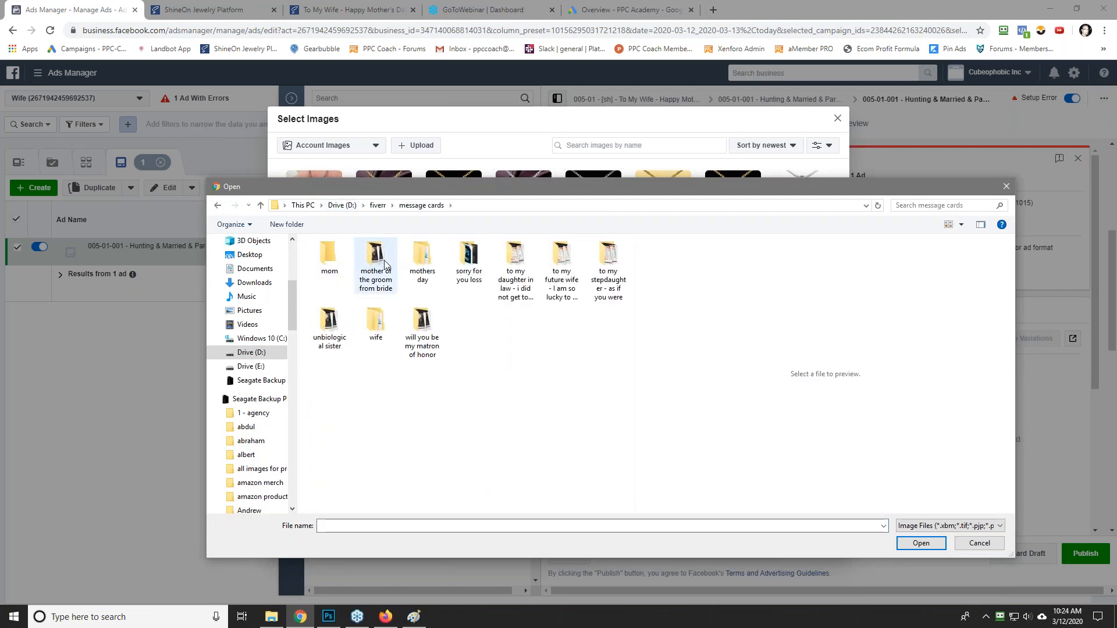
{"action": "left_click", "coordinate": [375, 333]}
{"action": "double_click", "coordinate": [375, 335]}
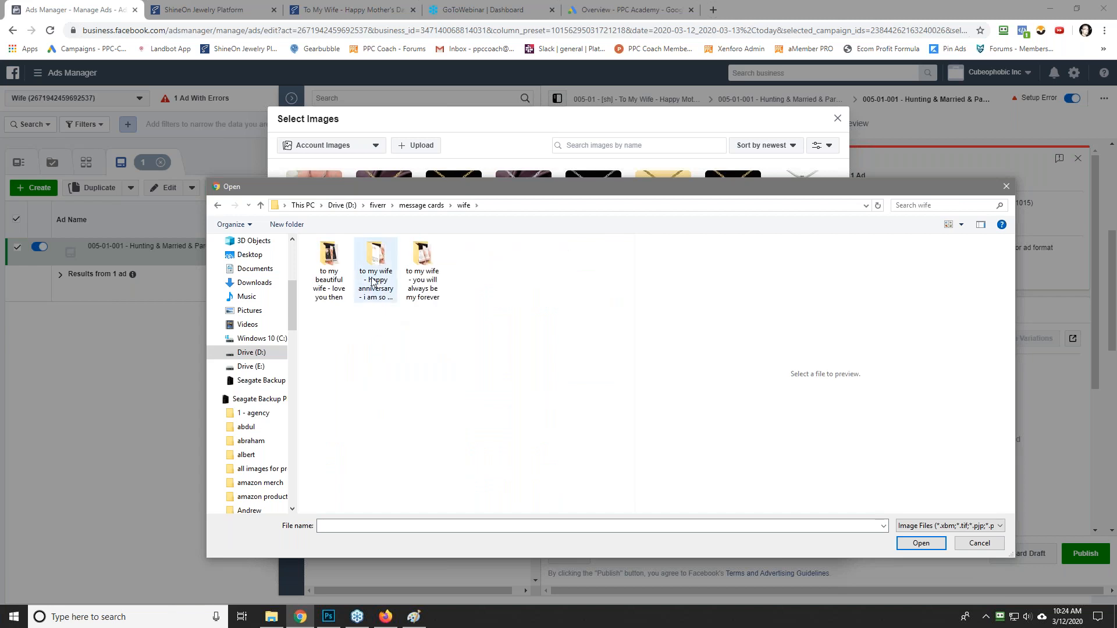
{"action": "left_click", "coordinate": [408, 270]}
{"action": "double_click", "coordinate": [407, 270]}
Step: Upload 1080 gold.png and 1080 silver.png together and add both images to the ad's media
{"action": "left_click", "coordinate": [352, 289]}
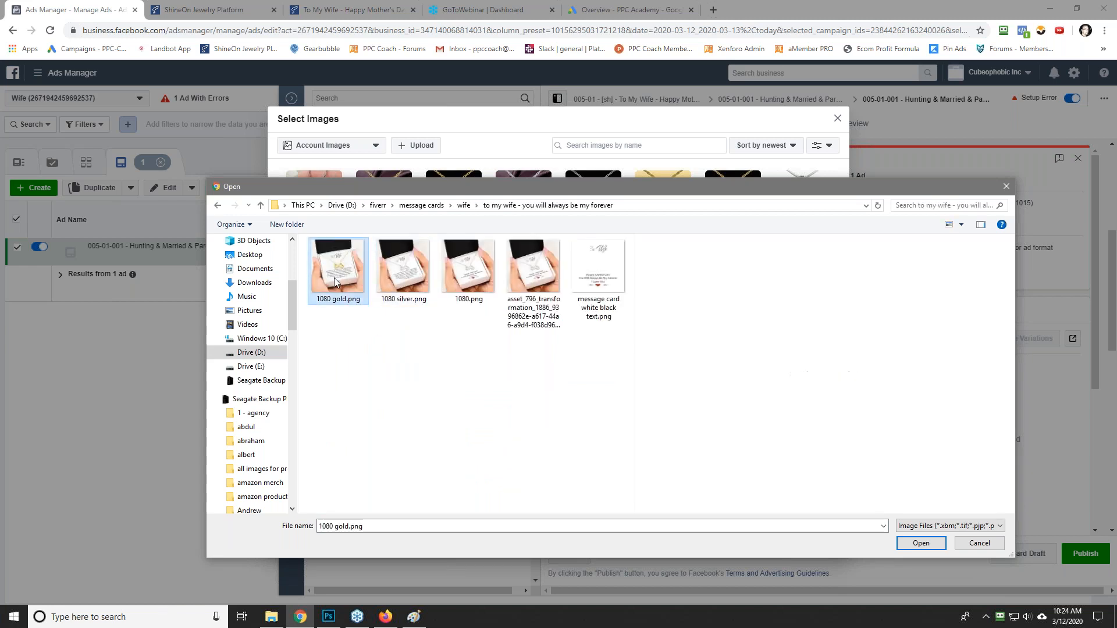
{"action": "left_click", "coordinate": [400, 285], "text": "ctrl"}
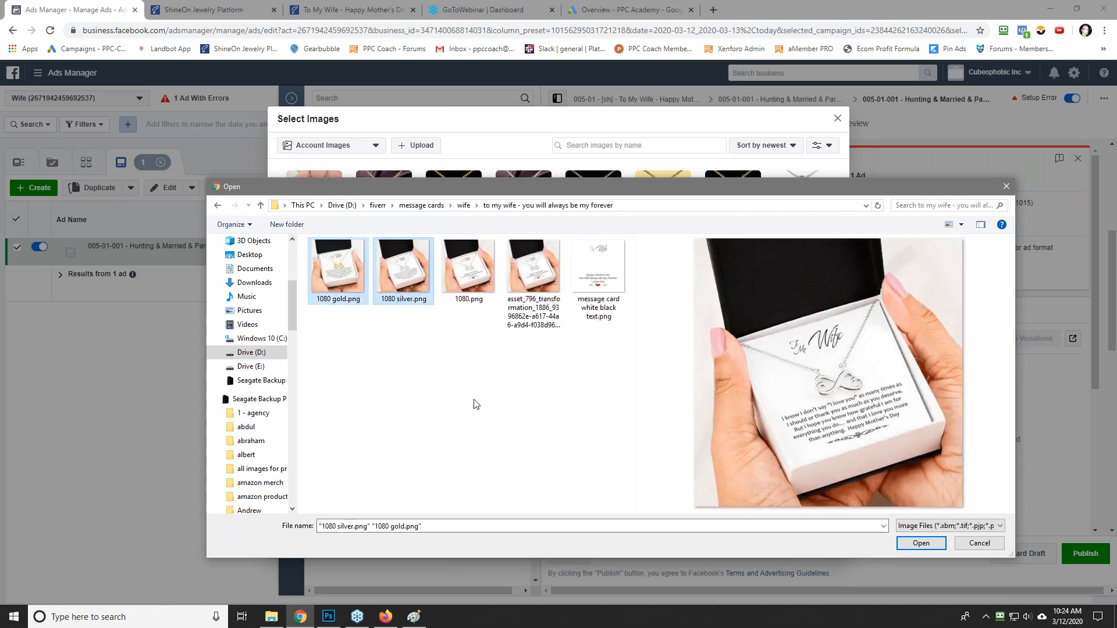
{"action": "left_click", "coordinate": [921, 543]}
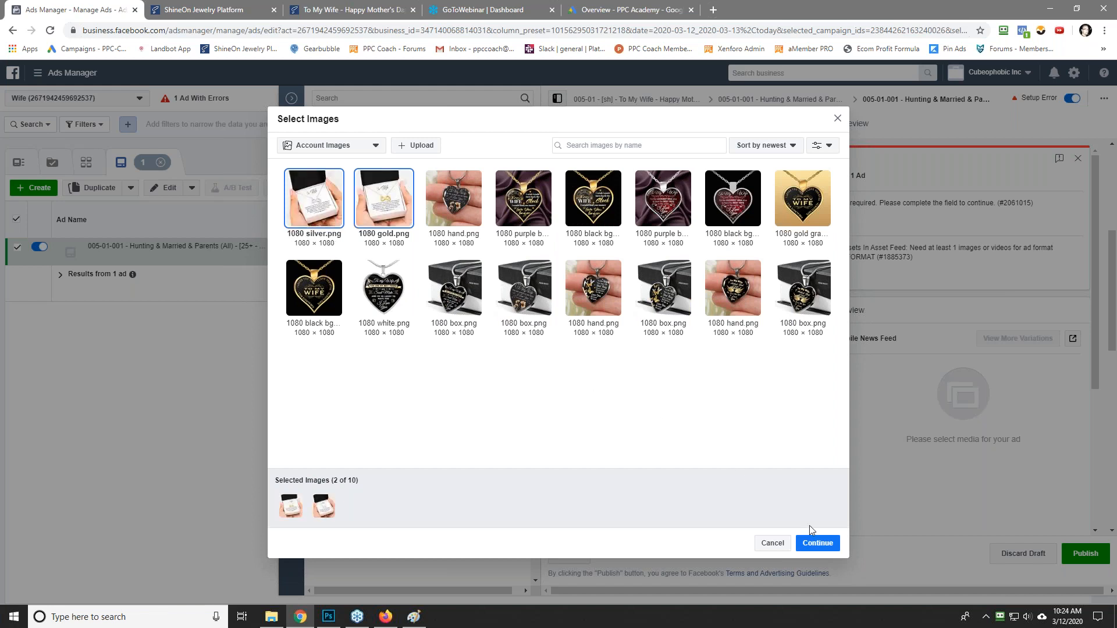
{"action": "left_click", "coordinate": [818, 545]}
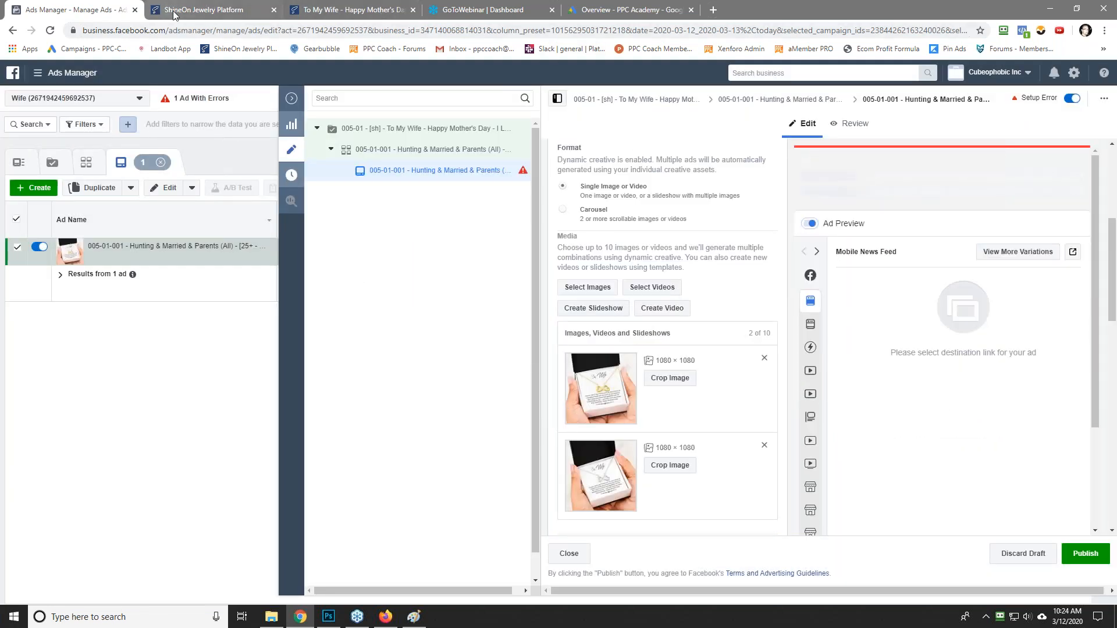
Step: Copy the necklace product page's URL from the store without the variant parameter
{"action": "left_click", "coordinate": [362, 7]}
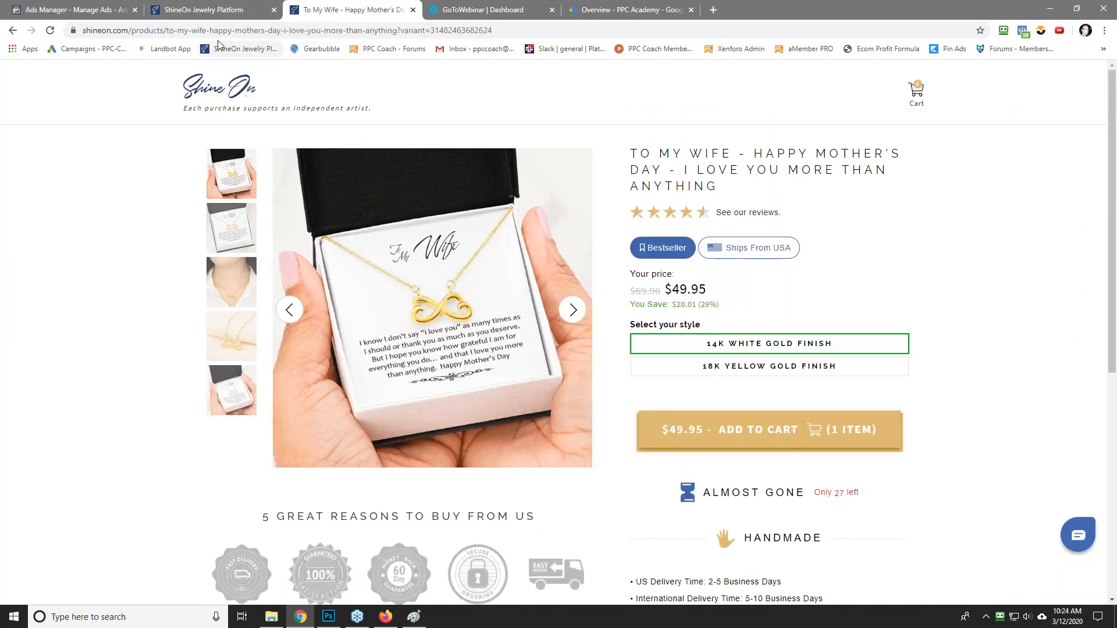
{"action": "left_click", "coordinate": [332, 32]}
{"action": "left_click", "coordinate": [331, 31]}
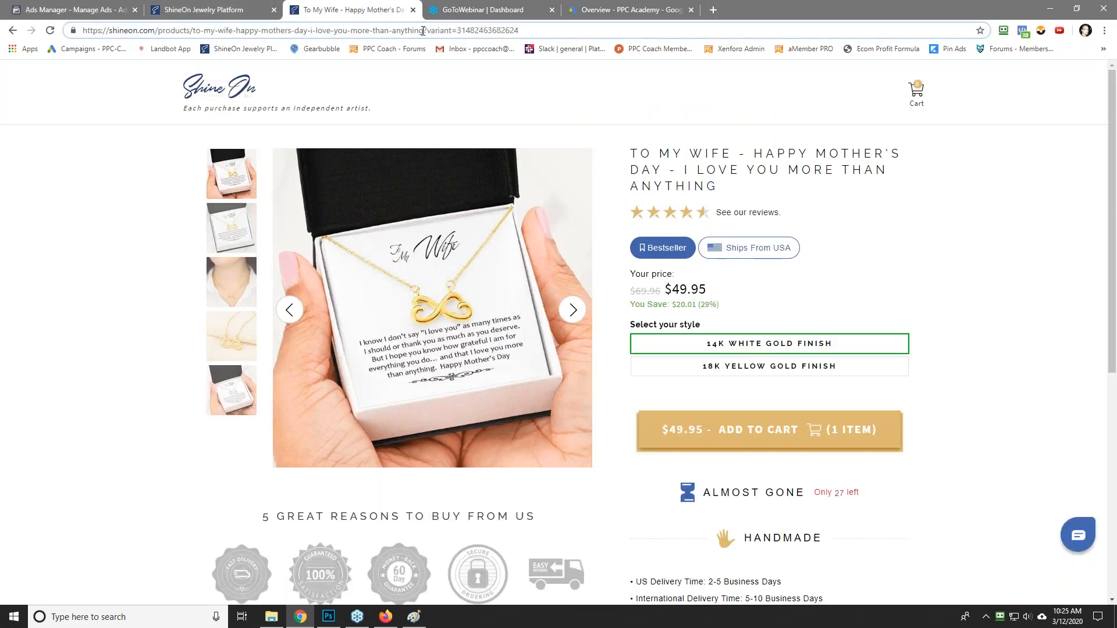
{"action": "left_click_drag", "start_coordinate": [425, 31], "coordinate": [52, 30]}
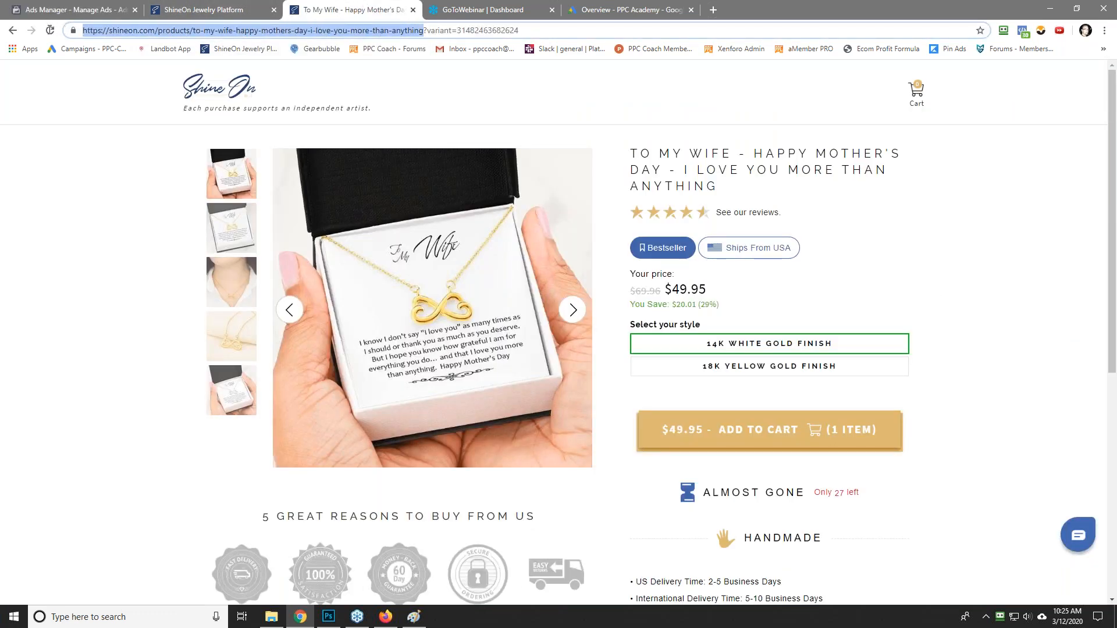
{"action": "right_click", "coordinate": [104, 33]}
{"action": "left_click", "coordinate": [141, 98]}
Step: Return to the Ads Manager draft and paste the copied product link as the ad's website URL
{"action": "left_click", "coordinate": [64, 10]}
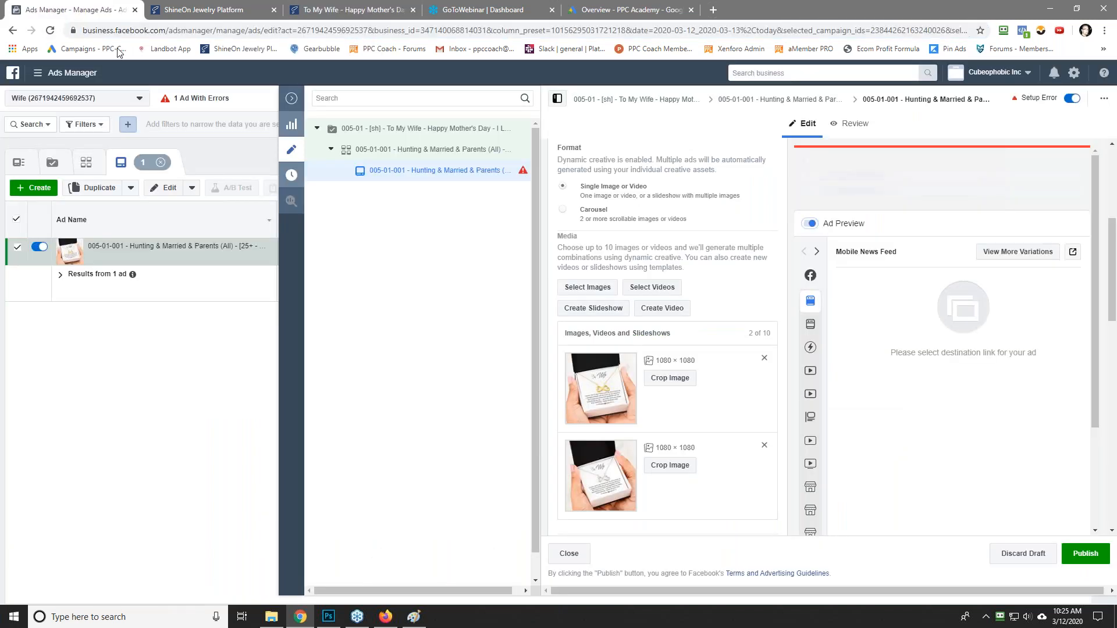
{"action": "scroll", "coordinate": [773, 448], "scroll_direction": "down", "scroll_amount": 10}
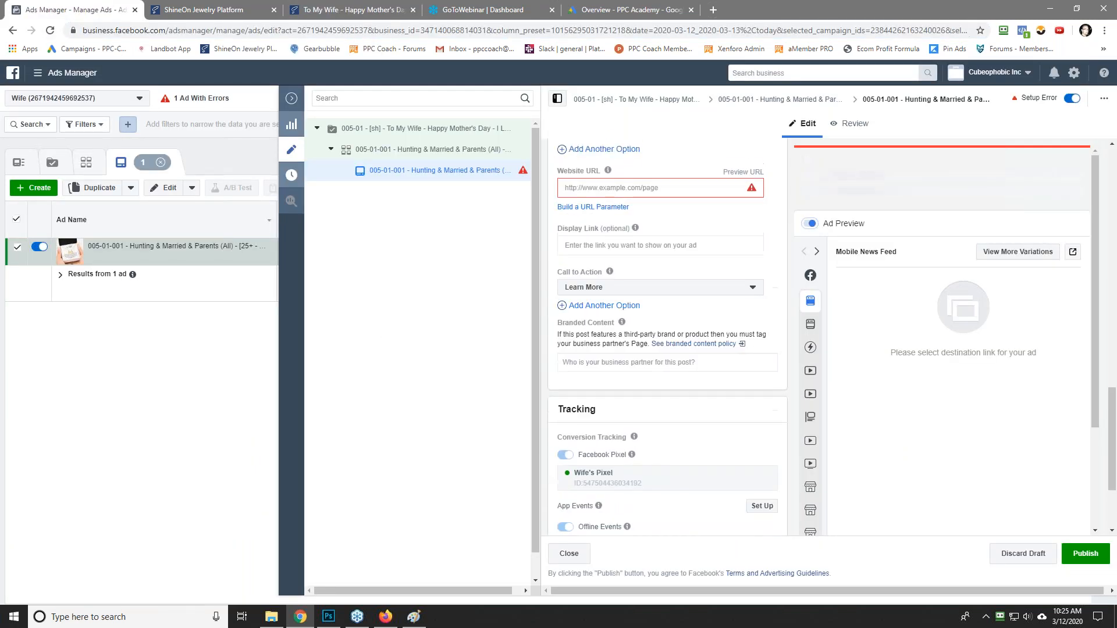
{"action": "left_click", "coordinate": [648, 185]}
{"action": "right_click", "coordinate": [649, 185]}
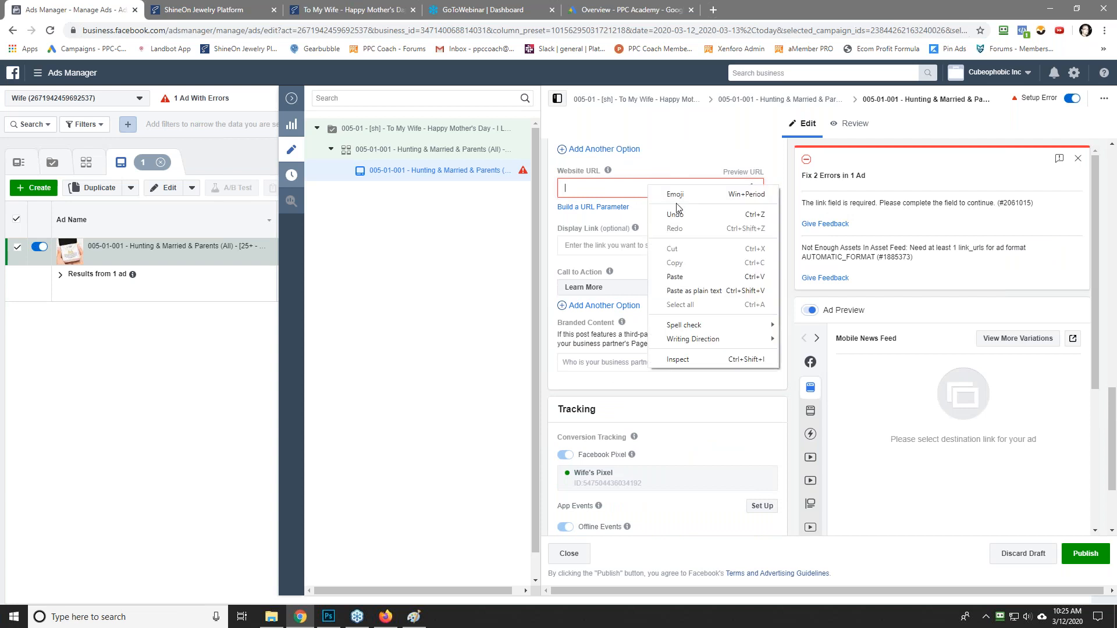
{"action": "left_click", "coordinate": [710, 274]}
Step: Enter the primary text "Perfect Mother's Day Gift For The Wife? This is it. Get Her One Now."
{"action": "scroll", "coordinate": [697, 225], "scroll_direction": "up", "scroll_amount": 8}
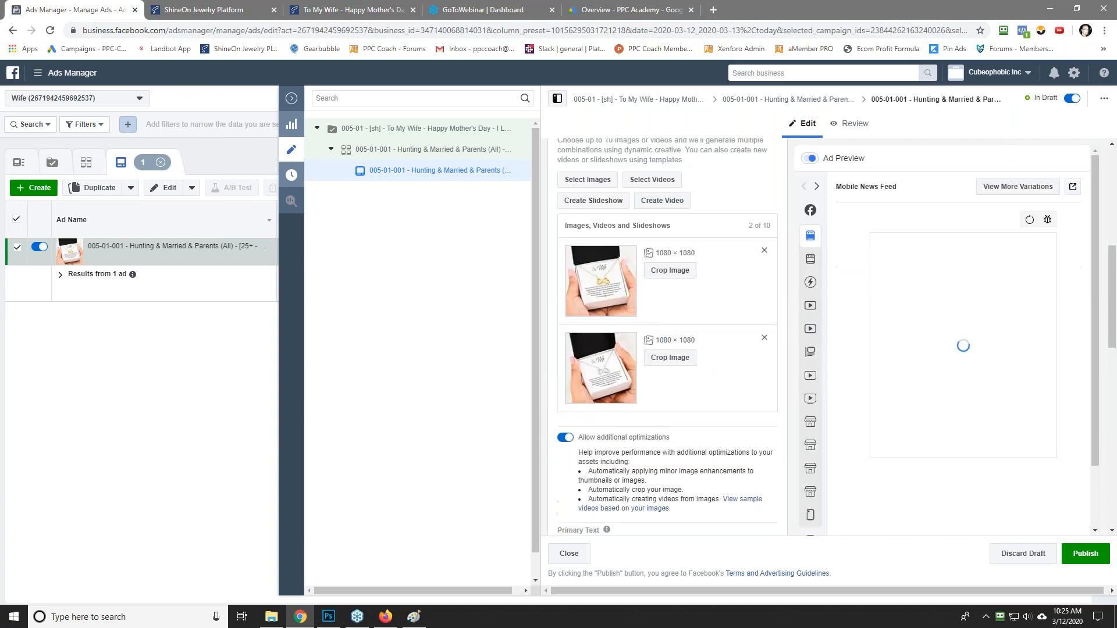
{"action": "scroll", "coordinate": [732, 298], "scroll_direction": "down", "scroll_amount": 2}
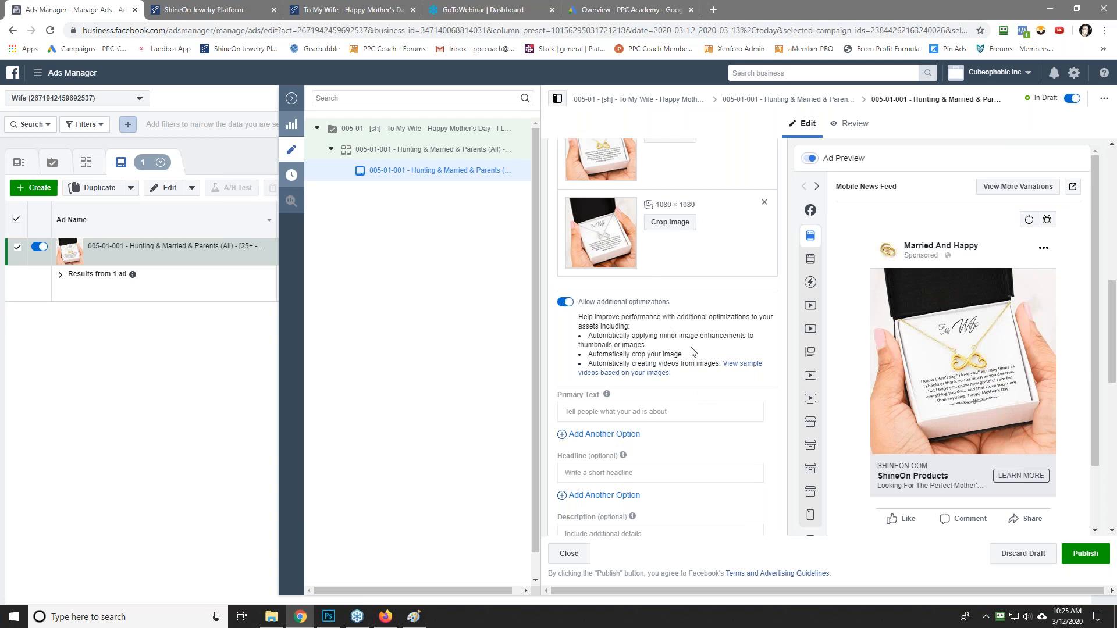
{"action": "scroll", "coordinate": [691, 352], "scroll_direction": "down", "scroll_amount": 2}
{"action": "left_click", "coordinate": [622, 278]}
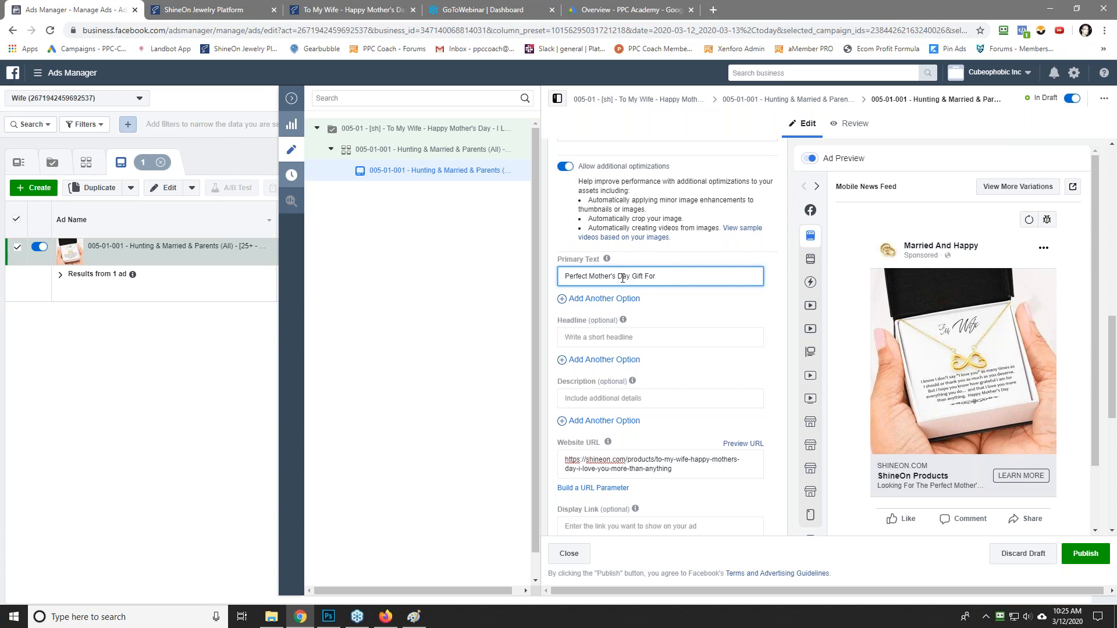
{"action": "type", "text": "The Wife?  T"}
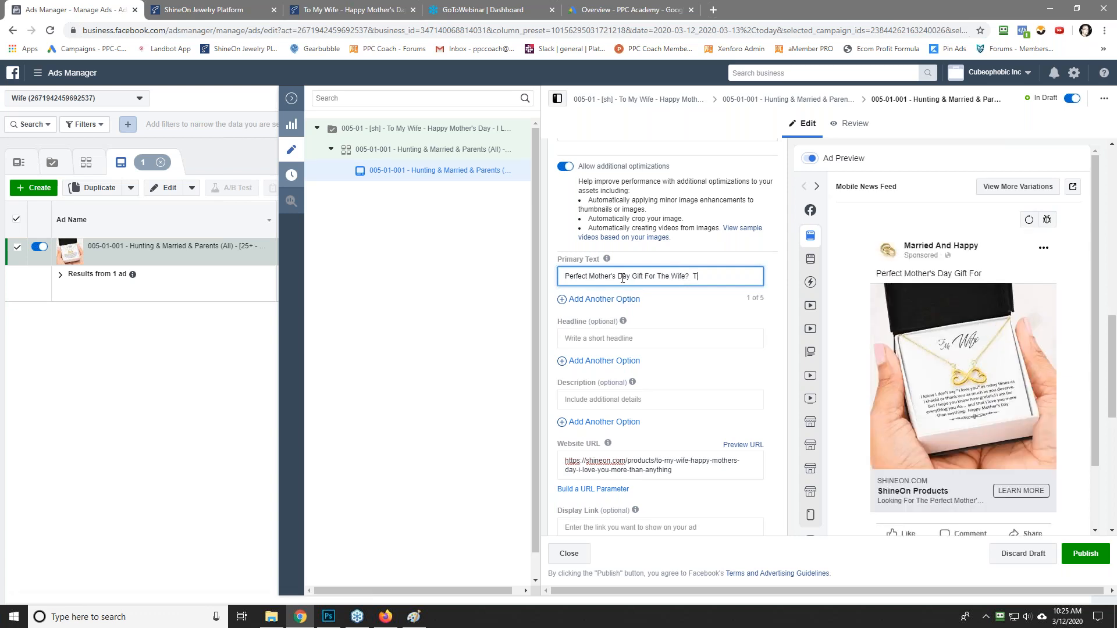
{"action": "type", "text": "his is it.  Get Her One Now"}
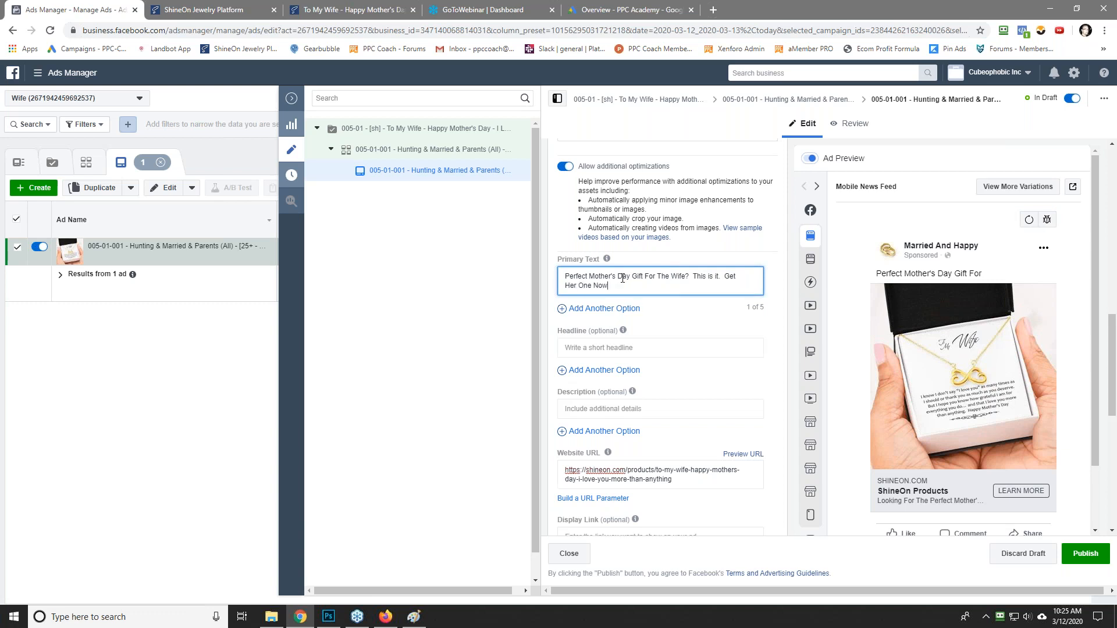
{"action": "type", "text": "."}
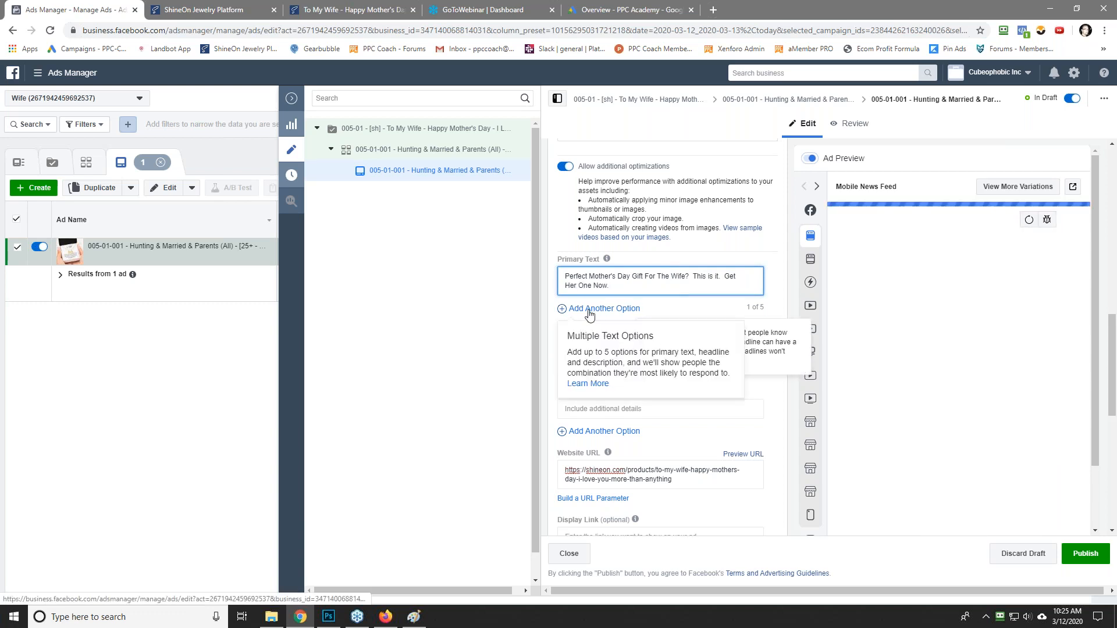
Step: Add a second primary text option that opens with "Mother's Day Gift For The Wife?"
{"action": "left_click", "coordinate": [585, 309]}
{"action": "left_click", "coordinate": [585, 315]}
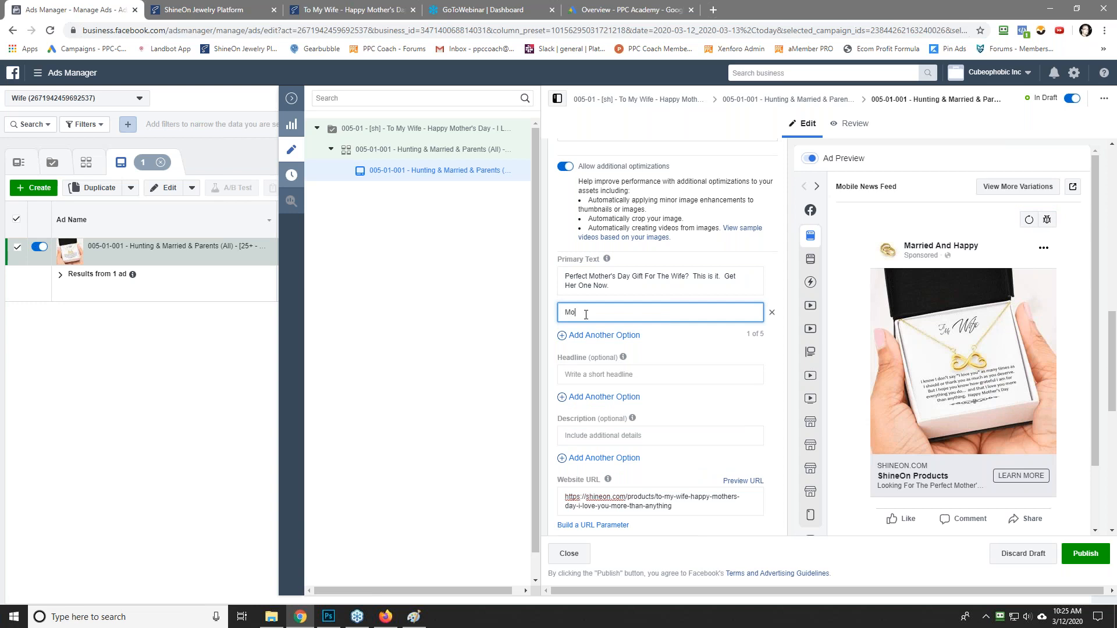
{"action": "type", "text": "Mother's Day Gift For"}
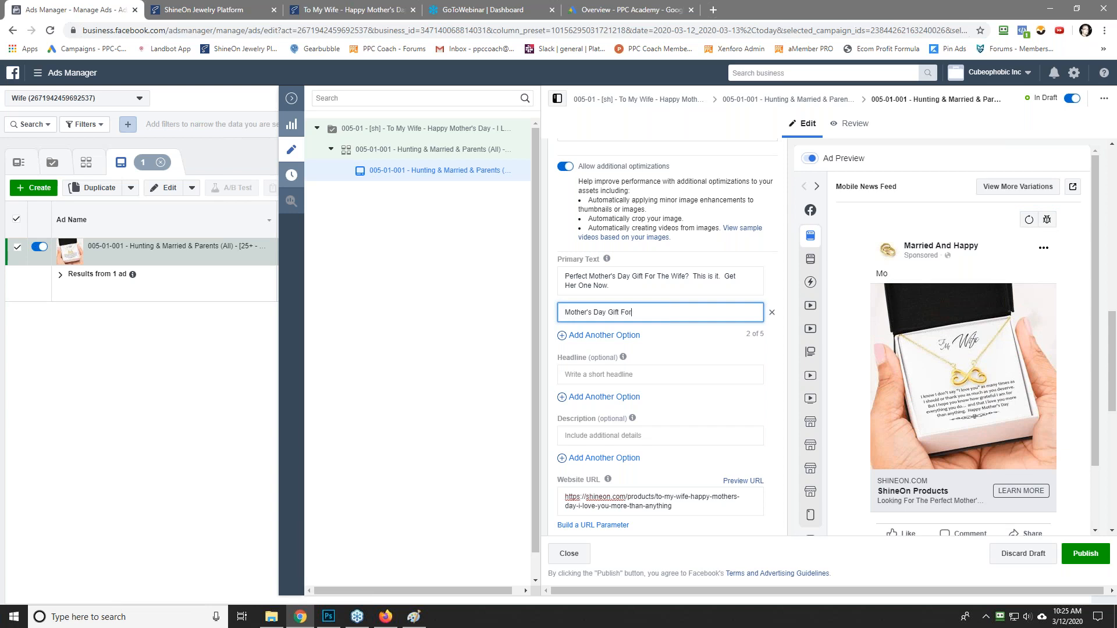
{"action": "type", "text": " Your Wife"}
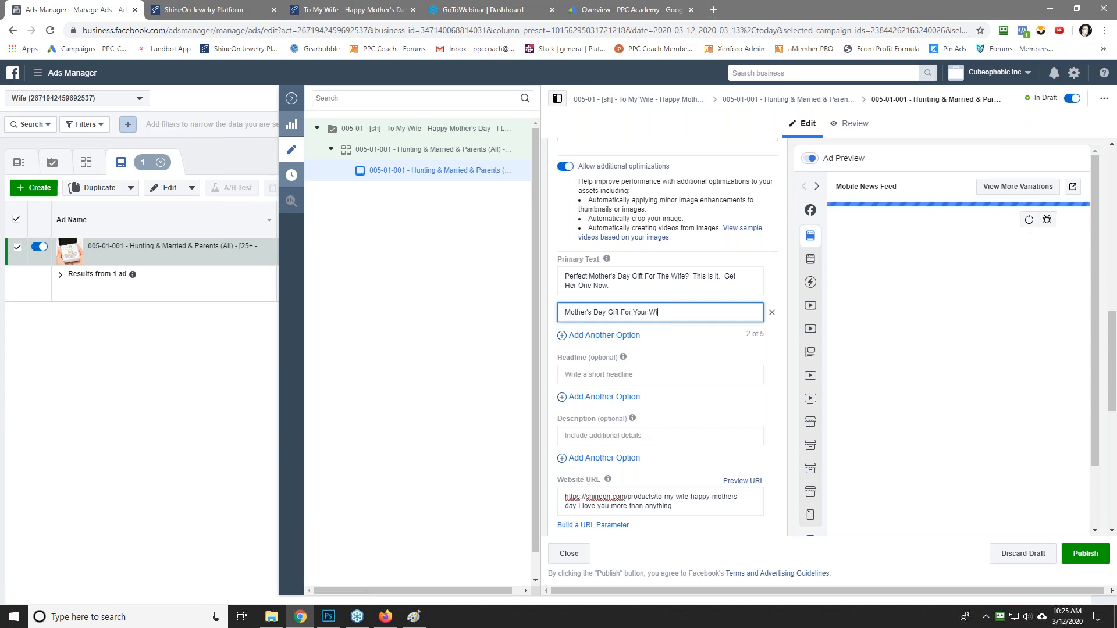
{"action": "key", "text": "BackSpace"}
{"action": "key", "text": "BackSpace"}
{"action": "key", "text": "BackSpace"}
{"action": "key", "text": "BackSpace"}
{"action": "key", "text": "BackSpace"}
{"action": "key", "text": "BackSpace"}
{"action": "key", "text": "BackSpace"}
{"action": "key", "text": "BackSpace"}
{"action": "key", "text": "BackSpace"}
{"action": "type", "text": "The Wife?"}
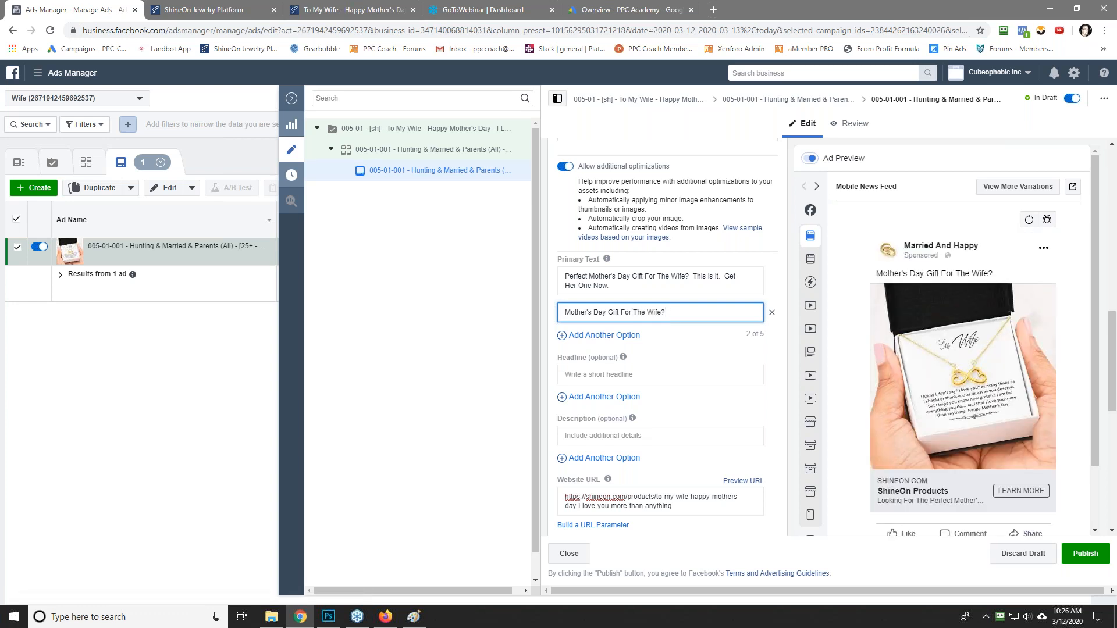
Step: Continue the second primary text with "This beautiful gift box, necklace and message card says it all. Get her one now and make her day."
{"action": "type", "text": "This beautiful gift box, necklace and message card says it all"}
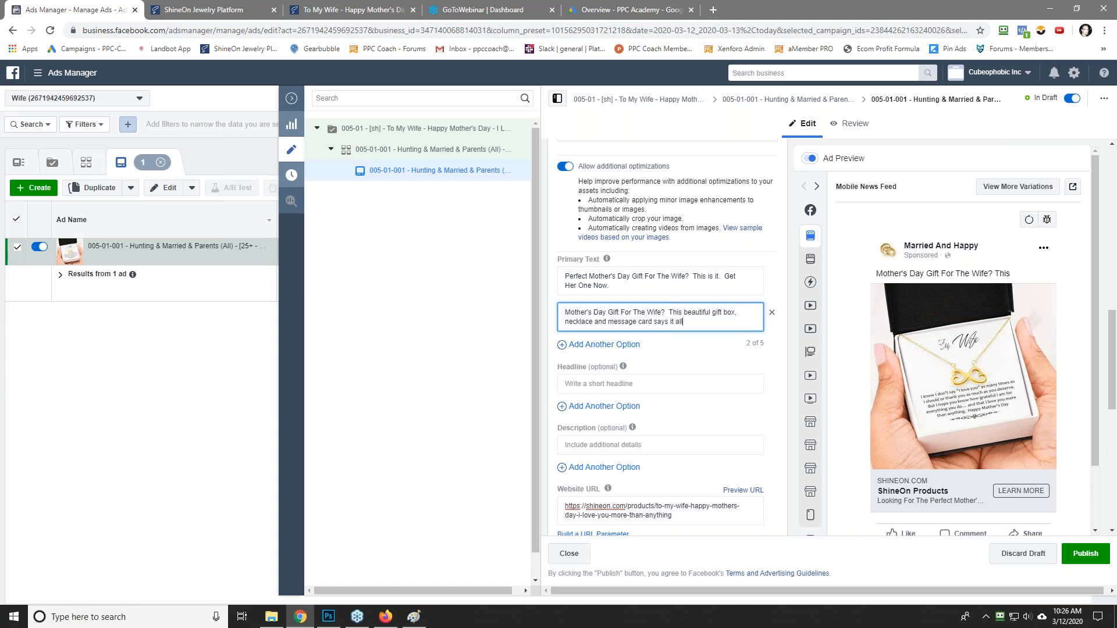
{"action": "type", "text": ".  Get her one now and make her day."}
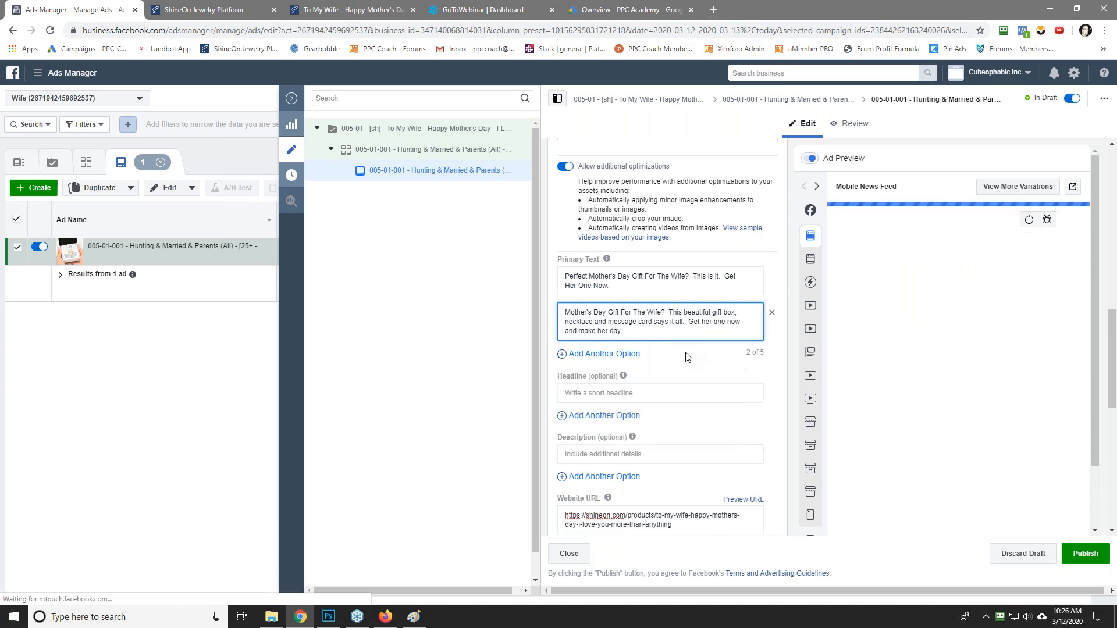
{"action": "left_click", "coordinate": [663, 285]}
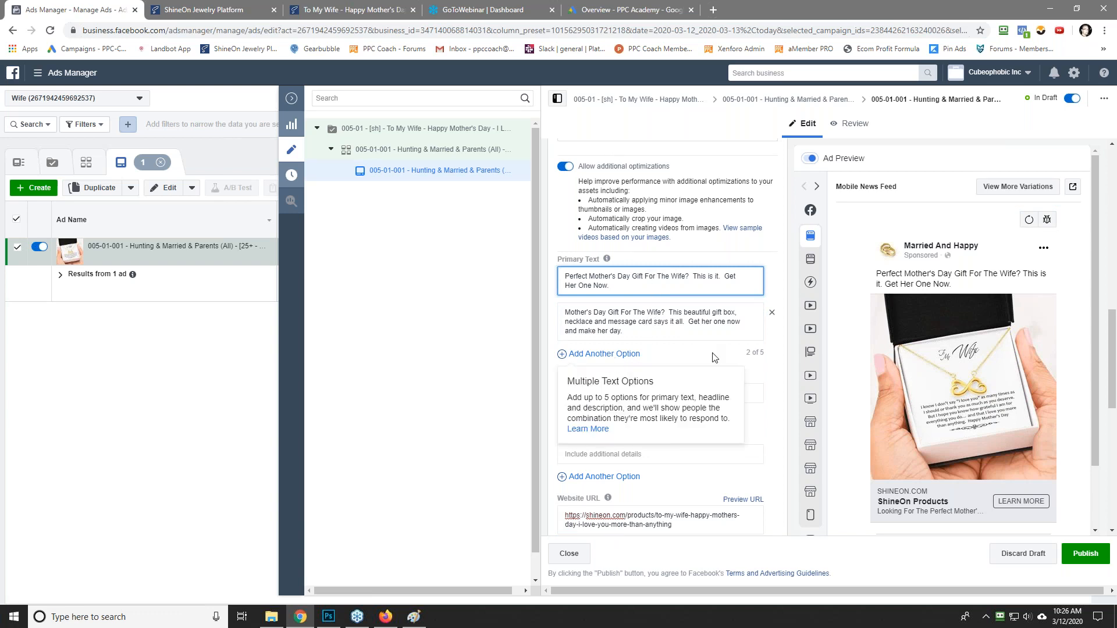
Step: Add two headline options, "Click Here For Details" and "Click Here For Pricing"
{"action": "left_click", "coordinate": [668, 394]}
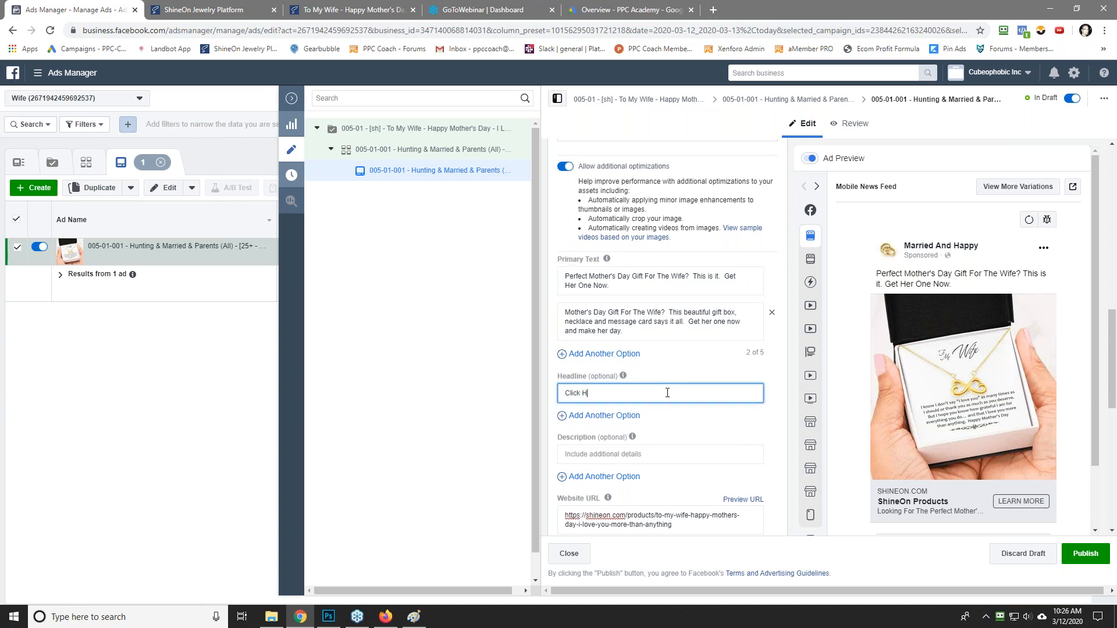
{"action": "type", "text": "Click Here For Details"}
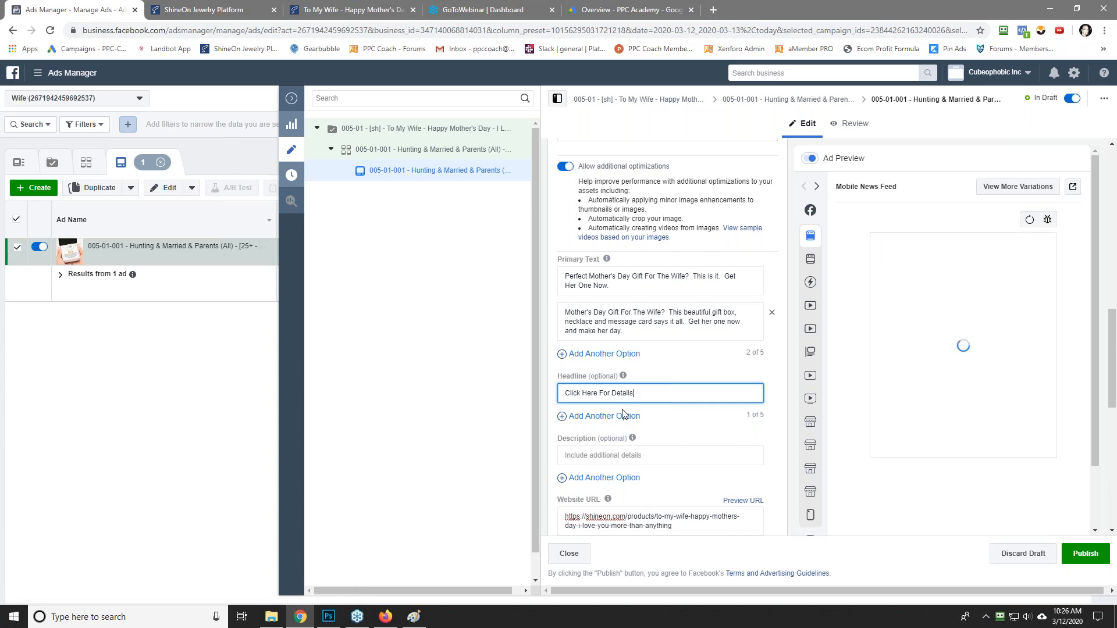
{"action": "left_click", "coordinate": [604, 416]}
{"action": "type", "text": "Click Here For Pricing"}
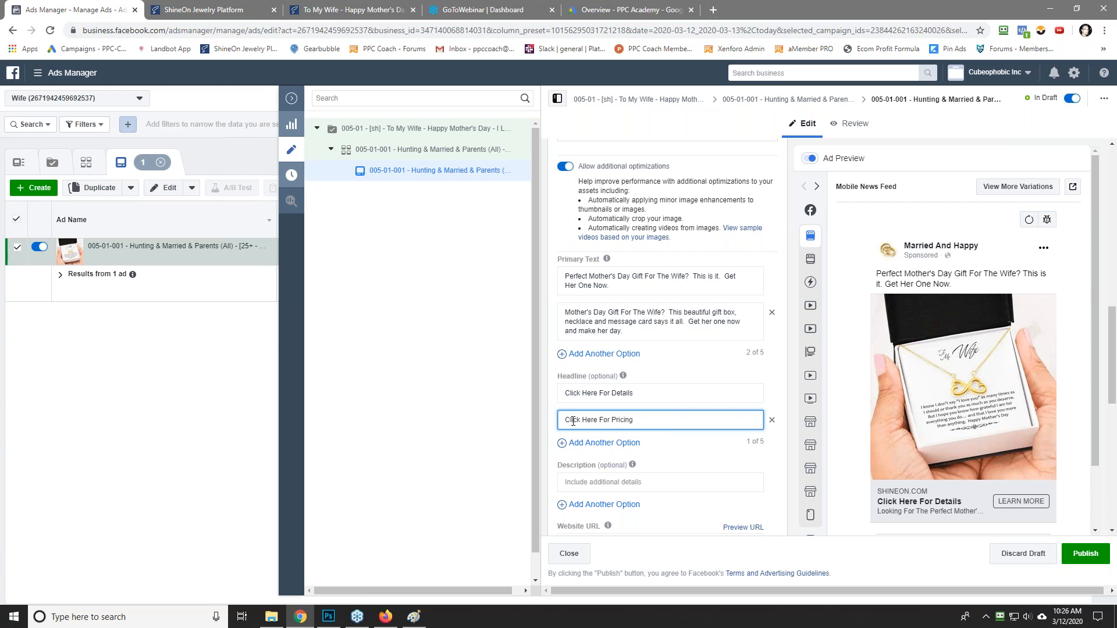
{"action": "left_click", "coordinate": [675, 445]}
Step: Add two description options, "She Will Love This" and "Get Her One Now"
{"action": "left_click", "coordinate": [603, 480]}
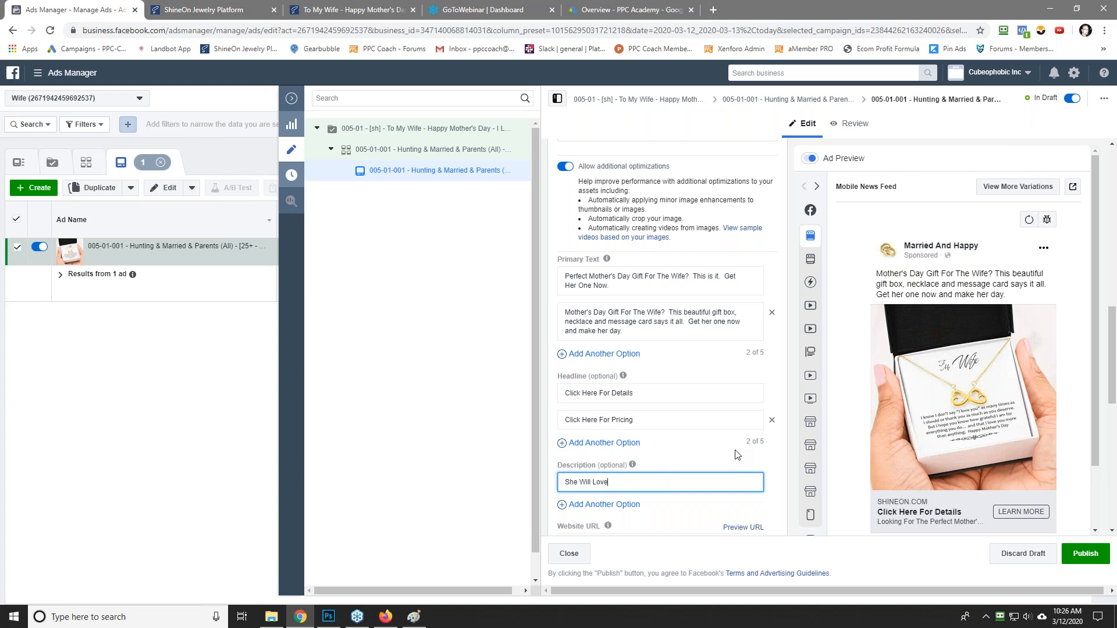
{"action": "left_click", "coordinate": [604, 505]}
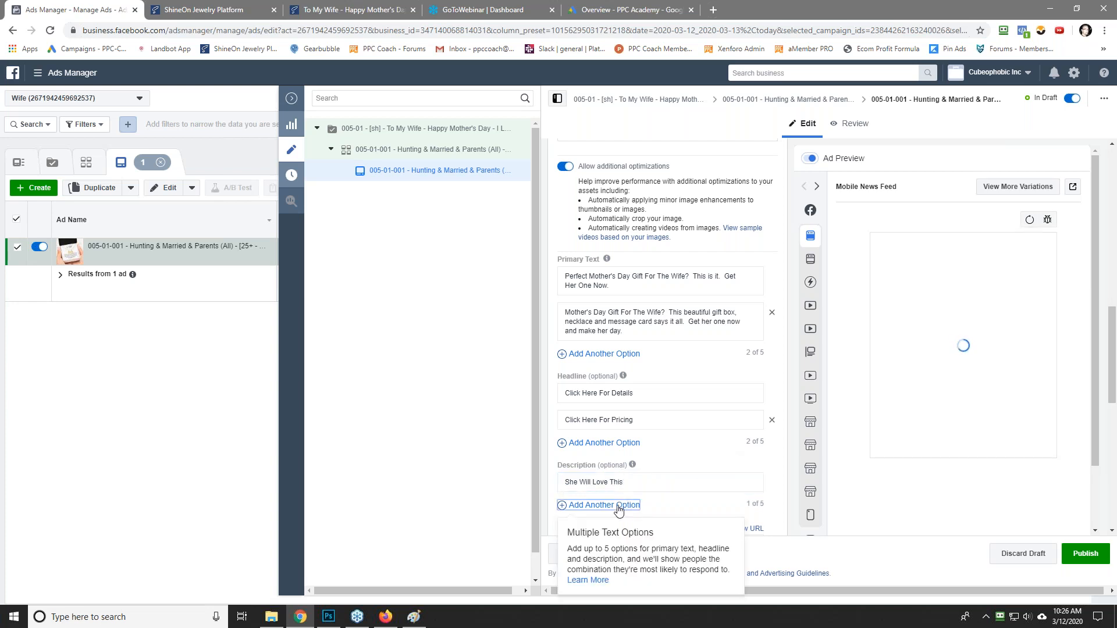
{"action": "scroll", "coordinate": [672, 400], "scroll_direction": "down", "scroll_amount": 2}
{"action": "left_click", "coordinate": [584, 372]}
{"action": "type", "text": "Get Her One Now"}
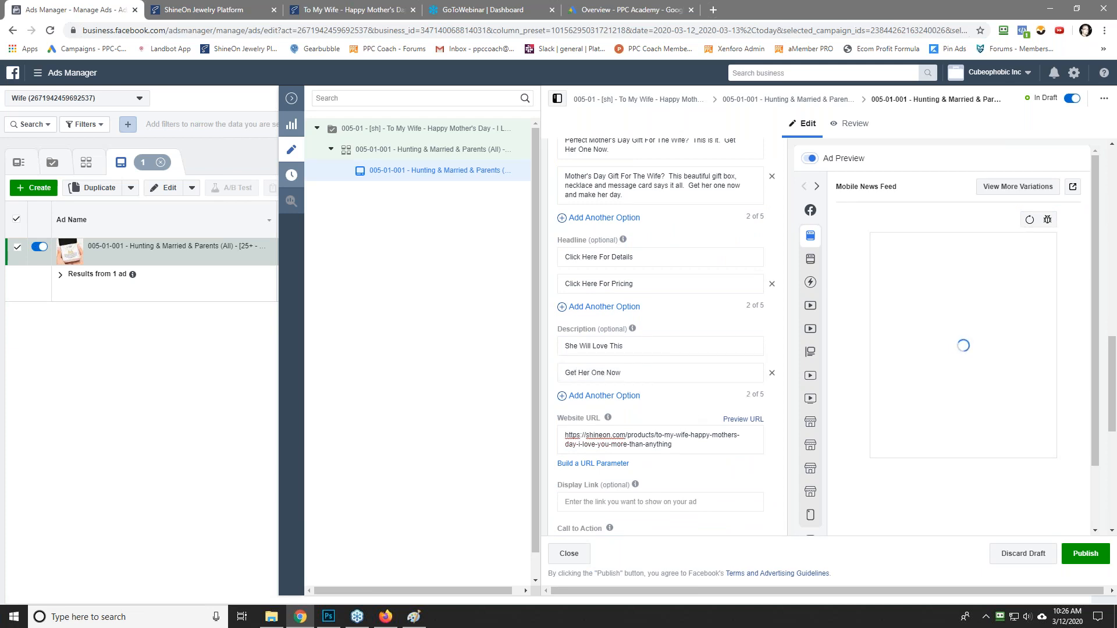
Step: Add a second call-to-action option set to Shop Now alongside Learn More
{"action": "scroll", "coordinate": [695, 406], "scroll_direction": "down", "scroll_amount": 4}
{"action": "scroll", "coordinate": [707, 403], "scroll_direction": "down", "scroll_amount": 1}
{"action": "scroll", "coordinate": [707, 400], "scroll_direction": "up", "scroll_amount": 1}
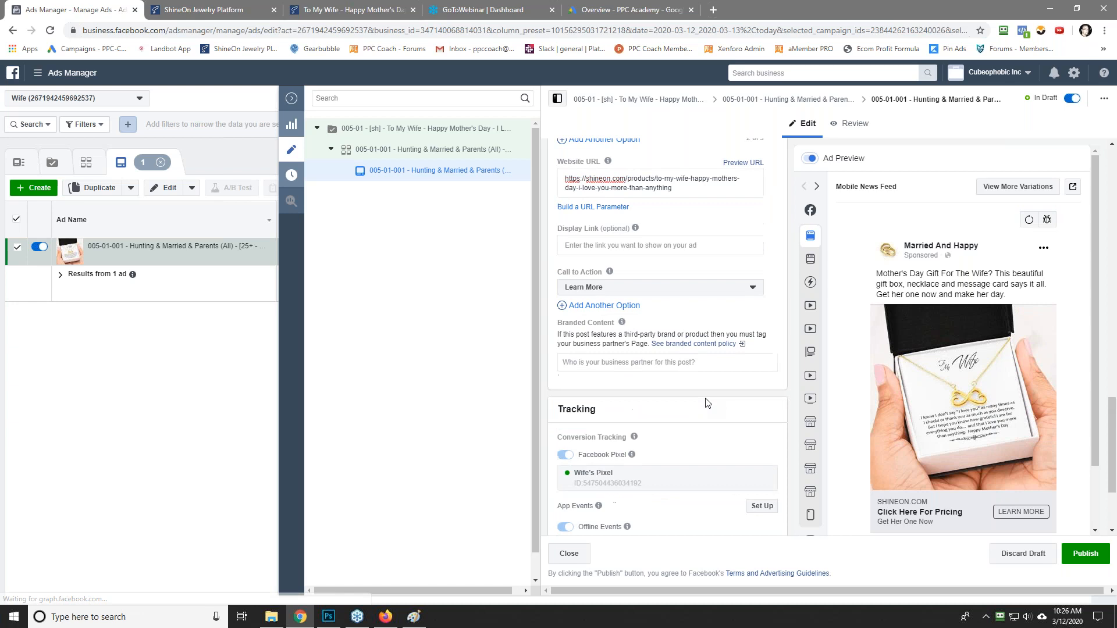
{"action": "left_click", "coordinate": [602, 306]}
{"action": "left_click", "coordinate": [698, 309]}
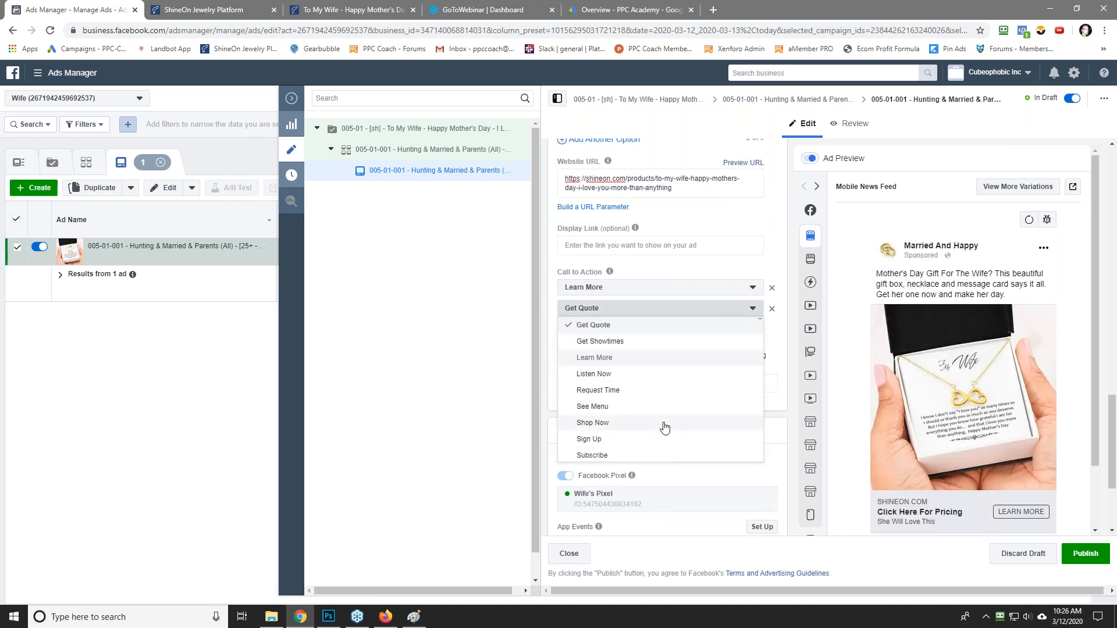
{"action": "left_click", "coordinate": [629, 423]}
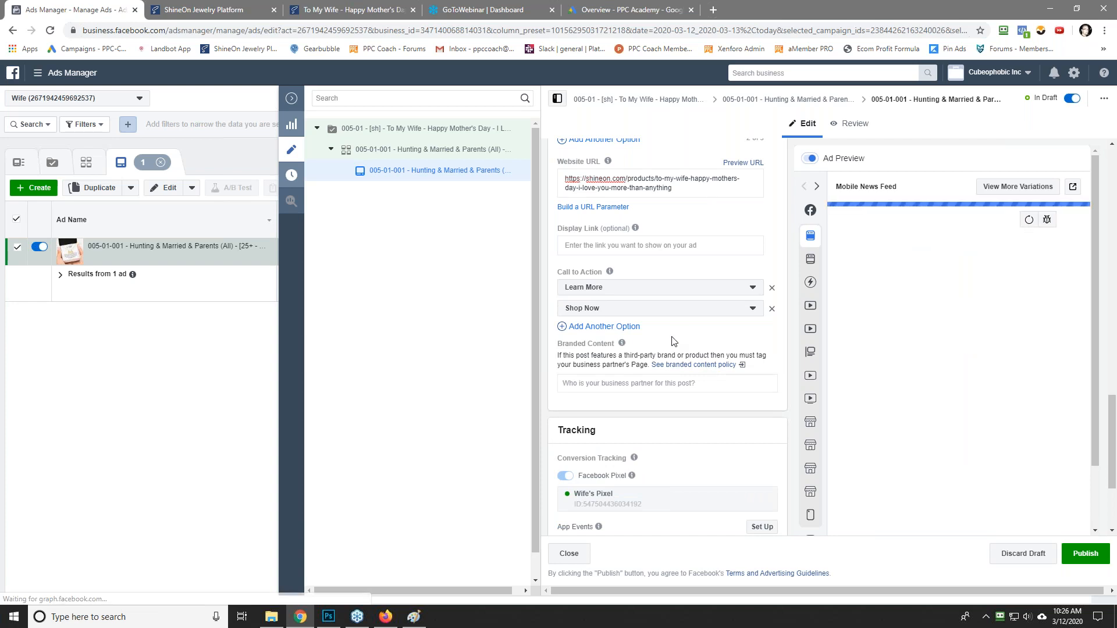
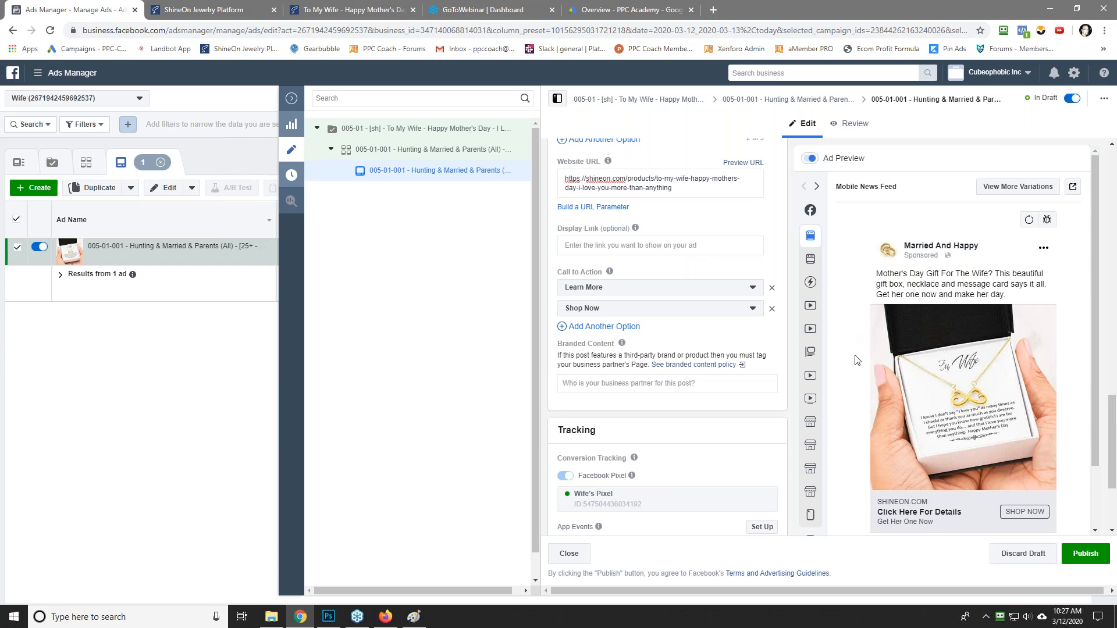
{"action": "left_click_drag", "start_coordinate": [1095, 434], "coordinate": [1099, 367]}
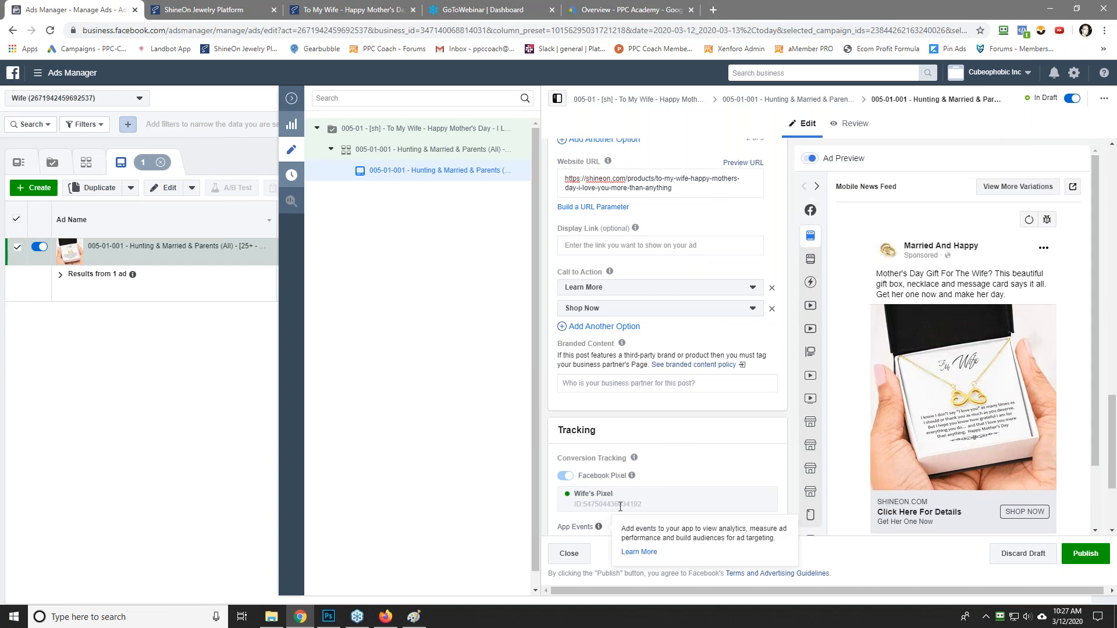
Step: Duplicate the 005-01-001 Hunting & Married & Parents ad set within the campaign
{"action": "left_click", "coordinate": [394, 155]}
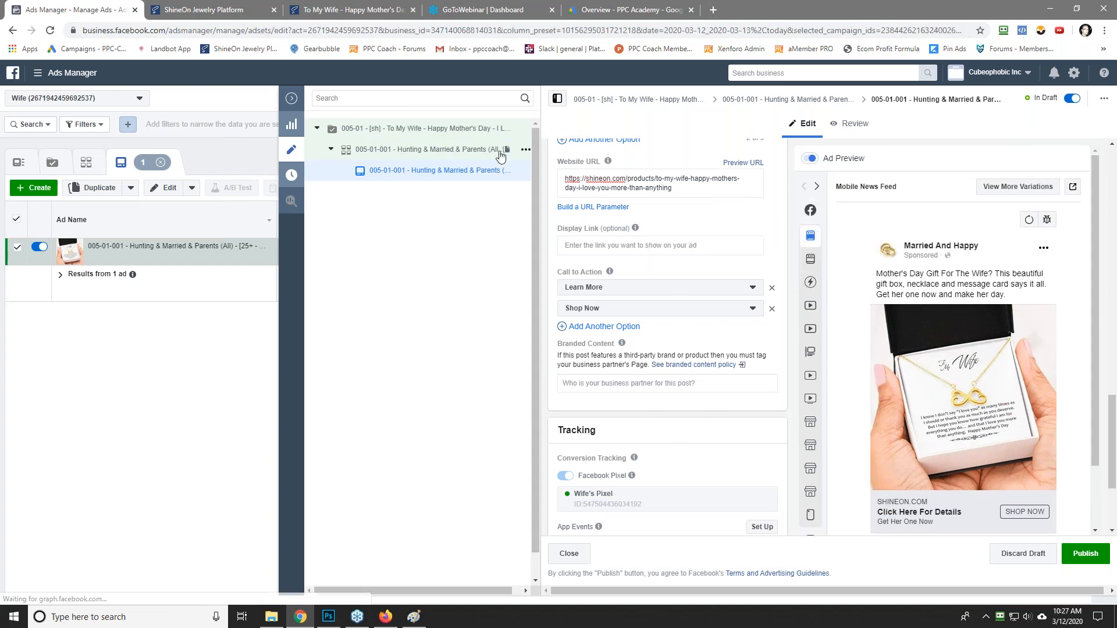
{"action": "left_click", "coordinate": [526, 150]}
{"action": "left_click", "coordinate": [572, 154]}
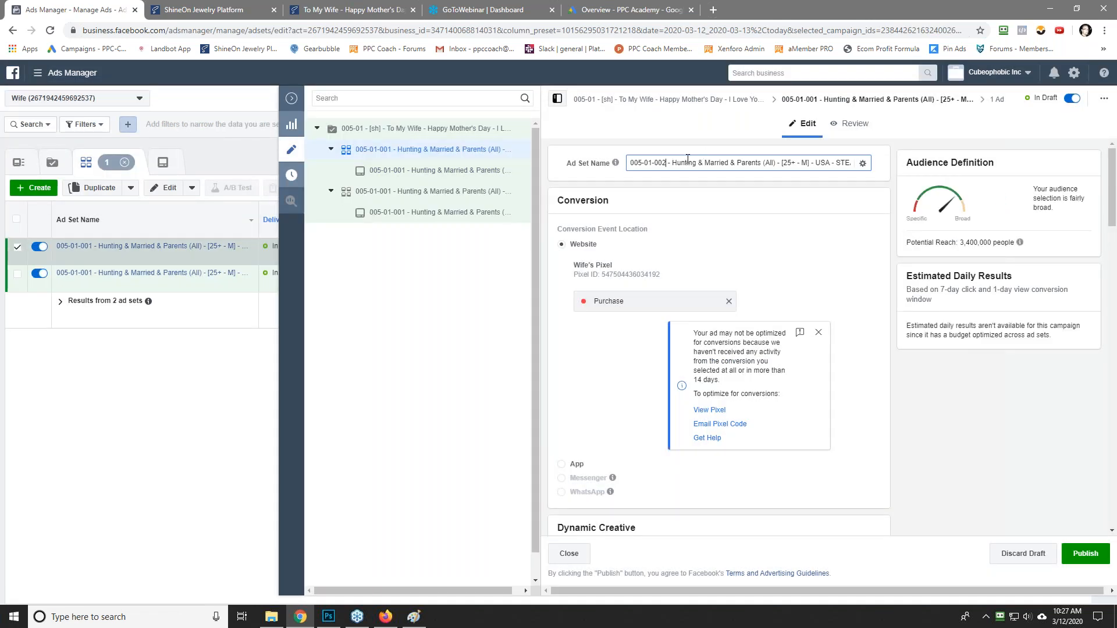
Step: Rename the duplicated ad set "005-01-002 - Fishing & Married & Parents (All) - [25+ - M] - USA - STEADY - Mar 12/20" and copy the name
{"action": "double_click", "coordinate": [685, 162]}
{"action": "type", "text": "Fishing"}
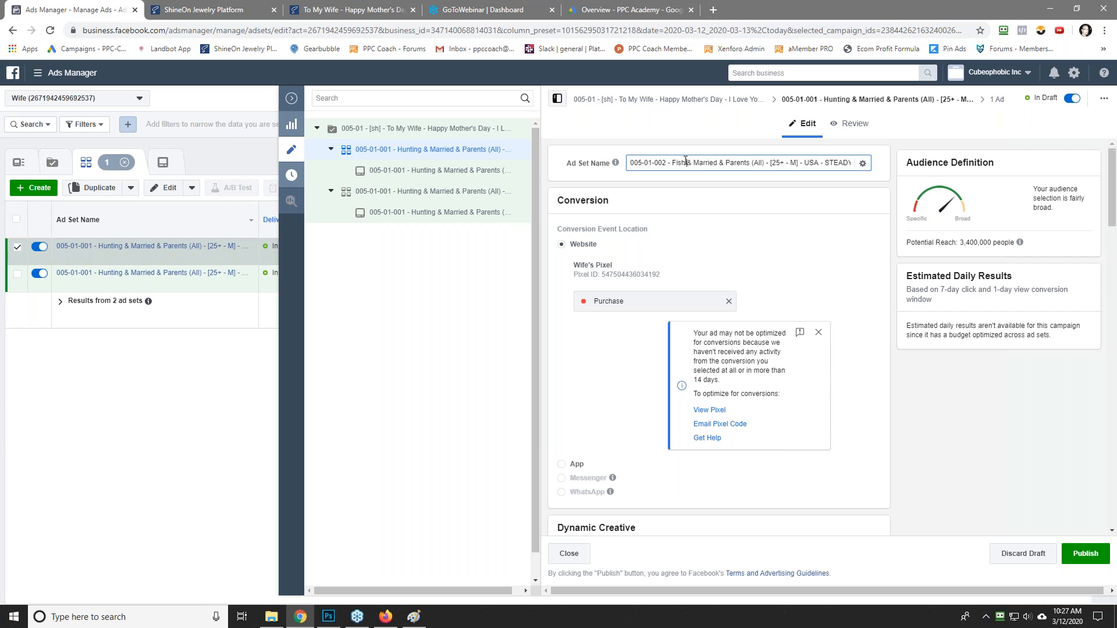
{"action": "key", "text": "End"}
{"action": "key", "text": "BackSpace"}
{"action": "key", "text": "BackSpace"}
{"action": "key", "text": "BackSpace"}
{"action": "key", "text": "BackSpace"}
{"action": "key", "text": "BackSpace"}
{"action": "key", "text": "BackSpace"}
{"action": "key", "text": "BackSpace"}
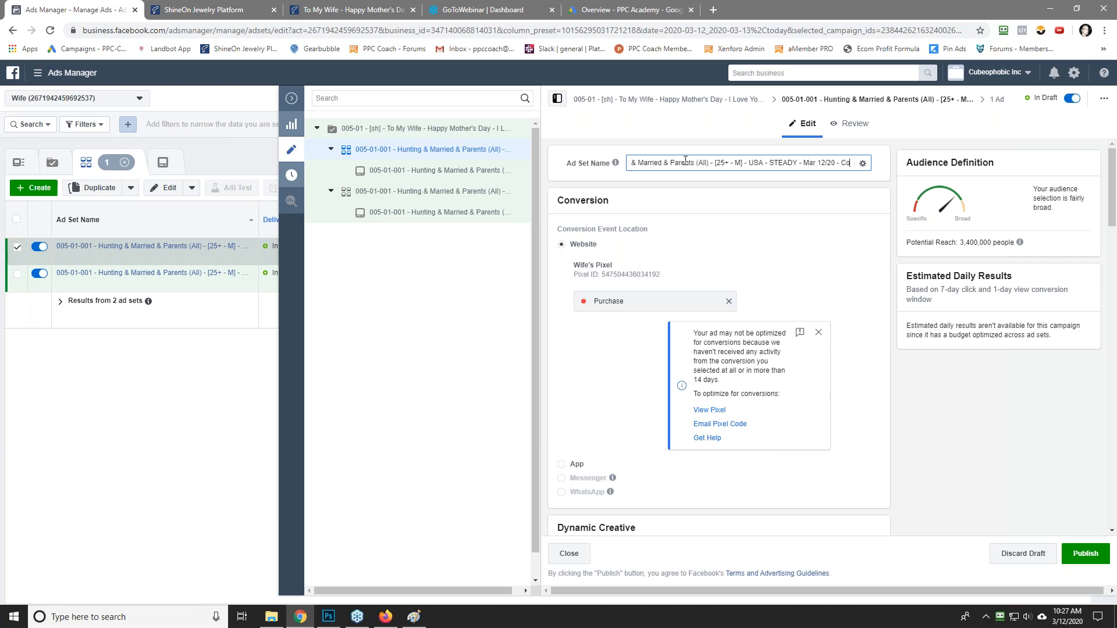
{"action": "key", "text": "ctrl+a"}
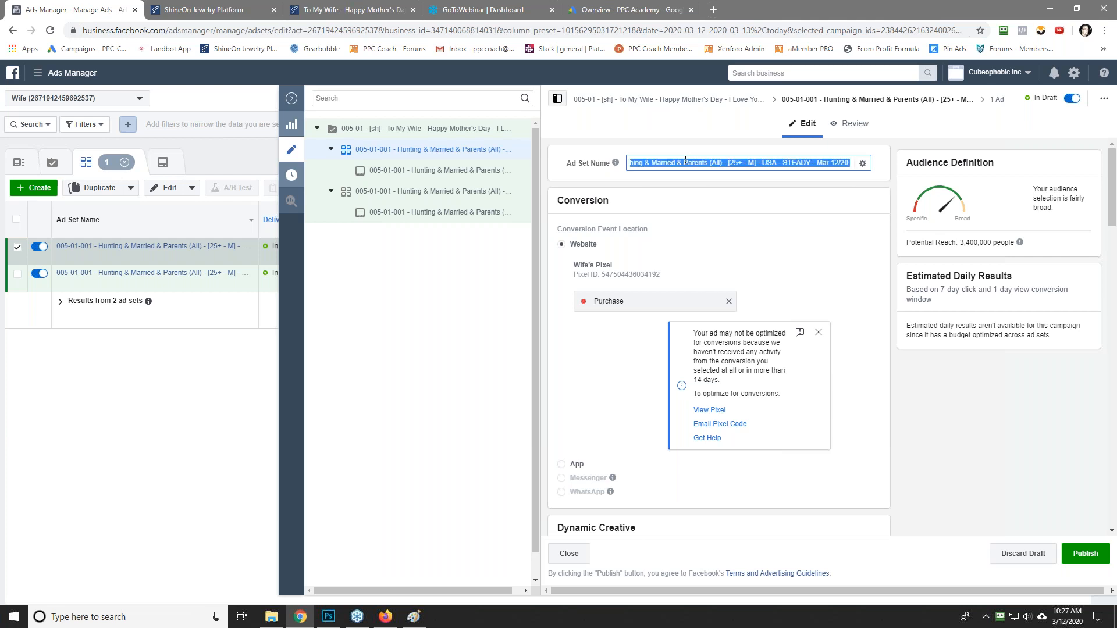
{"action": "left_click", "coordinate": [691, 211]}
Step: Replace the Hunting interest with Fishing in the 005-01-002 ad set's detailed targeting
{"action": "scroll", "coordinate": [609, 317], "scroll_direction": "down", "scroll_amount": 15}
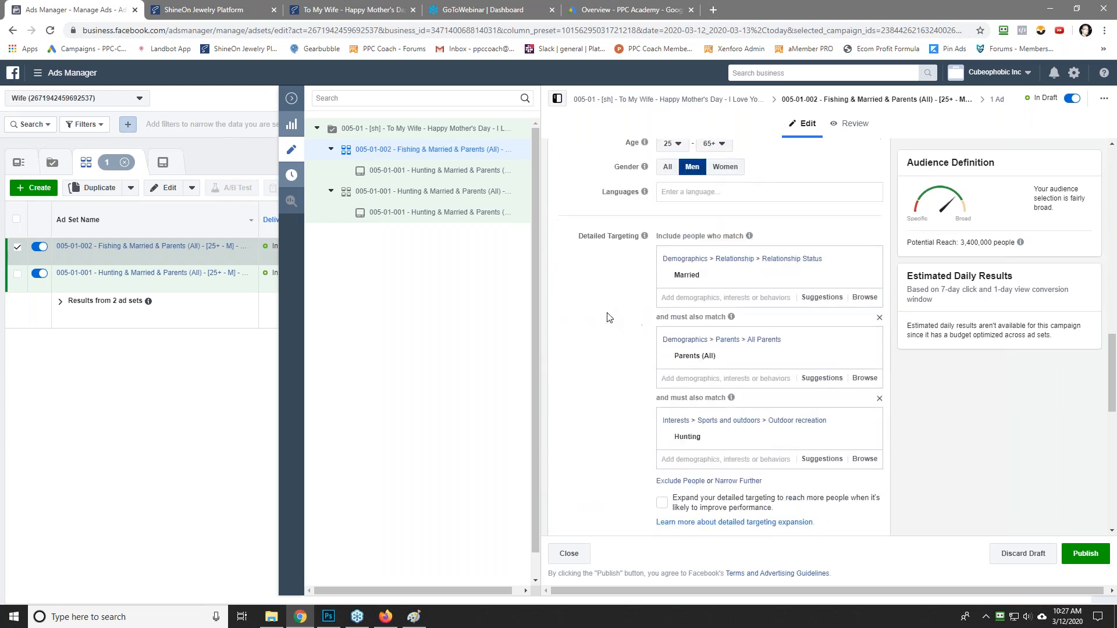
{"action": "left_click", "coordinate": [822, 459]}
{"action": "left_click", "coordinate": [687, 479]}
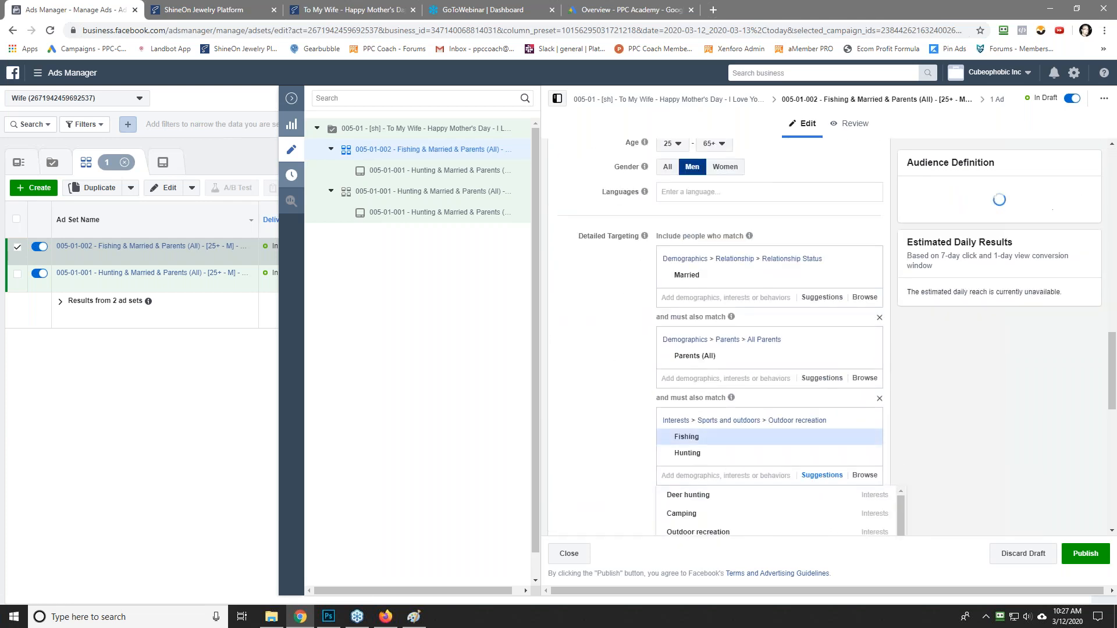
{"action": "left_click", "coordinate": [874, 453]}
{"action": "left_click", "coordinate": [595, 409]}
Step: Give the ad in the 005-01-002 Fishing ad set the same name as its ad set, and duplicate that ad set
{"action": "scroll", "coordinate": [595, 409], "scroll_direction": "up", "scroll_amount": 15}
{"action": "left_click", "coordinate": [416, 172]}
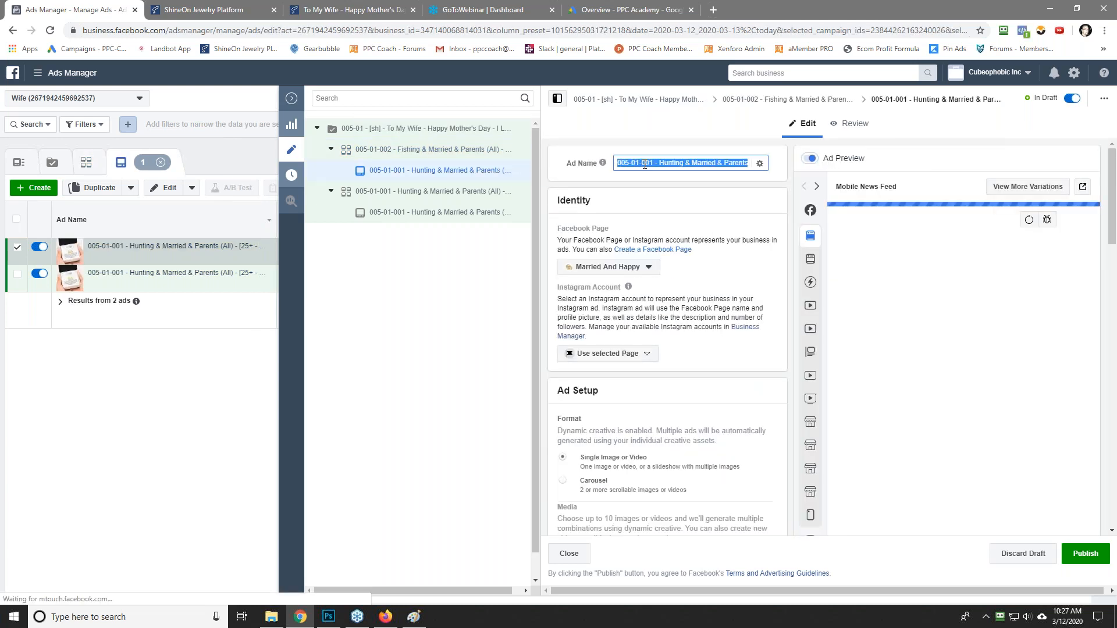
{"action": "left_click", "coordinate": [403, 151]}
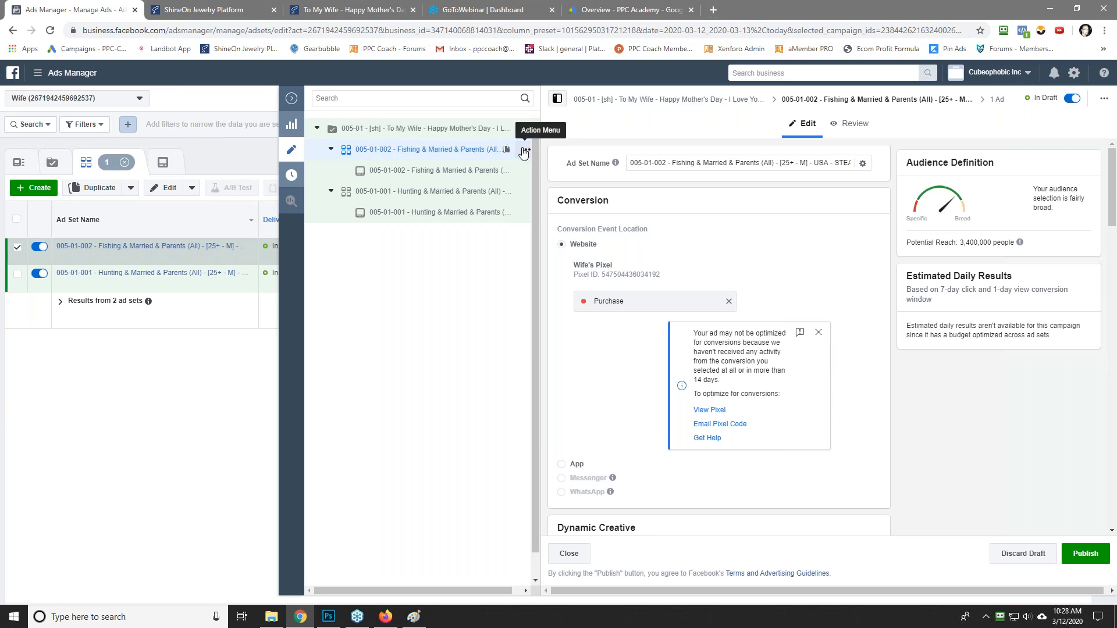
{"action": "left_click", "coordinate": [524, 151]}
{"action": "left_click", "coordinate": [563, 153]}
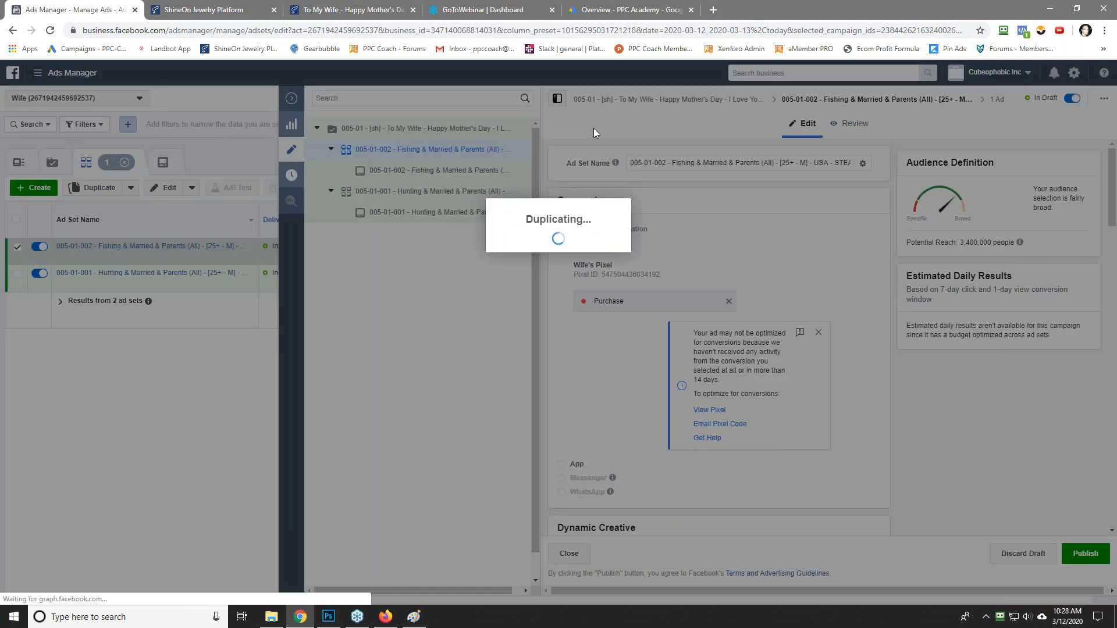
Step: Replace the Fishing interest with Outdoor enthusiast in the duplicated ad set's detailed targeting
{"action": "scroll", "coordinate": [603, 349], "scroll_direction": "down", "scroll_amount": 2}
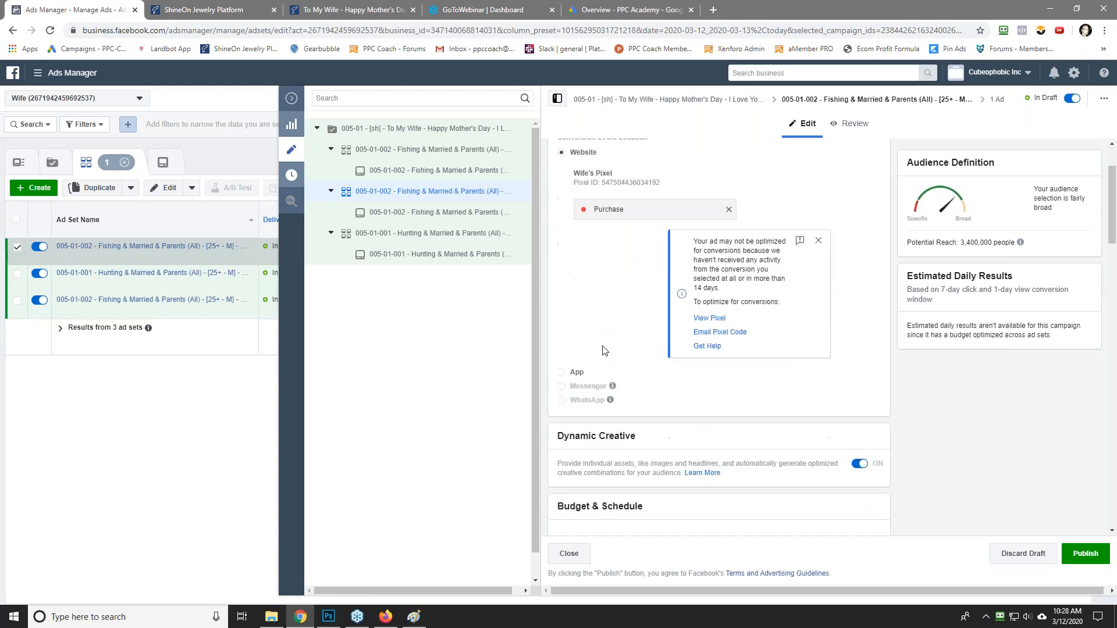
{"action": "scroll", "coordinate": [604, 350], "scroll_direction": "down", "scroll_amount": 15}
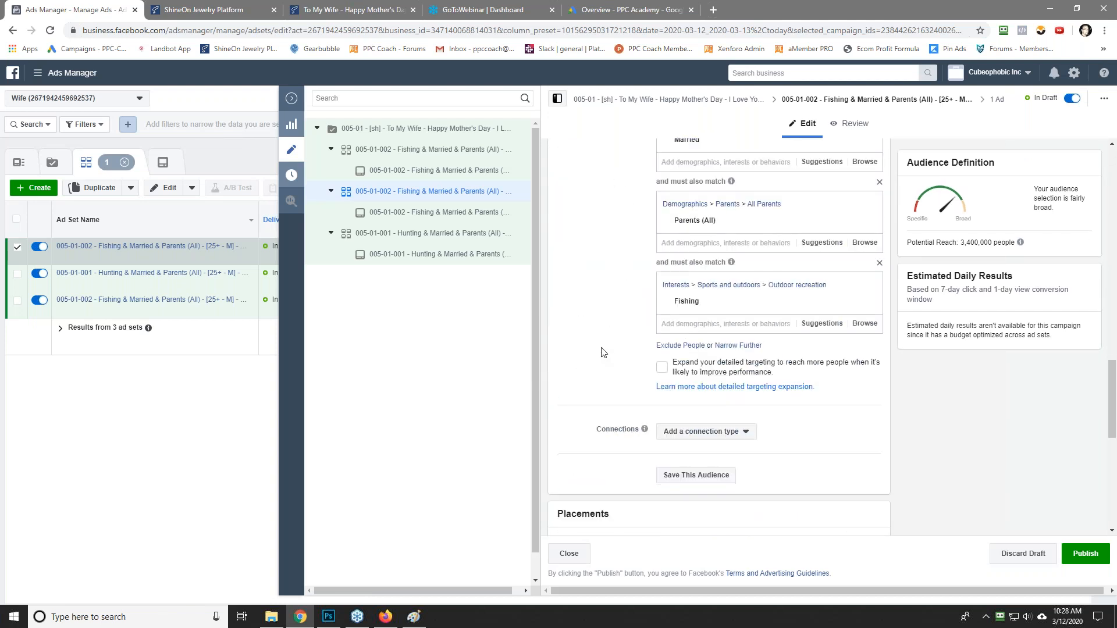
{"action": "left_click", "coordinate": [821, 324]}
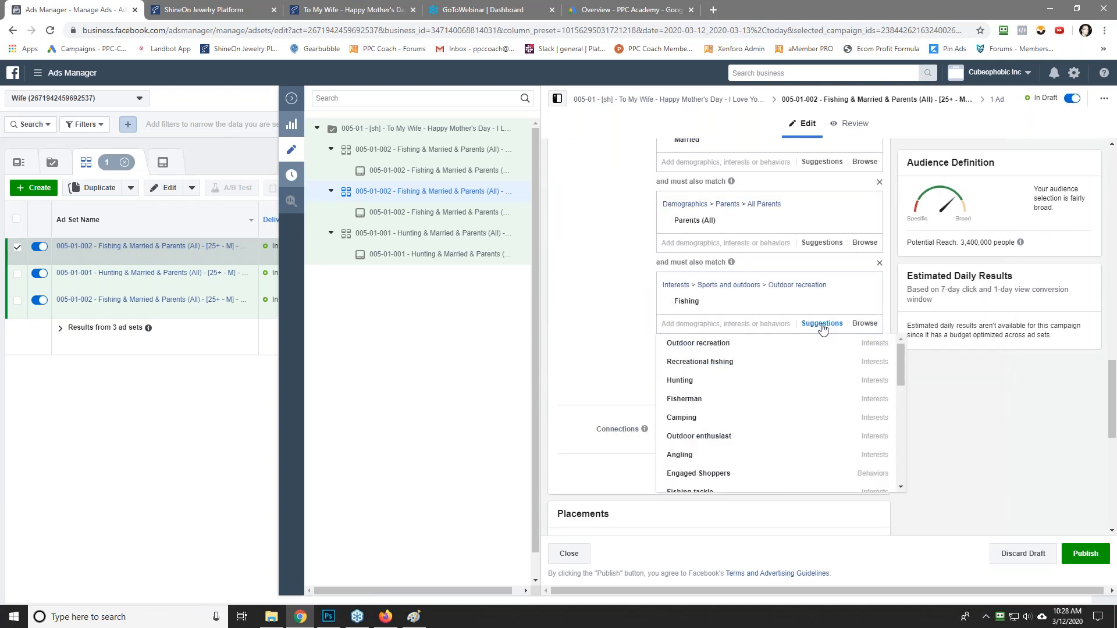
{"action": "left_click", "coordinate": [779, 438]}
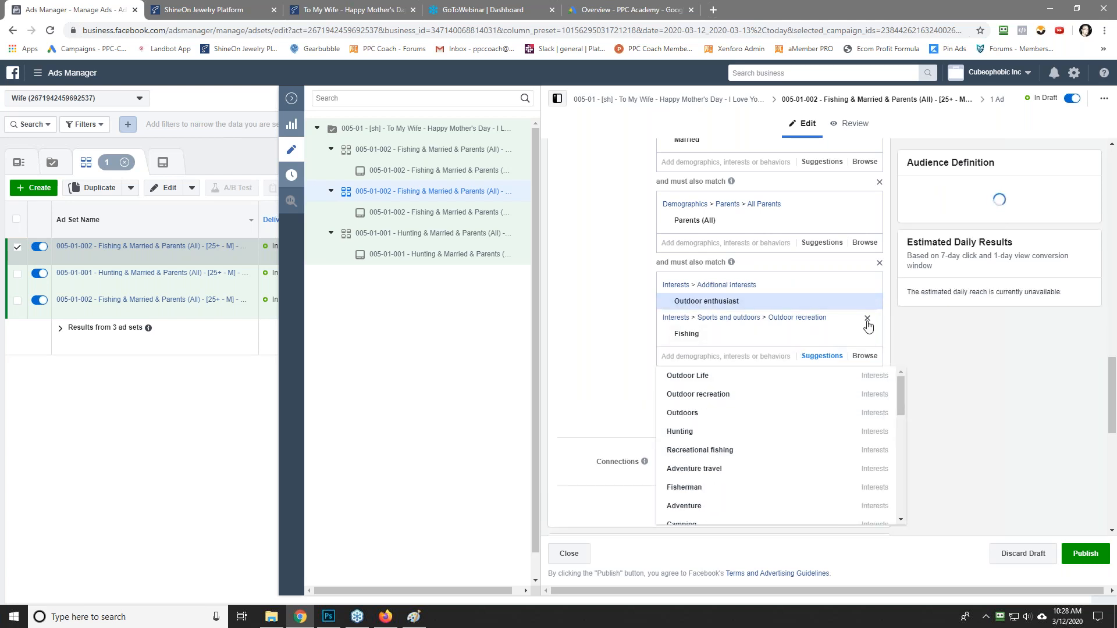
{"action": "left_click", "coordinate": [868, 319]}
Step: Rename the duplicated ad set to start with "005-01-003 - Outdoor enthusiast & Married & Parents (All)", remove the copy suffix, and copy the full name
{"action": "left_click_drag", "start_coordinate": [674, 302], "coordinate": [740, 302]}
{"action": "right_click", "coordinate": [696, 303]}
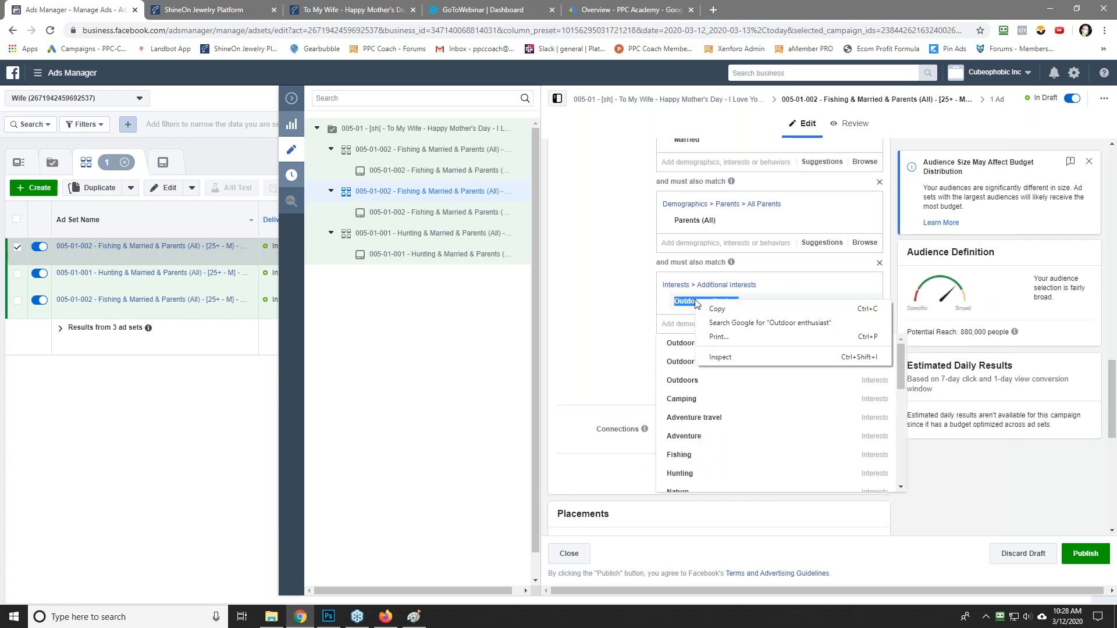
{"action": "left_click", "coordinate": [717, 309]}
{"action": "scroll", "coordinate": [694, 173], "scroll_direction": "up", "scroll_amount": 10}
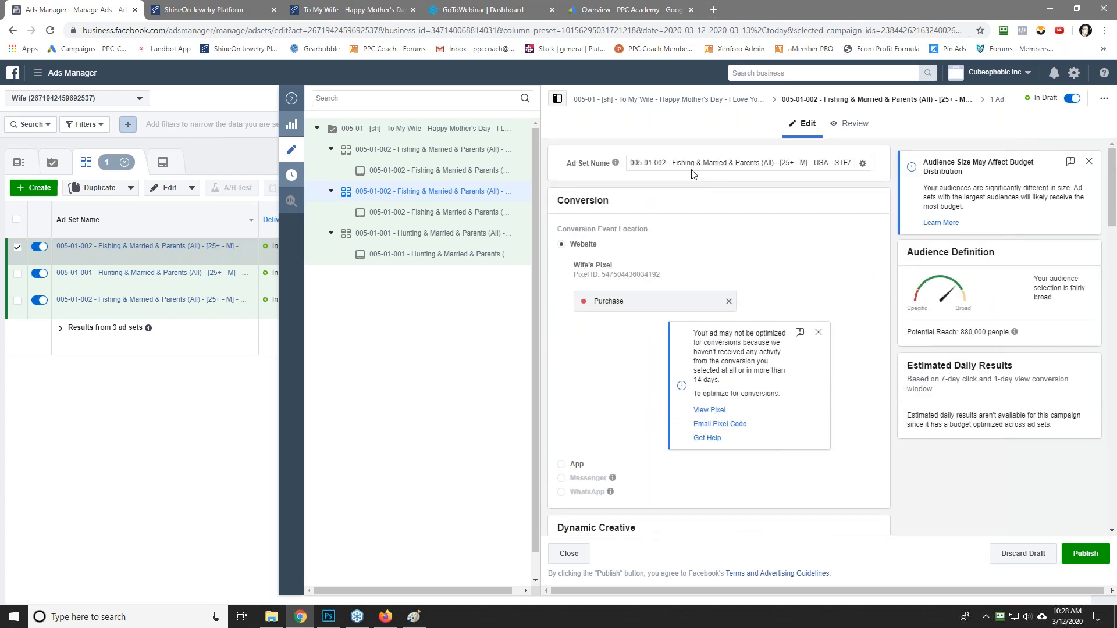
{"action": "double_click", "coordinate": [676, 162]}
{"action": "right_click", "coordinate": [678, 162]}
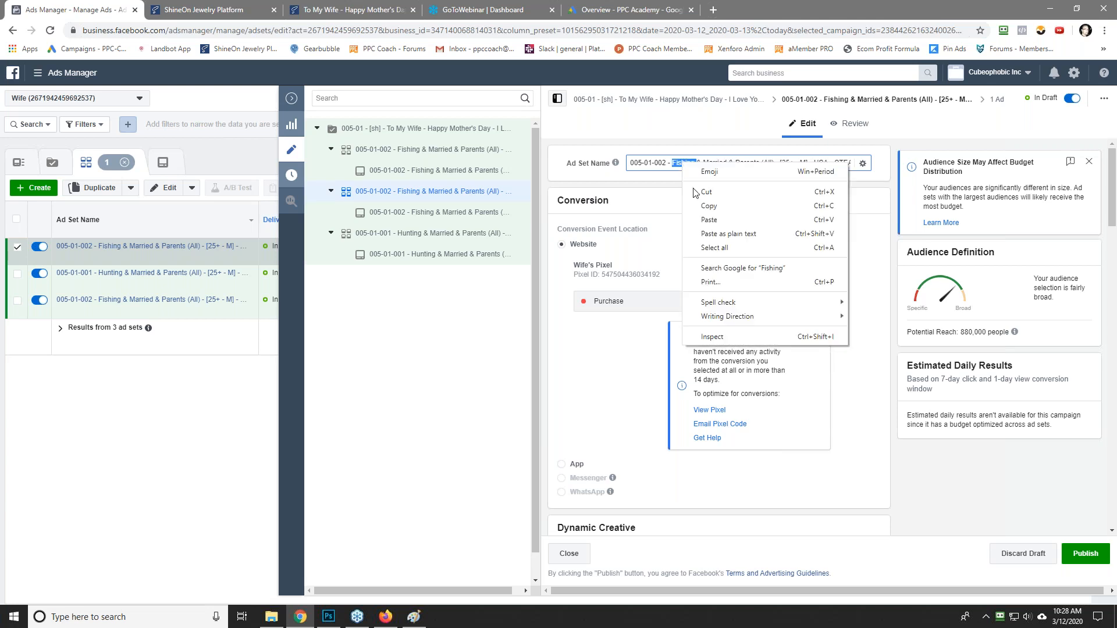
{"action": "left_click", "coordinate": [711, 221]}
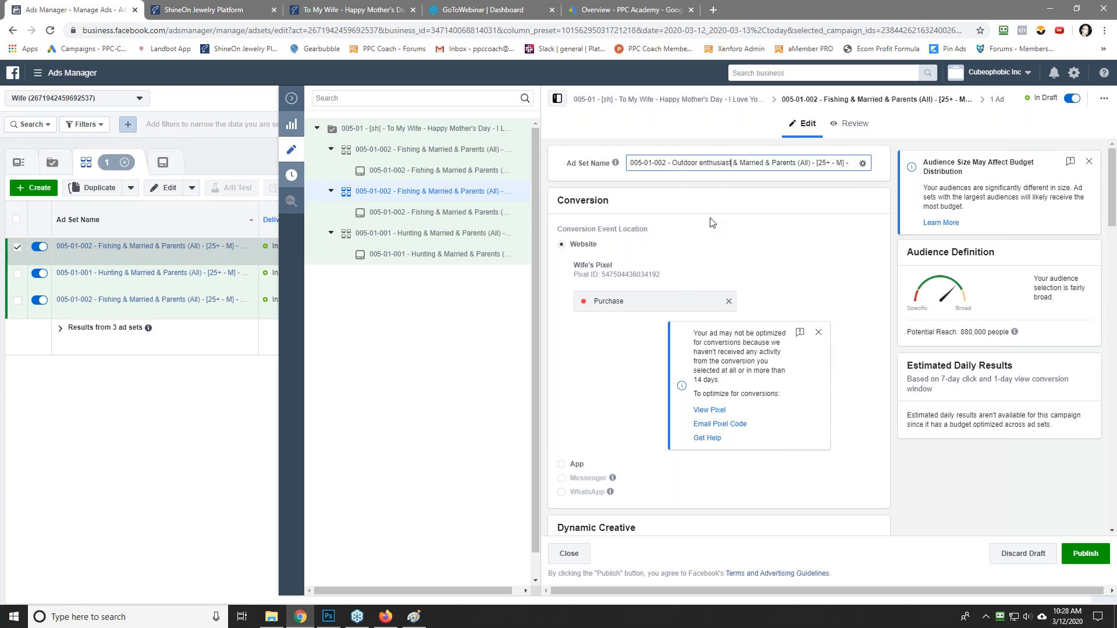
{"action": "key", "text": "Delete"}
{"action": "type", "text": "3"}
{"action": "key", "text": "End"}
{"action": "key", "text": "BackSpace"}
{"action": "key", "text": "BackSpace"}
{"action": "key", "text": "BackSpace"}
{"action": "key", "text": "BackSpace"}
{"action": "key", "text": "BackSpace"}
{"action": "key", "text": "BackSpace"}
{"action": "key", "text": "BackSpace"}
{"action": "key", "text": "ctrl+a"}
{"action": "left_click", "coordinate": [710, 223]}
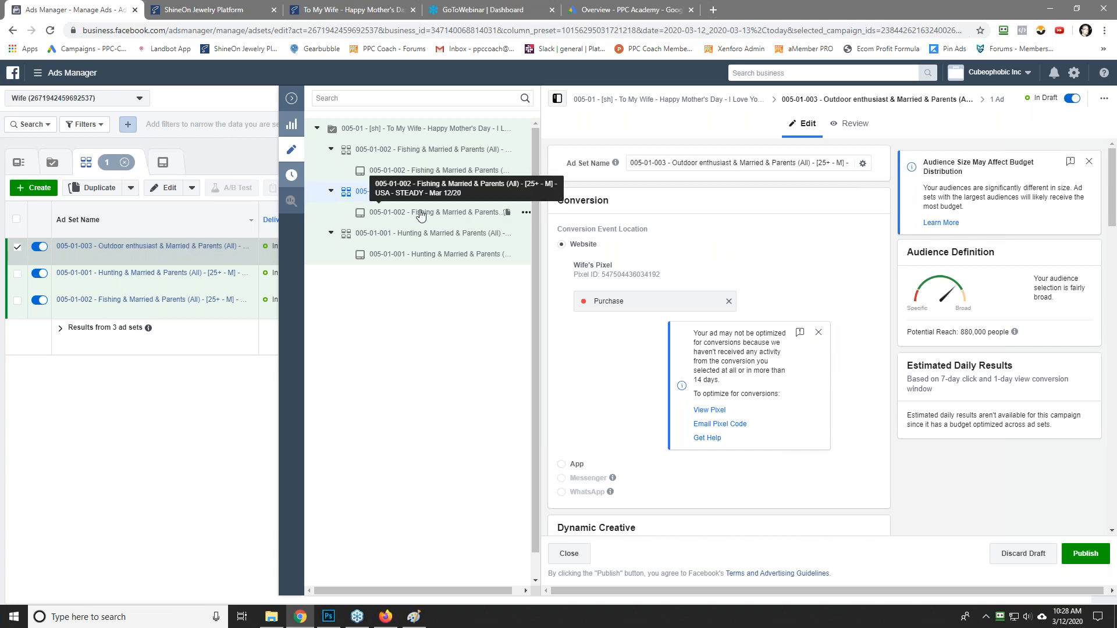
Step: Give the ad in the 005-01-003 Outdoor enthusiast ad set its ad set's name, and duplicate that ad set
{"action": "mouse_move", "coordinate": [1015, 332]}
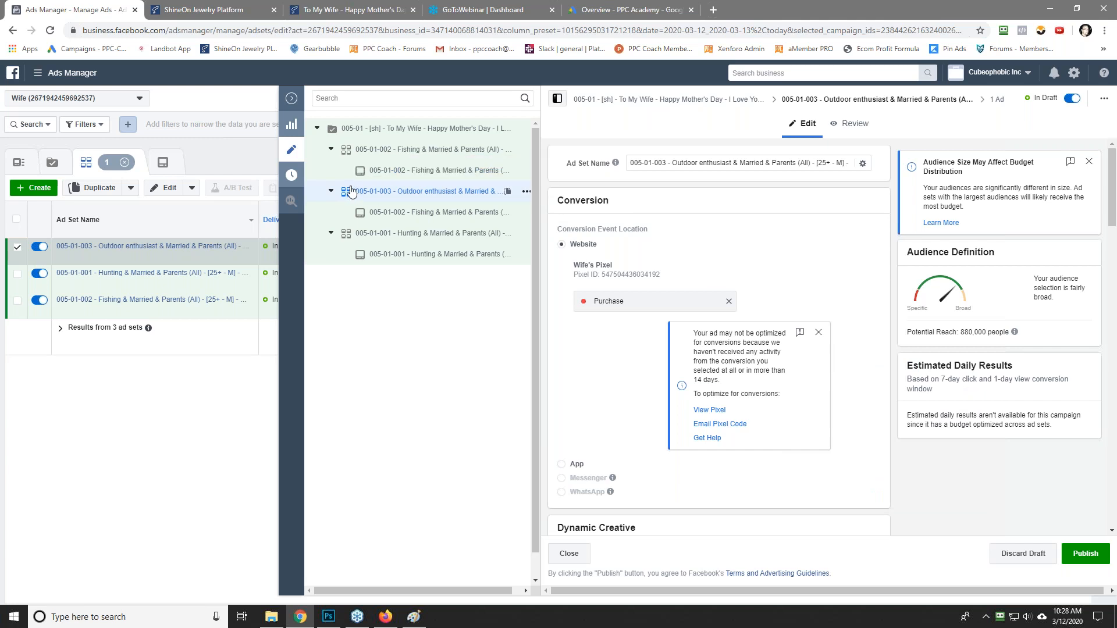
{"action": "left_click", "coordinate": [400, 213]}
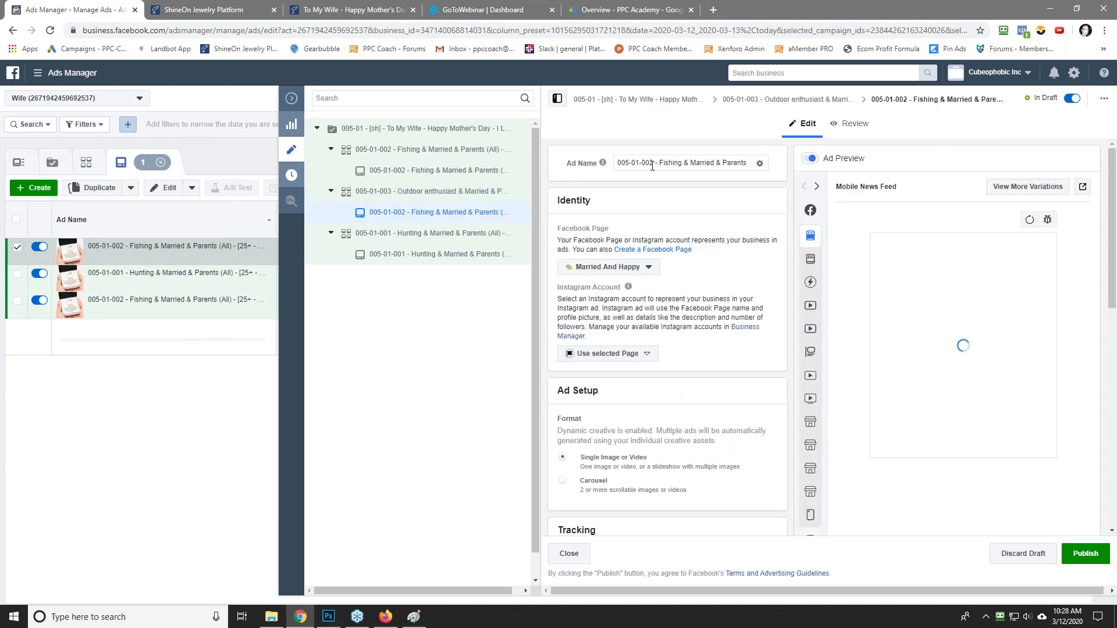
{"action": "left_click", "coordinate": [417, 192]}
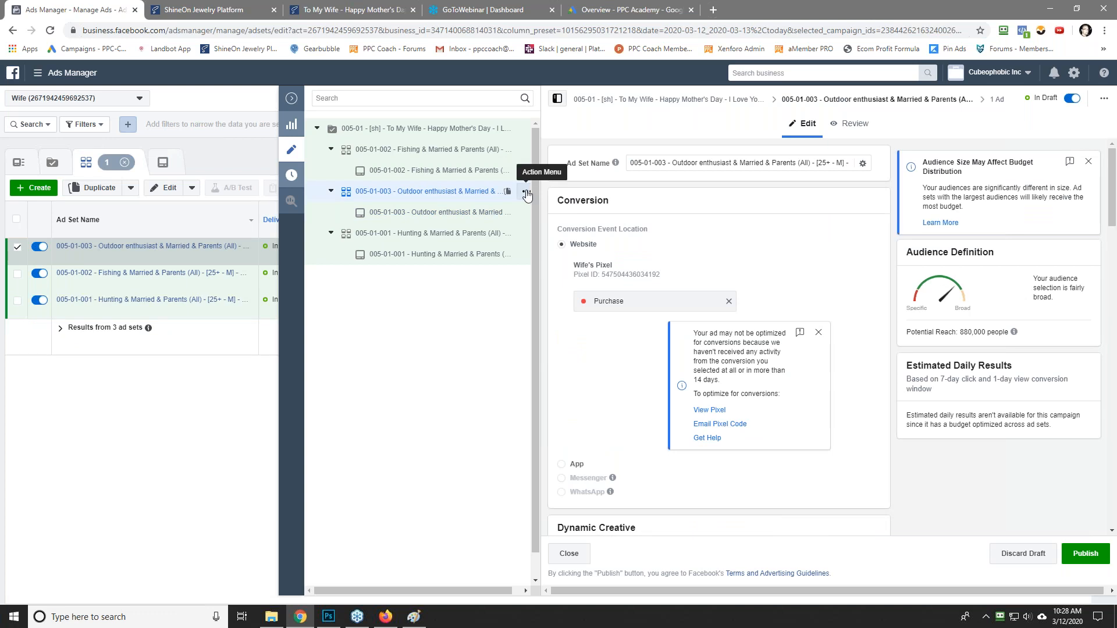
{"action": "left_click", "coordinate": [527, 194]}
{"action": "left_click", "coordinate": [654, 192]}
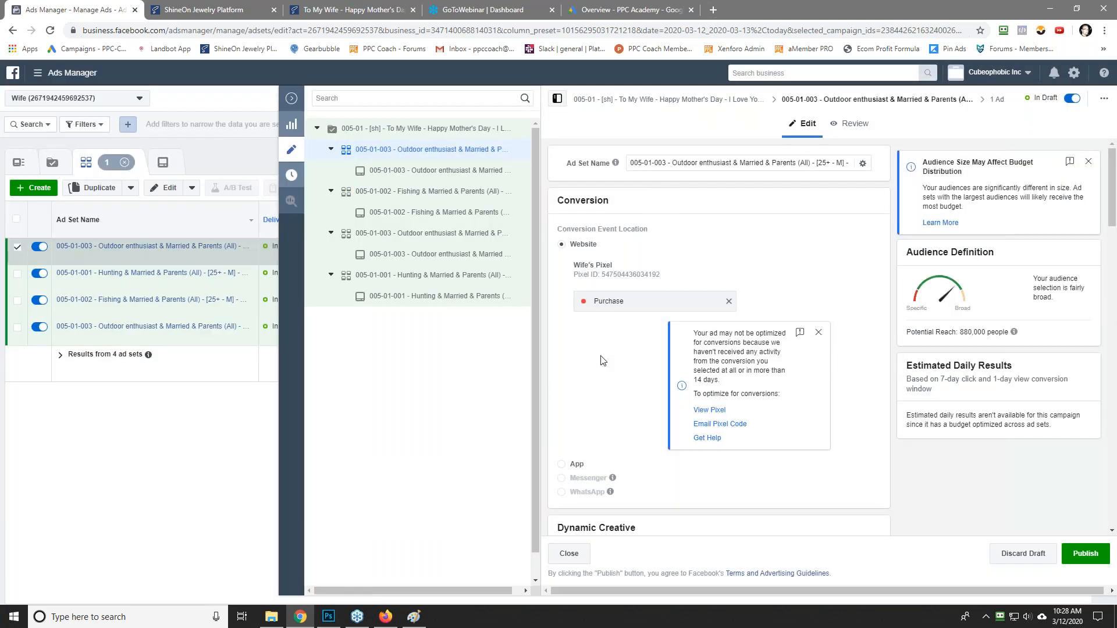
Step: Replace the Outdoor enthusiast interest with Love in the duplicated ad set's detailed targeting
{"action": "scroll", "coordinate": [602, 356], "scroll_direction": "down", "scroll_amount": 2}
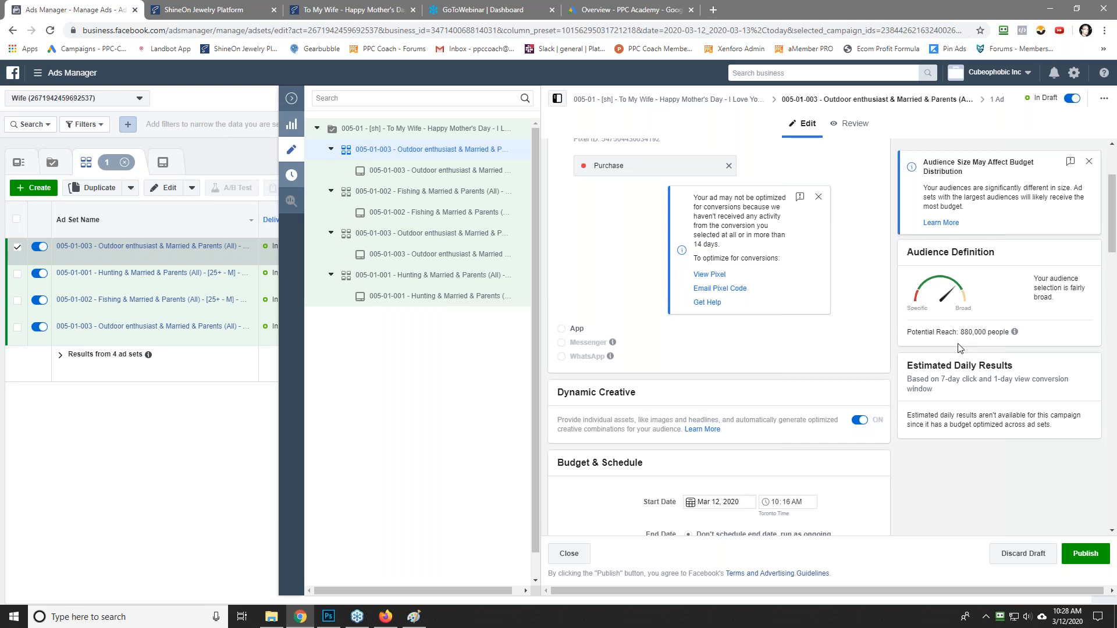
{"action": "scroll", "coordinate": [587, 272], "scroll_direction": "down", "scroll_amount": 2}
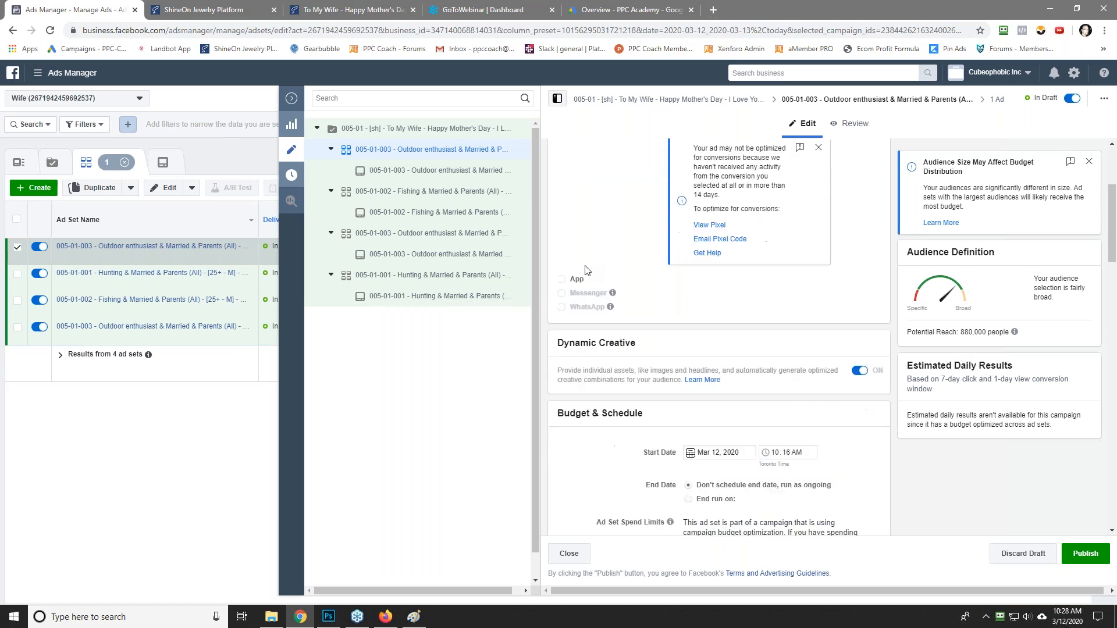
{"action": "scroll", "coordinate": [586, 274], "scroll_direction": "down", "scroll_amount": 10}
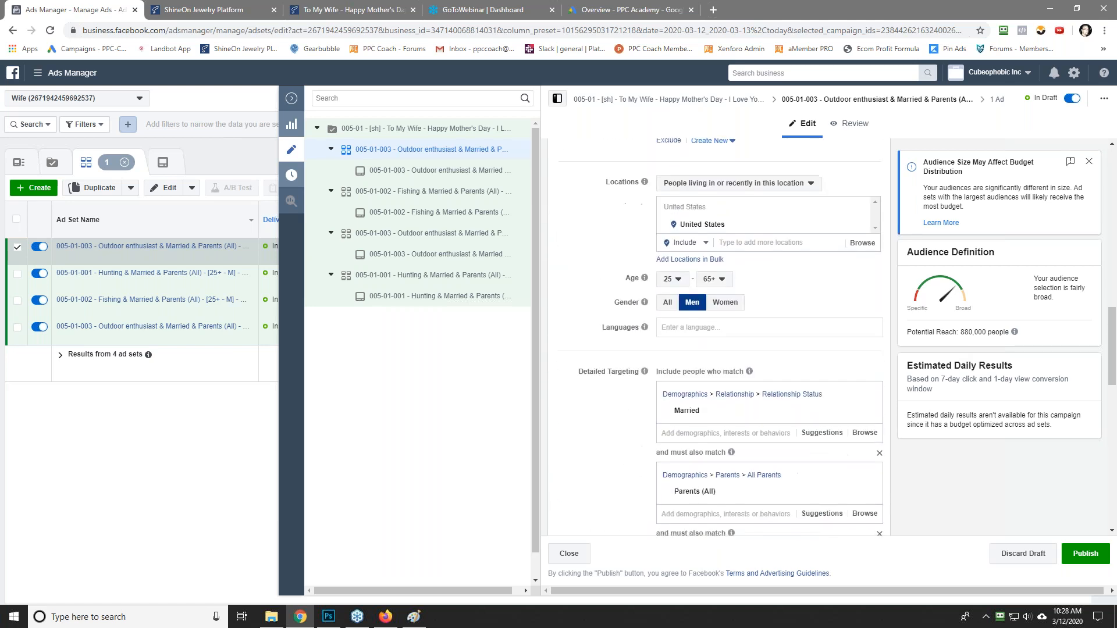
{"action": "scroll", "coordinate": [715, 338], "scroll_direction": "down", "scroll_amount": 2}
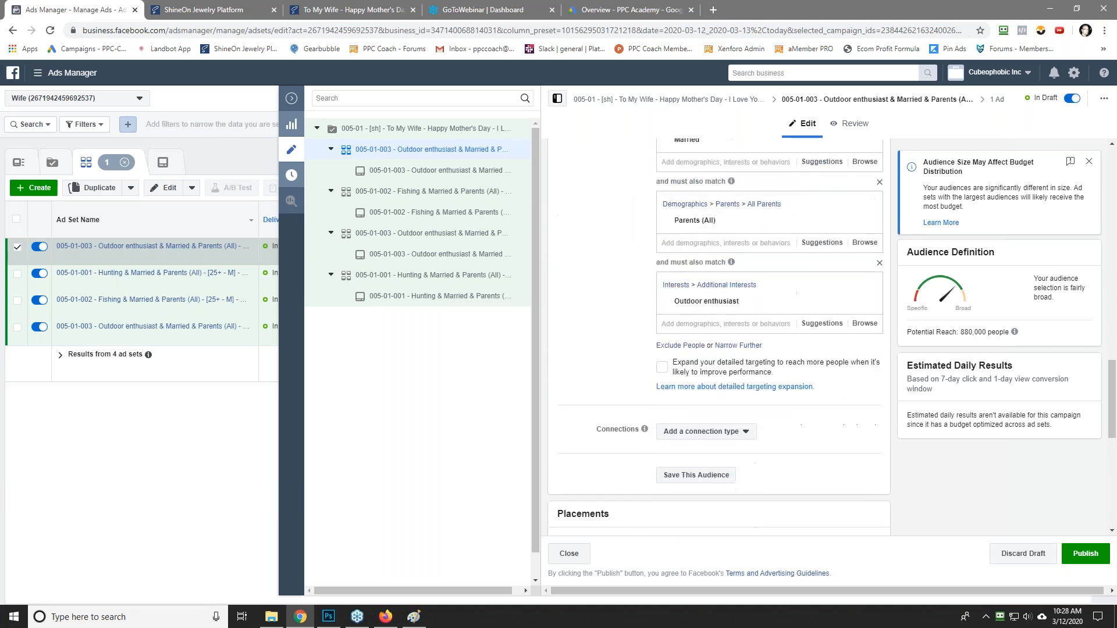
{"action": "left_click", "coordinate": [822, 324]}
{"action": "scroll", "coordinate": [759, 415], "scroll_direction": "down", "scroll_amount": 3}
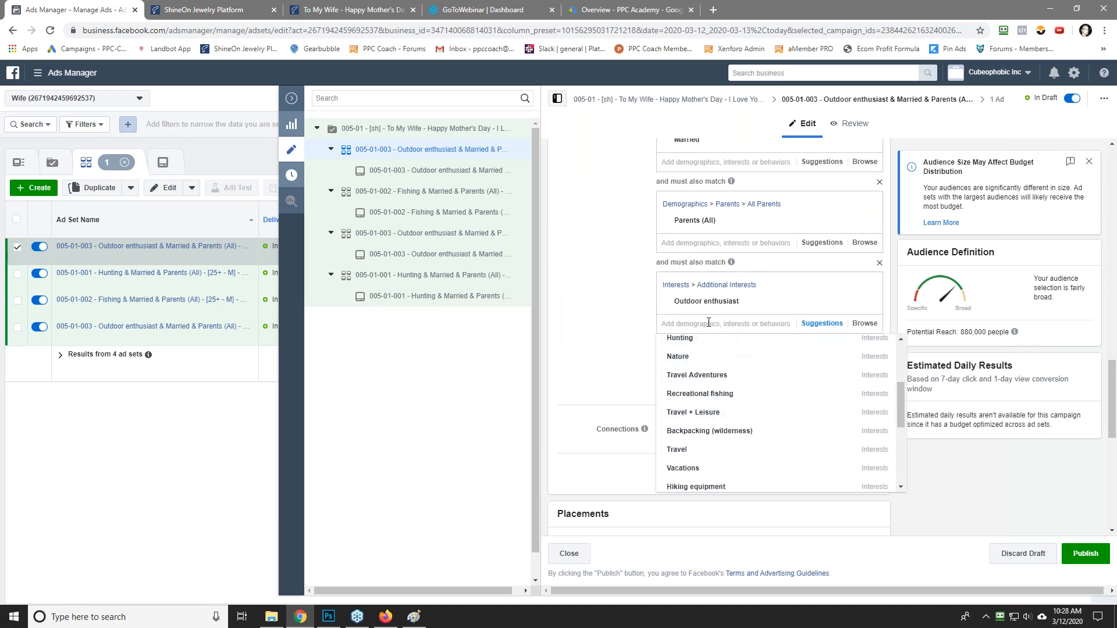
{"action": "left_click", "coordinate": [589, 316]}
{"action": "type", "text": "love"}
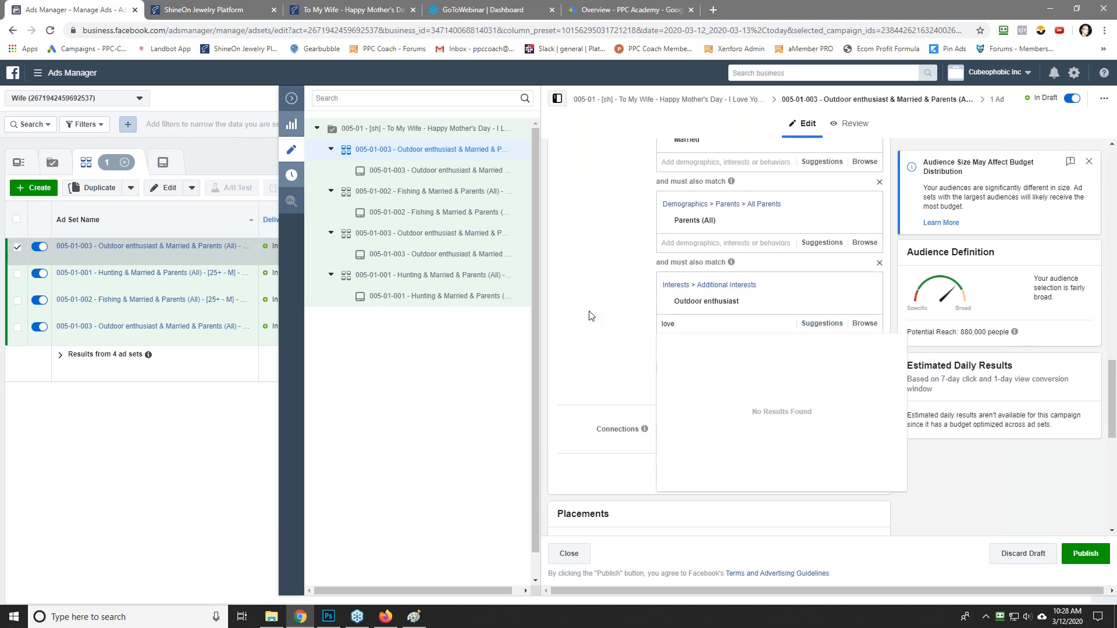
{"action": "key", "text": "Return"}
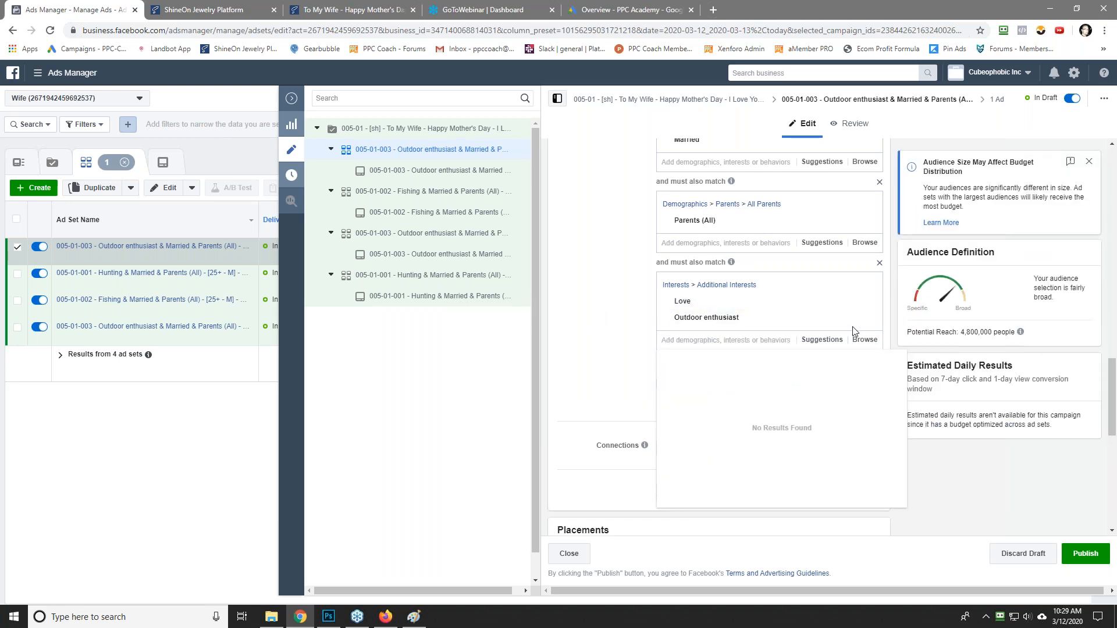
{"action": "left_click", "coordinate": [868, 318]}
Step: Rename the duplicated ad set to start with "005-01-004 - Love & Married & Parents (All)", remove the copy suffix, and copy the full name
{"action": "double_click", "coordinate": [683, 302]}
{"action": "right_click", "coordinate": [680, 305]}
{"action": "left_click", "coordinate": [694, 314]}
{"action": "left_click", "coordinate": [634, 309]}
{"action": "scroll", "coordinate": [605, 310], "scroll_direction": "up", "scroll_amount": 15}
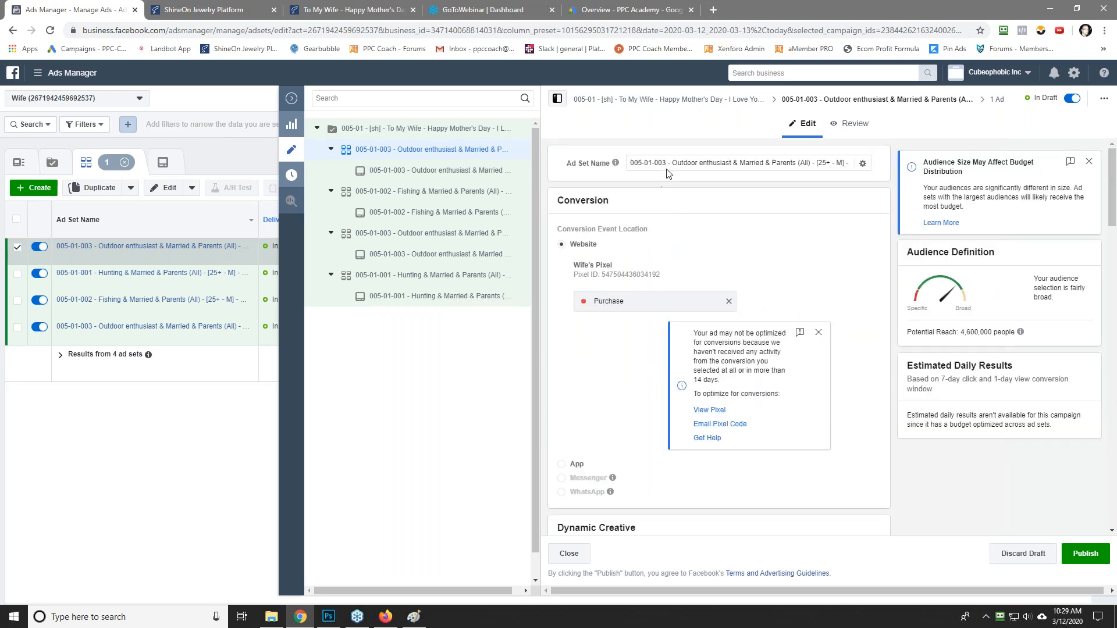
{"action": "left_click_drag", "start_coordinate": [674, 163], "coordinate": [734, 163]}
{"action": "key", "text": "ctrl+v"}
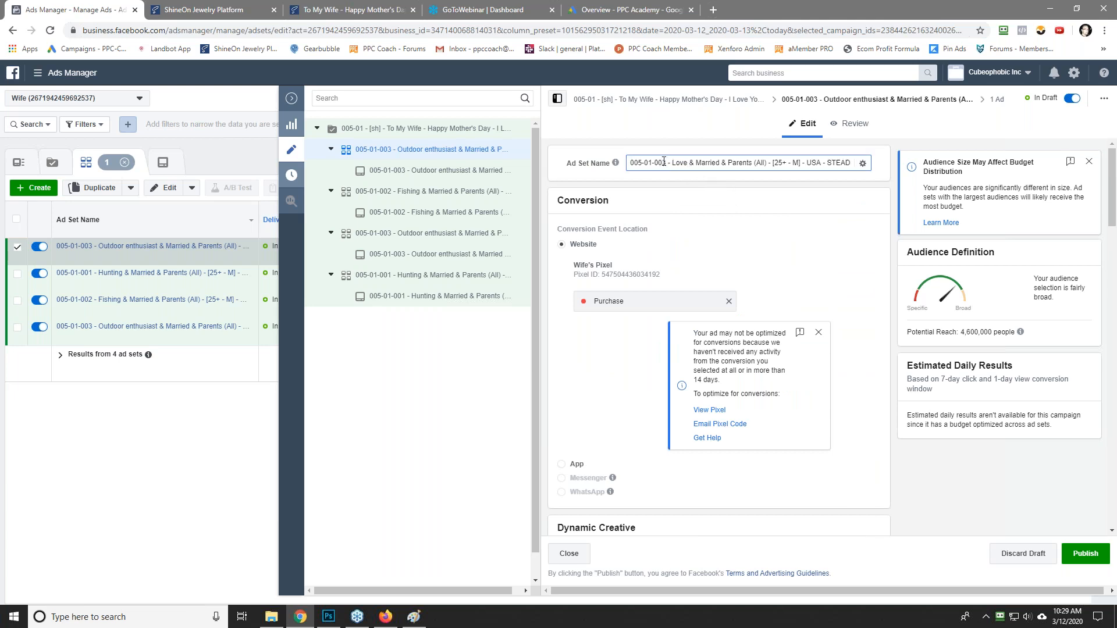
{"action": "key", "text": "BackSpace"}
{"action": "type", "text": "4"}
{"action": "key", "text": "End"}
{"action": "key", "text": "BackSpace"}
{"action": "key", "text": "BackSpace"}
{"action": "key", "text": "BackSpace"}
{"action": "key", "text": "BackSpace"}
{"action": "key", "text": "BackSpace"}
{"action": "key", "text": "BackSpace"}
{"action": "key", "text": "BackSpace"}
{"action": "key", "text": "ctrl+a"}
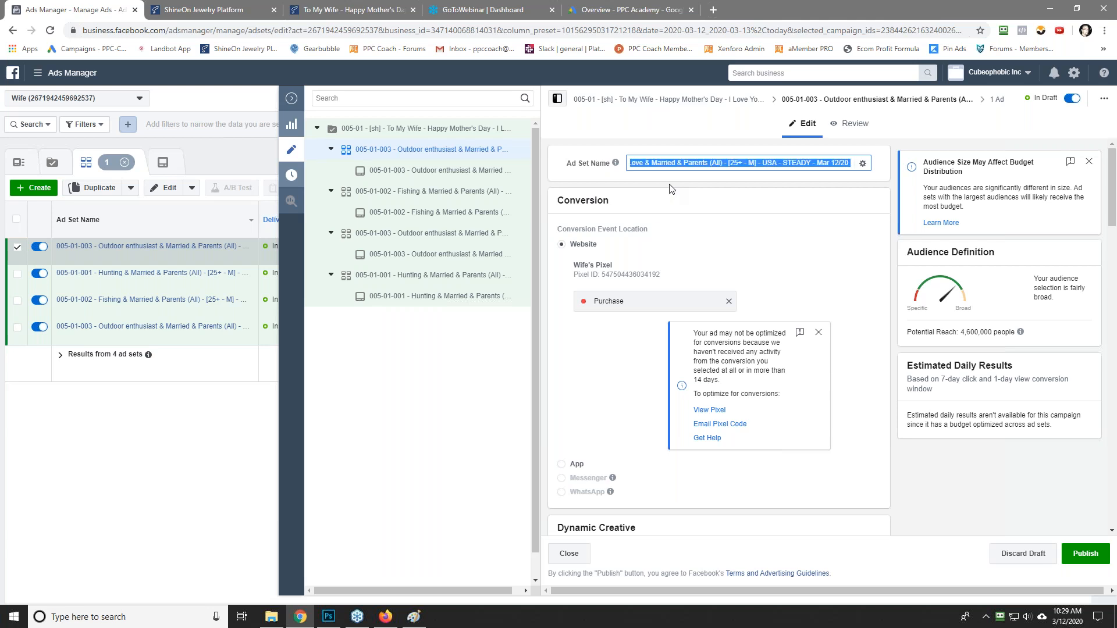
Step: Give the ad in the 005-01-004 Love ad set its ad set's name, and duplicate that ad set
{"action": "left_click", "coordinate": [474, 170]}
{"action": "triple_click", "coordinate": [649, 163]}
{"action": "right_click", "coordinate": [651, 163]}
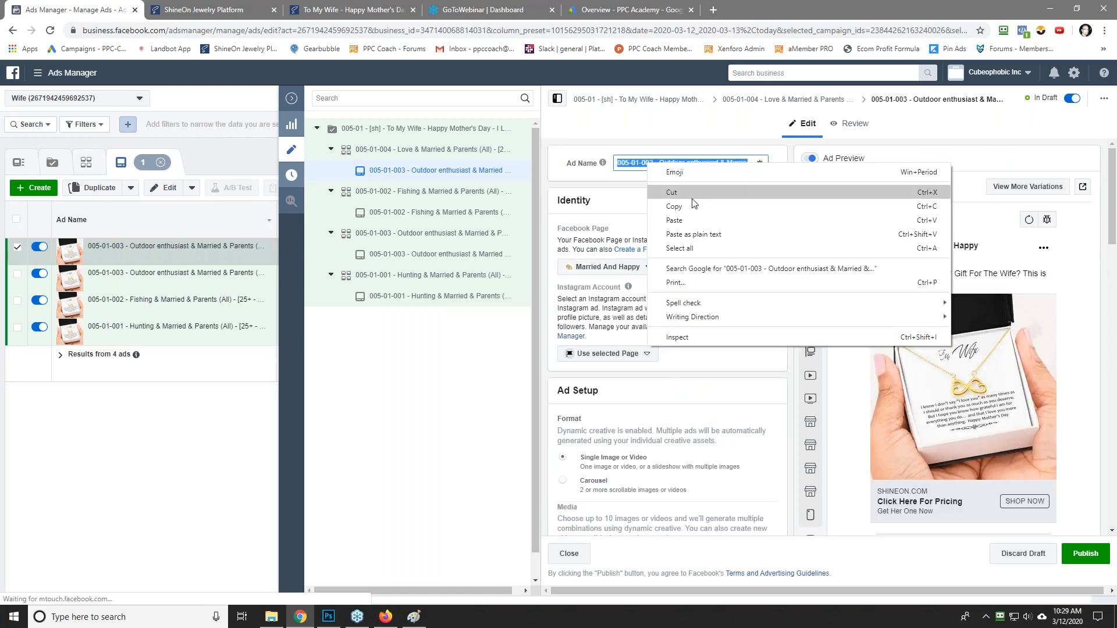
{"action": "left_click", "coordinate": [700, 221]}
{"action": "left_click", "coordinate": [404, 150]}
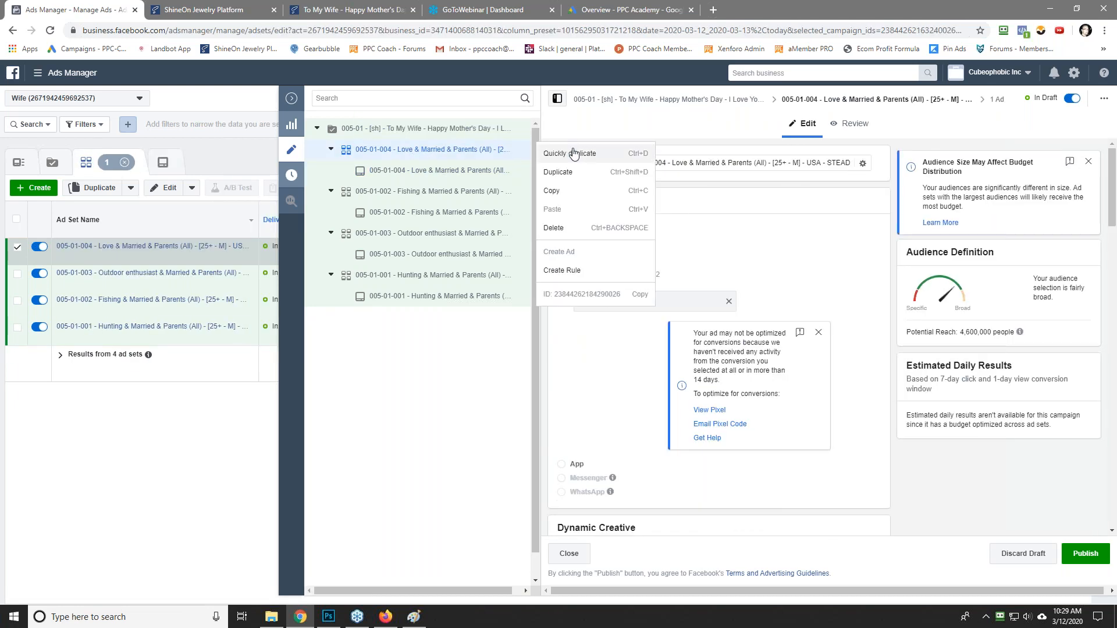
{"action": "left_click", "coordinate": [573, 153]}
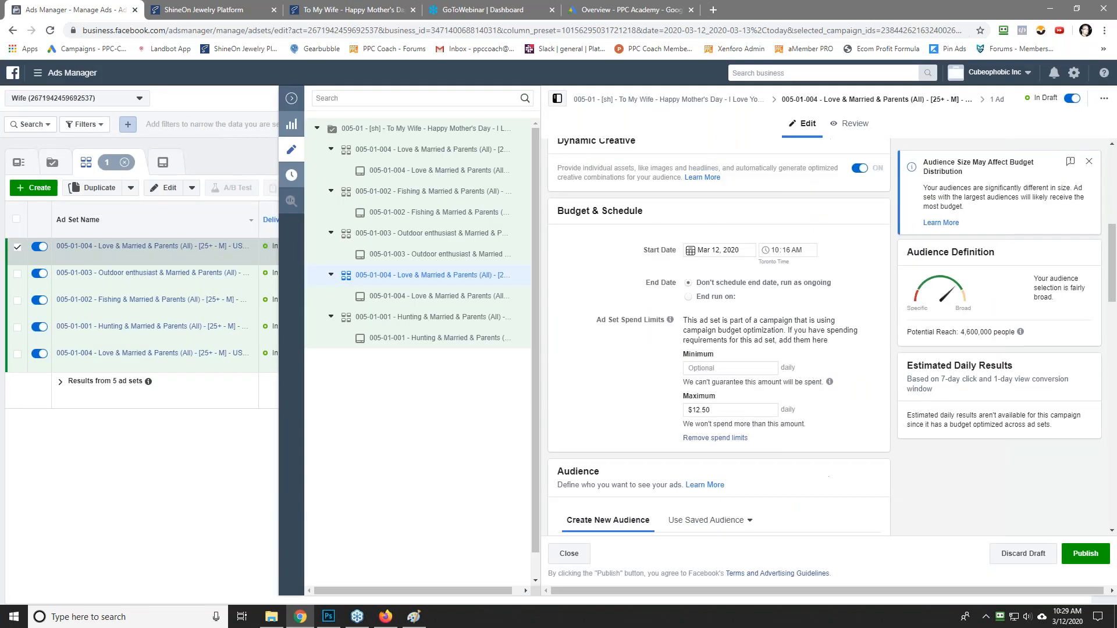
Step: Replace the Love interest with the suggested Romance (love) interest in the duplicated ad set's detailed targeting
{"action": "scroll", "coordinate": [606, 388], "scroll_direction": "down", "scroll_amount": 10}
{"action": "left_click", "coordinate": [823, 460]}
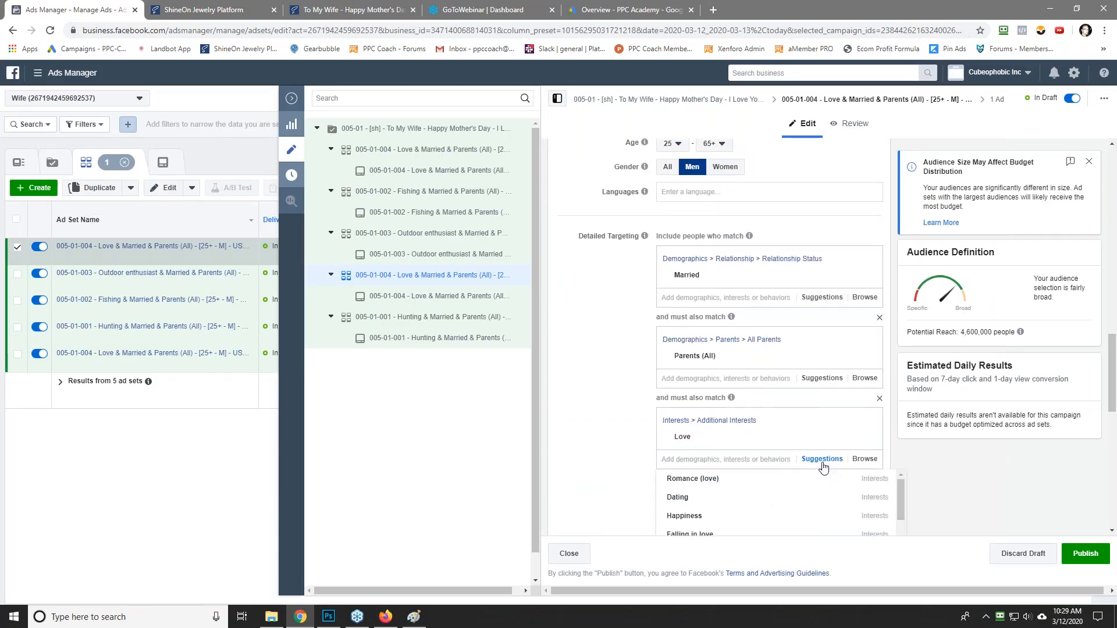
{"action": "scroll", "coordinate": [603, 429], "scroll_direction": "down", "scroll_amount": 2}
{"action": "left_click", "coordinate": [861, 293]}
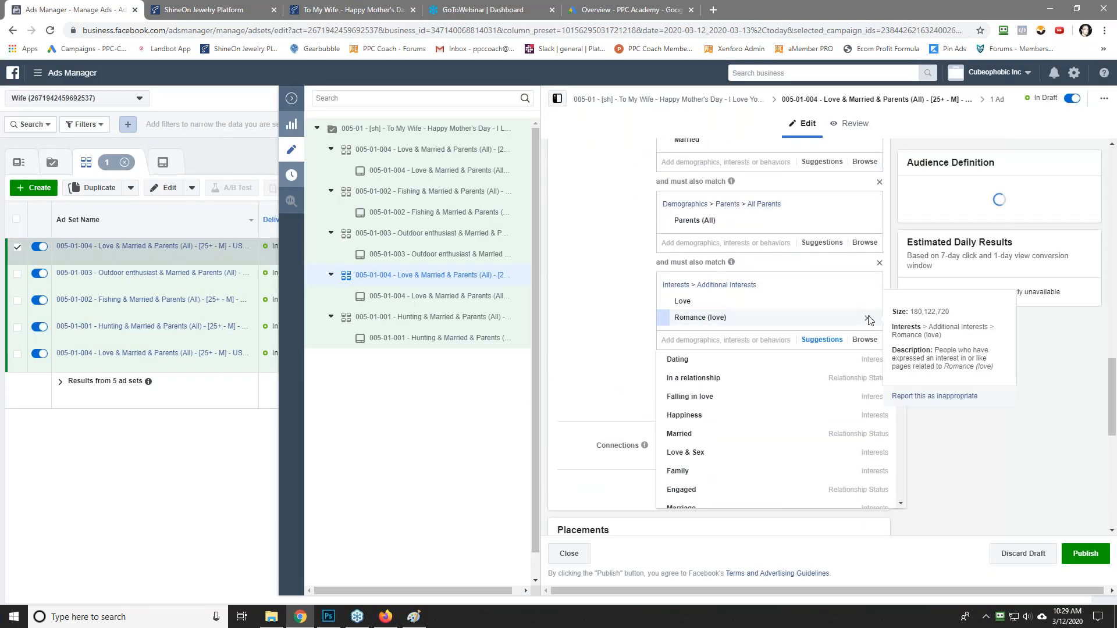
{"action": "left_click", "coordinate": [867, 303]}
Step: Rename the duplicated ad set to start with "005-01-005 - Romance (love) & Married & Parents (All)", remove the copy suffix, and copy the full name
{"action": "triple_click", "coordinate": [693, 302]}
{"action": "right_click", "coordinate": [692, 302]}
{"action": "left_click", "coordinate": [707, 309]}
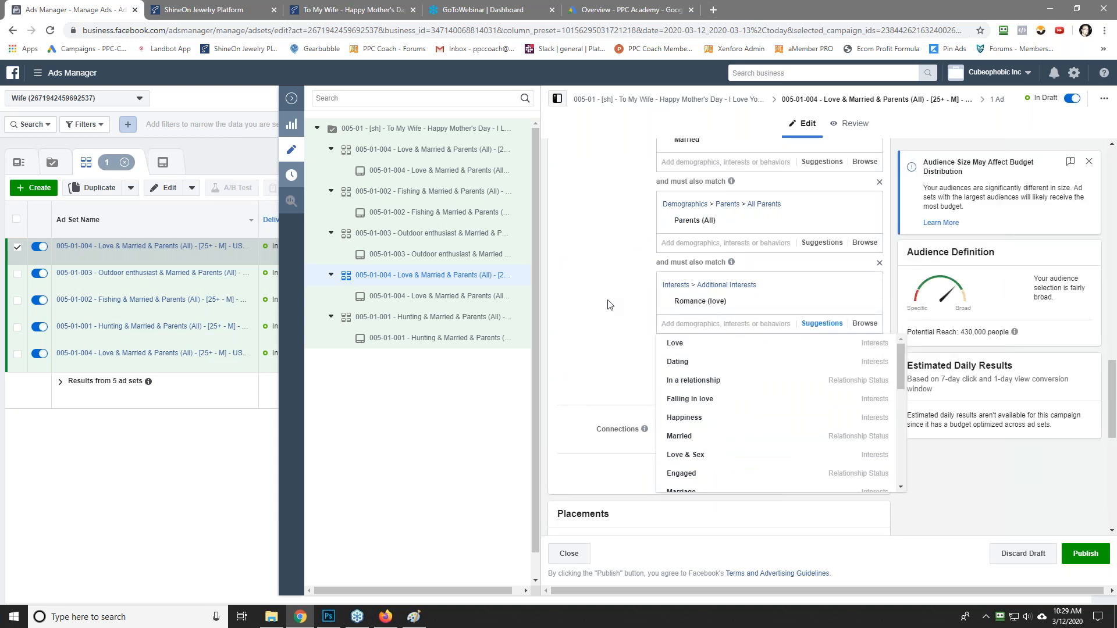
{"action": "scroll", "coordinate": [616, 298], "scroll_direction": "up", "scroll_amount": 10}
{"action": "left_click_drag", "start_coordinate": [672, 164], "coordinate": [678, 164]}
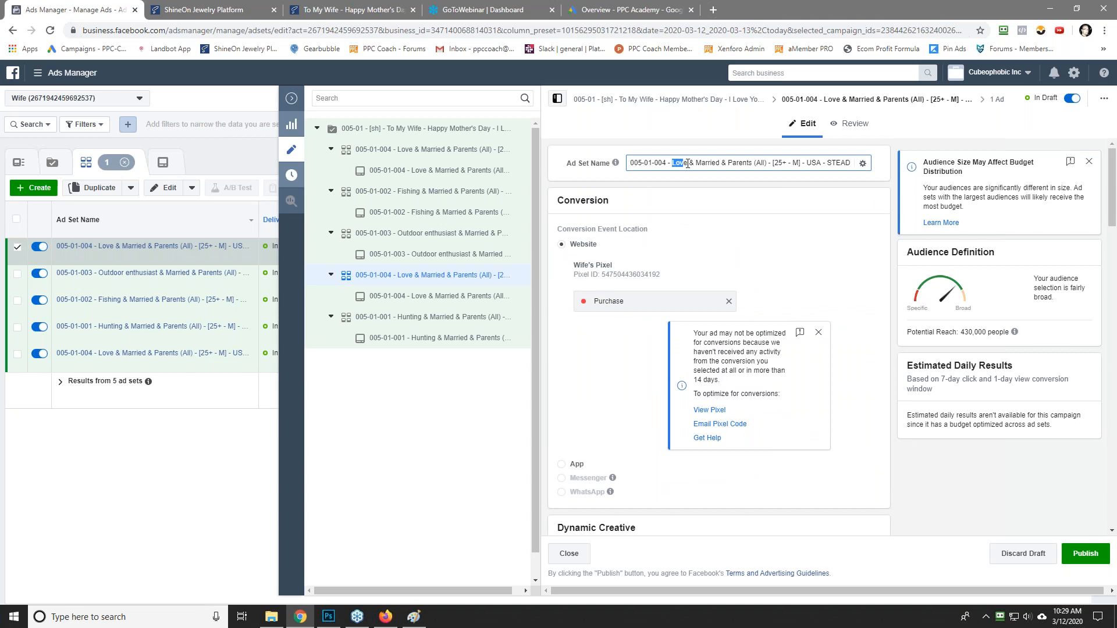
{"action": "key", "text": "ctrl+v"}
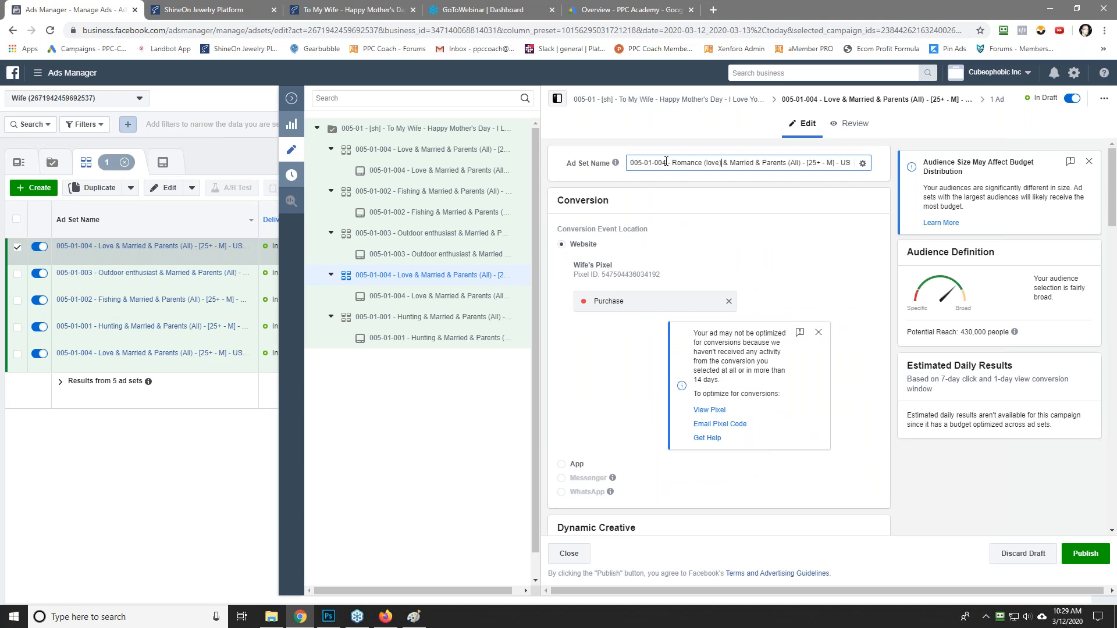
{"action": "key", "text": "End"}
{"action": "key", "text": "BackSpace"}
{"action": "key", "text": "BackSpace"}
{"action": "key", "text": "BackSpace"}
{"action": "key", "text": "BackSpace"}
{"action": "key", "text": "BackSpace"}
{"action": "key", "text": "BackSpace"}
{"action": "key", "text": "BackSpace"}
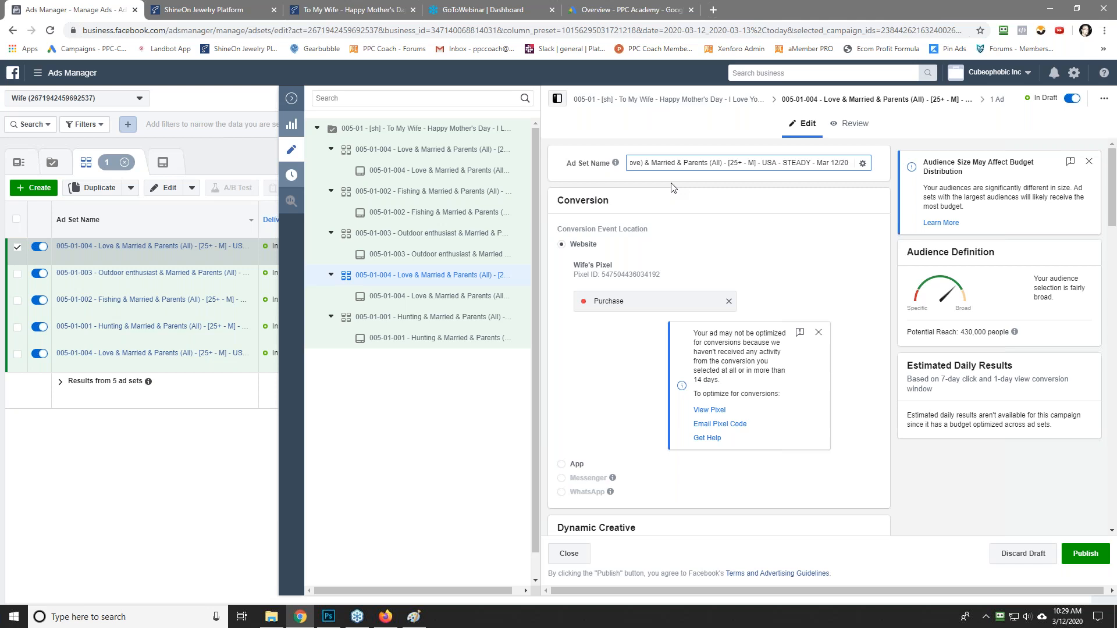
{"action": "key", "text": "ctrl+a"}
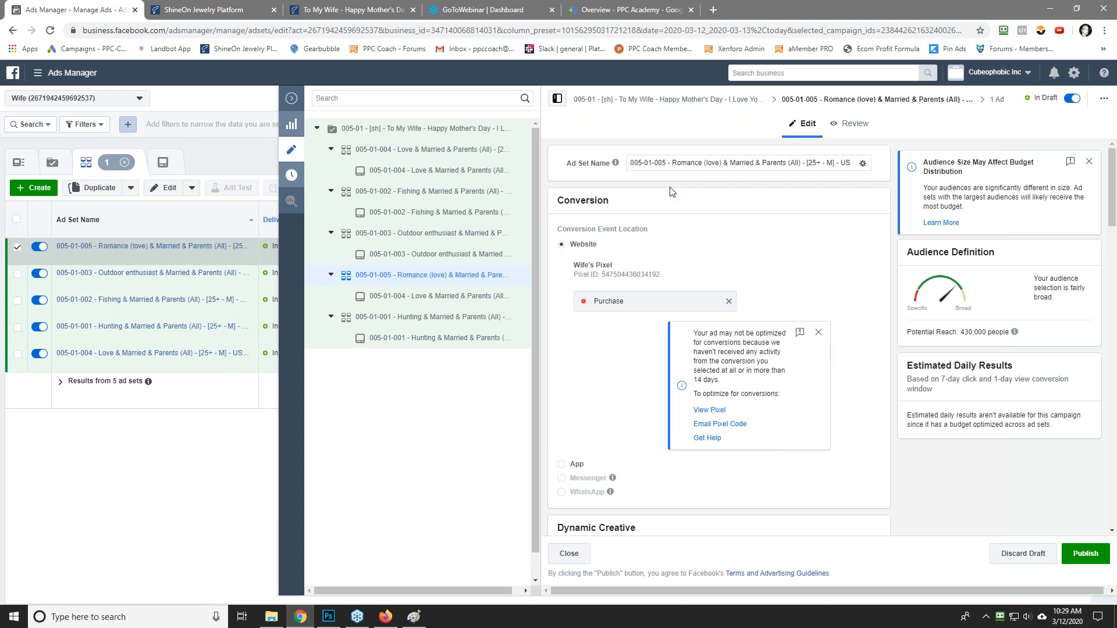
Step: Give the ad in the 005-01-005 Romance (love) ad set its ad set's name, and duplicate that ad set
{"action": "left_click", "coordinate": [410, 296]}
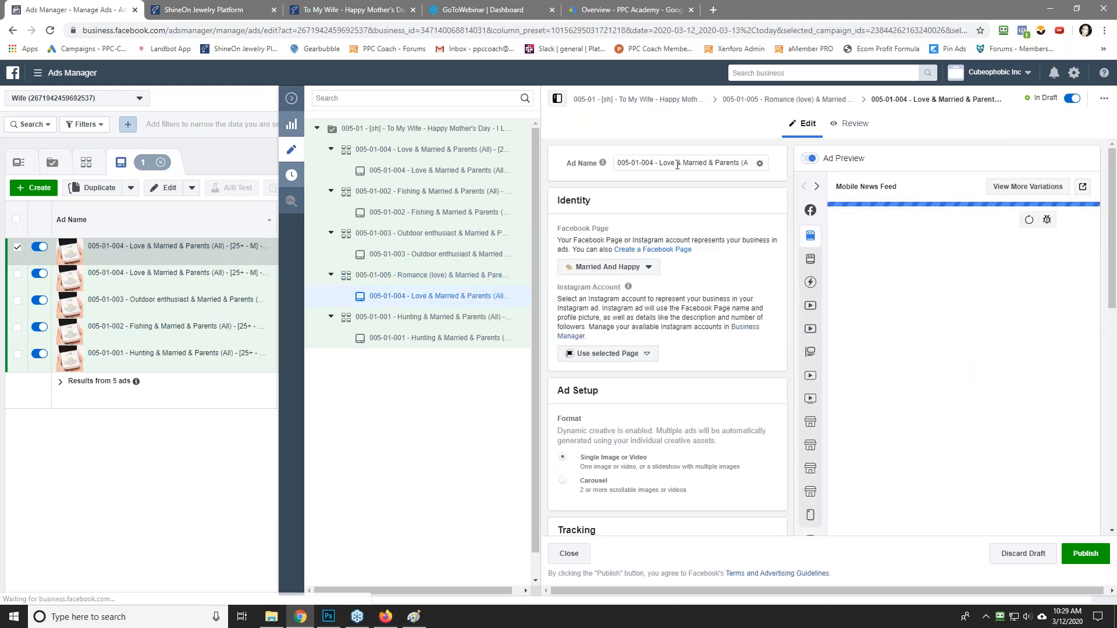
{"action": "left_click", "coordinate": [685, 163]}
{"action": "key", "text": "ctrl+a"}
{"action": "right_click", "coordinate": [680, 162]}
{"action": "left_click", "coordinate": [741, 225]}
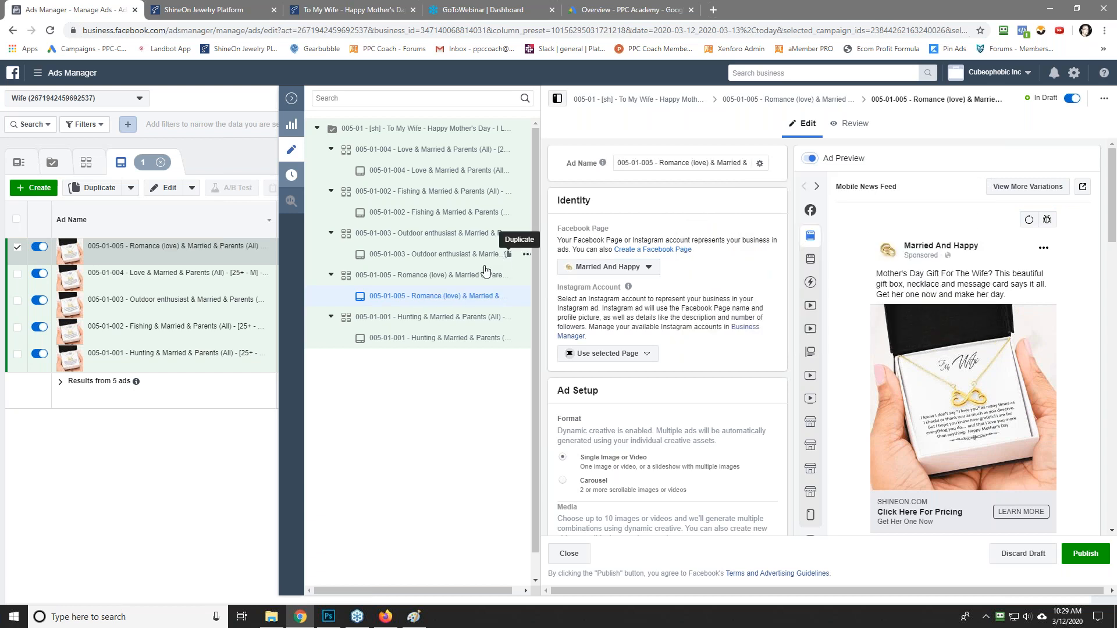
{"action": "left_click", "coordinate": [444, 275]}
{"action": "left_click", "coordinate": [528, 278]}
{"action": "left_click", "coordinate": [565, 281]}
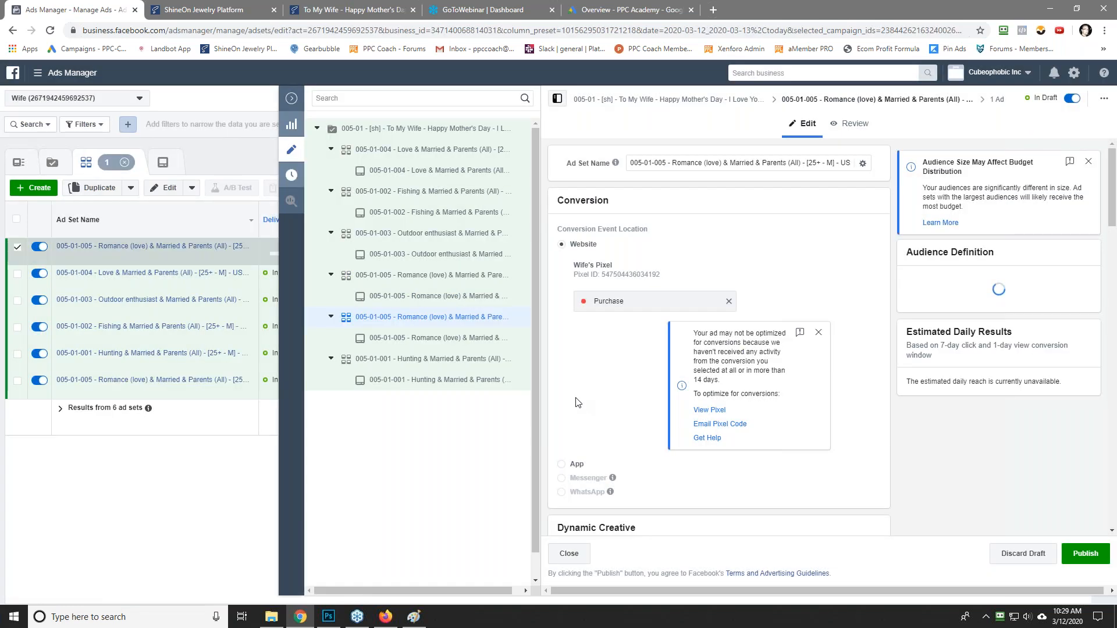
Step: Replace the Romance (love) interest with Mother's Day in the duplicated ad set's detailed targeting
{"action": "scroll", "coordinate": [598, 386], "scroll_direction": "down", "scroll_amount": 13}
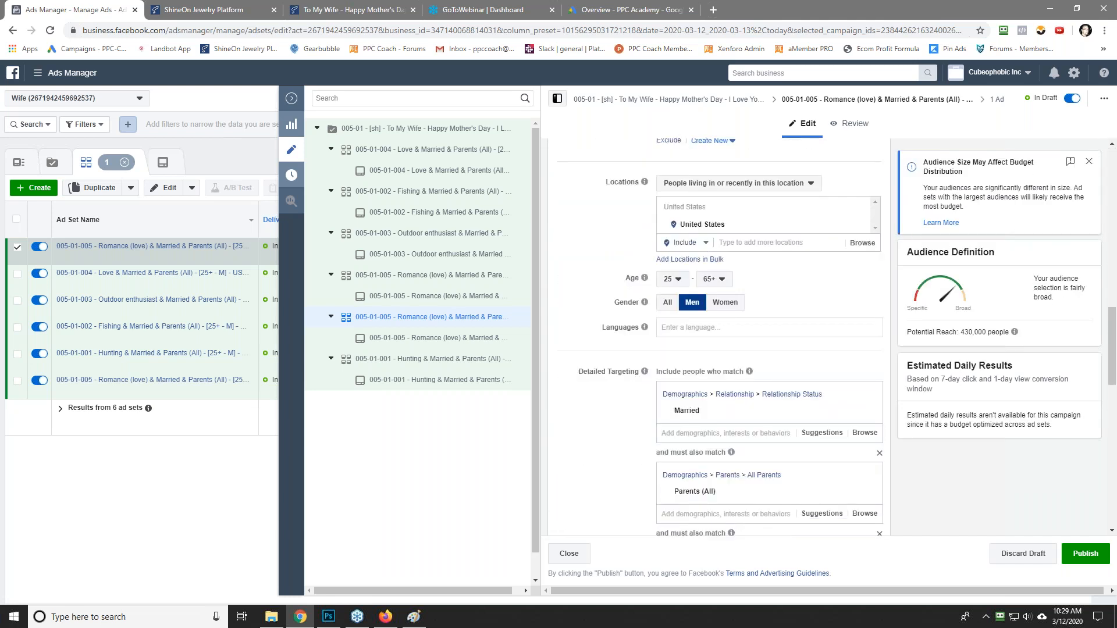
{"action": "scroll", "coordinate": [605, 397], "scroll_direction": "down", "scroll_amount": 5}
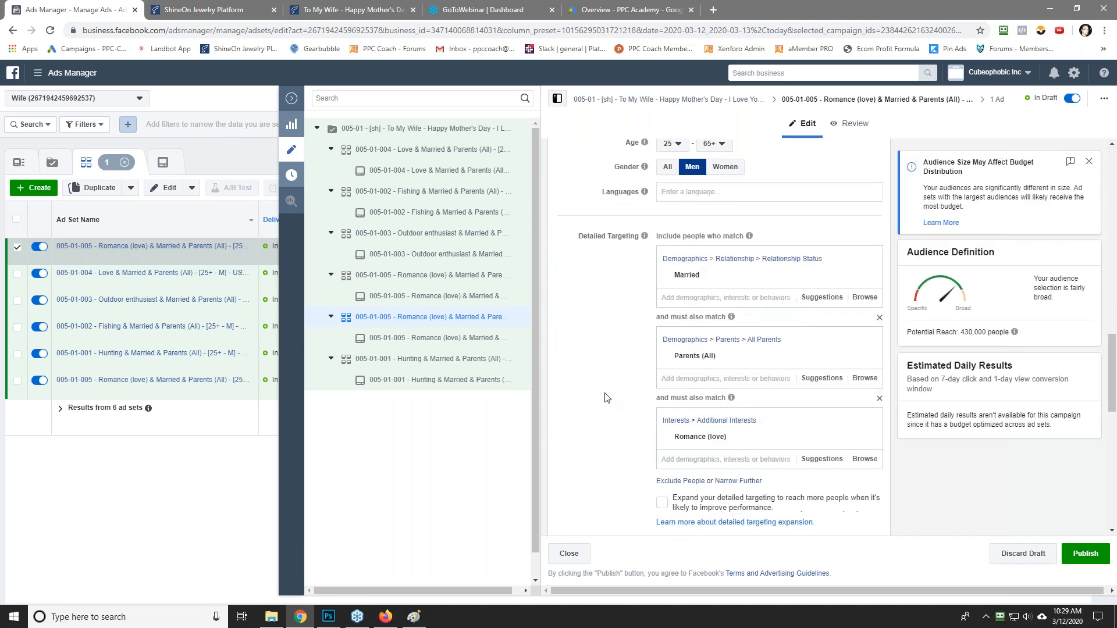
{"action": "left_click", "coordinate": [819, 323]}
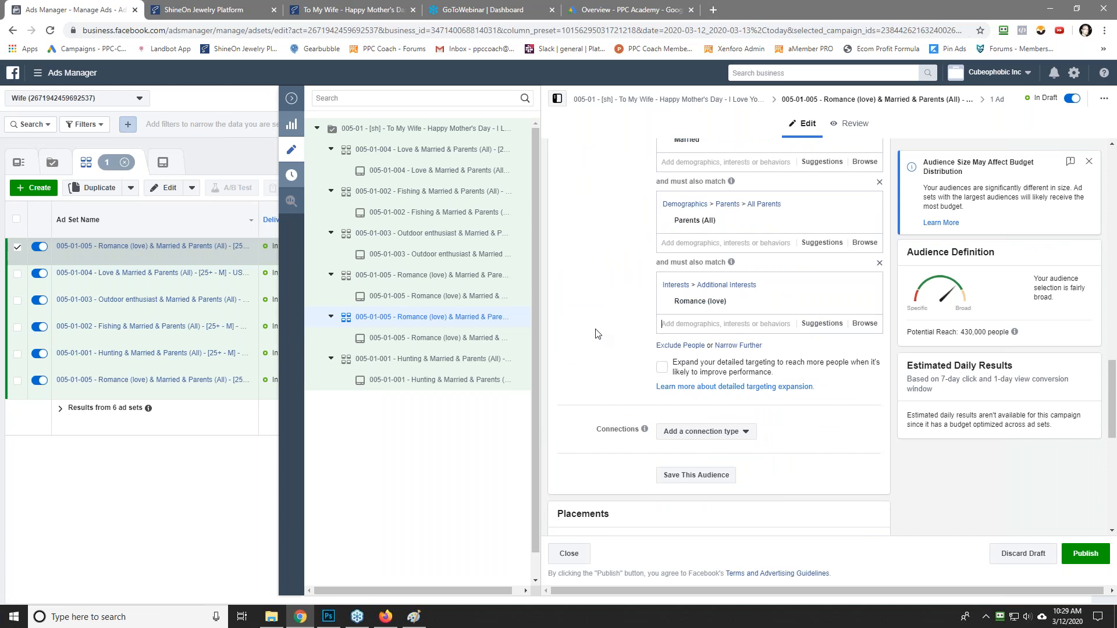
{"action": "type", "text": "mother's day"}
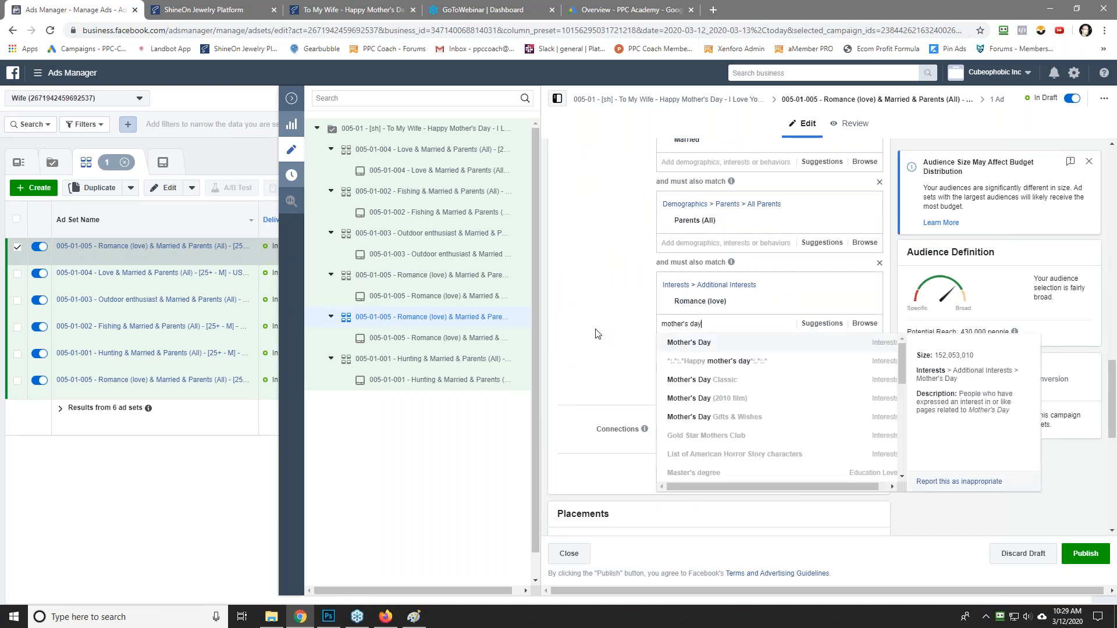
{"action": "key", "text": "Return"}
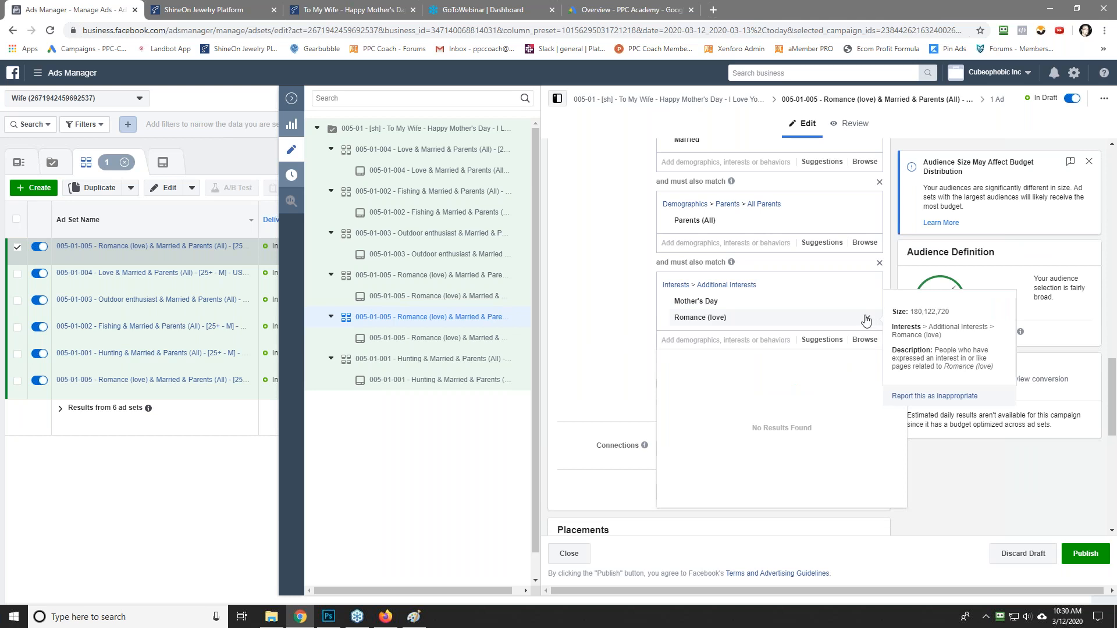
{"action": "left_click", "coordinate": [866, 320]}
Step: Rename the duplicated ad set to start with "005-01-006 - Mother's Day & Married & Parents (All)", remove the copy suffix, and copy the full name
{"action": "triple_click", "coordinate": [696, 302]}
{"action": "right_click", "coordinate": [694, 306]}
{"action": "left_click", "coordinate": [624, 317]}
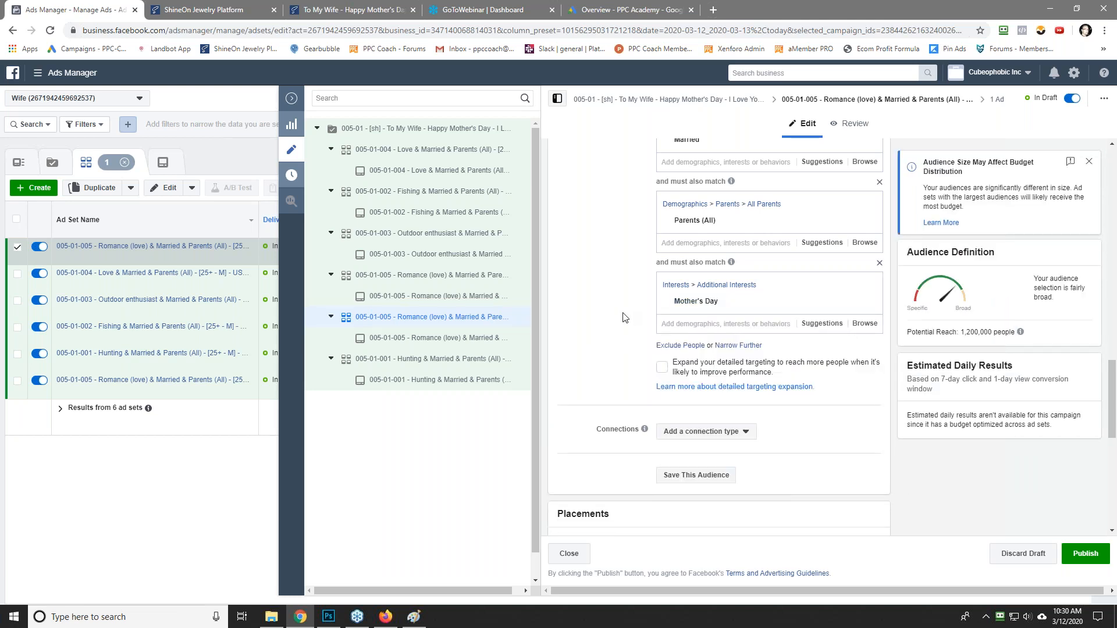
{"action": "scroll", "coordinate": [624, 318], "scroll_direction": "up", "scroll_amount": 15}
{"action": "left_click_drag", "start_coordinate": [674, 164], "coordinate": [705, 165]}
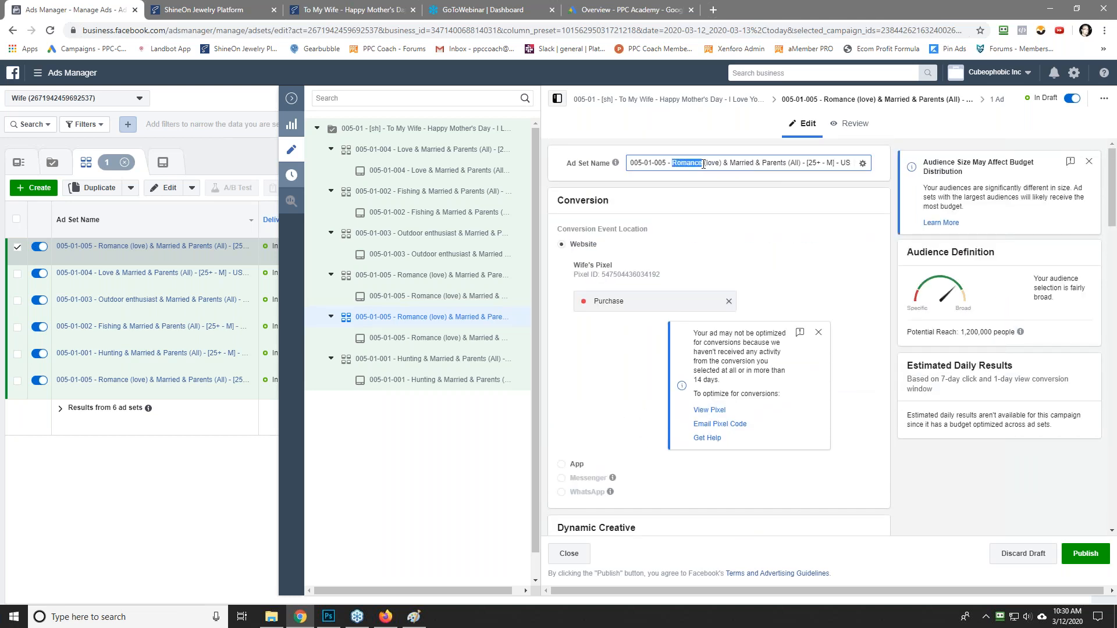
{"action": "right_click", "coordinate": [711, 166]}
{"action": "left_click", "coordinate": [722, 209]}
{"action": "key", "text": "Delete"}
{"action": "type", "text": "6"}
{"action": "key", "text": "End"}
{"action": "key", "text": "BackSpace"}
{"action": "key", "text": "BackSpace"}
{"action": "key", "text": "BackSpace"}
{"action": "key", "text": "BackSpace"}
{"action": "key", "text": "BackSpace"}
{"action": "key", "text": "BackSpace"}
{"action": "key", "text": "BackSpace"}
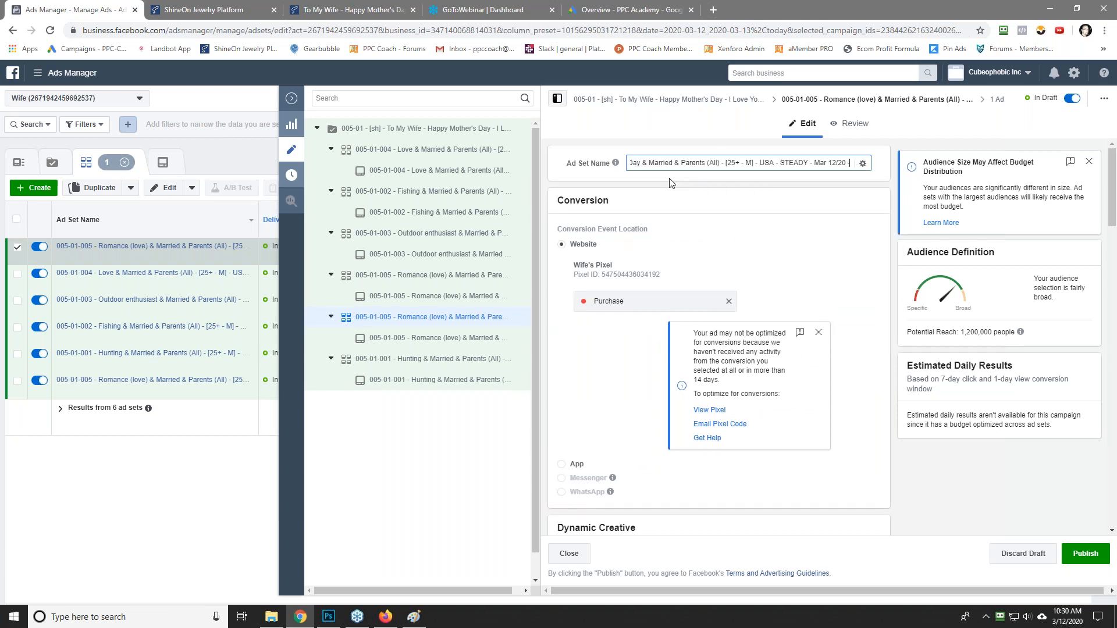
{"action": "key", "text": "ctrl+a"}
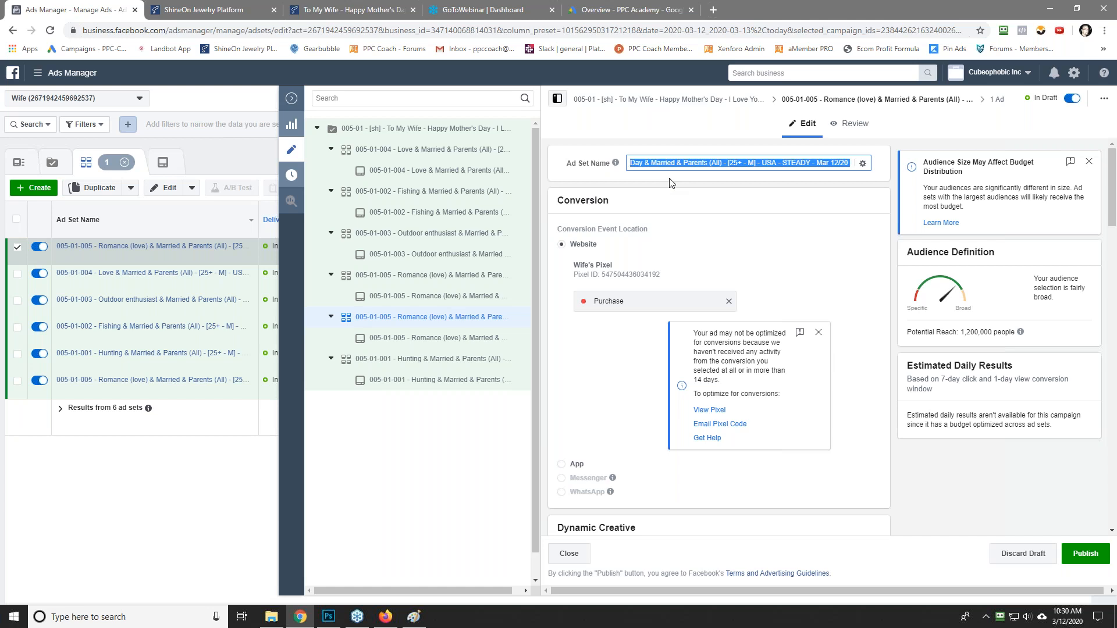
Step: Give the ad in the 005-01-006 Mother's Day ad set its ad set's name, and duplicate that ad set
{"action": "left_click", "coordinate": [408, 338]}
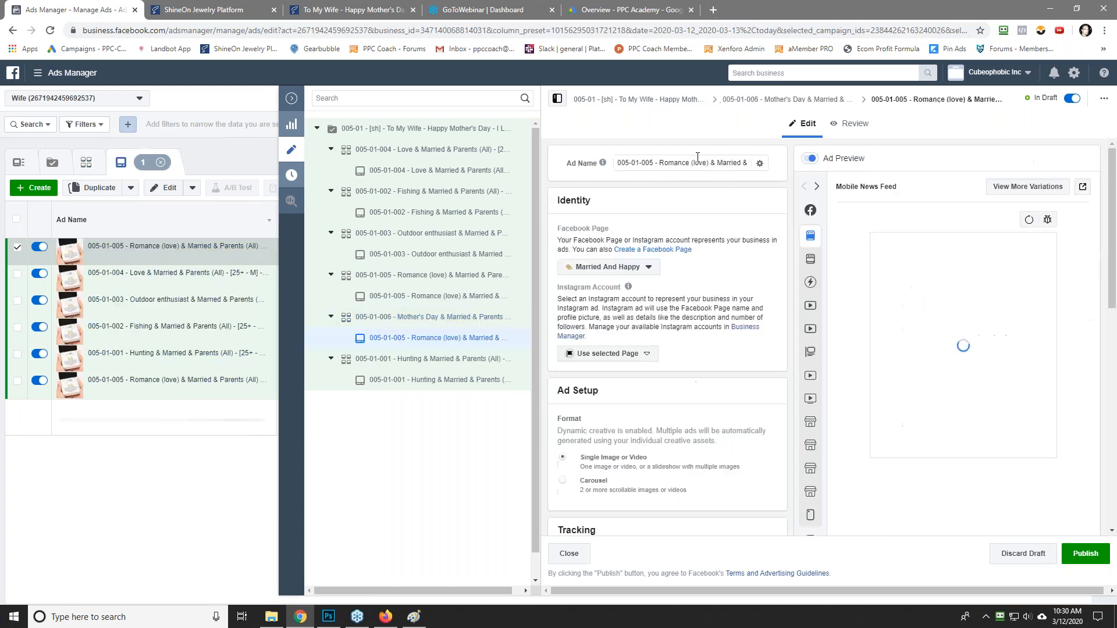
{"action": "triple_click", "coordinate": [698, 160]}
{"action": "right_click", "coordinate": [677, 162]}
{"action": "left_click", "coordinate": [699, 223]}
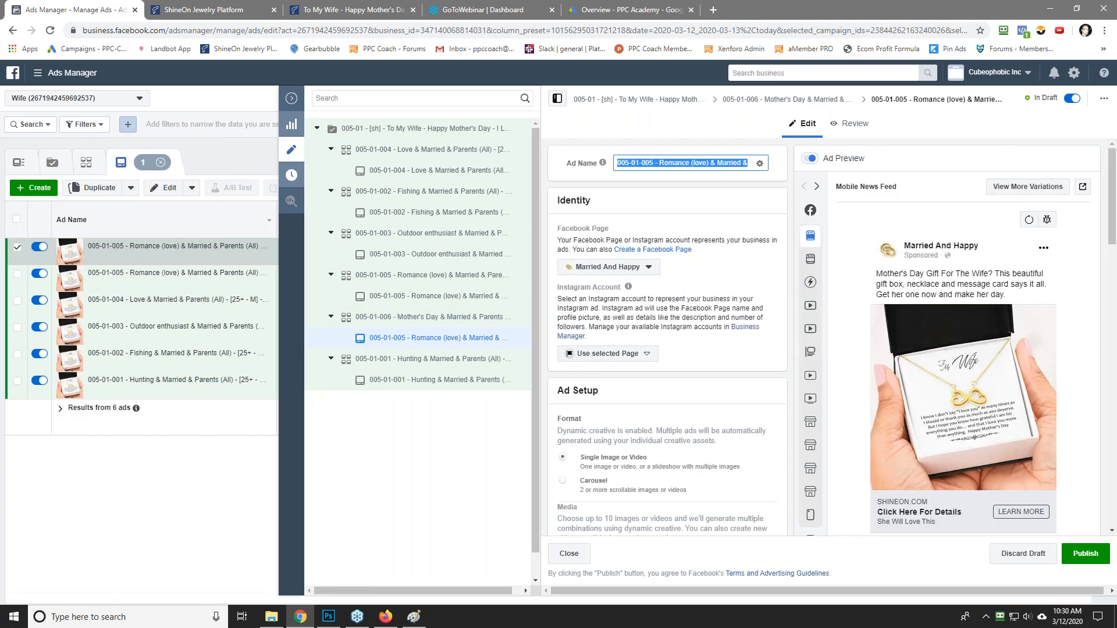
{"action": "key", "text": "ctrl+v"}
{"action": "left_click", "coordinate": [427, 319]}
{"action": "left_click", "coordinate": [526, 317]}
{"action": "left_click", "coordinate": [559, 324]}
Step: Replace the Mother's Day interest with Gift in the duplicated ad set's detailed targeting
{"action": "scroll", "coordinate": [616, 404], "scroll_direction": "down", "scroll_amount": 15}
{"action": "scroll", "coordinate": [615, 403], "scroll_direction": "down", "scroll_amount": 5}
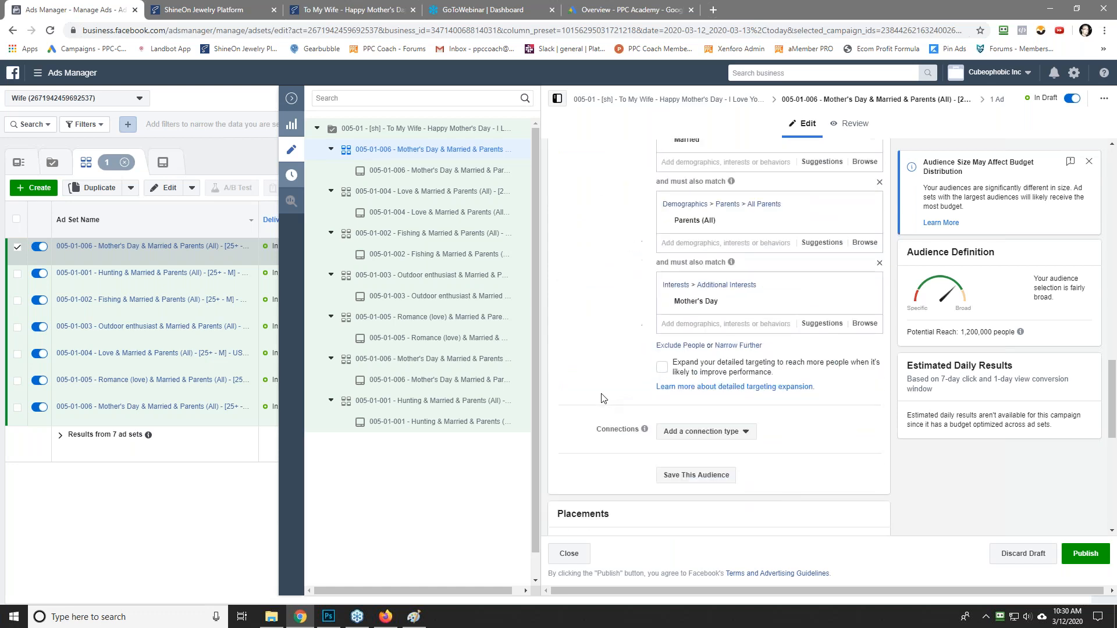
{"action": "left_click", "coordinate": [814, 323]}
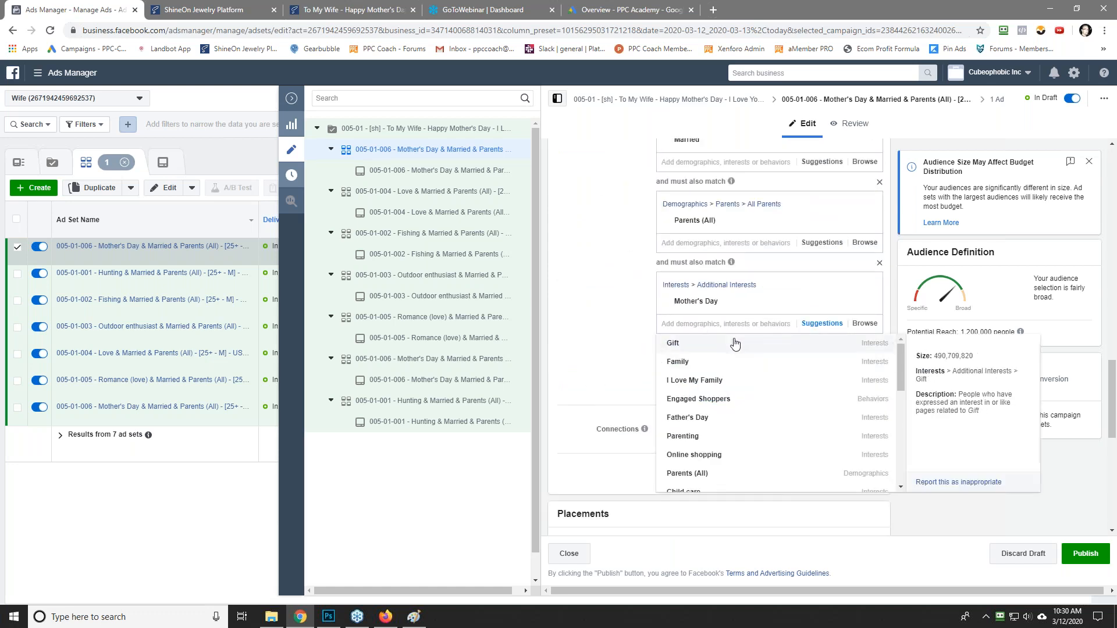
{"action": "left_click", "coordinate": [738, 343]}
{"action": "left_click", "coordinate": [868, 319]}
Step: Rename the duplicated ad set to start with "005-01-007 - Gift & Married & Parents (All)", remove the copy suffix, and copy the full name
{"action": "double_click", "coordinate": [680, 301]}
{"action": "right_click", "coordinate": [684, 301]}
{"action": "left_click", "coordinate": [704, 308]}
{"action": "scroll", "coordinate": [609, 315], "scroll_direction": "up", "scroll_amount": 10}
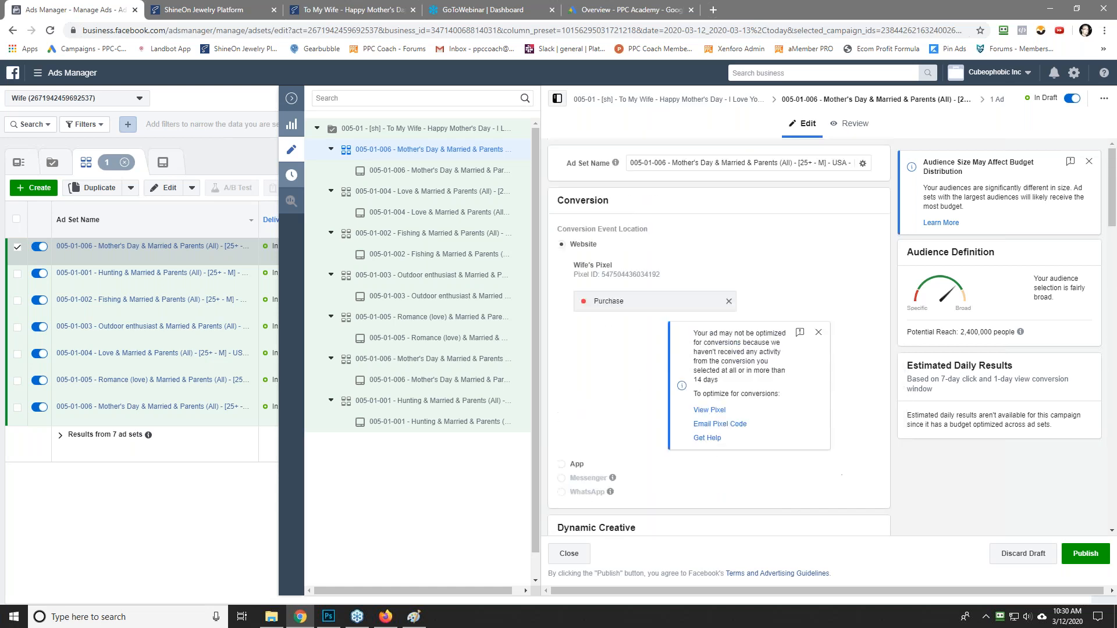
{"action": "left_click_drag", "start_coordinate": [674, 163], "coordinate": [709, 162]}
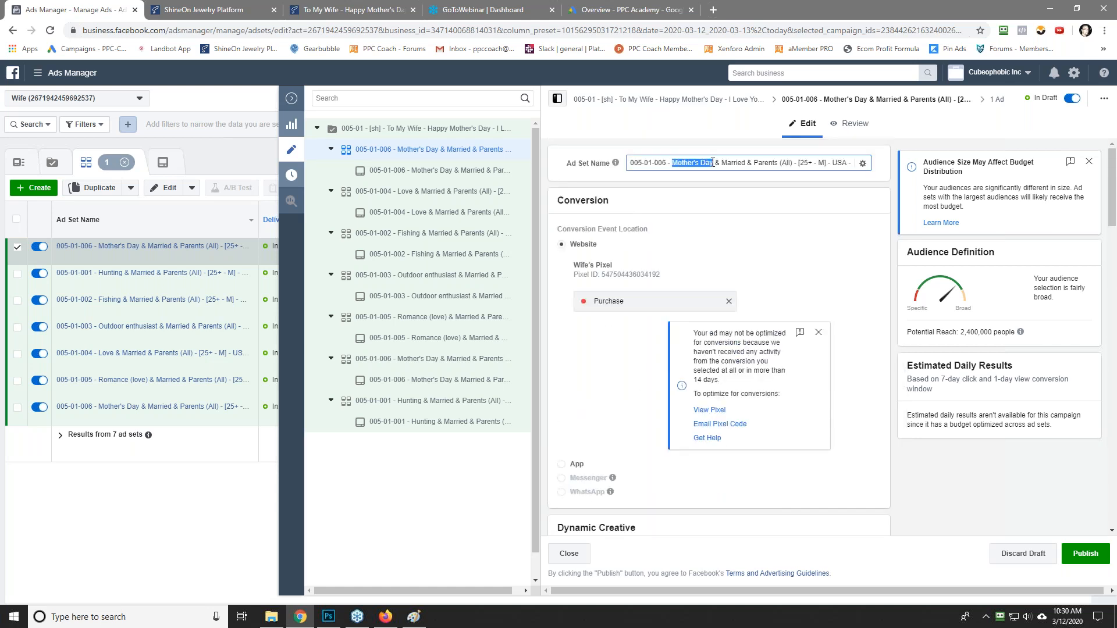
{"action": "right_click", "coordinate": [707, 162]}
{"action": "left_click", "coordinate": [731, 220]}
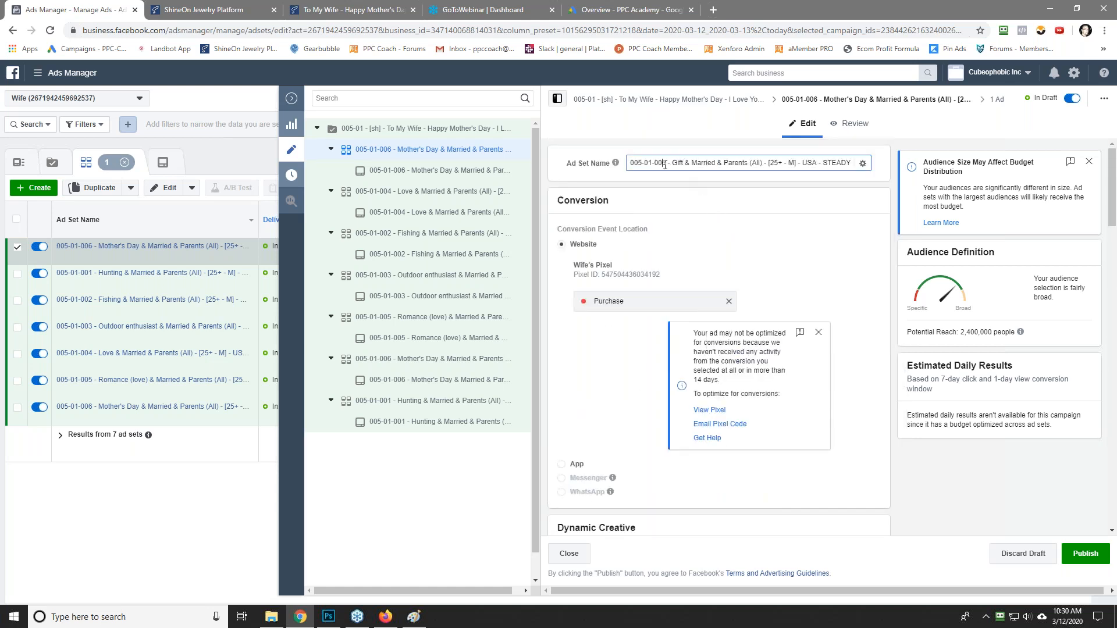
{"action": "key", "text": "End"}
{"action": "key", "text": "BackSpace"}
{"action": "key", "text": "BackSpace"}
{"action": "key", "text": "BackSpace"}
{"action": "key", "text": "BackSpace"}
{"action": "key", "text": "BackSpace"}
{"action": "key", "text": "BackSpace"}
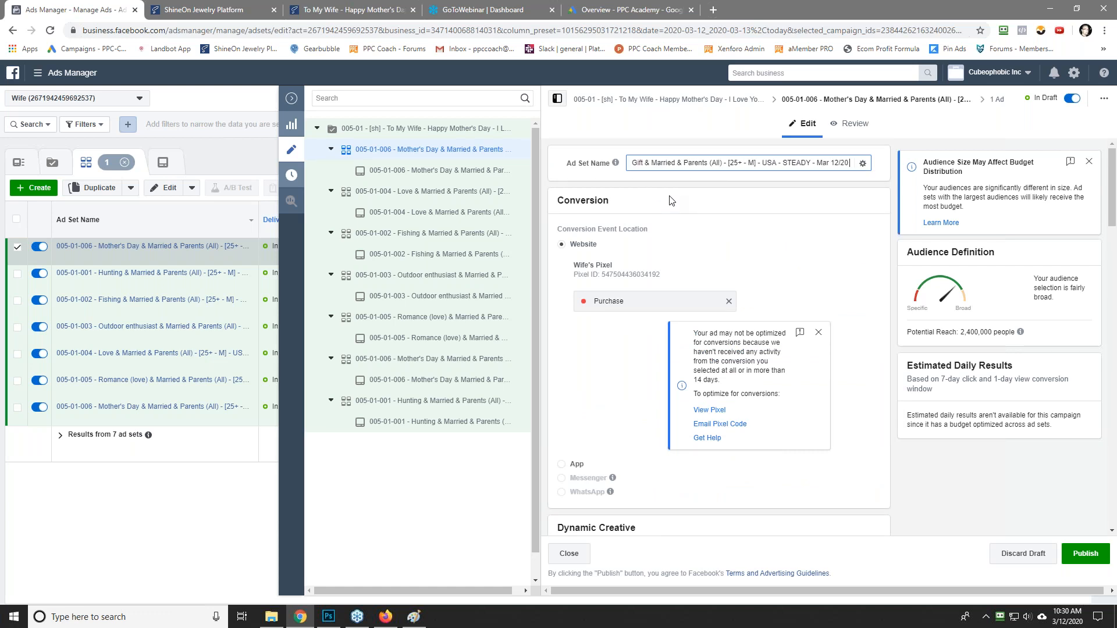
{"action": "key", "text": "ctrl+a"}
{"action": "left_click", "coordinate": [669, 200]}
Step: Give the ad in the 005-01-007 Gift ad set its ad set's name, and duplicate that ad set
{"action": "left_click", "coordinate": [409, 171]}
{"action": "triple_click", "coordinate": [648, 170]}
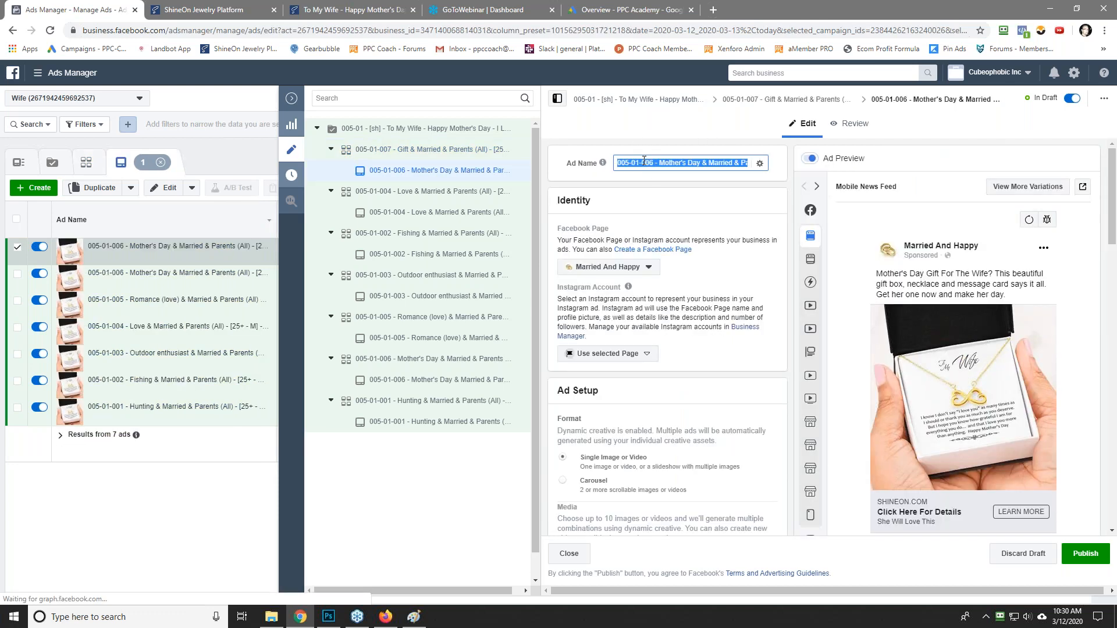
{"action": "right_click", "coordinate": [646, 164]}
{"action": "left_click", "coordinate": [686, 222]}
{"action": "left_click", "coordinate": [412, 150]}
{"action": "left_click", "coordinate": [526, 150]}
{"action": "left_click", "coordinate": [582, 154]}
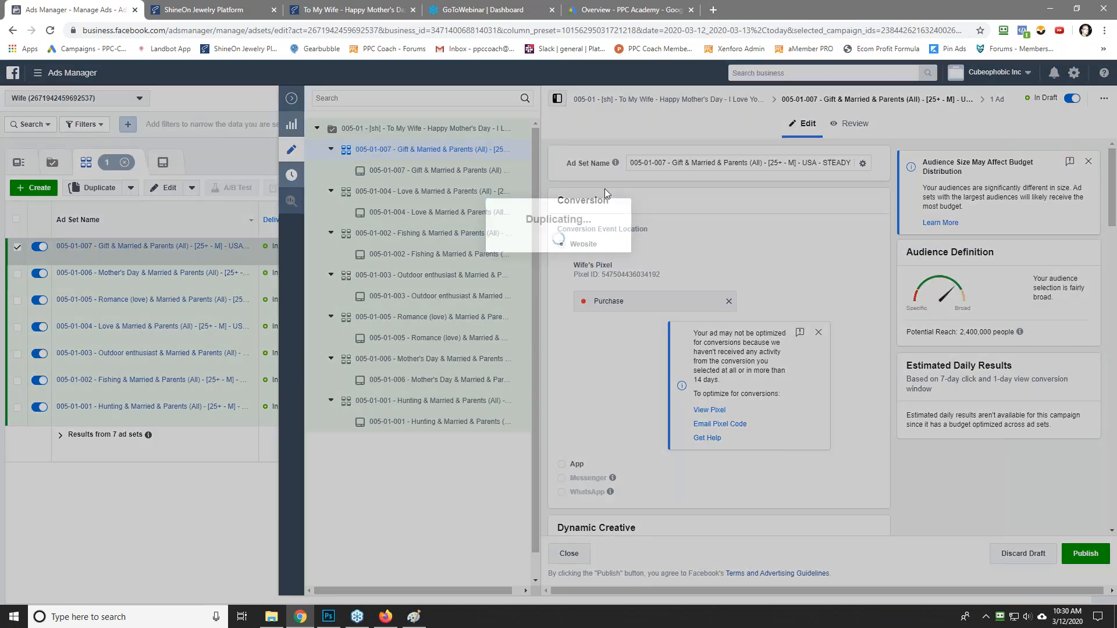
Step: Replace the Gift interest with the Engaged Shoppers behavior in the duplicated ad set's detailed targeting
{"action": "scroll", "coordinate": [605, 415], "scroll_direction": "down", "scroll_amount": 15}
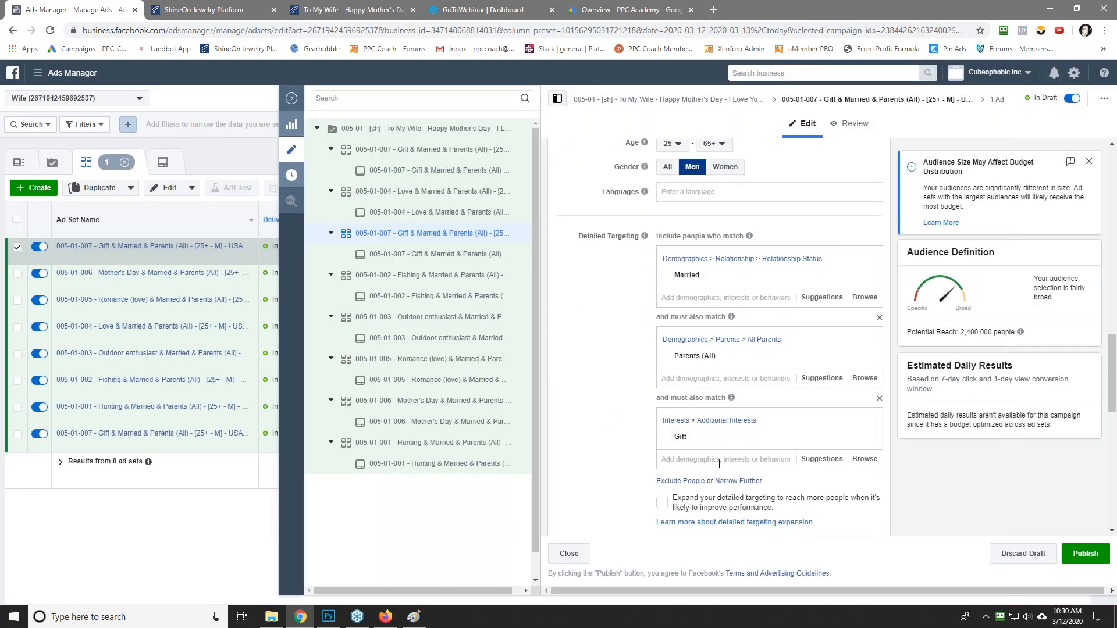
{"action": "left_click", "coordinate": [822, 459]}
{"action": "scroll", "coordinate": [582, 408], "scroll_direction": "down", "scroll_amount": 2}
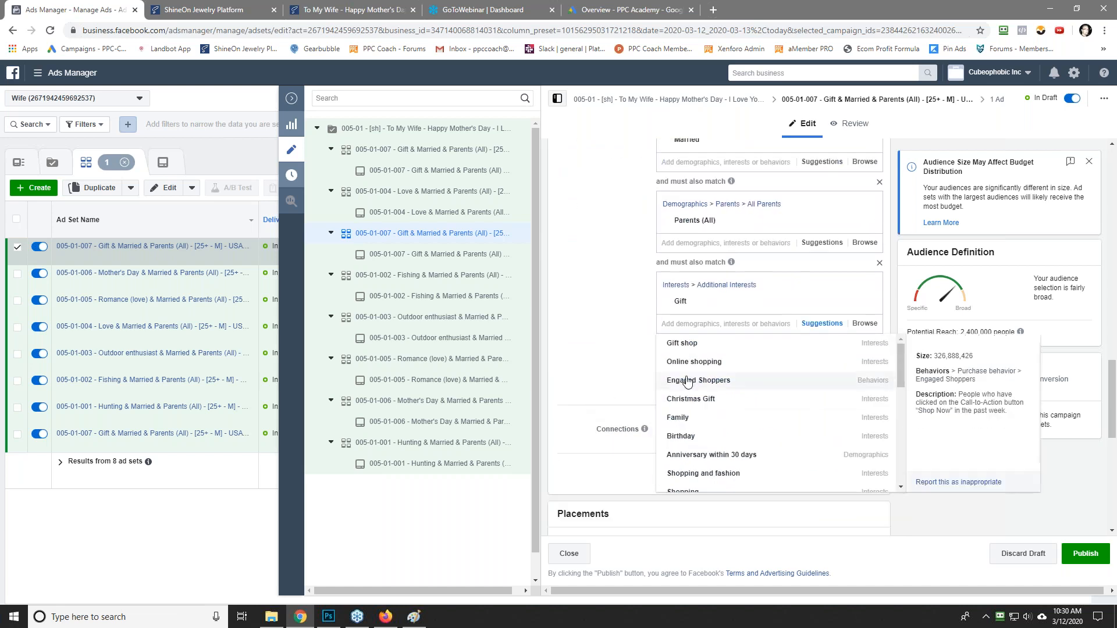
{"action": "left_click", "coordinate": [708, 382]}
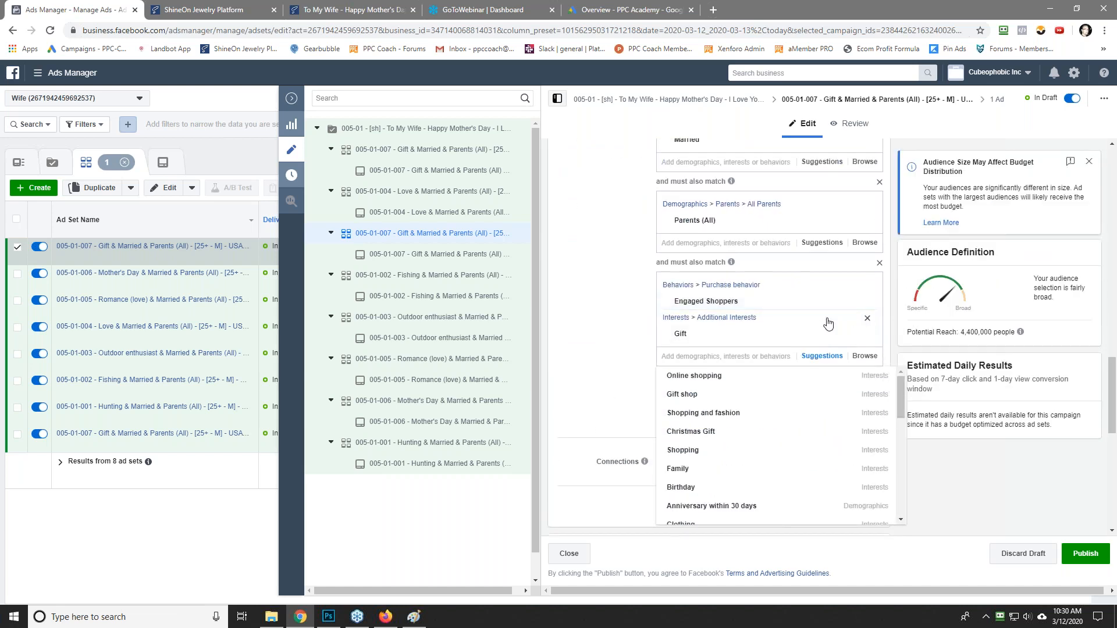
{"action": "left_click", "coordinate": [867, 319]}
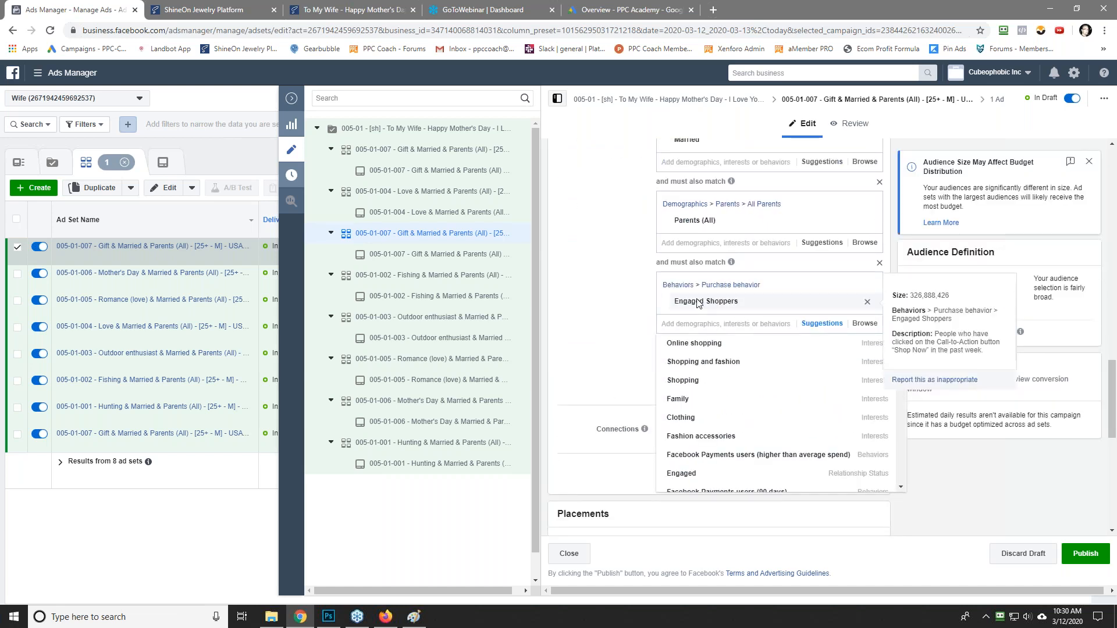
Step: Rename the duplicated ad set to start with "005-01-008 - Engaged Shoppers & Married & Parents (All)", remove the copy suffix, and copy the full name
{"action": "triple_click", "coordinate": [698, 303]}
{"action": "right_click", "coordinate": [698, 301]}
{"action": "left_click", "coordinate": [716, 307]}
{"action": "left_click", "coordinate": [606, 310]}
{"action": "scroll", "coordinate": [692, 186], "scroll_direction": "up", "scroll_amount": 15}
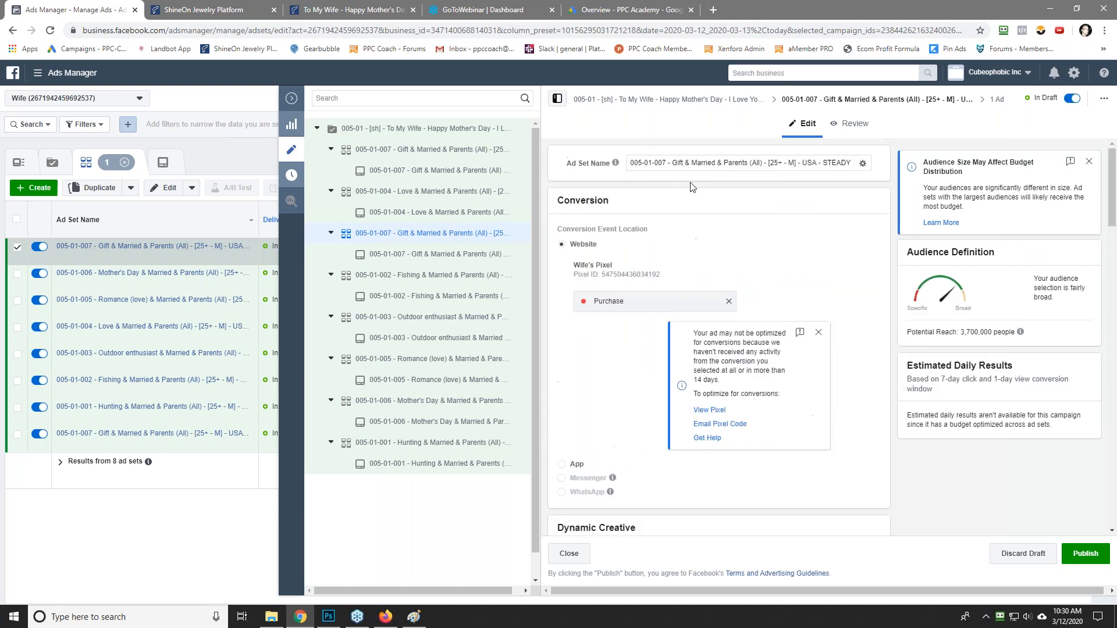
{"action": "double_click", "coordinate": [676, 162]}
{"action": "right_click", "coordinate": [679, 163]}
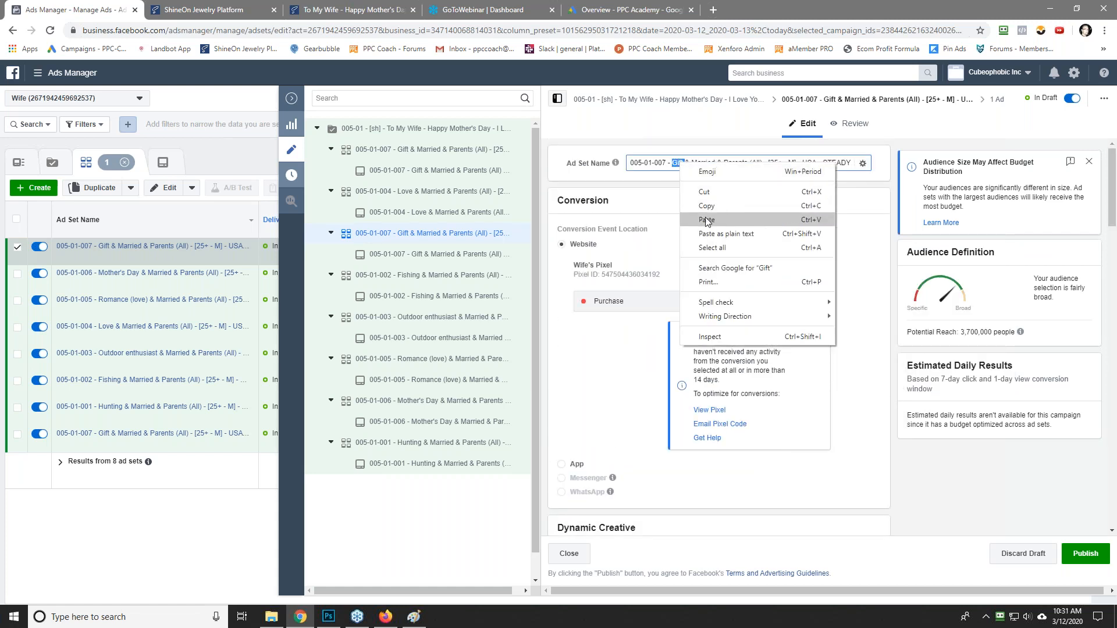
{"action": "left_click", "coordinate": [707, 221]}
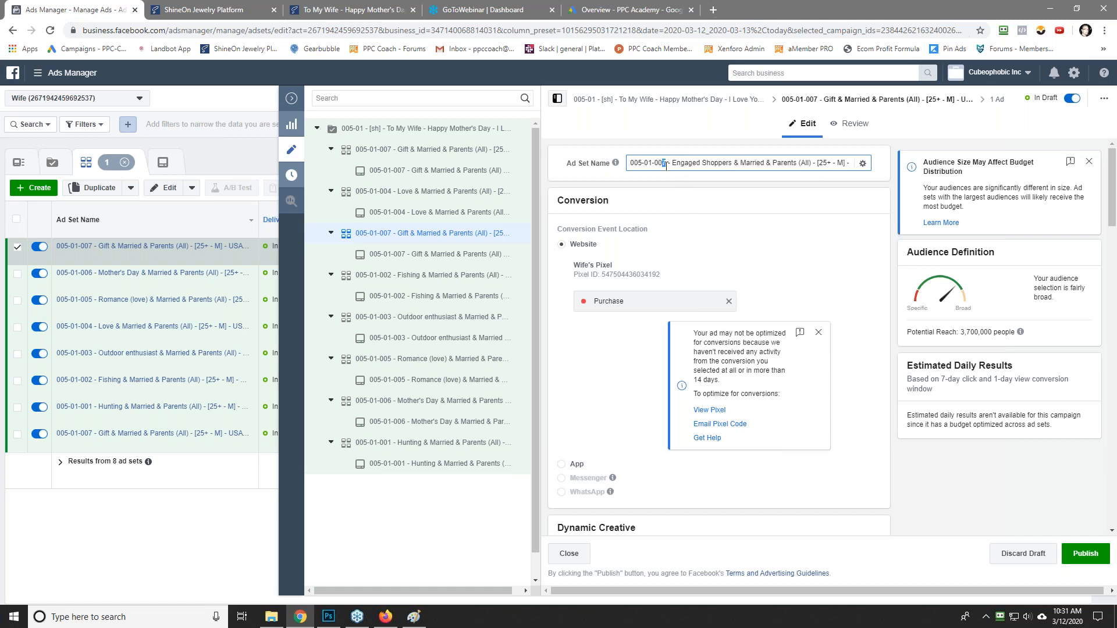
{"action": "key", "text": "End"}
{"action": "key", "text": "BackSpace"}
{"action": "key", "text": "BackSpace"}
{"action": "key", "text": "BackSpace"}
{"action": "key", "text": "BackSpace"}
{"action": "key", "text": "BackSpace"}
{"action": "key", "text": "BackSpace"}
{"action": "key", "text": "BackSpace"}
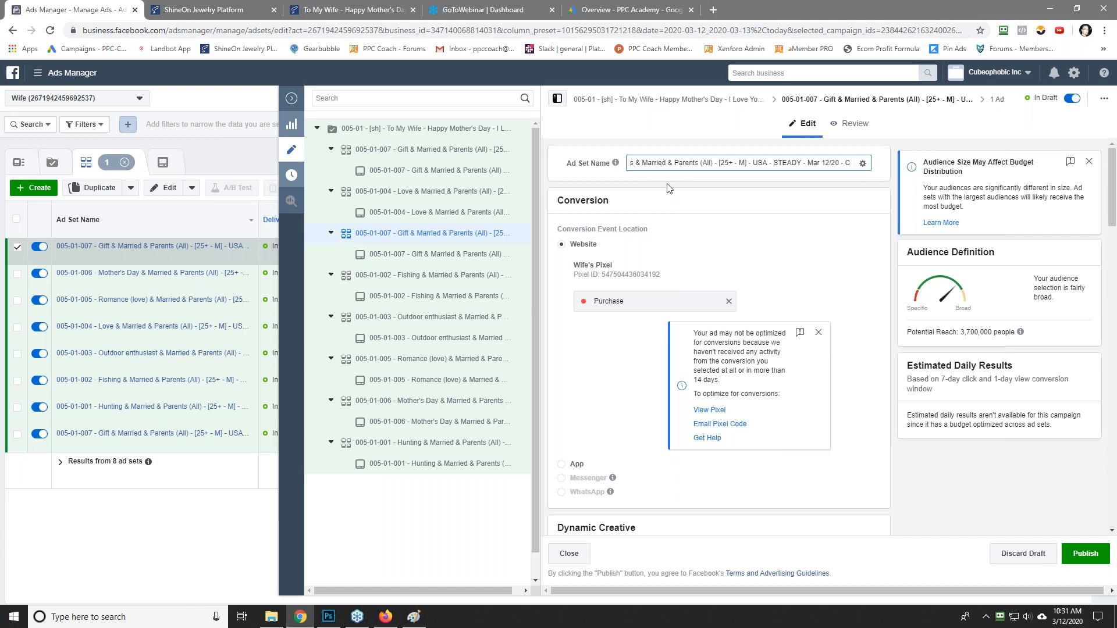
{"action": "key", "text": "ctrl+a"}
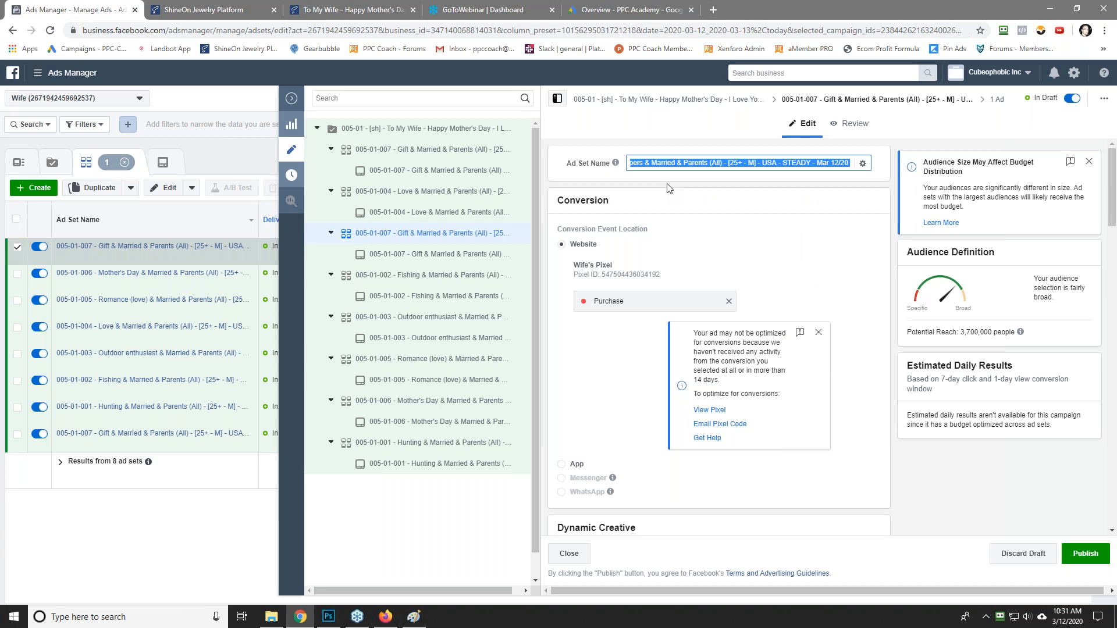
{"action": "left_click", "coordinate": [669, 188]}
Step: Give the ad in the 005-01-008 Engaged Shoppers ad set its ad set's name, and duplicate that ad set
{"action": "left_click", "coordinate": [449, 254]}
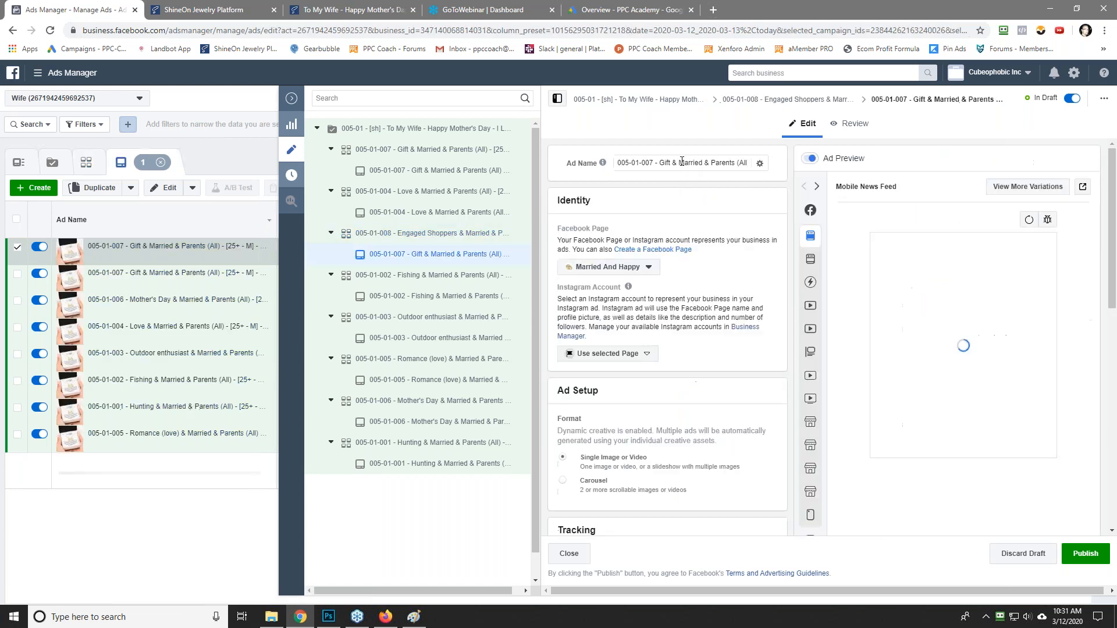
{"action": "triple_click", "coordinate": [682, 162]}
{"action": "right_click", "coordinate": [675, 165]}
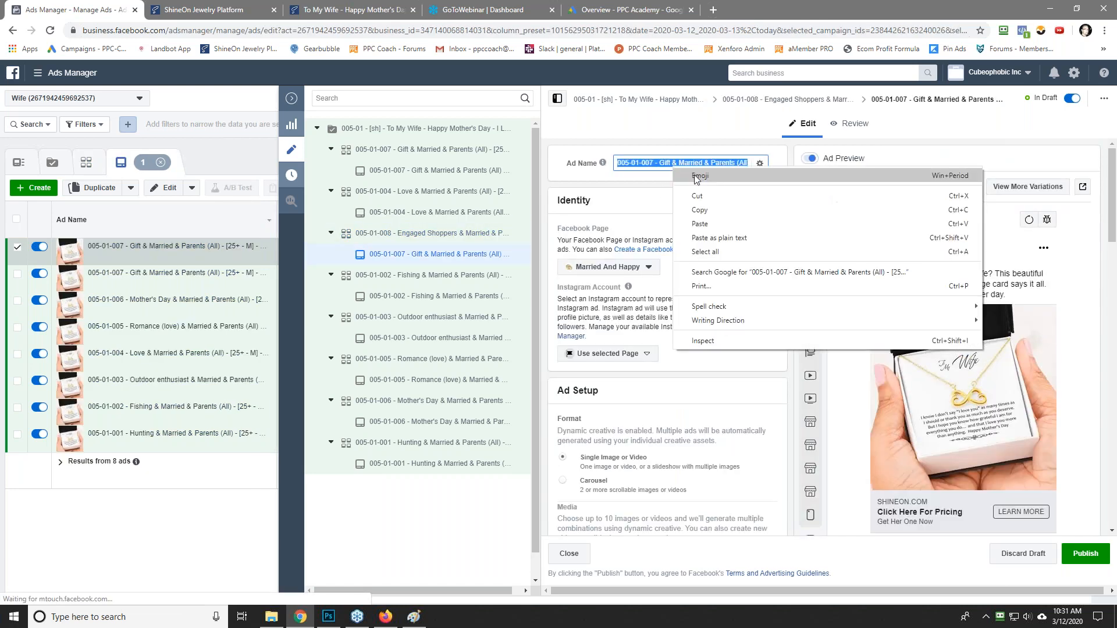
{"action": "left_click", "coordinate": [715, 224]}
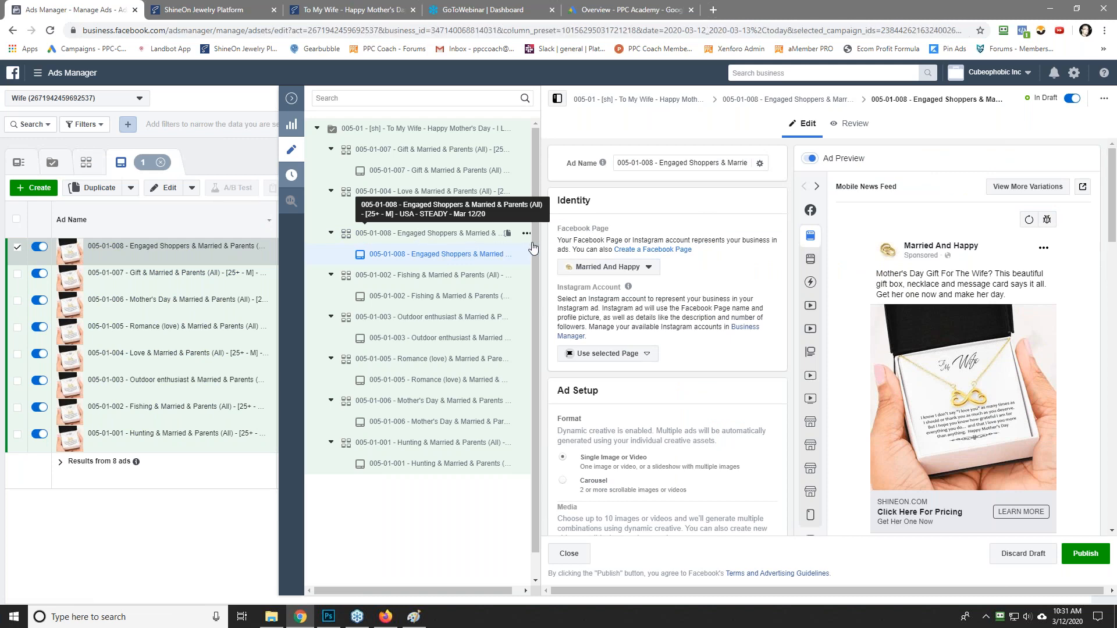
{"action": "left_click", "coordinate": [526, 234]}
{"action": "left_click", "coordinate": [582, 239]}
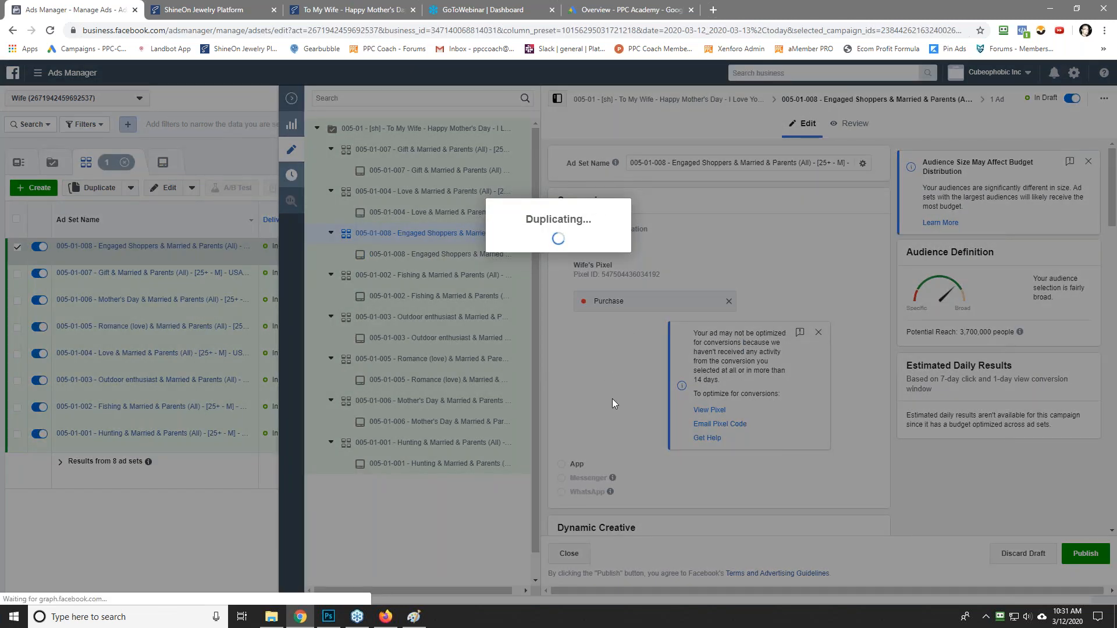
Step: Replace the Engaged Shoppers behavior with the Happiness interest in the duplicated ad set's detailed targeting
{"action": "scroll", "coordinate": [612, 399], "scroll_direction": "down", "scroll_amount": 12}
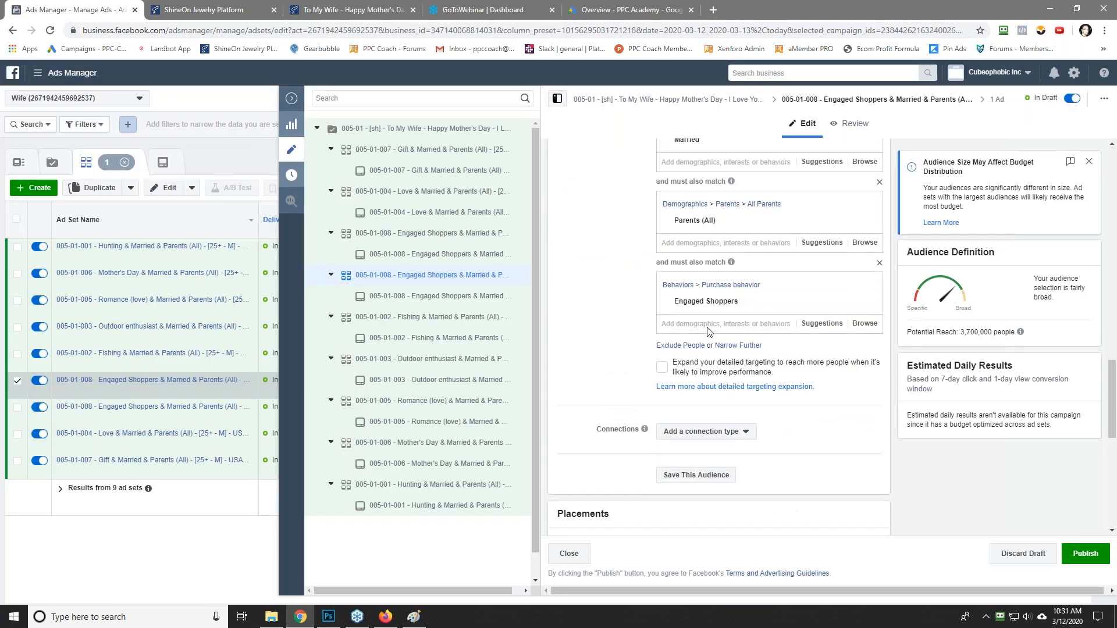
{"action": "left_click", "coordinate": [687, 326]}
{"action": "type", "text": "happiness"}
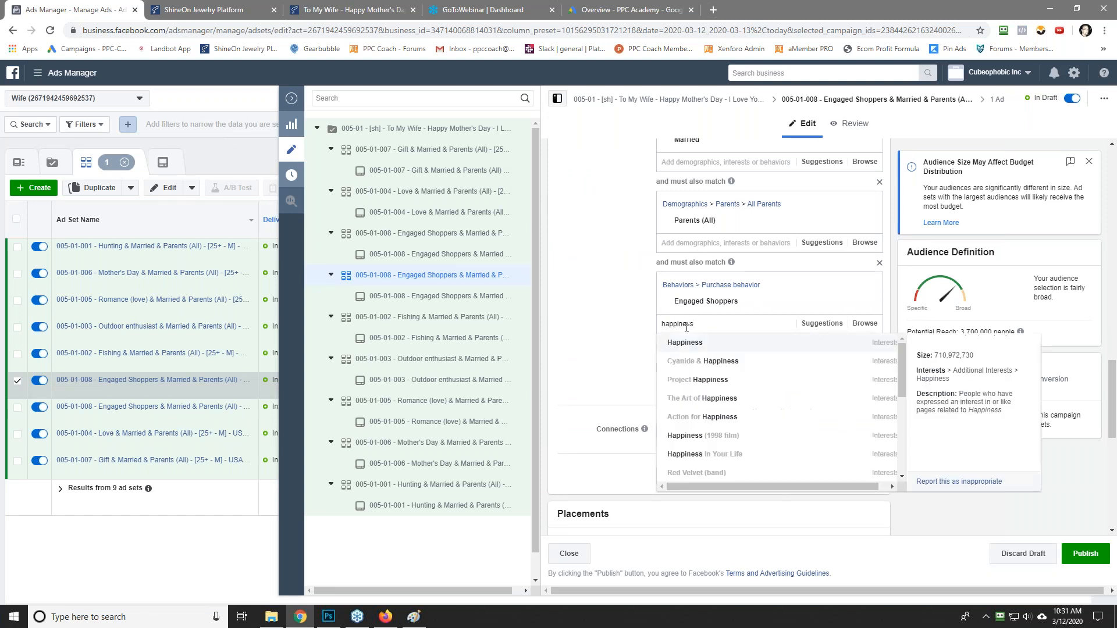
{"action": "left_click", "coordinate": [686, 342]}
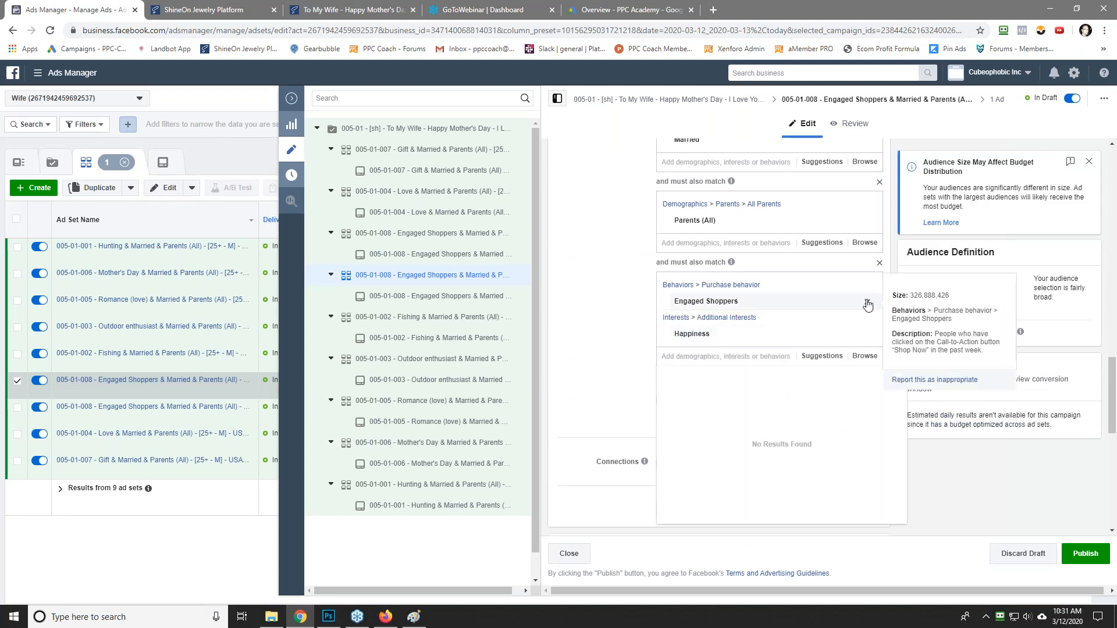
{"action": "left_click", "coordinate": [867, 303]}
Step: Rename the duplicated ad set to start with "005-01-009 - Happiness & Married & Parents (All)", remove the copy suffix, and copy the full name
{"action": "double_click", "coordinate": [691, 301]}
{"action": "right_click", "coordinate": [691, 302]}
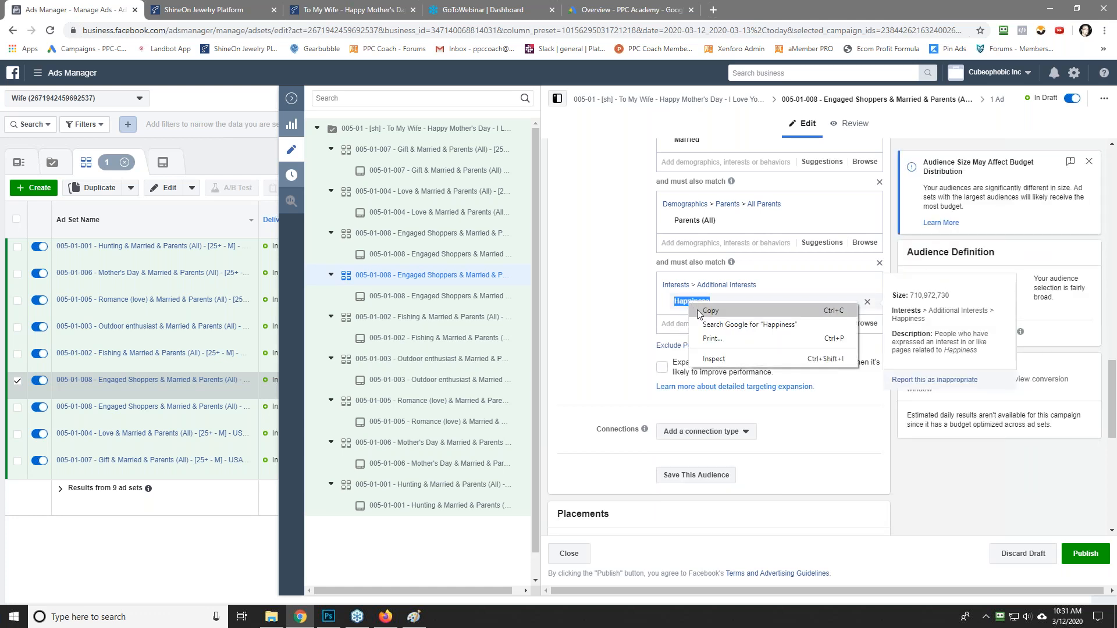
{"action": "left_click", "coordinate": [699, 312]}
{"action": "scroll", "coordinate": [618, 306], "scroll_direction": "up", "scroll_amount": 15}
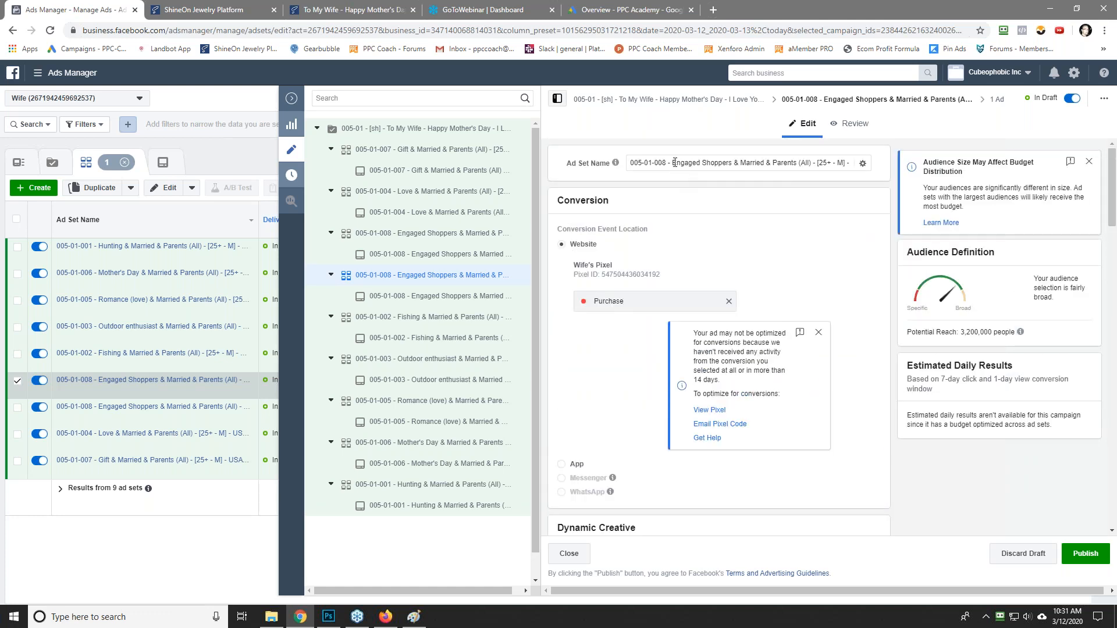
{"action": "left_click_drag", "start_coordinate": [674, 164], "coordinate": [694, 164]}
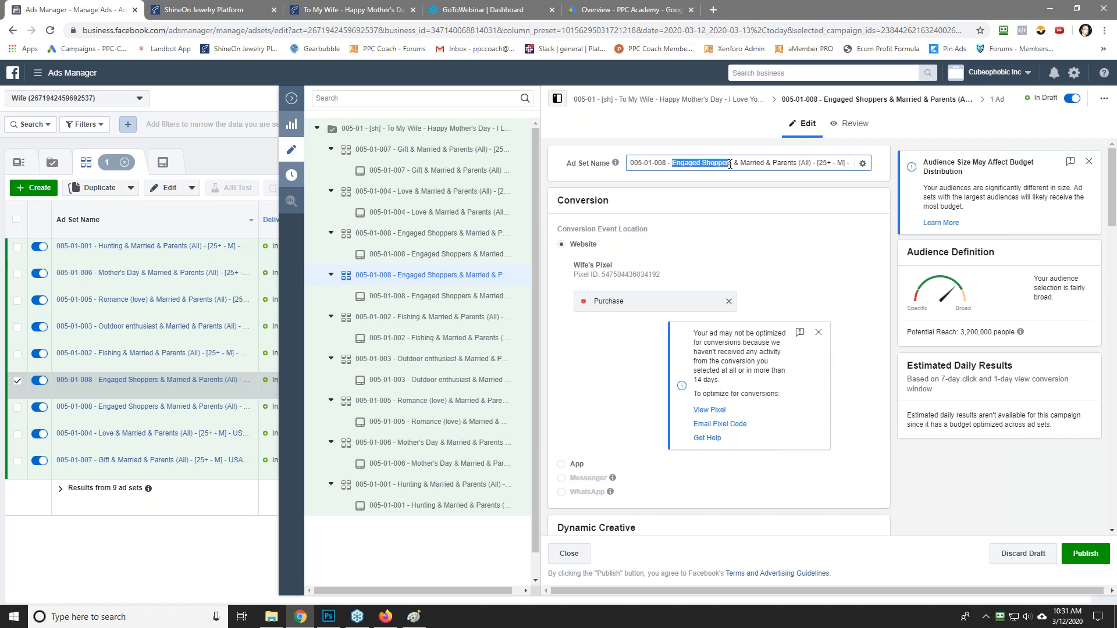
{"action": "right_click", "coordinate": [720, 166]}
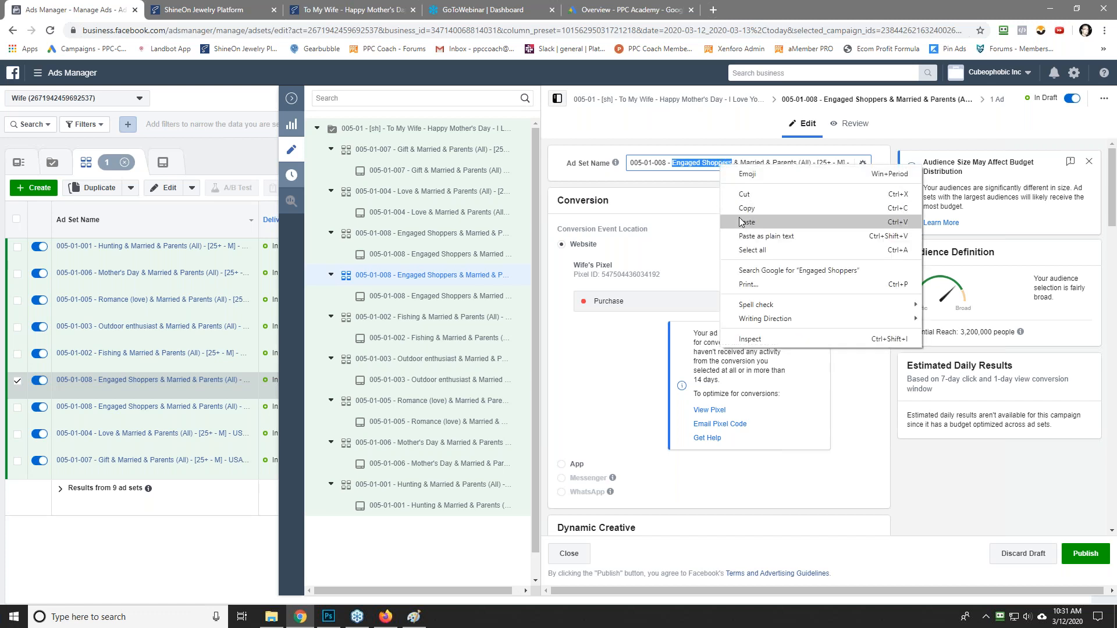
{"action": "left_click", "coordinate": [738, 222]}
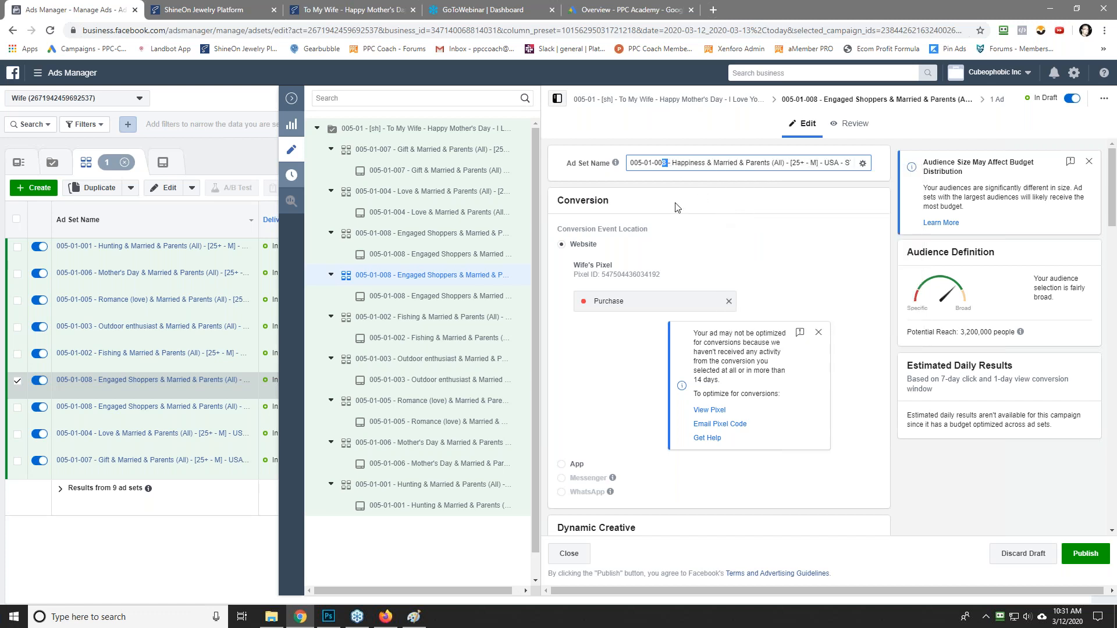
{"action": "key", "text": "Right"}
{"action": "key", "text": "Right"}
{"action": "key", "text": "Right"}
{"action": "key", "text": "Right"}
{"action": "key", "text": "Right"}
{"action": "key", "text": "Right"}
{"action": "key", "text": "Right"}
{"action": "key", "text": "Right"}
{"action": "key", "text": "Right"}
{"action": "key", "text": "Right"}
{"action": "key", "text": "Right"}
{"action": "key", "text": "Right"}
{"action": "key", "text": "Right"}
{"action": "key", "text": "Right"}
{"action": "key", "text": "Right"}
{"action": "key", "text": "Right"}
{"action": "key", "text": "Right"}
{"action": "key", "text": "Right"}
{"action": "key", "text": "Right"}
{"action": "key", "text": "Right"}
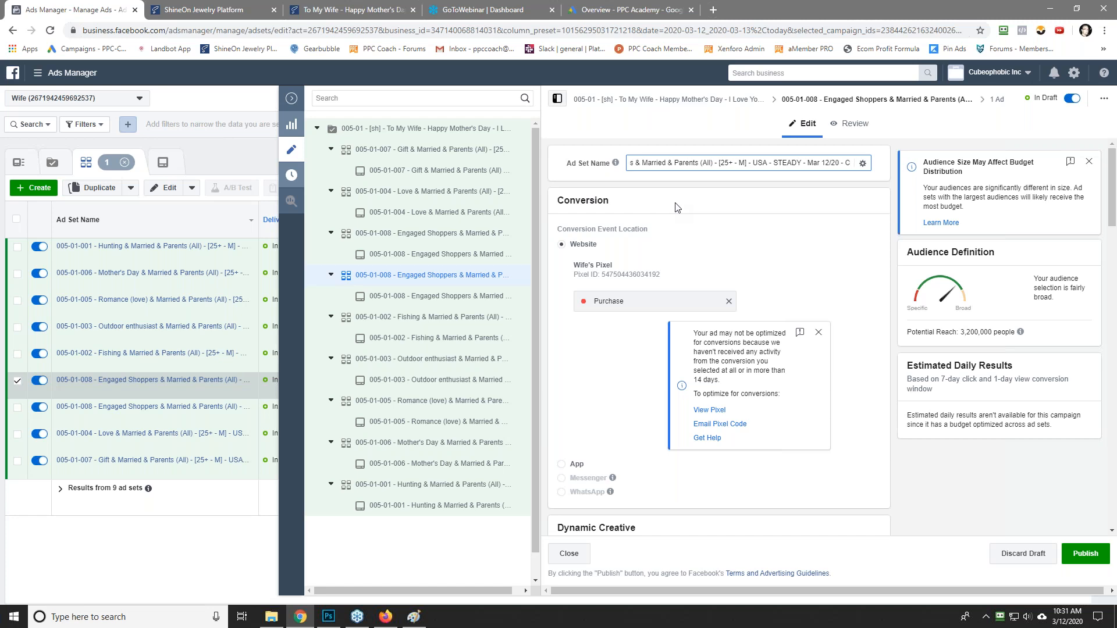
{"action": "key", "text": "ctrl+a"}
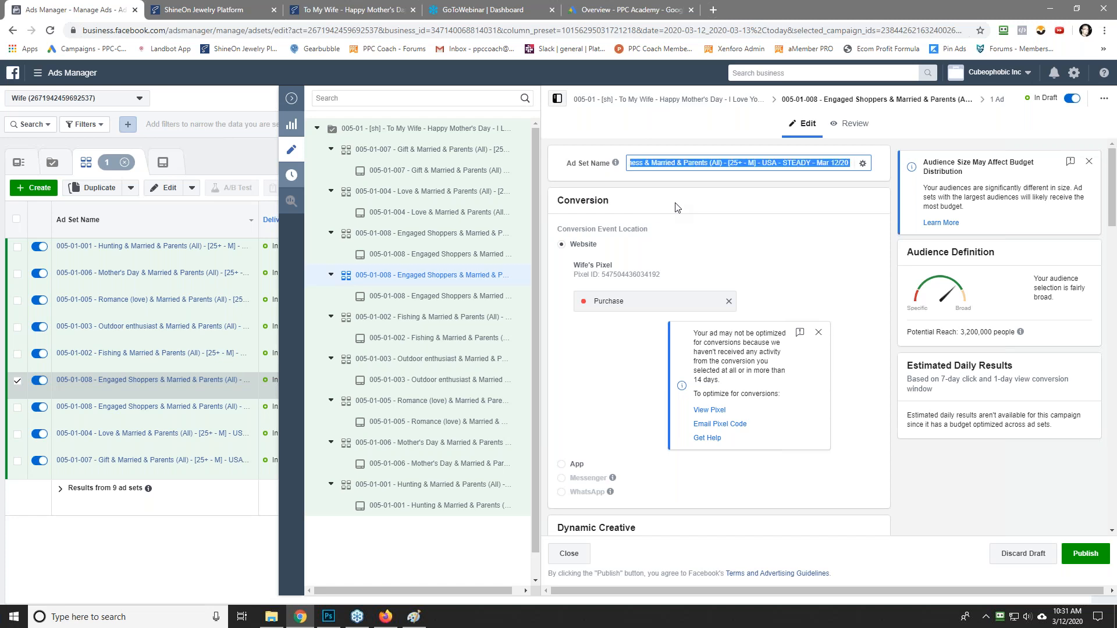
Step: Give the ad in the 005-01-009 Happiness ad set its ad set's name, and duplicate that ad set
{"action": "left_click", "coordinate": [413, 298]}
{"action": "triple_click", "coordinate": [646, 164]}
{"action": "right_click", "coordinate": [646, 163]}
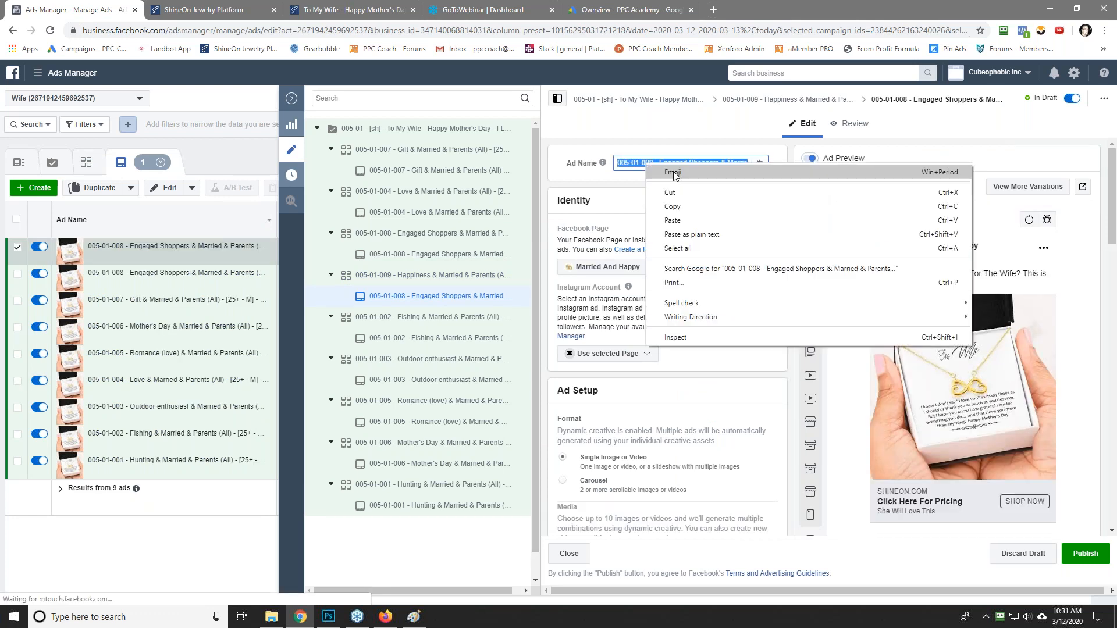
{"action": "left_click", "coordinate": [693, 220]}
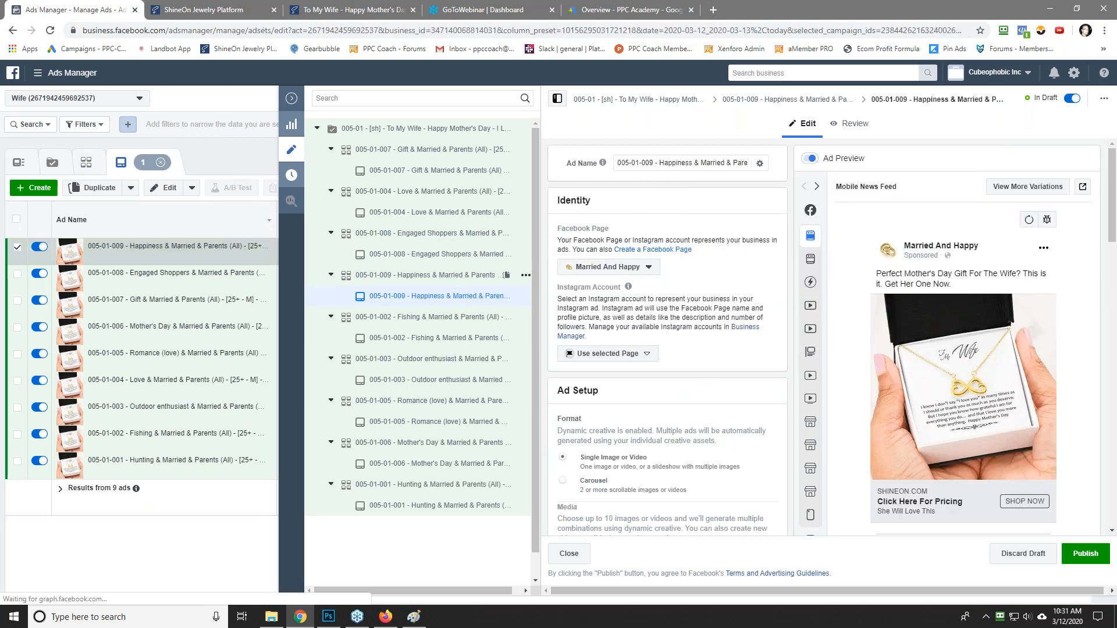
{"action": "left_click", "coordinate": [515, 278]}
{"action": "left_click", "coordinate": [526, 276]}
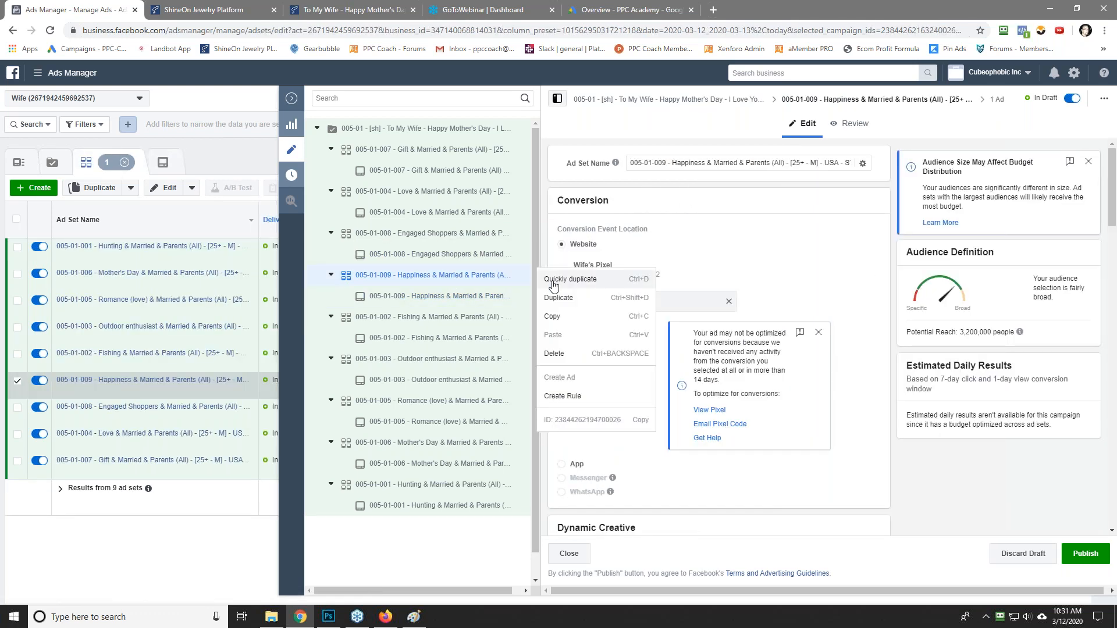
{"action": "left_click", "coordinate": [554, 282]}
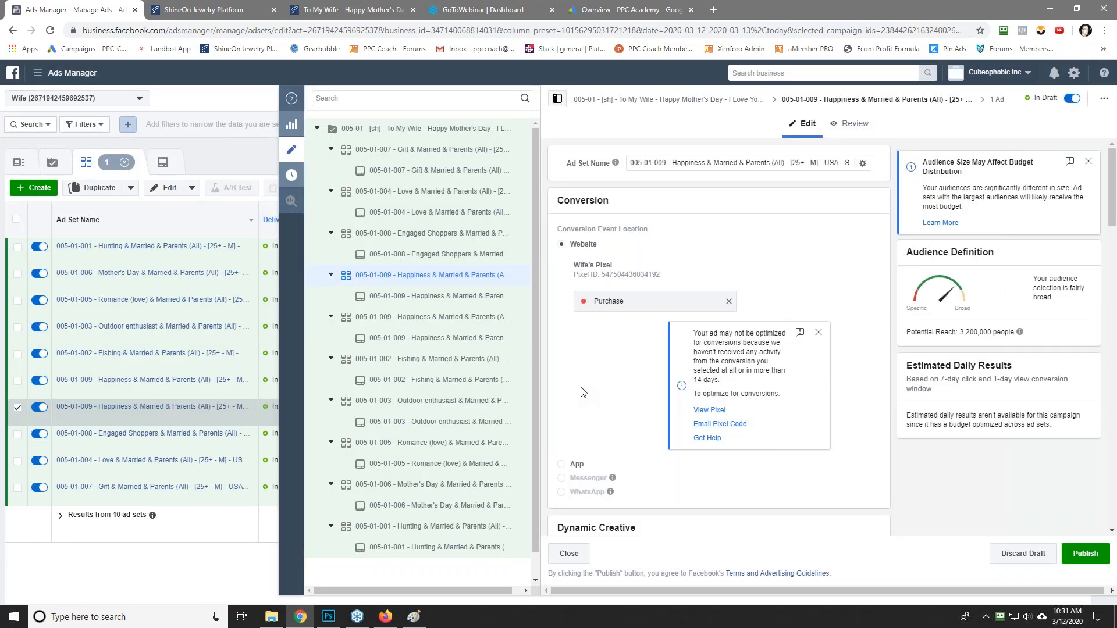
Step: Replace the Happiness interest with the Gratitude interest in the duplicated ad set's detailed targeting
{"action": "scroll", "coordinate": [583, 392], "scroll_direction": "down", "scroll_amount": 15}
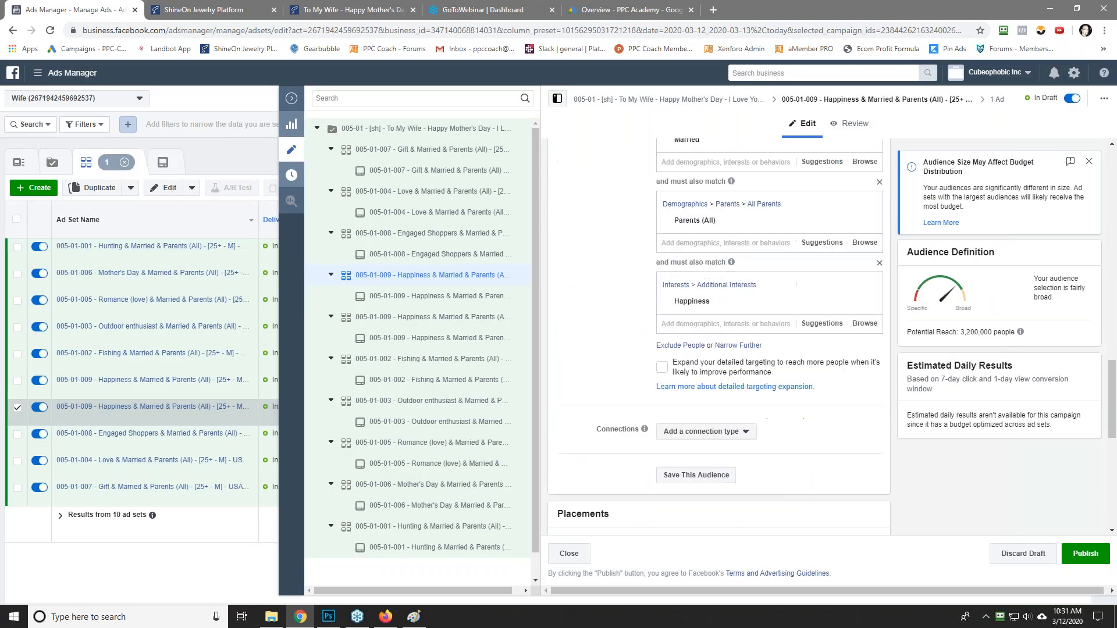
{"action": "left_click", "coordinate": [822, 324]}
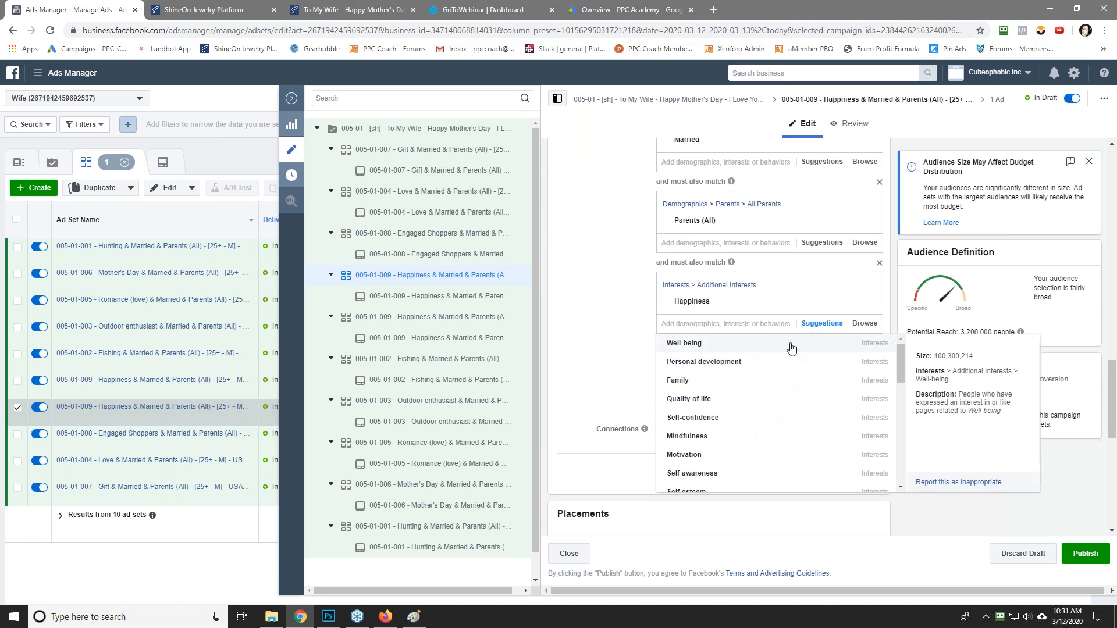
{"action": "left_click", "coordinate": [690, 325]}
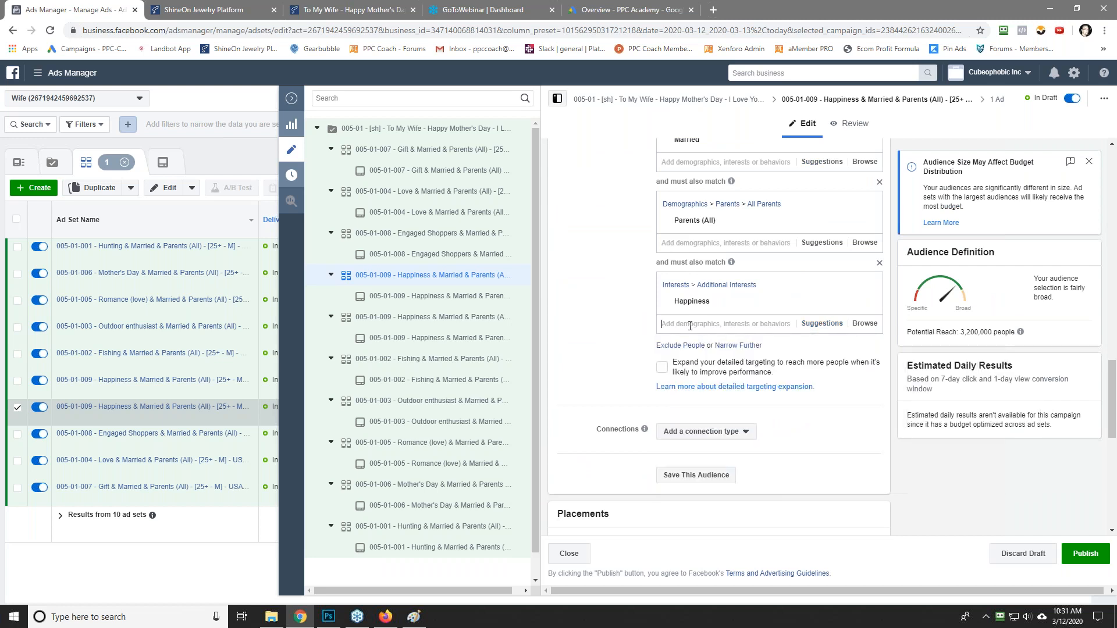
{"action": "type", "text": "gratit"}
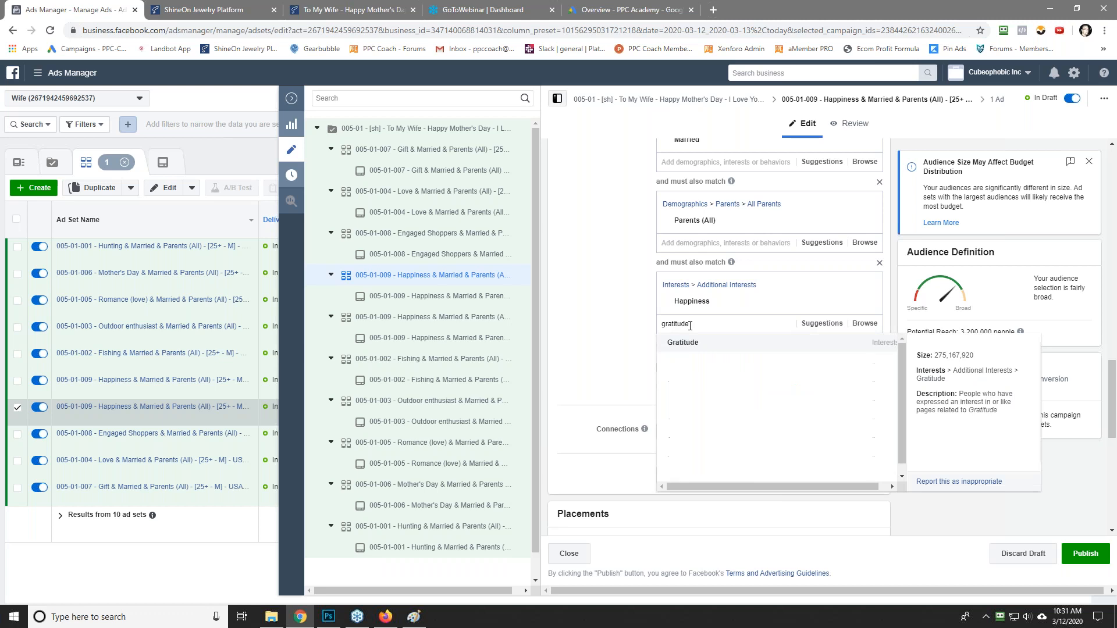
{"action": "type", "text": "ude"}
{"action": "key", "text": "Return"}
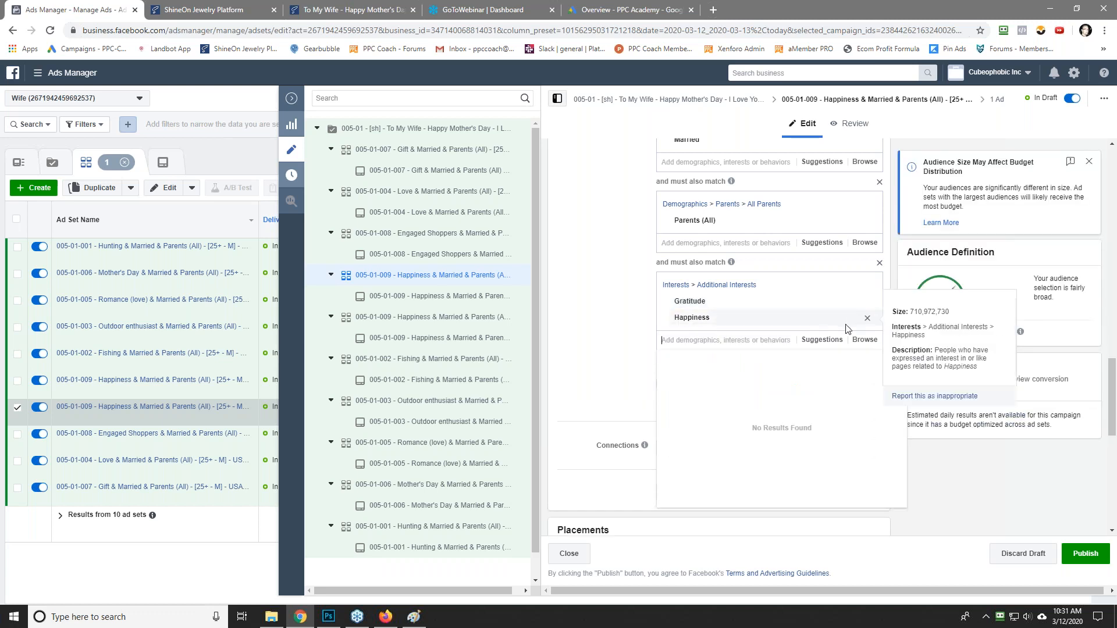
{"action": "left_click", "coordinate": [868, 321]}
Step: Rename the duplicated ad set to start with "005-01-010 - Gratitude & Married & Parents (All)", remove the copy suffix, and copy the full name
{"action": "double_click", "coordinate": [690, 301]}
{"action": "right_click", "coordinate": [678, 301]}
{"action": "left_click", "coordinate": [698, 311]}
{"action": "left_click", "coordinate": [595, 316]}
{"action": "key", "text": "Home"}
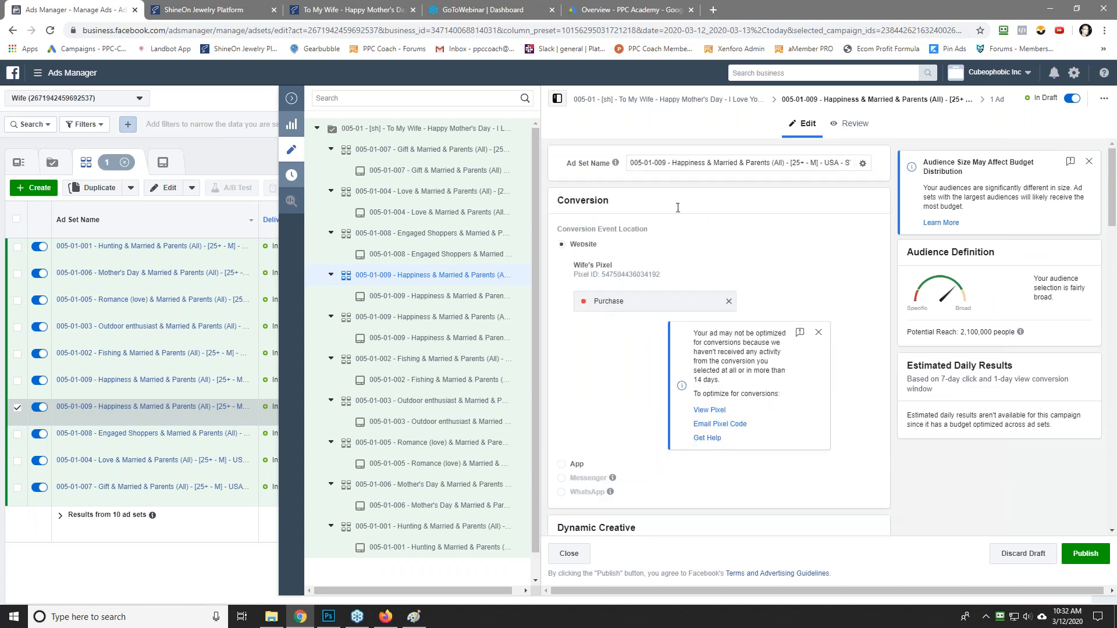
{"action": "double_click", "coordinate": [680, 163]}
{"action": "right_click", "coordinate": [680, 164]}
{"action": "left_click", "coordinate": [720, 220]}
{"action": "key", "text": "Right"}
{"action": "key", "text": "Right"}
{"action": "key", "text": "Right"}
{"action": "key", "text": "Right"}
{"action": "key", "text": "Right"}
{"action": "key", "text": "Right"}
{"action": "key", "text": "Right"}
{"action": "key", "text": "Right"}
{"action": "key", "text": "Right"}
{"action": "key", "text": "Right"}
{"action": "key", "text": "Right"}
{"action": "key", "text": "Right"}
{"action": "key", "text": "Right"}
{"action": "key", "text": "Right"}
{"action": "key", "text": "Right"}
{"action": "key", "text": "Right"}
{"action": "key", "text": "Right"}
{"action": "key", "text": "Right"}
{"action": "key", "text": "Right"}
{"action": "key", "text": "Right"}
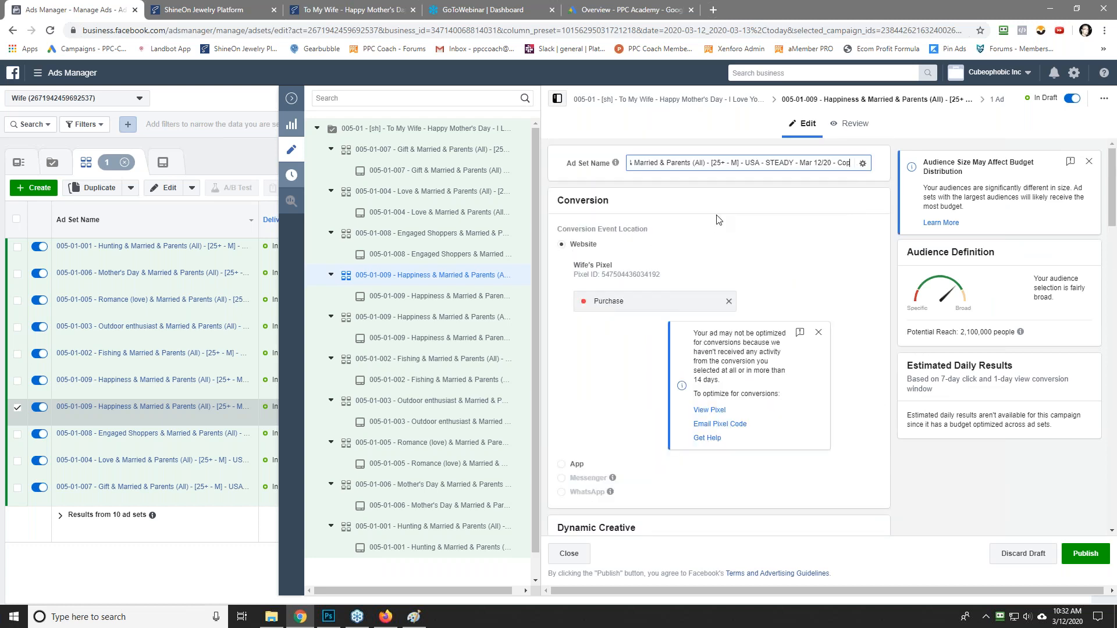
{"action": "key", "text": "Home"}
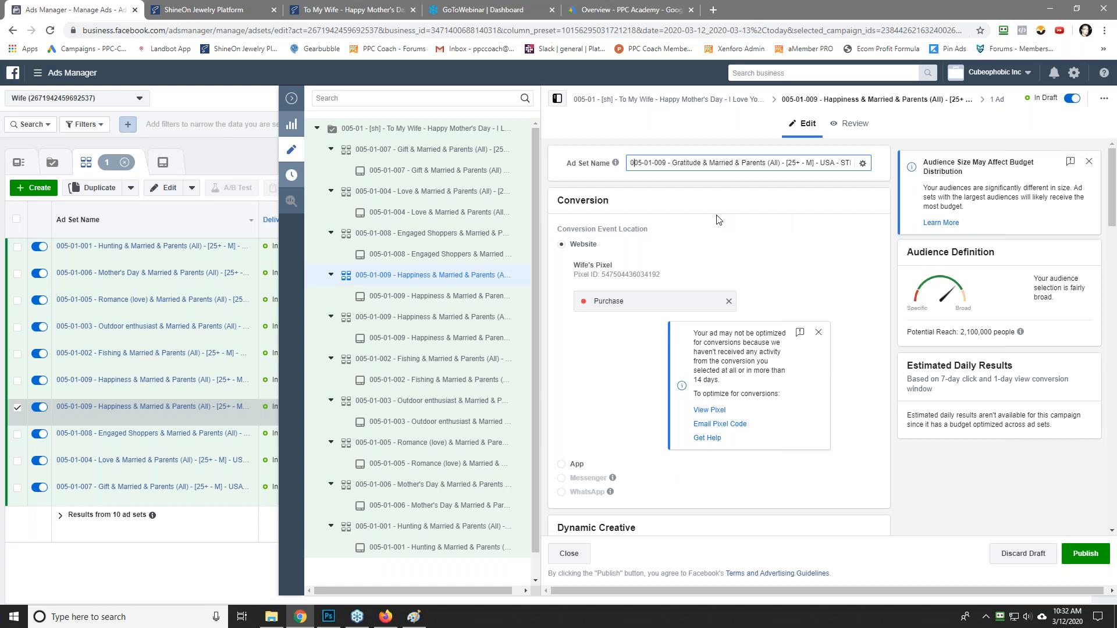
{"action": "key", "text": "BackSpace"}
{"action": "key", "text": "BackSpace"}
{"action": "type", "text": "10"}
{"action": "key", "text": "ctrl+a"}
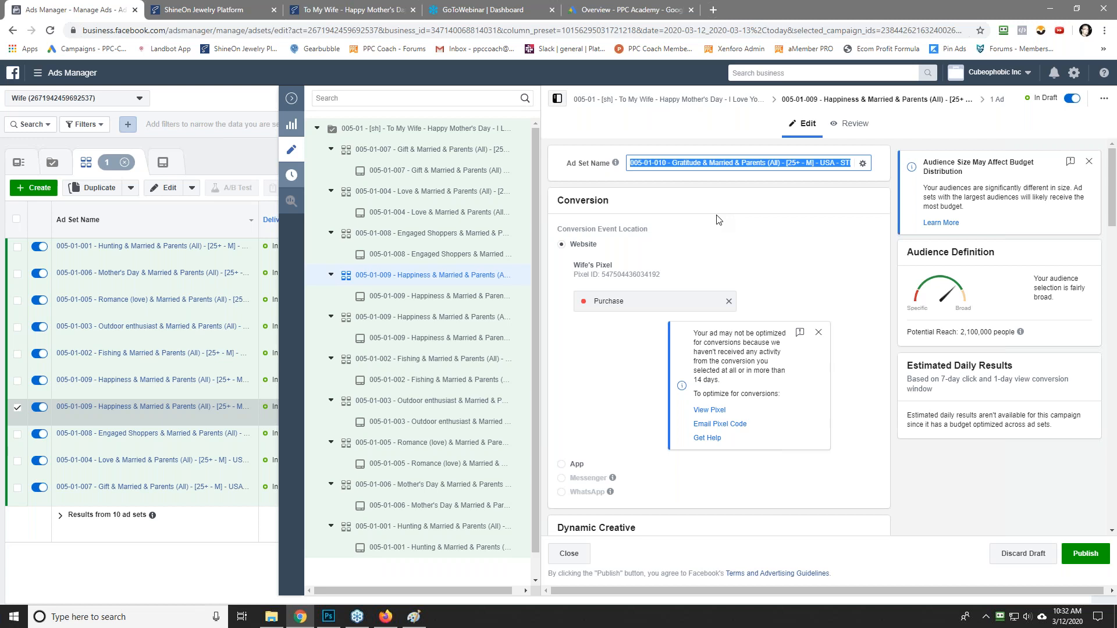
Step: Give the ad in the 005-01-010 Gratitude ad set its ad set's name and close the editor
{"action": "left_click", "coordinate": [442, 296]}
{"action": "triple_click", "coordinate": [672, 162]}
{"action": "right_click", "coordinate": [643, 164]}
{"action": "left_click", "coordinate": [670, 251]}
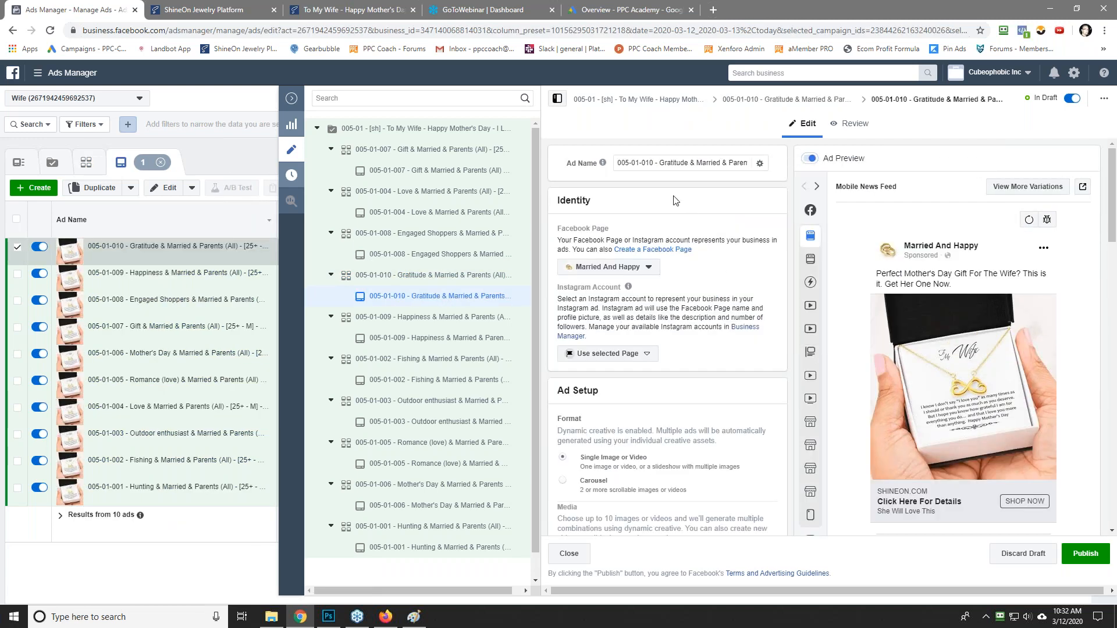
{"action": "left_click", "coordinate": [291, 99]}
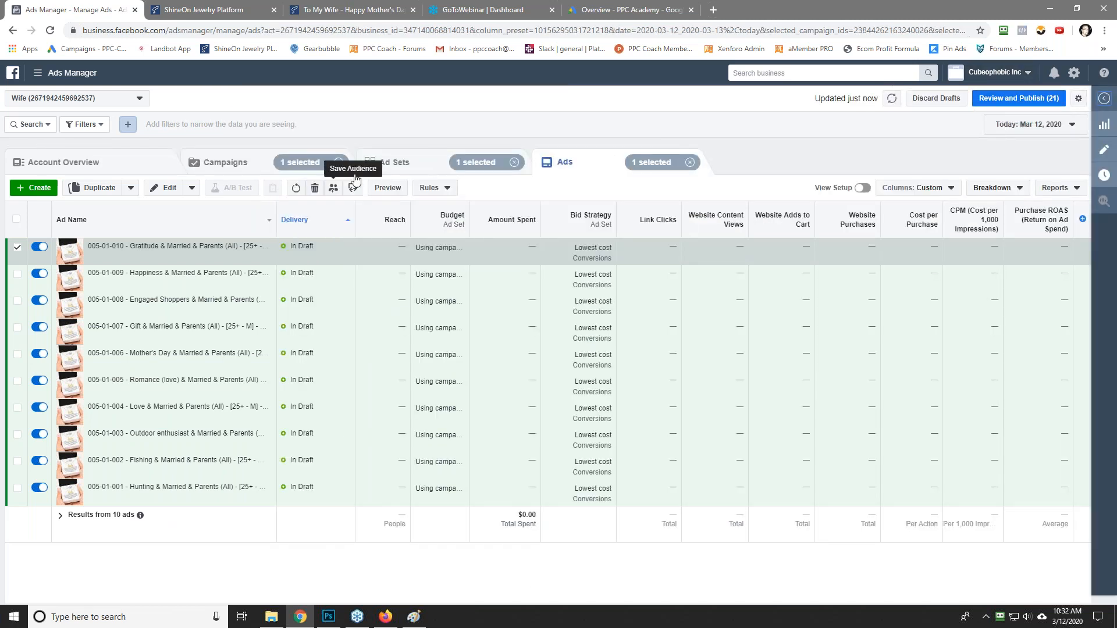
Step: Open all ad sets for editing together and review their maximum spend limits, audience settings and detailed targeting
{"action": "left_click", "coordinate": [394, 163]}
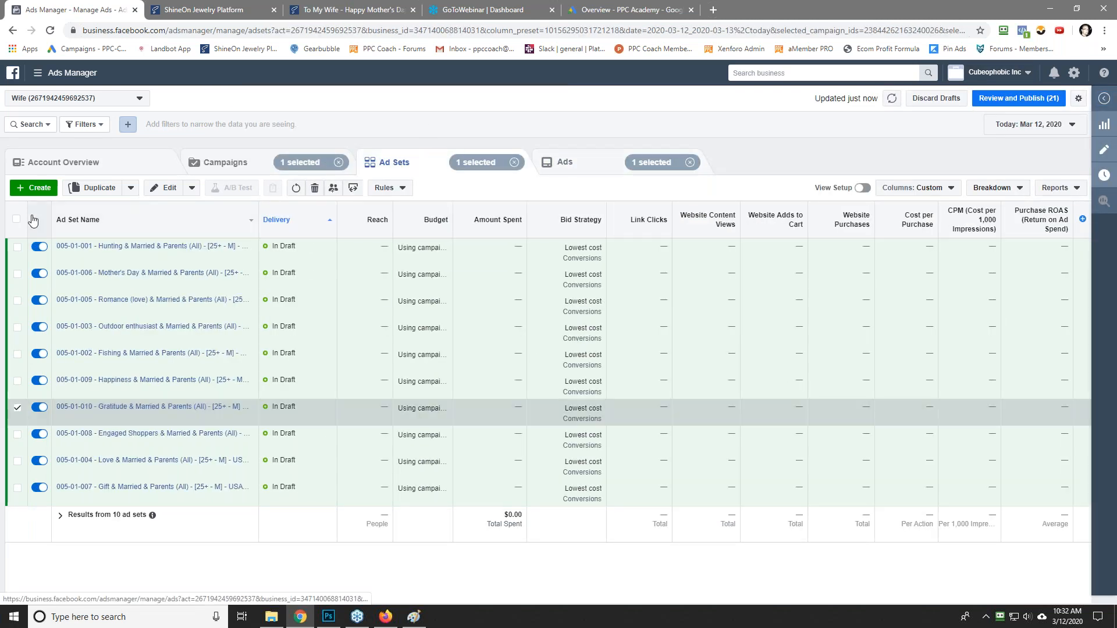
{"action": "left_click", "coordinate": [18, 219]}
{"action": "left_click", "coordinate": [164, 188]}
{"action": "scroll", "coordinate": [616, 389], "scroll_direction": "down", "scroll_amount": 7}
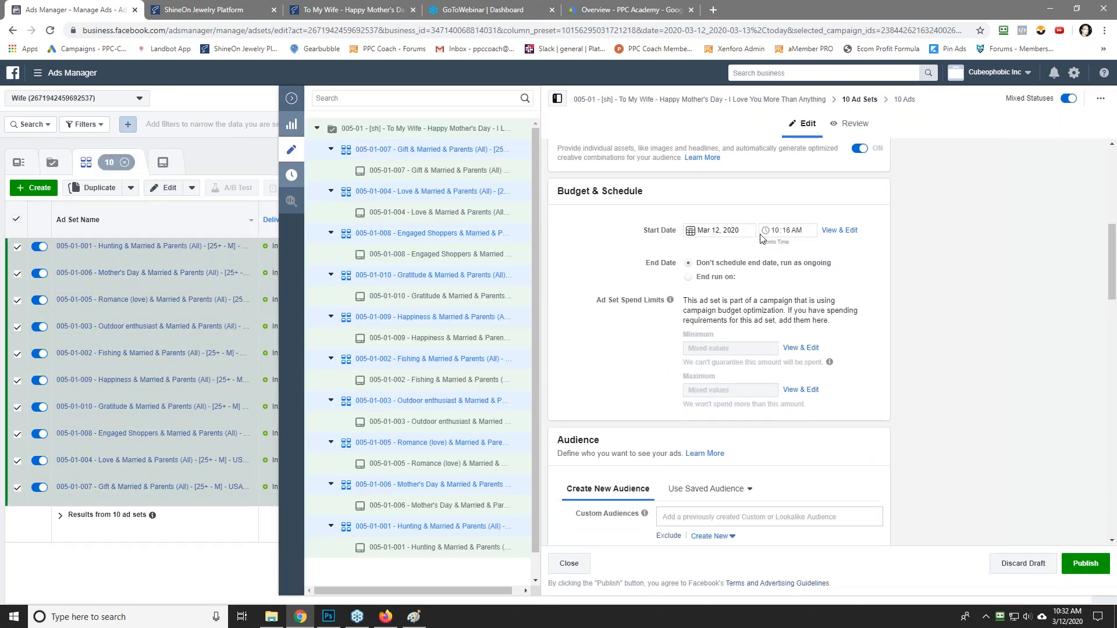
{"action": "left_click", "coordinate": [801, 389]}
{"action": "mouse_move", "coordinate": [837, 294]}
{"action": "left_mouse_down"}
{"action": "mouse_move", "coordinate": [847, 365]}
{"action": "mouse_move", "coordinate": [837, 278]}
{"action": "left_mouse_up"}
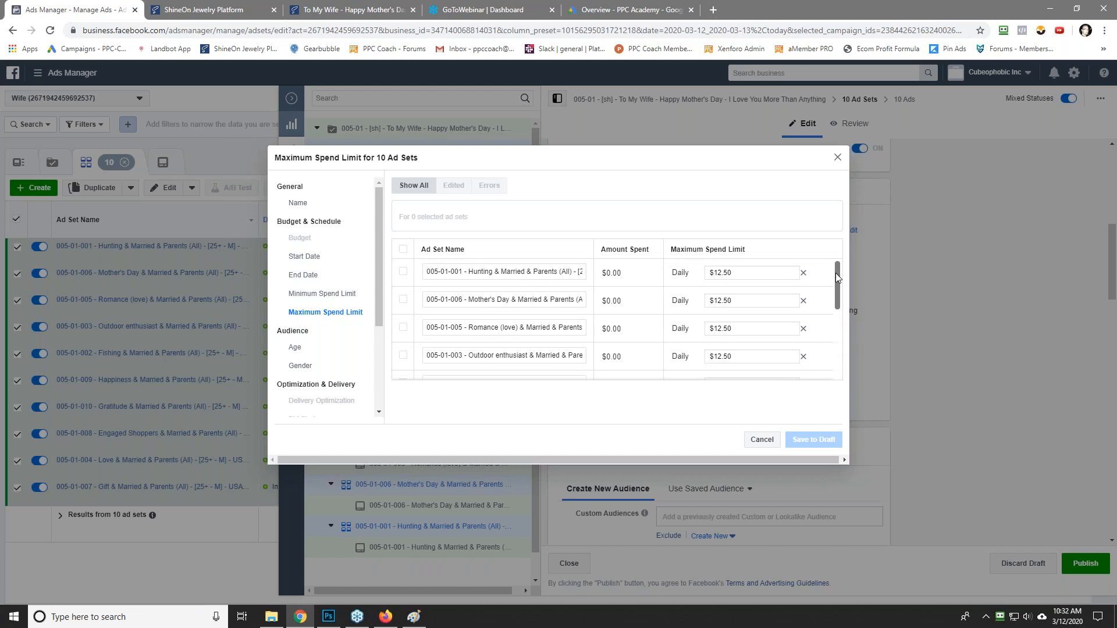
{"action": "left_click", "coordinate": [762, 440]}
{"action": "scroll", "coordinate": [608, 377], "scroll_direction": "down", "scroll_amount": 5}
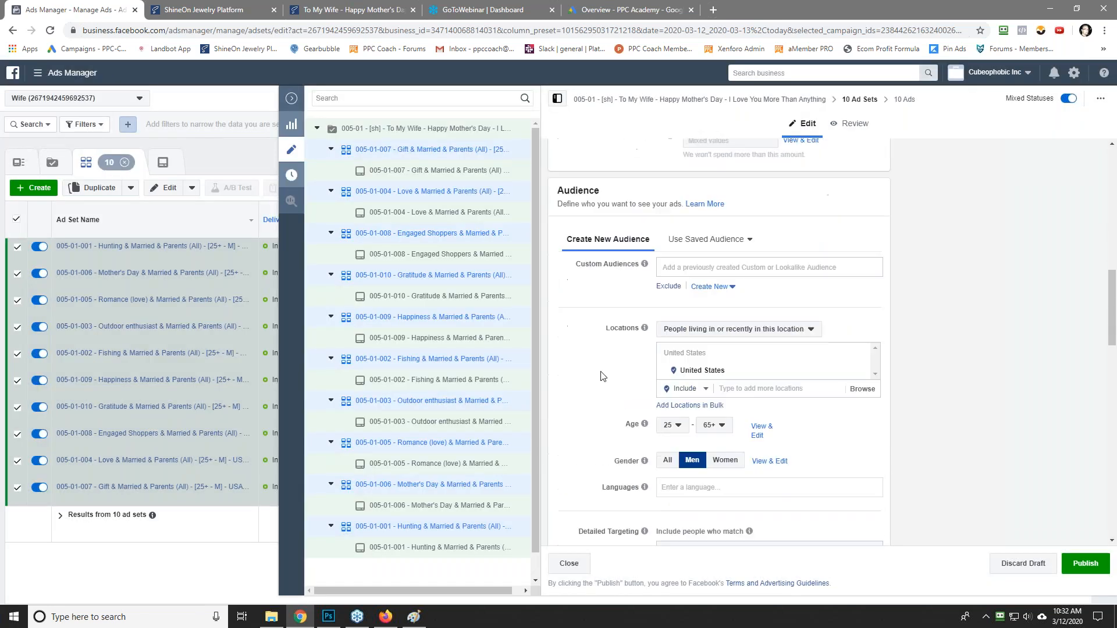
{"action": "scroll", "coordinate": [593, 363], "scroll_direction": "down", "scroll_amount": 10}
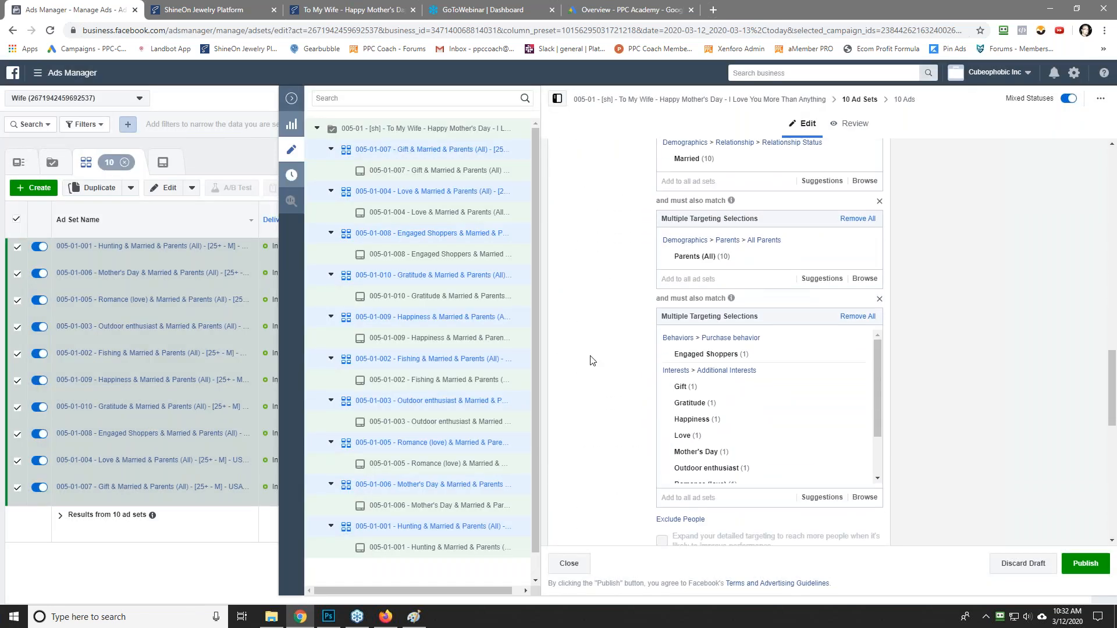
Step: Review the 005-01-007 Gift ad's creative, preview its website URL, and check the landing page's pixels with Facebook Pixel Helper
{"action": "left_click", "coordinate": [389, 170]}
{"action": "scroll", "coordinate": [669, 320], "scroll_direction": "down", "scroll_amount": 15}
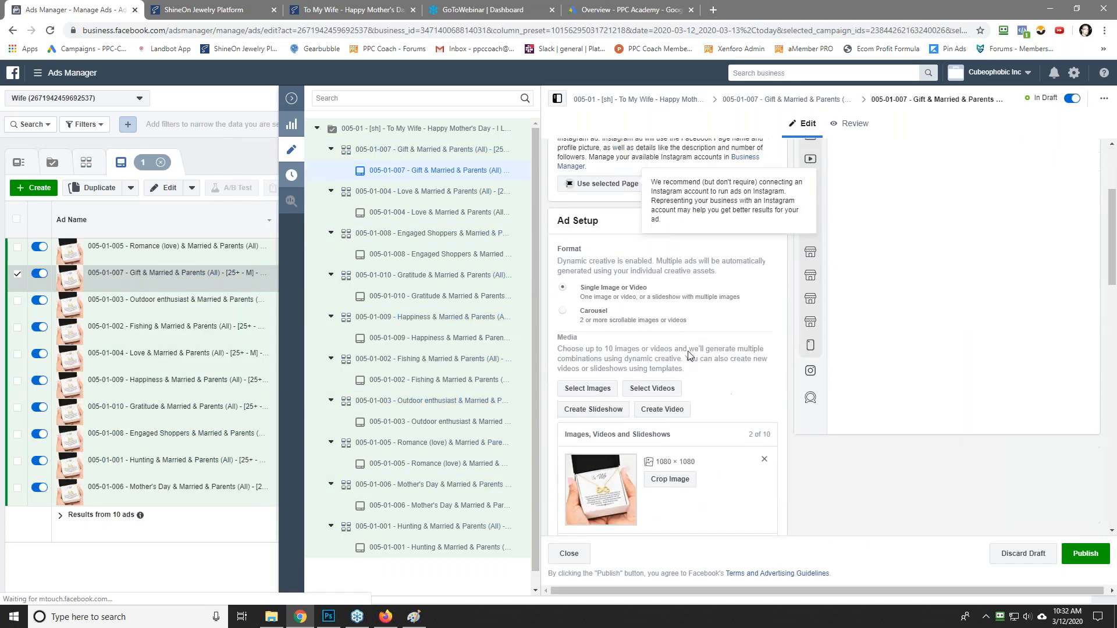
{"action": "scroll", "coordinate": [684, 334], "scroll_direction": "up", "scroll_amount": 4}
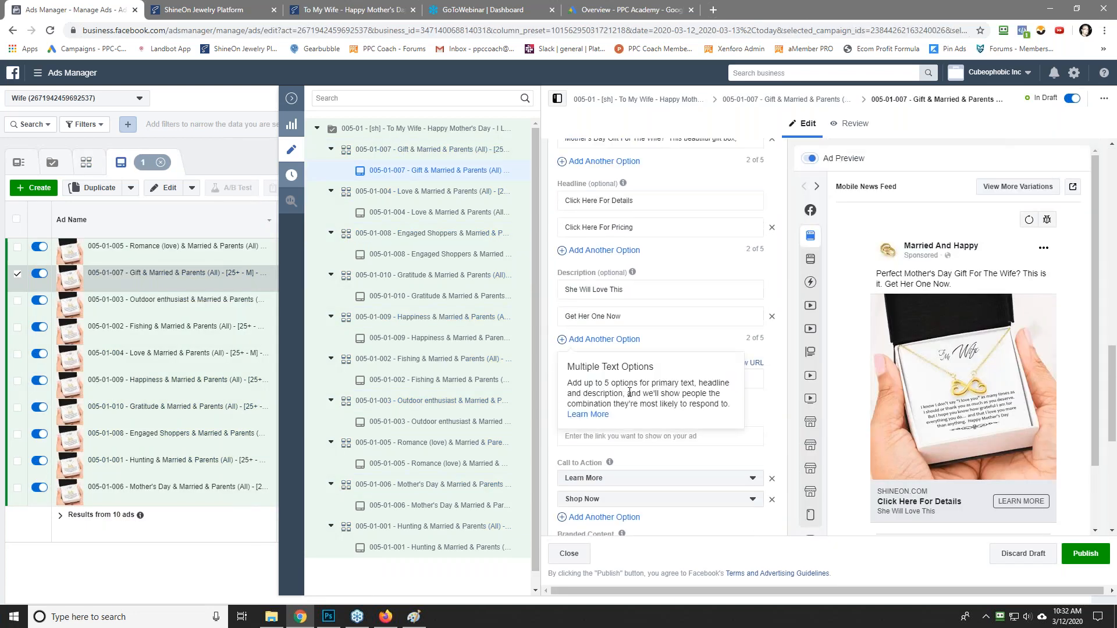
{"action": "left_click", "coordinate": [742, 365]}
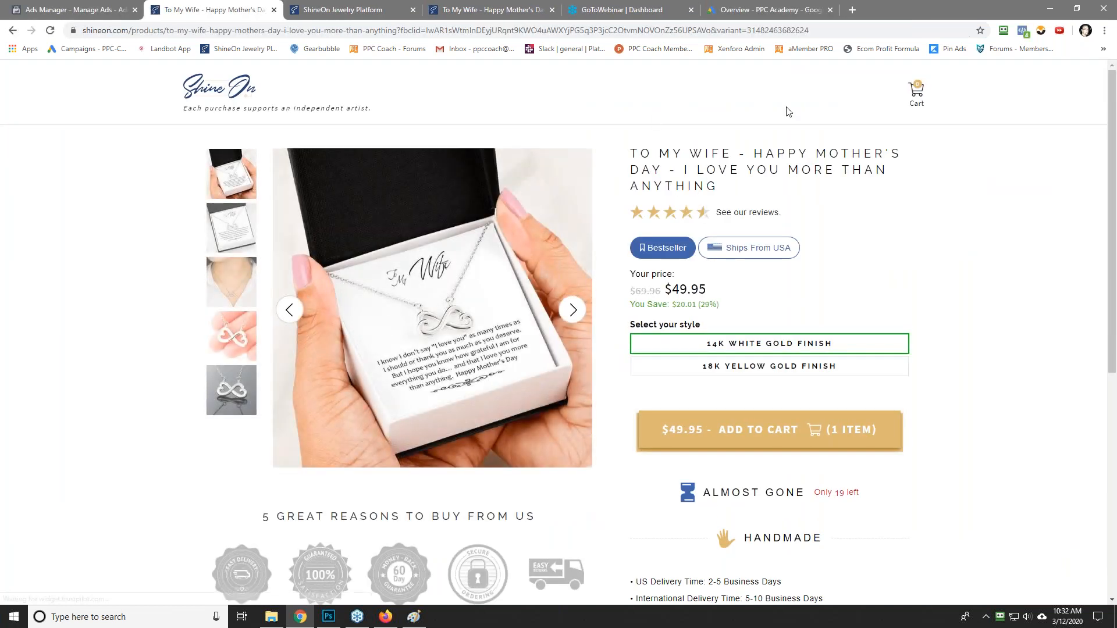
{"action": "left_click", "coordinate": [1023, 33]}
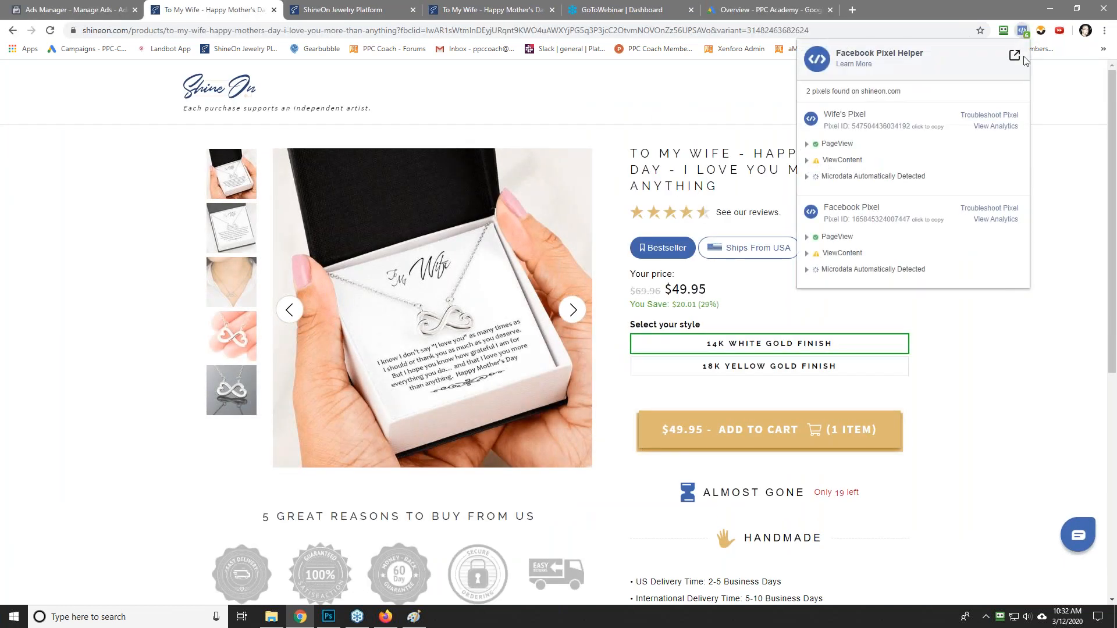
{"action": "left_click", "coordinate": [1057, 165]}
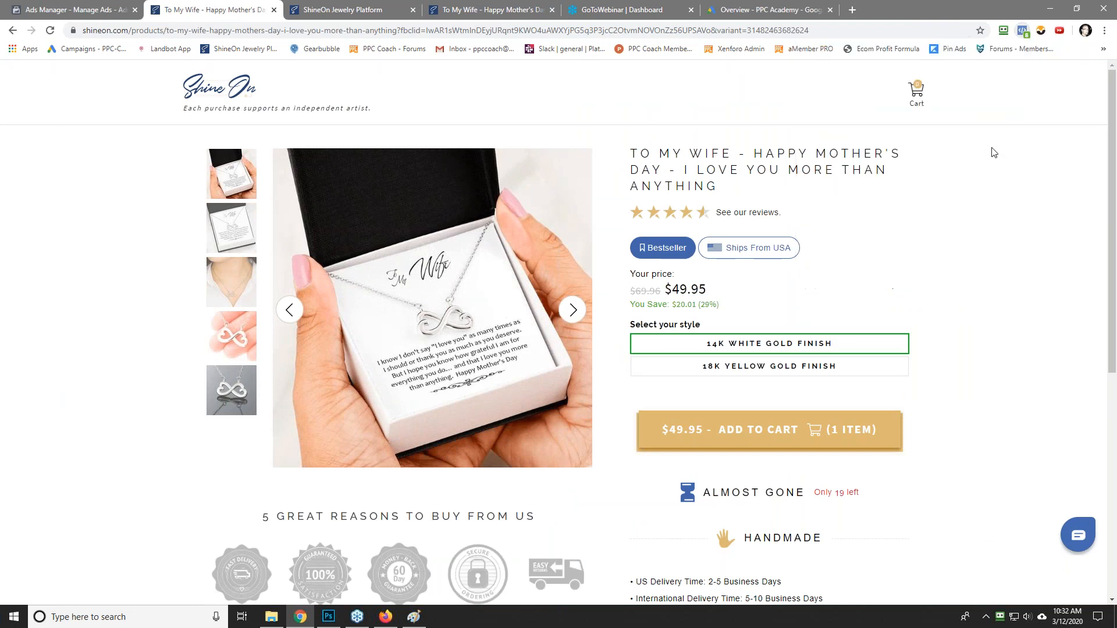
{"action": "left_click", "coordinate": [85, 9]}
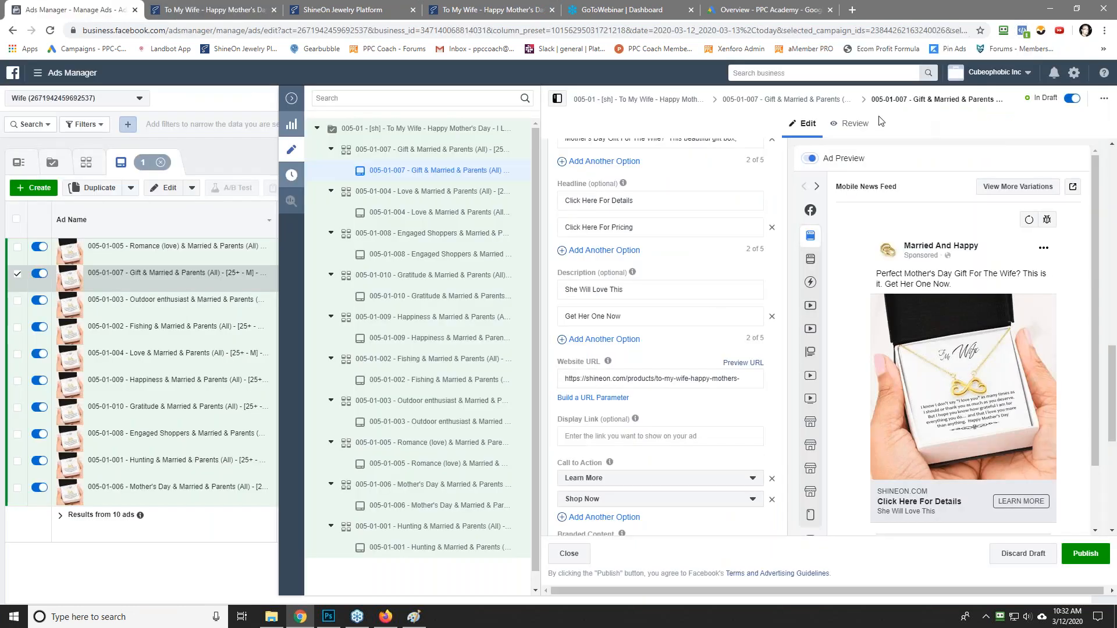
Step: Close the ad editor and publish all the draft campaign, ad set and ad items
{"action": "left_click", "coordinate": [291, 98]}
{"action": "left_click", "coordinate": [1035, 99]}
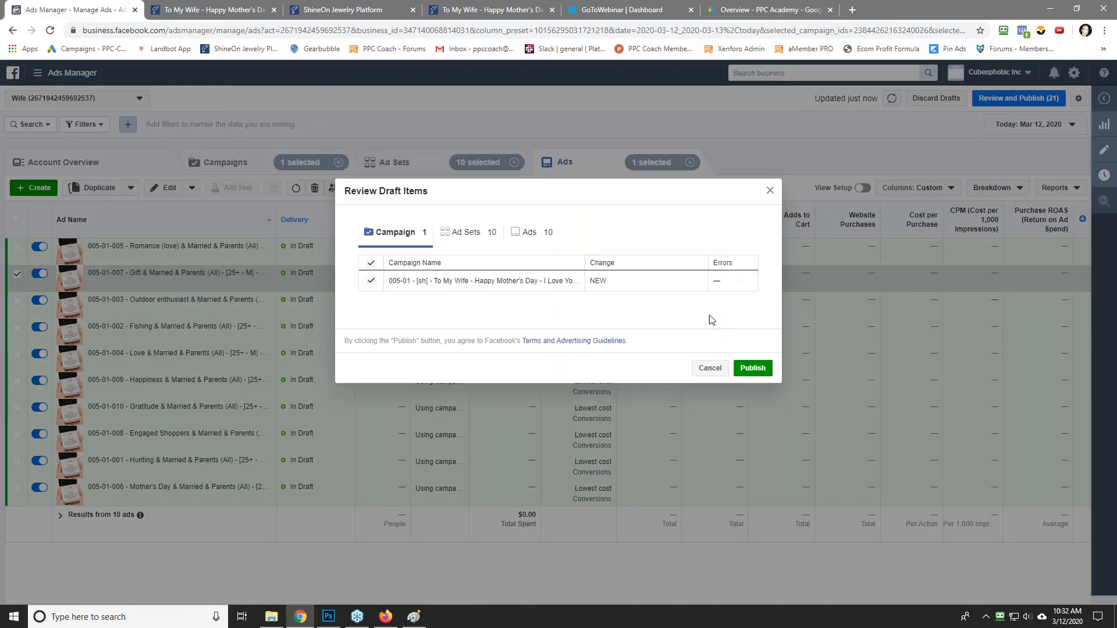
{"action": "left_click", "coordinate": [749, 367]}
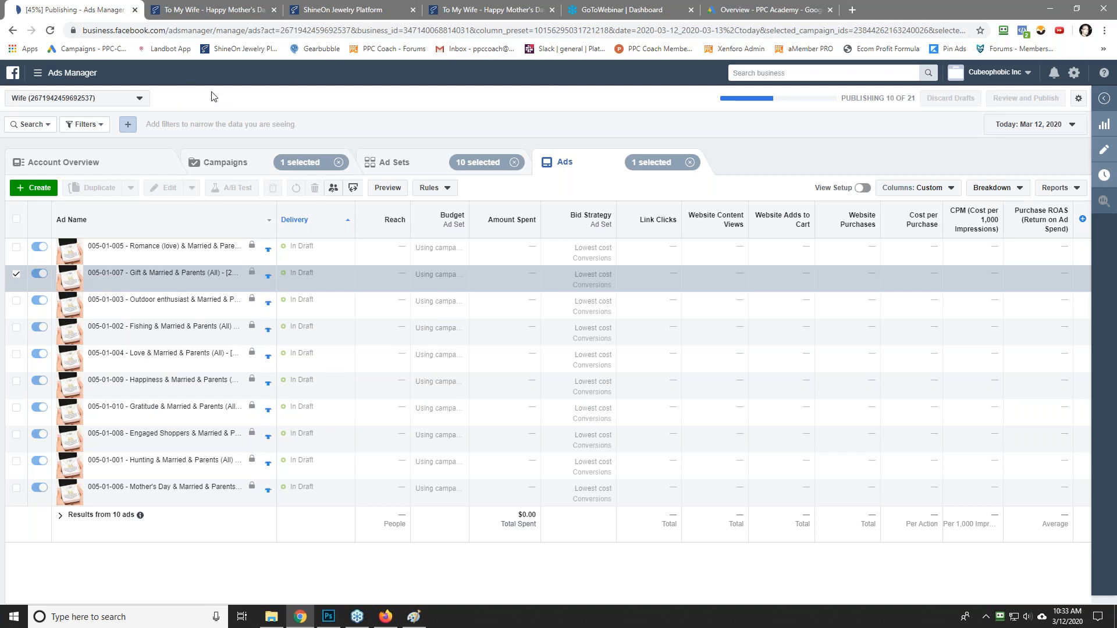
Step: Open Automated Rules and switch to the Wife ad account
{"action": "left_click", "coordinate": [74, 74]}
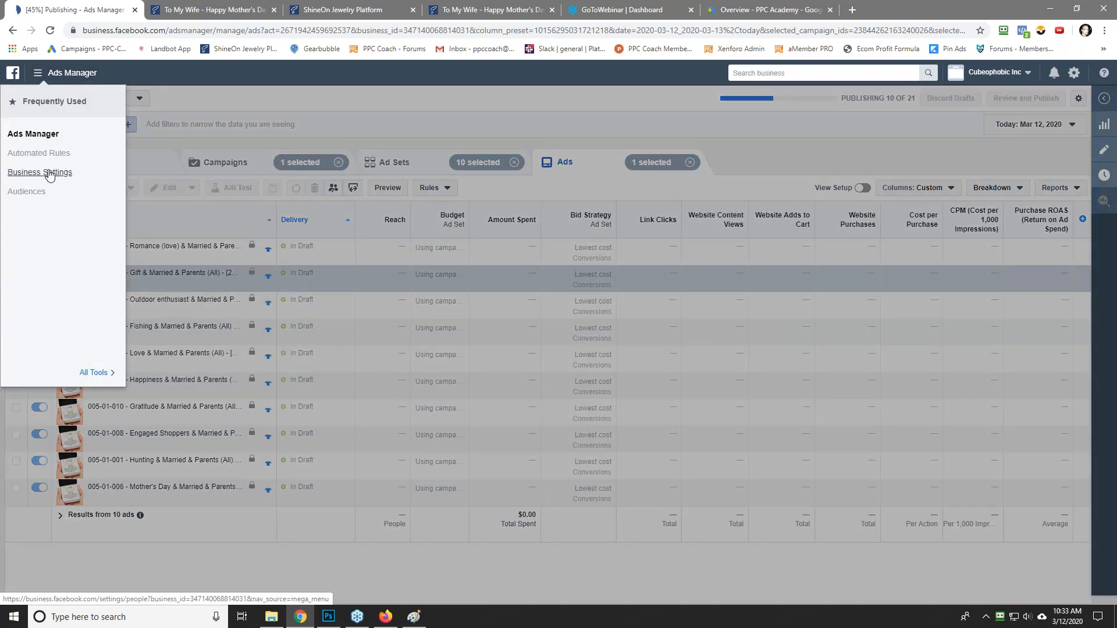
{"action": "left_click", "coordinate": [26, 153]}
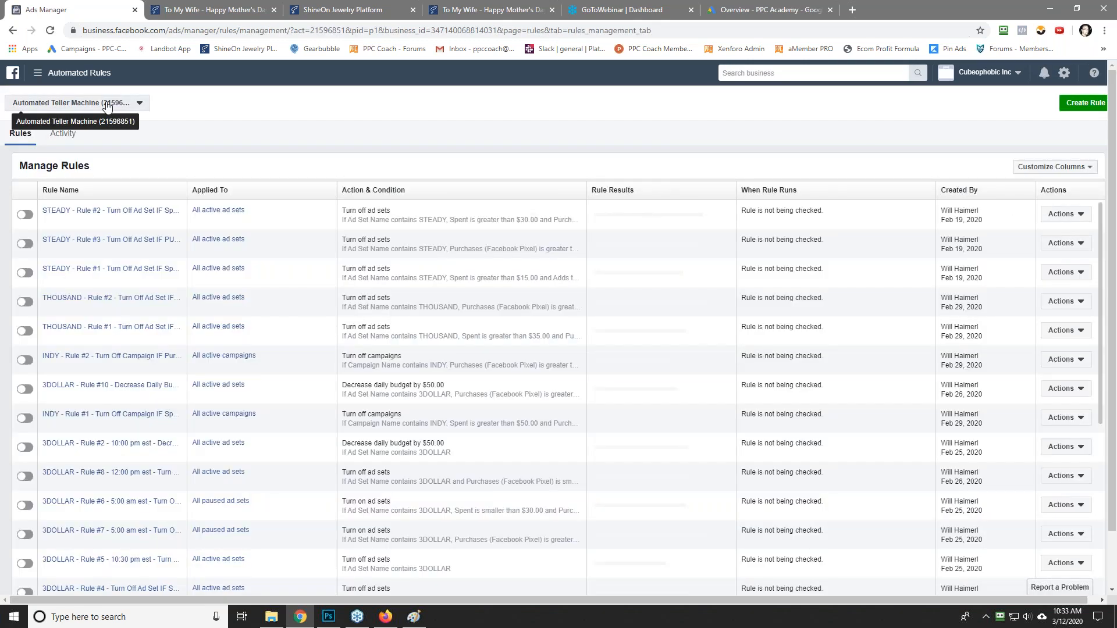
{"action": "left_click", "coordinate": [107, 105]}
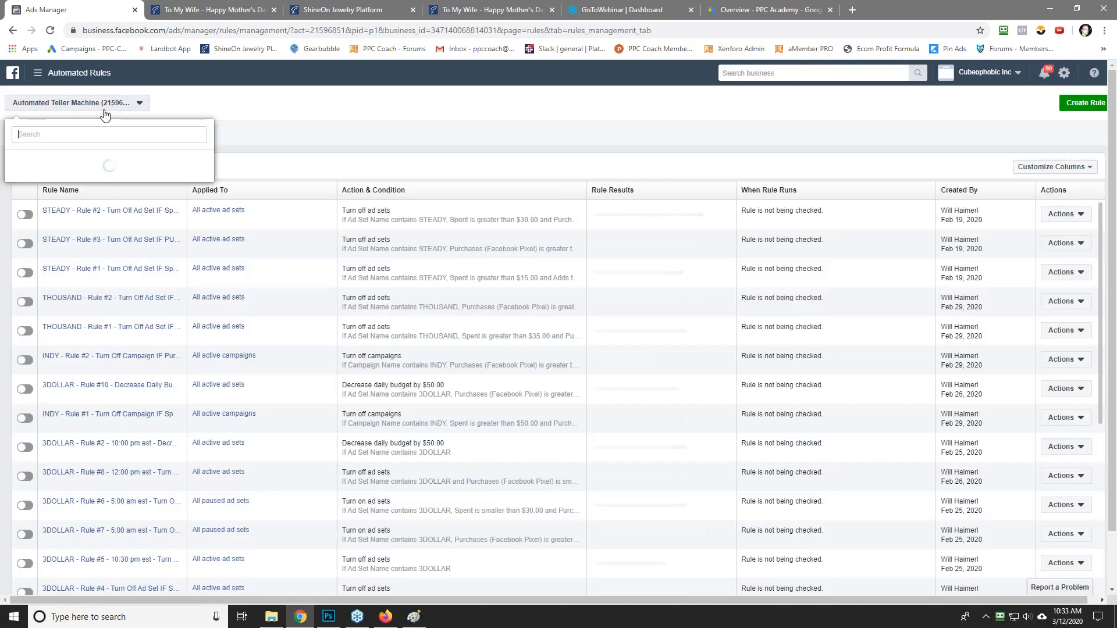
{"action": "type", "text": "wife"}
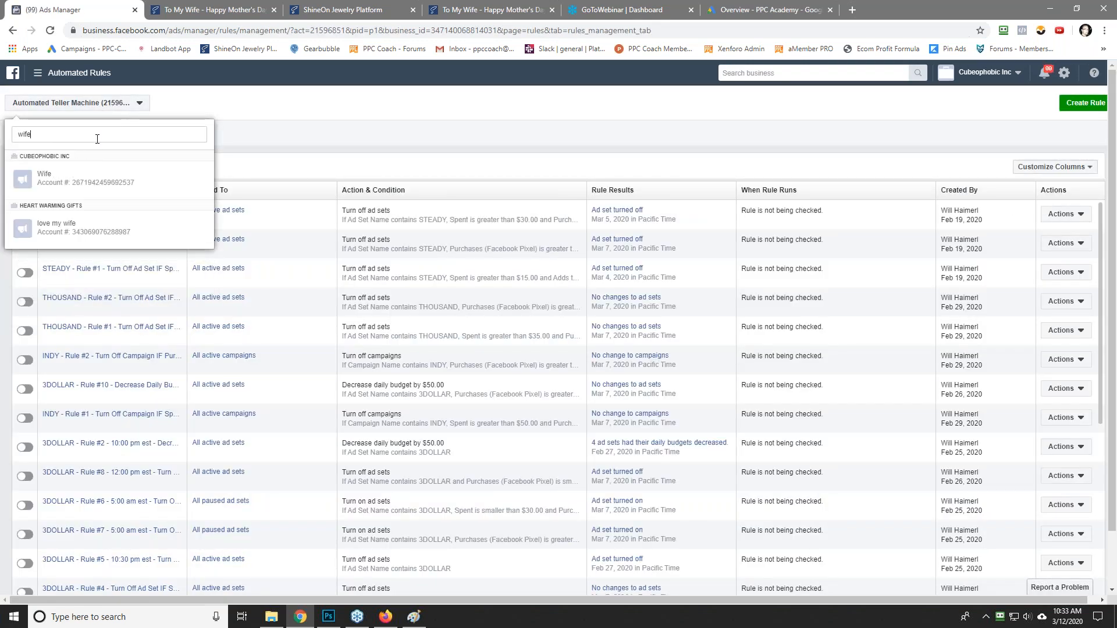
{"action": "left_click", "coordinate": [55, 179]}
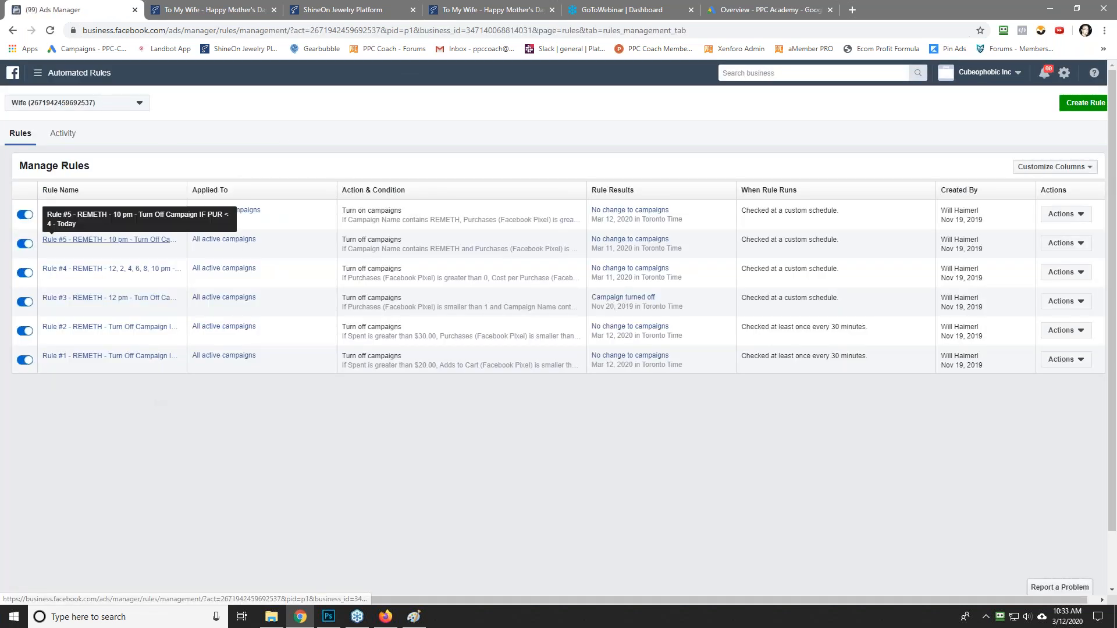
Step: Start a new rule that turns off active ad sets, with the condition Ad Set Name contains STEADY
{"action": "left_click", "coordinate": [1085, 102]}
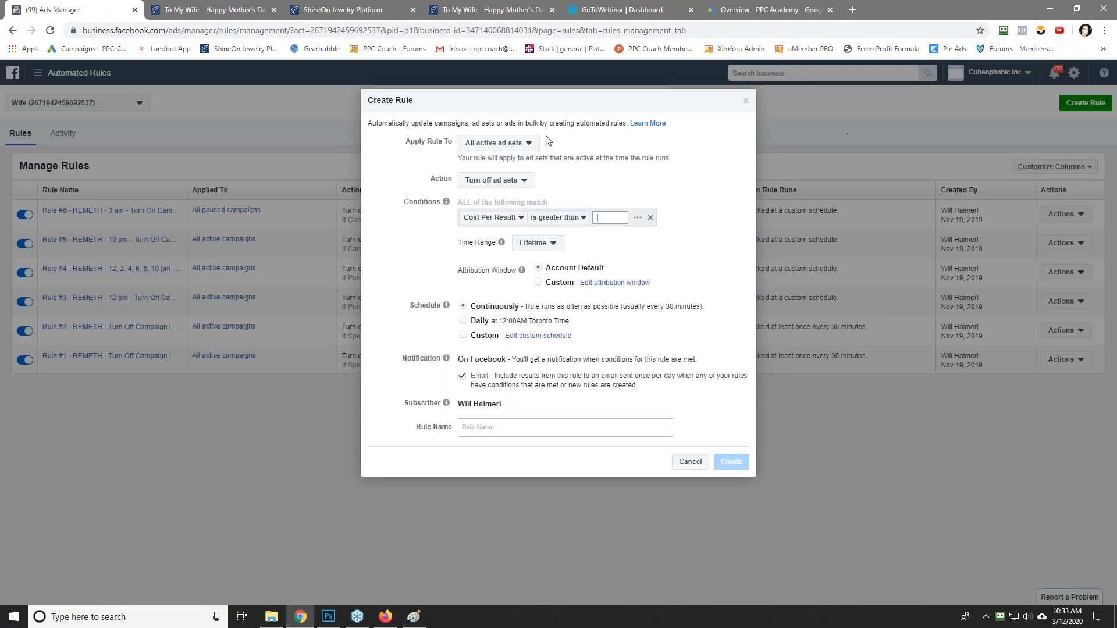
{"action": "left_click", "coordinate": [487, 218]}
{"action": "left_click_drag", "start_coordinate": [594, 256], "coordinate": [597, 355]}
{"action": "left_click", "coordinate": [489, 283]}
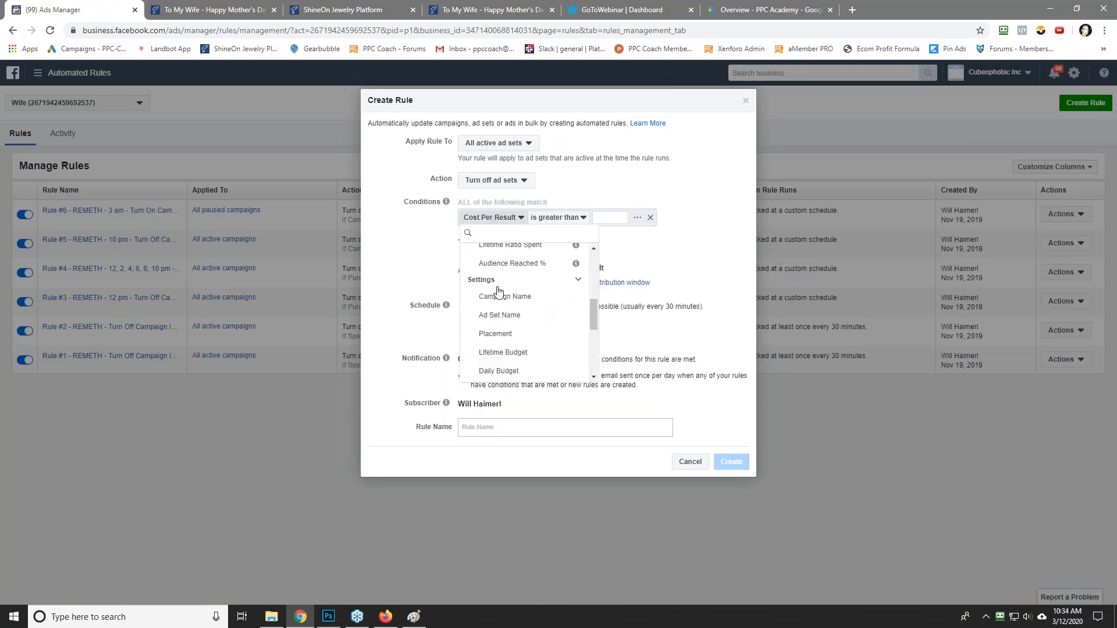
{"action": "left_click", "coordinate": [511, 315]}
{"action": "left_click", "coordinate": [578, 218]}
{"action": "type", "text": "STEADY"}
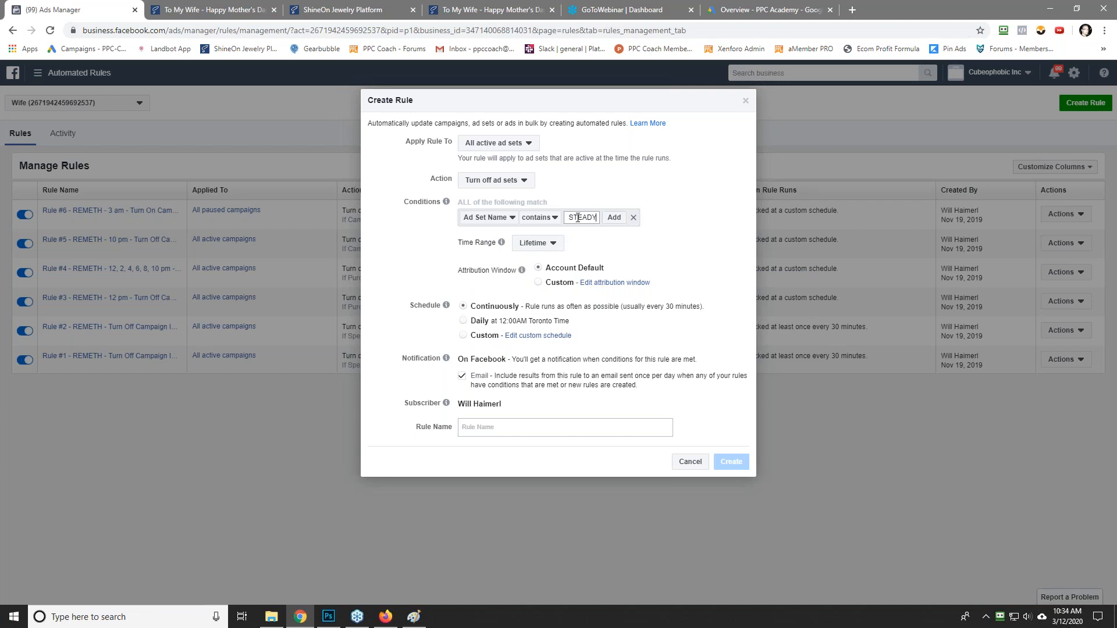
{"action": "key", "text": "Return"}
Step: Add a second condition to the rule based on Spent is greater than, leaving its amount blank
{"action": "left_click", "coordinate": [560, 218]}
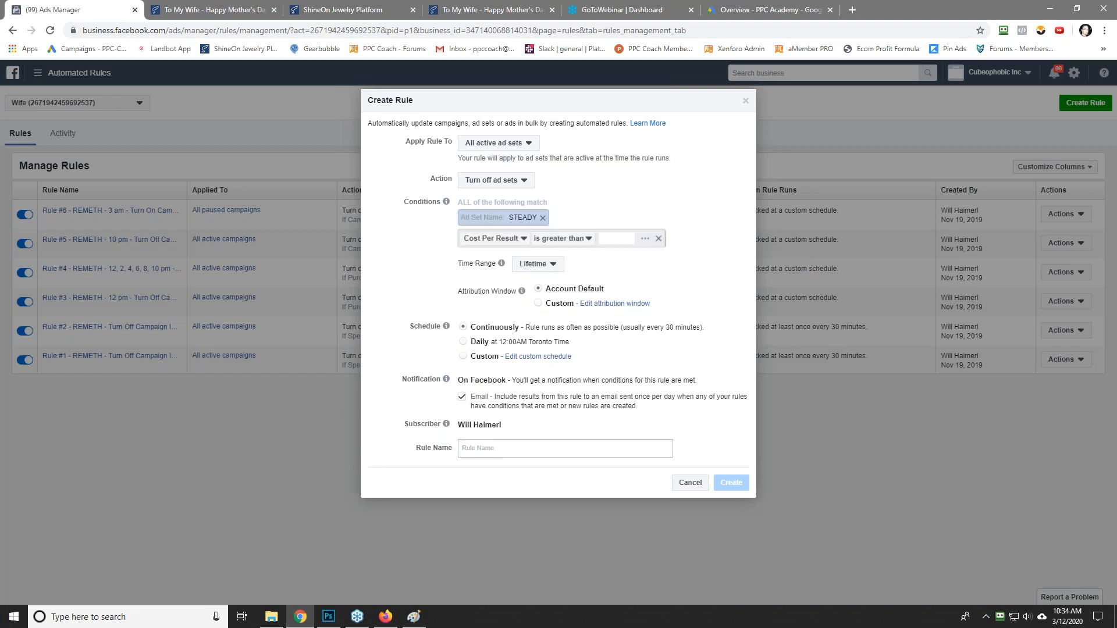
{"action": "left_click", "coordinate": [517, 239]}
{"action": "left_click", "coordinate": [511, 289]}
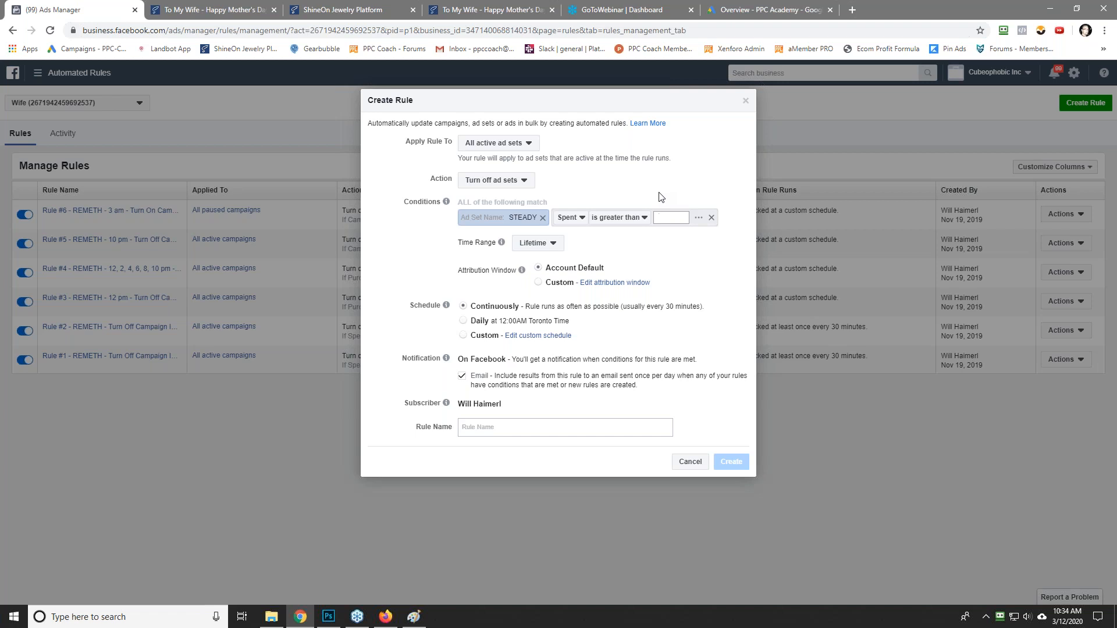
Step: Open the Windows Calculator, work out 49.95 minus 12.30, and close the calculator
{"action": "left_click", "coordinate": [104, 618]}
{"action": "left_click", "coordinate": [71, 313]}
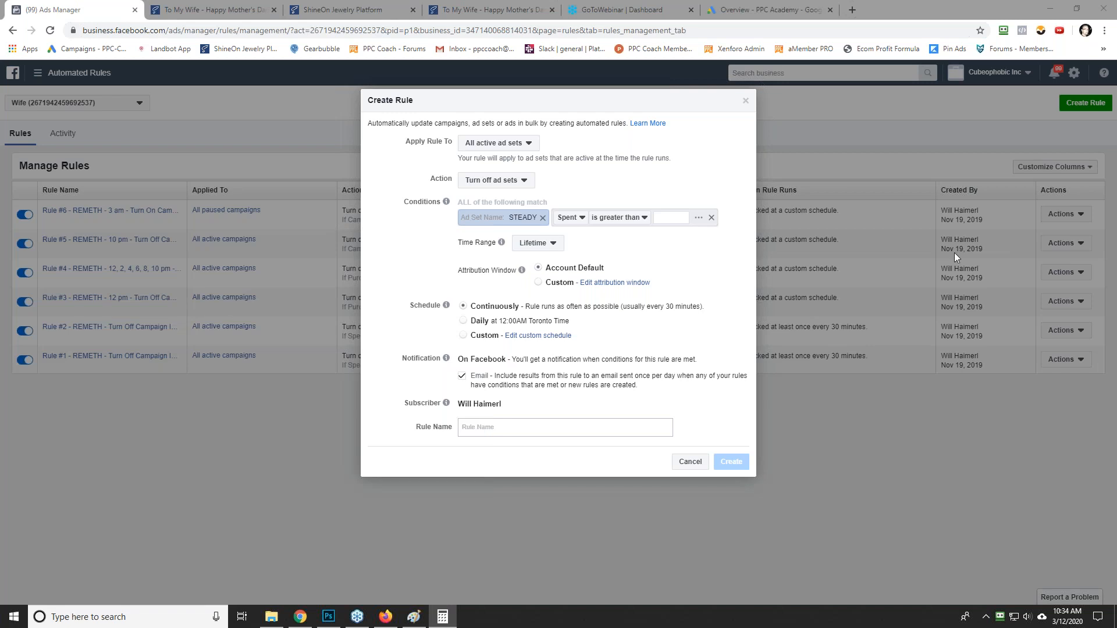
{"action": "left_click_drag", "start_coordinate": [362, 161], "coordinate": [467, 166]}
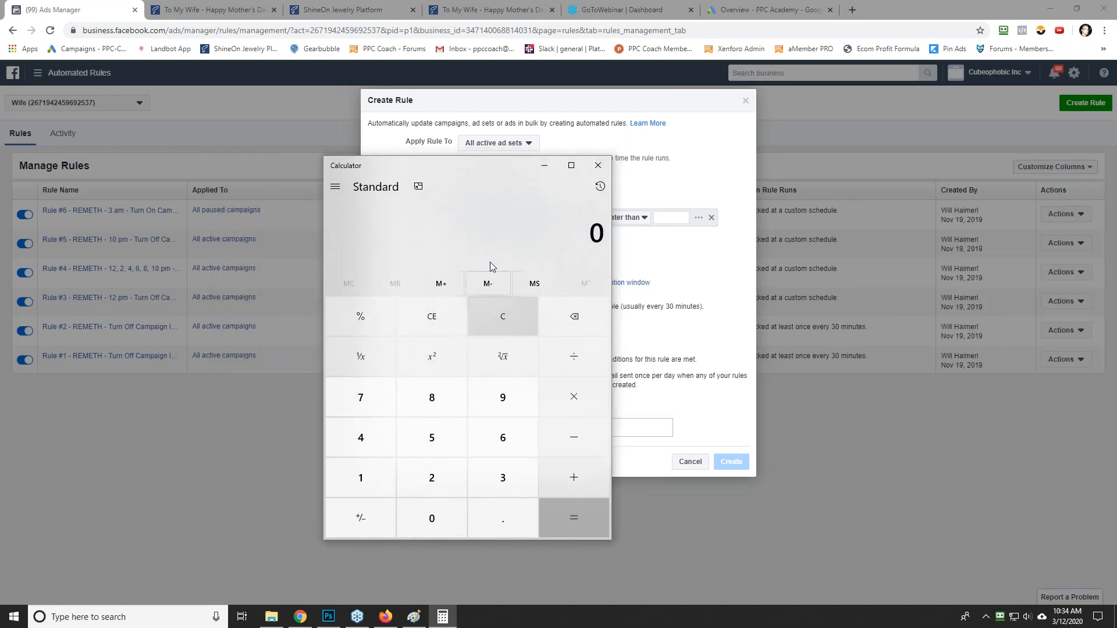
{"action": "type", "text": "49.95"}
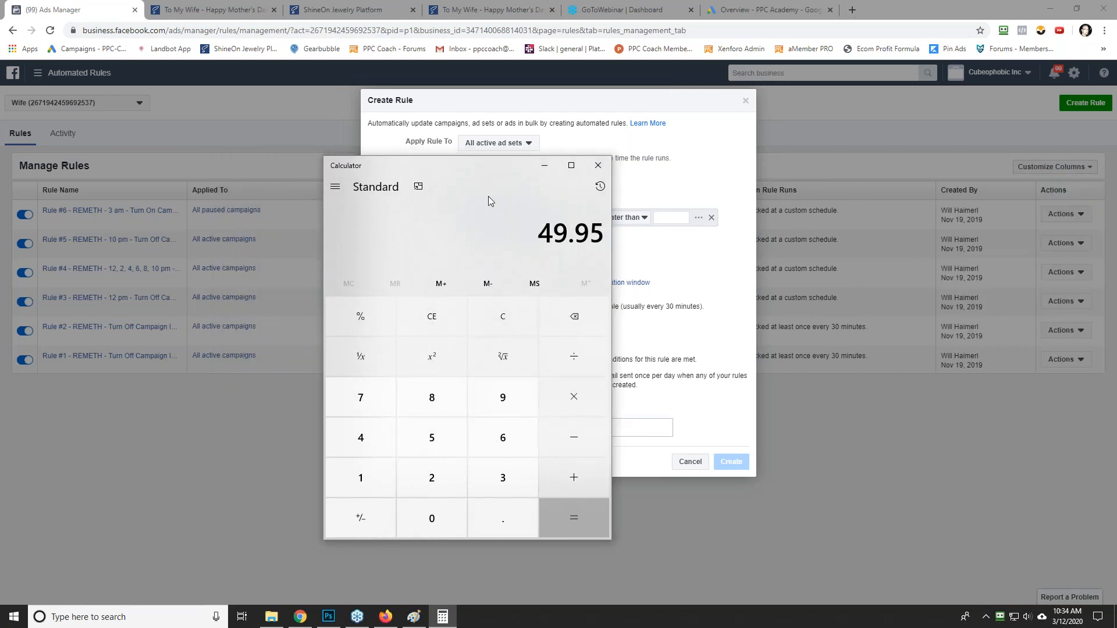
{"action": "key", "text": "minus"}
{"action": "type", "text": "12.30"}
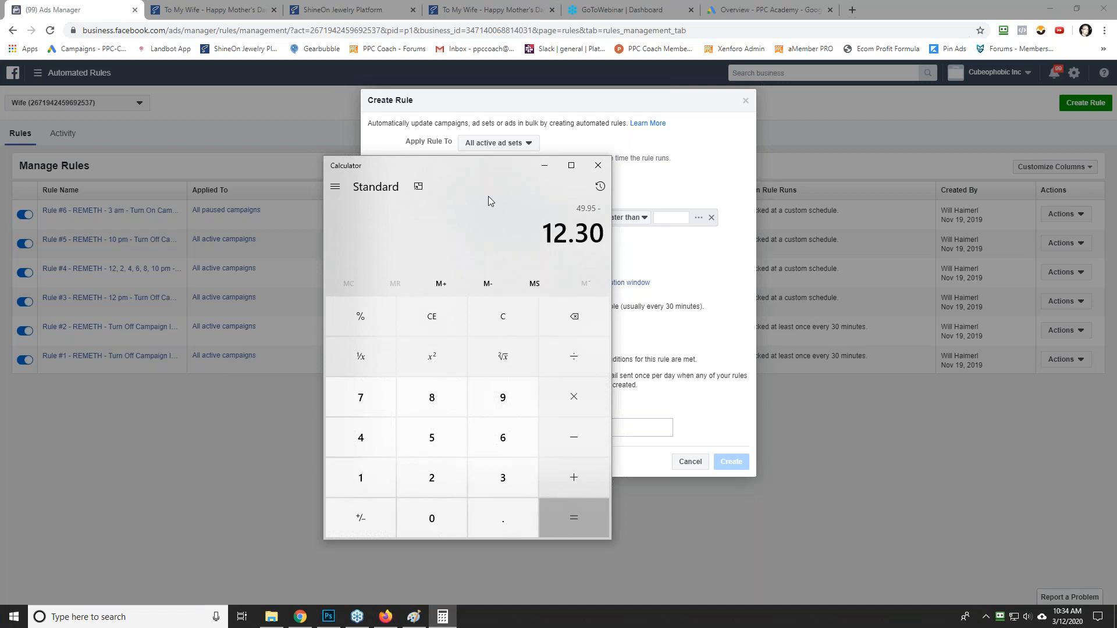
{"action": "key", "text": "Return"}
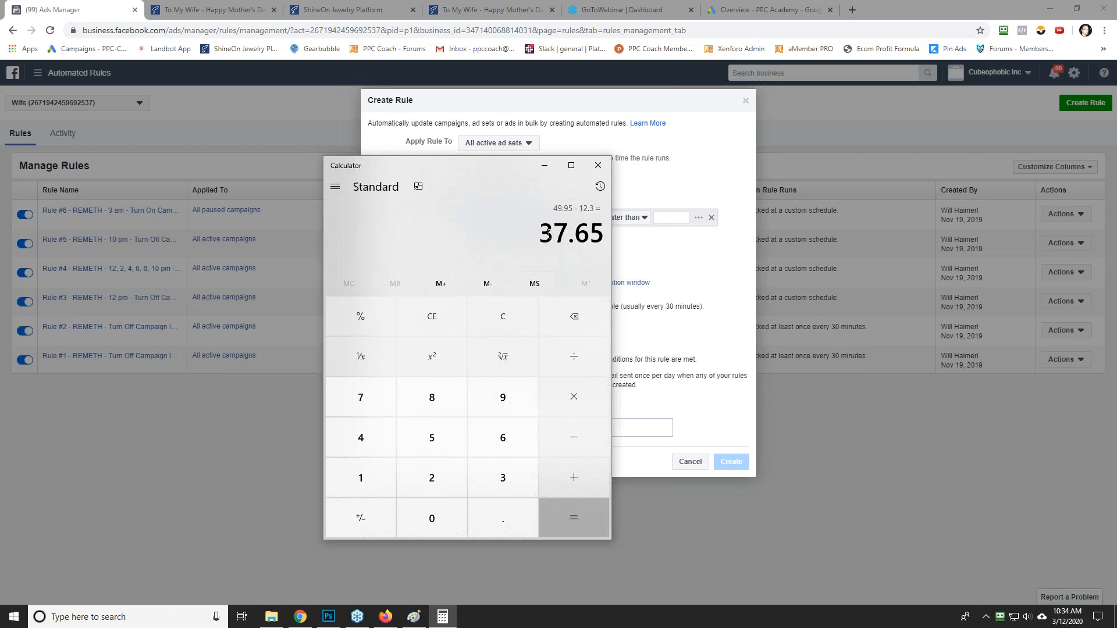
{"action": "left_click", "coordinate": [598, 166]}
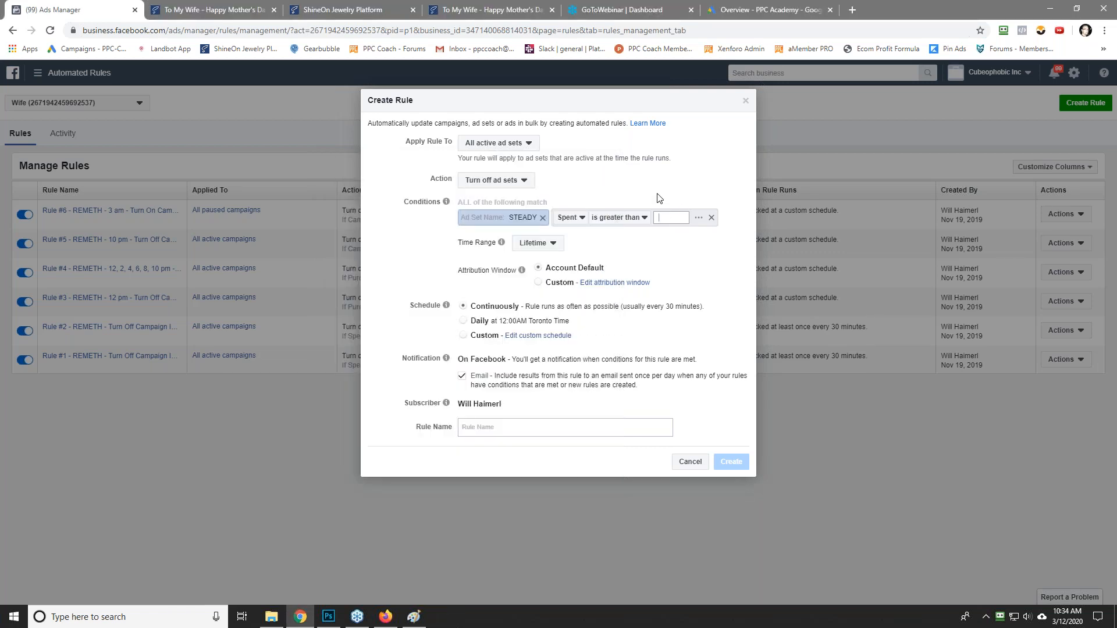
Step: Reopen the Windows Calculator, divide 32 by 2, and return to the rule form
{"action": "left_click", "coordinate": [134, 617]}
{"action": "left_click", "coordinate": [75, 308]}
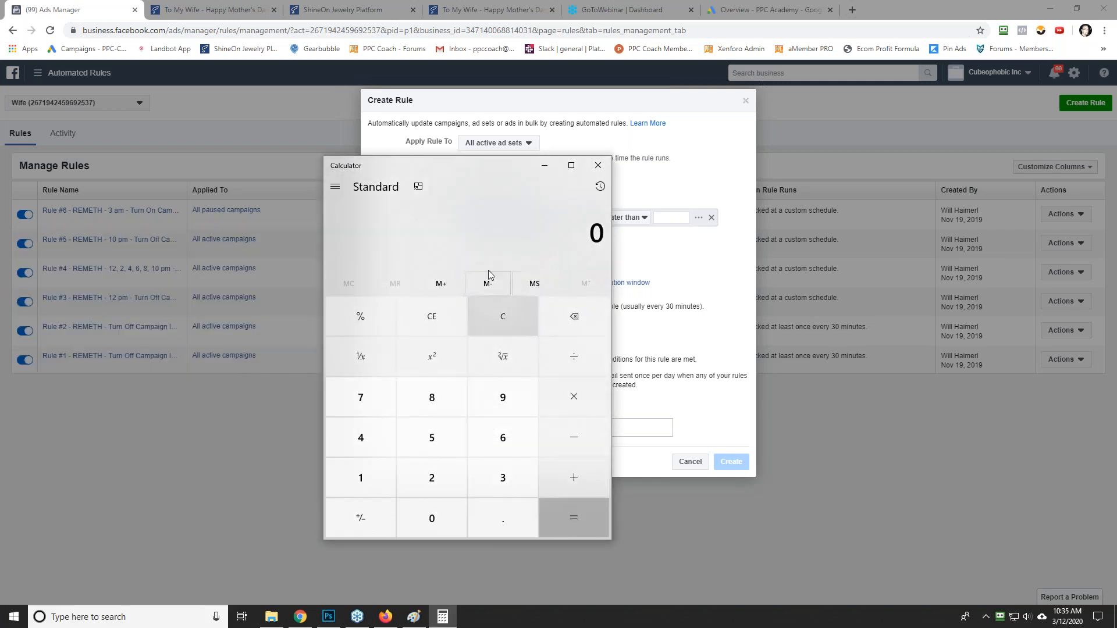
{"action": "type", "text": "32"}
{"action": "type", "text": "/2"}
{"action": "key", "text": "Return"}
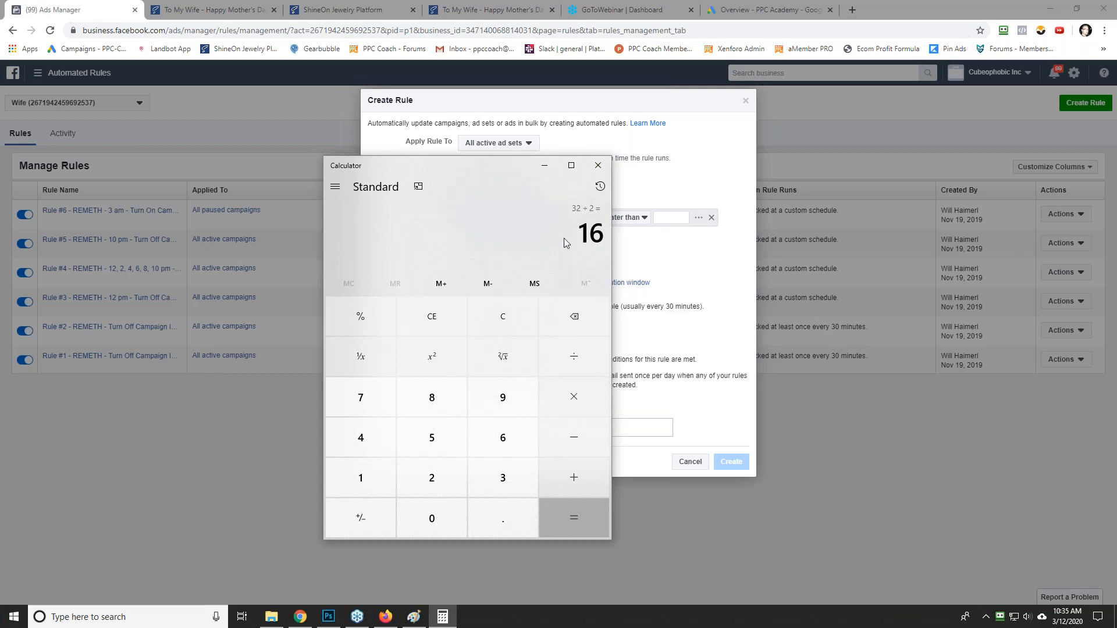
{"action": "left_click", "coordinate": [598, 165]}
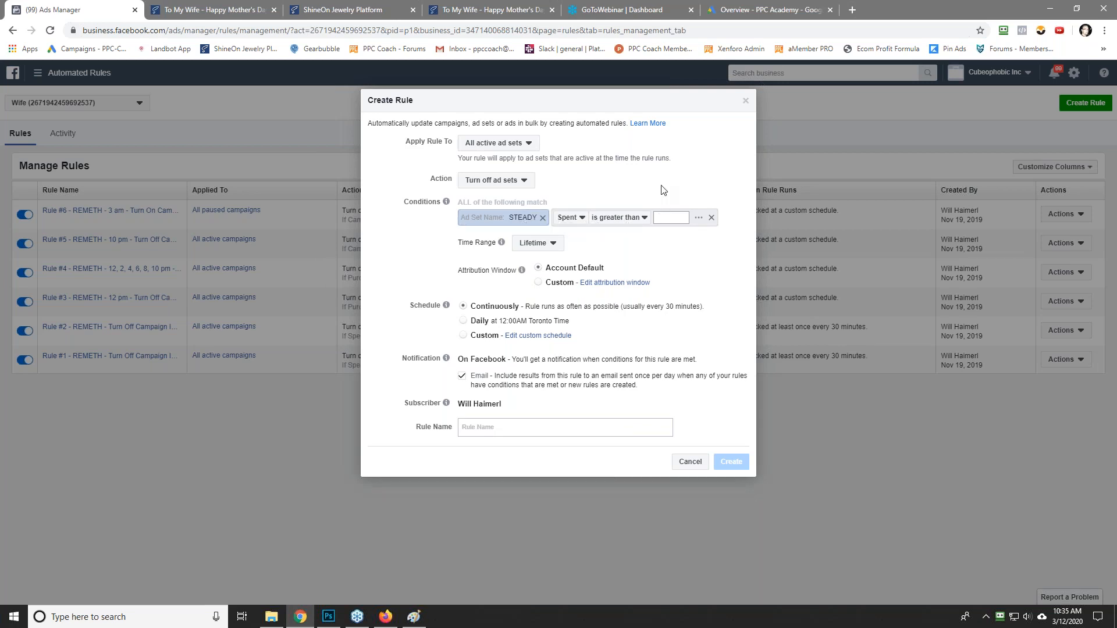
Step: Set the Spent threshold to $8 and add the condition Adds to Cart (Facebook Pixel) is smaller than 1
{"action": "type", "text": "8"}
{"action": "key", "text": "Return"}
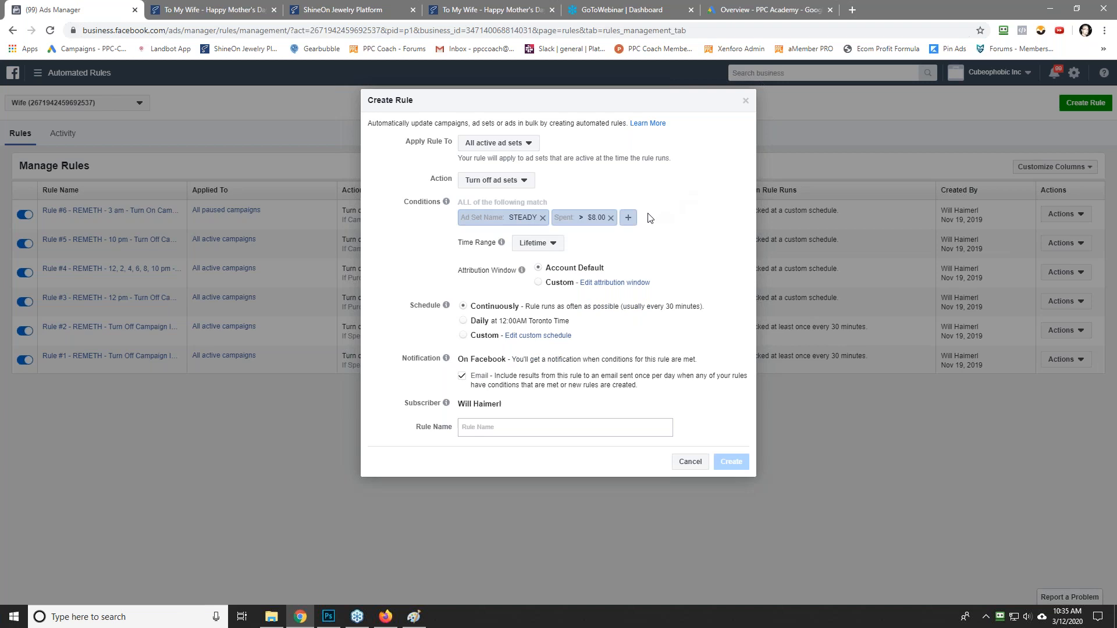
{"action": "left_click", "coordinate": [628, 218]}
{"action": "scroll", "coordinate": [596, 309], "scroll_direction": "down", "scroll_amount": 1}
{"action": "scroll", "coordinate": [599, 333], "scroll_direction": "down", "scroll_amount": 2}
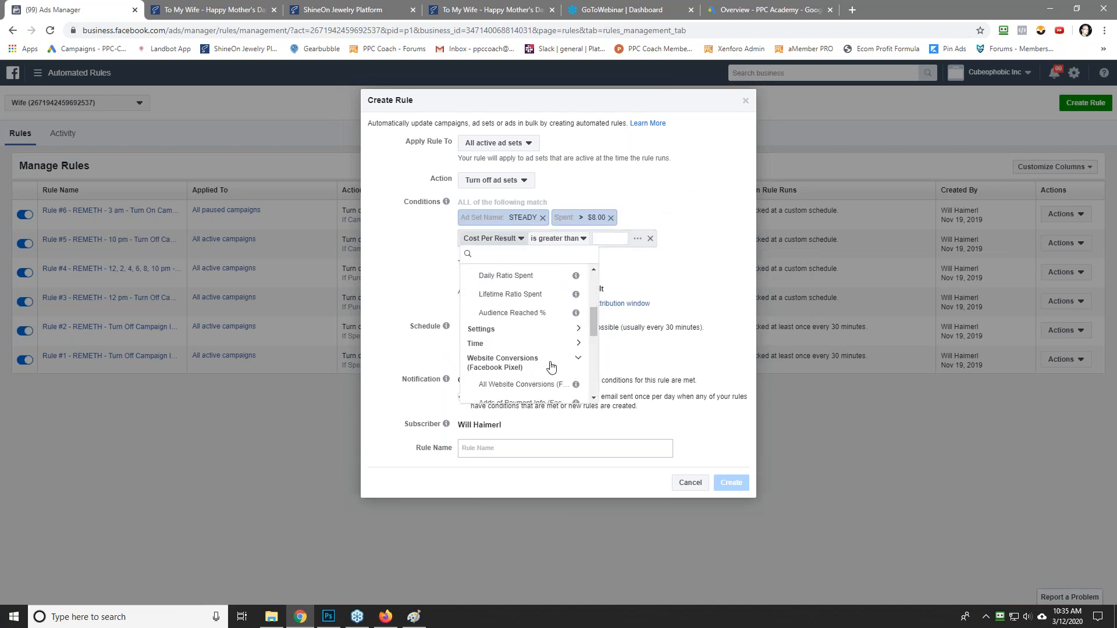
{"action": "scroll", "coordinate": [592, 327], "scroll_direction": "down", "scroll_amount": 2}
{"action": "left_click", "coordinate": [526, 301]}
{"action": "left_click", "coordinate": [606, 239]}
{"action": "left_click", "coordinate": [617, 270]}
{"action": "left_click", "coordinate": [658, 240]}
{"action": "type", "text": "1"}
{"action": "key", "text": "Return"}
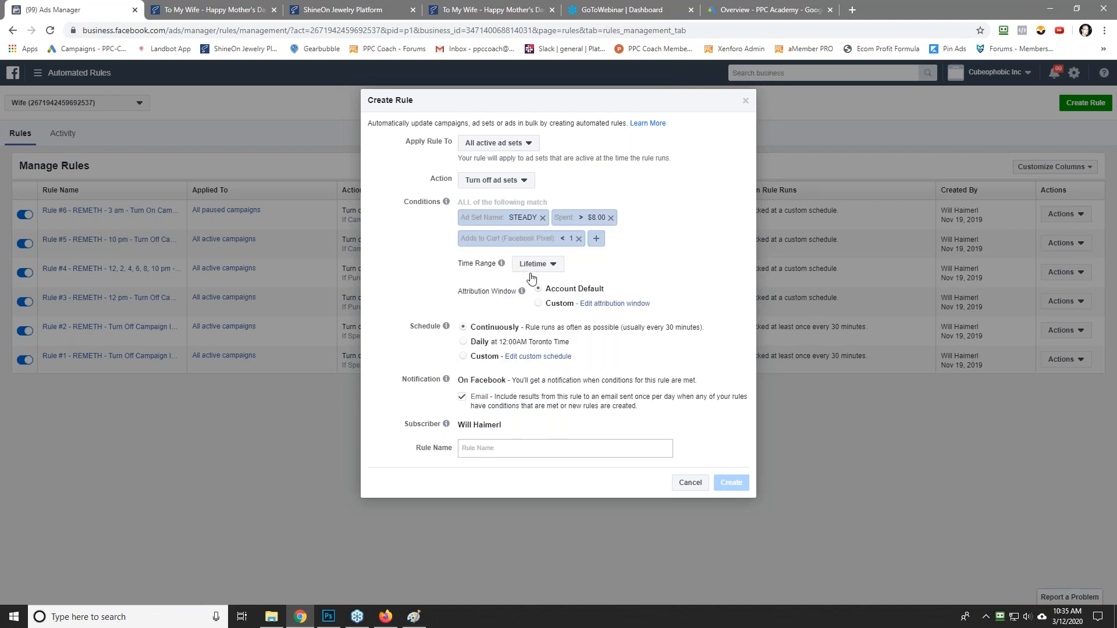
Step: Name the rule "STEADY - Rule #1 - Turn Off IF Spent > $8 & ATC < 1 - Lifetime", copy the name, and create the rule
{"action": "left_click", "coordinate": [523, 448]}
{"action": "type", "text": "STEAD"}
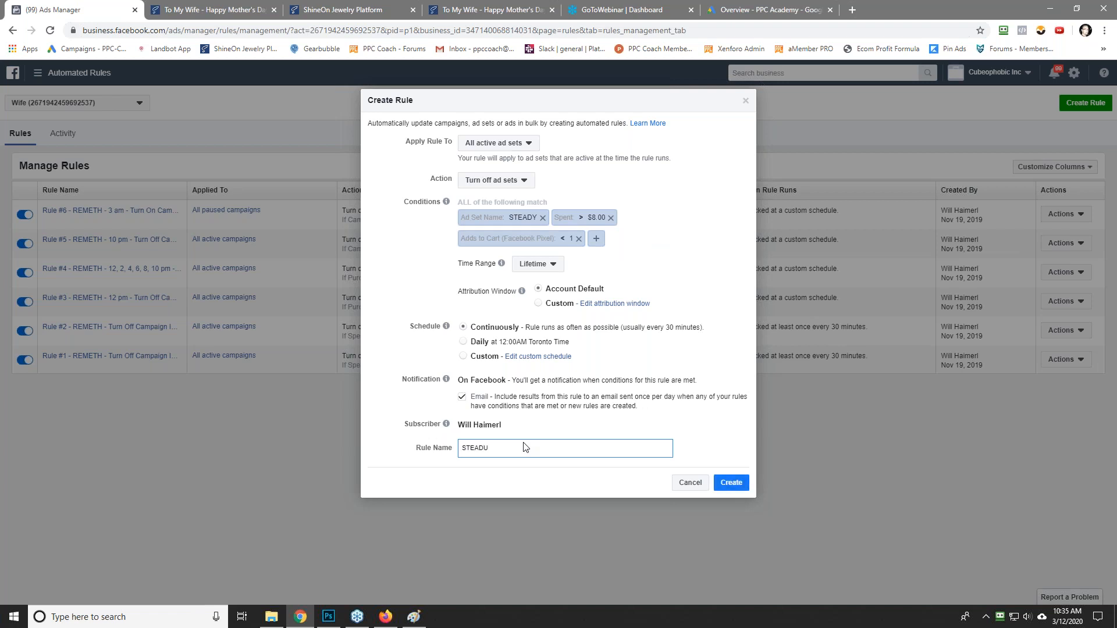
{"action": "type", "text": "Y - Rule #1 - Turn Off Ad"}
{"action": "type", "text": "Spent > $8 & ATC < 1 - Lifetime"}
{"action": "key", "text": "ctrl+a"}
{"action": "key", "text": "ctrl+c"}
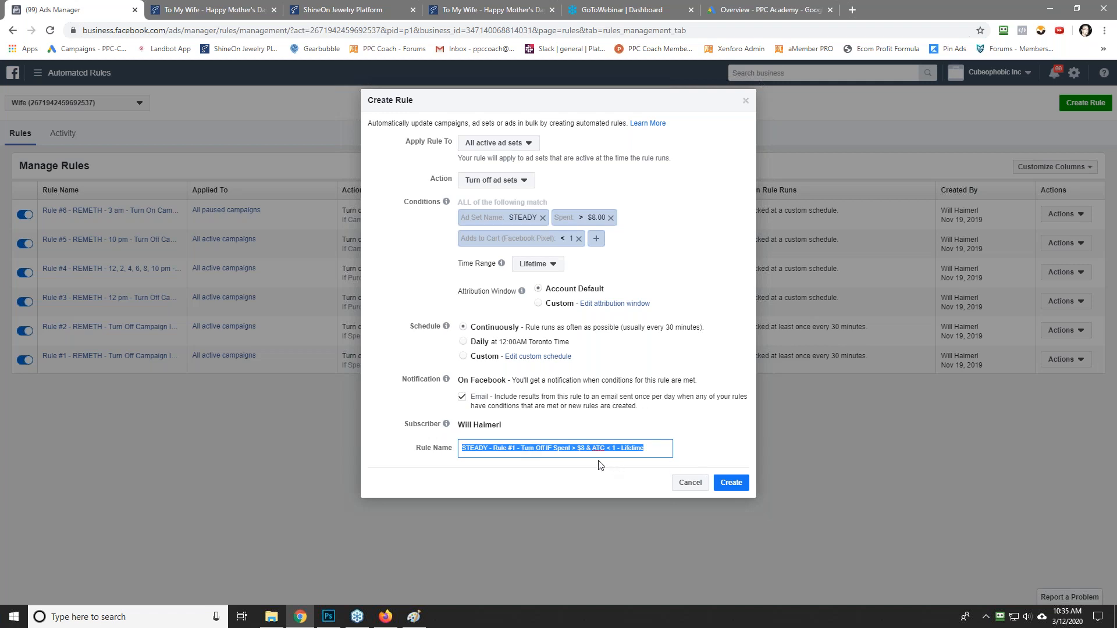
{"action": "left_click", "coordinate": [727, 484]}
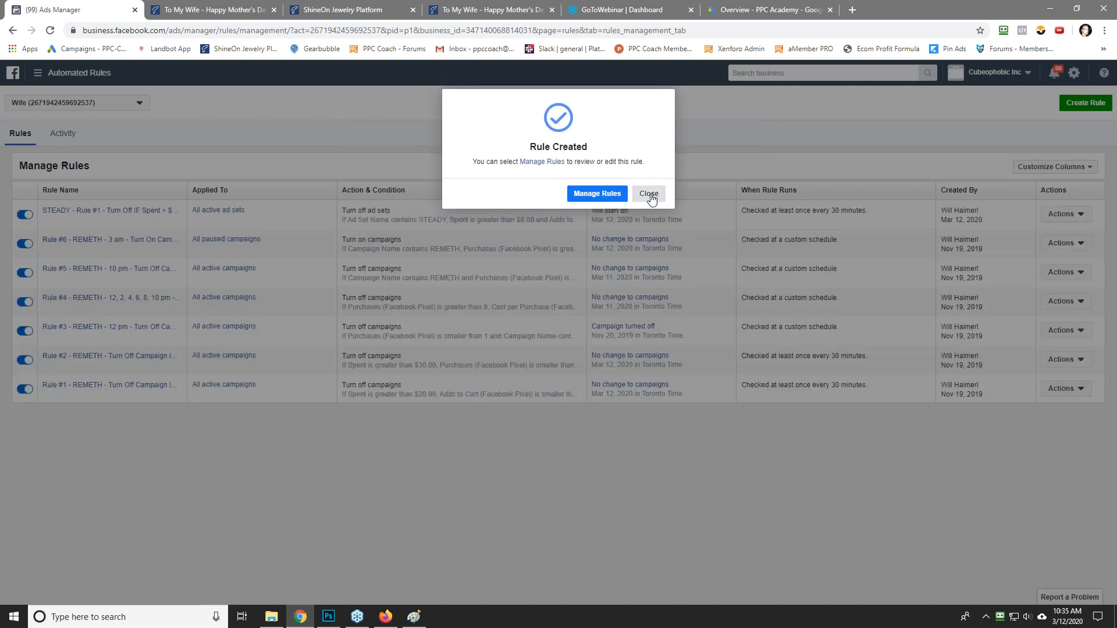
{"action": "left_click", "coordinate": [648, 194]}
Step: Start a second rule that turns off active ad sets, with the condition Ad Set Name contains STEADY
{"action": "left_click", "coordinate": [1086, 103]}
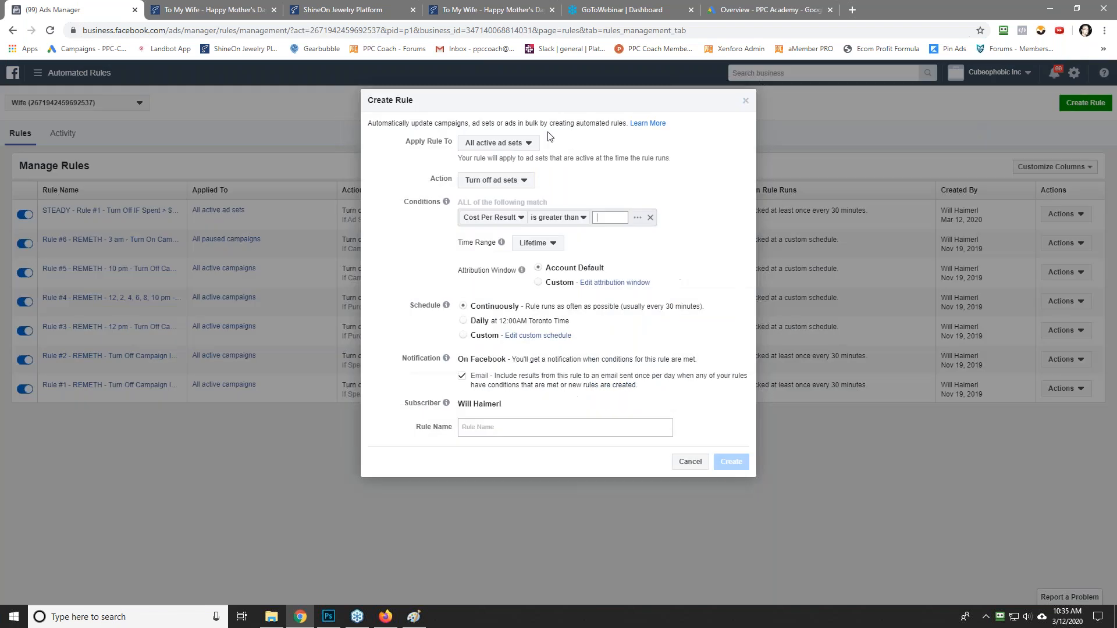
{"action": "left_click", "coordinate": [490, 219]}
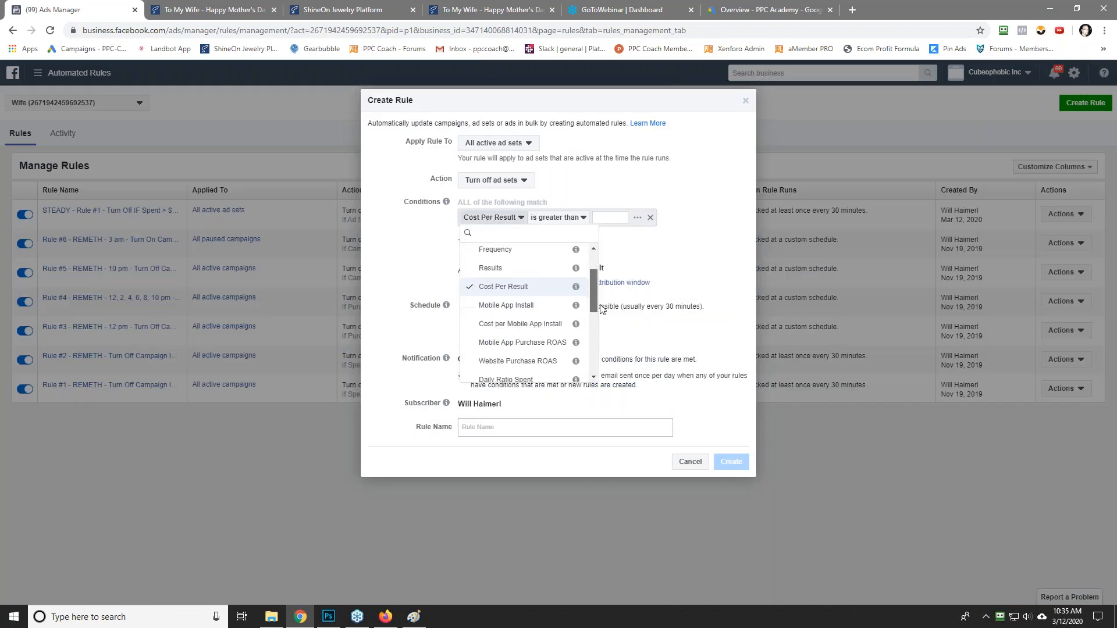
{"action": "scroll", "coordinate": [553, 324], "scroll_direction": "down", "scroll_amount": 3}
{"action": "left_click", "coordinate": [482, 280]}
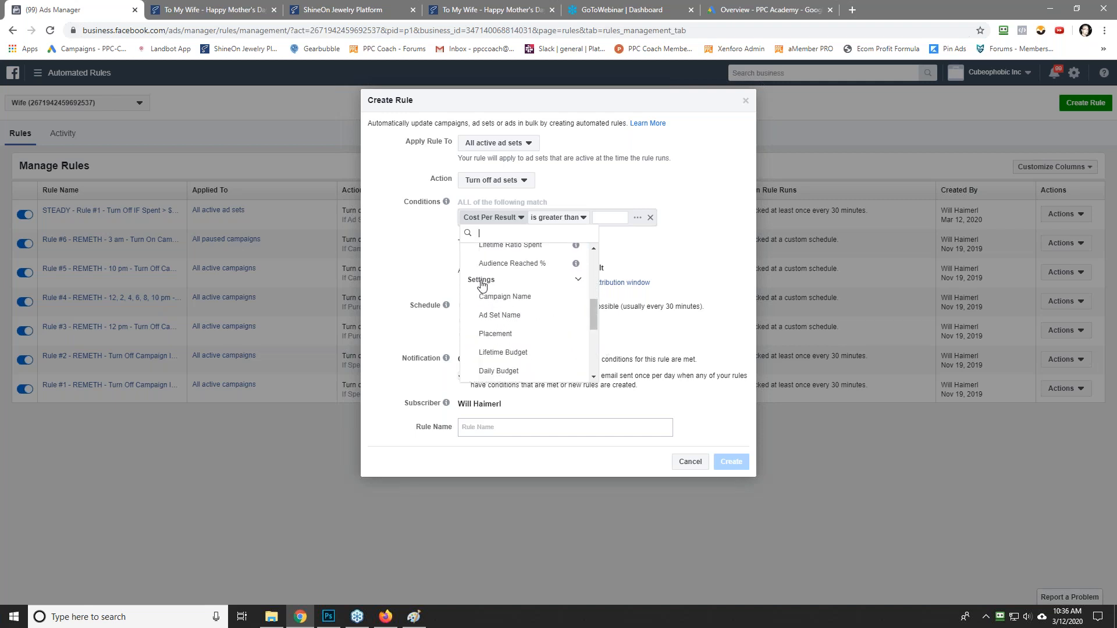
{"action": "scroll", "coordinate": [594, 326], "scroll_direction": "down", "scroll_amount": 3}
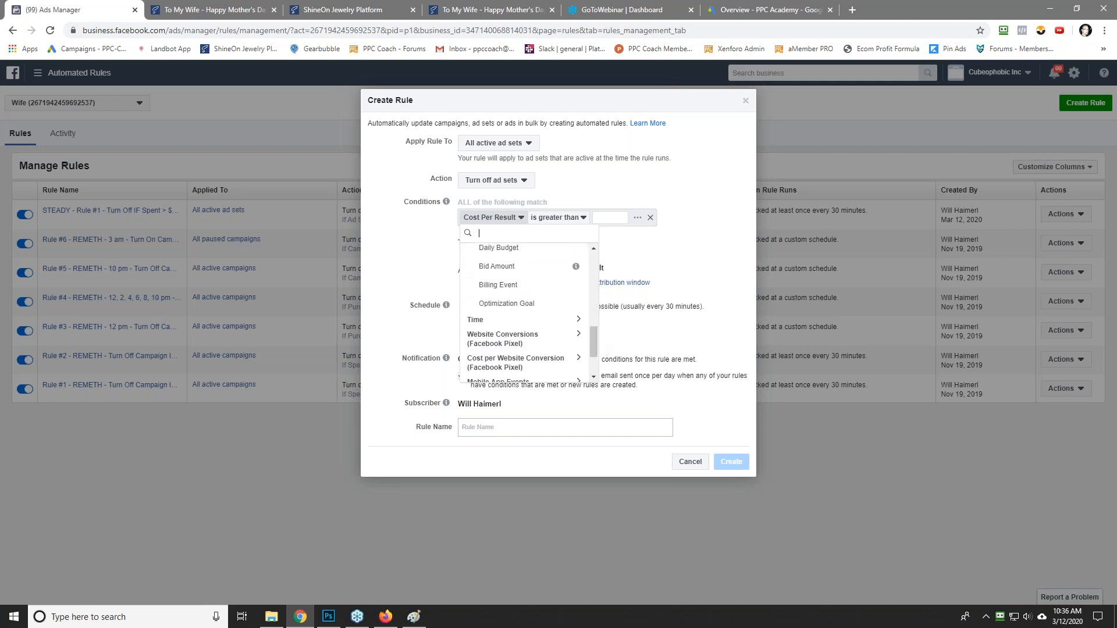
{"action": "scroll", "coordinate": [582, 338], "scroll_direction": "up", "scroll_amount": 2}
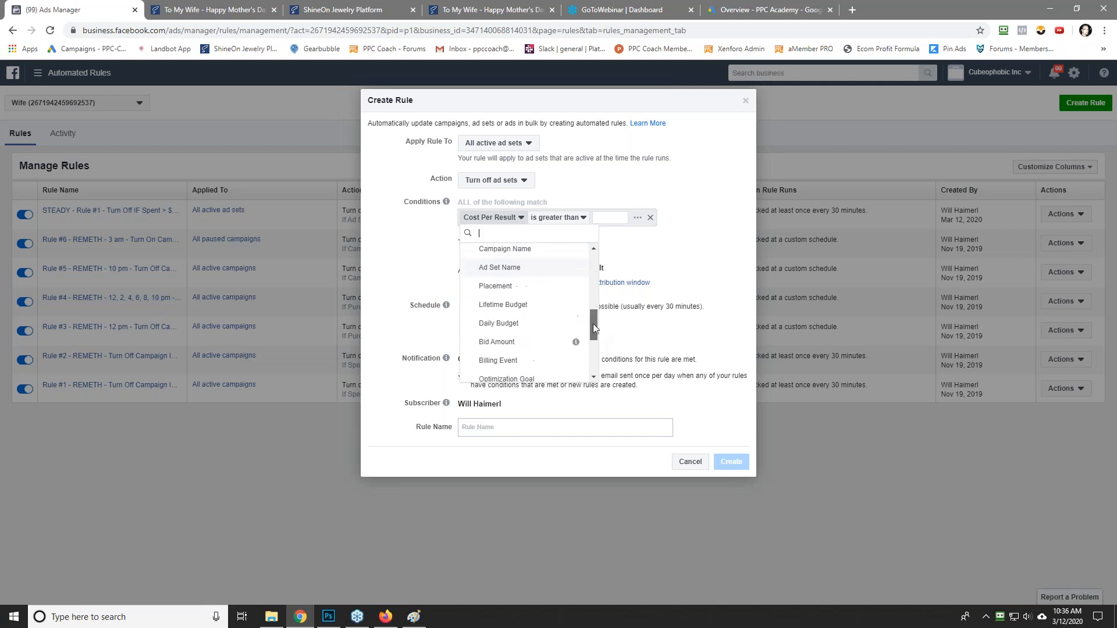
{"action": "left_click", "coordinate": [500, 267]}
{"action": "type", "text": "STEADY"}
{"action": "key", "text": "Return"}
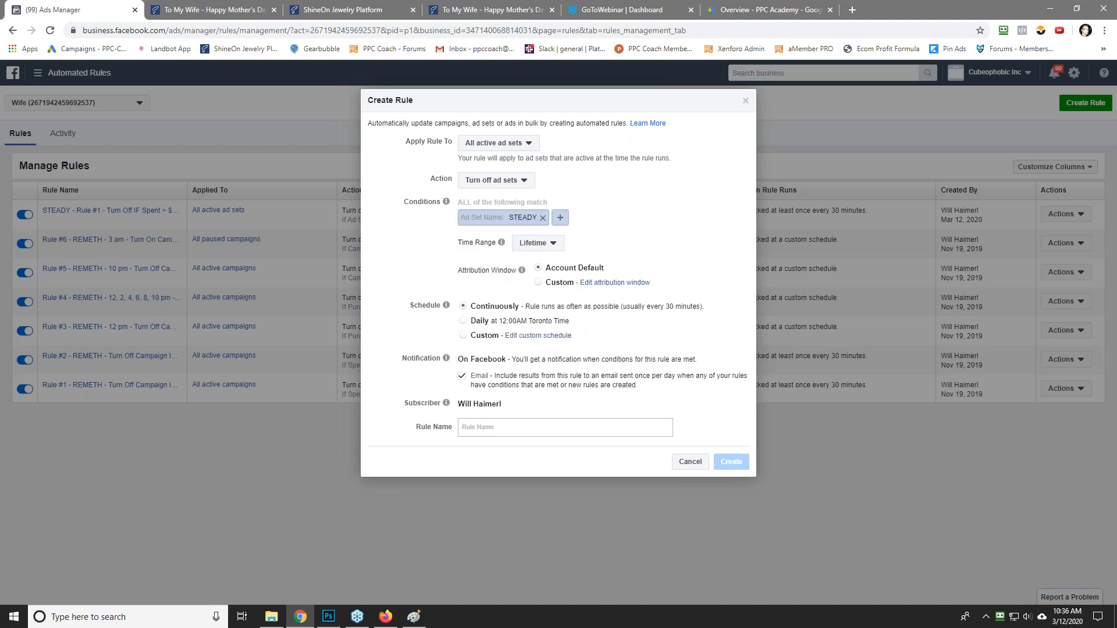
Step: Add the condition Spent is greater than $20 to the second STEADY rule
{"action": "left_click", "coordinate": [560, 217]}
{"action": "left_click", "coordinate": [485, 243]}
{"action": "left_click", "coordinate": [511, 277]}
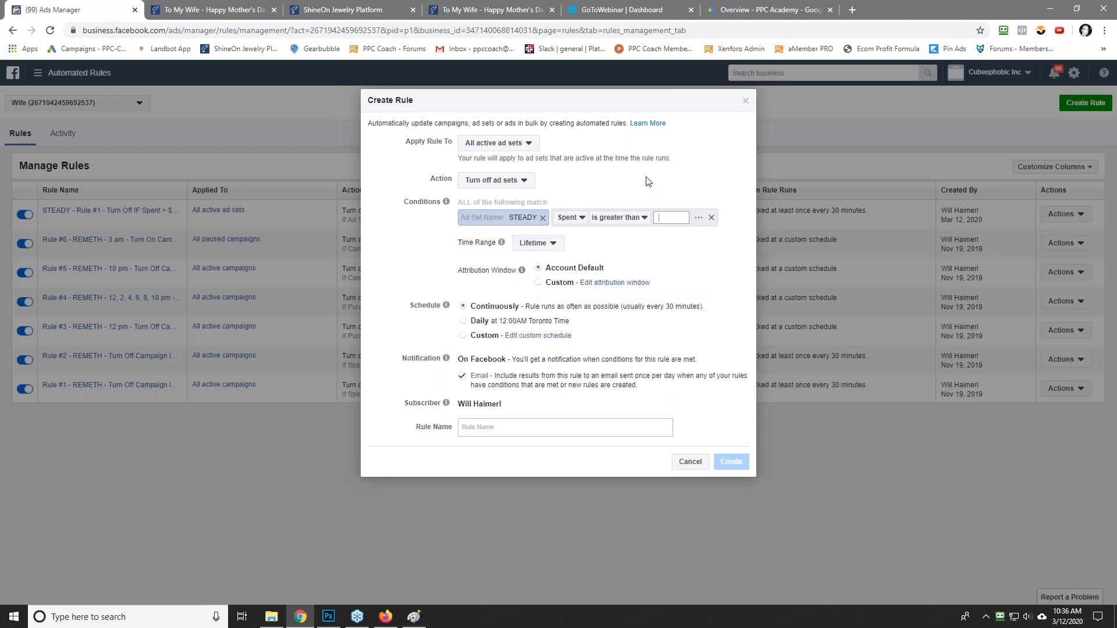
{"action": "type", "text": "20"}
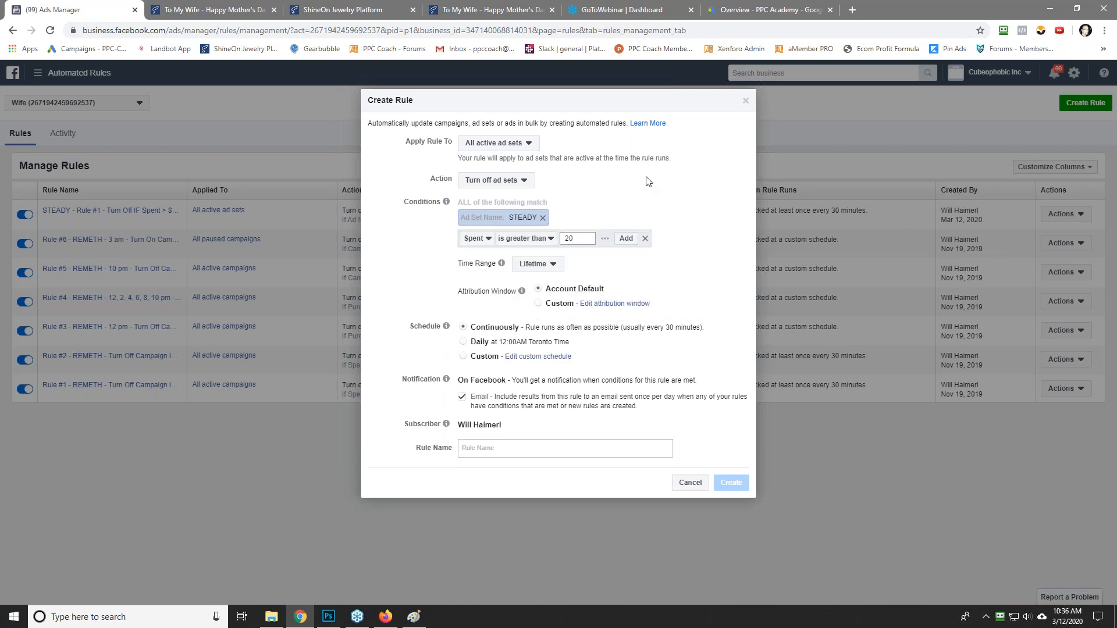
{"action": "key", "text": "Return"}
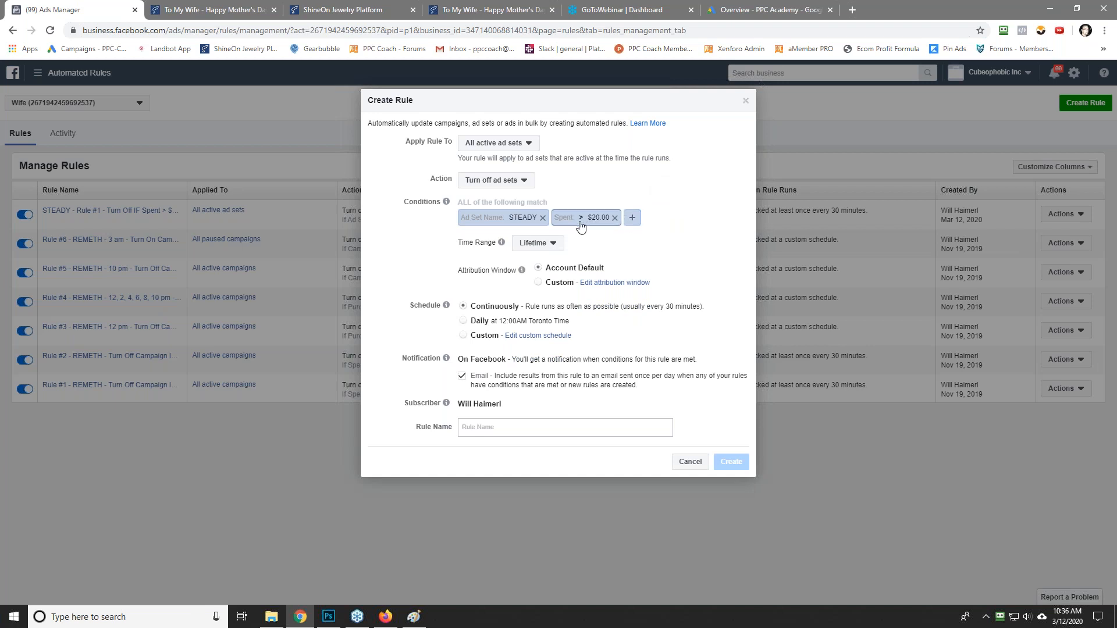
Step: Add the condition Purchases (Facebook Pixel) is smaller than 1 to the second STEADY rule
{"action": "left_click", "coordinate": [632, 218]}
{"action": "left_click", "coordinate": [505, 239]}
{"action": "scroll", "coordinate": [500, 348], "scroll_direction": "down", "scroll_amount": 5}
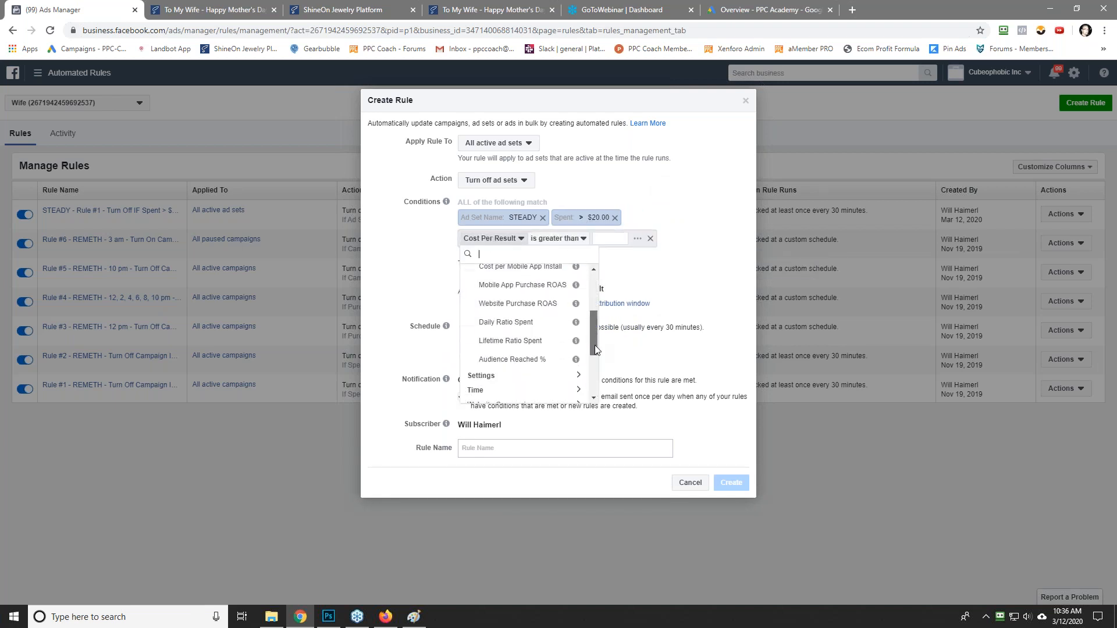
{"action": "left_click", "coordinate": [500, 348]}
{"action": "left_click_drag", "start_coordinate": [593, 327], "coordinate": [594, 359]}
{"action": "left_click", "coordinate": [521, 370]}
{"action": "left_click", "coordinate": [596, 240]}
{"action": "left_click", "coordinate": [587, 269]}
{"action": "left_click", "coordinate": [656, 239]}
{"action": "type", "text": "1"}
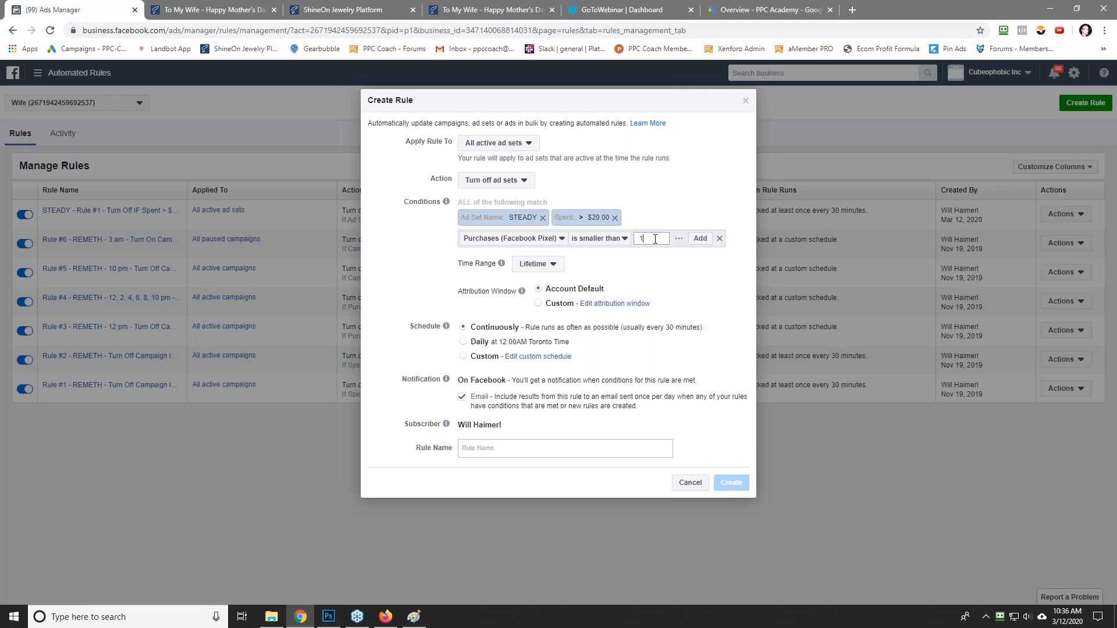
{"action": "key", "text": "Return"}
Step: Name the rule "STEADY - Rule #2 - Turn Off IF Spent > $20 & PUR < 1 - Lifetime" by adapting the copied name, copy it, and create the rule
{"action": "left_click", "coordinate": [555, 449]}
{"action": "key", "text": "ctrl+v"}
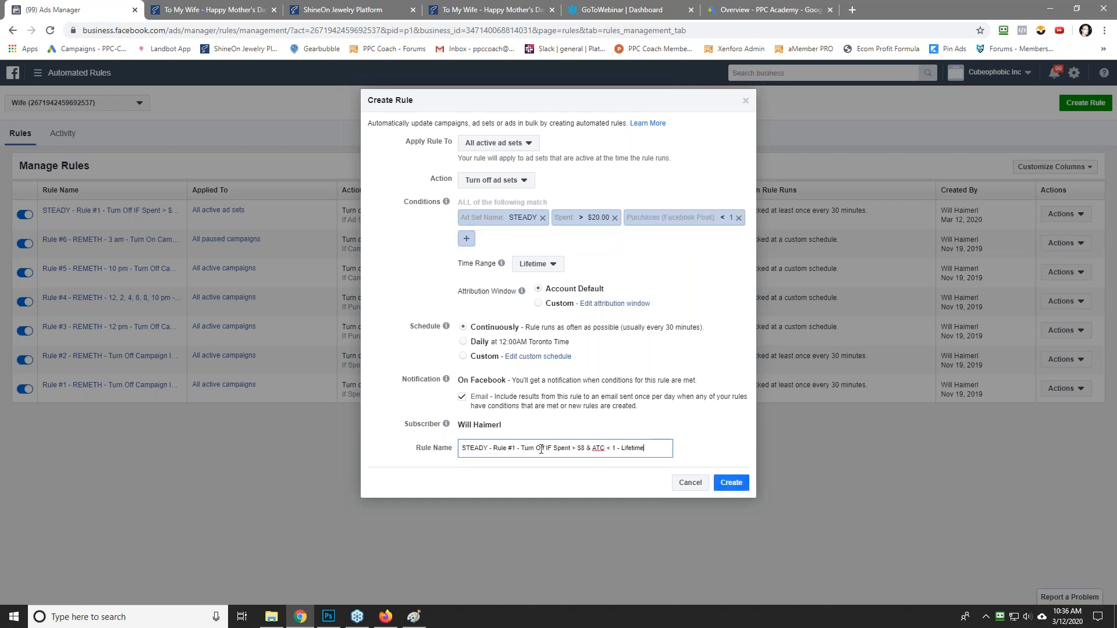
{"action": "key", "text": "BackSpace"}
{"action": "type", "text": "2"}
{"action": "key", "text": "Delete"}
{"action": "type", "text": "20"}
{"action": "key", "text": "Delete"}
{"action": "key", "text": "Delete"}
{"action": "type", "text": "PUR"}
{"action": "key", "text": "ctrl+a"}
{"action": "right_click", "coordinate": [585, 449]}
{"action": "left_click", "coordinate": [636, 309]}
{"action": "left_click", "coordinate": [732, 484]}
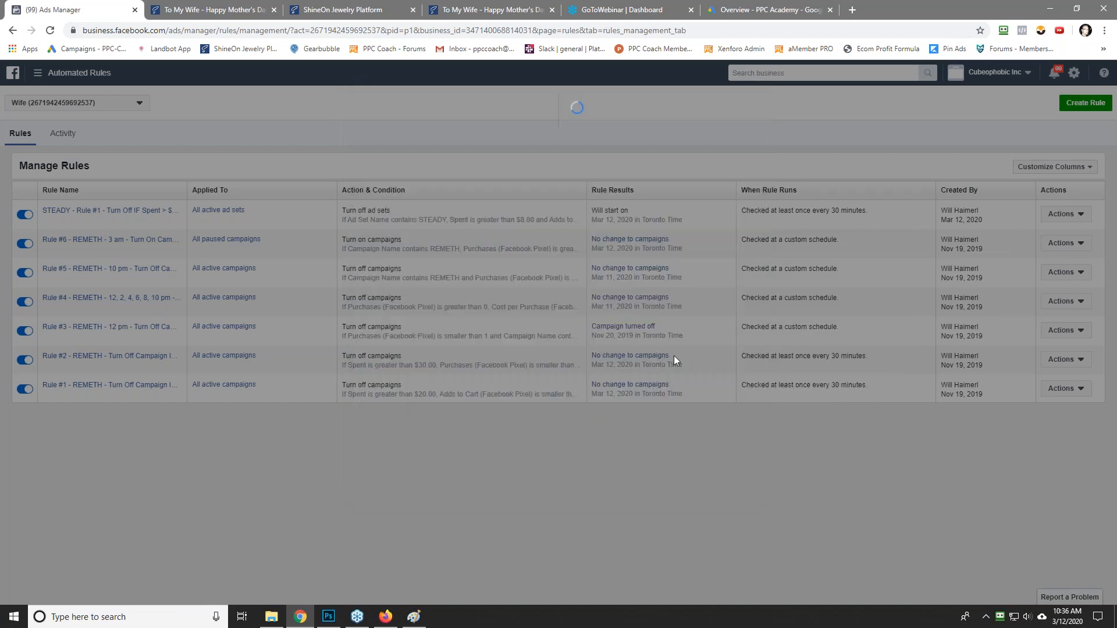
{"action": "left_click", "coordinate": [646, 194]}
Step: Start a third rule that turns off active ad sets, with the condition Ad Set Name contains STEADY
{"action": "left_click", "coordinate": [1086, 103]}
{"action": "left_click", "coordinate": [481, 150]}
{"action": "left_click", "coordinate": [590, 149]}
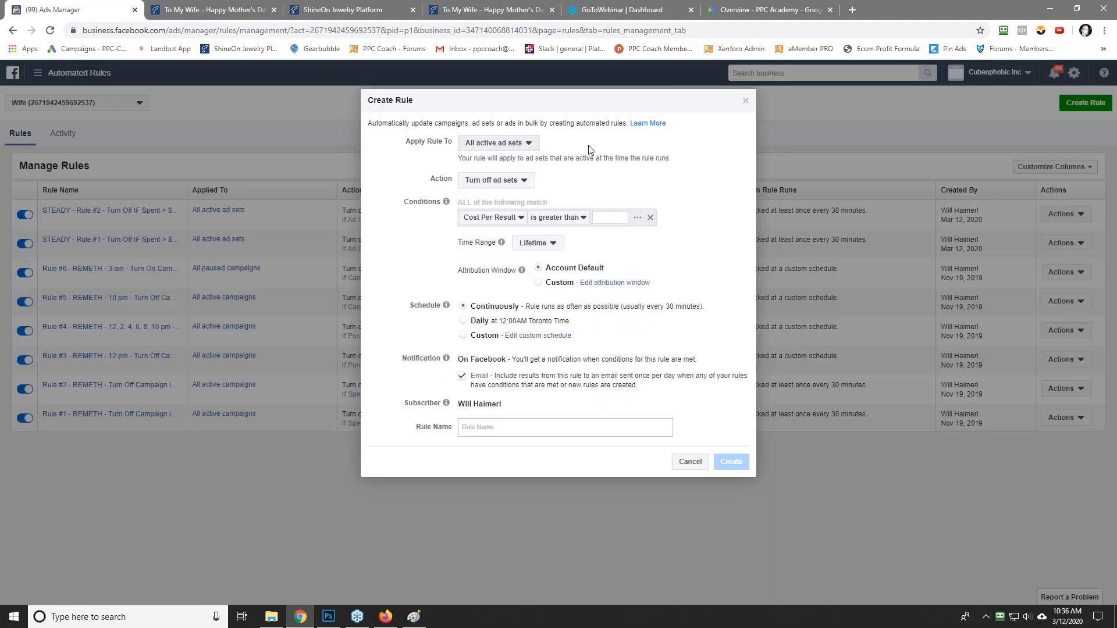
{"action": "left_click", "coordinate": [490, 217]}
{"action": "scroll", "coordinate": [582, 314], "scroll_direction": "down", "scroll_amount": 5}
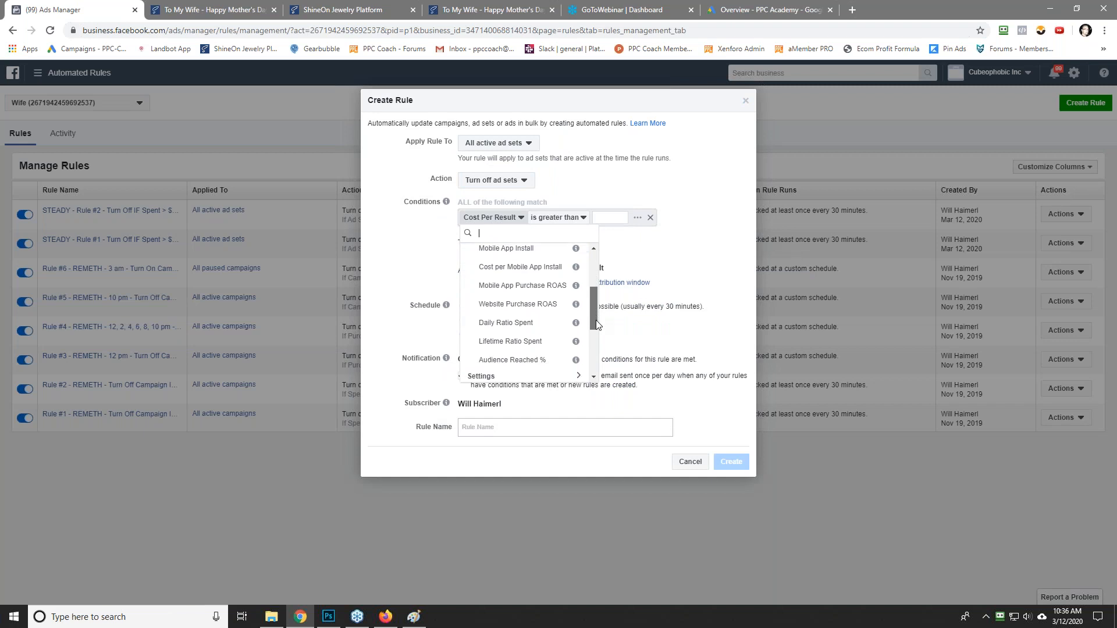
{"action": "left_click", "coordinate": [498, 317]}
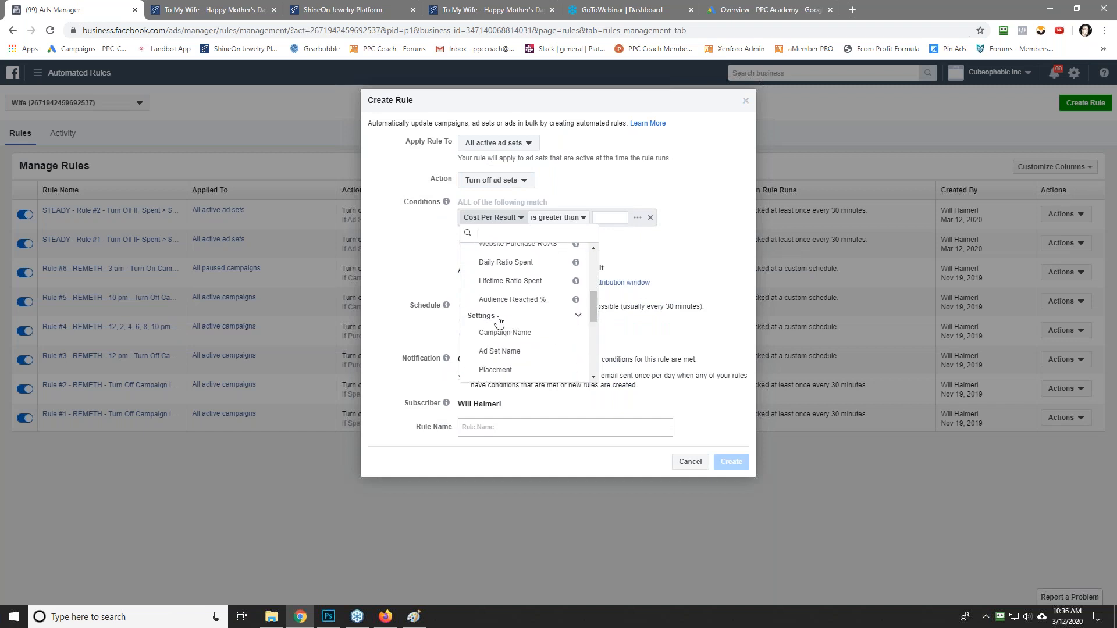
{"action": "left_click", "coordinate": [503, 352]}
{"action": "left_click", "coordinate": [572, 218]}
{"action": "type", "text": "STEADY"}
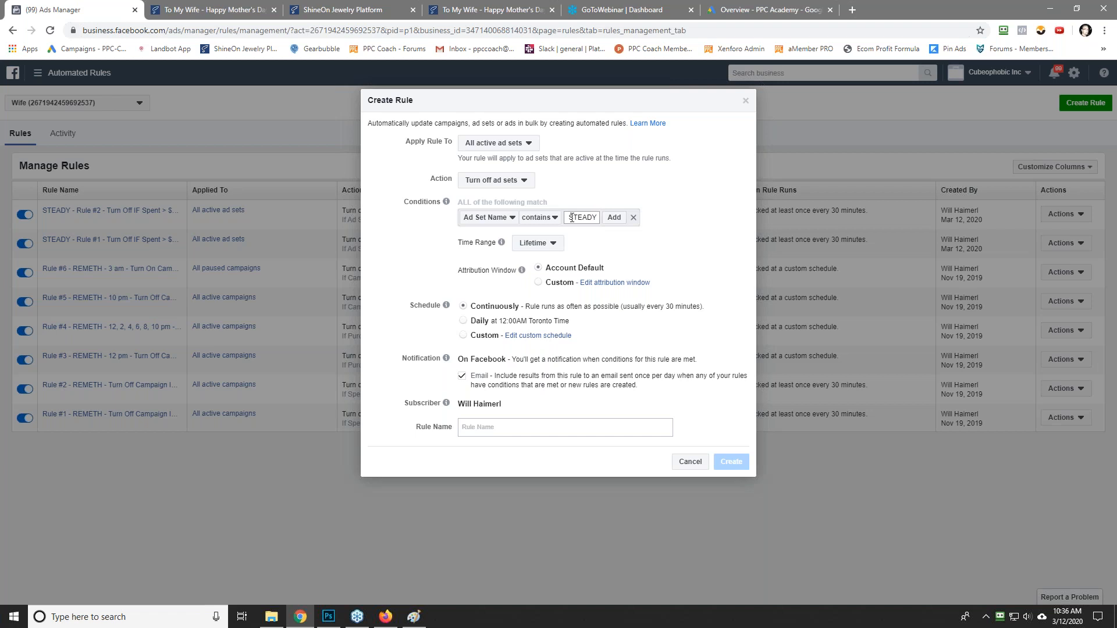
{"action": "key", "text": "Return"}
Step: Add the condition Purchases (Facebook Pixel) is greater than 0 to the third STEADY rule
{"action": "left_click", "coordinate": [560, 218]}
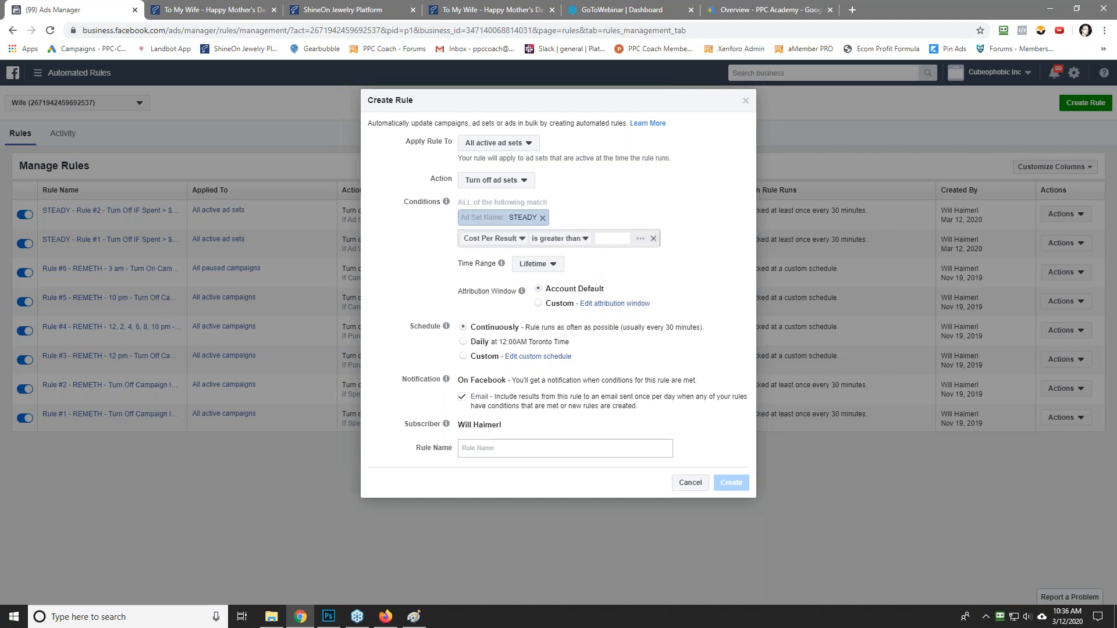
{"action": "left_click", "coordinate": [494, 239]}
{"action": "scroll", "coordinate": [596, 334], "scroll_direction": "down", "scroll_amount": 1}
{"action": "scroll", "coordinate": [594, 341], "scroll_direction": "down", "scroll_amount": 5}
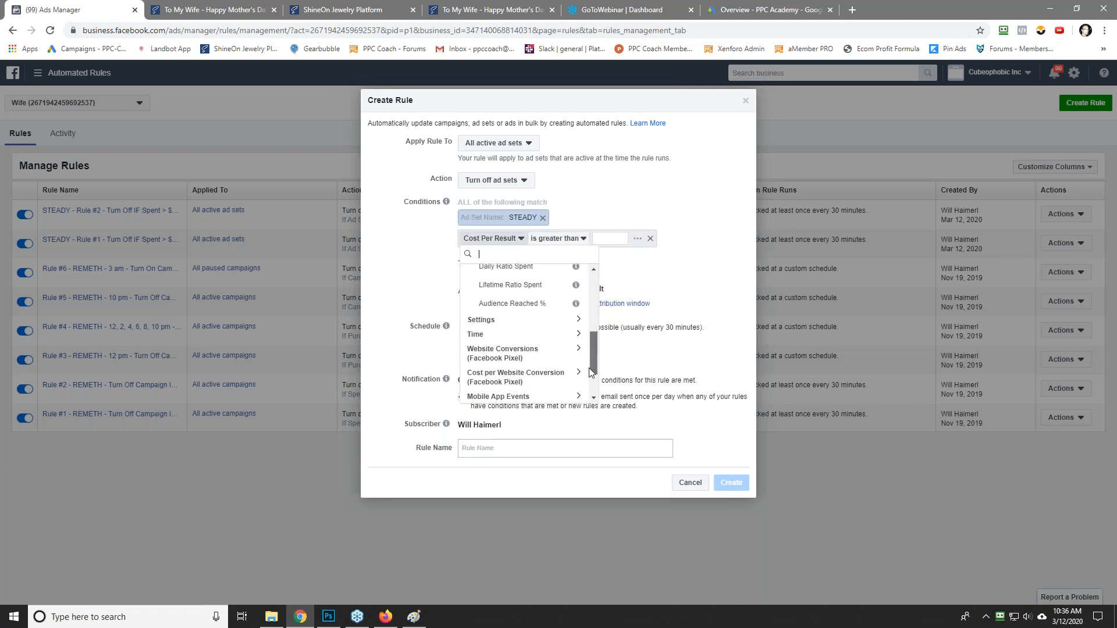
{"action": "scroll", "coordinate": [594, 346], "scroll_direction": "down", "scroll_amount": 3}
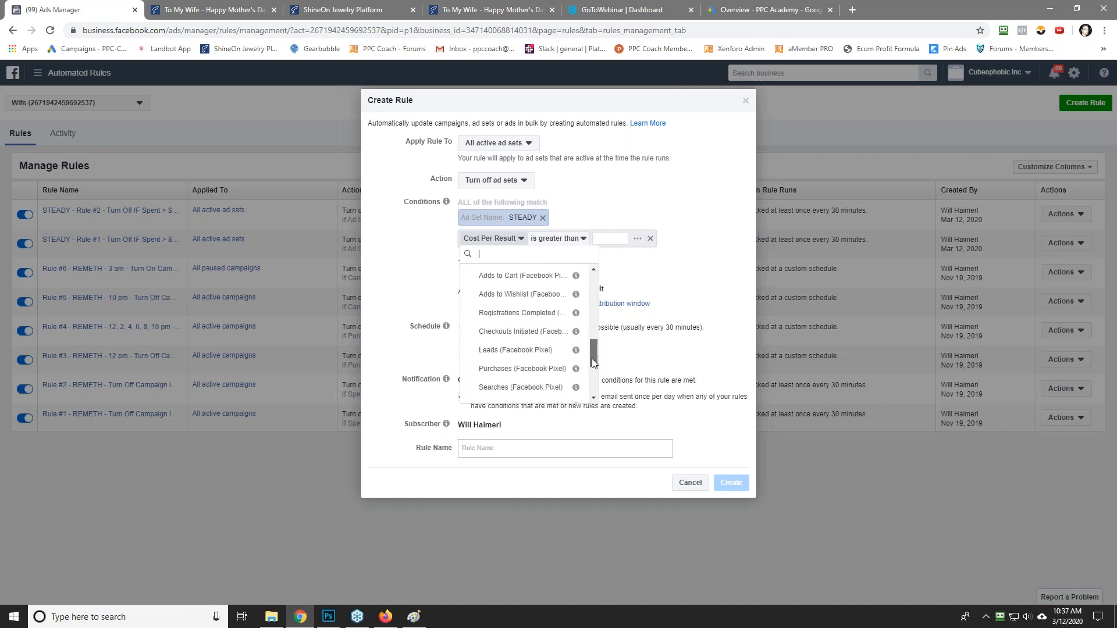
{"action": "left_click", "coordinate": [524, 356]}
{"action": "left_click", "coordinate": [640, 239]}
{"action": "type", "text": "0"}
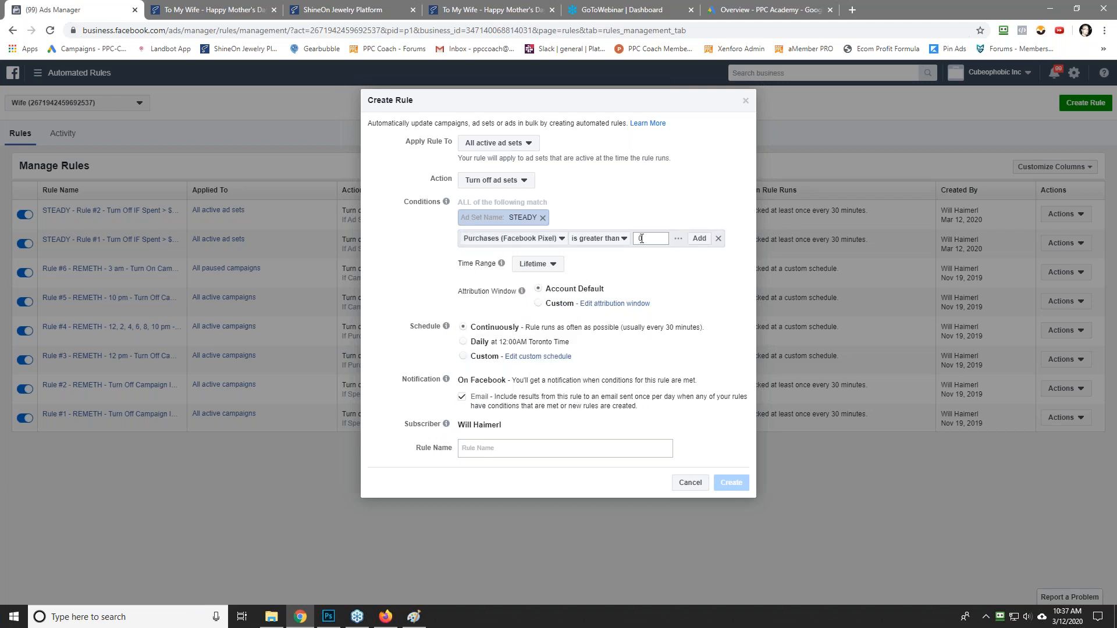
{"action": "left_click", "coordinate": [699, 239]}
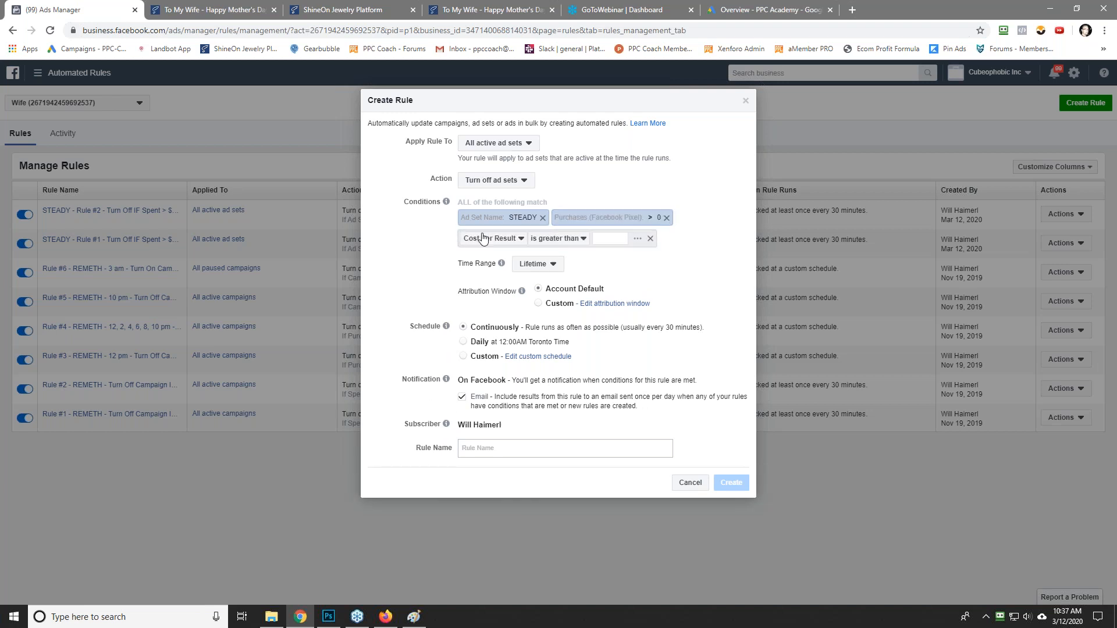
Step: Set the rule's third condition to Website Purchase ROAS is smaller than 2
{"action": "left_click", "coordinate": [485, 241]}
{"action": "left_click_drag", "start_coordinate": [596, 306], "coordinate": [598, 334]}
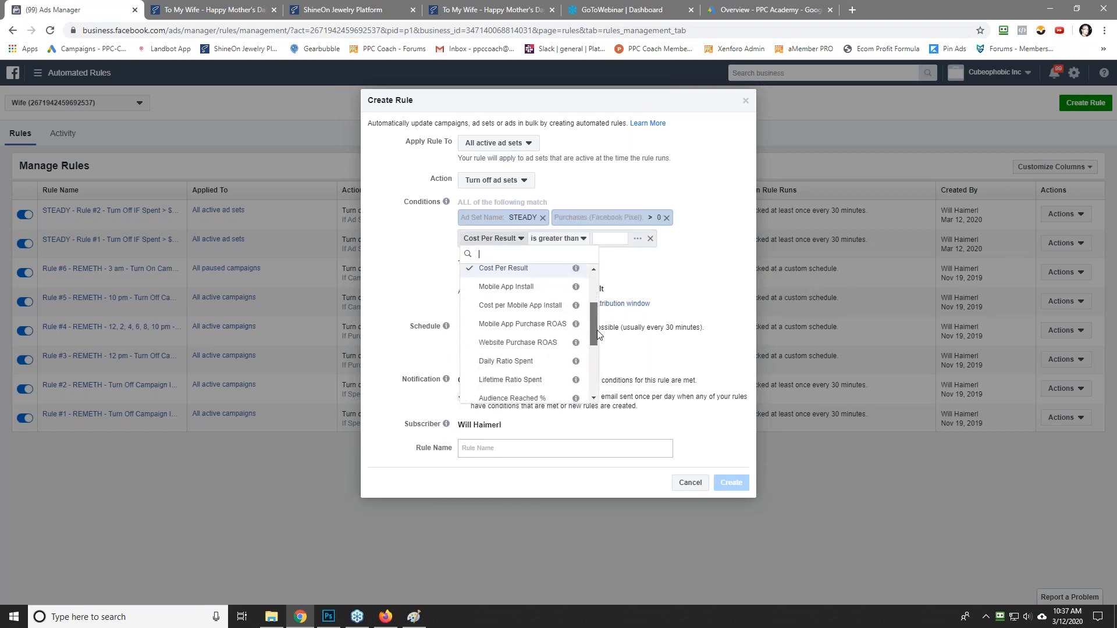
{"action": "left_click", "coordinate": [518, 342]}
{"action": "left_click", "coordinate": [586, 238]}
{"action": "left_click", "coordinate": [606, 271]}
{"action": "type", "text": "2"}
{"action": "key", "text": "Return"}
Step: Name the rule STEADY - Rule #3, describing Turn Off IF PUR > 0 and ROAS < 2, and create it
{"action": "left_click", "coordinate": [550, 448]}
{"action": "key", "text": "ctrl+v"}
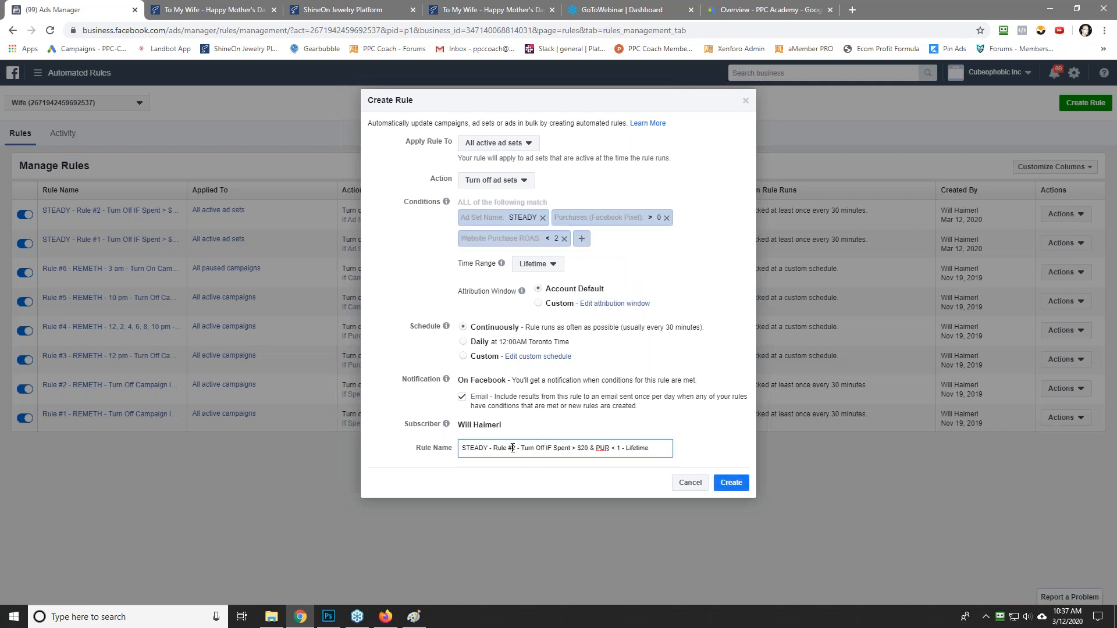
{"action": "key", "text": "BackSpace"}
{"action": "type", "text": "3"}
{"action": "key", "text": "Delete"}
{"action": "key", "text": "Delete"}
{"action": "key", "text": "Delete"}
{"action": "key", "text": "Delete"}
{"action": "key", "text": "Delete"}
{"action": "key", "text": "Delete"}
{"action": "key", "text": "Delete"}
{"action": "key", "text": "Delete"}
{"action": "key", "text": "Delete"}
{"action": "key", "text": "Delete"}
{"action": "key", "text": "Delete"}
{"action": "key", "text": "Delete"}
{"action": "key", "text": "Delete"}
{"action": "key", "text": "Delete"}
{"action": "key", "text": "Delete"}
{"action": "type", "text": "RAO"}
{"action": "key", "text": "BackSpace"}
{"action": "key", "text": "BackSpace"}
{"action": "key", "text": "BackSpace"}
{"action": "type", "text": "ROAS < 2"}
{"action": "left_click", "coordinate": [732, 483]}
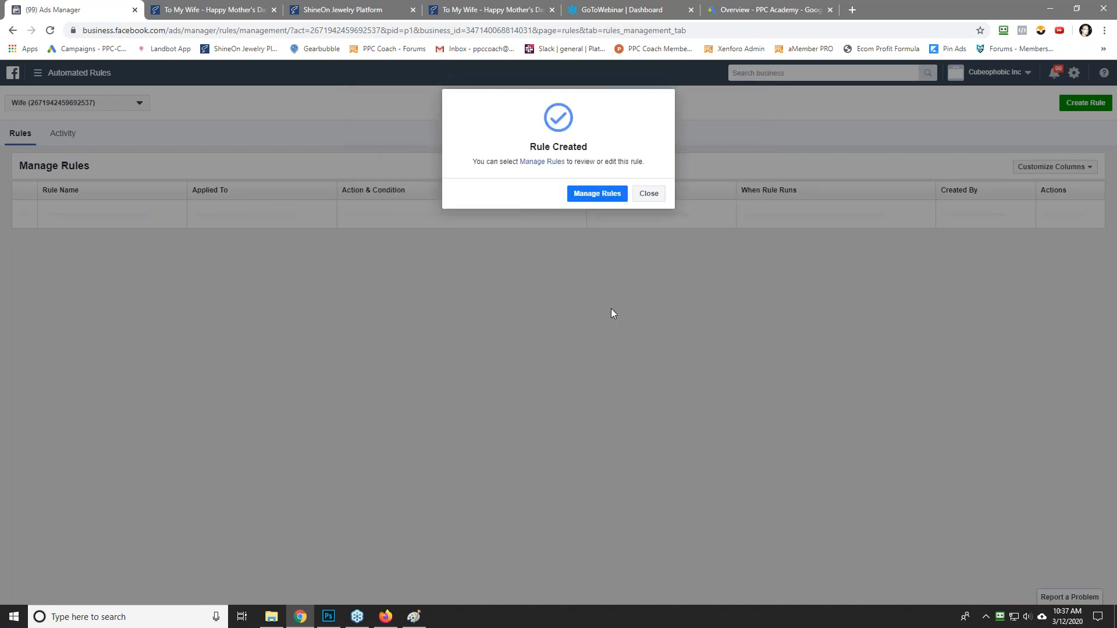
{"action": "left_click", "coordinate": [647, 192]}
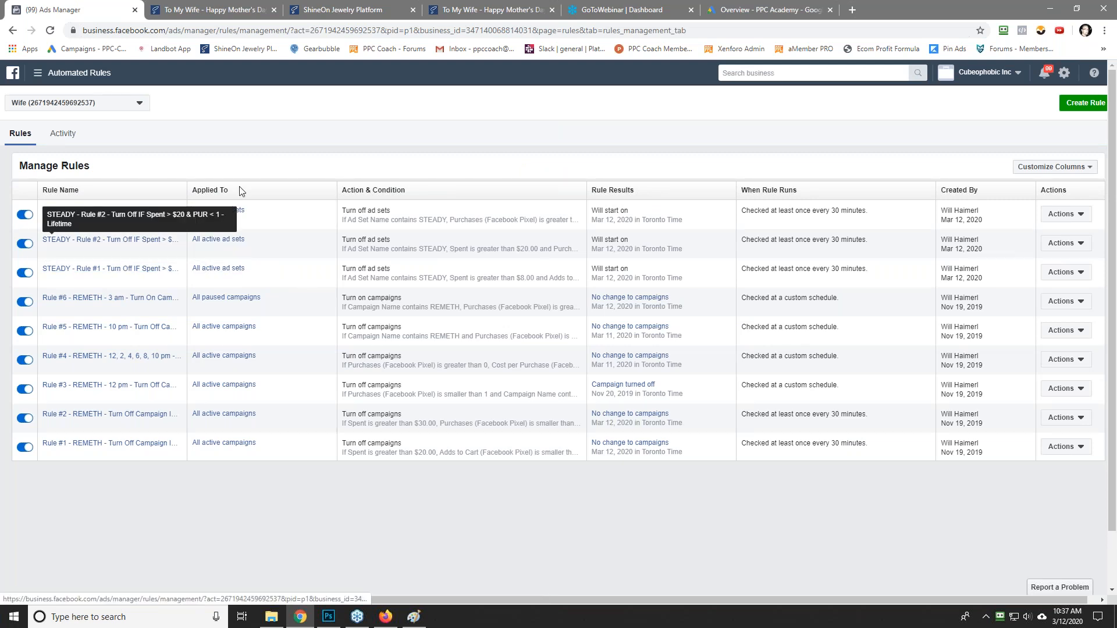
{"action": "left_click", "coordinate": [230, 6]}
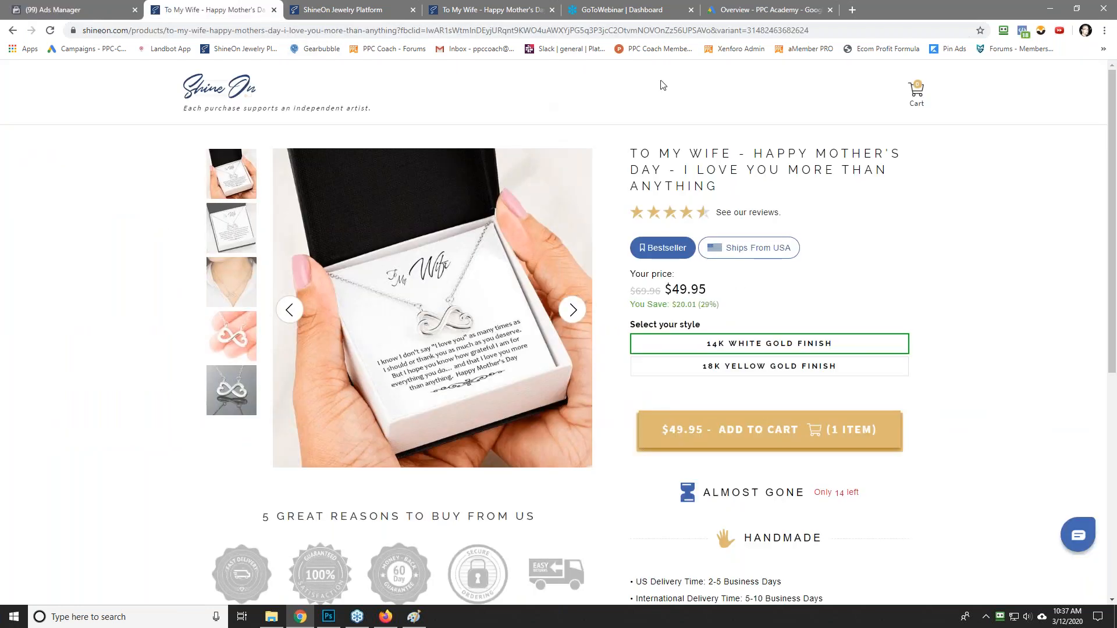
{"action": "left_click", "coordinate": [33, 4]}
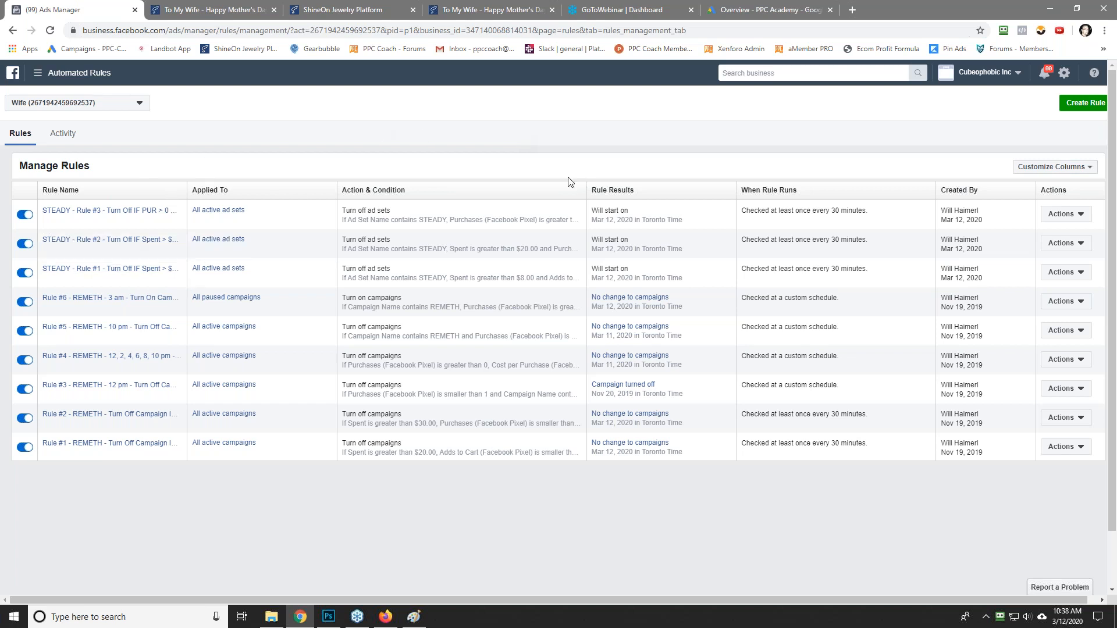
{"action": "left_click", "coordinate": [773, 10]}
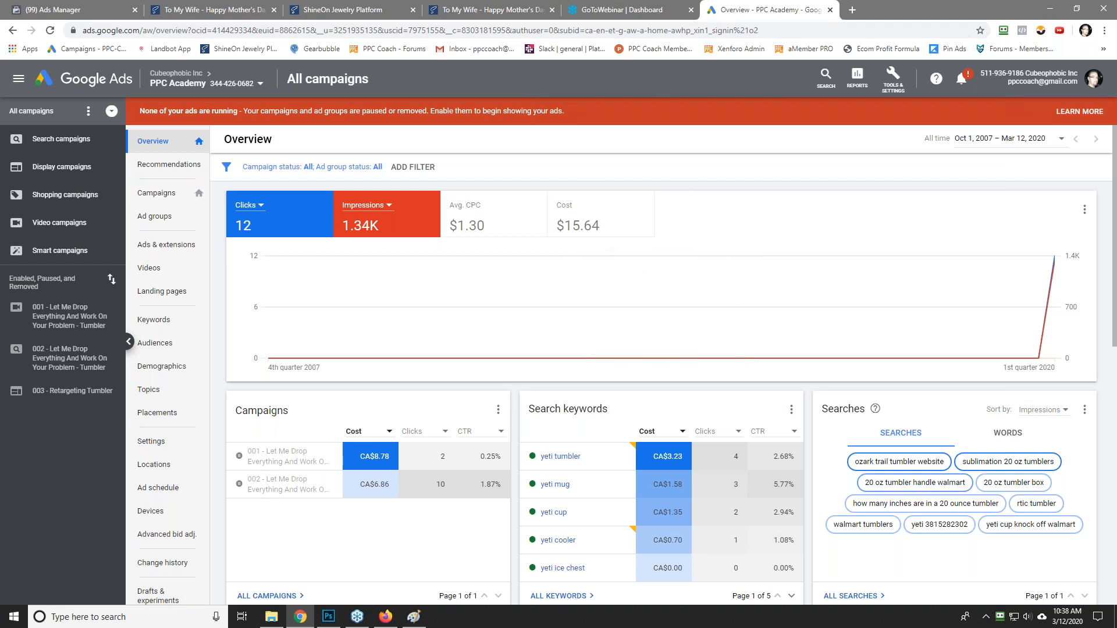
Step: Go to google.com/analytics in a new browser tab and sign in to Google Analytics
{"action": "left_click", "coordinate": [853, 10]}
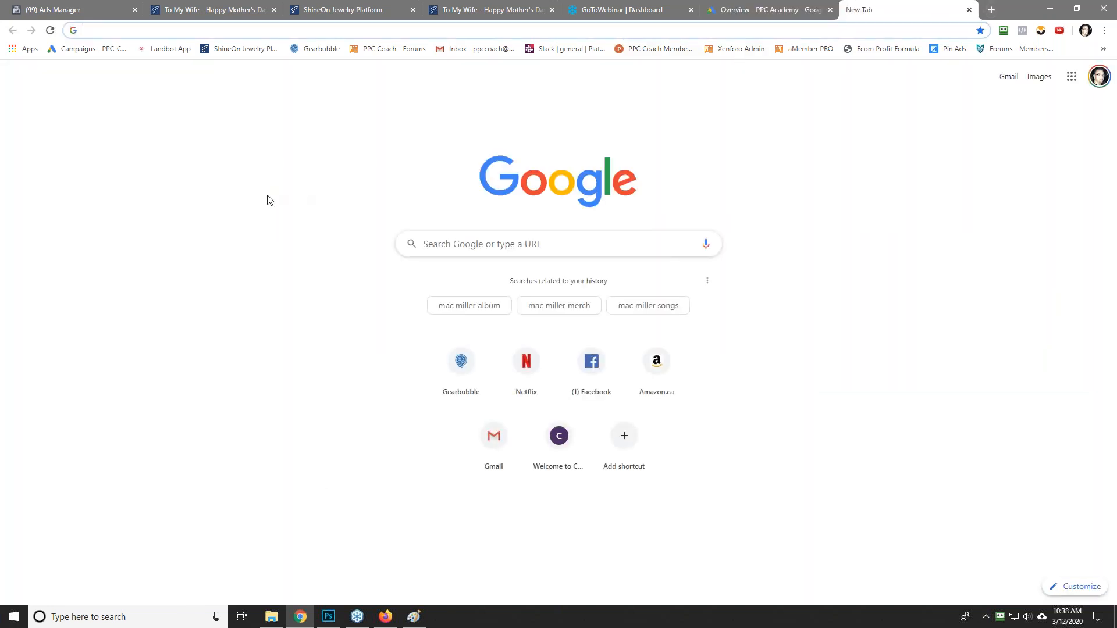
{"action": "type", "text": "google.com"}
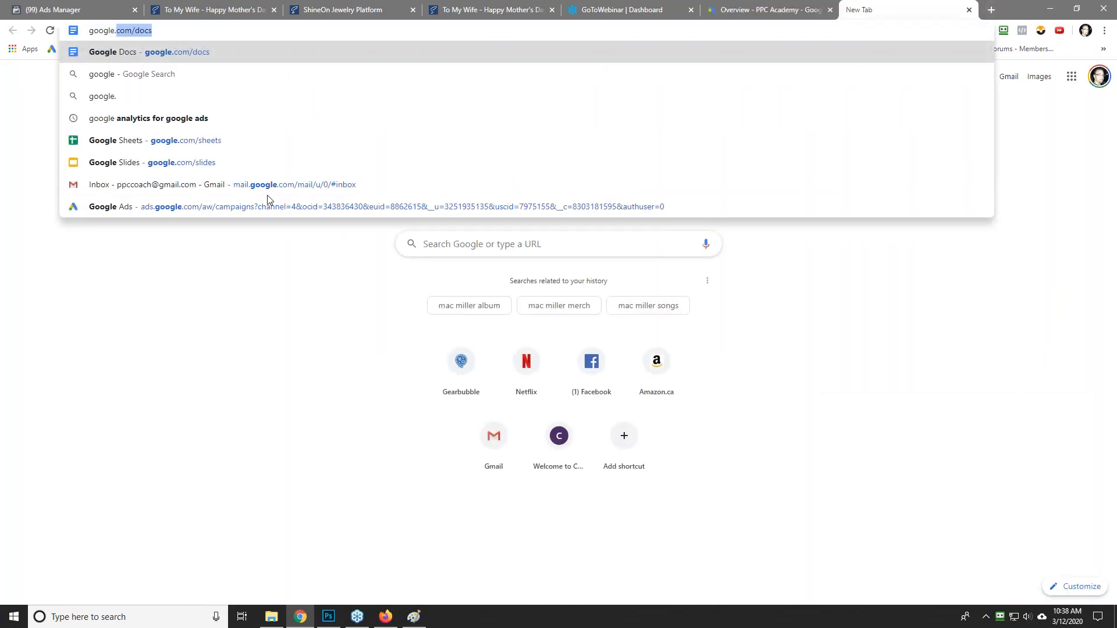
{"action": "type", "text": "/about/analytics"}
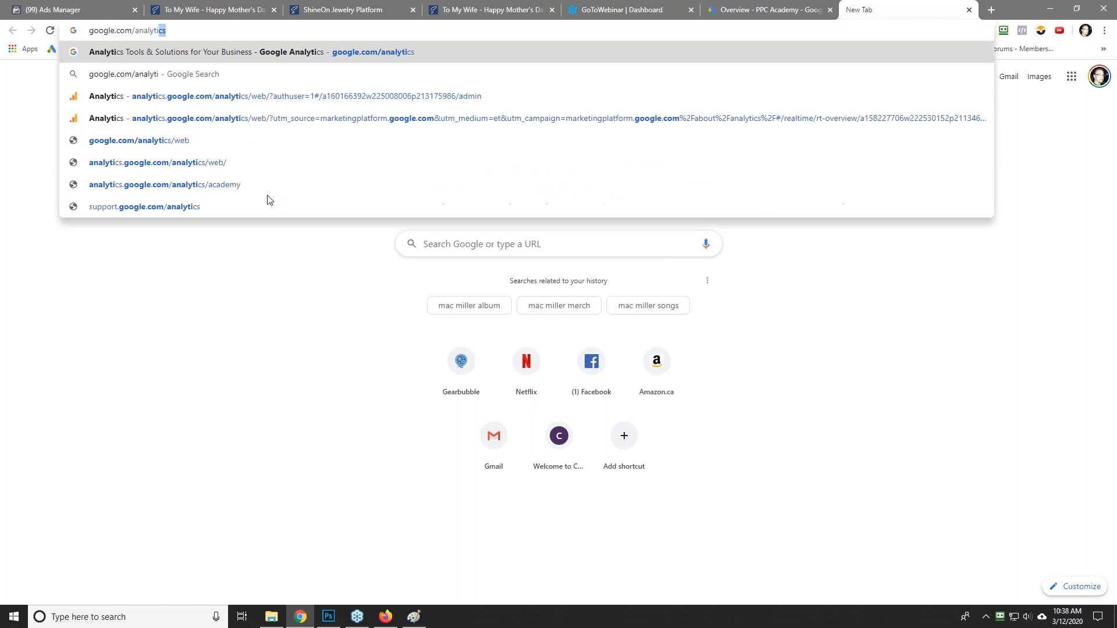
{"action": "key", "text": "Return"}
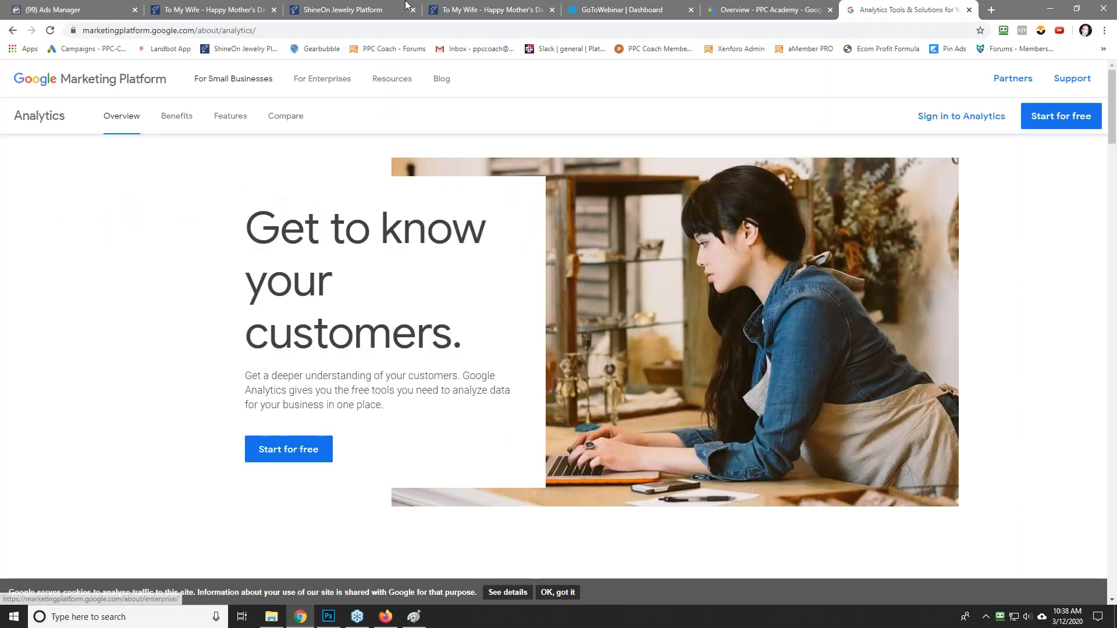
{"action": "left_click", "coordinate": [963, 117]}
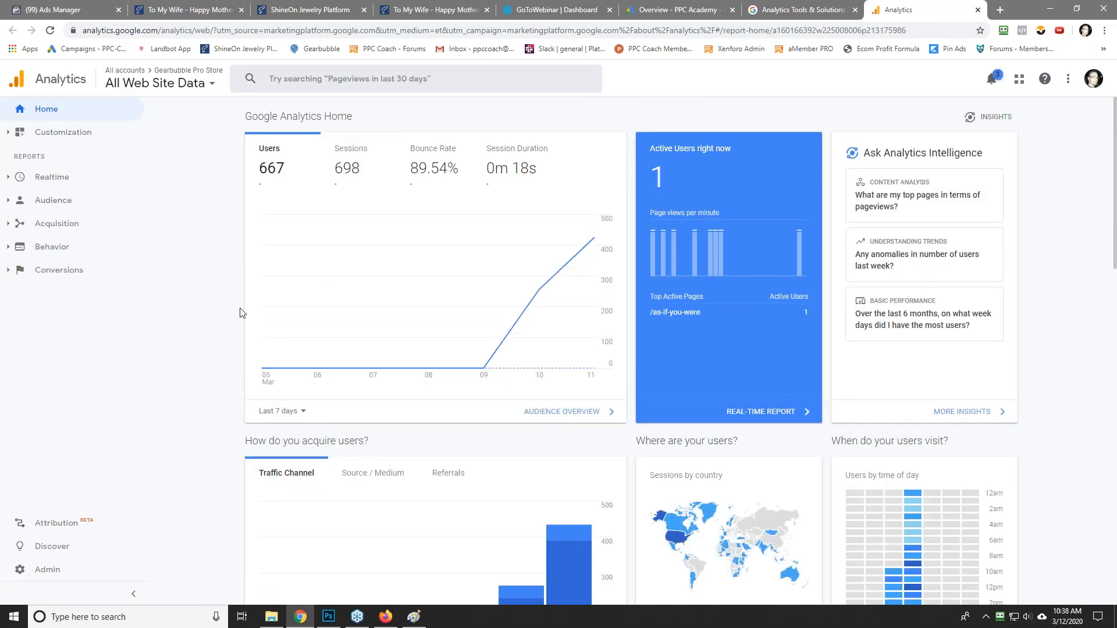
Step: Set up a new Analytics account named "Mother's Day Demo For Shineon" with Web as the measurement type
{"action": "left_click", "coordinate": [43, 573]}
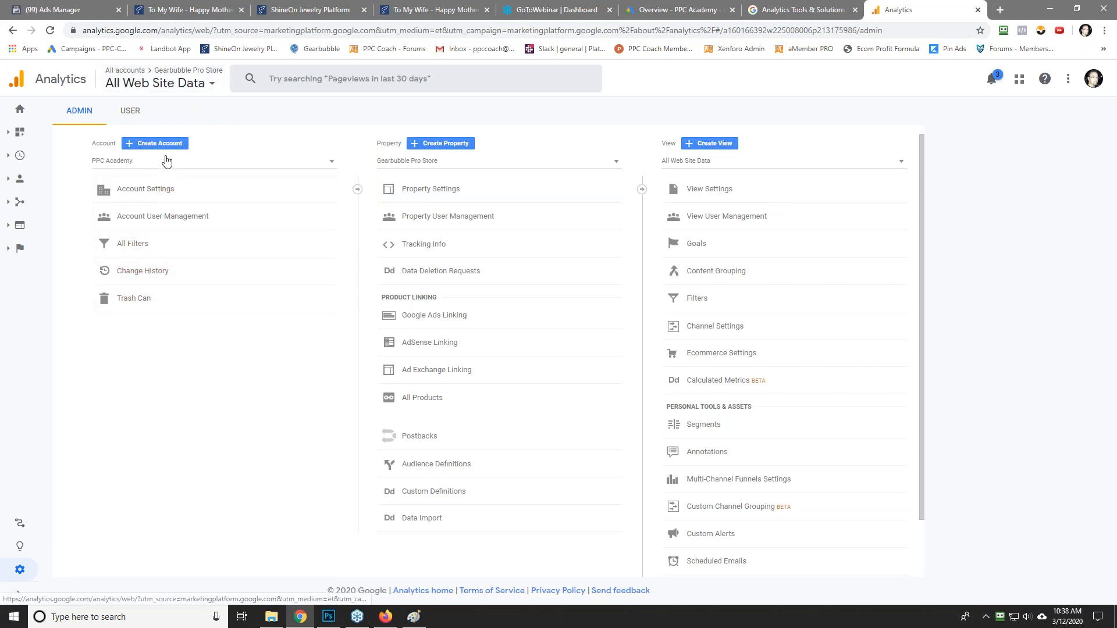
{"action": "left_click", "coordinate": [165, 145]}
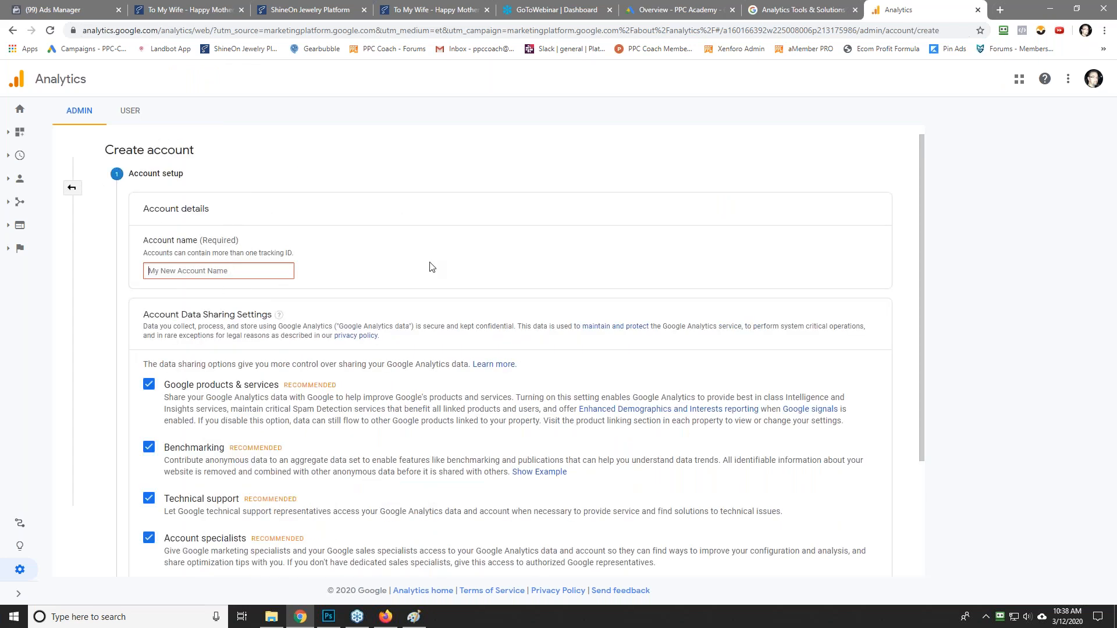
{"action": "type", "text": "Mo"}
{"action": "left_click", "coordinate": [429, 267]}
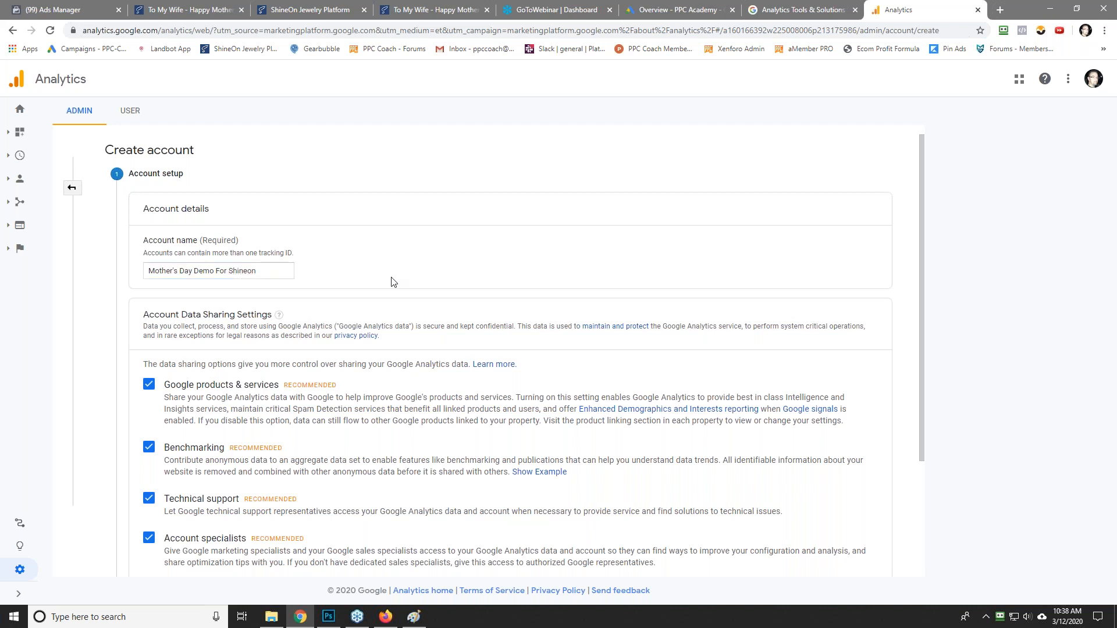
{"action": "scroll", "coordinate": [392, 282], "scroll_direction": "down", "scroll_amount": 3}
{"action": "left_click", "coordinate": [150, 505]}
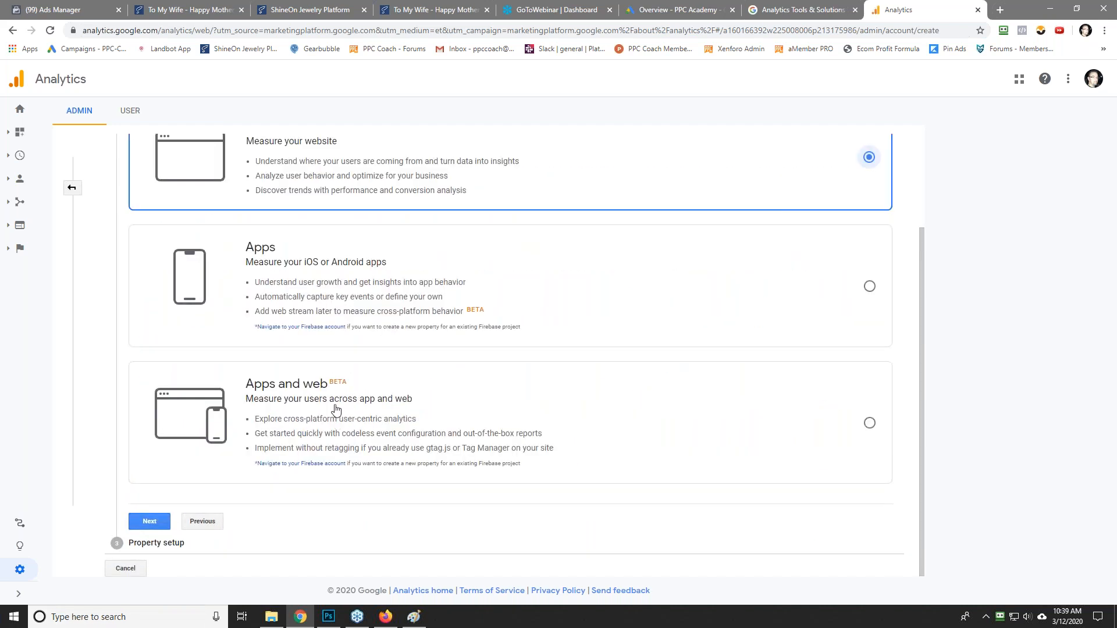
{"action": "scroll", "coordinate": [309, 286], "scroll_direction": "up", "scroll_amount": 2}
{"action": "scroll", "coordinate": [309, 288], "scroll_direction": "down", "scroll_amount": 2}
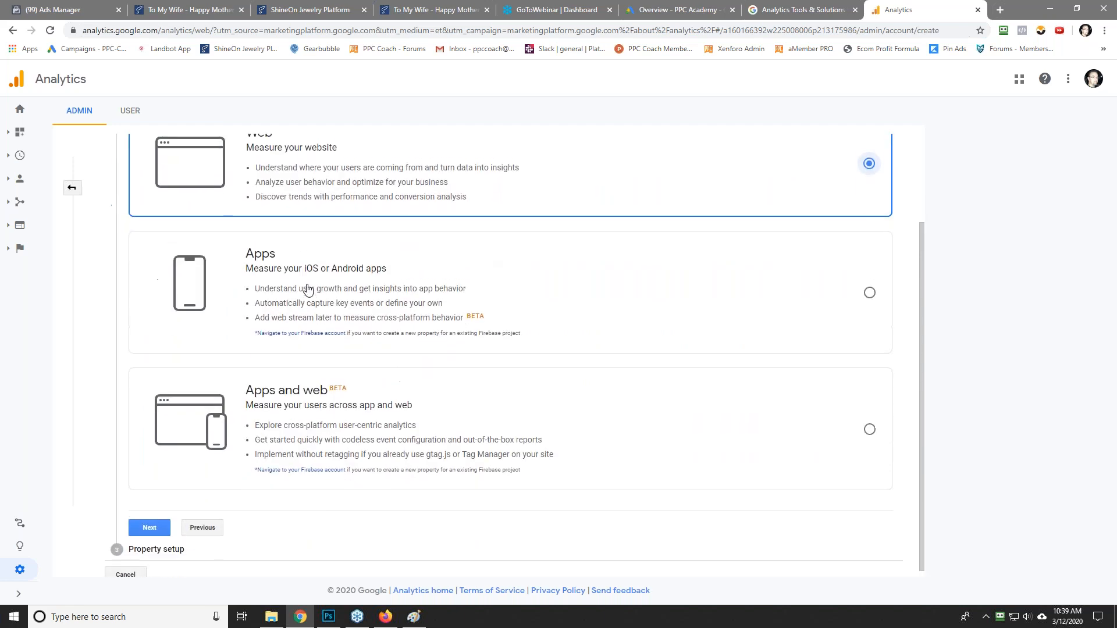
{"action": "left_click", "coordinate": [151, 522]}
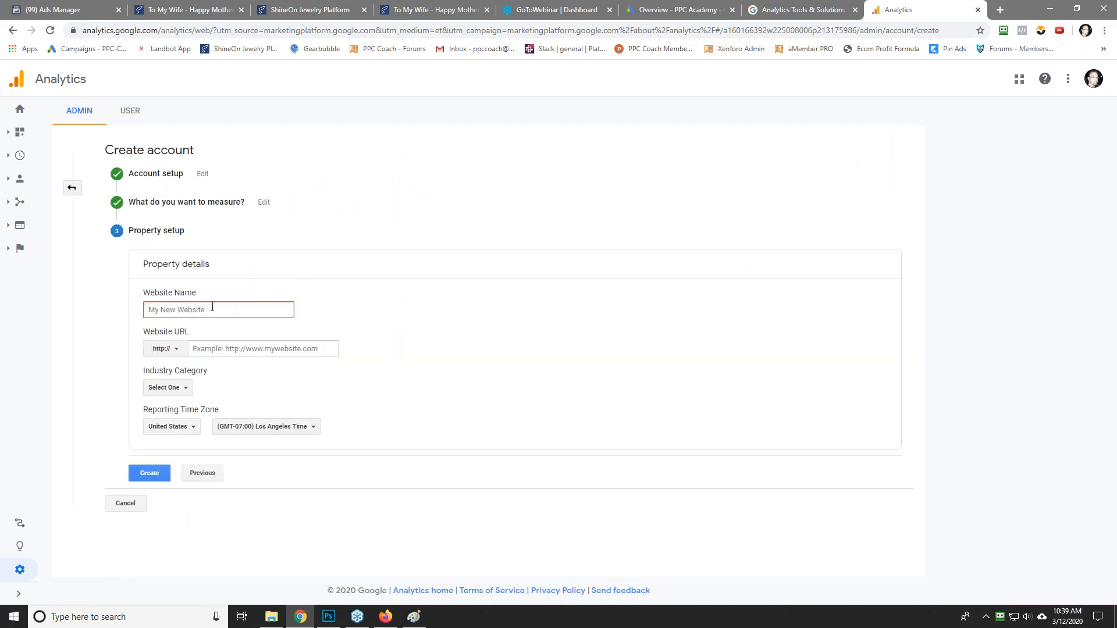
Step: Fill in the property details with website name Shineon, URL shineon.com and industry category Shopping
{"action": "type", "text": "Shineon"}
{"action": "left_click", "coordinate": [254, 348]}
{"action": "type", "text": "shineon.com"}
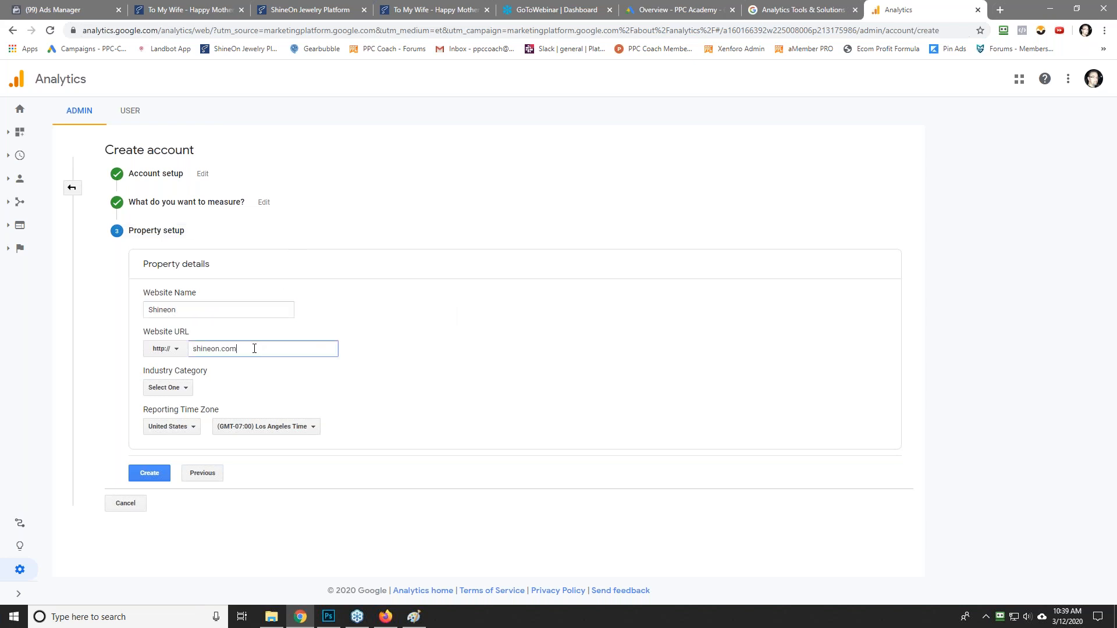
{"action": "left_click", "coordinate": [166, 389]}
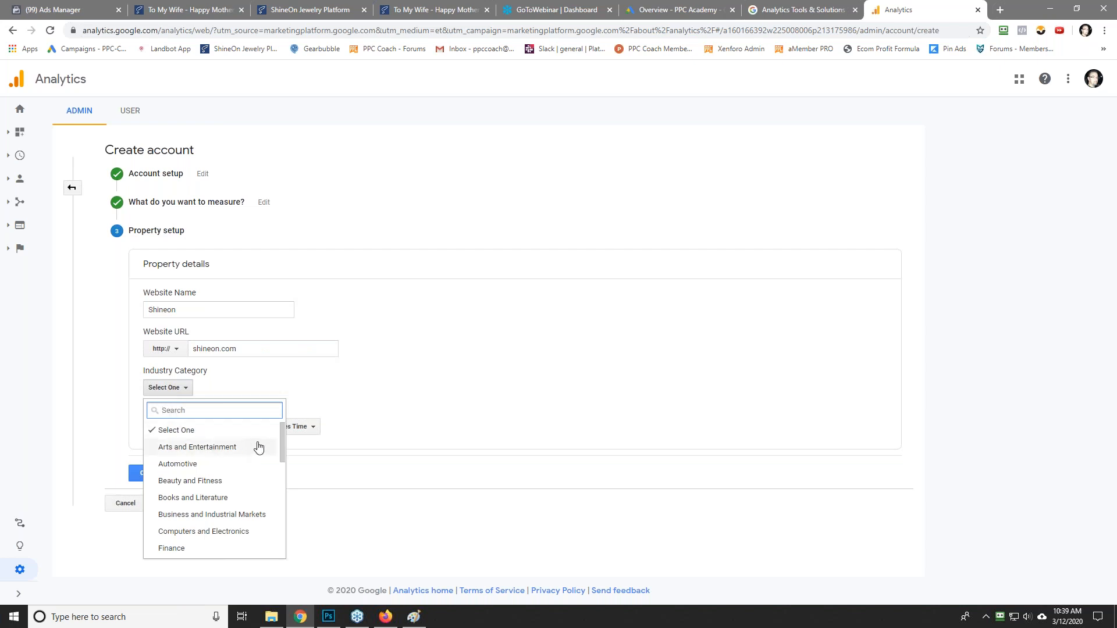
{"action": "left_click_drag", "start_coordinate": [281, 453], "coordinate": [292, 556]}
{"action": "left_click", "coordinate": [230, 503]}
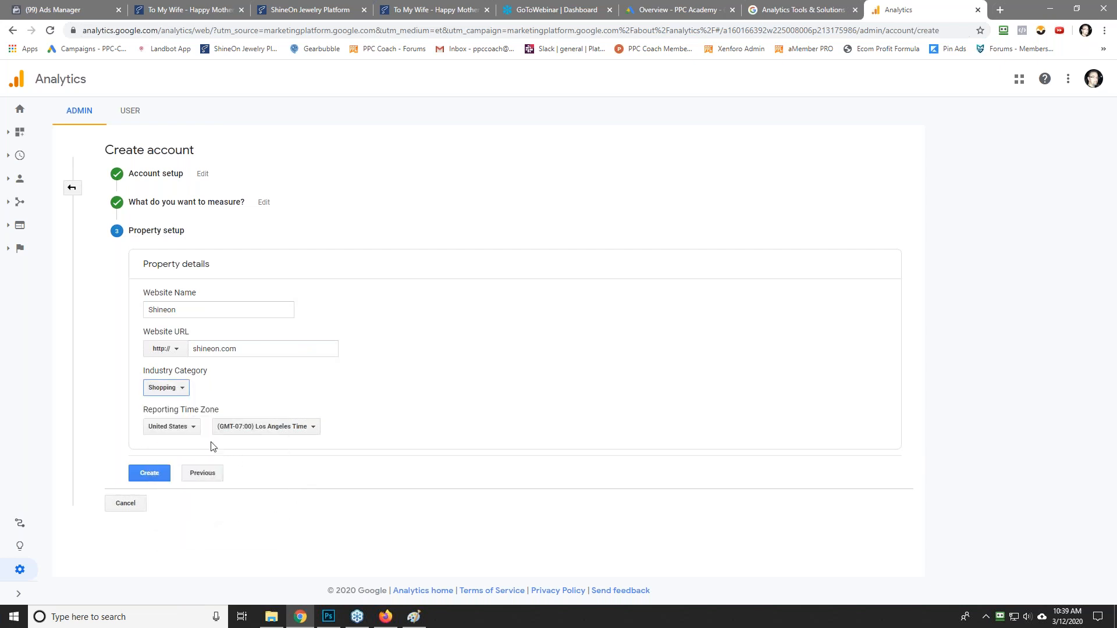
Step: Set the reporting time zone to (GMT-04:00) Detroit Time and submit the new account
{"action": "left_click", "coordinate": [272, 433]}
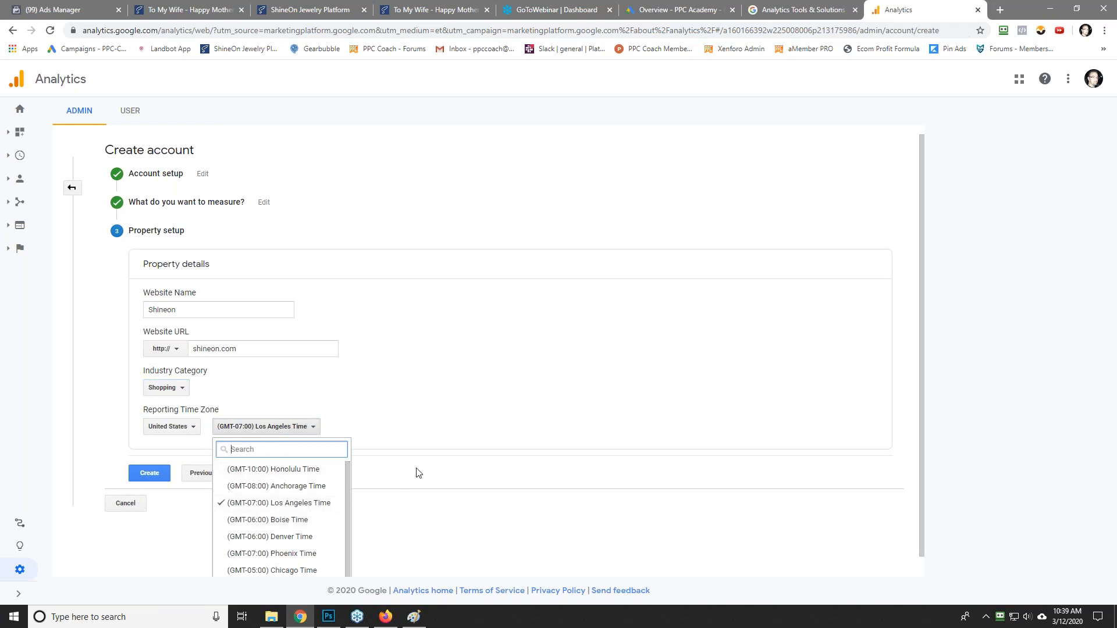
{"action": "scroll", "coordinate": [407, 477], "scroll_direction": "down", "scroll_amount": 1}
{"action": "left_click", "coordinate": [298, 563]}
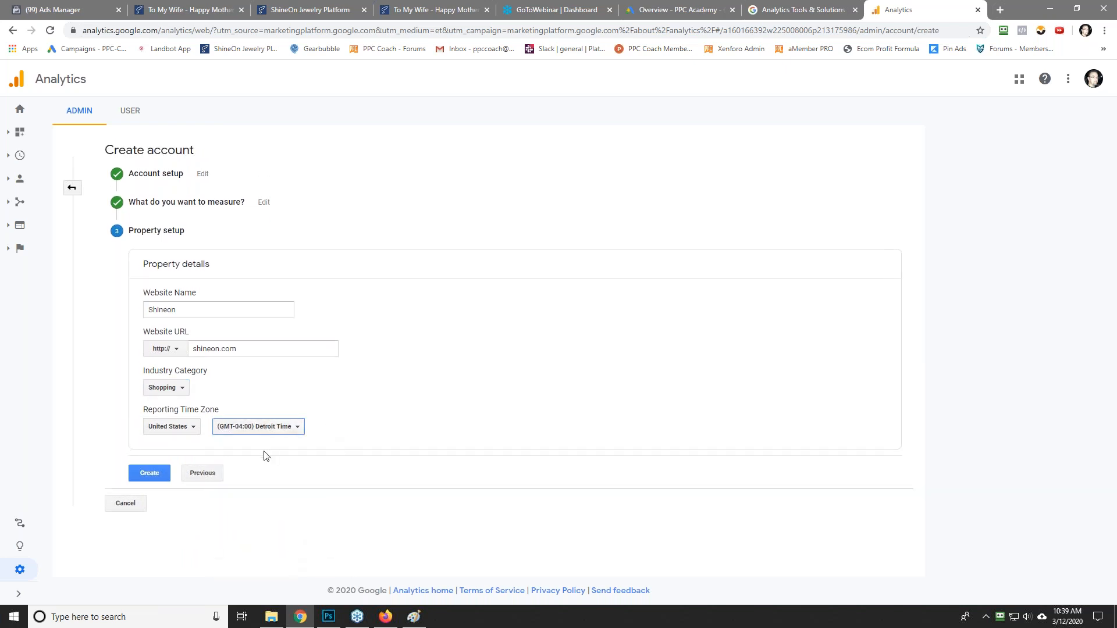
{"action": "left_click", "coordinate": [153, 478]}
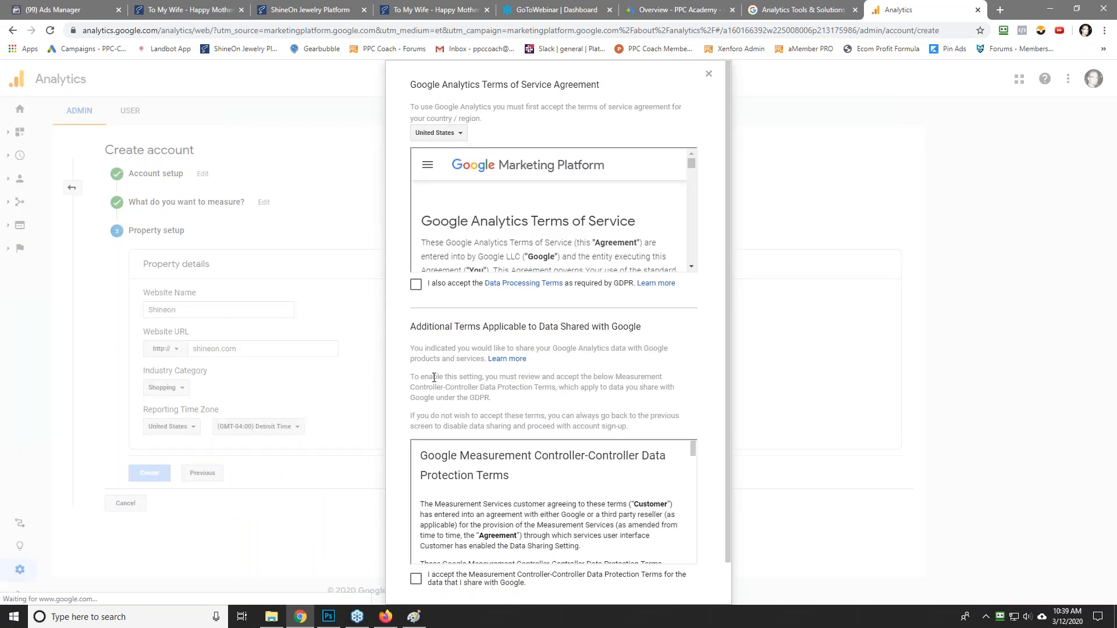
Step: Accept the GDPR Data Processing Terms, the Measurement Controller-Controller Data Protection Terms and the service agreement
{"action": "left_click", "coordinate": [416, 285]}
{"action": "scroll", "coordinate": [547, 233], "scroll_direction": "down", "scroll_amount": 15}
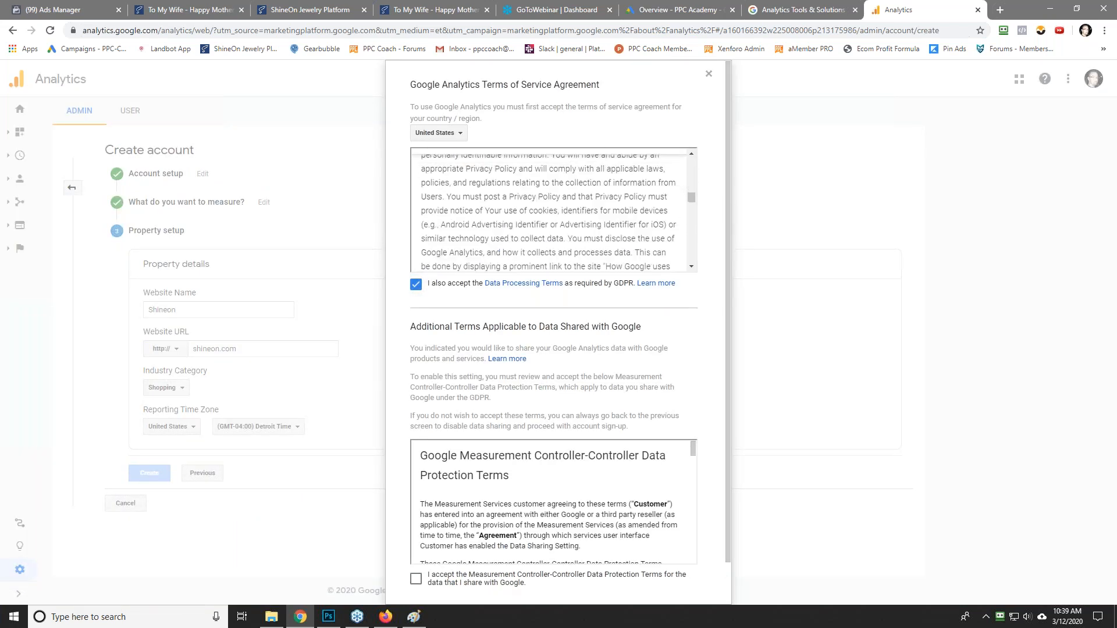
{"action": "scroll", "coordinate": [553, 459], "scroll_direction": "down", "scroll_amount": 15}
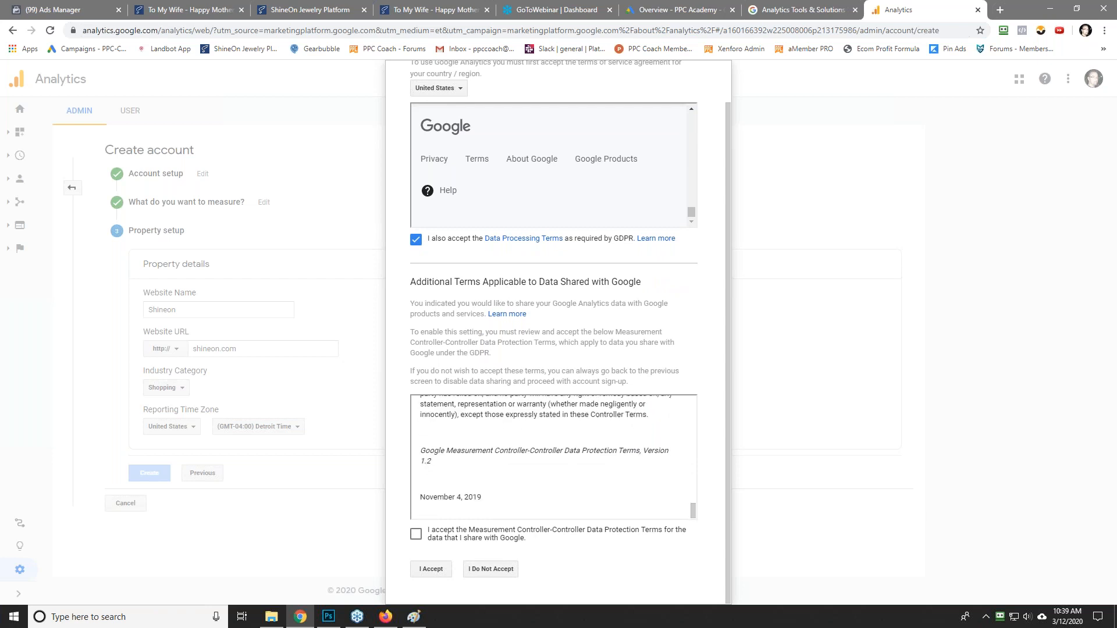
{"action": "left_click", "coordinate": [415, 534]}
{"action": "left_click", "coordinate": [431, 569]}
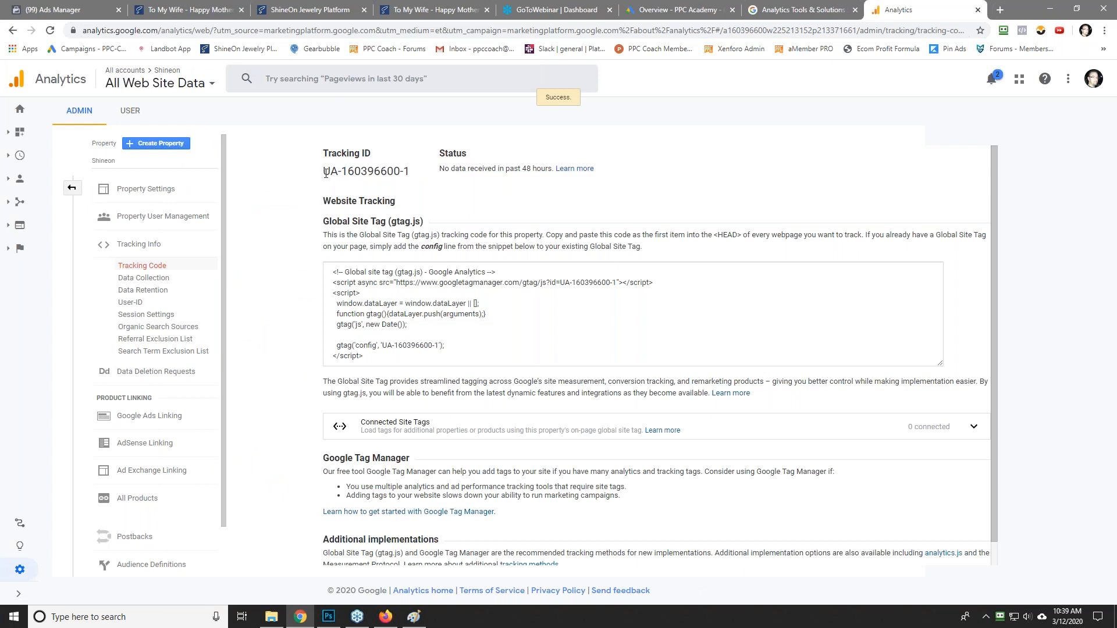
Step: Copy the new Shineon property's tracking ID
{"action": "left_click_drag", "start_coordinate": [325, 173], "coordinate": [409, 173]}
{"action": "left_click", "coordinate": [398, 173]}
{"action": "left_click_drag", "start_coordinate": [325, 171], "coordinate": [410, 174]}
{"action": "right_click", "coordinate": [394, 172]}
{"action": "left_click", "coordinate": [422, 185]}
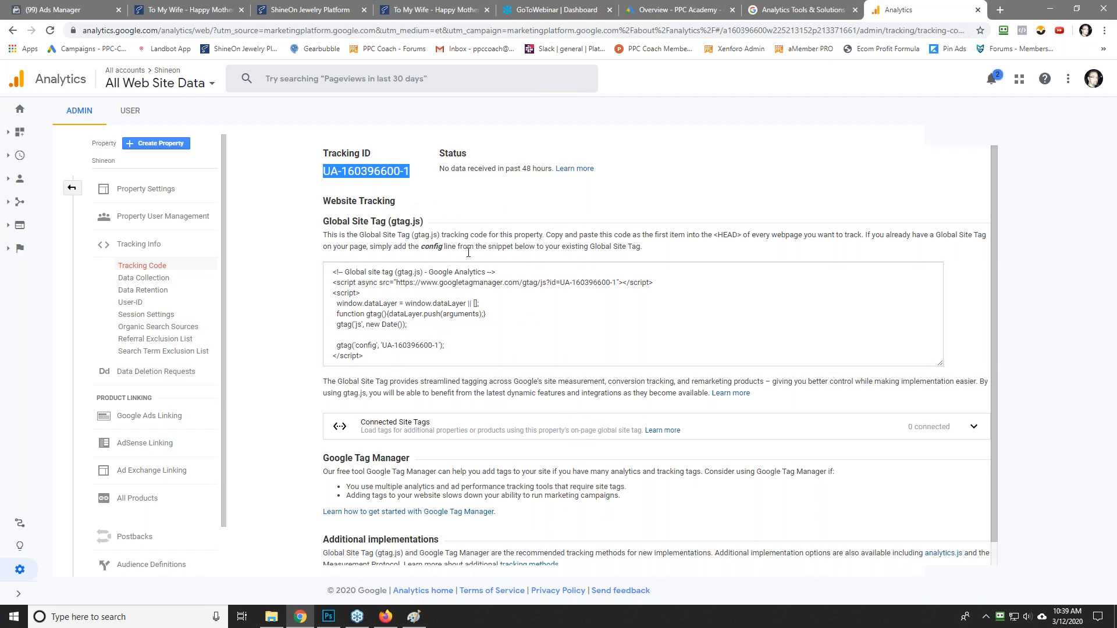
Step: In the ShineOn platform, open the product "To My Wife - Happy Mother's Day - I Love You More Than Anything" for editing
{"action": "left_click", "coordinate": [201, 11]}
{"action": "left_click", "coordinate": [288, 7]}
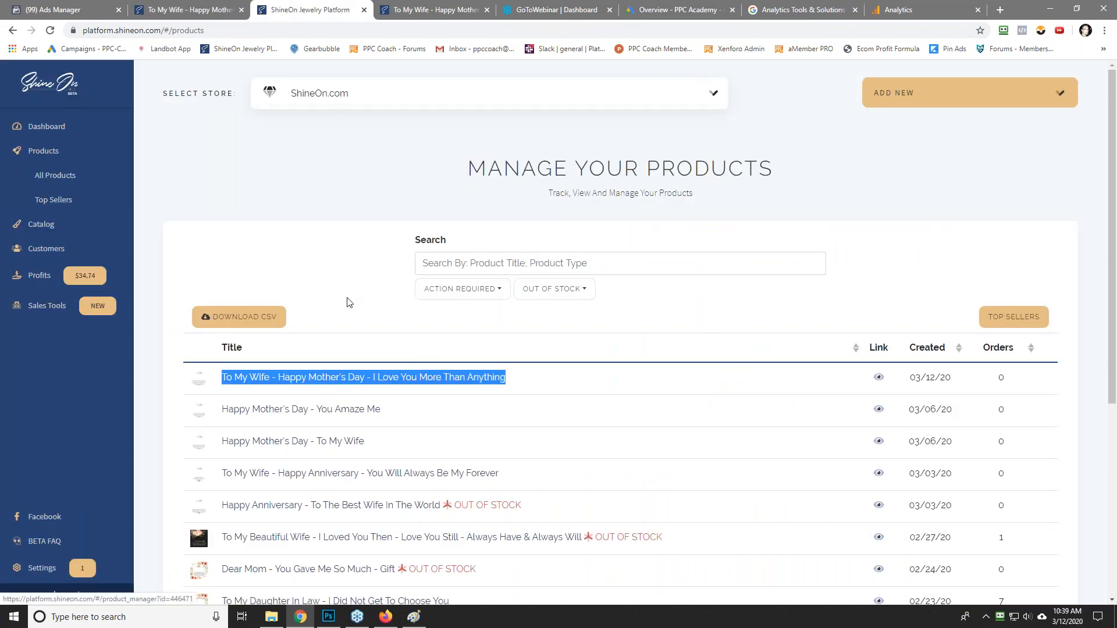
{"action": "left_click", "coordinate": [315, 377]}
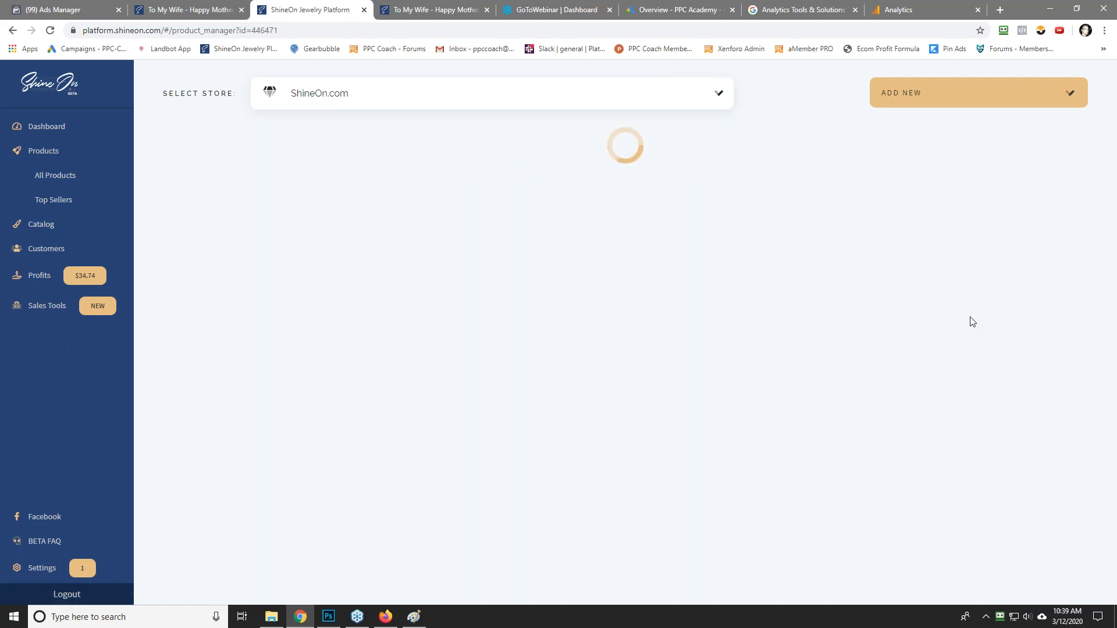
Step: Set the product's custom Google Pixel to the copied Analytics tracking ID and save the pixel settings
{"action": "left_click", "coordinate": [783, 437]}
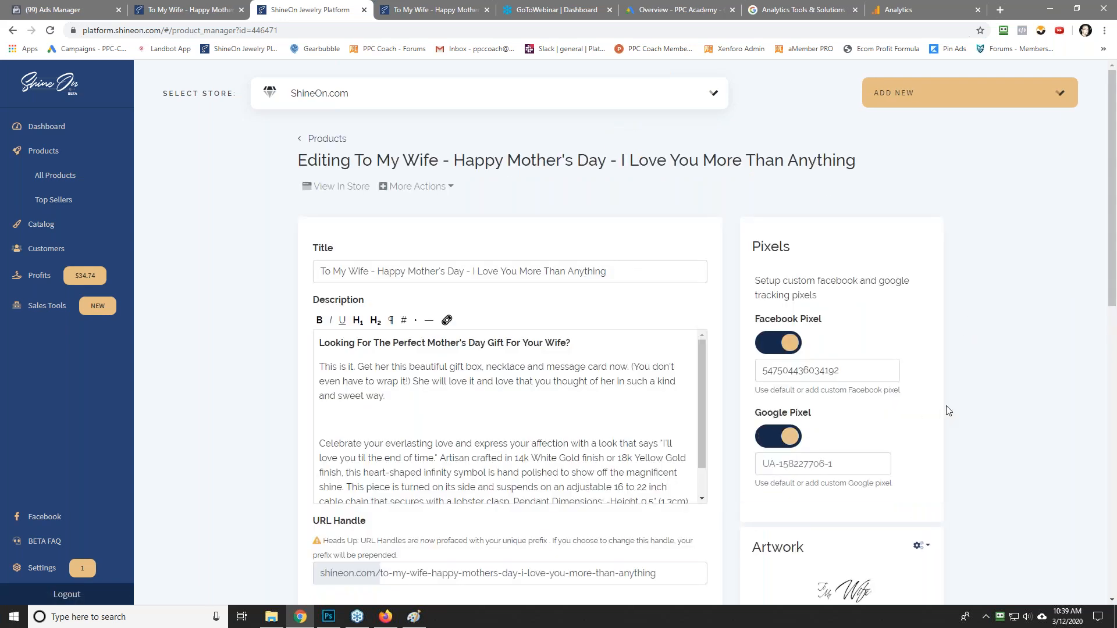
{"action": "scroll", "coordinate": [943, 408], "scroll_direction": "down", "scroll_amount": 2}
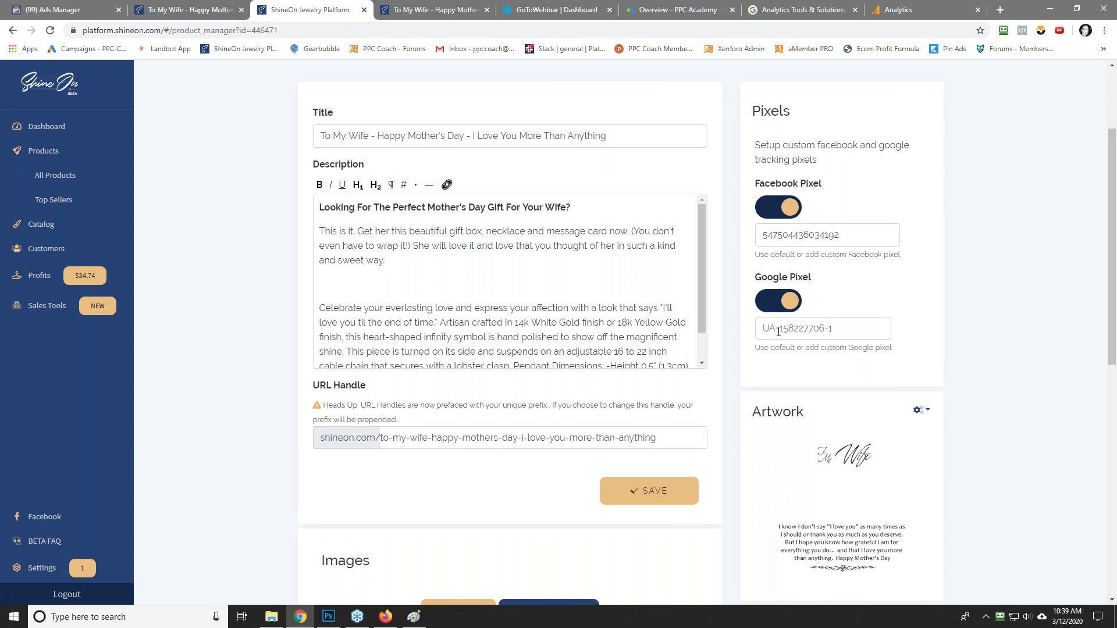
{"action": "left_click", "coordinate": [796, 331]}
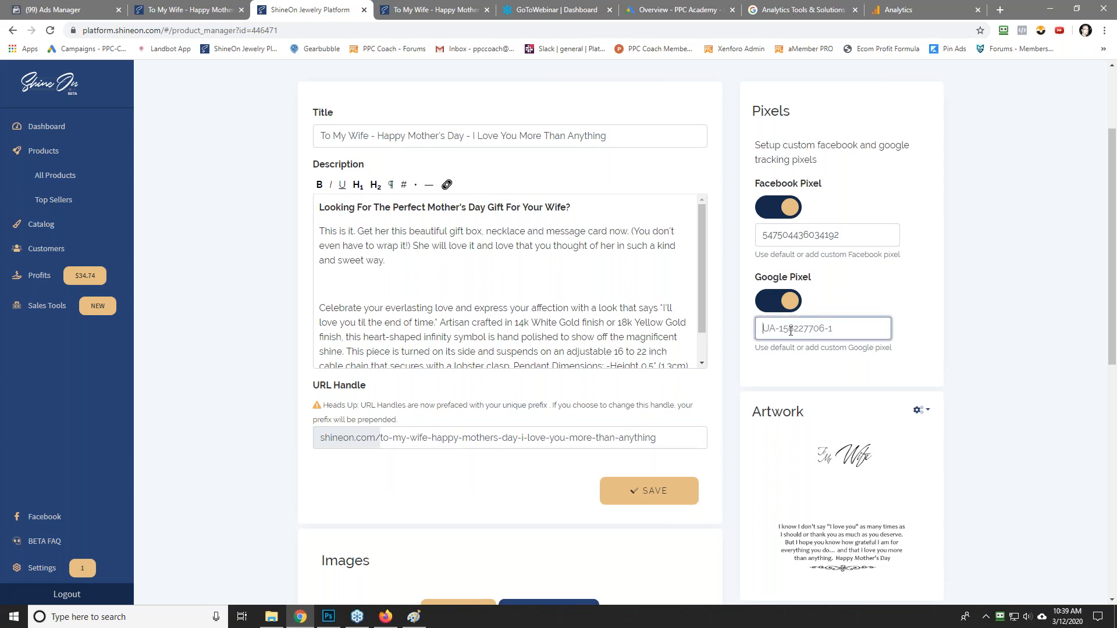
{"action": "right_click", "coordinate": [764, 330]}
{"action": "left_click", "coordinate": [821, 423]}
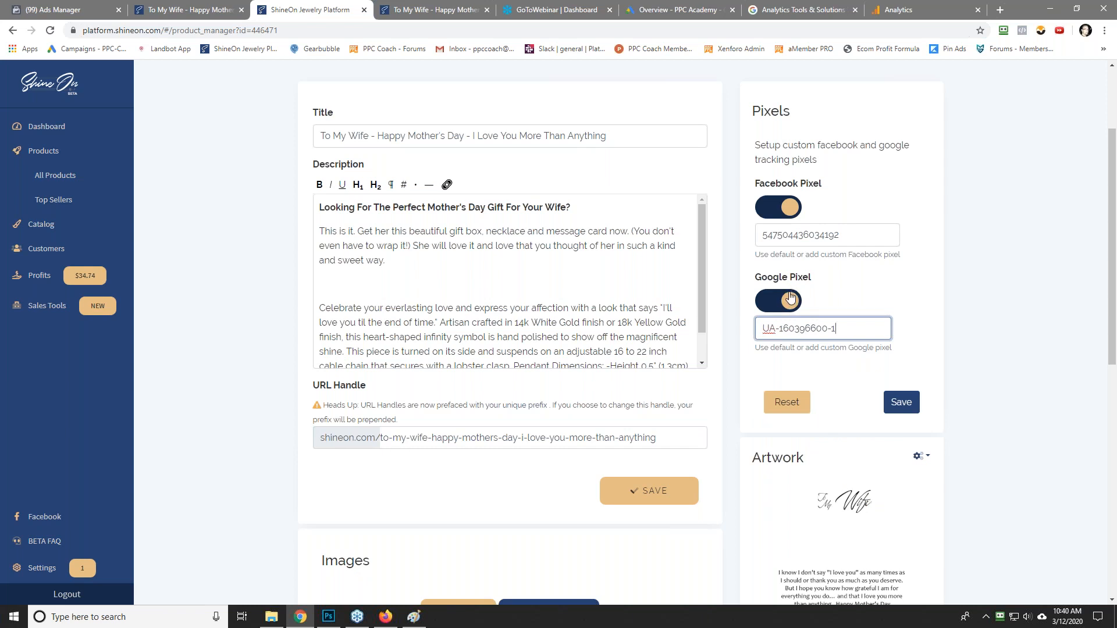
{"action": "left_click", "coordinate": [900, 398]}
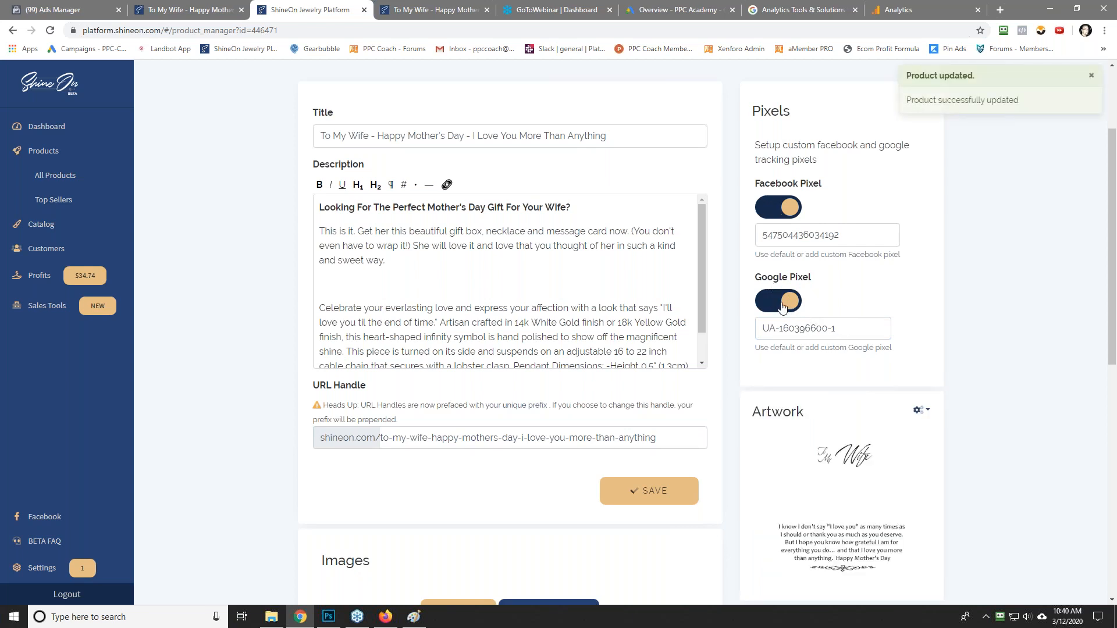
Step: In Google Analytics, return to the admin overview and select the Mother's Day Demo For Shineon account's All Web Site Data view
{"action": "left_click", "coordinate": [906, 8]}
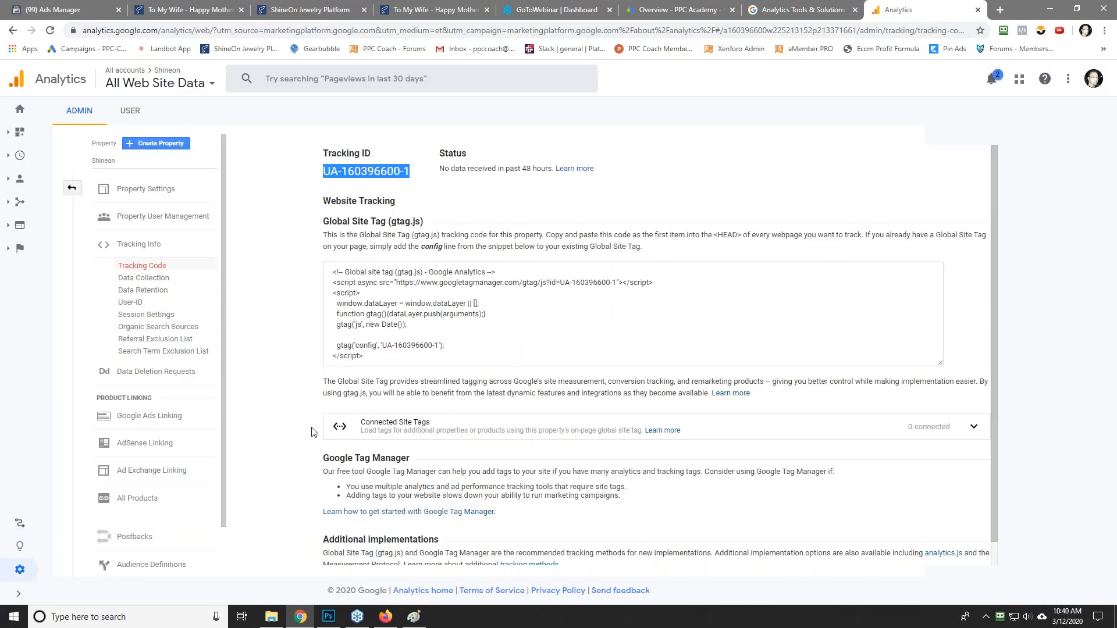
{"action": "scroll", "coordinate": [815, 325], "scroll_direction": "down", "scroll_amount": 1}
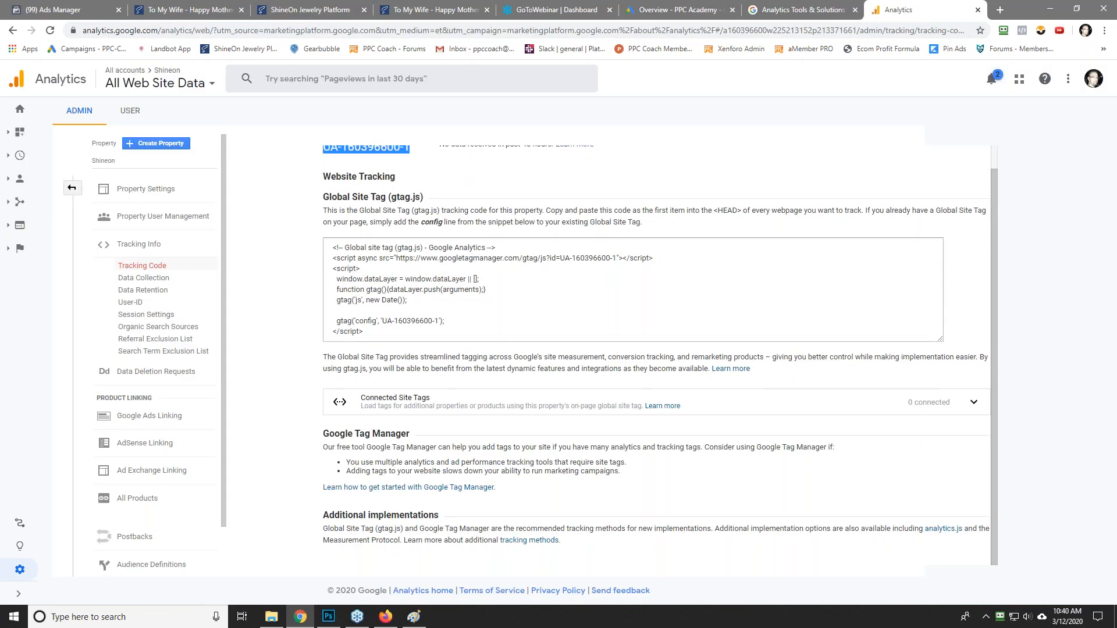
{"action": "scroll", "coordinate": [387, 256], "scroll_direction": "up", "scroll_amount": 1}
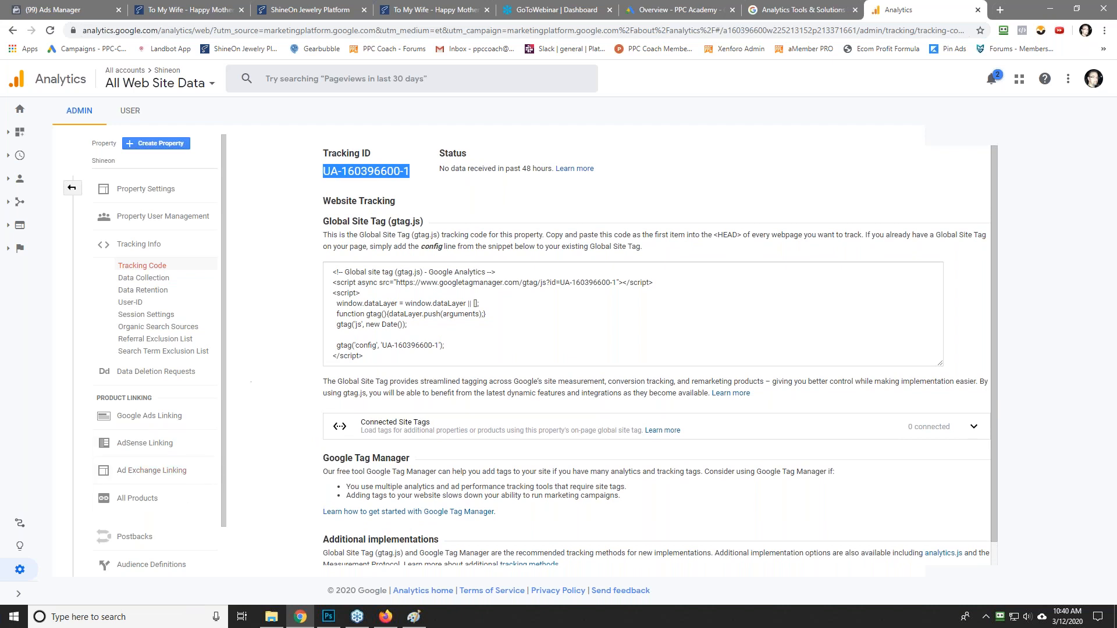
{"action": "left_click", "coordinate": [19, 568]}
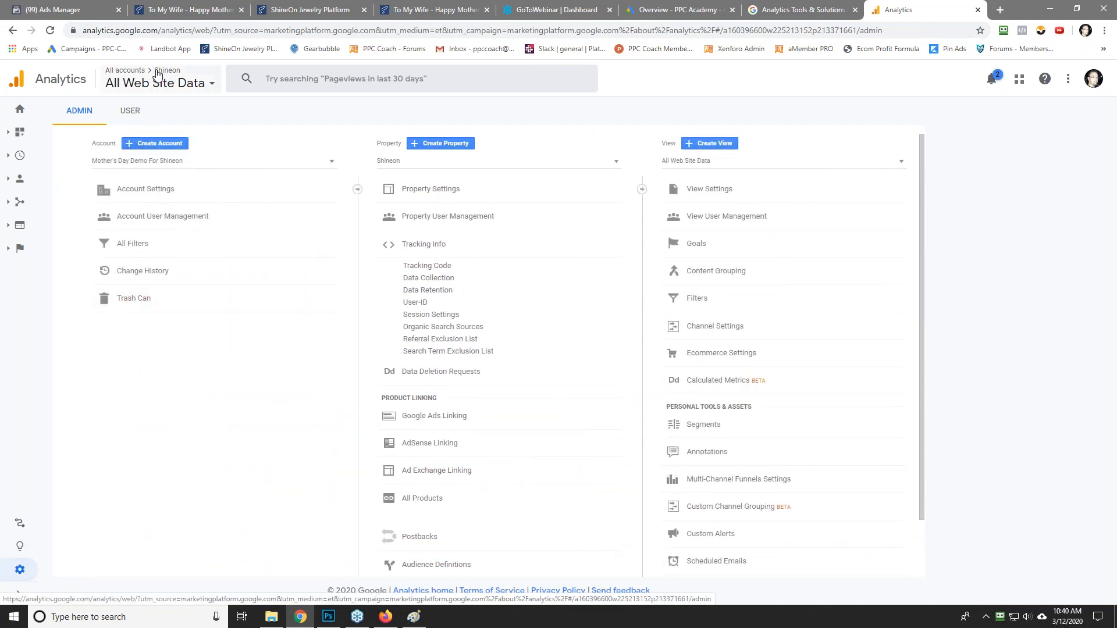
{"action": "left_click", "coordinate": [136, 80]}
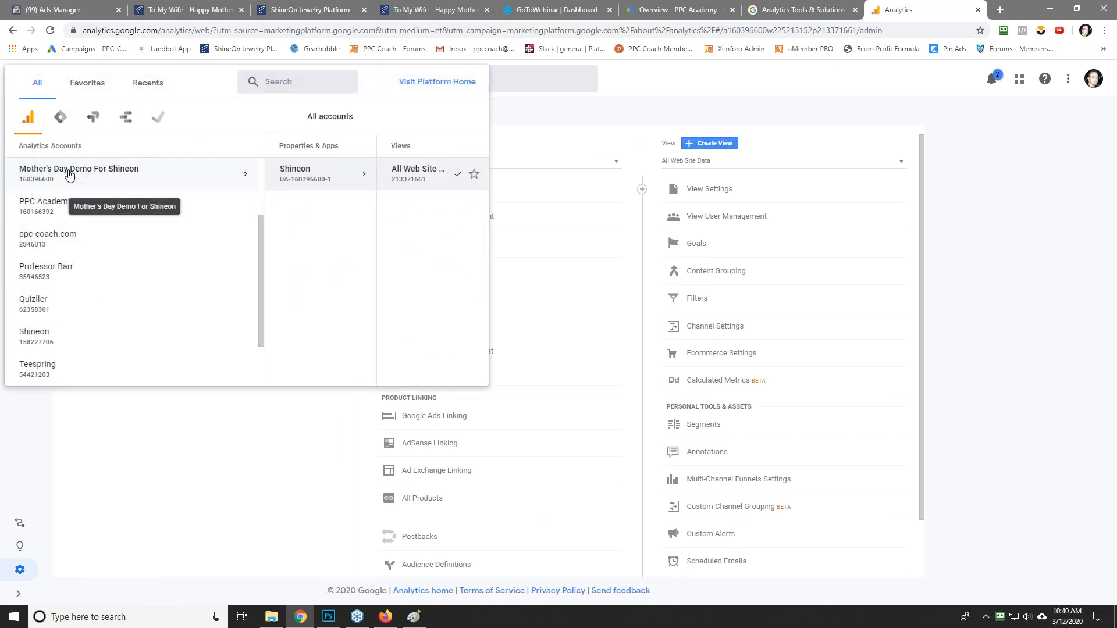
{"action": "left_click", "coordinate": [69, 175]}
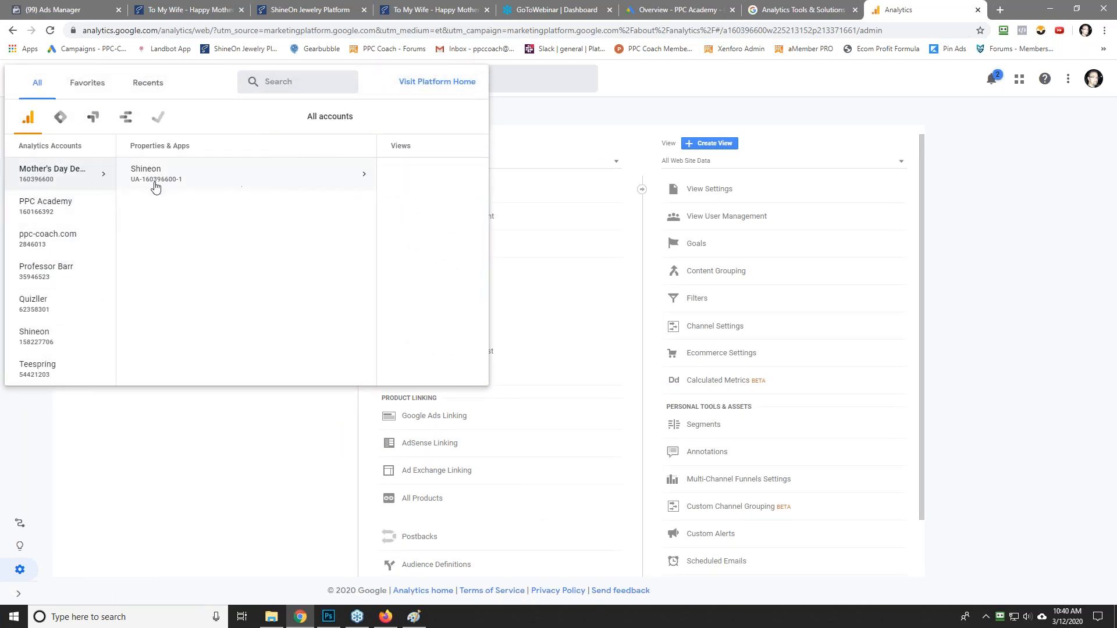
{"action": "left_click", "coordinate": [155, 185]}
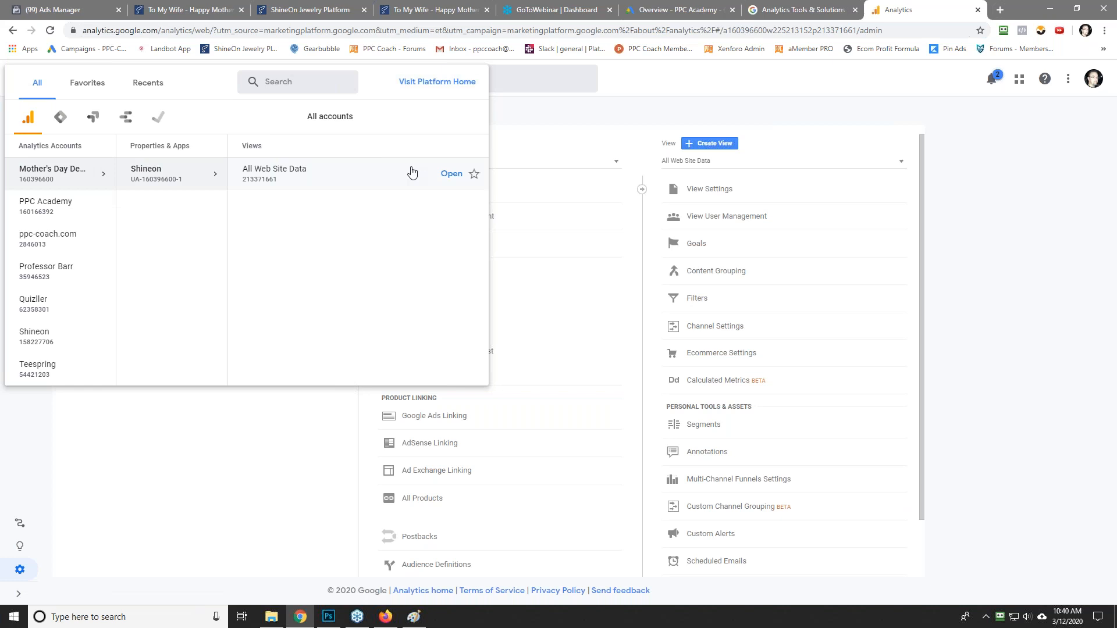
{"action": "left_click", "coordinate": [452, 175]}
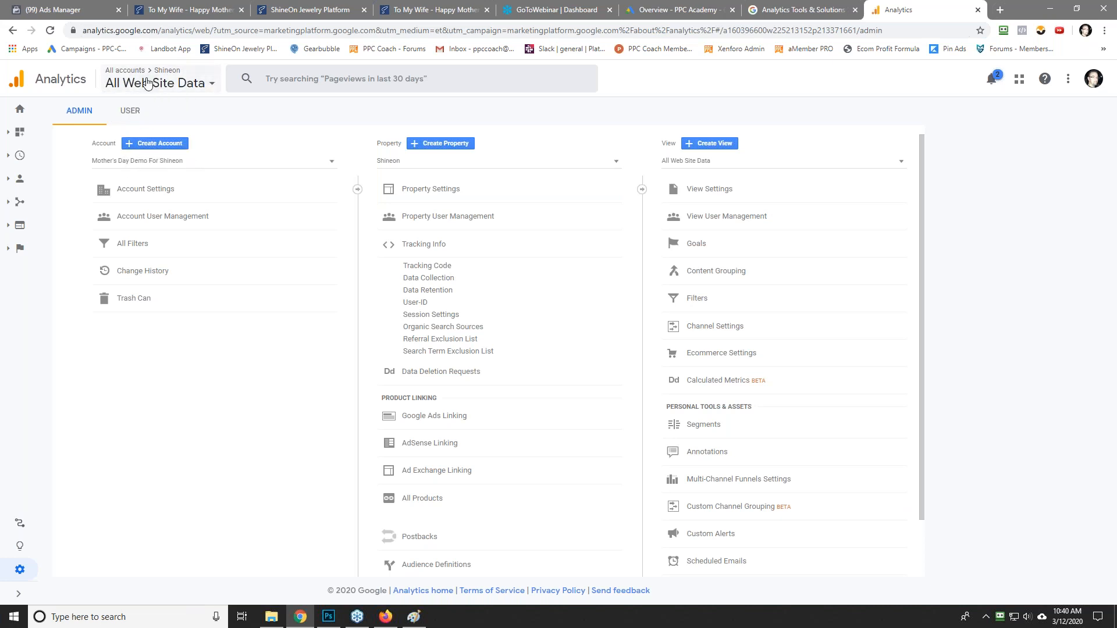
Step: Reselect the Shineon property's All Web Site Data view and start a new goal for it
{"action": "left_click", "coordinate": [148, 83]}
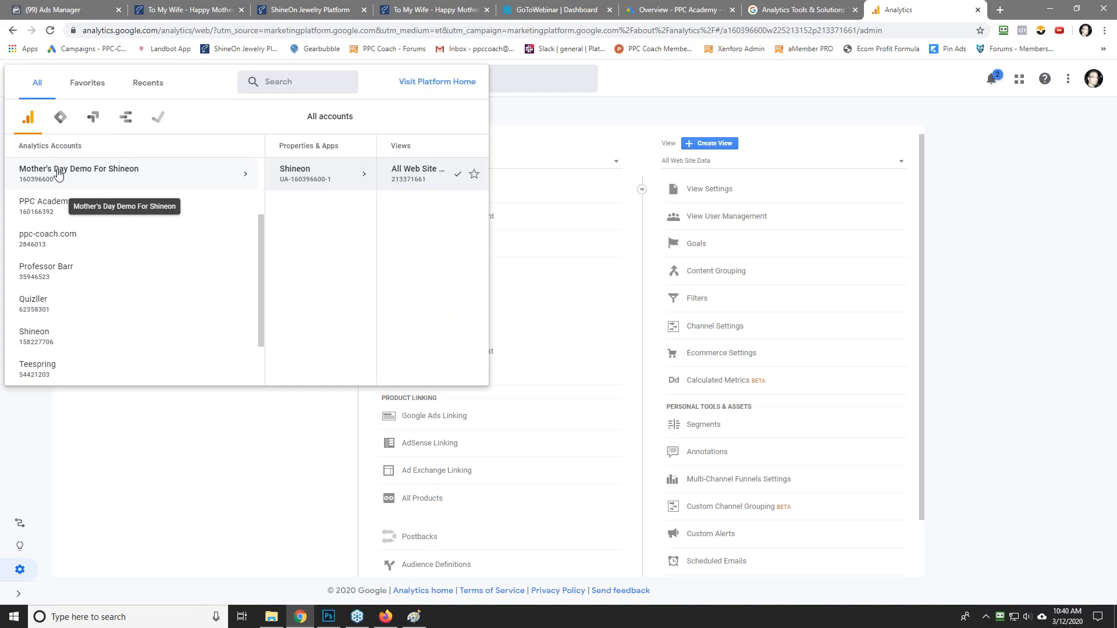
{"action": "scroll", "coordinate": [73, 265], "scroll_direction": "up", "scroll_amount": 2}
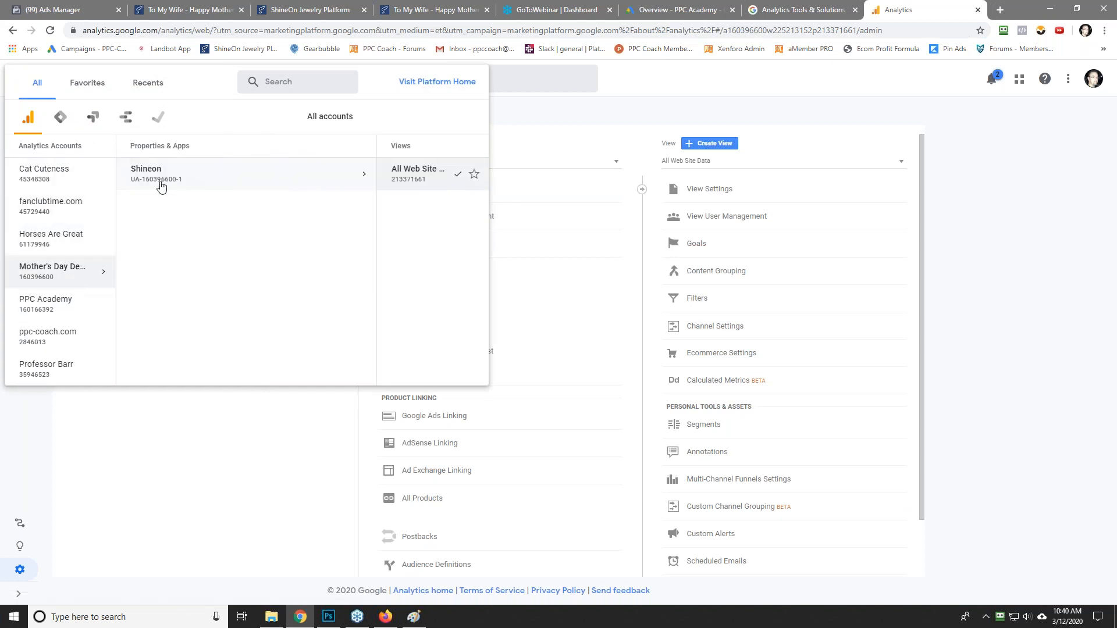
{"action": "left_click", "coordinate": [166, 182]}
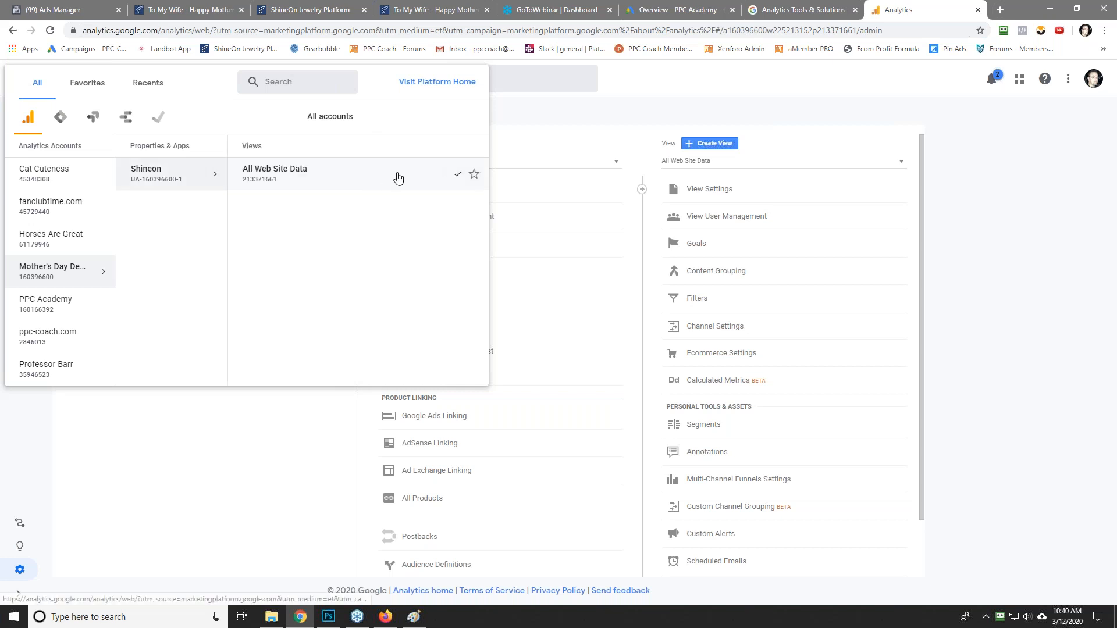
{"action": "left_click", "coordinate": [378, 182]}
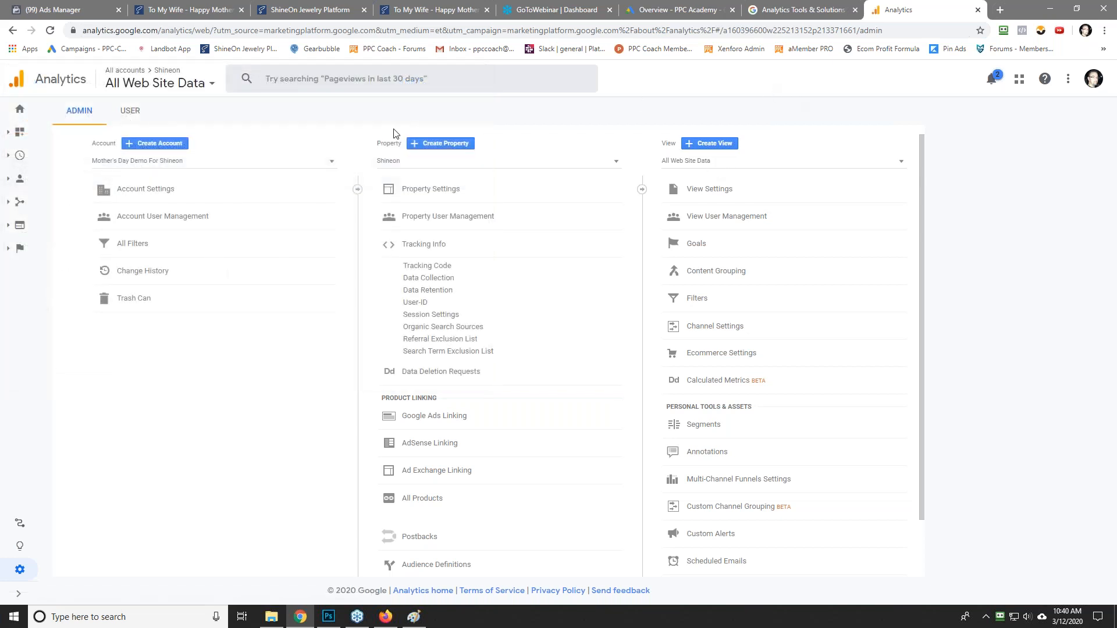
{"action": "left_click", "coordinate": [697, 244]}
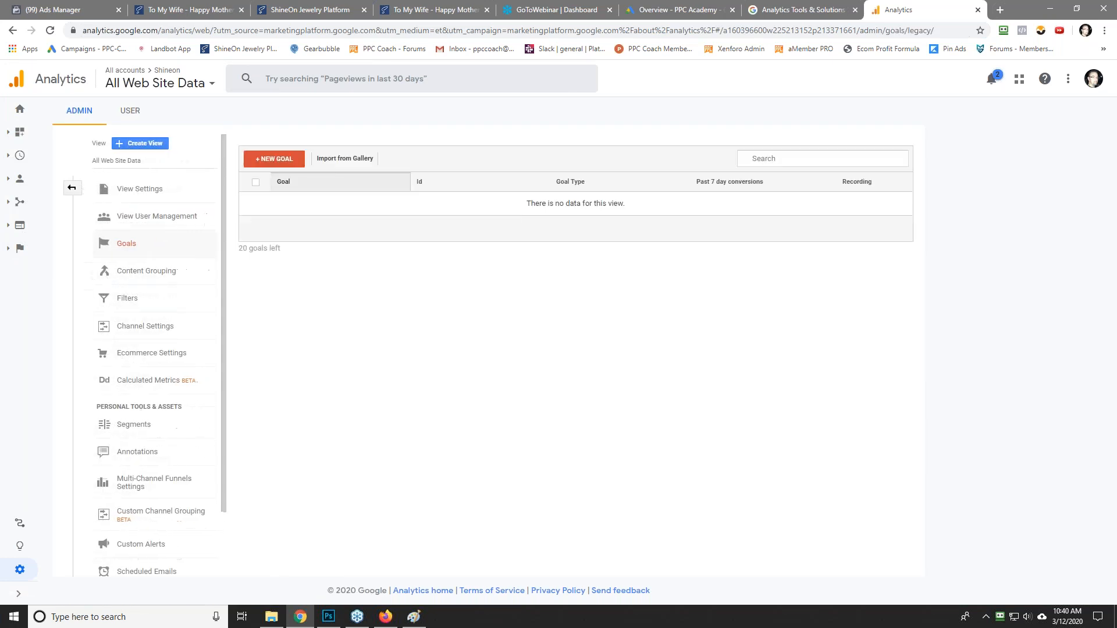
{"action": "left_click", "coordinate": [275, 160]}
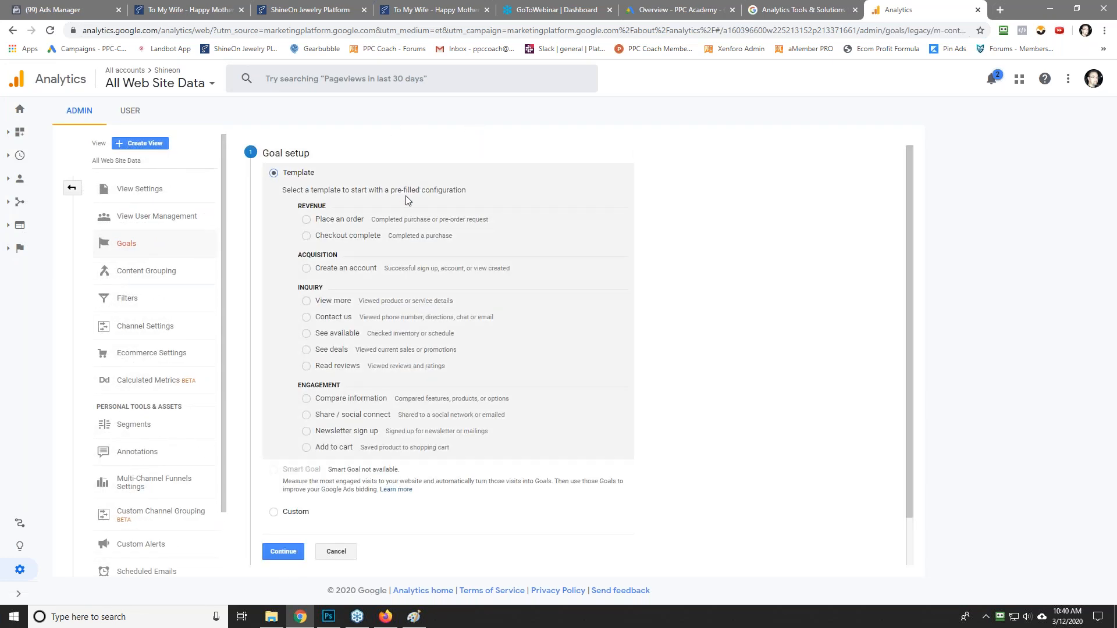
Step: Open Facebook in a new browser tab, search for "shineon profits on-demand" and open the ShineOn Profits On-Demand group
{"action": "left_click", "coordinate": [1002, 10]}
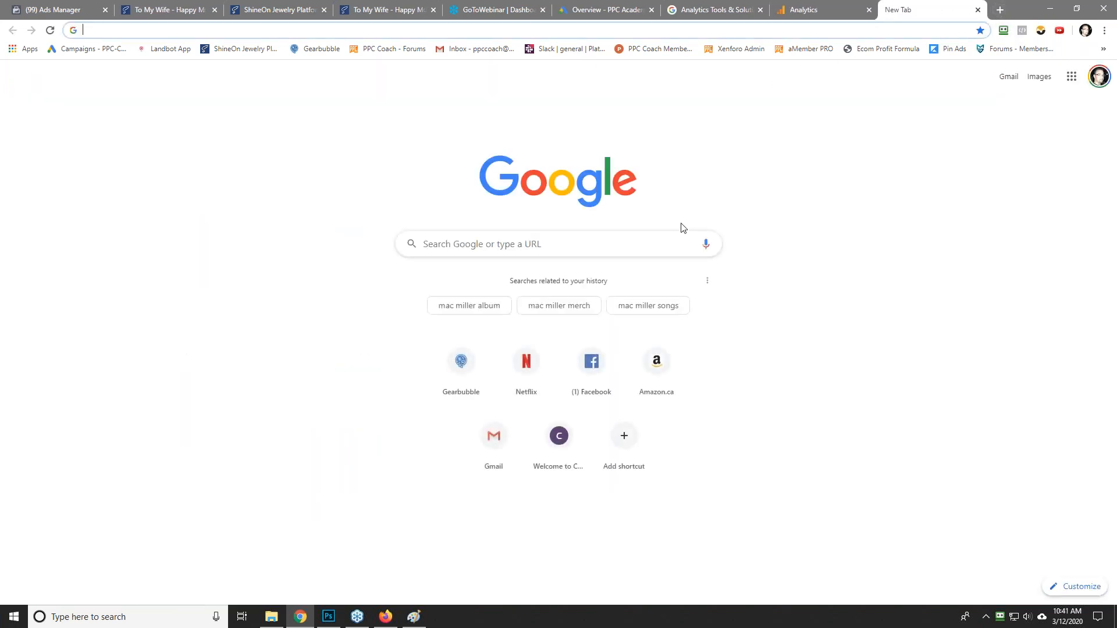
{"action": "left_click", "coordinate": [591, 361]}
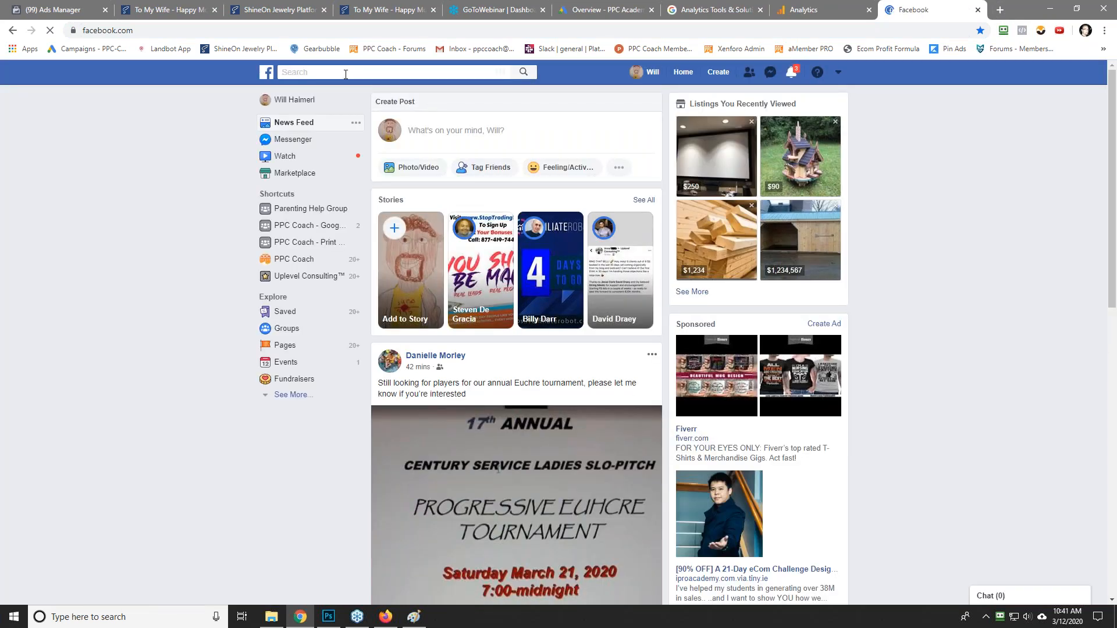
{"action": "type", "text": "shineon"}
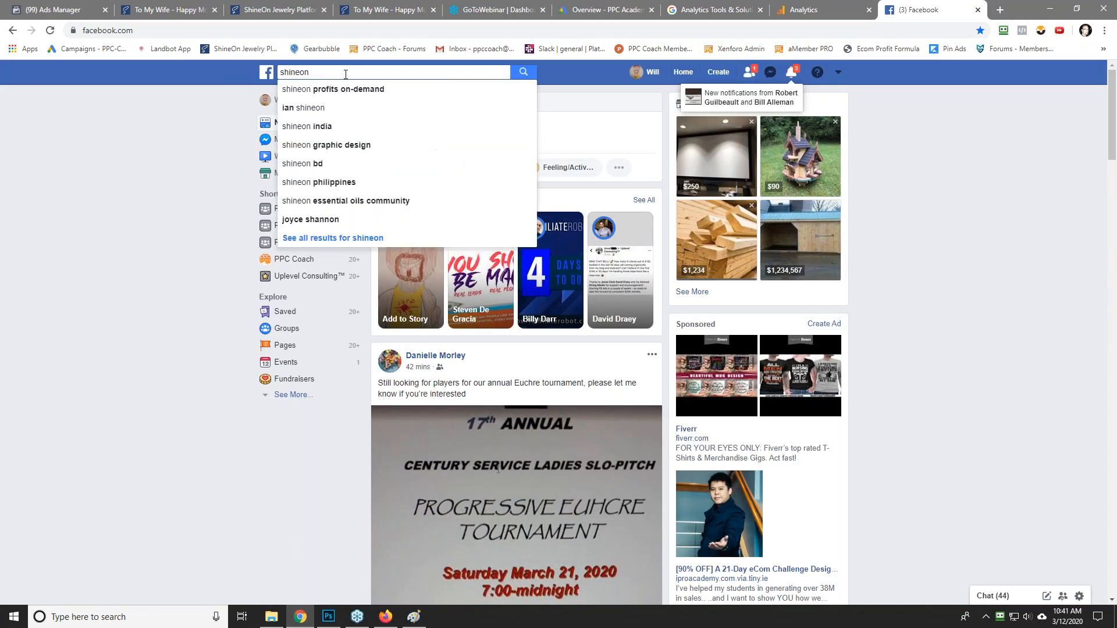
{"action": "key", "text": "Down"}
{"action": "key", "text": "Return"}
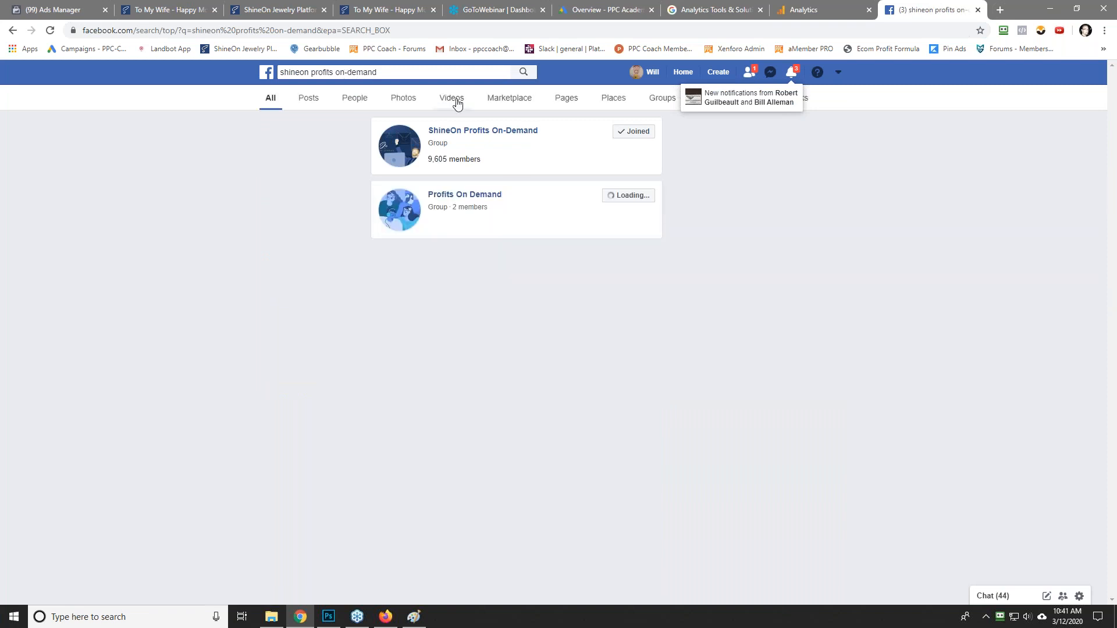
{"action": "left_click", "coordinate": [471, 134]}
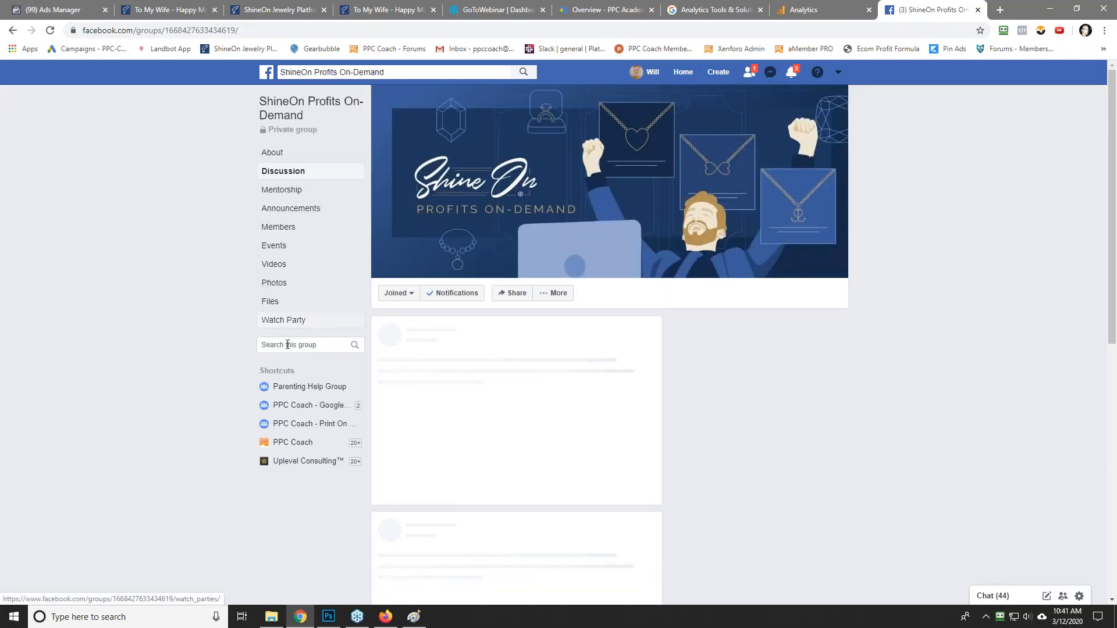
Step: Search the group for "thank you page" and look through the resulting posts for the thank-you page URL
{"action": "left_click", "coordinate": [278, 346]}
{"action": "type", "text": "thank you page"}
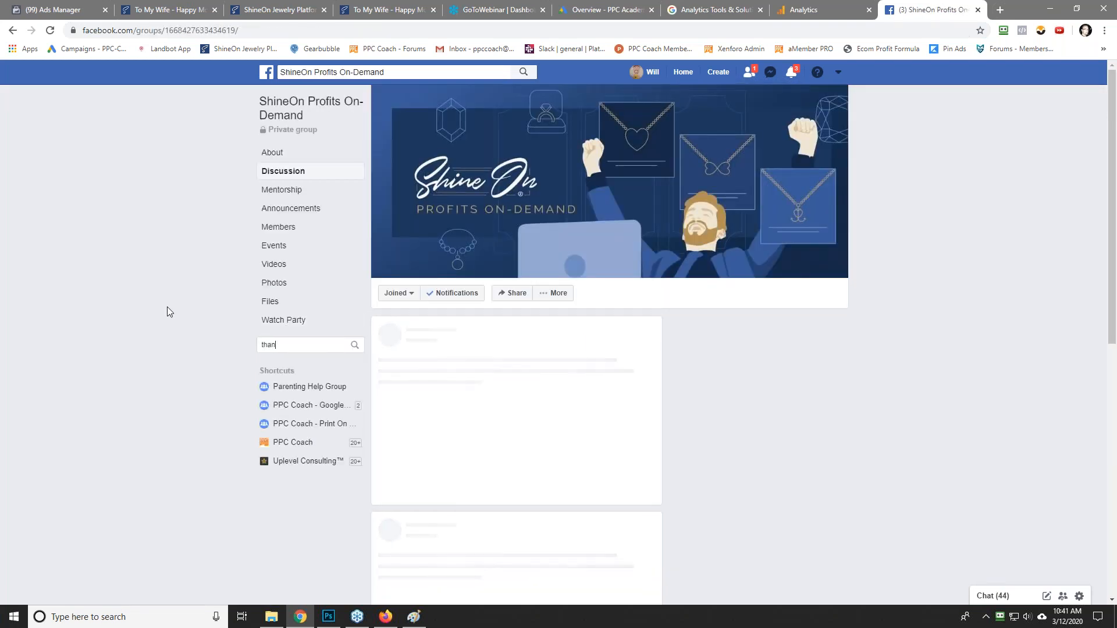
{"action": "key", "text": "Return"}
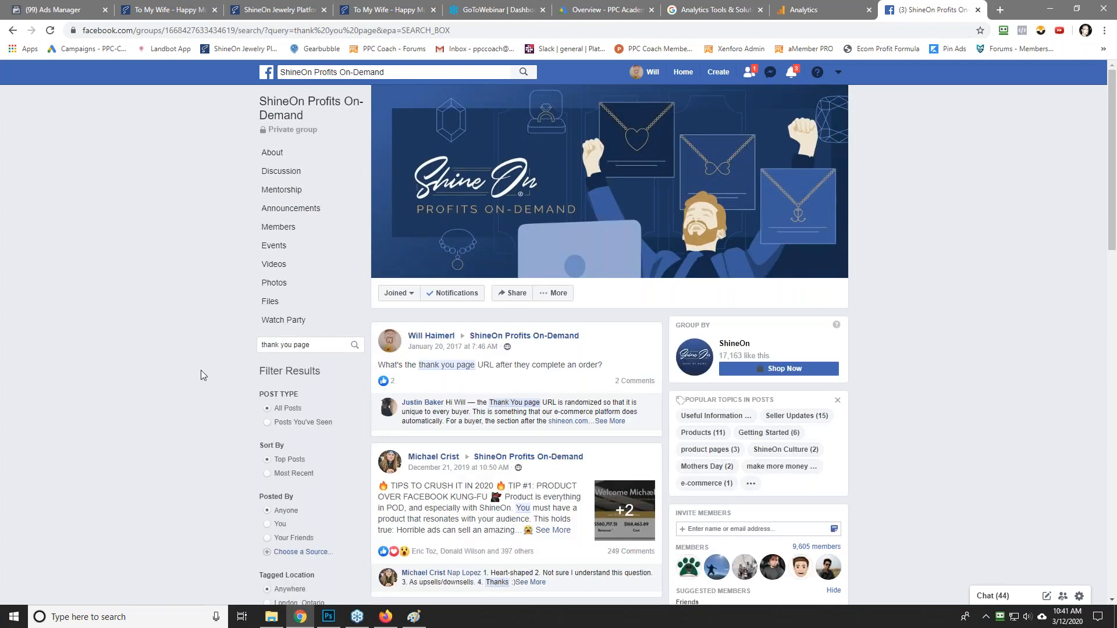
{"action": "scroll", "coordinate": [211, 371], "scroll_direction": "down", "scroll_amount": 7}
{"action": "scroll", "coordinate": [211, 372], "scroll_direction": "down", "scroll_amount": 2}
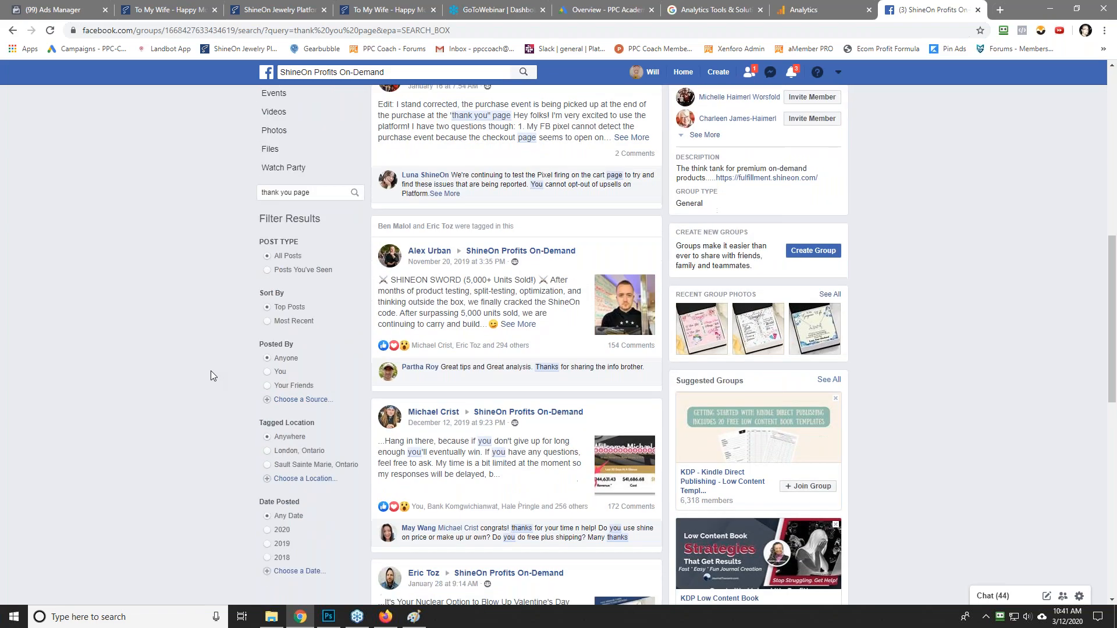
{"action": "scroll", "coordinate": [211, 371], "scroll_direction": "down", "scroll_amount": 10}
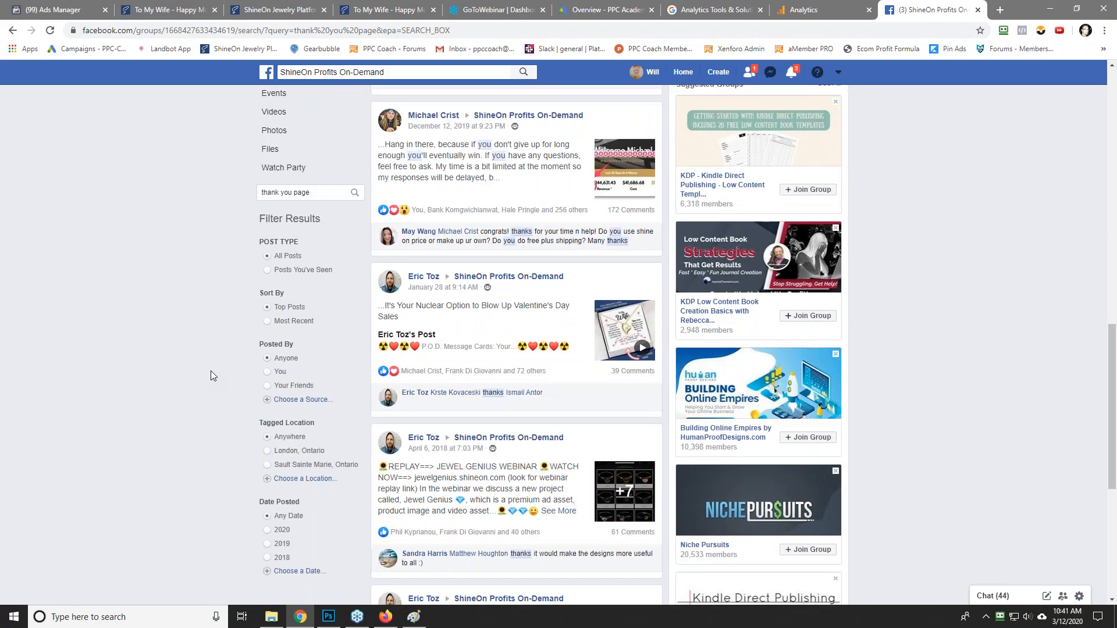
{"action": "scroll", "coordinate": [210, 372], "scroll_direction": "down", "scroll_amount": 7}
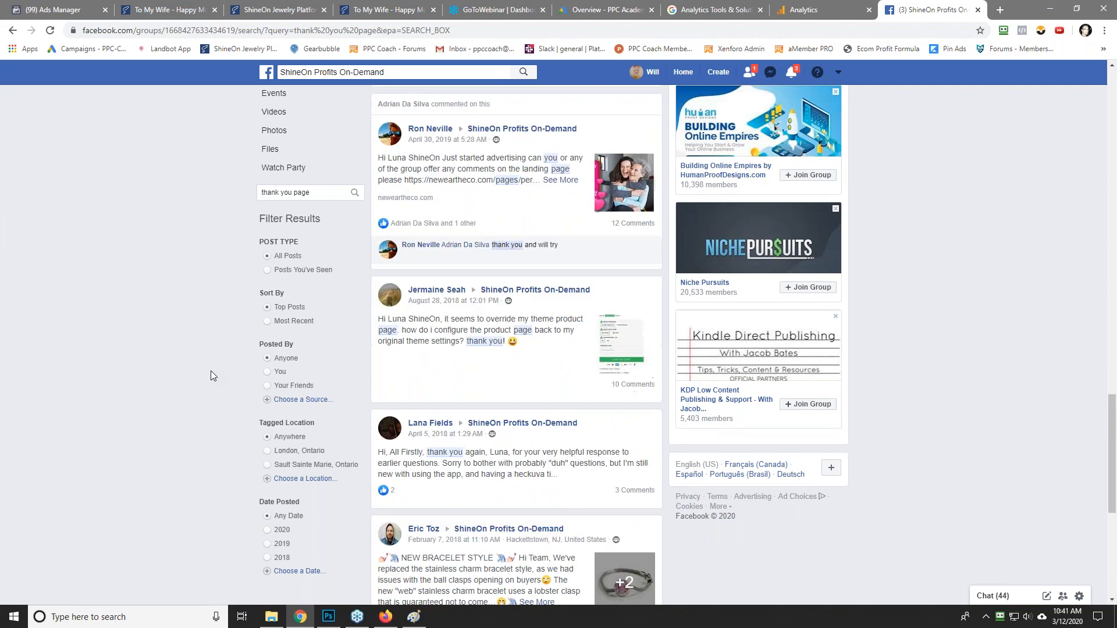
{"action": "scroll", "coordinate": [210, 371], "scroll_direction": "down", "scroll_amount": 5}
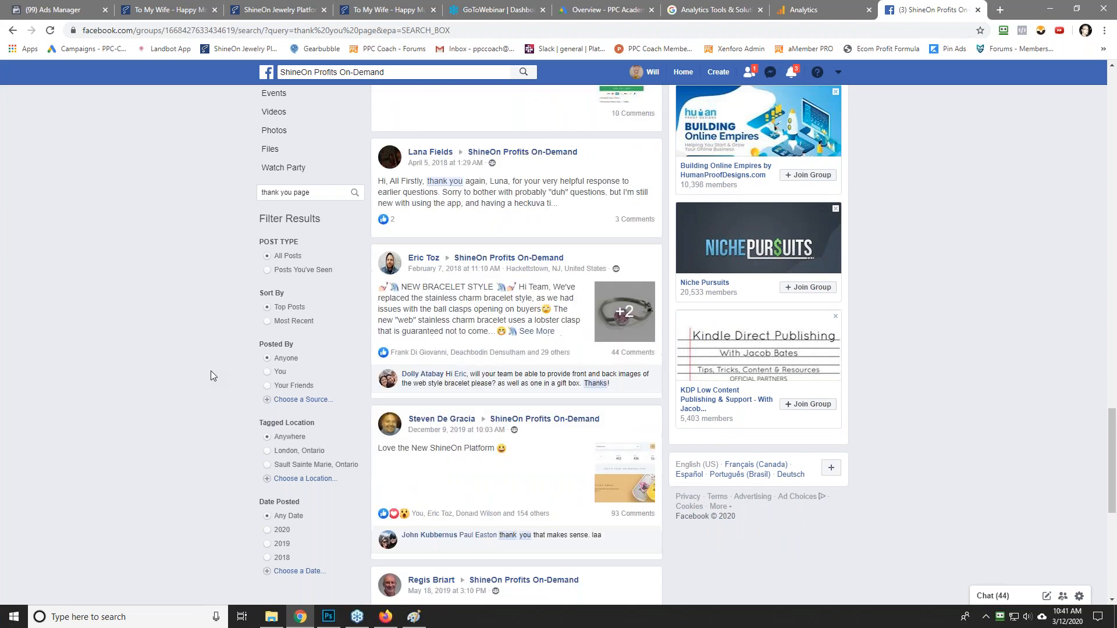
{"action": "scroll", "coordinate": [211, 371], "scroll_direction": "down", "scroll_amount": 10}
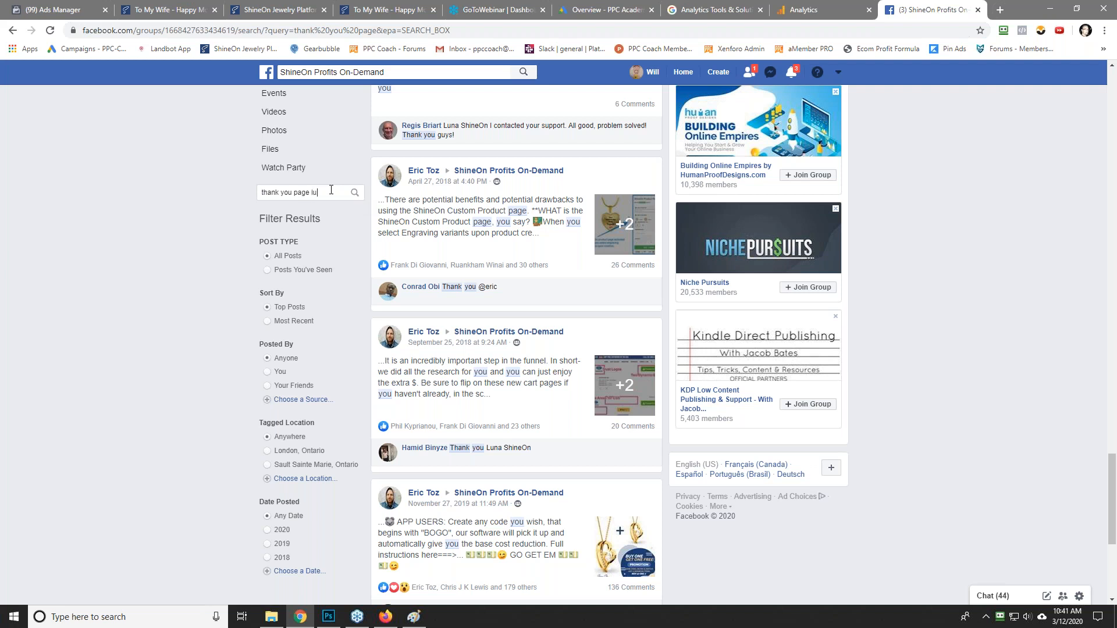
Step: Search the group for "thank you page luna" and look through the resulting posts for the thank-you page URL
{"action": "type", "text": "na"}
{"action": "key", "text": "Return"}
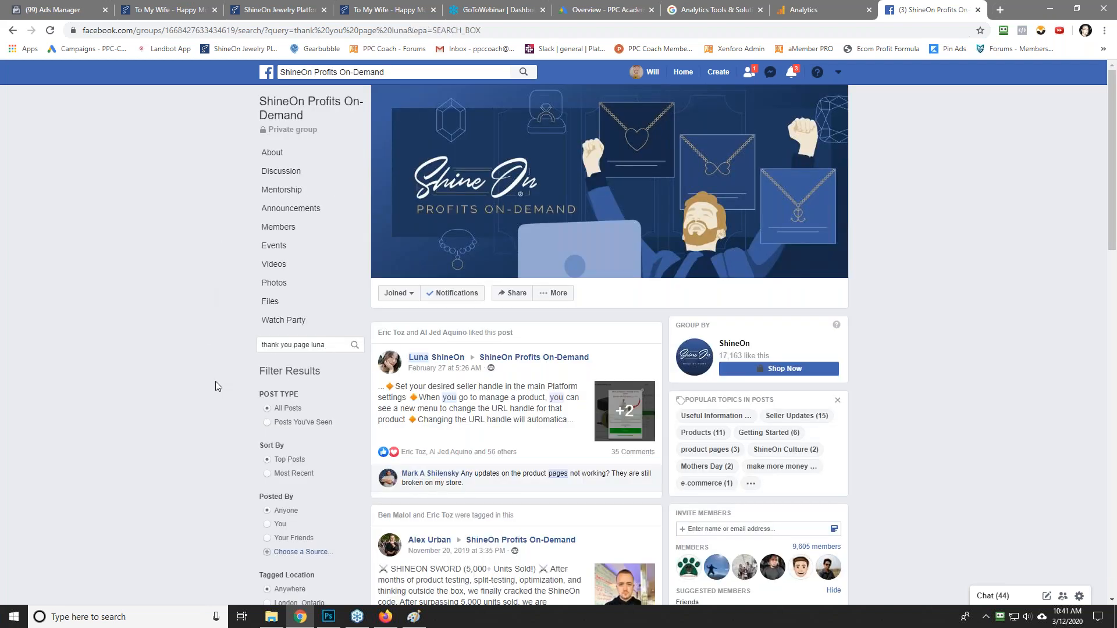
{"action": "scroll", "coordinate": [216, 384], "scroll_direction": "down", "scroll_amount": 2}
{"action": "scroll", "coordinate": [216, 386], "scroll_direction": "down", "scroll_amount": 6}
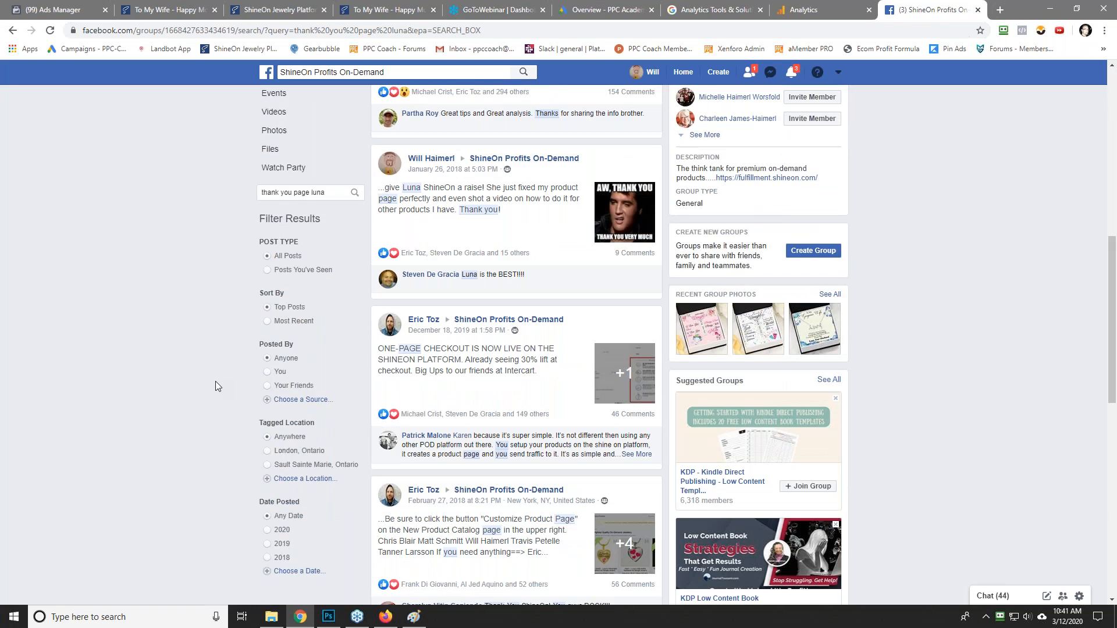
{"action": "scroll", "coordinate": [216, 385], "scroll_direction": "down", "scroll_amount": 2}
{"action": "scroll", "coordinate": [215, 386], "scroll_direction": "down", "scroll_amount": 6}
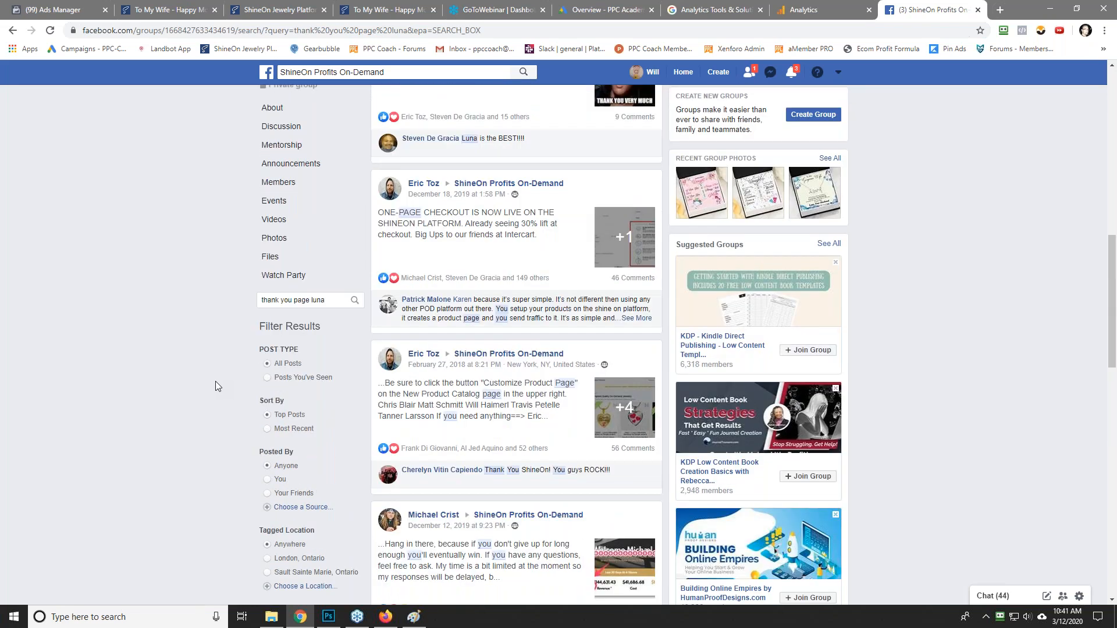
{"action": "scroll", "coordinate": [215, 381], "scroll_direction": "down", "scroll_amount": 6}
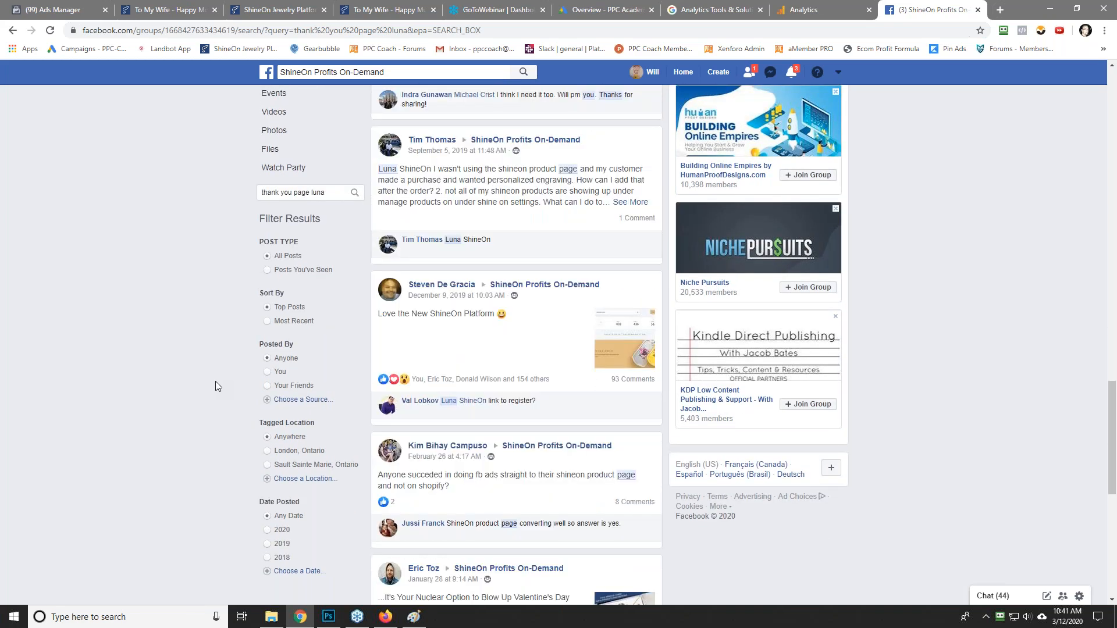
{"action": "scroll", "coordinate": [215, 382], "scroll_direction": "down", "scroll_amount": 4}
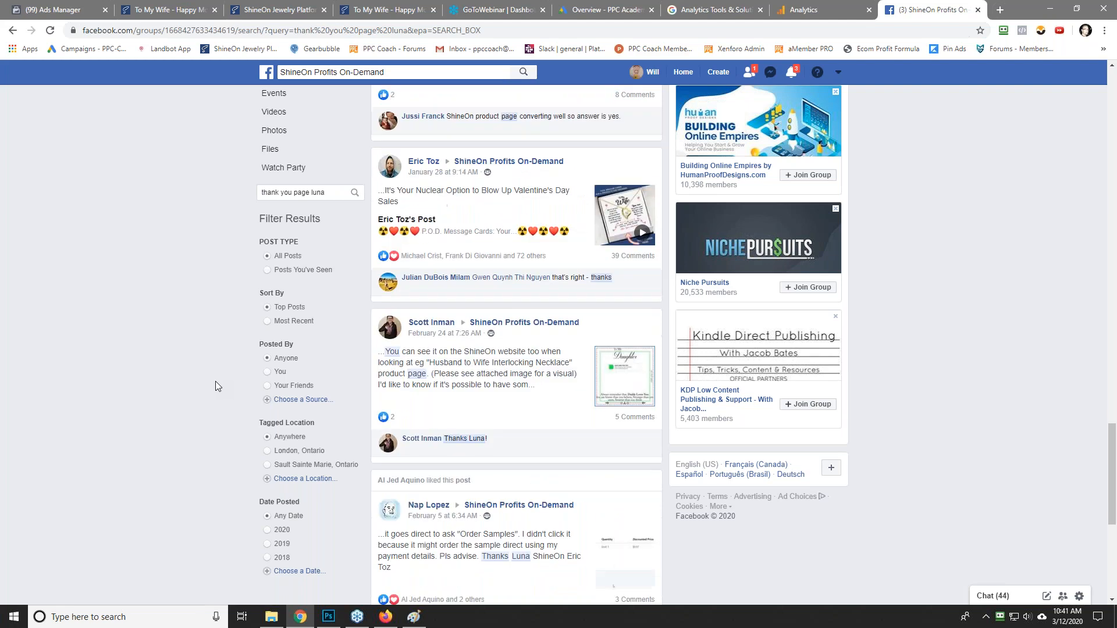
{"action": "scroll", "coordinate": [215, 387], "scroll_direction": "down", "scroll_amount": 6}
{"action": "scroll", "coordinate": [216, 383], "scroll_direction": "down", "scroll_amount": 10}
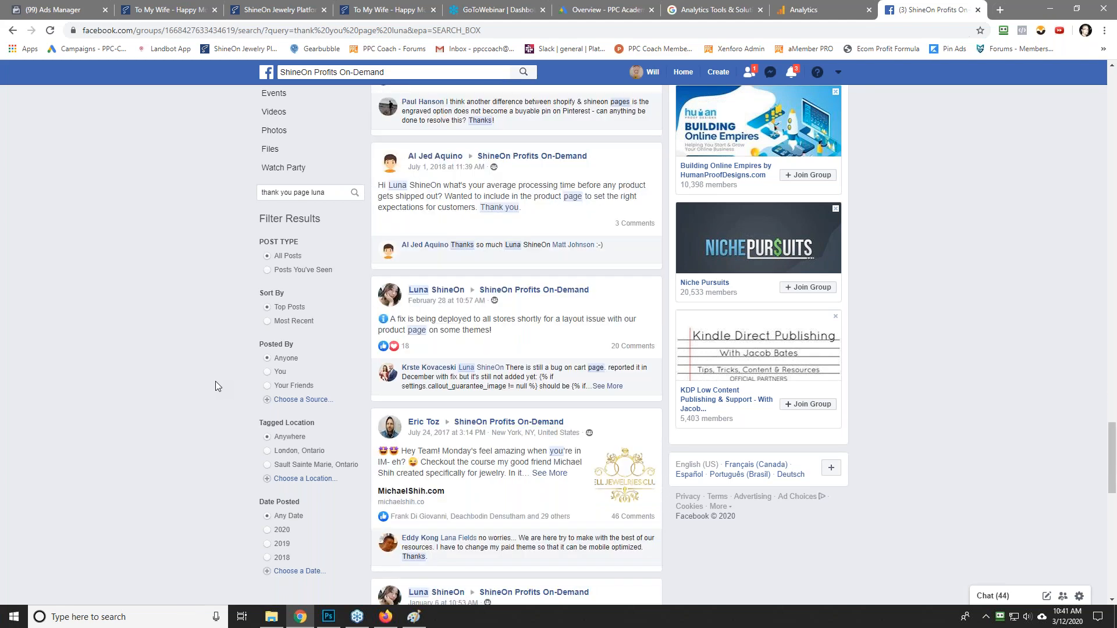
{"action": "scroll", "coordinate": [219, 364], "scroll_direction": "down", "scroll_amount": 5}
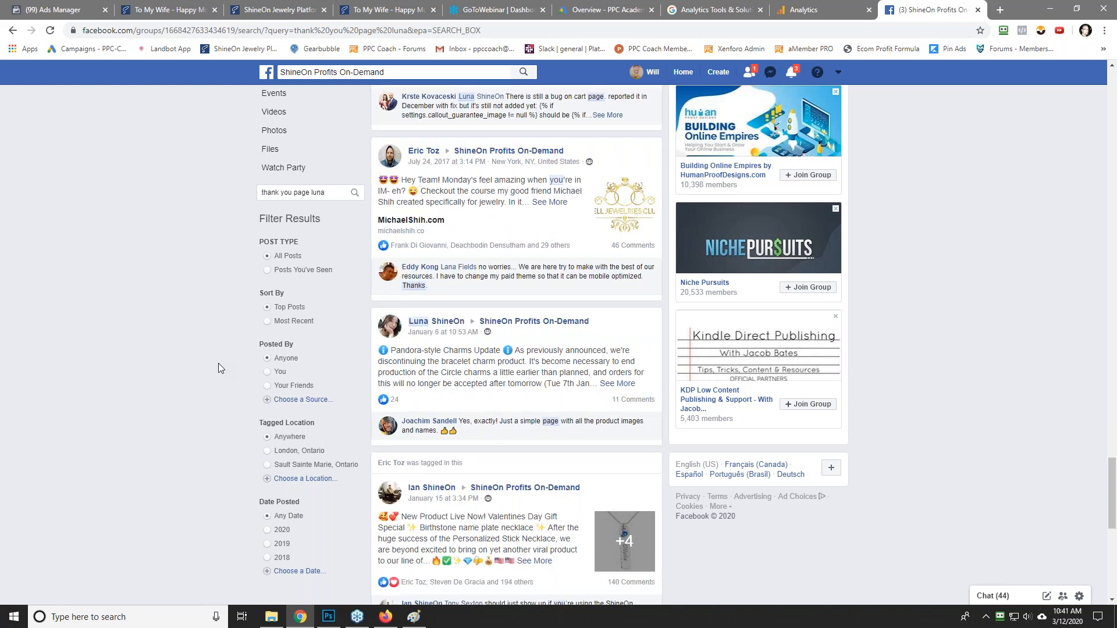
{"action": "scroll", "coordinate": [218, 363], "scroll_direction": "down", "scroll_amount": 5}
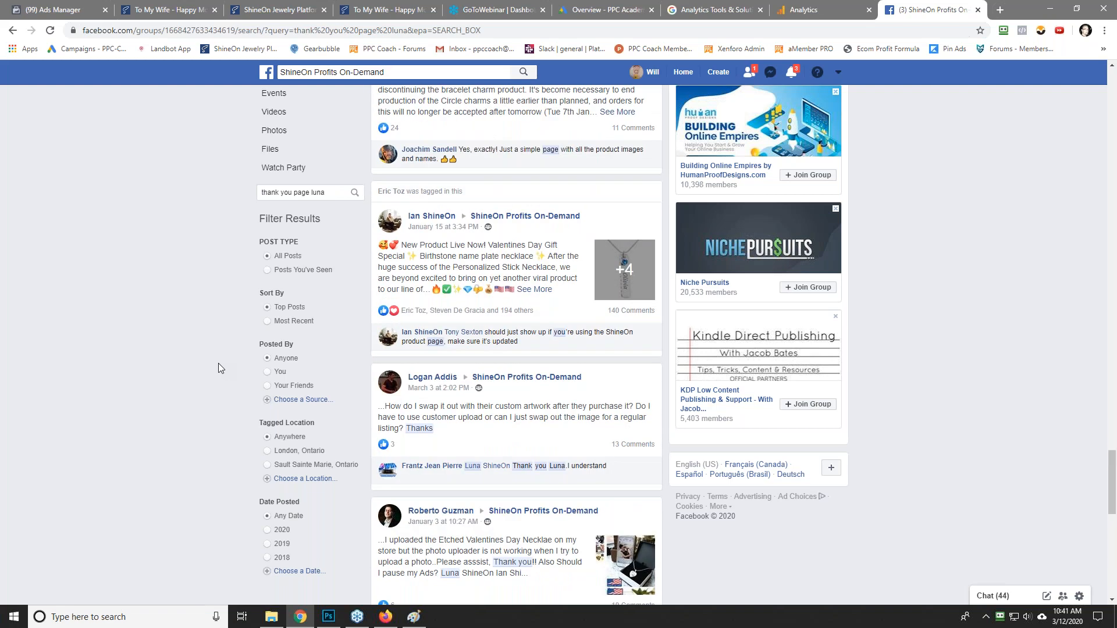
{"action": "scroll", "coordinate": [218, 363], "scroll_direction": "down", "scroll_amount": 5}
{"action": "scroll", "coordinate": [218, 363], "scroll_direction": "down", "scroll_amount": 13}
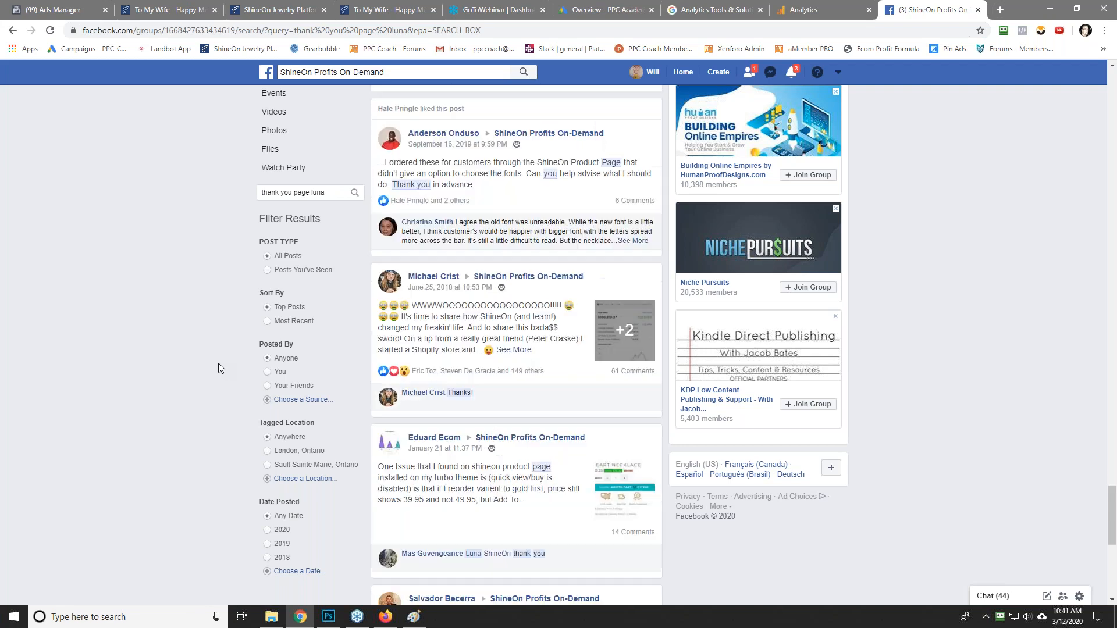
{"action": "scroll", "coordinate": [219, 363], "scroll_direction": "down", "scroll_amount": 7}
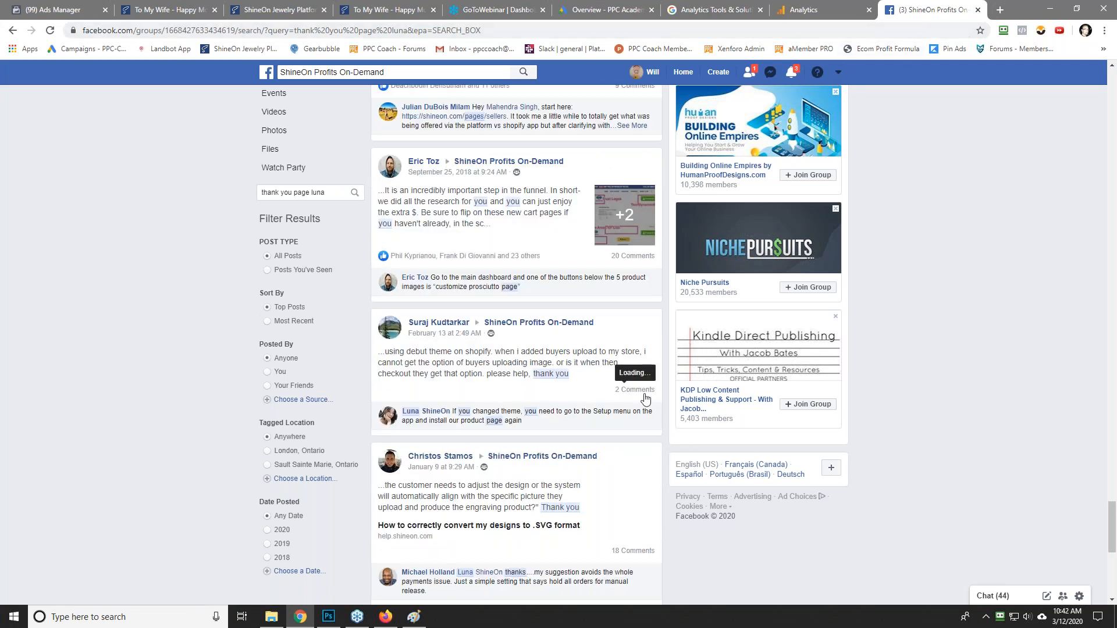
Step: Switch to Google Analytics, select the Shineon account's All Web Site Data view and return to its goals list
{"action": "left_click", "coordinate": [814, 10]}
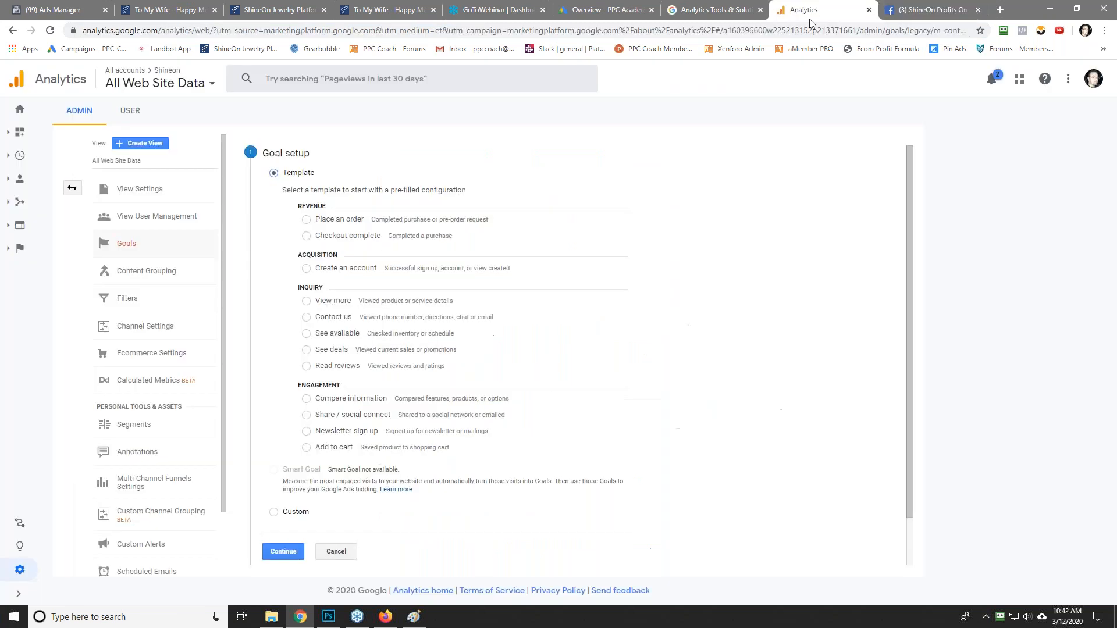
{"action": "left_click", "coordinate": [124, 84]}
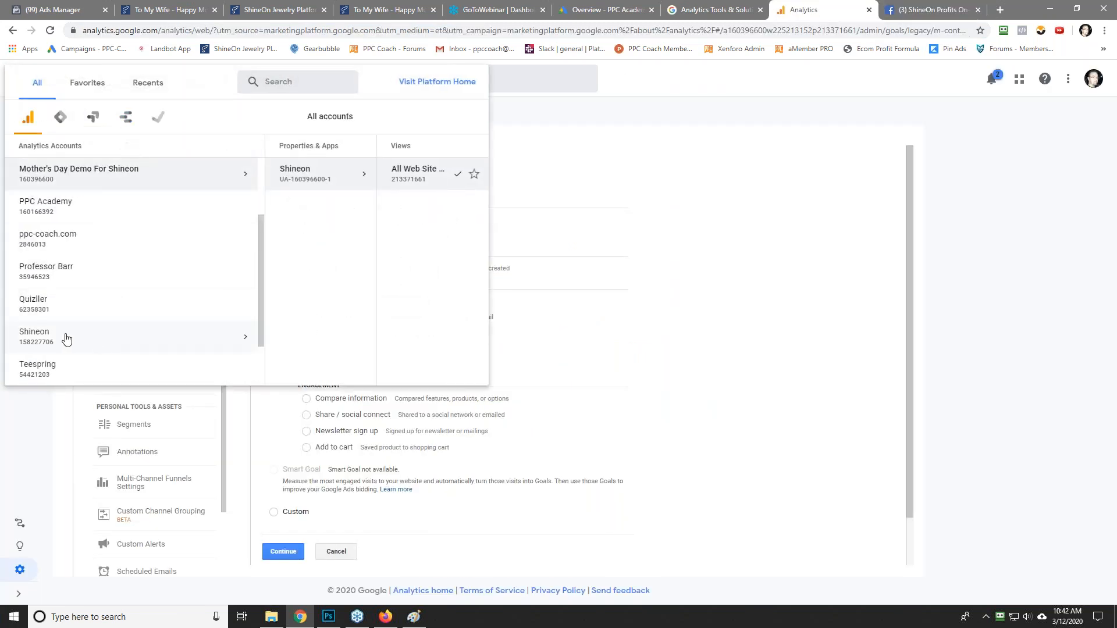
{"action": "scroll", "coordinate": [66, 340], "scroll_direction": "down", "scroll_amount": 1}
{"action": "left_click", "coordinate": [294, 175]}
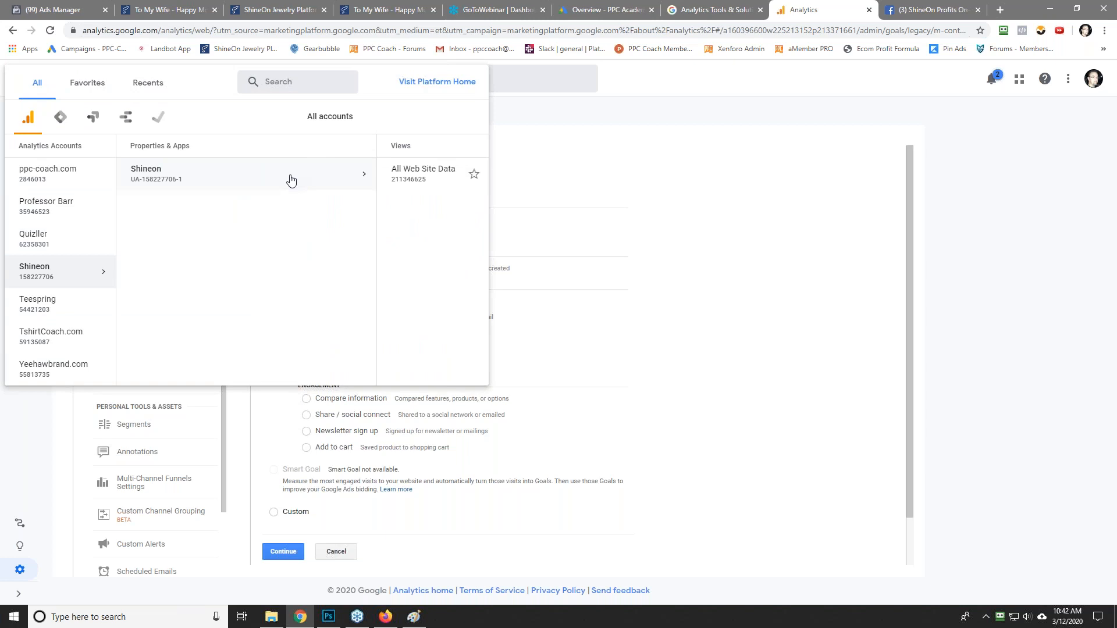
{"action": "left_click", "coordinate": [444, 175]}
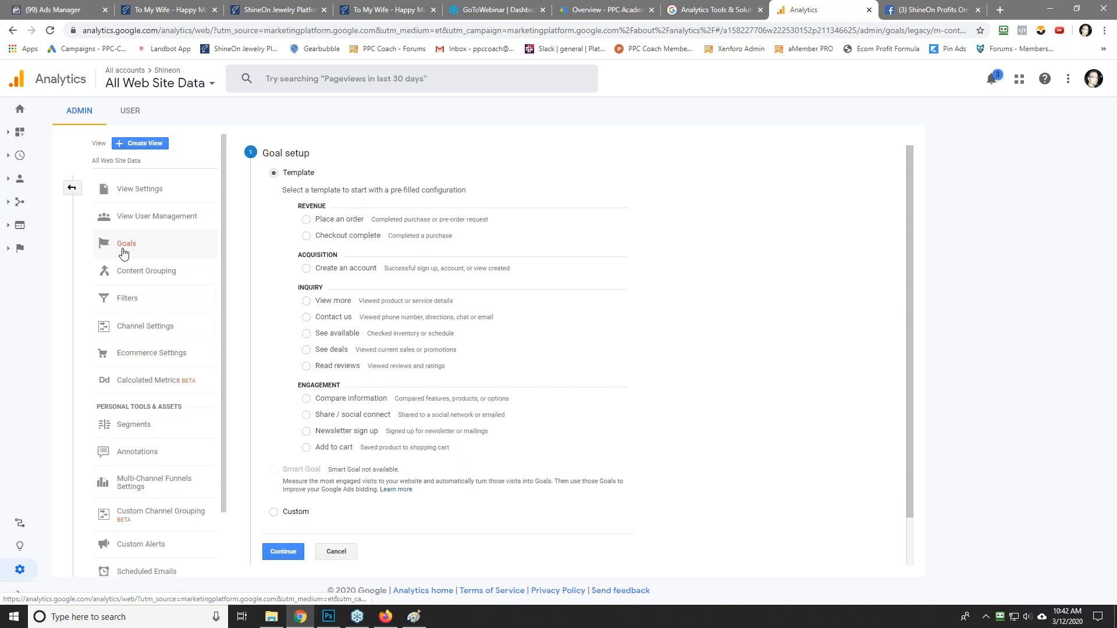
{"action": "left_click", "coordinate": [336, 552]}
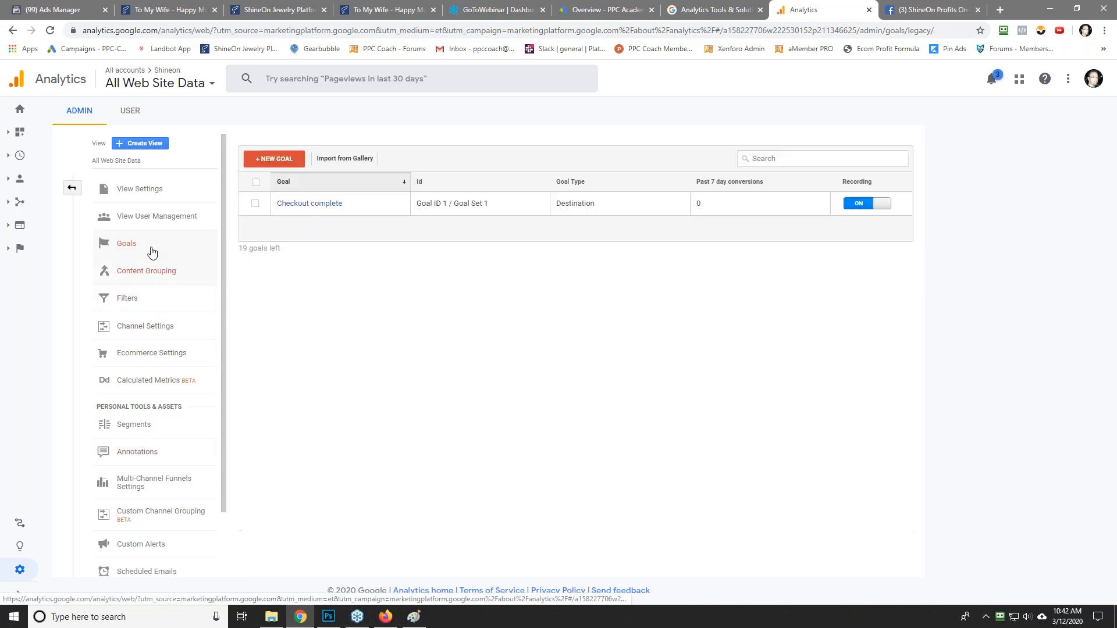
Step: Open the Checkout complete goal, review its setup and description, and copy the destination value "thank_you" from its goal details
{"action": "left_click", "coordinate": [308, 205]}
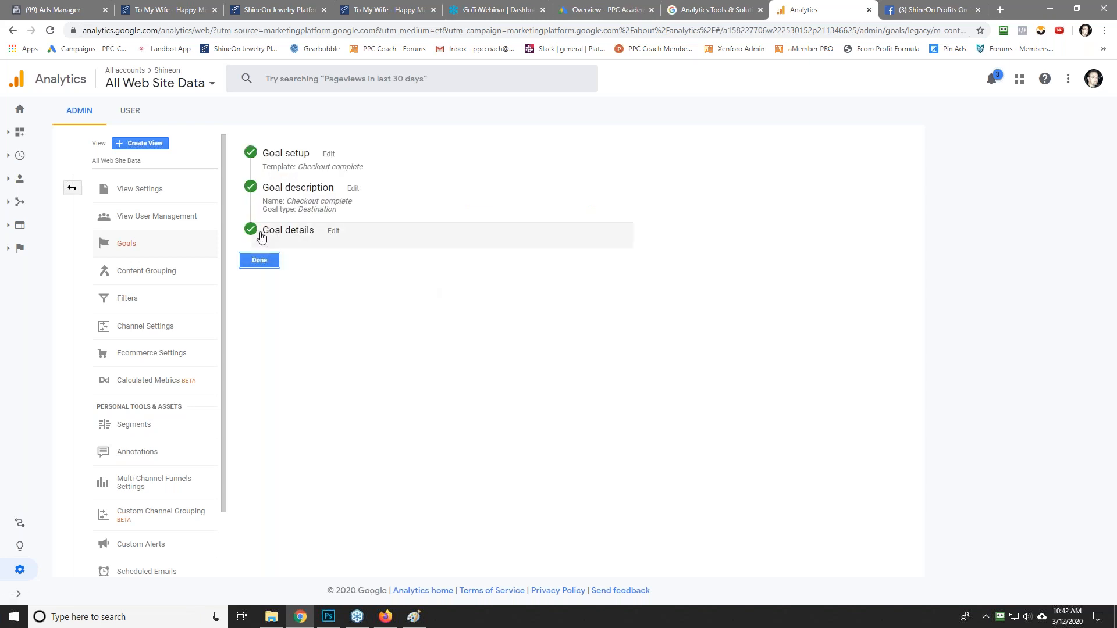
{"action": "left_click", "coordinate": [351, 165]}
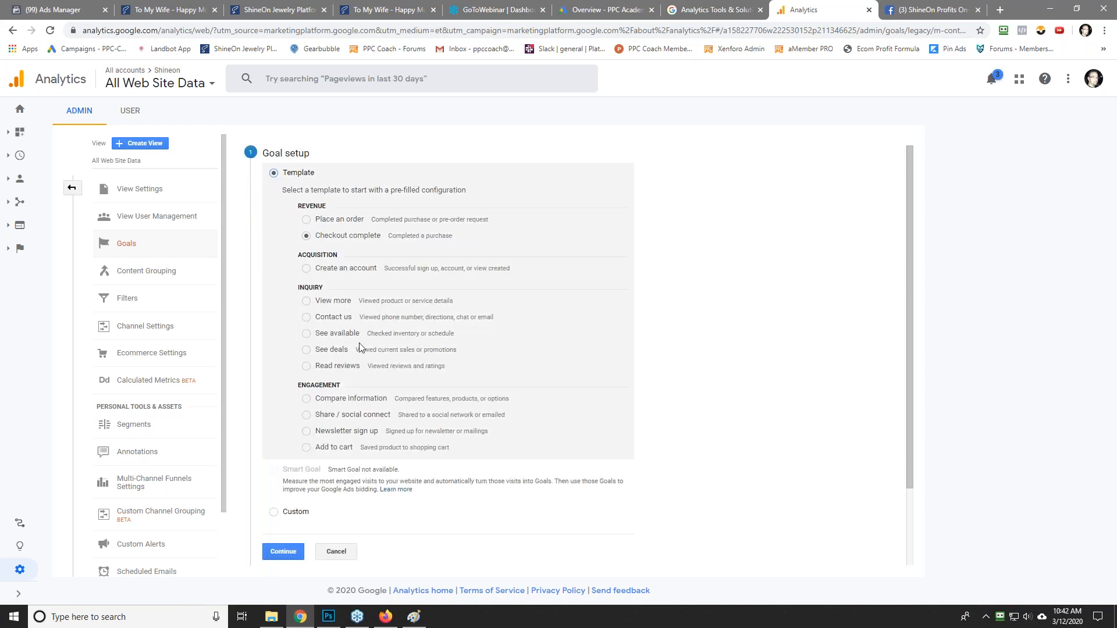
{"action": "left_click", "coordinate": [347, 556]}
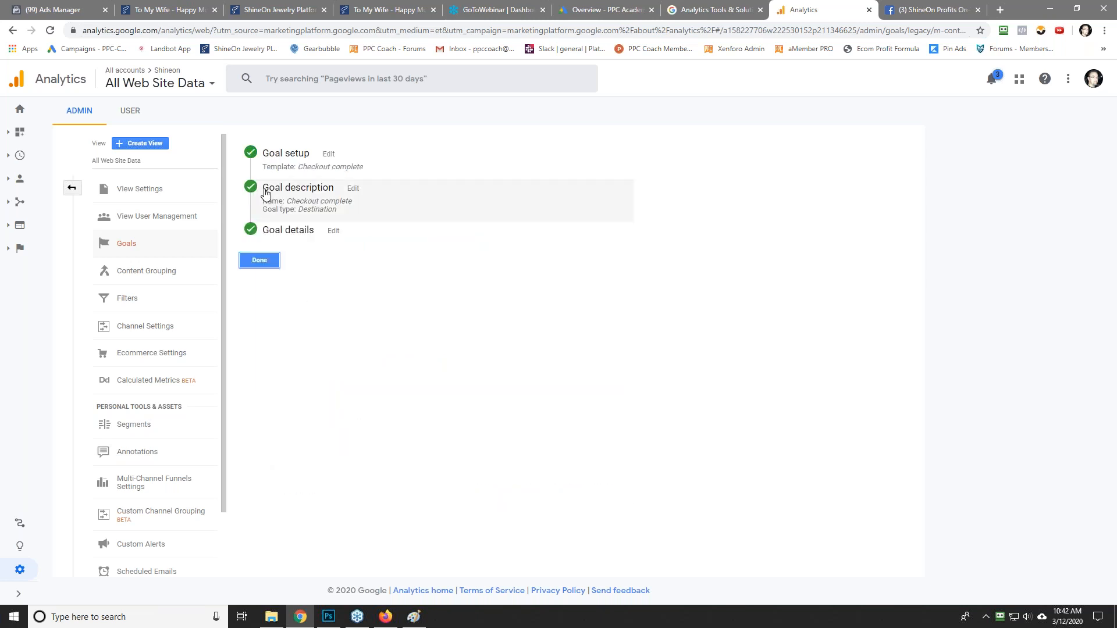
{"action": "left_click", "coordinate": [309, 200]}
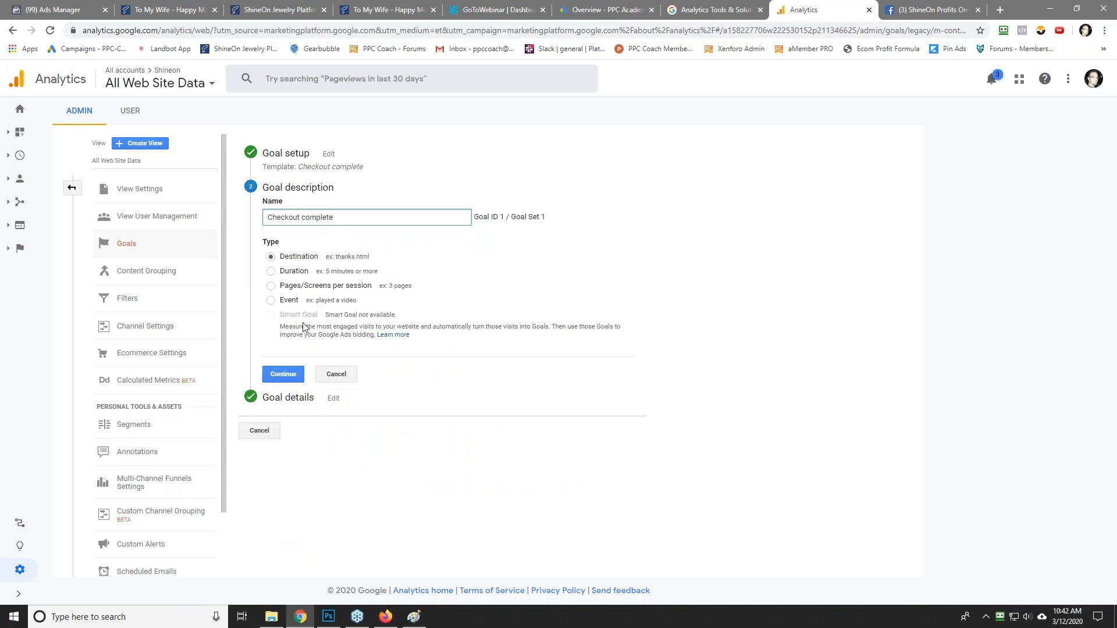
{"action": "left_click", "coordinate": [284, 375]}
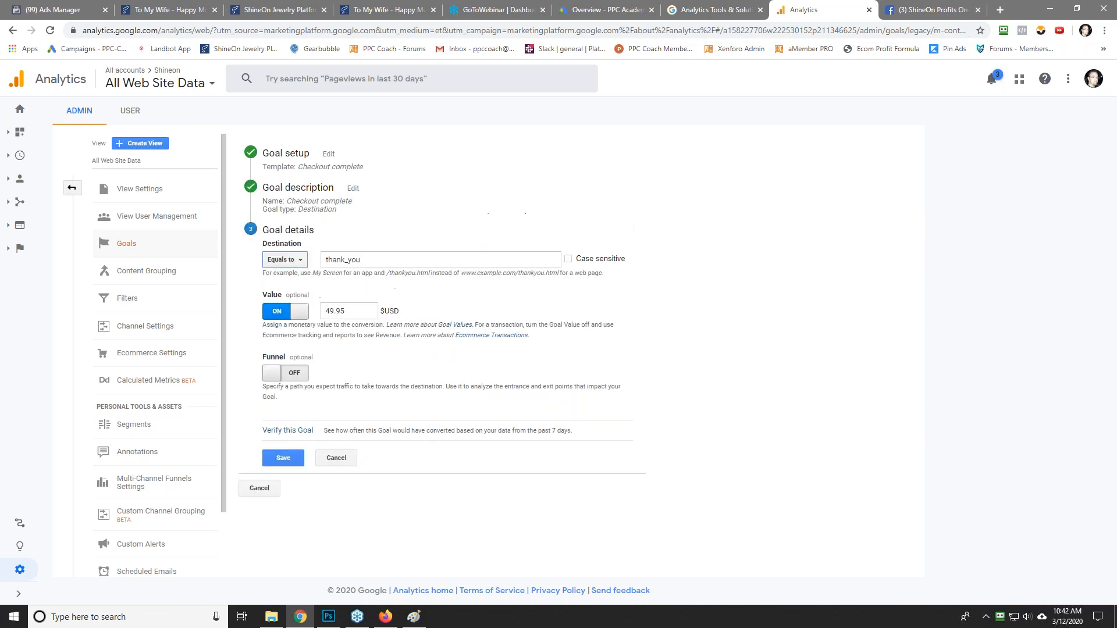
{"action": "left_click_drag", "start_coordinate": [362, 261], "coordinate": [321, 262]}
{"action": "right_click", "coordinate": [336, 265]}
{"action": "left_click", "coordinate": [373, 309]}
Step: Select the Mother's Day Demo For Shineon account's All Web Site Data view and start a new goal for it
{"action": "left_click", "coordinate": [128, 87]}
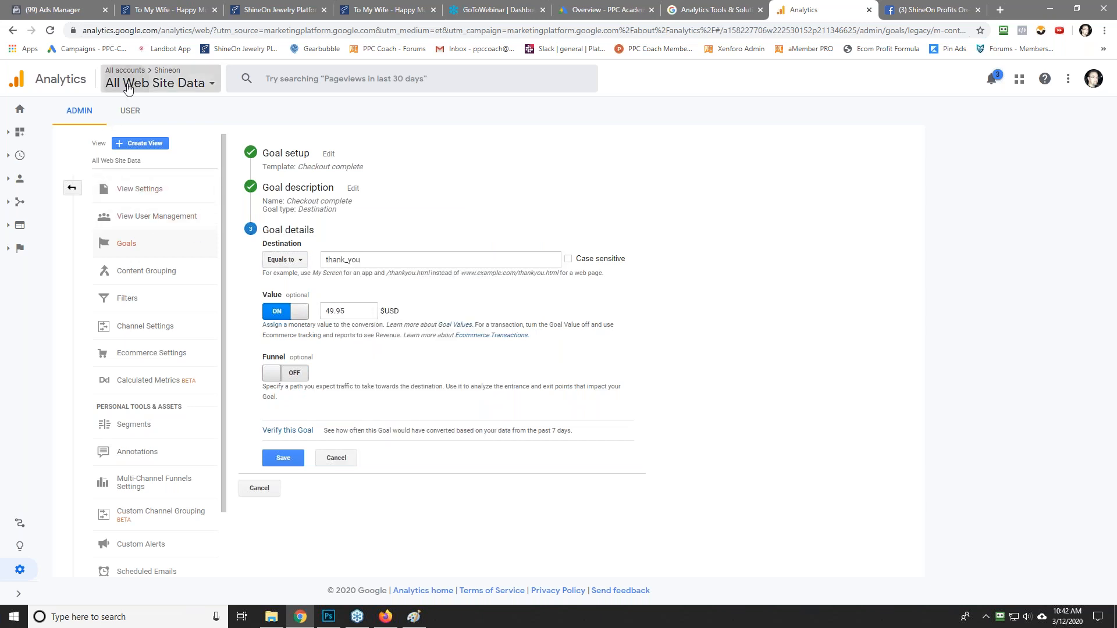
{"action": "scroll", "coordinate": [67, 178], "scroll_direction": "up", "scroll_amount": 3}
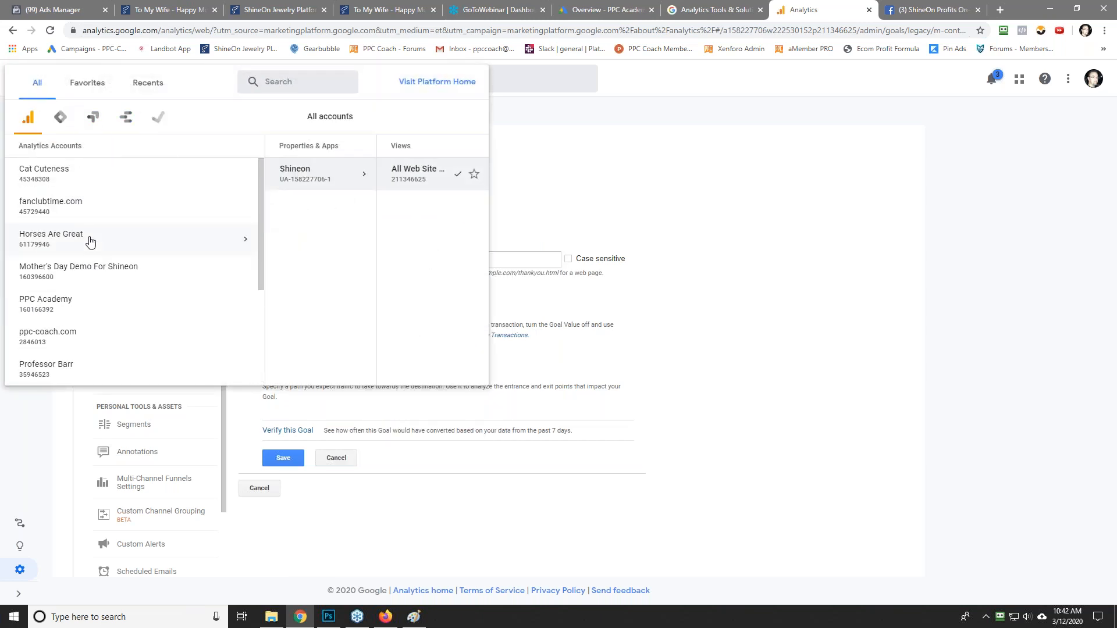
{"action": "left_click", "coordinate": [131, 281]}
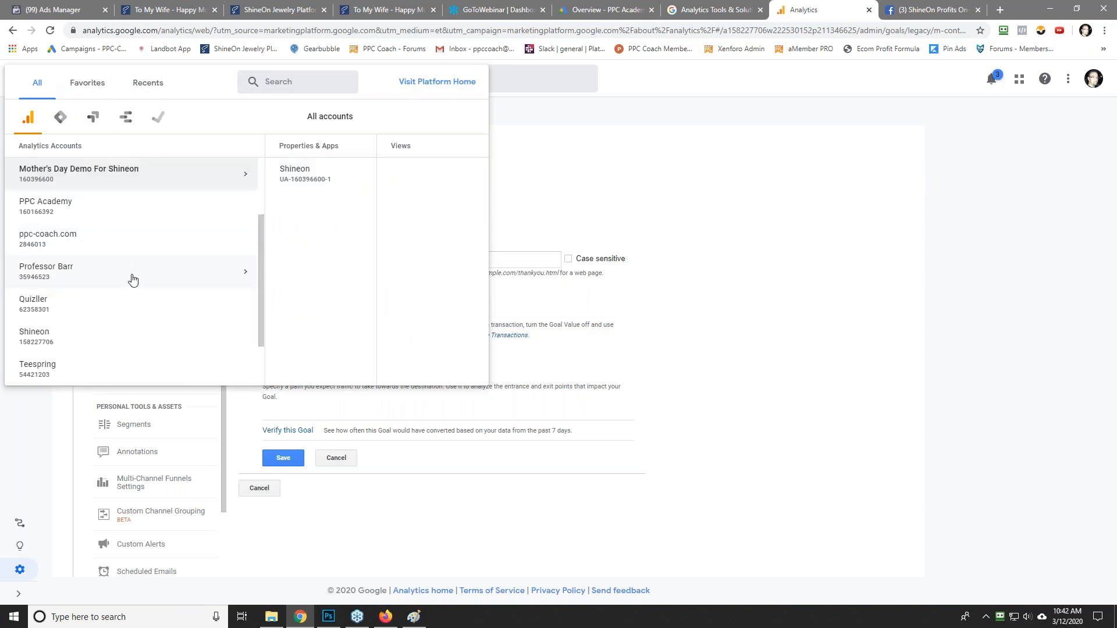
{"action": "left_click", "coordinate": [410, 183]}
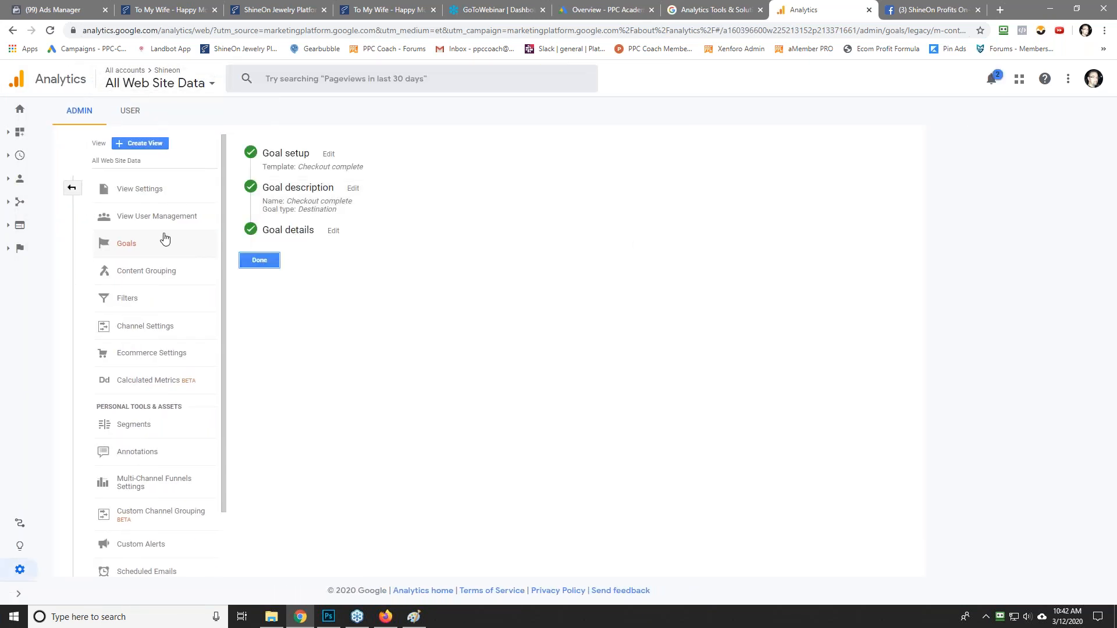
{"action": "left_click", "coordinate": [123, 219]}
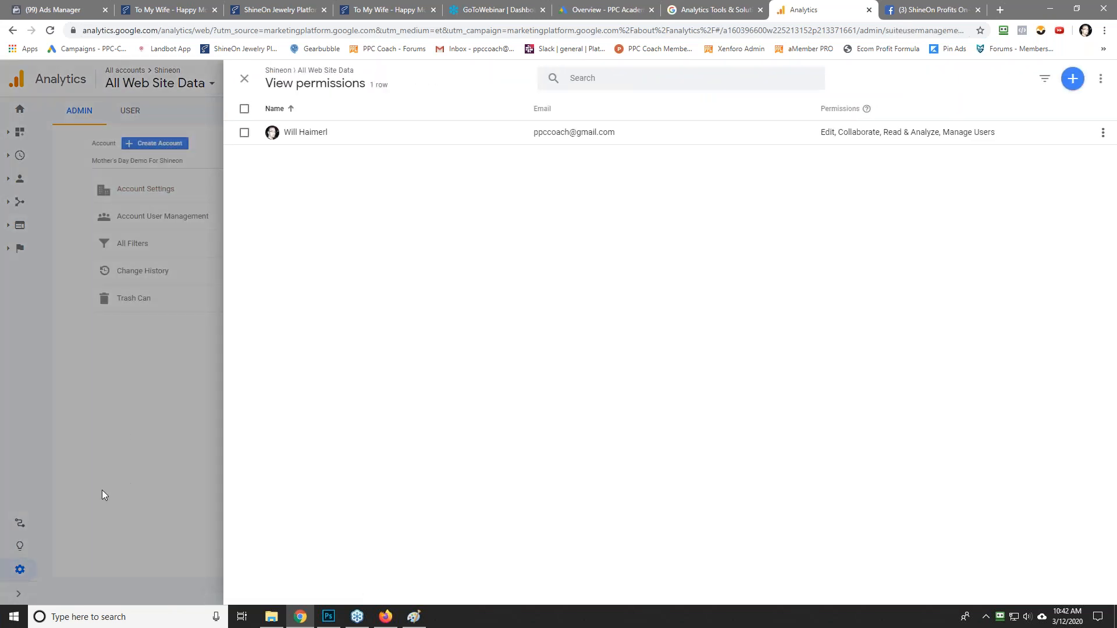
{"action": "left_click", "coordinate": [21, 571]}
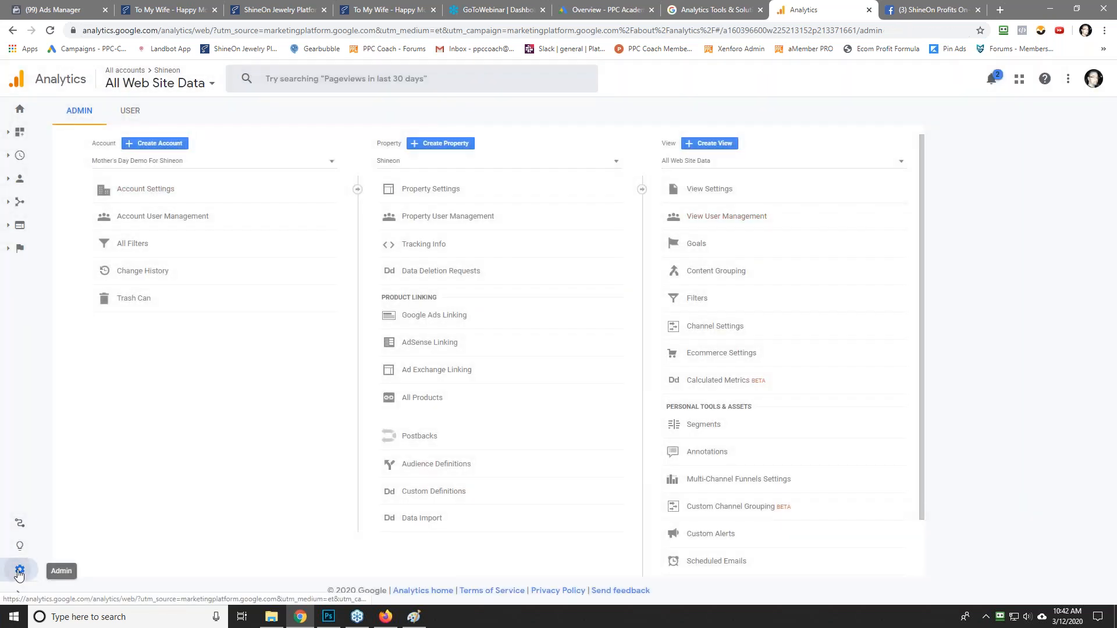
{"action": "left_click", "coordinate": [678, 244]}
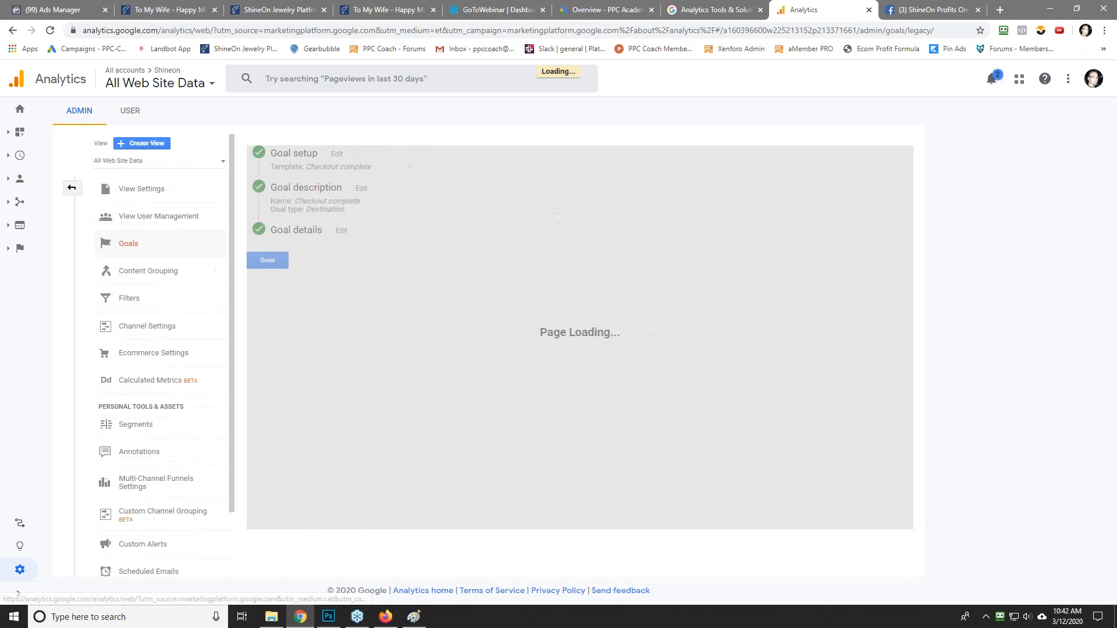
{"action": "left_click", "coordinate": [291, 163]}
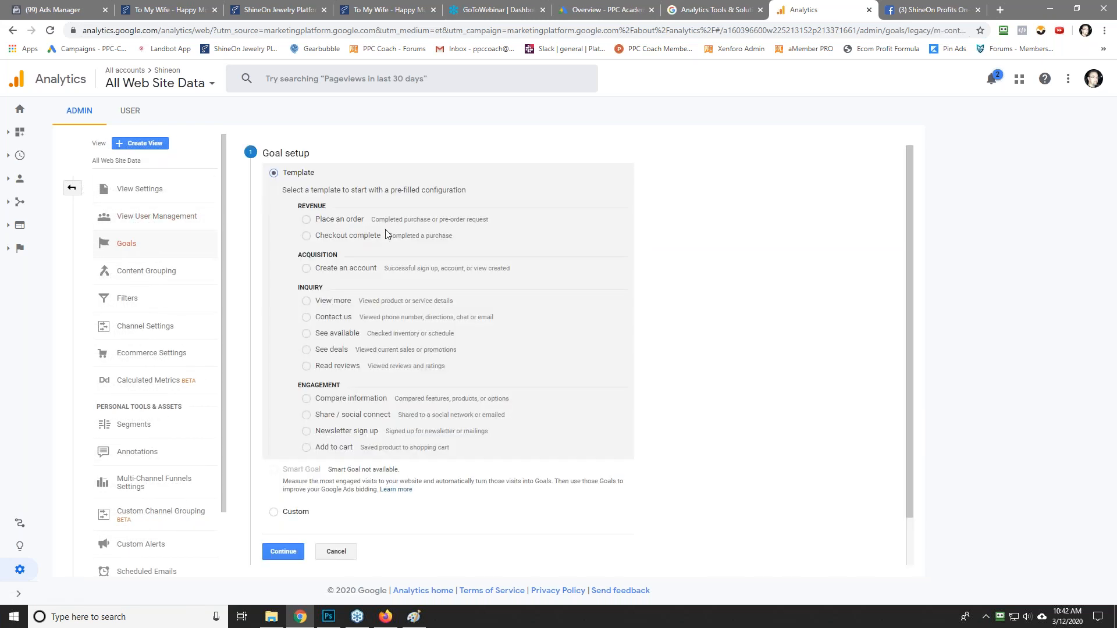
Step: Set the goal up as Custom, name it "Shineon Sale", choose the Destination type and continue to the goal details
{"action": "left_click", "coordinate": [274, 521]}
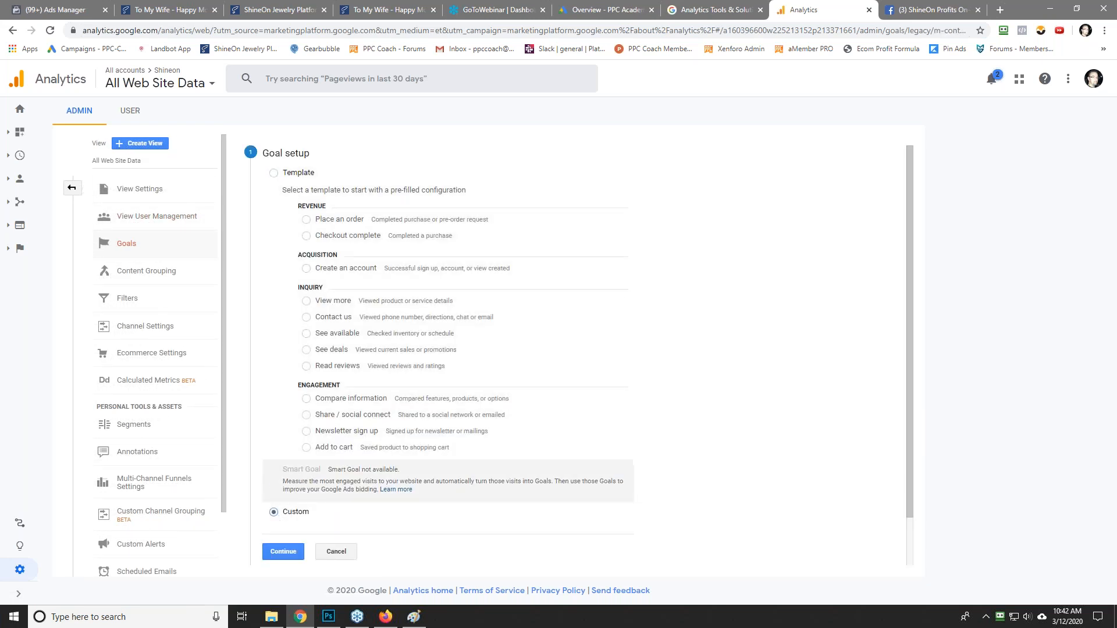
{"action": "scroll", "coordinate": [279, 524], "scroll_direction": "down", "scroll_amount": 1}
{"action": "left_click", "coordinate": [284, 498]}
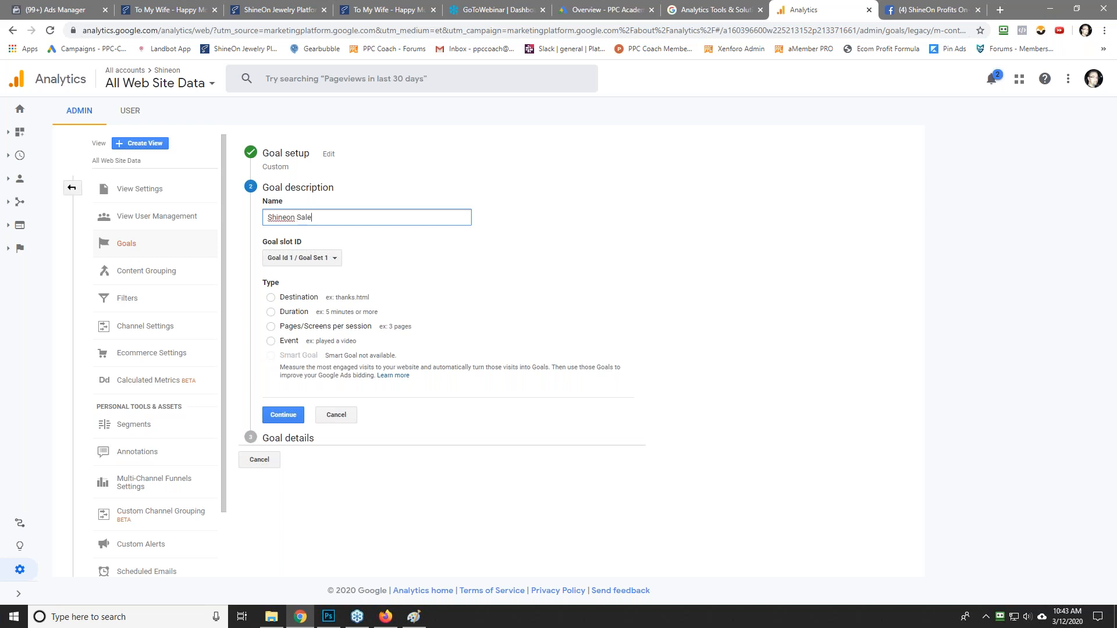
{"action": "left_click", "coordinate": [271, 298]}
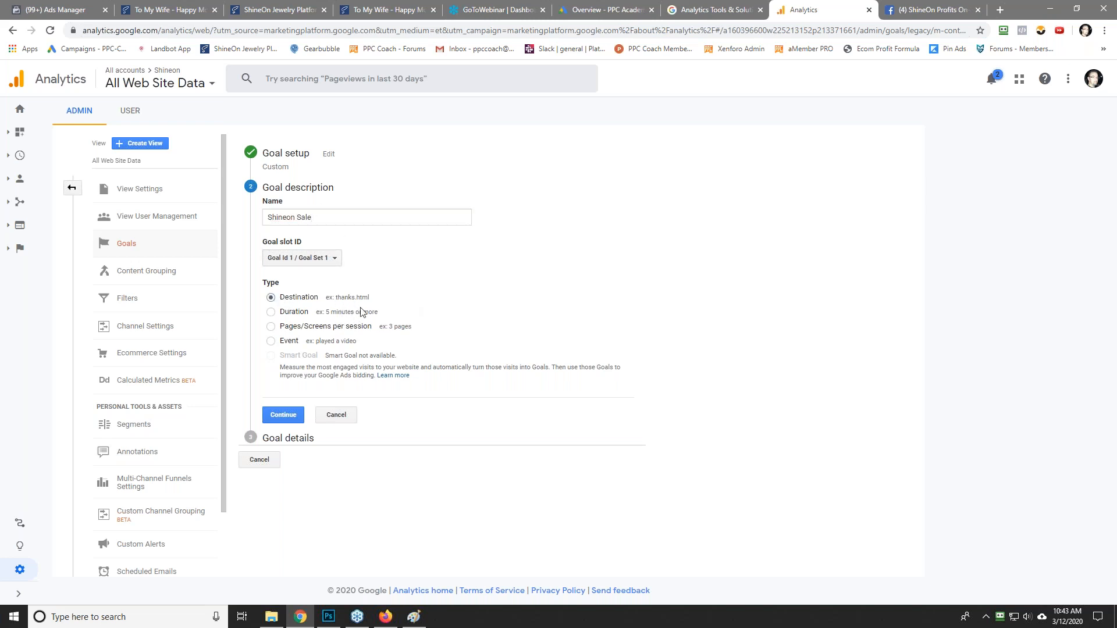
{"action": "left_click", "coordinate": [277, 416]}
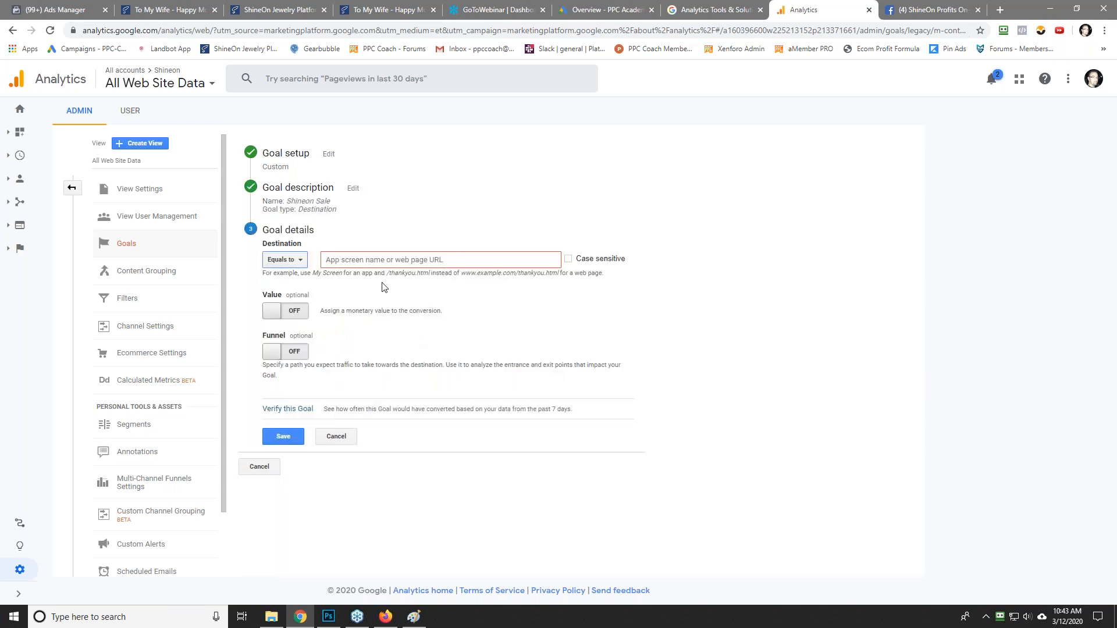
Step: Keep the goal's destination match as Equals to and paste "thank_you" as its destination
{"action": "left_click", "coordinate": [297, 261]}
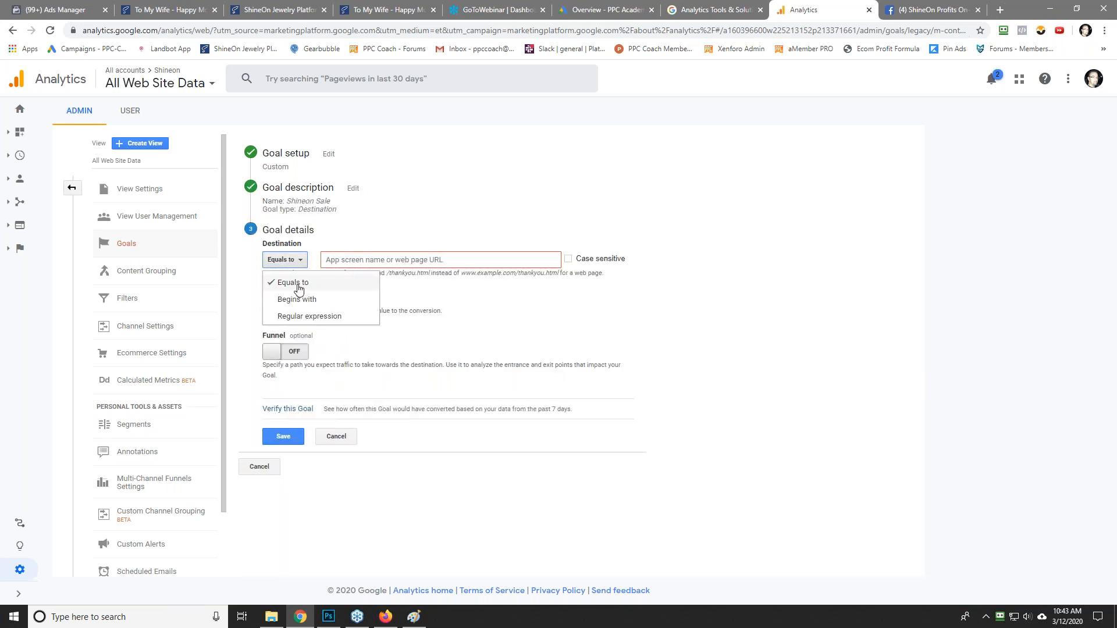
{"action": "left_click", "coordinate": [297, 284]}
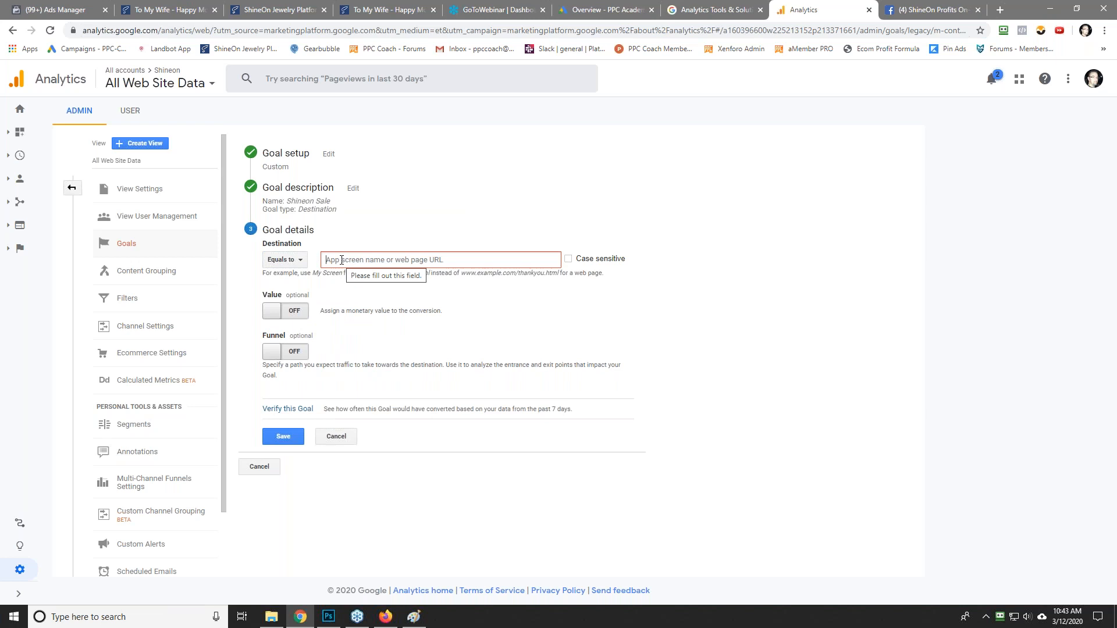
{"action": "right_click", "coordinate": [341, 259]}
{"action": "left_click", "coordinate": [386, 348]}
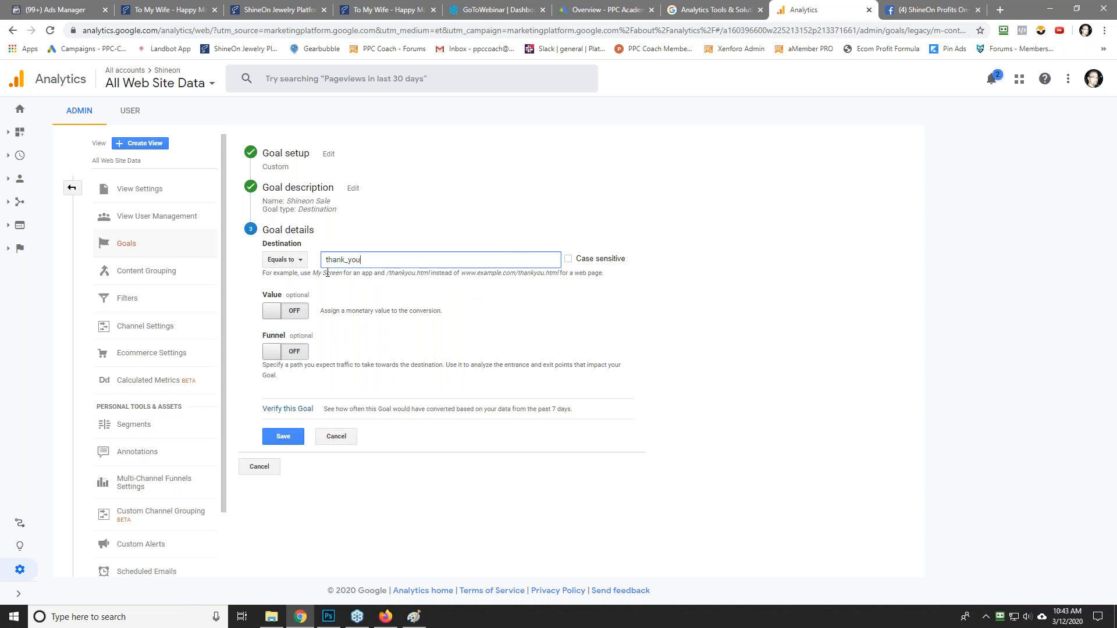
Step: Change the Shineon Sale goal's destination match type to Regular expression for thank_you
{"action": "left_click", "coordinate": [286, 261]}
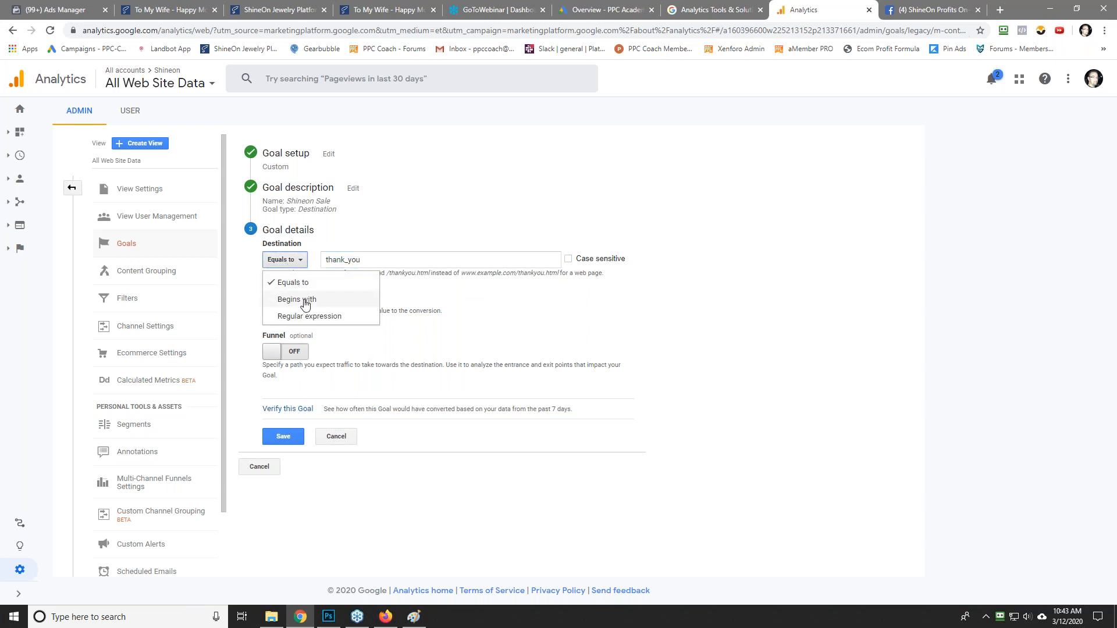
{"action": "left_click", "coordinate": [292, 282]}
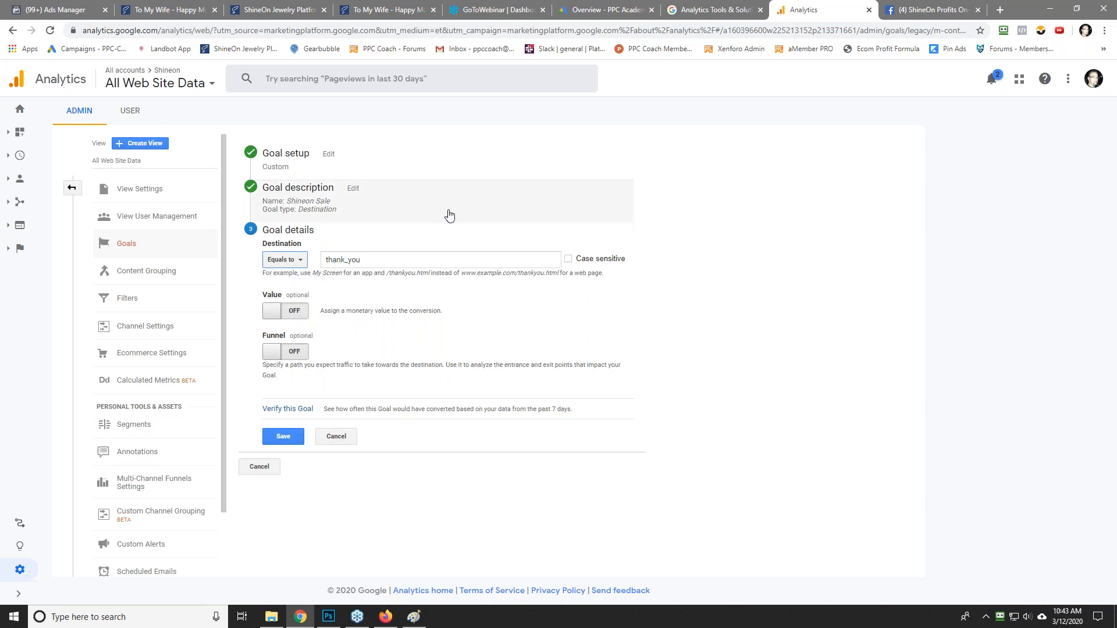
{"action": "left_click", "coordinate": [294, 264]}
{"action": "left_click", "coordinate": [299, 316]}
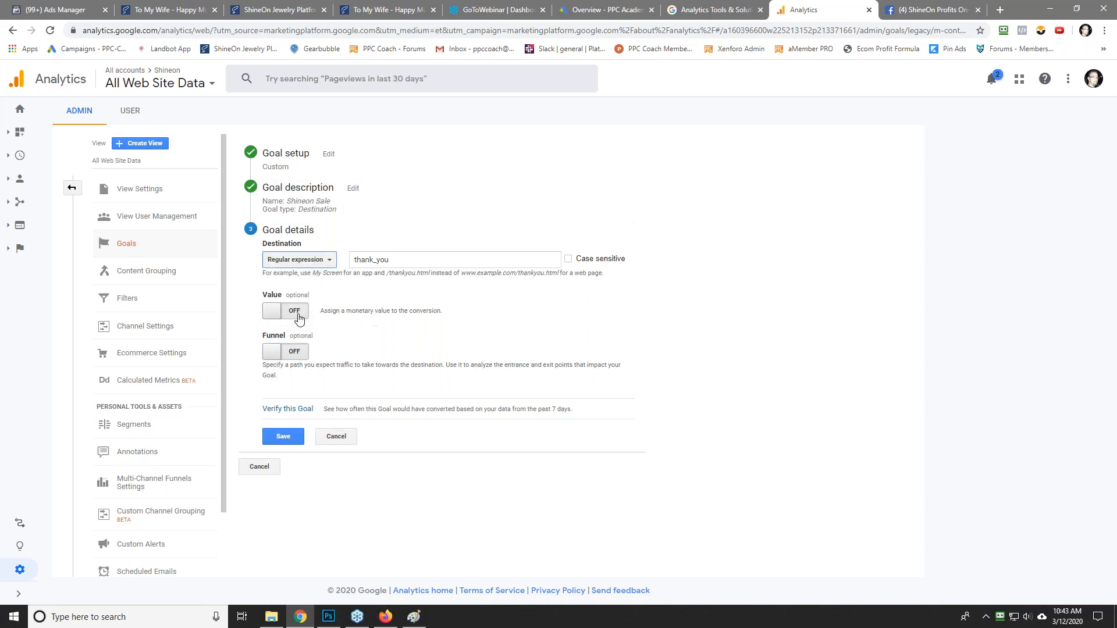
{"action": "left_click", "coordinate": [376, 266]}
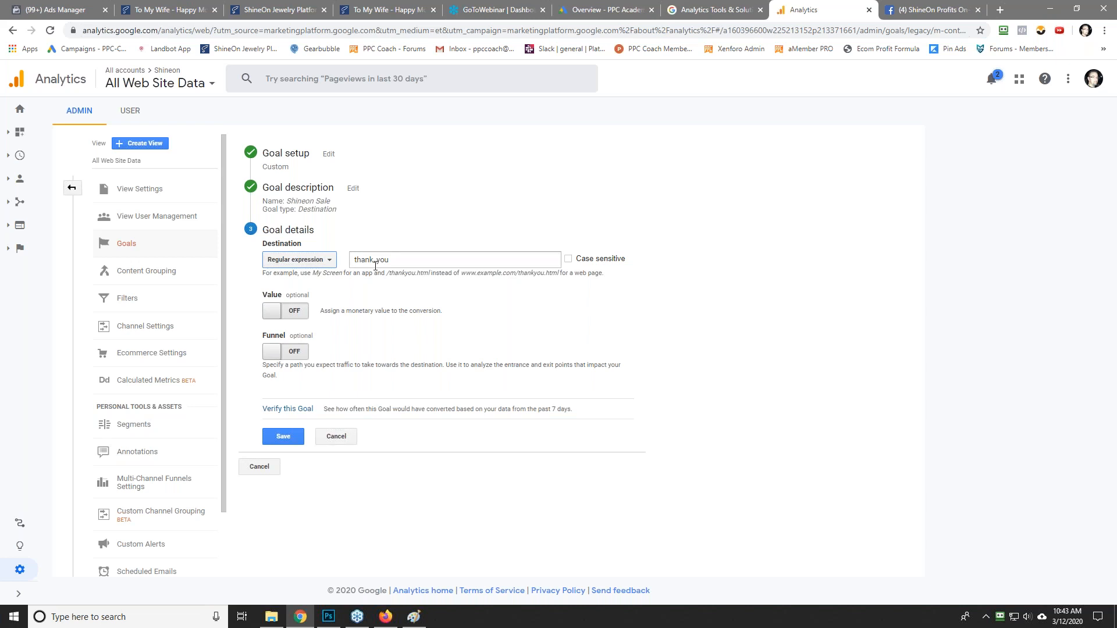
Step: Turn on the monetary value option for the Shineon Sale goal and save the goal
{"action": "left_click", "coordinate": [278, 311]}
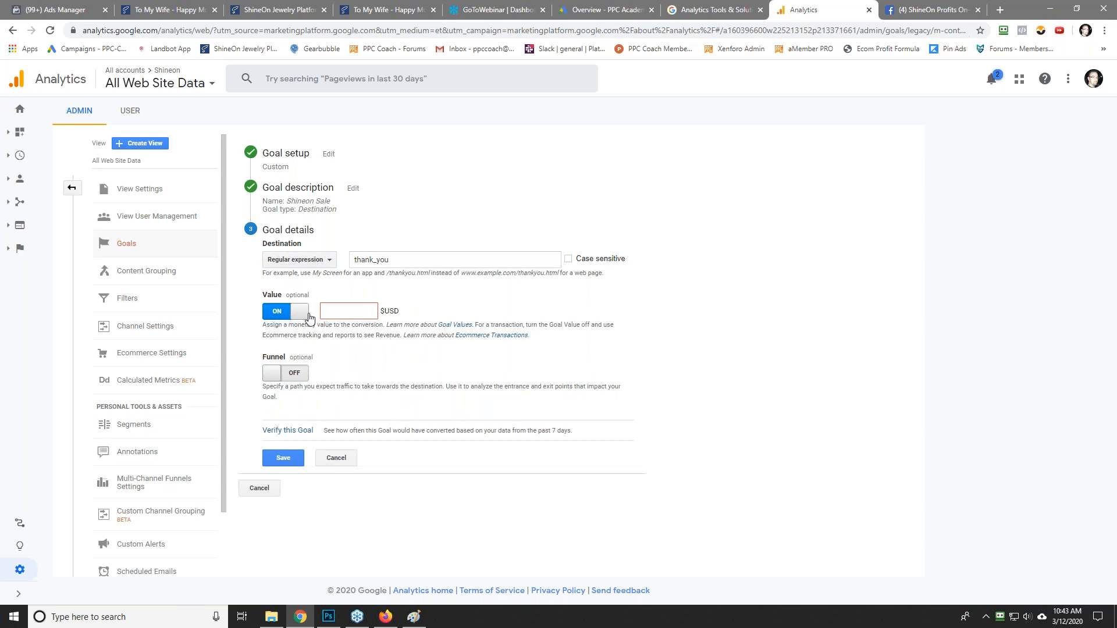
{"action": "left_click", "coordinate": [284, 316]}
{"action": "left_click", "coordinate": [284, 313]}
{"action": "left_click", "coordinate": [278, 314]}
{"action": "left_click", "coordinate": [291, 313]}
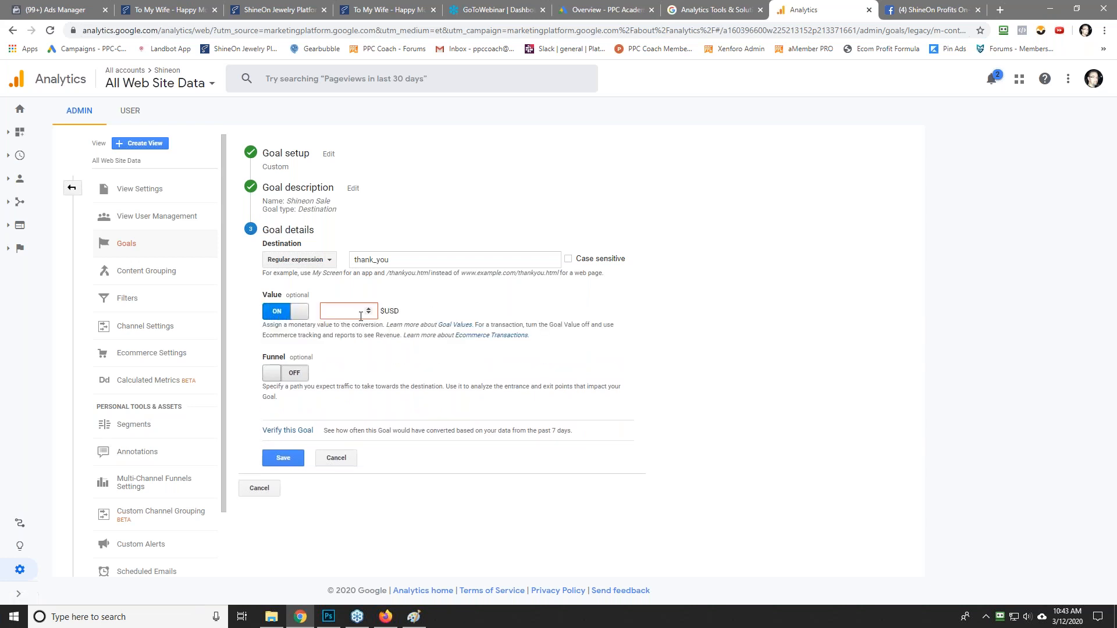
{"action": "left_click", "coordinate": [505, 314]}
{"action": "left_click", "coordinate": [279, 458]}
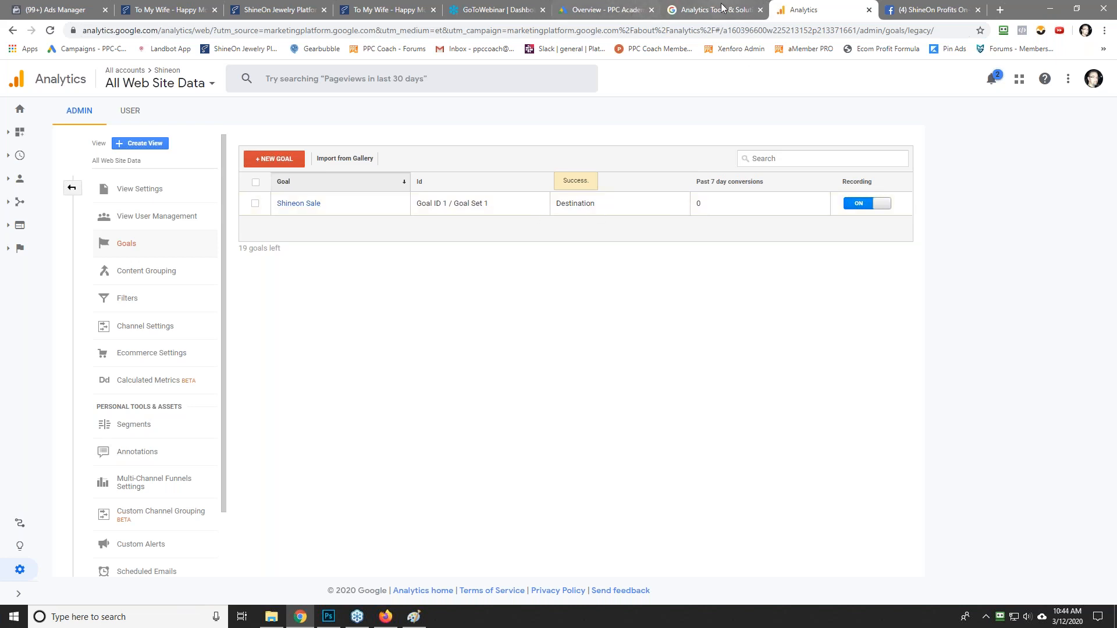
Step: Switch to Google Ads and create a new conversion action of the Import kind with Google Analytics as its source
{"action": "left_click", "coordinate": [608, 9]}
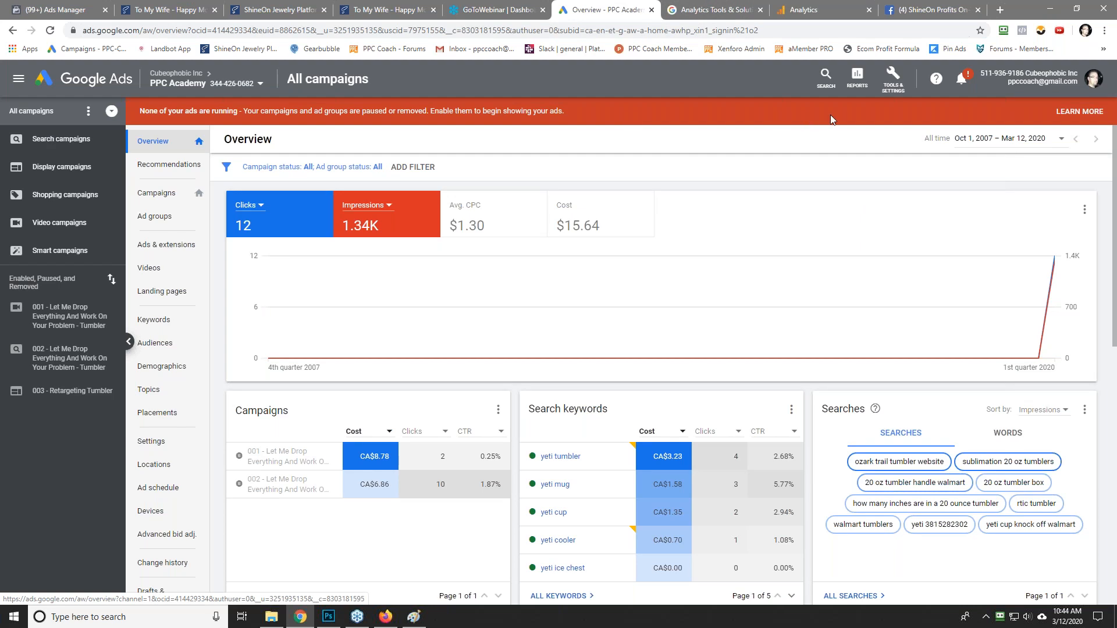
{"action": "left_click", "coordinate": [892, 80]}
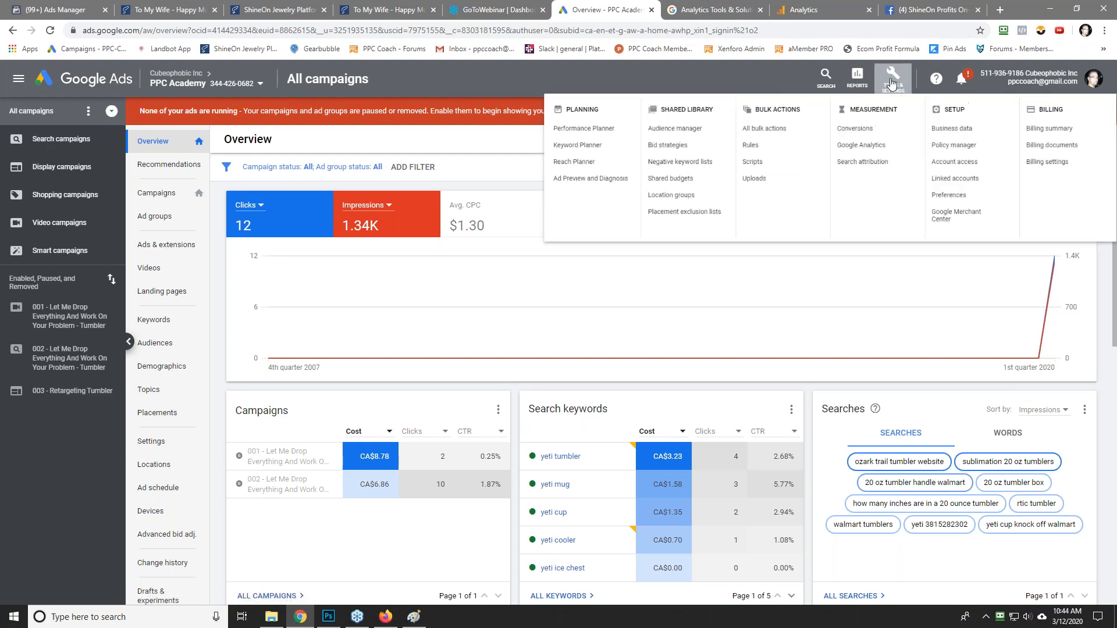
{"action": "left_click", "coordinate": [788, 137]}
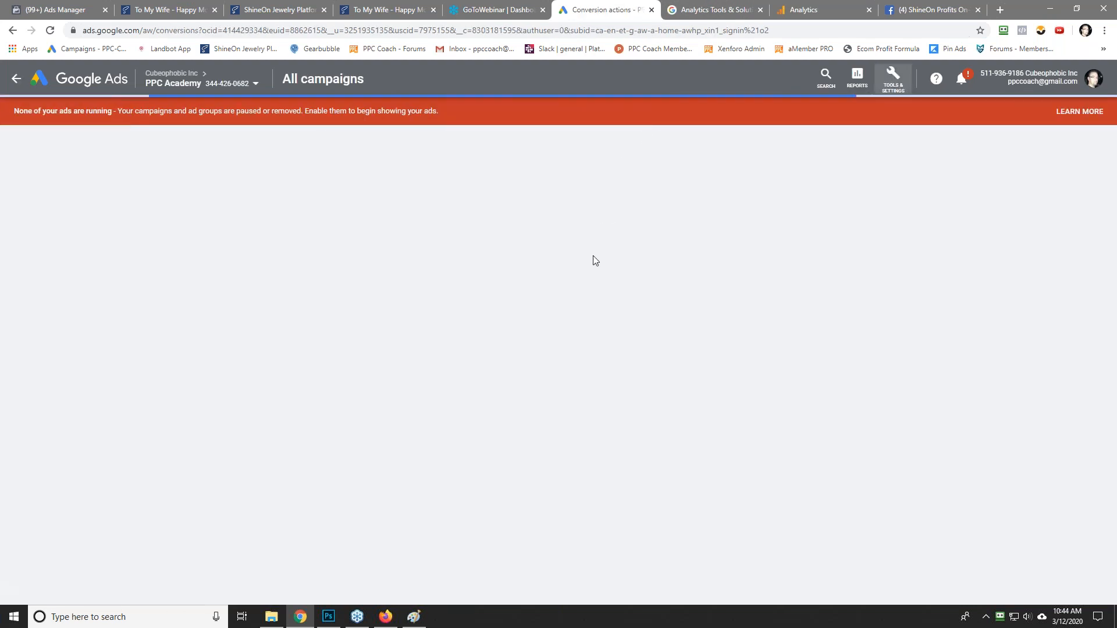
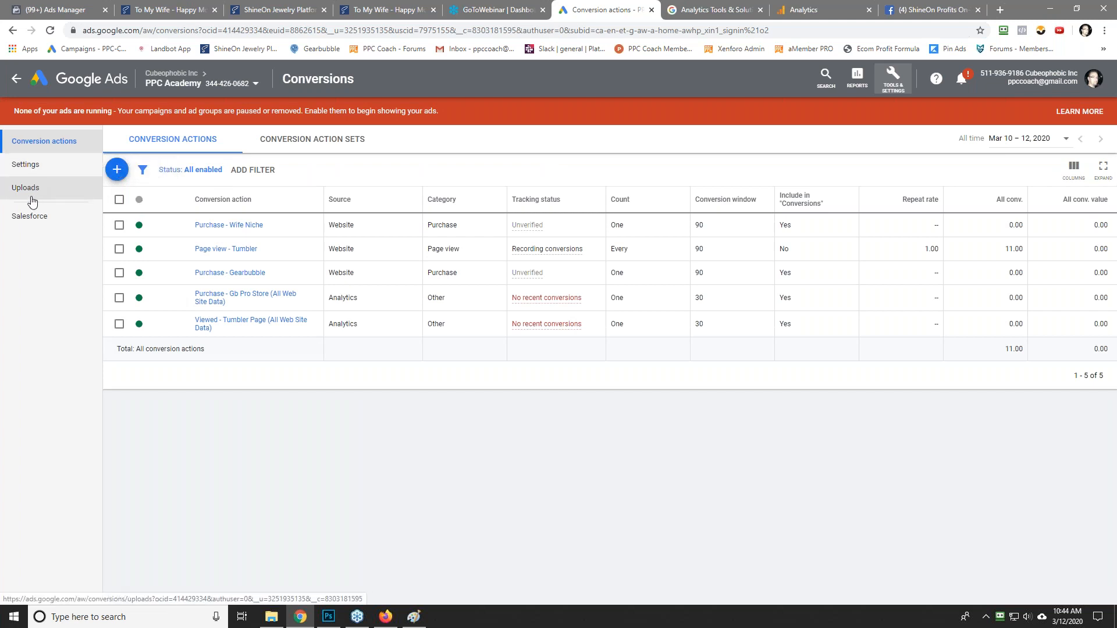
{"action": "left_click", "coordinate": [116, 172]}
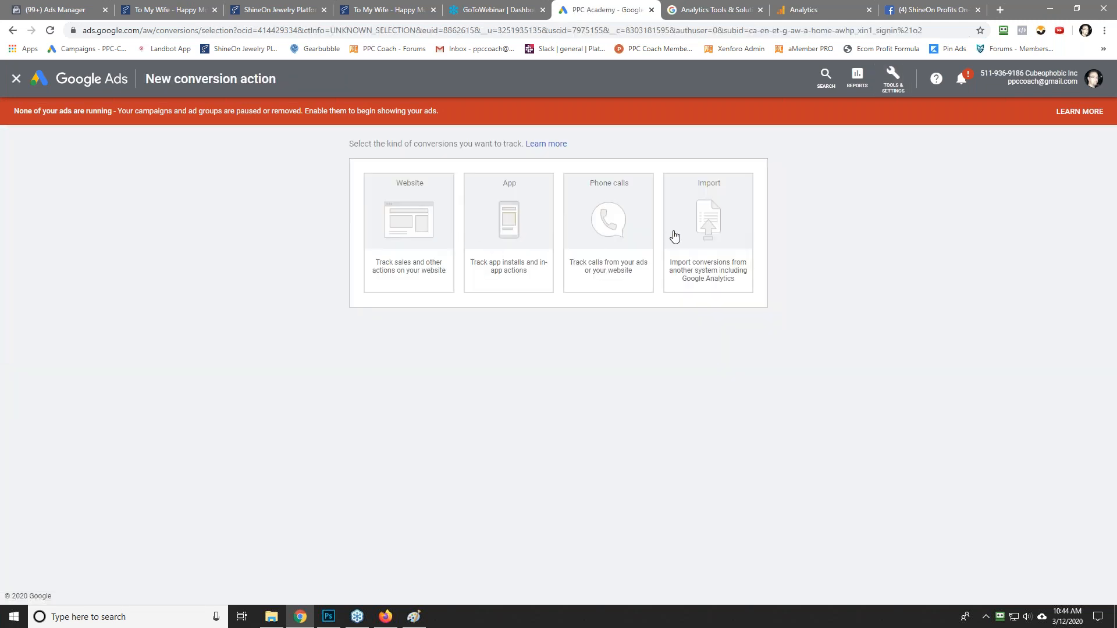
{"action": "left_click", "coordinate": [693, 236]}
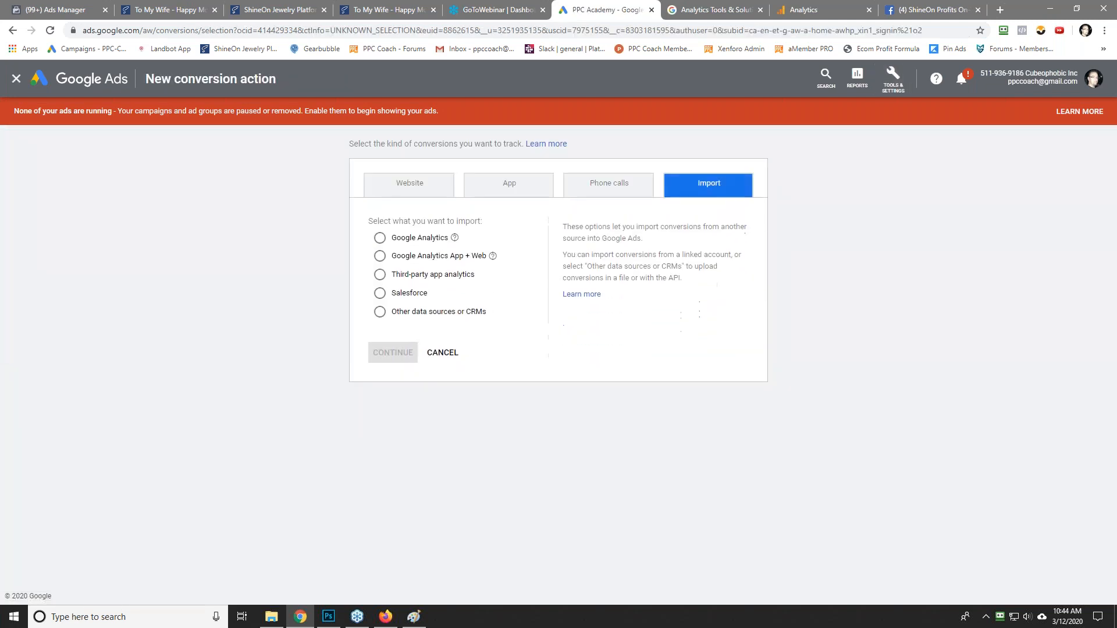
{"action": "left_click", "coordinate": [411, 243]}
{"action": "left_click", "coordinate": [399, 350]}
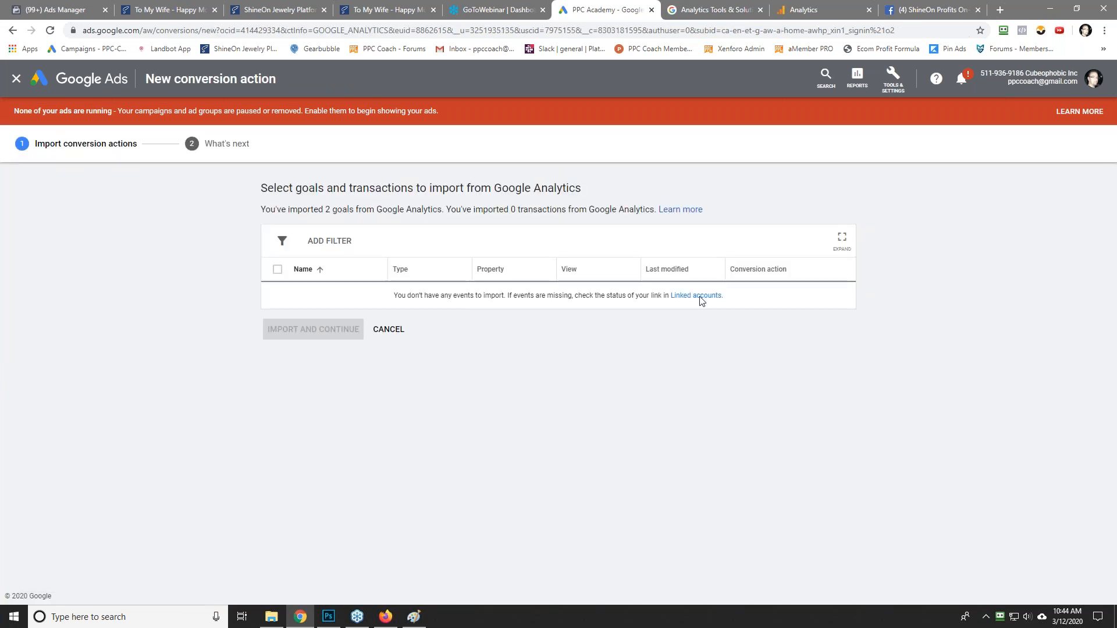
Step: Open the linked Google Analytics accounts and compare the Shineon property IDs with the Google Pixel ID in the ShineOn product settings
{"action": "left_click", "coordinate": [691, 297]}
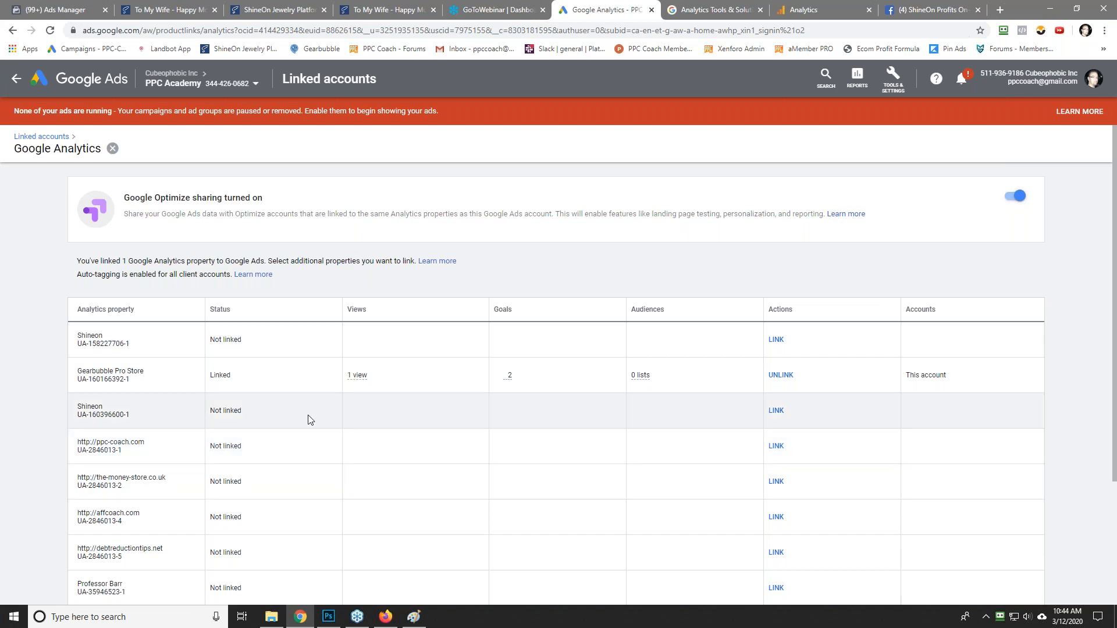
{"action": "scroll", "coordinate": [302, 414], "scroll_direction": "down", "scroll_amount": 3}
{"action": "scroll", "coordinate": [302, 413], "scroll_direction": "up", "scroll_amount": 3}
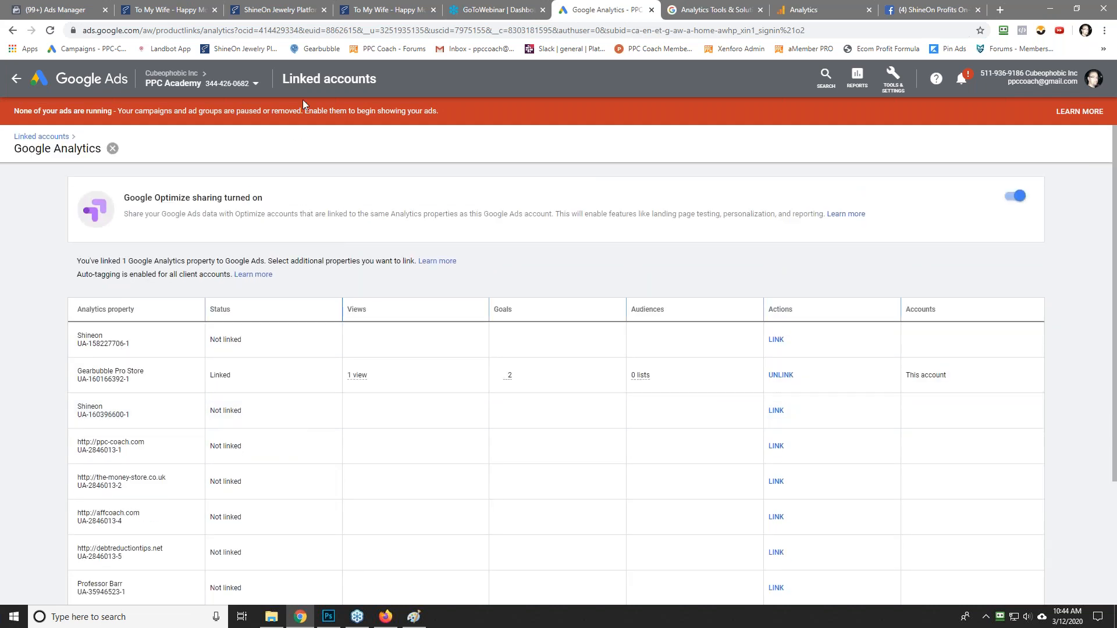
{"action": "left_click", "coordinate": [268, 8]}
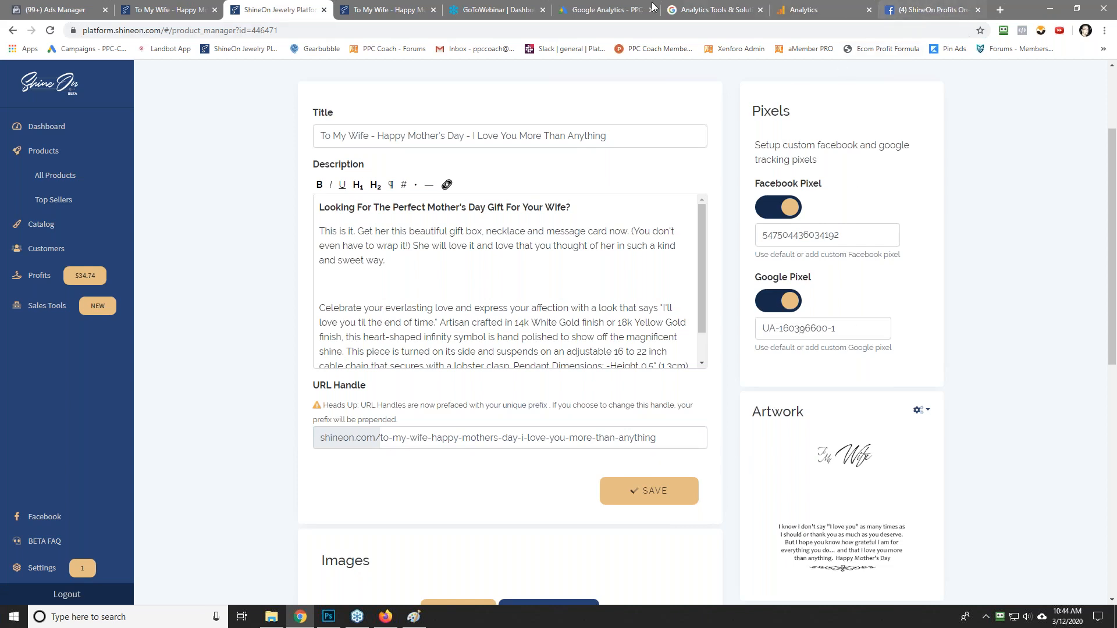
{"action": "left_click", "coordinate": [590, 13]}
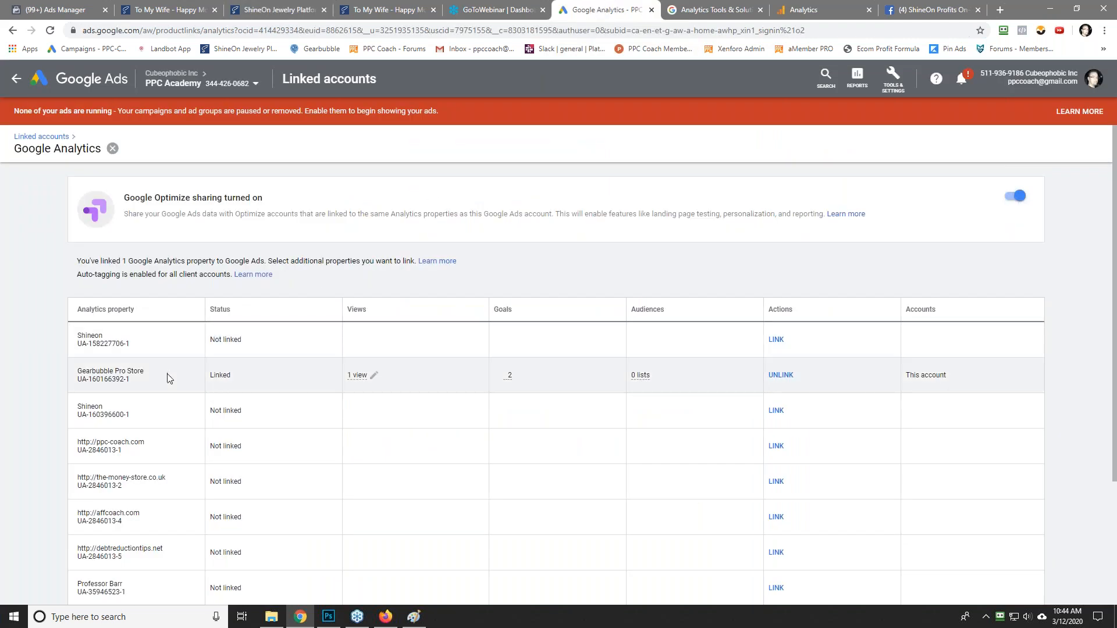
Step: Link the Shineon property matching the product's Google Pixel ID, enabling both Link and Import site metrics for All Web Site Data
{"action": "left_click", "coordinate": [776, 411]}
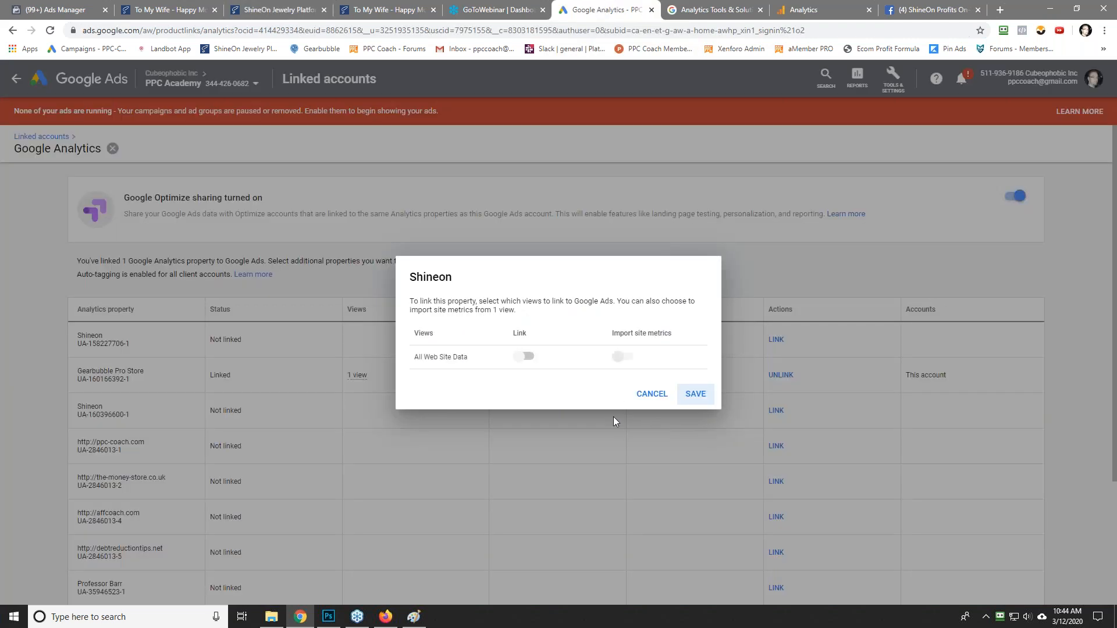
{"action": "left_click", "coordinate": [526, 356]}
{"action": "left_click", "coordinate": [627, 358]}
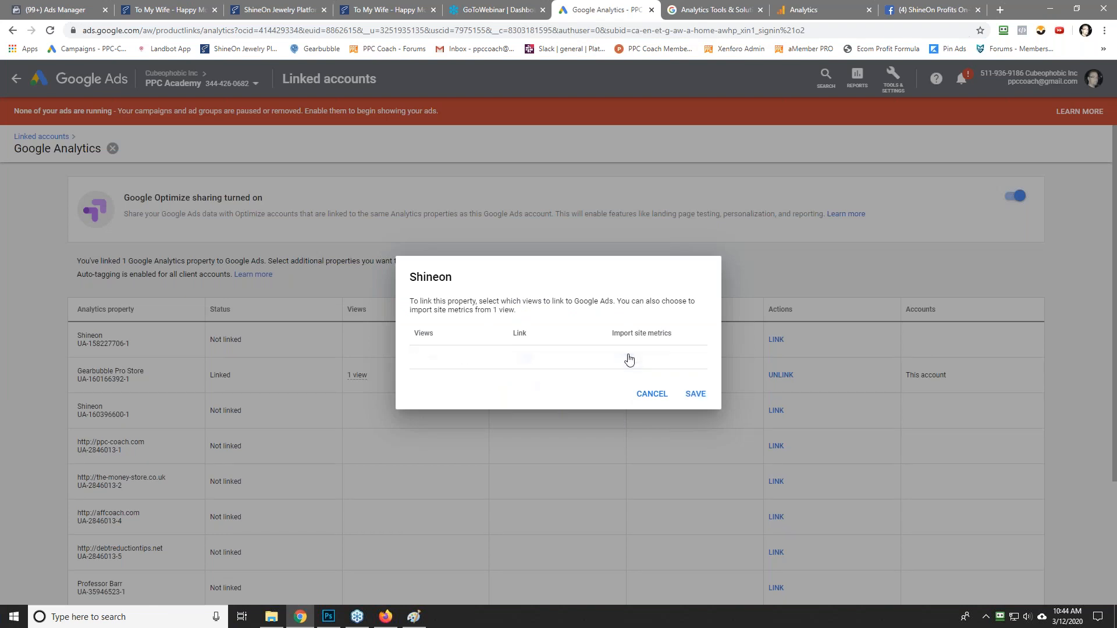
{"action": "left_click", "coordinate": [695, 395]}
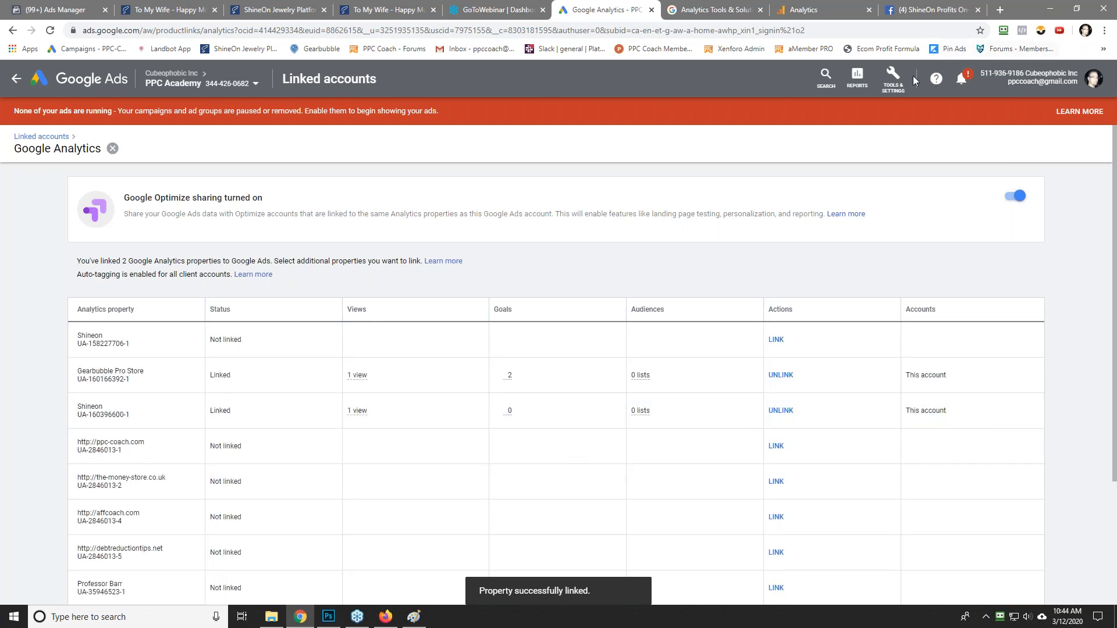
Step: Start another conversion import from Google Analytics through the conversion actions and reload the list of importable goals
{"action": "left_click", "coordinate": [895, 87]}
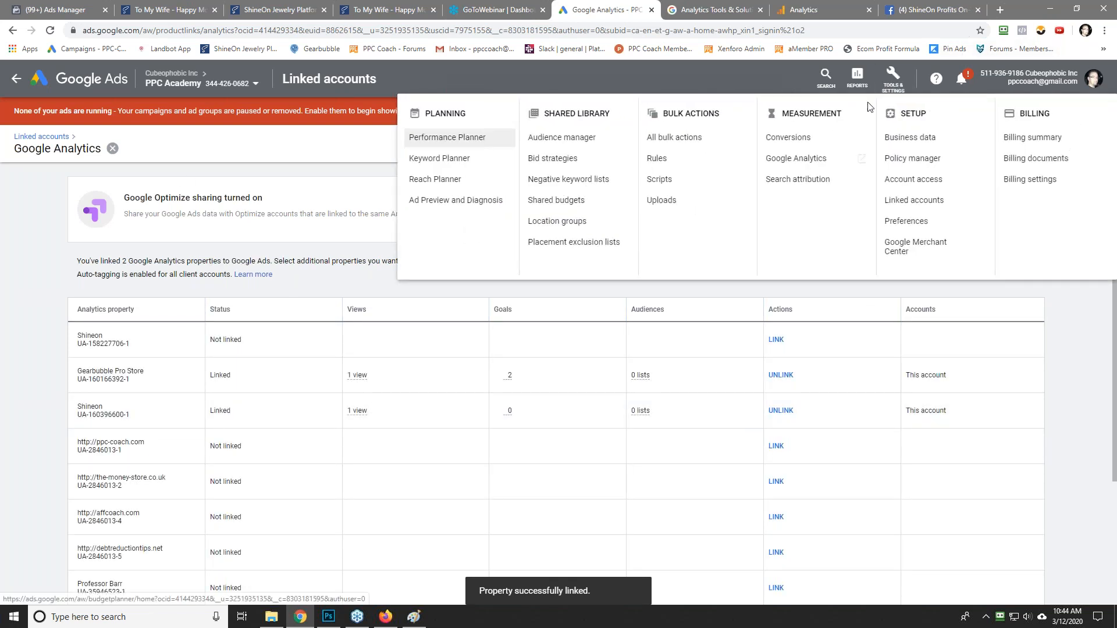
{"action": "left_click", "coordinate": [791, 137]}
{"action": "left_click", "coordinate": [116, 170]}
{"action": "left_click", "coordinate": [703, 240]}
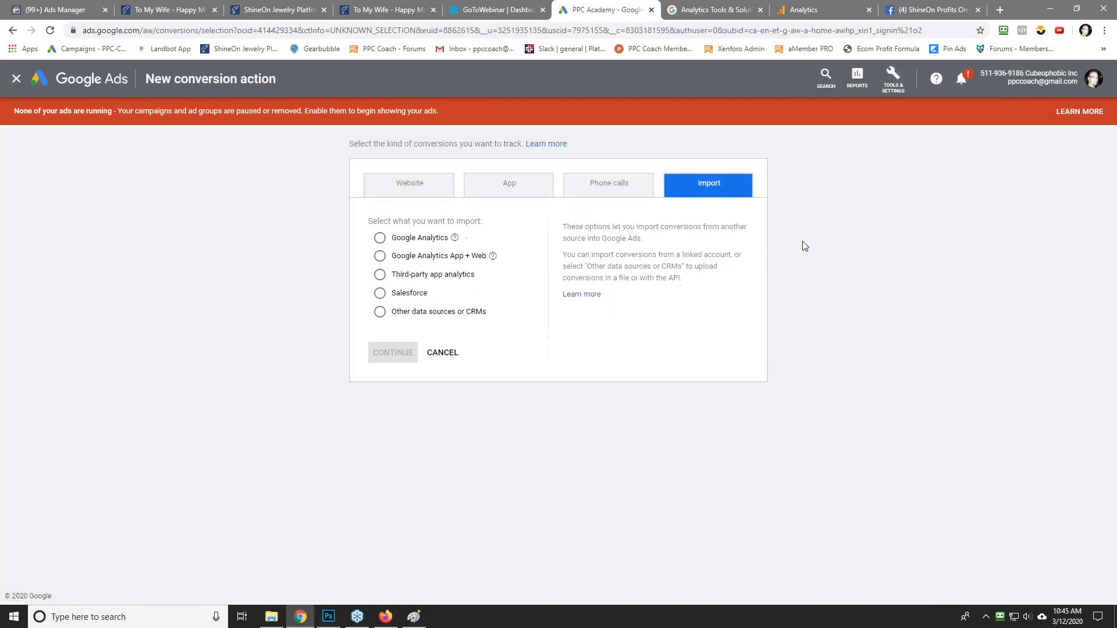
{"action": "left_click", "coordinate": [412, 237]}
{"action": "left_click", "coordinate": [395, 351]}
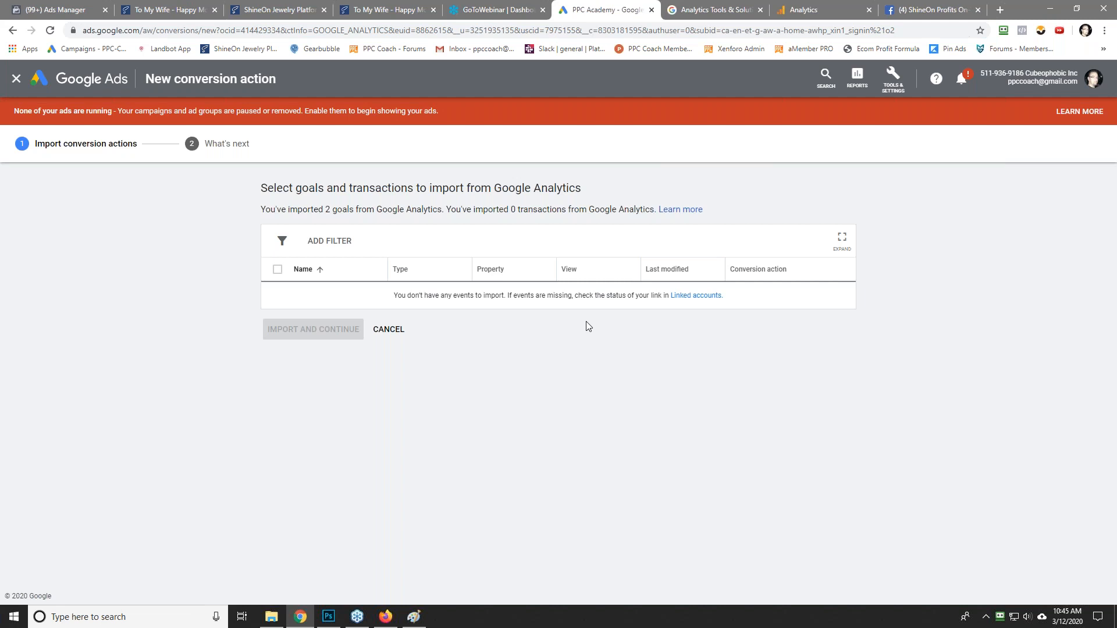
{"action": "right_click", "coordinate": [558, 380]}
{"action": "left_click", "coordinate": [602, 406]}
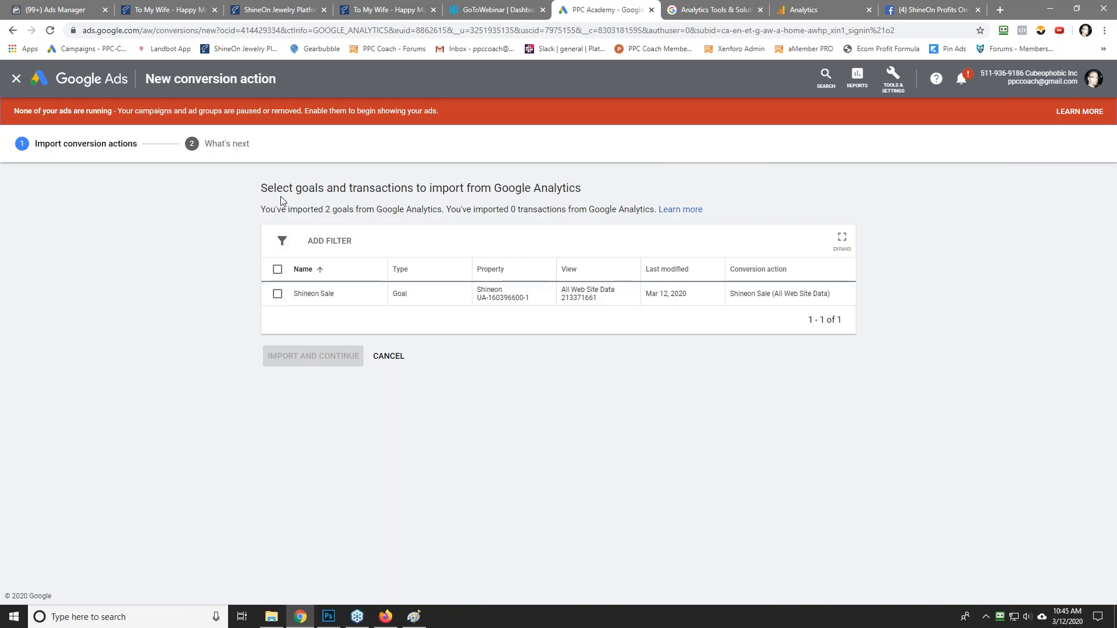
Step: Import the Shineon Sale goal as a conversion action and finish the import
{"action": "left_click", "coordinate": [277, 294]}
{"action": "left_click", "coordinate": [313, 356]}
{"action": "left_click", "coordinate": [275, 302]}
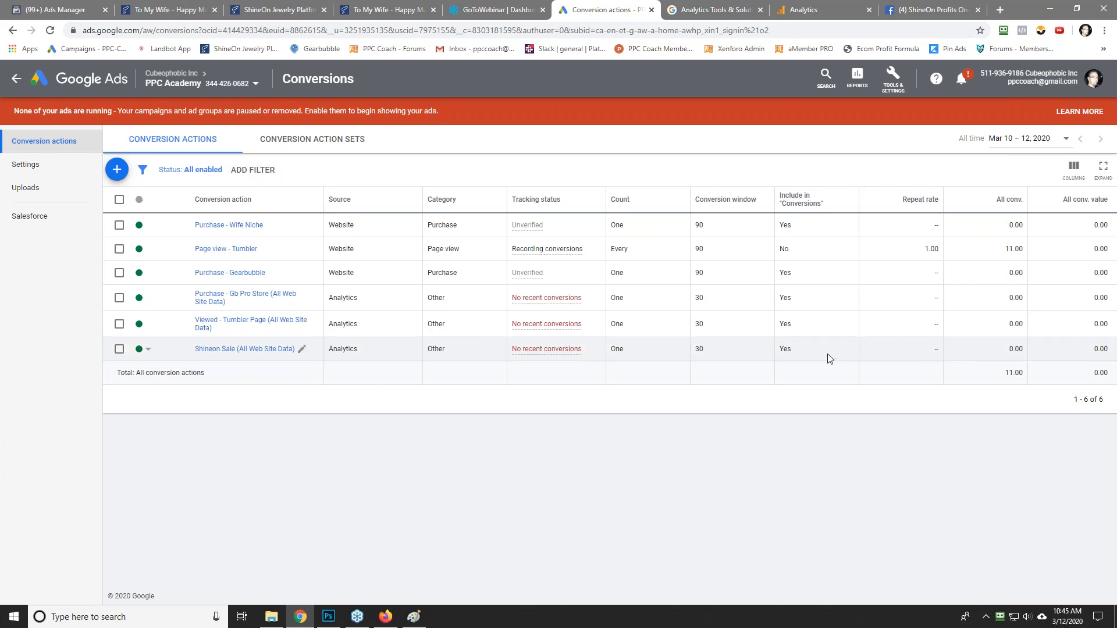
Step: From the Search campaigns, start a new campaign without a goal's guidance, choosing the Search type and Website visits as the desired result
{"action": "left_click", "coordinate": [15, 81]}
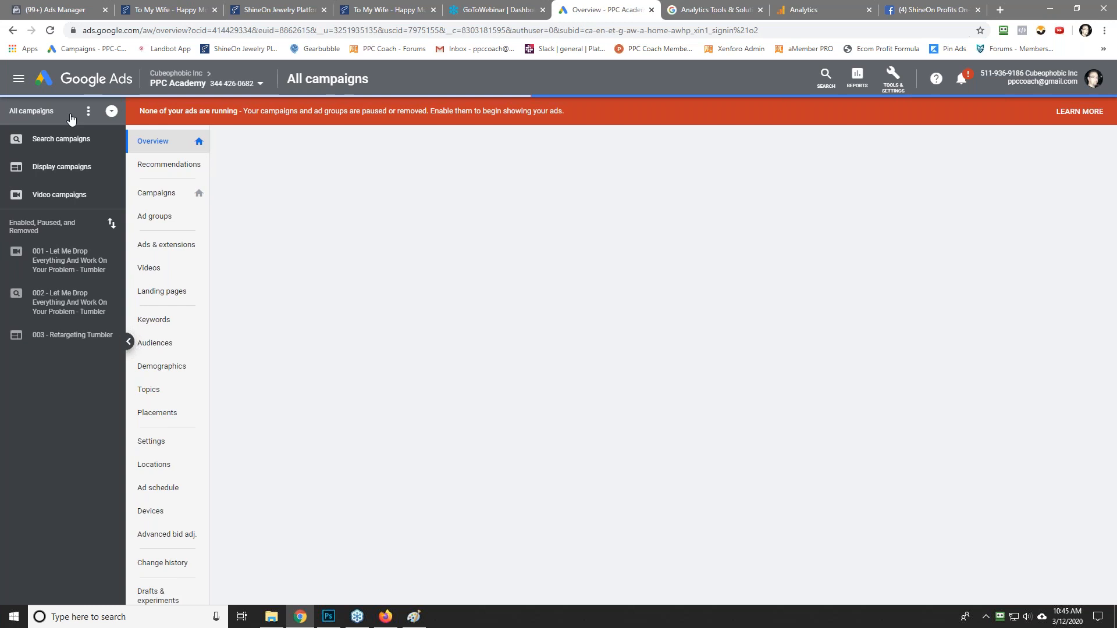
{"action": "left_click", "coordinate": [67, 139]}
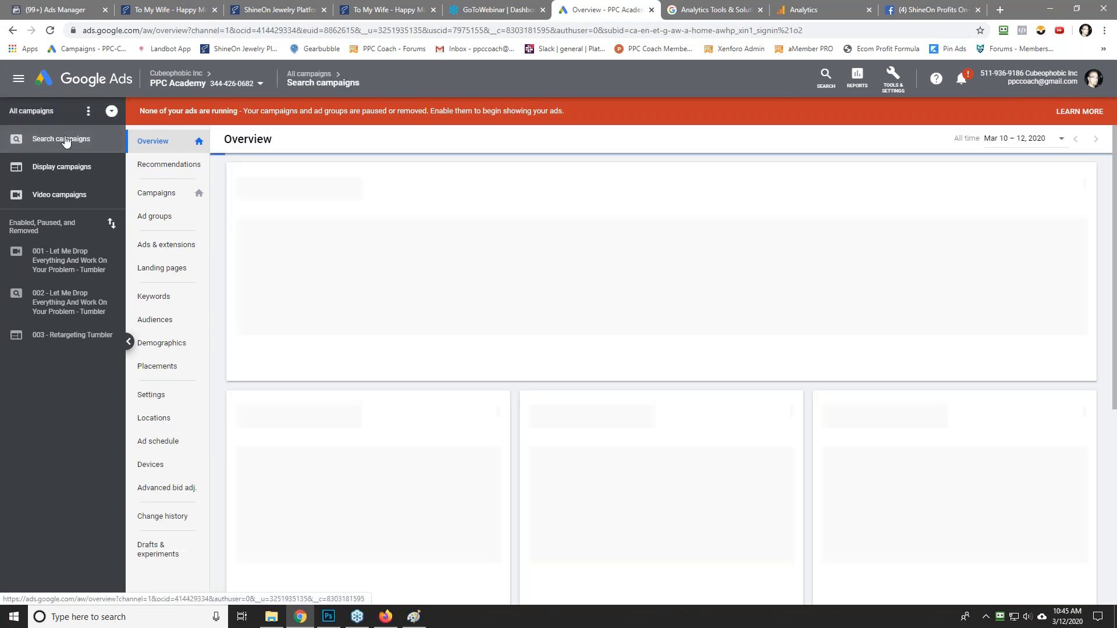
{"action": "left_click", "coordinate": [156, 194]}
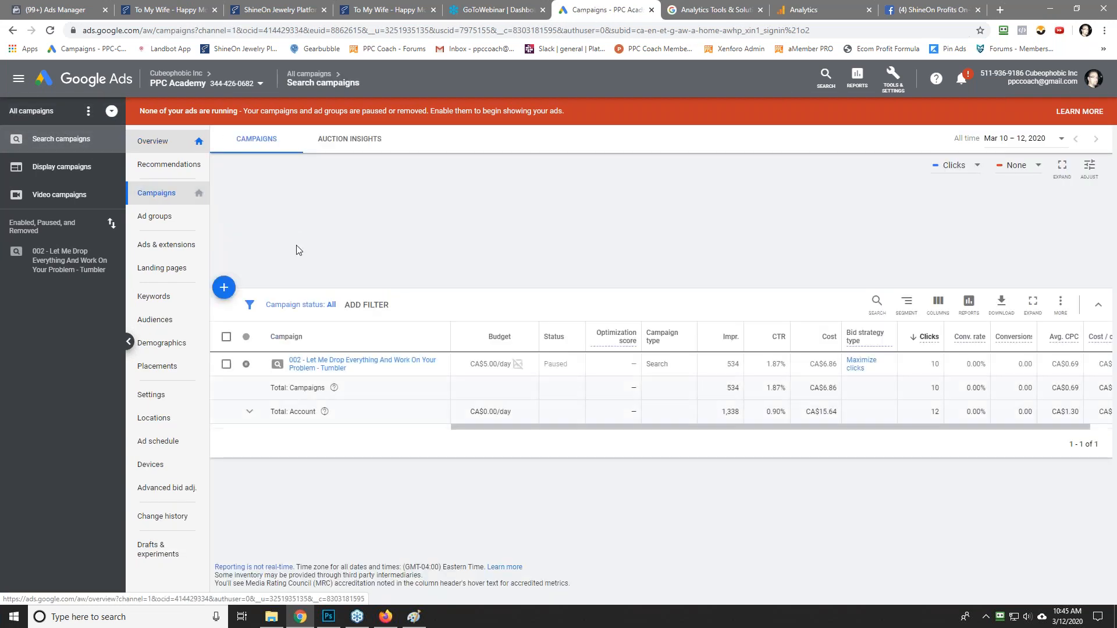
{"action": "left_click", "coordinate": [312, 329]}
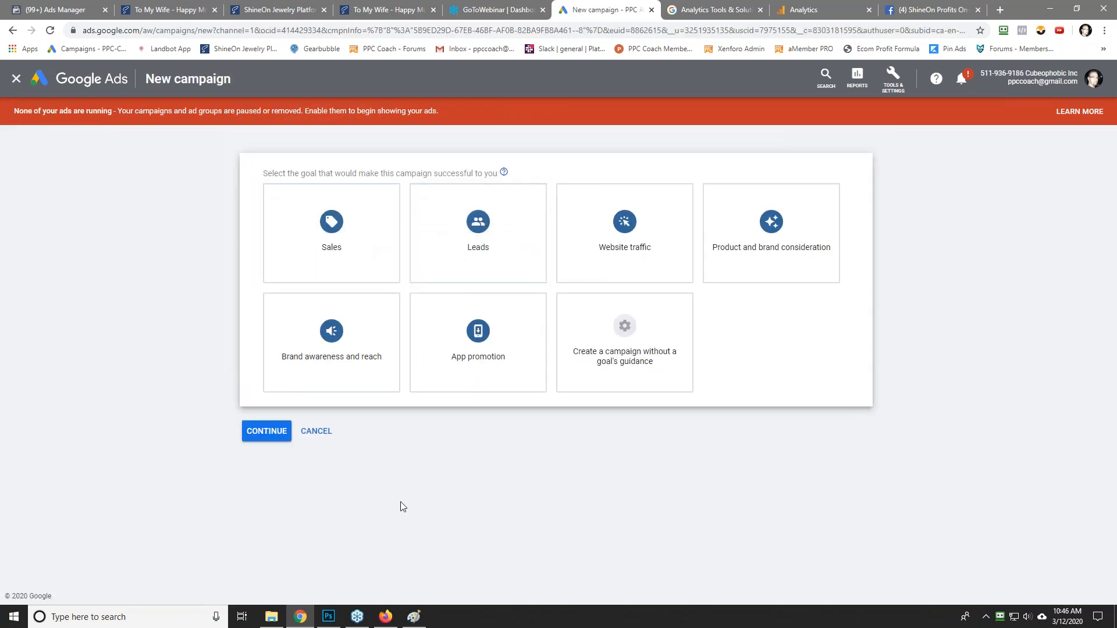
{"action": "left_click", "coordinate": [643, 342]}
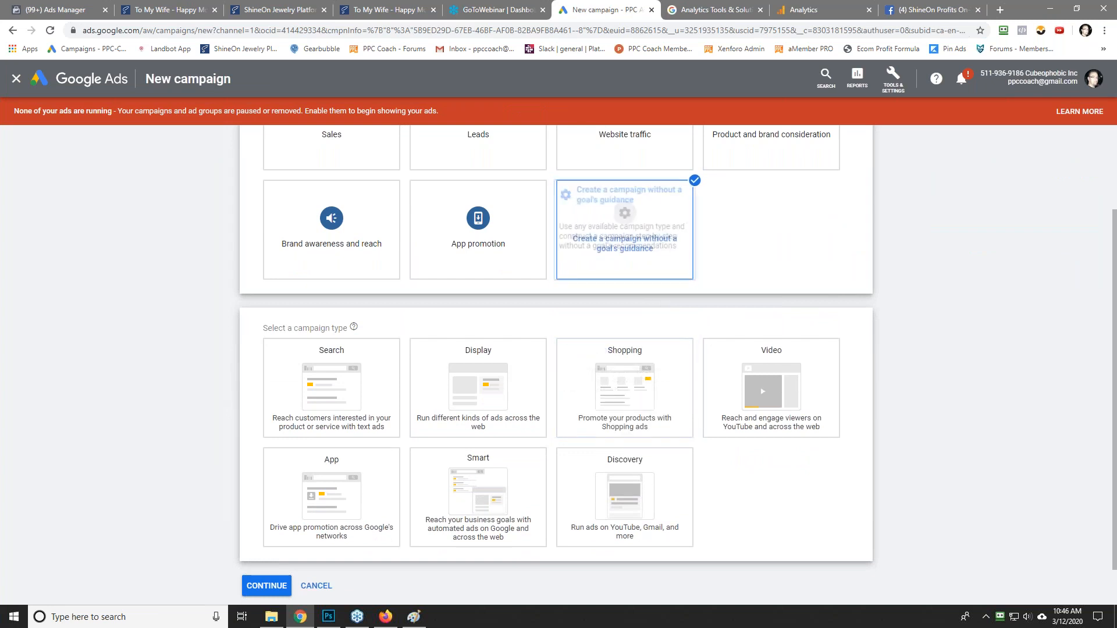
{"action": "left_click", "coordinate": [317, 391]}
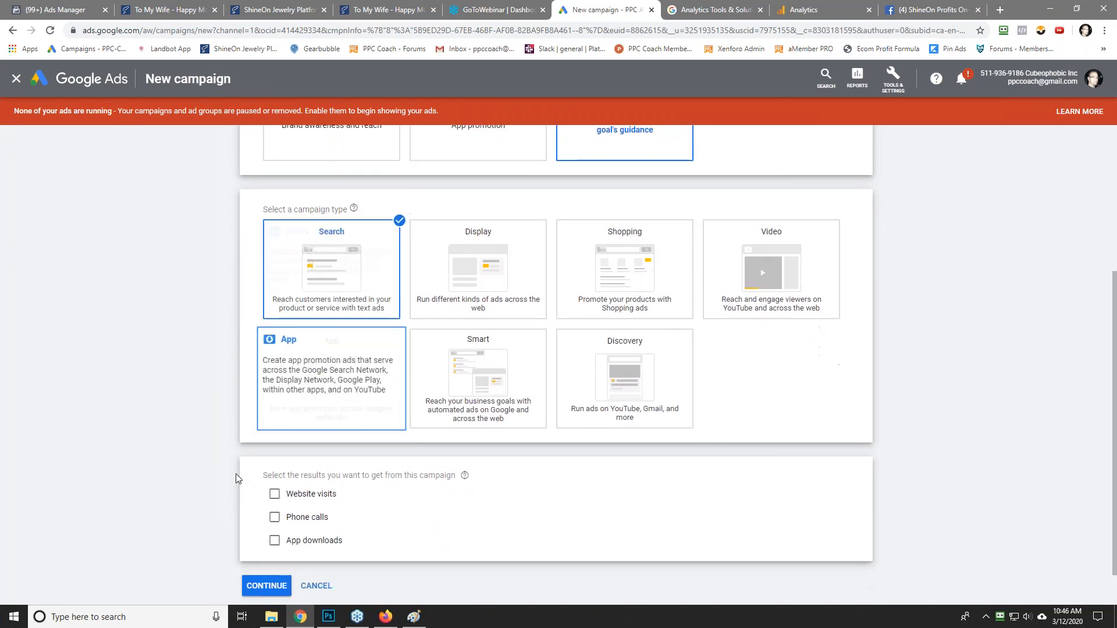
{"action": "left_click", "coordinate": [275, 494]}
Step: Copy the To My Wife Mother's Day product page's URL without its query parameters
{"action": "left_click", "coordinate": [181, 8]}
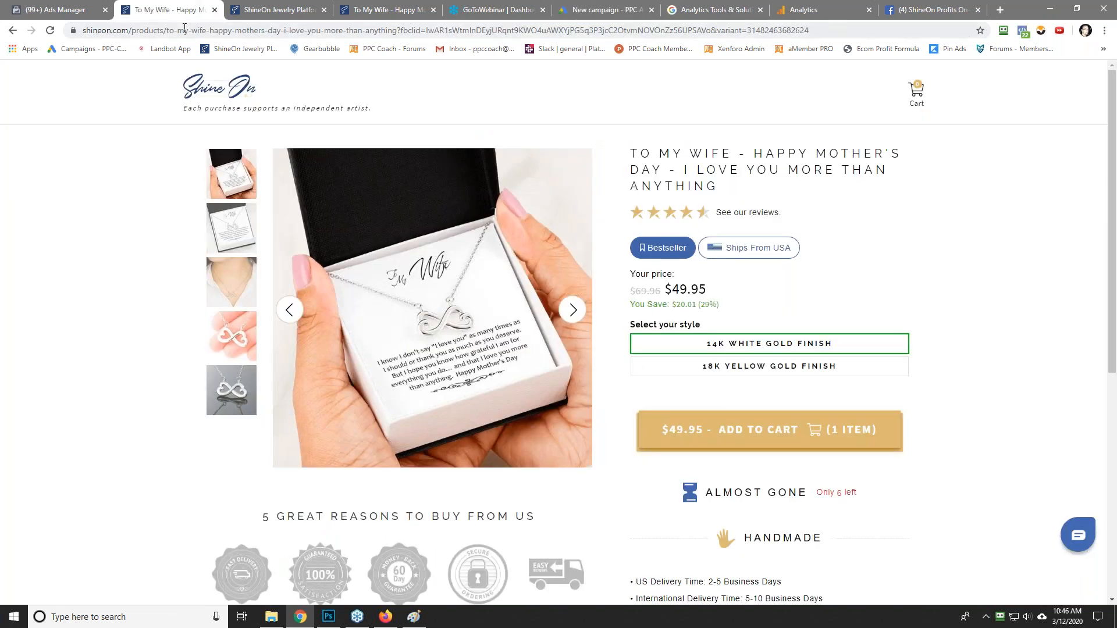
{"action": "left_click_drag", "start_coordinate": [397, 30], "coordinate": [84, 31]}
{"action": "right_click", "coordinate": [122, 32]}
{"action": "left_click", "coordinate": [155, 95]}
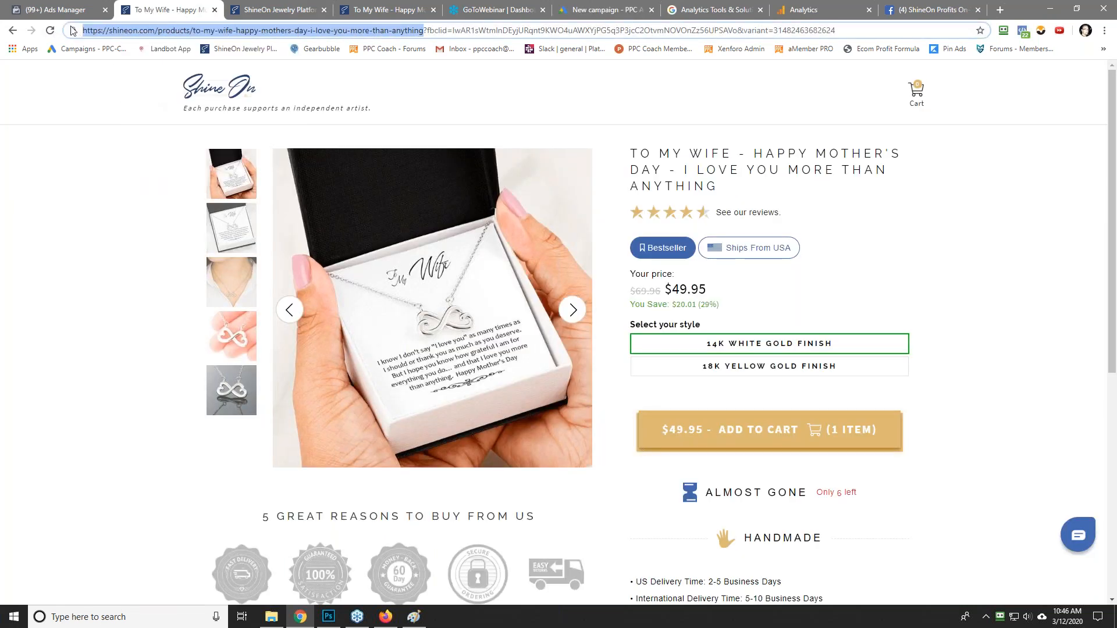
{"action": "left_click", "coordinate": [56, 9]}
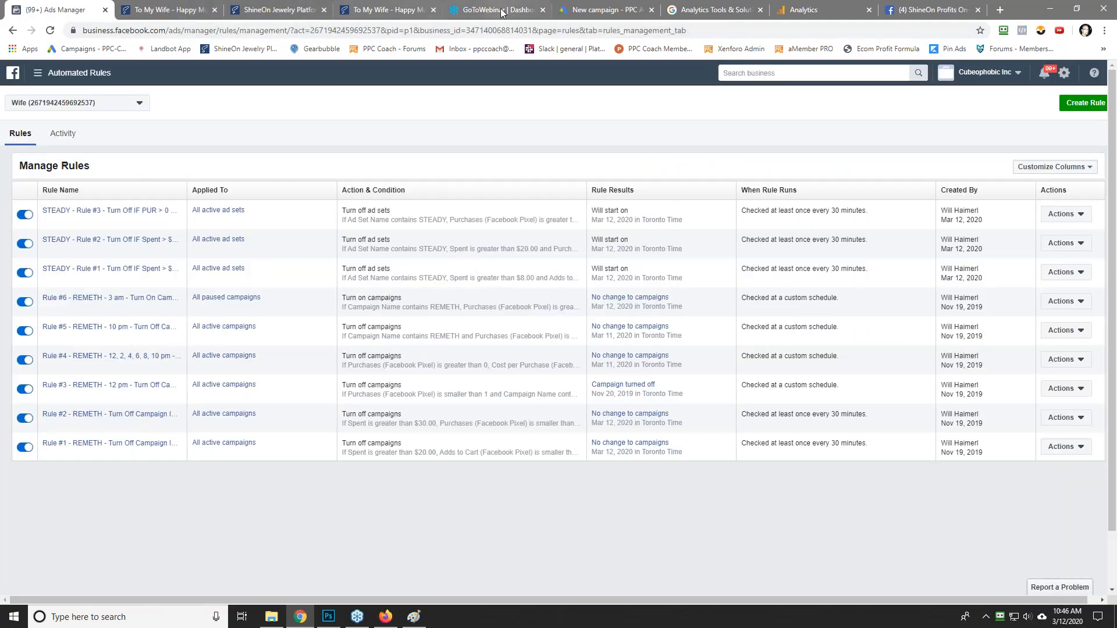
Step: Enter the copied product page URL as the business's website for Website visits and continue to the campaign settings
{"action": "left_click_drag", "start_coordinate": [599, 10], "coordinate": [159, 5]}
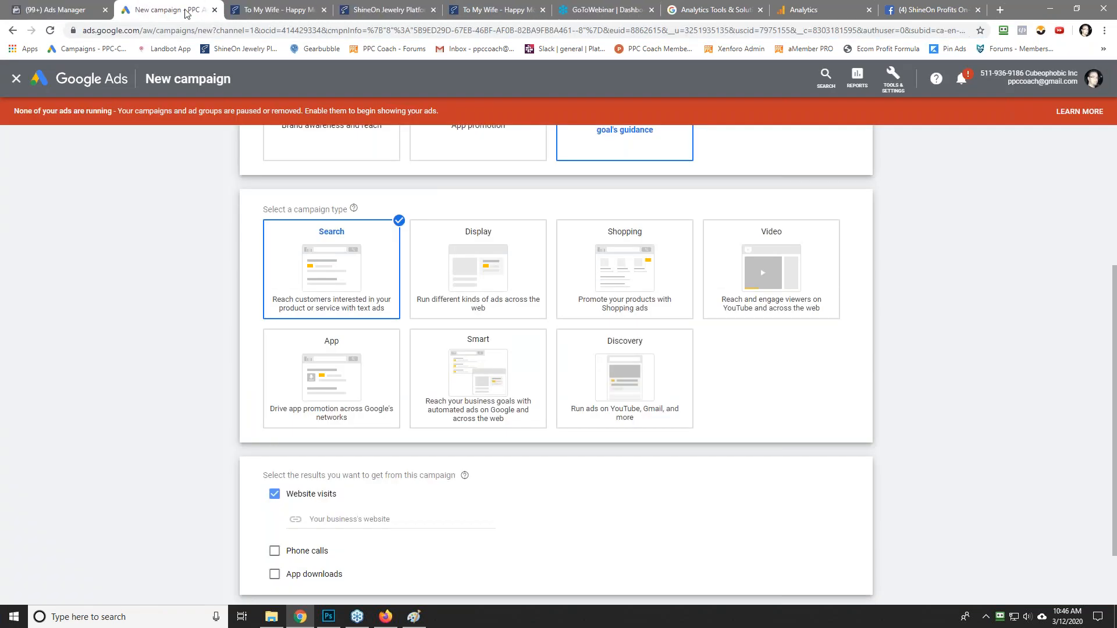
{"action": "left_click", "coordinate": [324, 523]}
{"action": "right_click", "coordinate": [327, 521]}
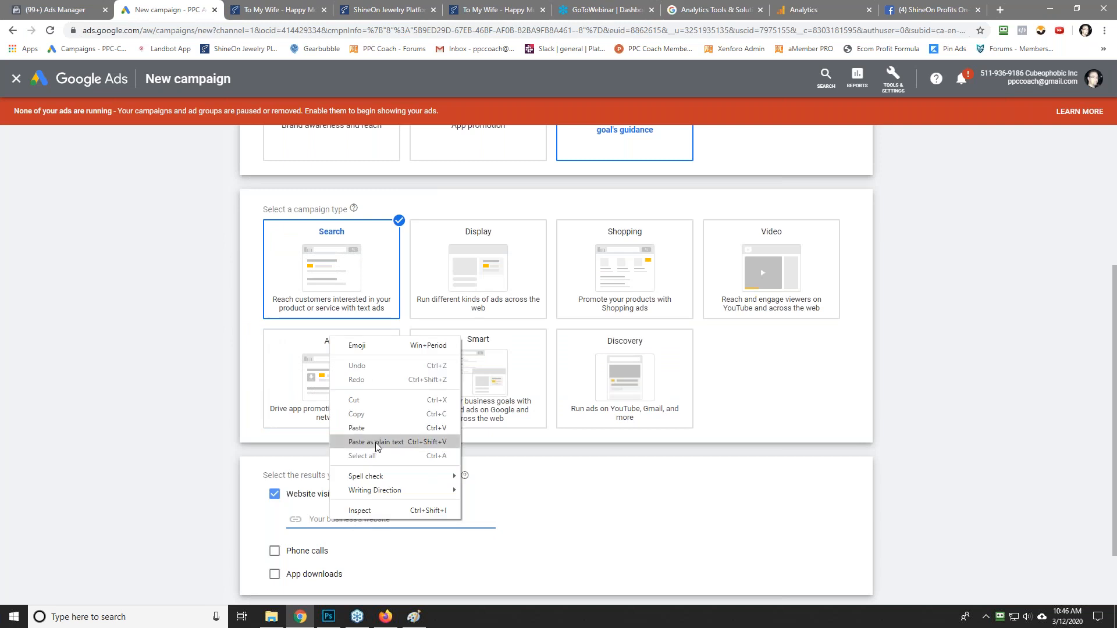
{"action": "left_click", "coordinate": [378, 427]}
{"action": "left_click", "coordinate": [158, 499]}
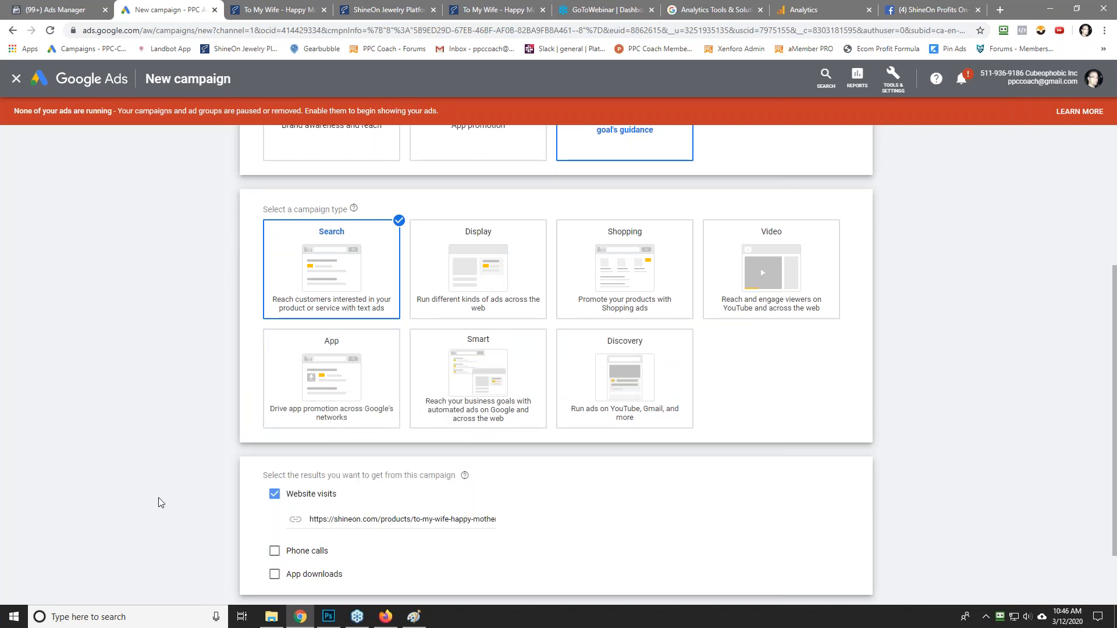
{"action": "scroll", "coordinate": [159, 499], "scroll_direction": "down", "scroll_amount": 2}
{"action": "left_click", "coordinate": [279, 544]}
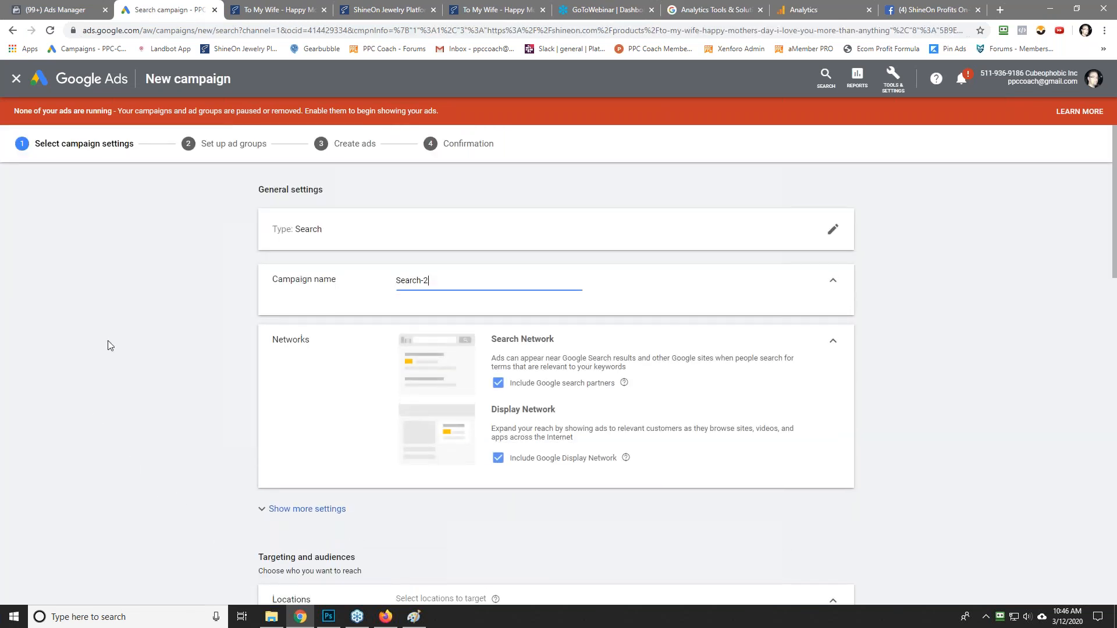
Step: Name the campaign "001 - [sh] - To My Wife - Happy Mother's Day - I Love You More Than Anything"
{"action": "left_click_drag", "start_coordinate": [455, 285], "coordinate": [274, 278]}
{"action": "type", "text": "001 -"}
{"action": "left_click", "coordinate": [298, 10]}
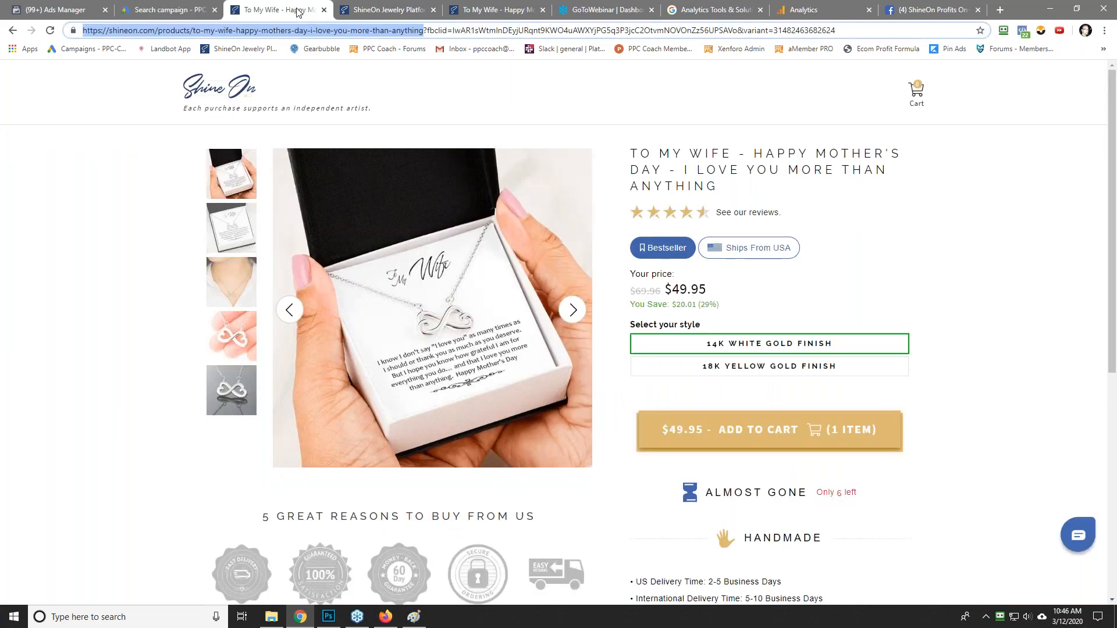
{"action": "left_click", "coordinate": [185, 10]}
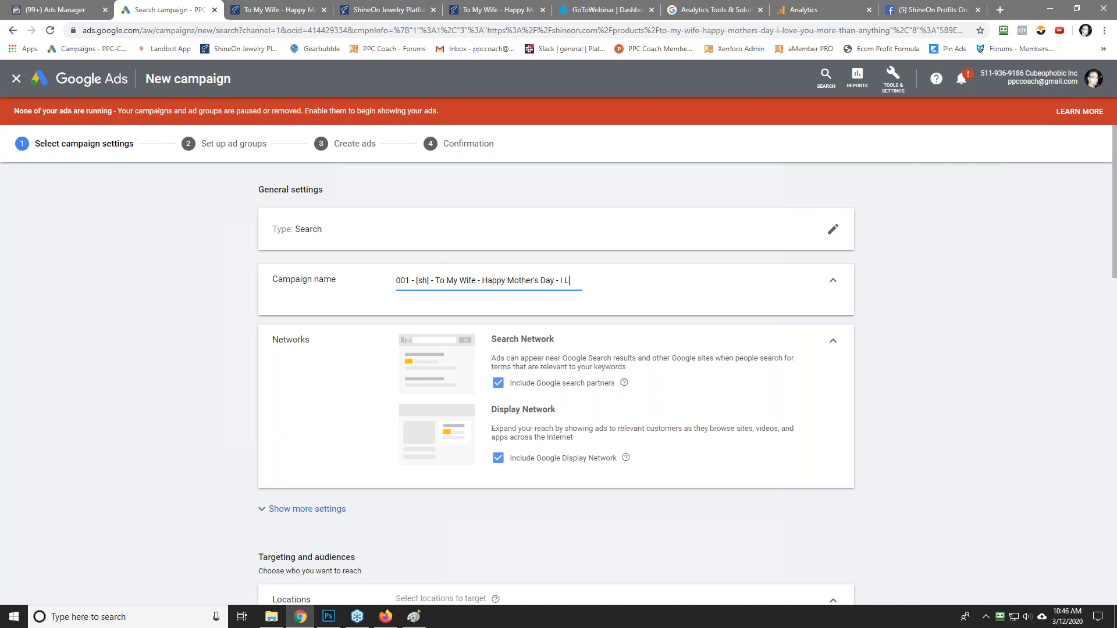
{"action": "type", "text": "ve You"}
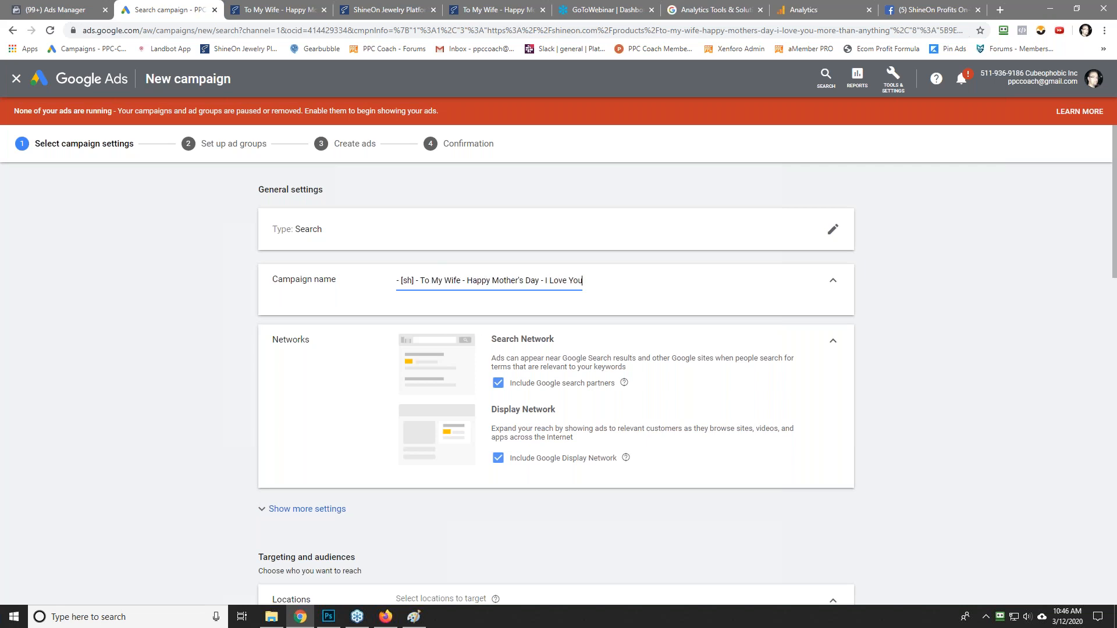
{"action": "type", "text": " Moere Than An"}
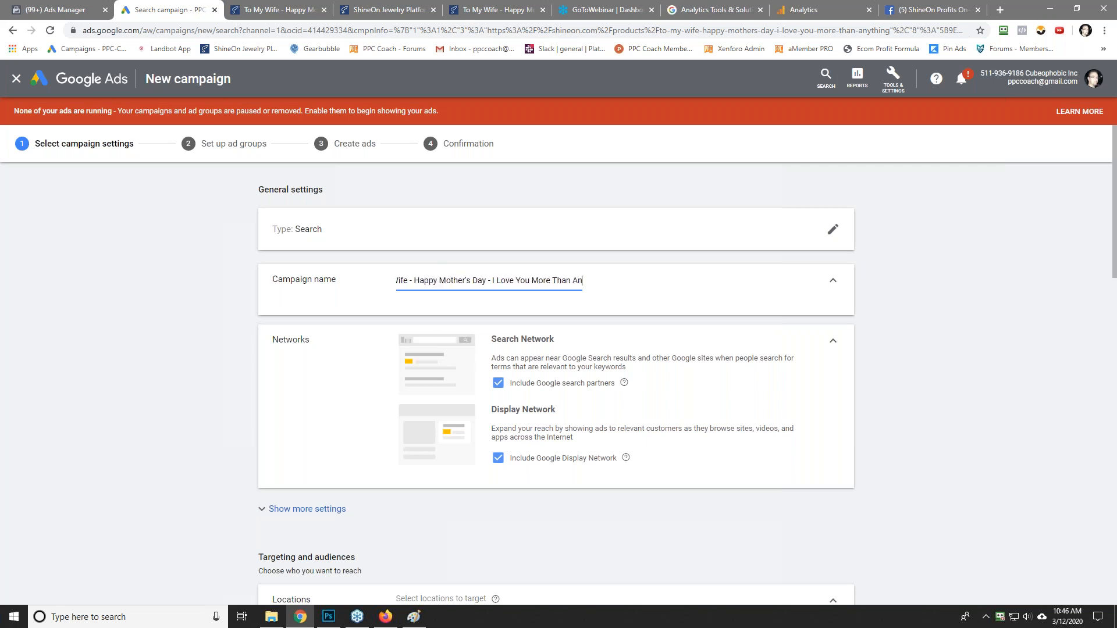
{"action": "type", "text": "ything"}
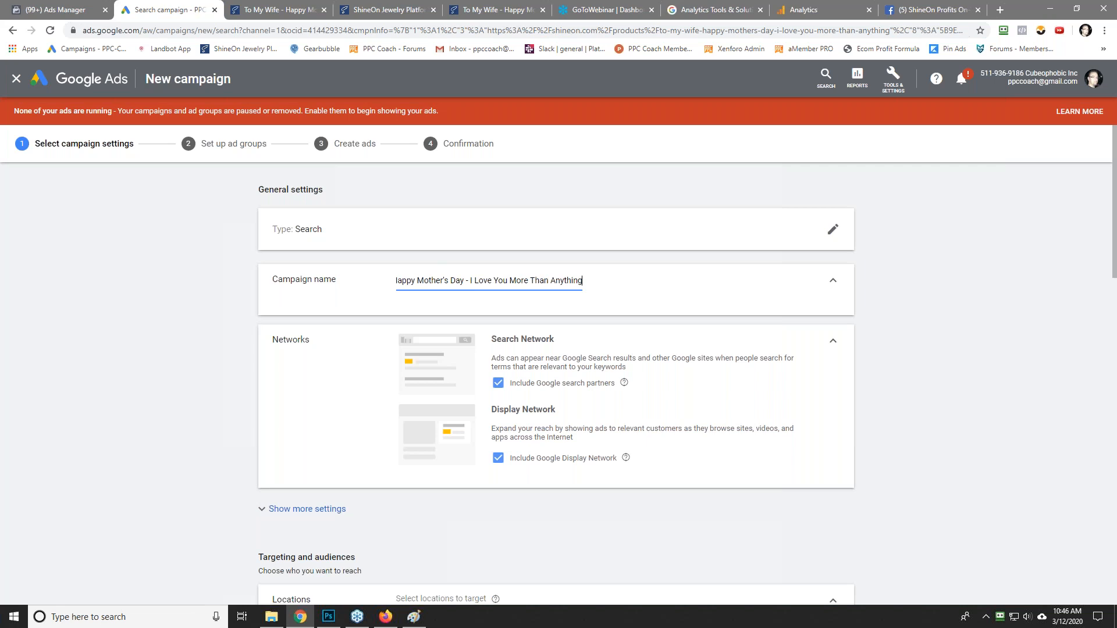
Step: Exclude the Google Display Network and Google search partners, and check the campaign URL options among the additional settings
{"action": "left_click", "coordinate": [512, 462]}
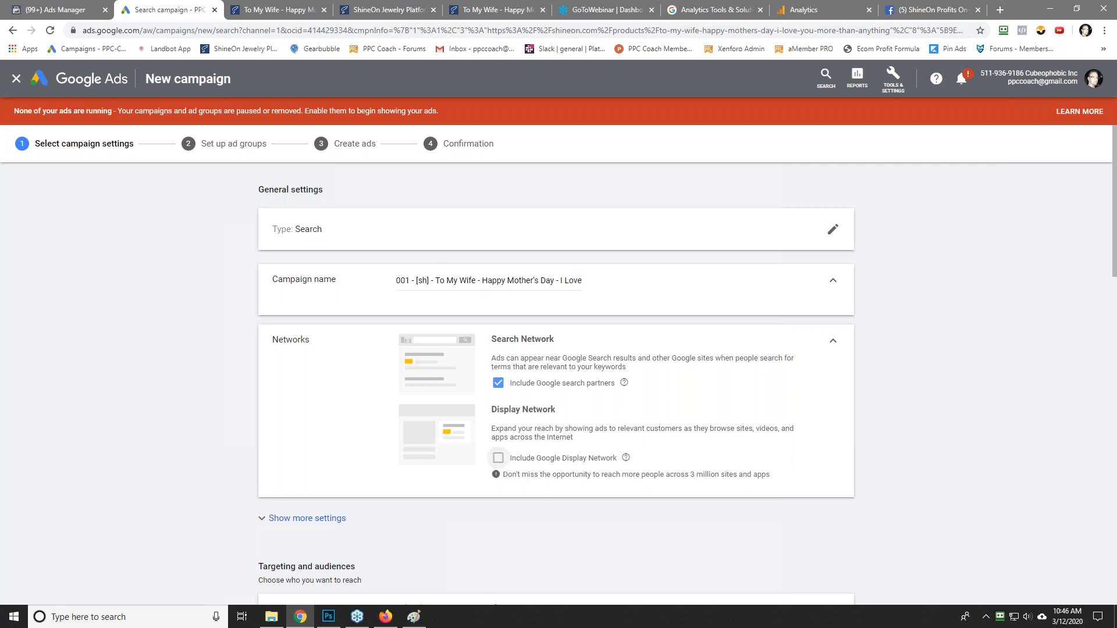
{"action": "left_click", "coordinate": [499, 383]}
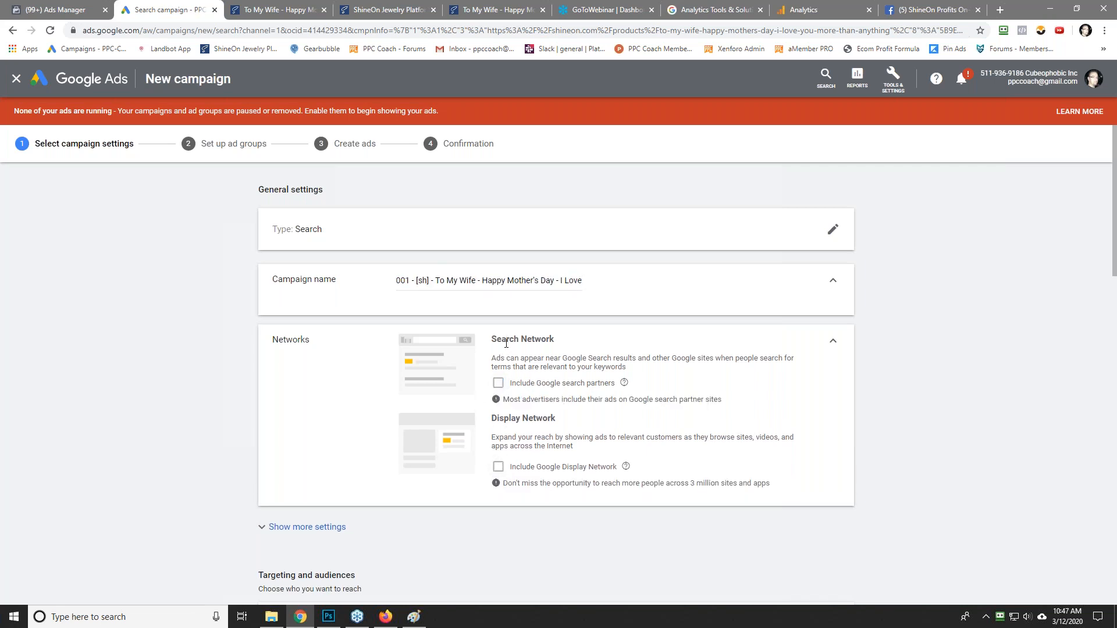
{"action": "scroll", "coordinate": [170, 407], "scroll_direction": "down", "scroll_amount": 2}
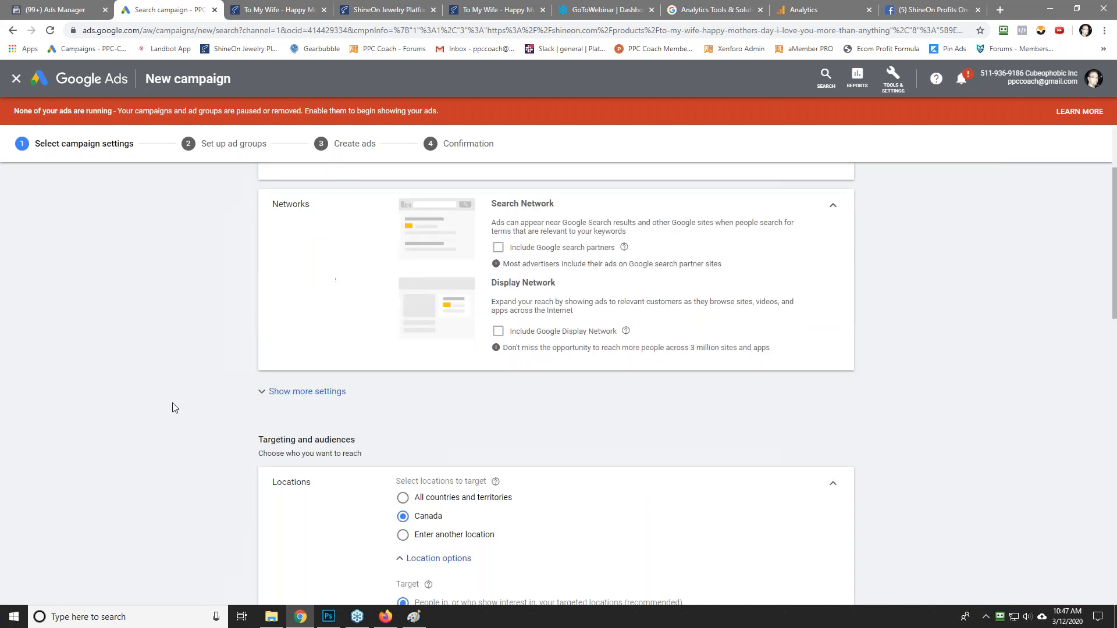
{"action": "left_click", "coordinate": [306, 392]}
{"action": "scroll", "coordinate": [198, 379], "scroll_direction": "down", "scroll_amount": 2}
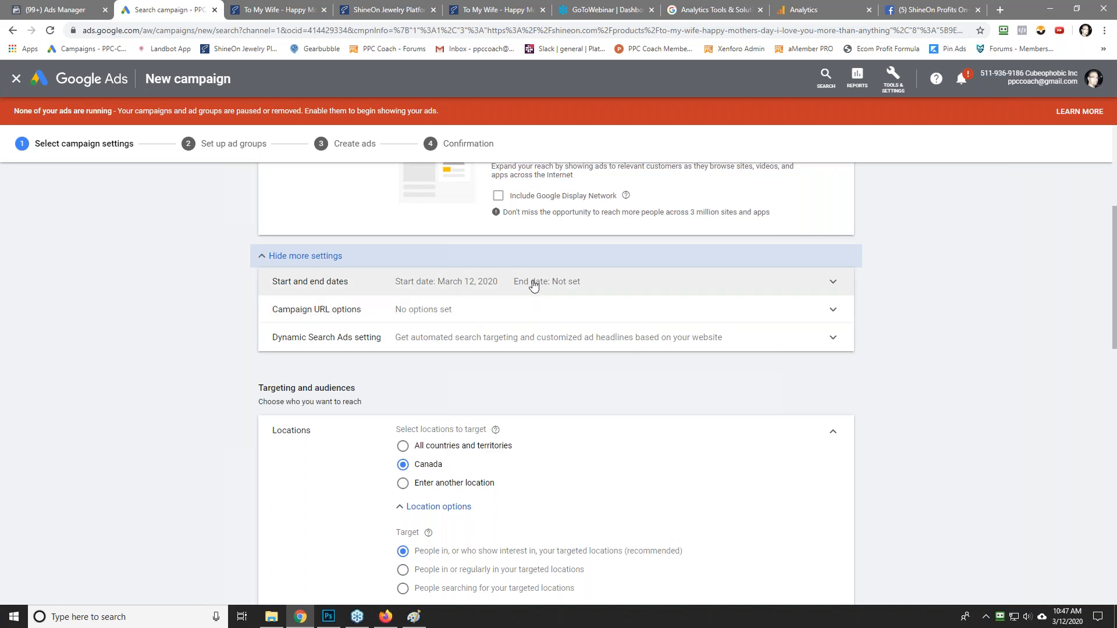
{"action": "left_click", "coordinate": [405, 318]}
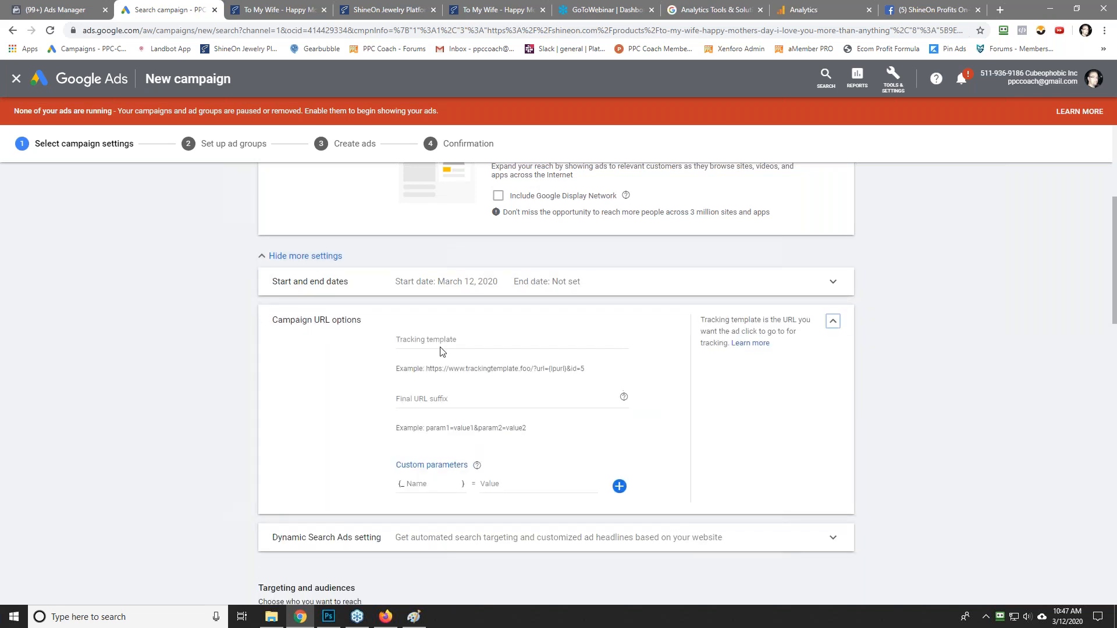
{"action": "left_click", "coordinate": [831, 321]}
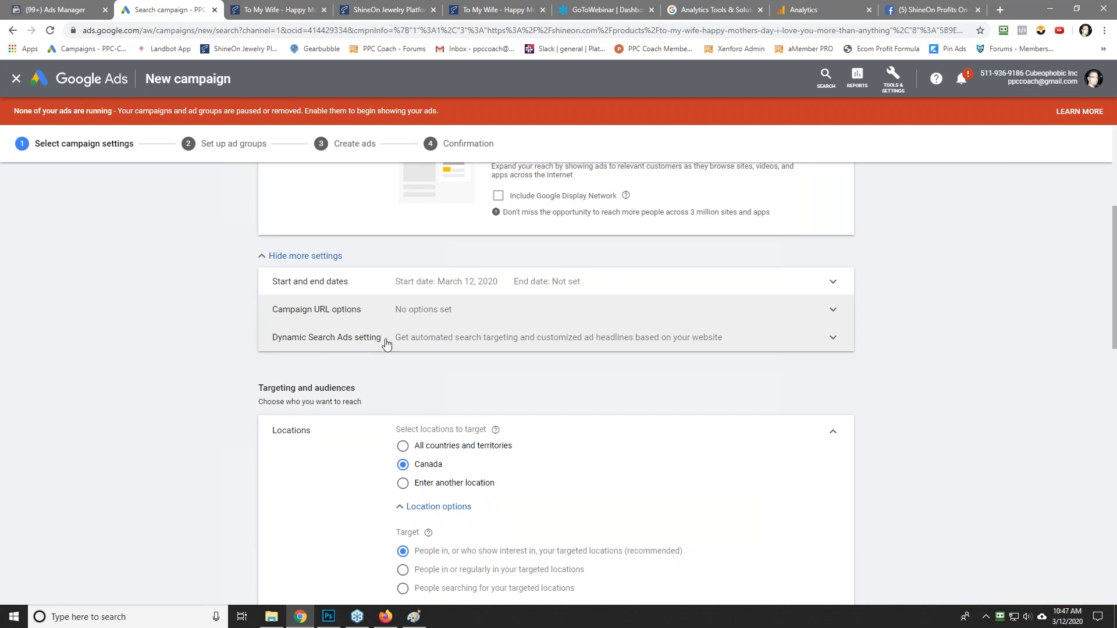
Step: Switch the location targeting to custom locations and target Canada, the United States and the United Kingdom
{"action": "scroll", "coordinate": [210, 354], "scroll_direction": "down", "scroll_amount": 5}
{"action": "scroll", "coordinate": [216, 327], "scroll_direction": "up", "scroll_amount": 3}
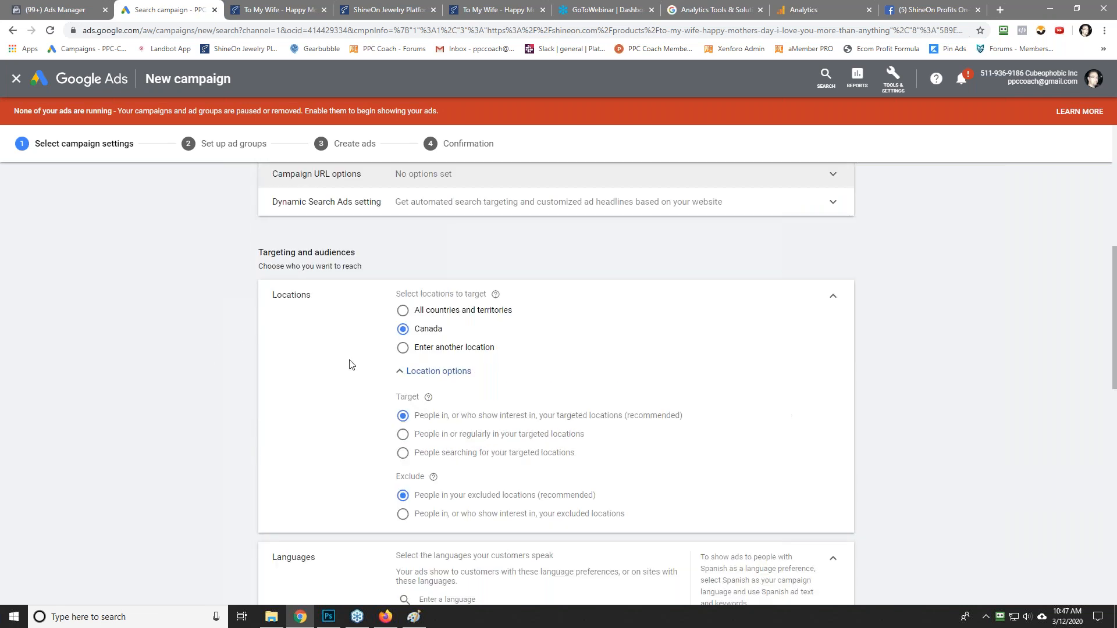
{"action": "left_click", "coordinate": [420, 375]}
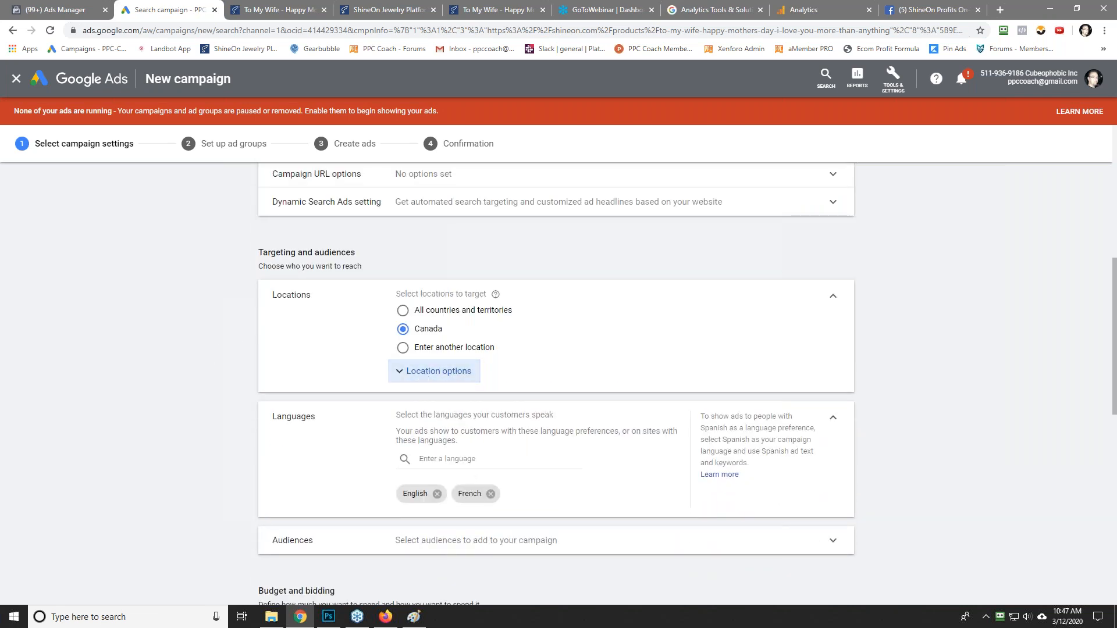
{"action": "left_click", "coordinate": [435, 349]}
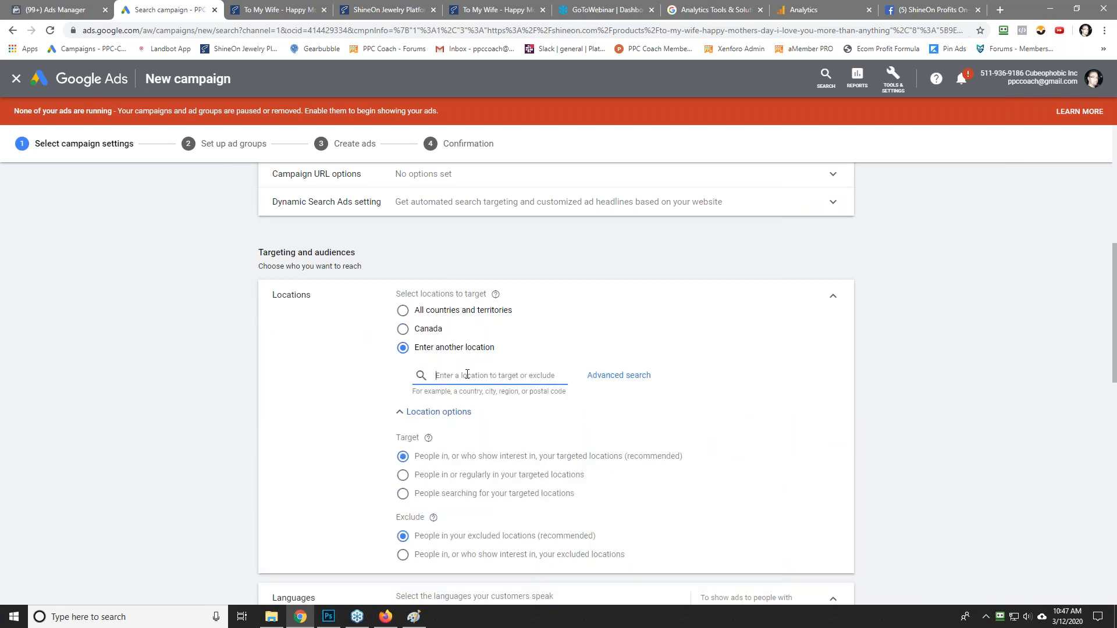
{"action": "type", "text": "canada"}
{"action": "key", "text": "Return"}
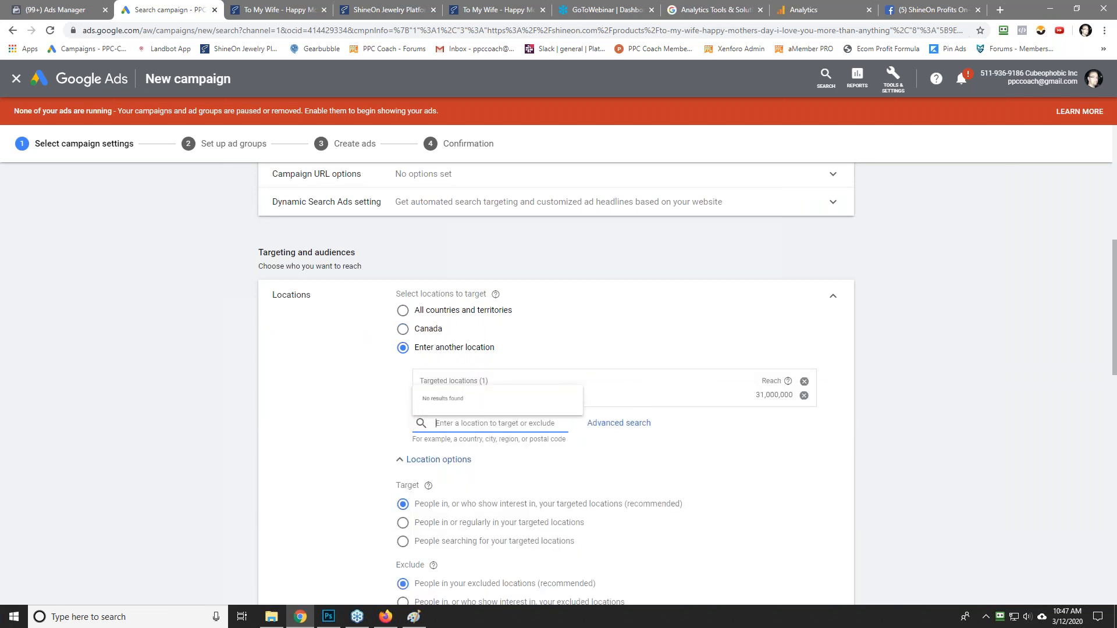
{"action": "type", "text": "uniteds"}
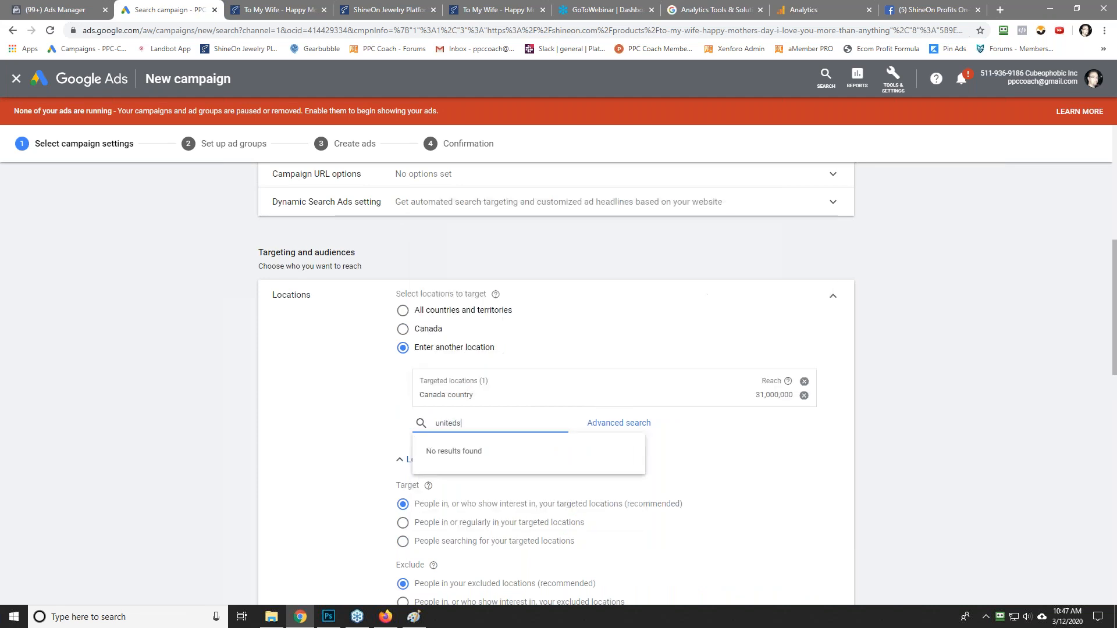
{"action": "key", "text": "BackSpace"}
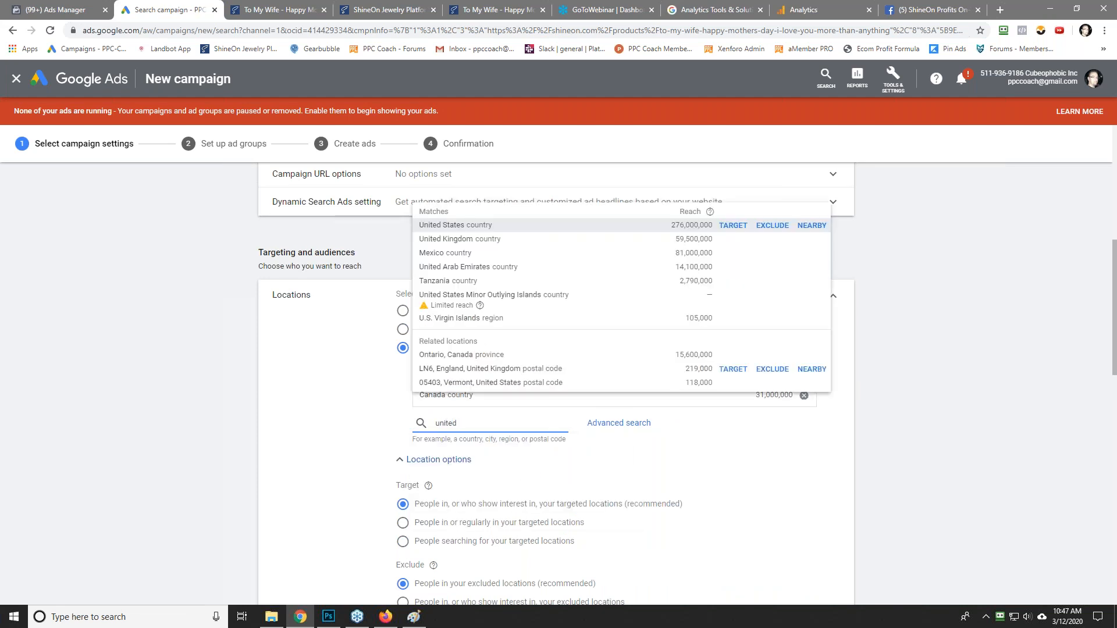
{"action": "key", "text": "Return"}
{"action": "type", "text": "united king"}
{"action": "key", "text": "Return"}
Step: Add Australia, Ireland and New Zealand to the campaign's targeted locations
{"action": "type", "text": "a"}
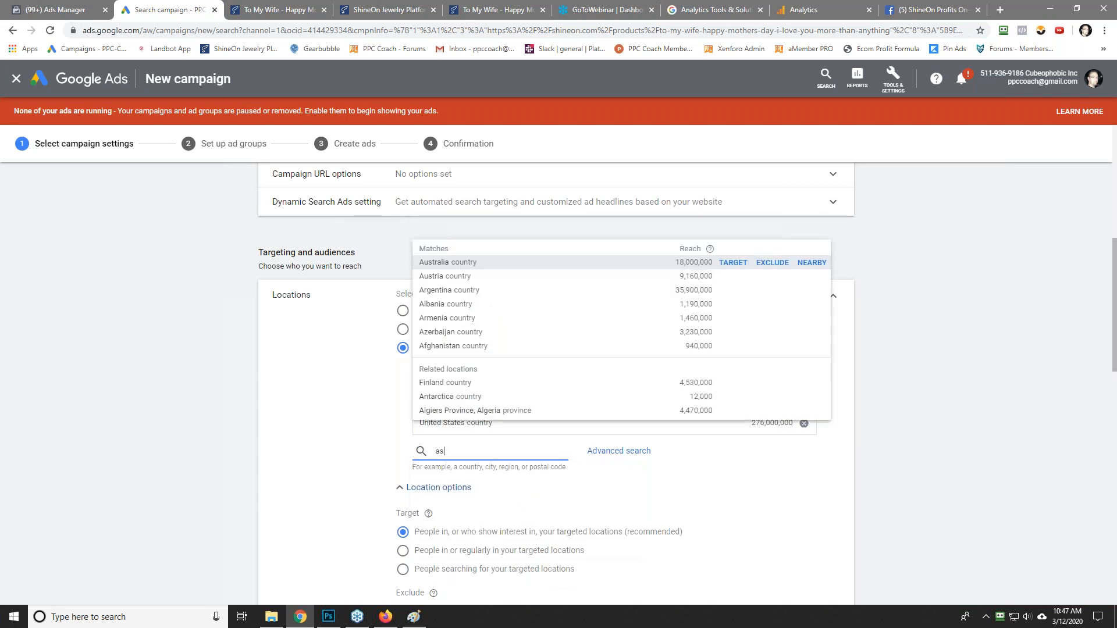
{"action": "type", "text": "ustralia"}
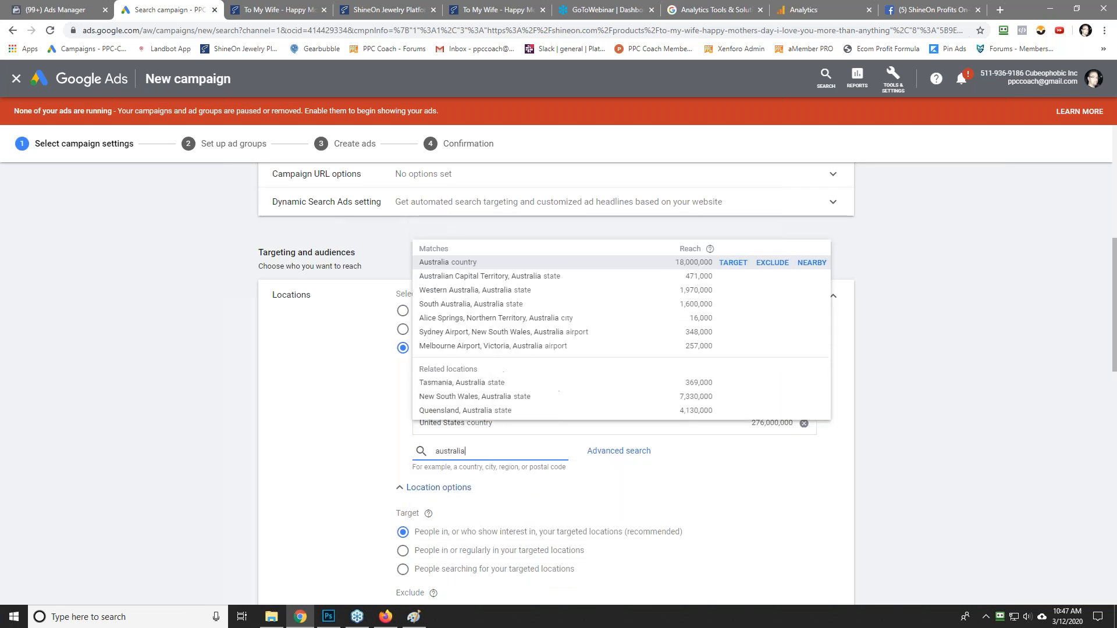
{"action": "key", "text": "Return"}
{"action": "type", "text": "ireland"}
{"action": "key", "text": "Return"}
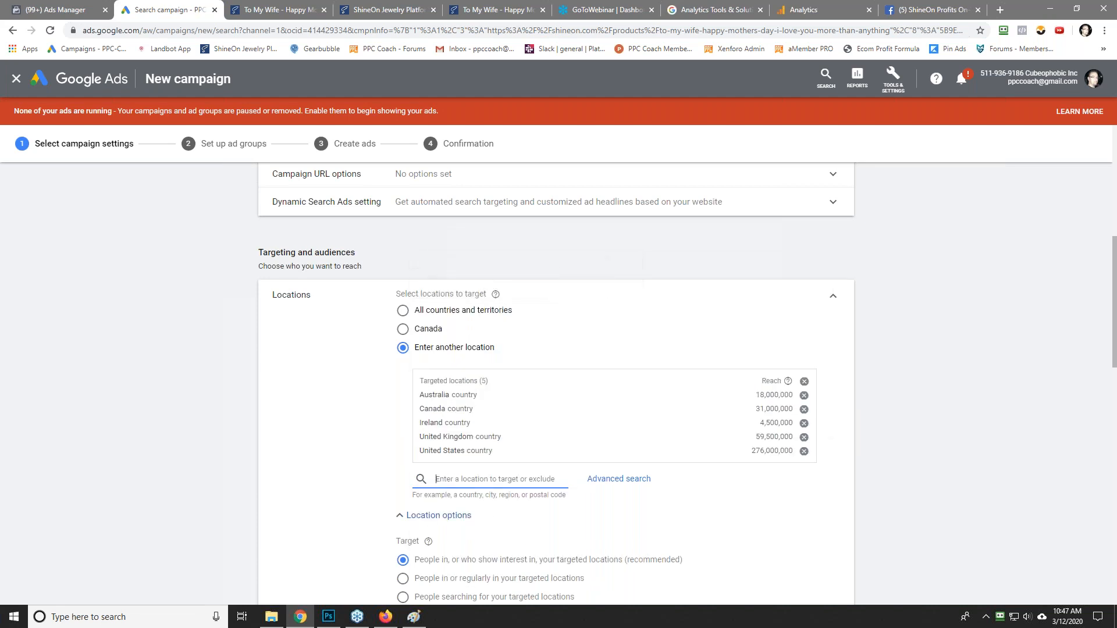
{"action": "type", "text": "new zealand"}
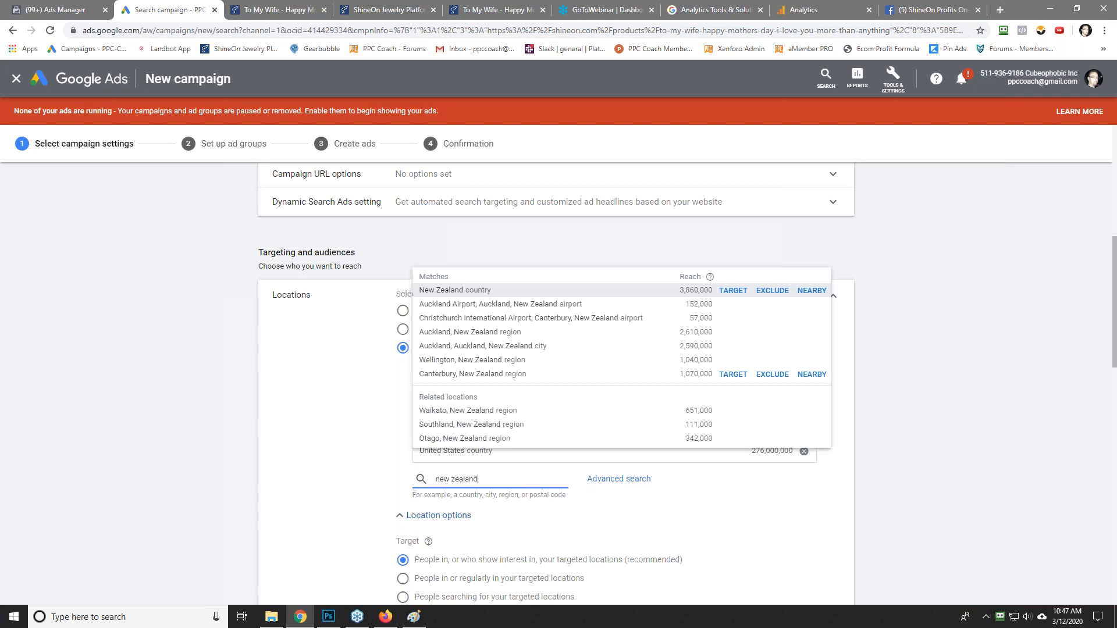
{"action": "key", "text": "Return"}
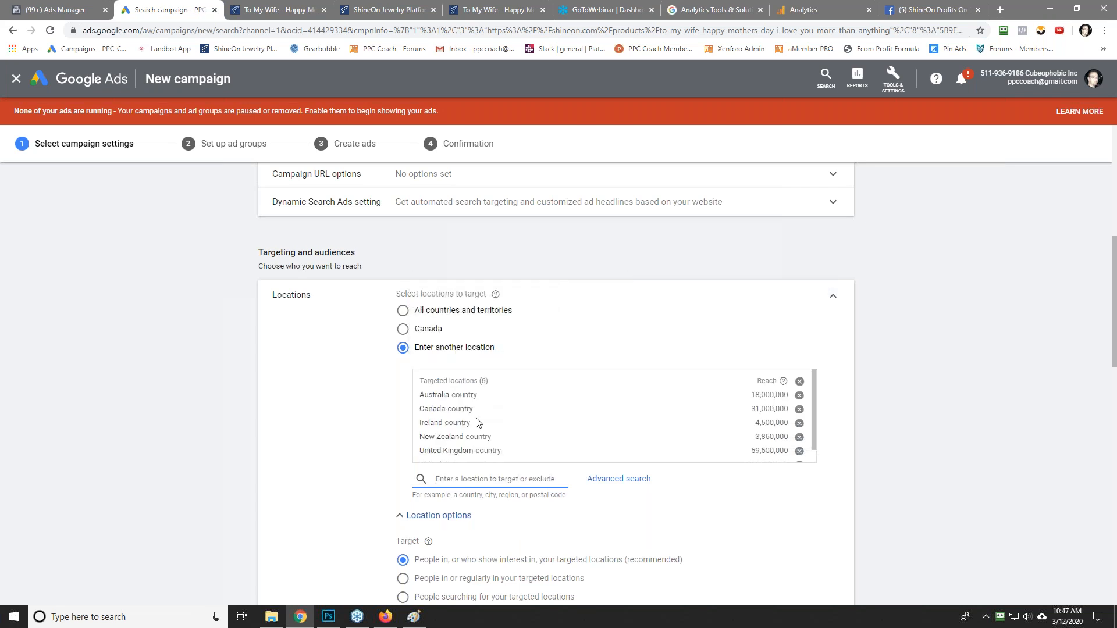
{"action": "scroll", "coordinate": [812, 437], "scroll_direction": "down", "scroll_amount": 1}
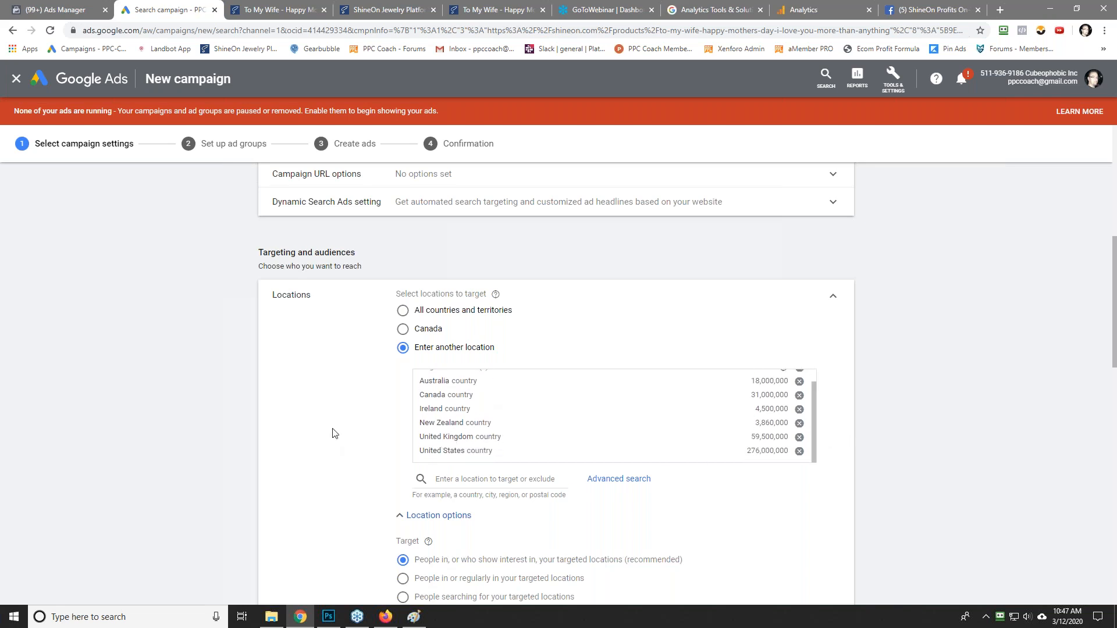
Step: Limit targeting to people in or regularly in the targeted locations, and remove French from the campaign languages
{"action": "scroll", "coordinate": [334, 434], "scroll_direction": "down", "scroll_amount": 2}
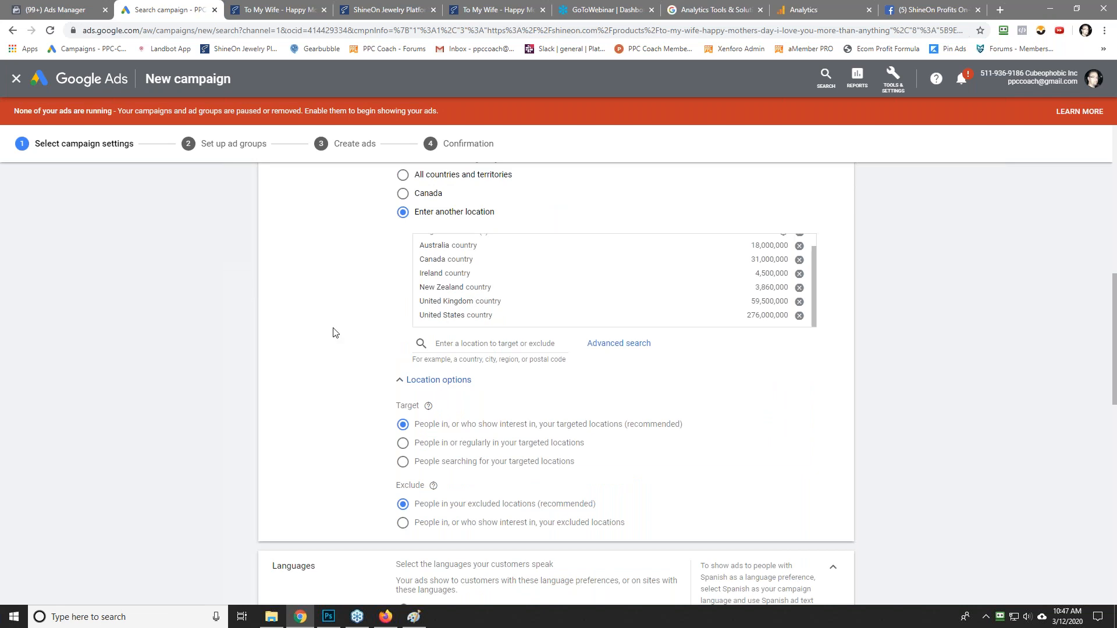
{"action": "scroll", "coordinate": [334, 333], "scroll_direction": "down", "scroll_amount": 2}
{"action": "left_click", "coordinate": [439, 310]}
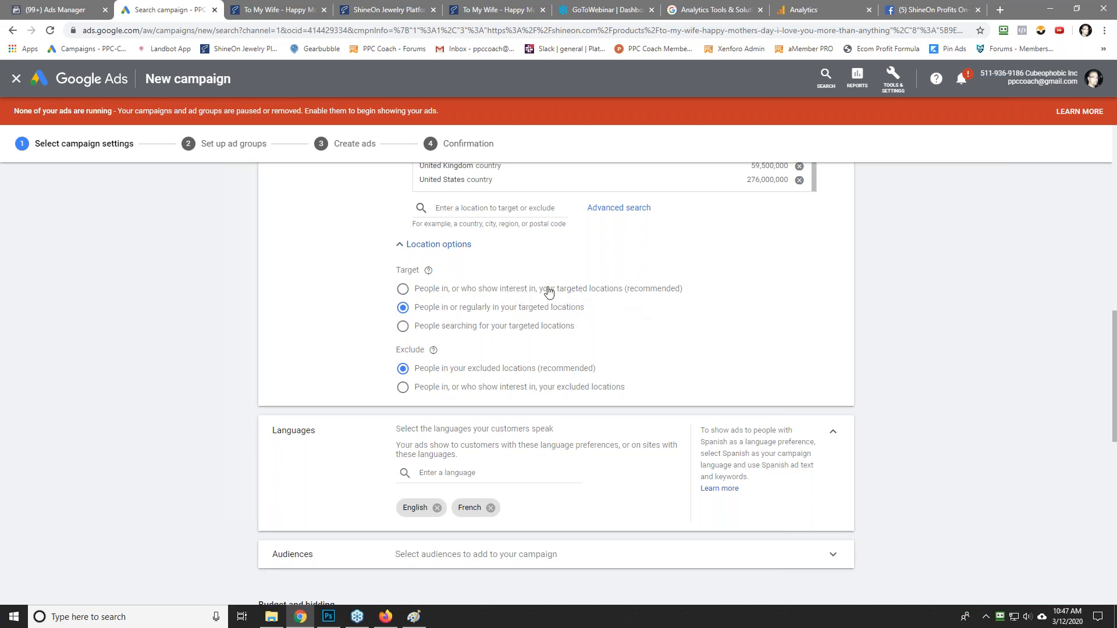
{"action": "scroll", "coordinate": [356, 373], "scroll_direction": "down", "scroll_amount": 2}
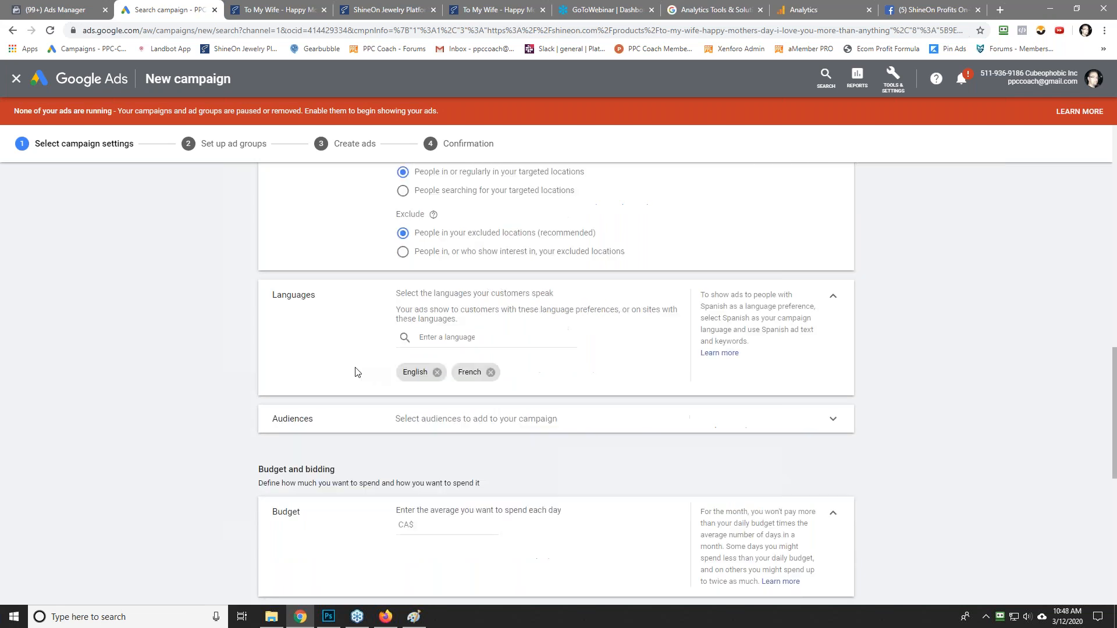
{"action": "left_click", "coordinate": [491, 373]}
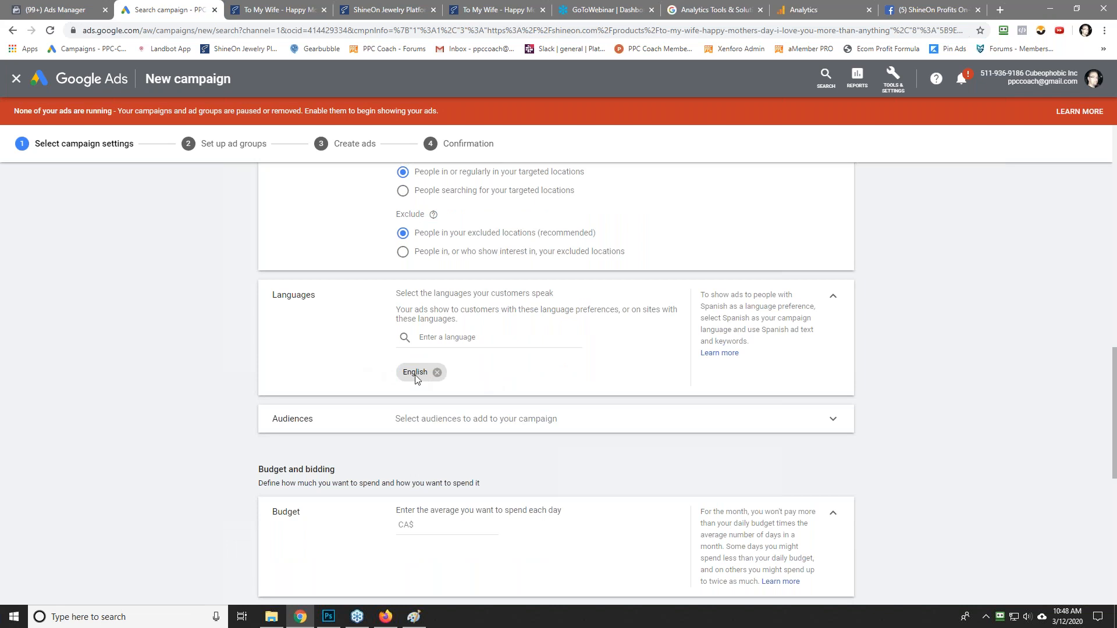
Step: Look through the audience options for the campaign and close them without selecting any audience
{"action": "scroll", "coordinate": [302, 372], "scroll_direction": "down", "scroll_amount": 2}
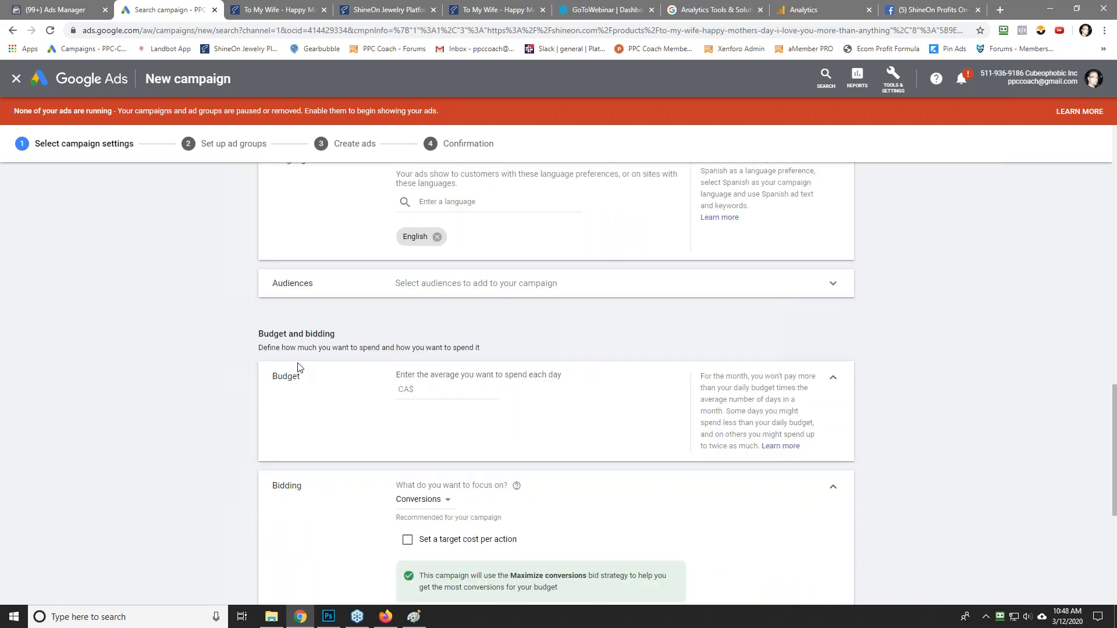
{"action": "left_click", "coordinate": [449, 282]}
{"action": "scroll", "coordinate": [195, 389], "scroll_direction": "down", "scroll_amount": 2}
{"action": "scroll", "coordinate": [195, 389], "scroll_direction": "up", "scroll_amount": 2}
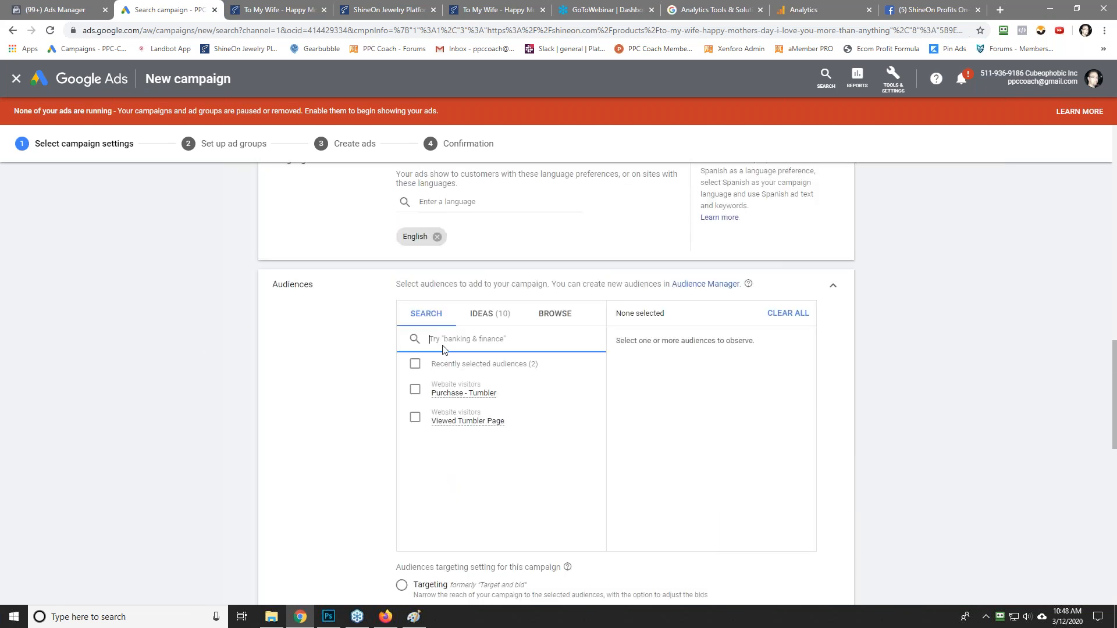
{"action": "left_click", "coordinate": [831, 287]}
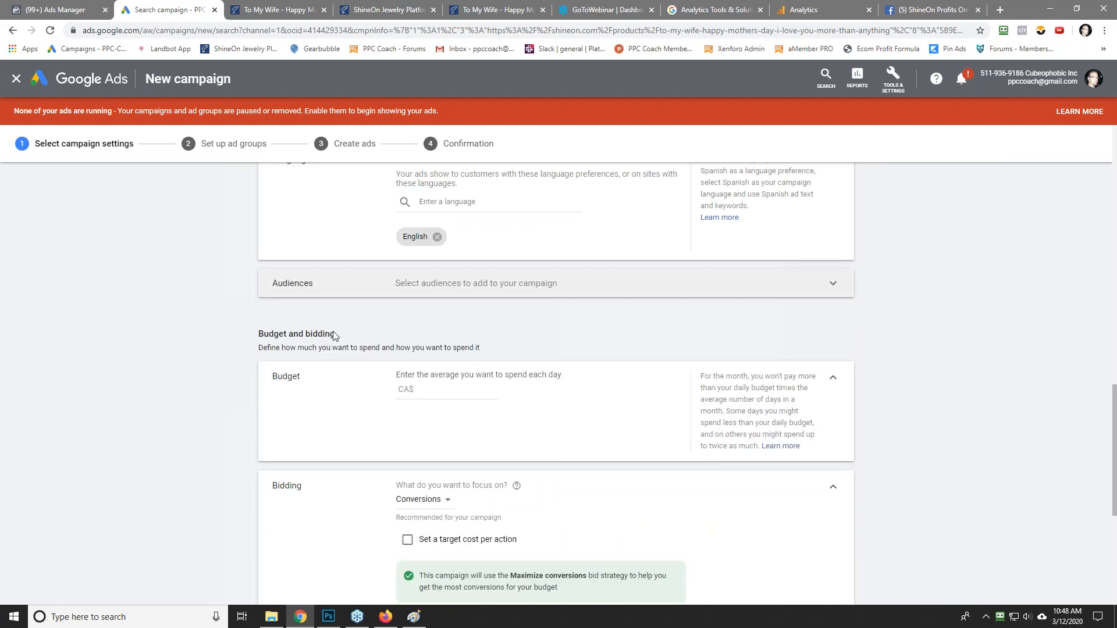
Step: Set the campaign's average daily budget to CA$50
{"action": "left_click", "coordinate": [440, 390]}
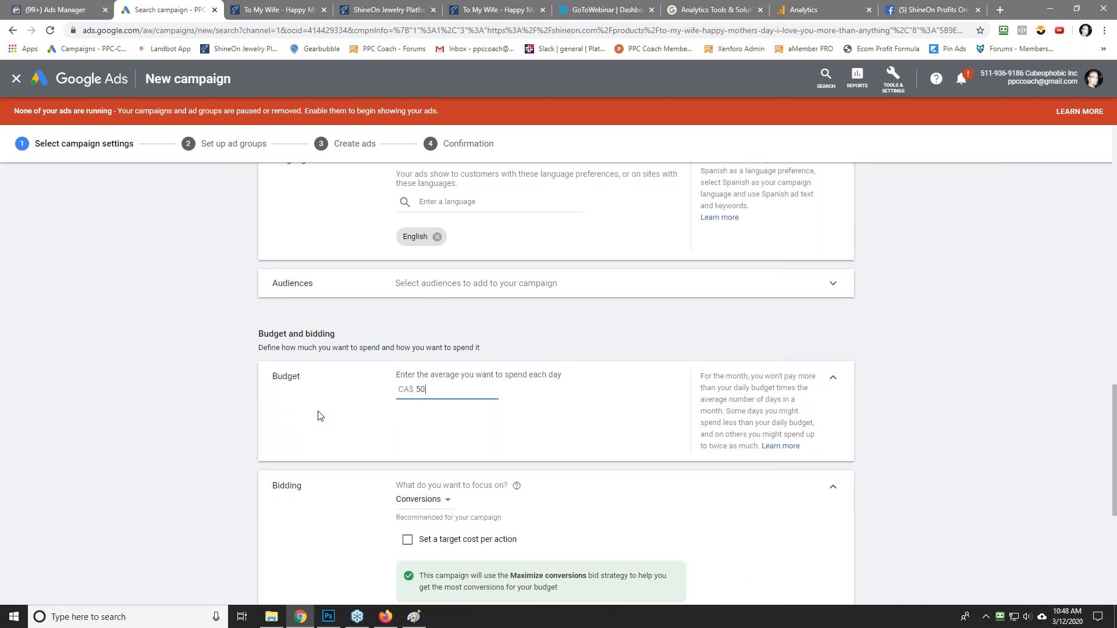
Step: Look through the options for what the campaign's bidding should focus on, leaving the current choice in place
{"action": "left_click", "coordinate": [319, 415]}
{"action": "scroll", "coordinate": [212, 399], "scroll_direction": "down", "scroll_amount": 2}
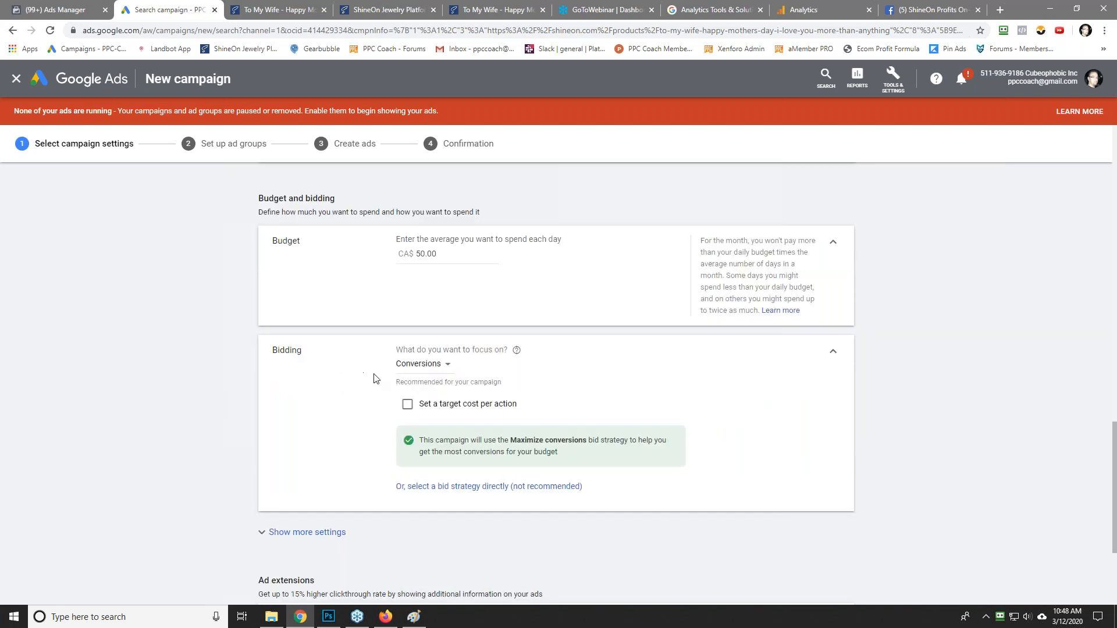
{"action": "scroll", "coordinate": [335, 408], "scroll_direction": "down", "scroll_amount": 2}
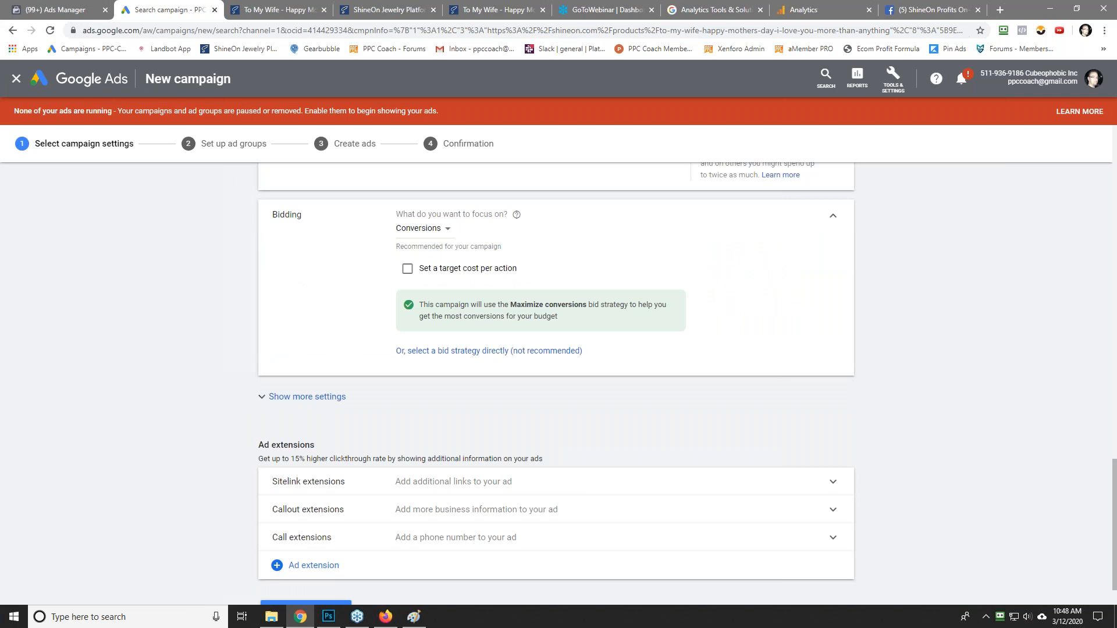
{"action": "left_click", "coordinate": [438, 234]}
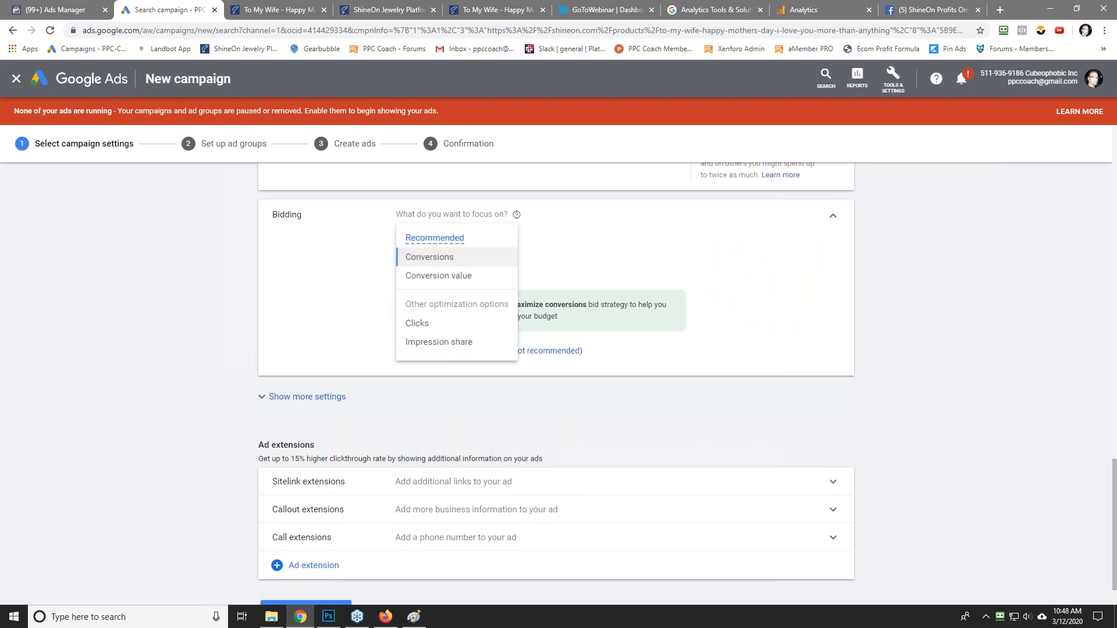
{"action": "left_click", "coordinate": [345, 294]}
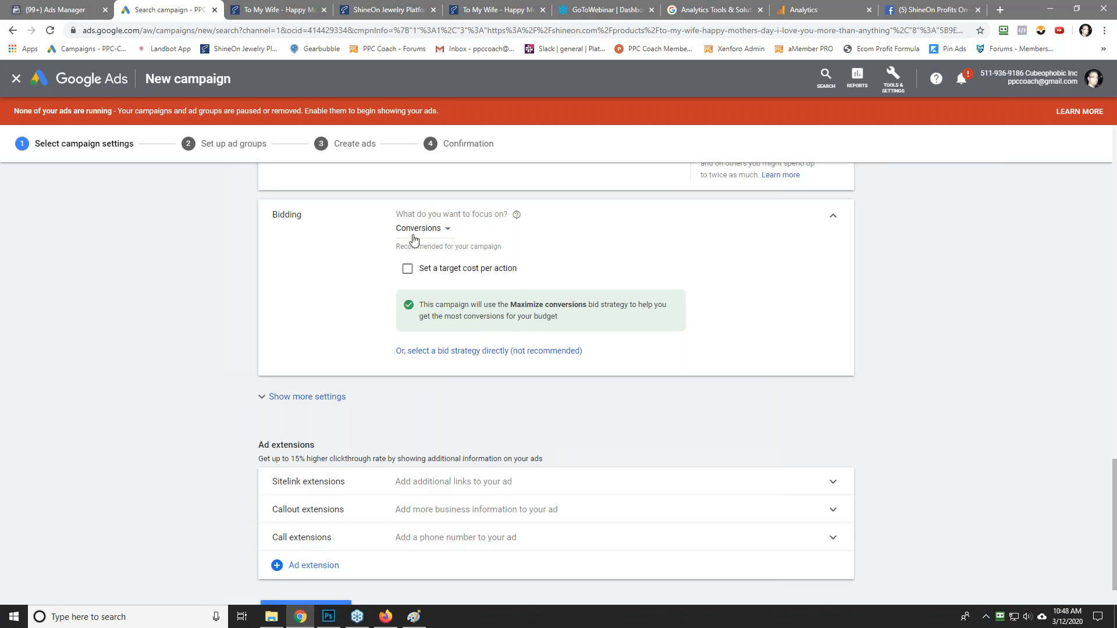
Step: Try the Manual CPC bid strategy with Enhanced CPC turned off, and return to the previous bidding options
{"action": "left_click", "coordinate": [489, 351]}
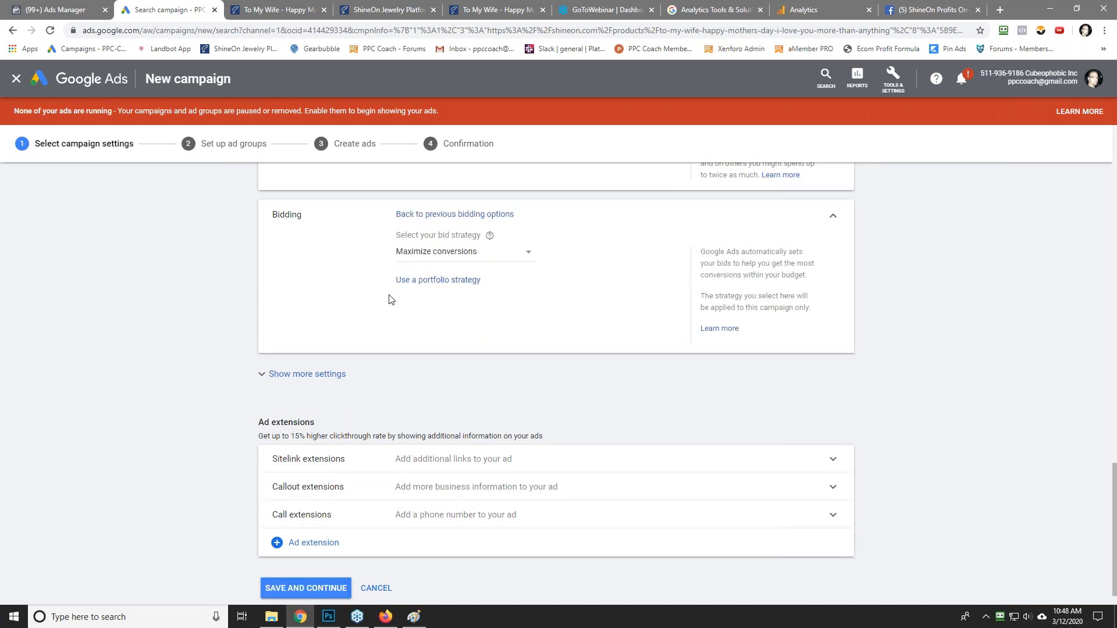
{"action": "left_click", "coordinate": [439, 253]}
{"action": "left_click", "coordinate": [442, 427]}
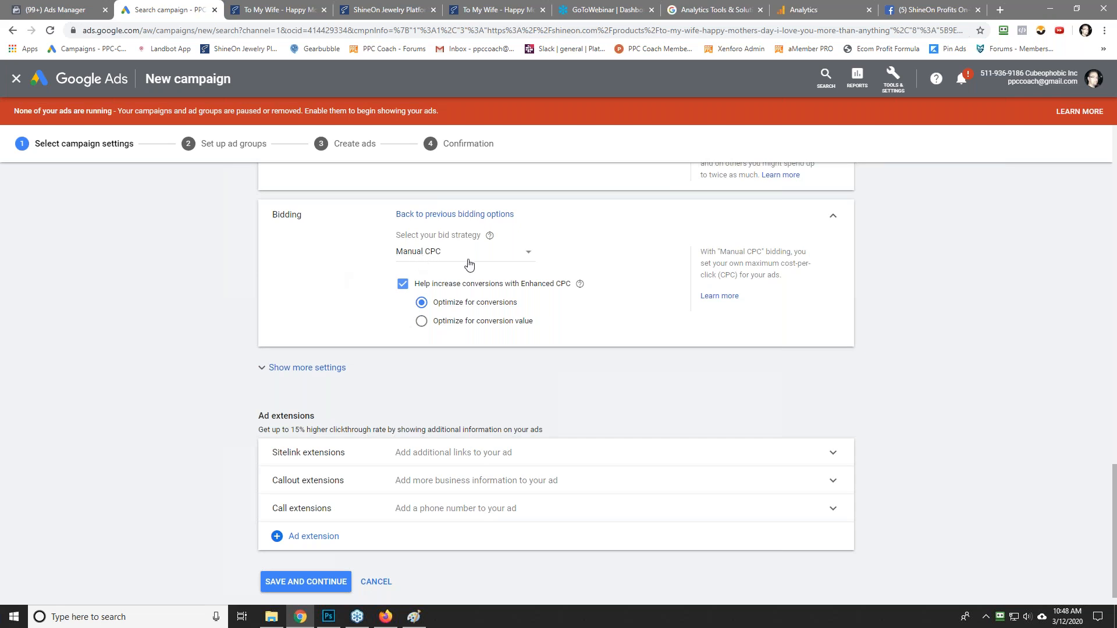
{"action": "left_click", "coordinate": [402, 285]}
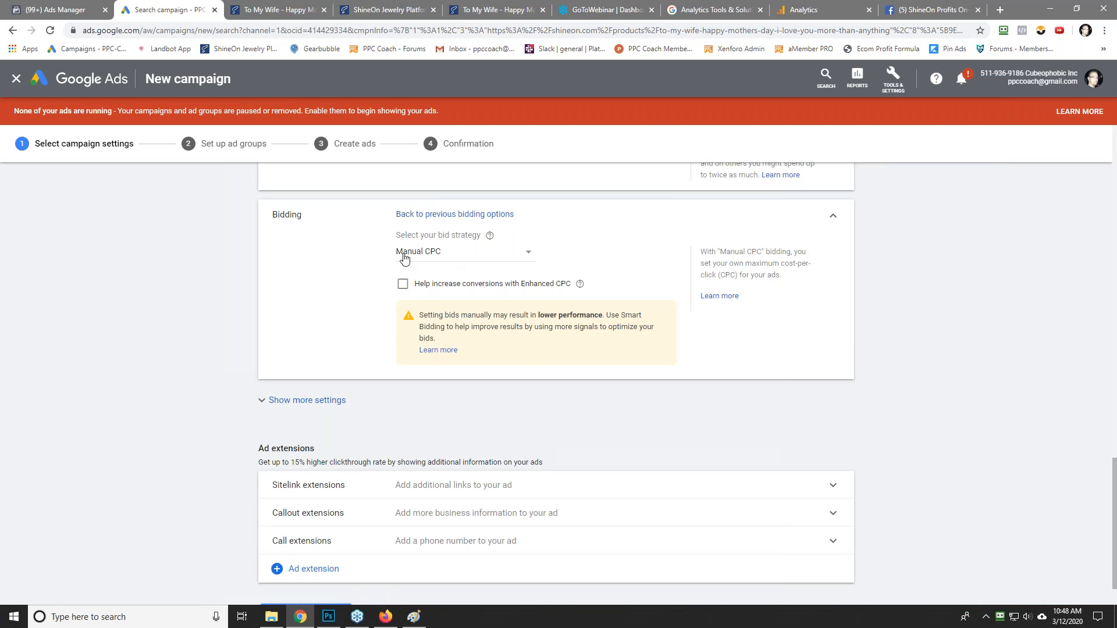
{"action": "left_click", "coordinate": [437, 215]}
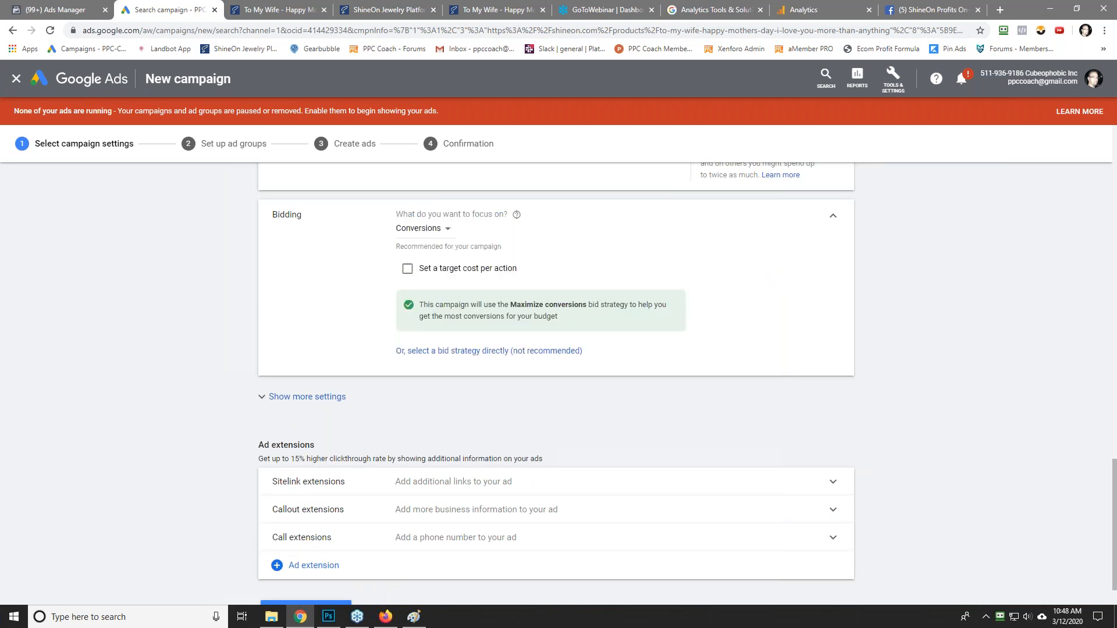
Step: Try focusing the bidding on clicks with a maximum cost per click bid limit enabled
{"action": "left_click", "coordinate": [433, 237]}
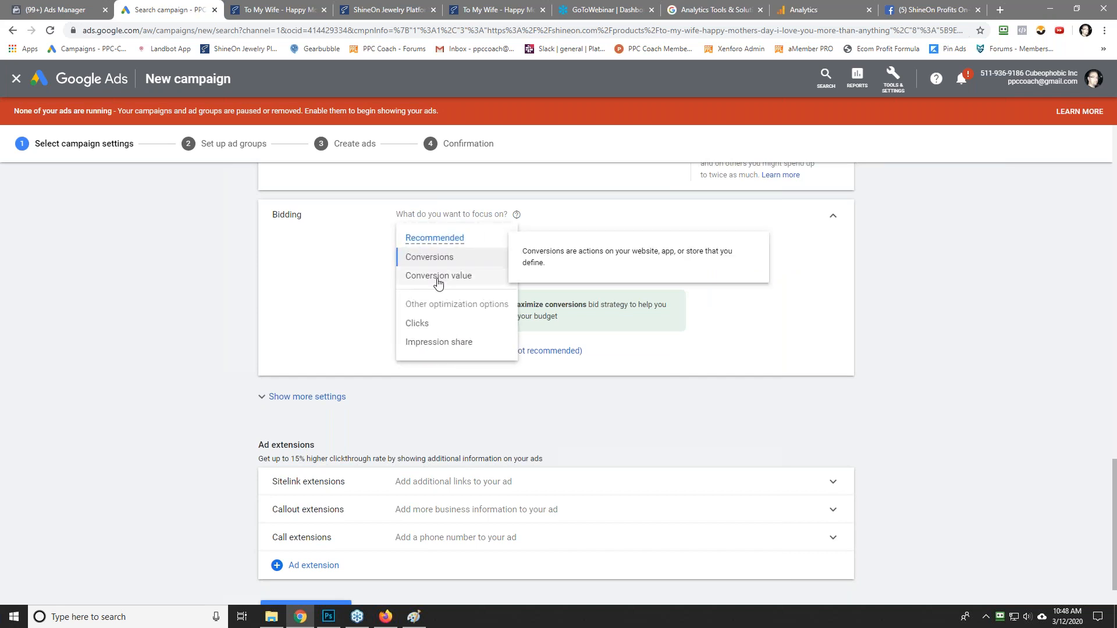
{"action": "left_click", "coordinate": [421, 324]}
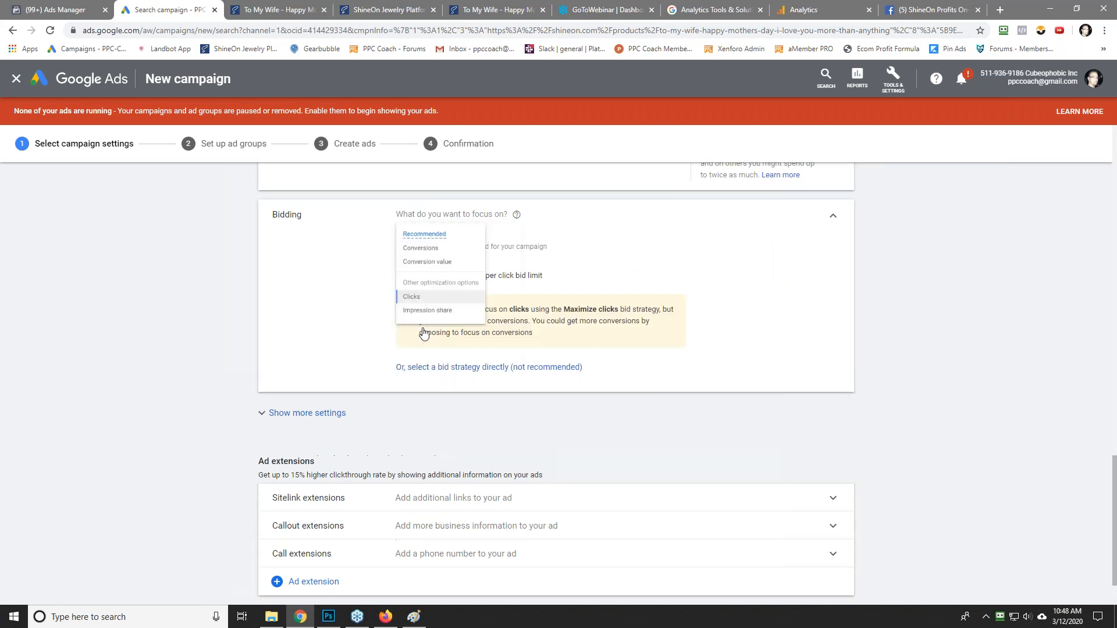
{"action": "left_click", "coordinate": [440, 277]}
{"action": "left_click", "coordinate": [436, 309]}
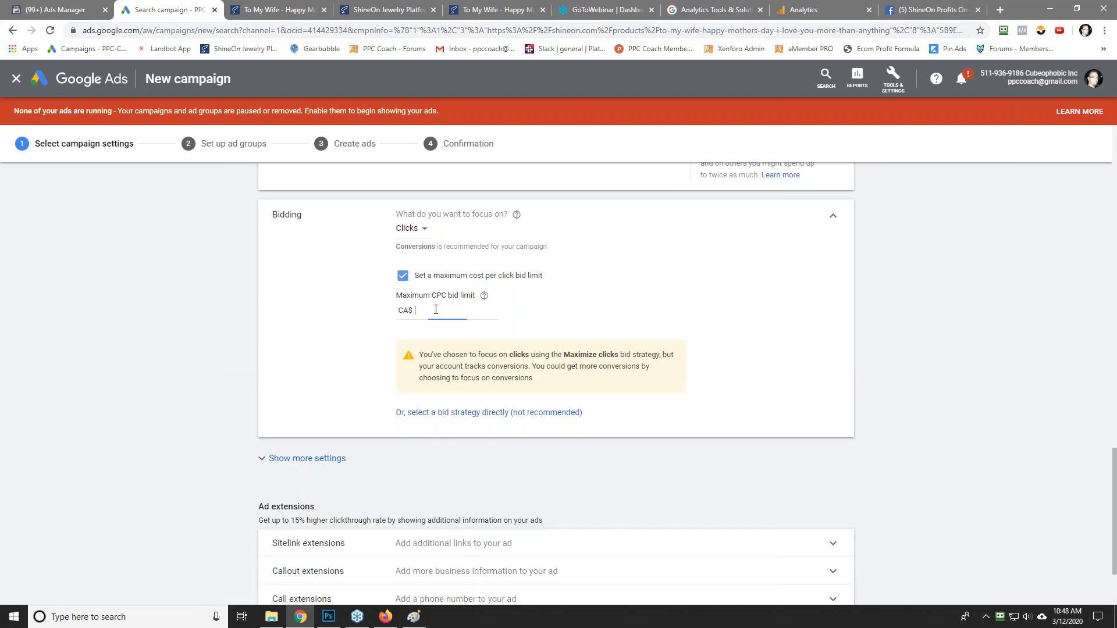
{"action": "left_click", "coordinate": [412, 229]}
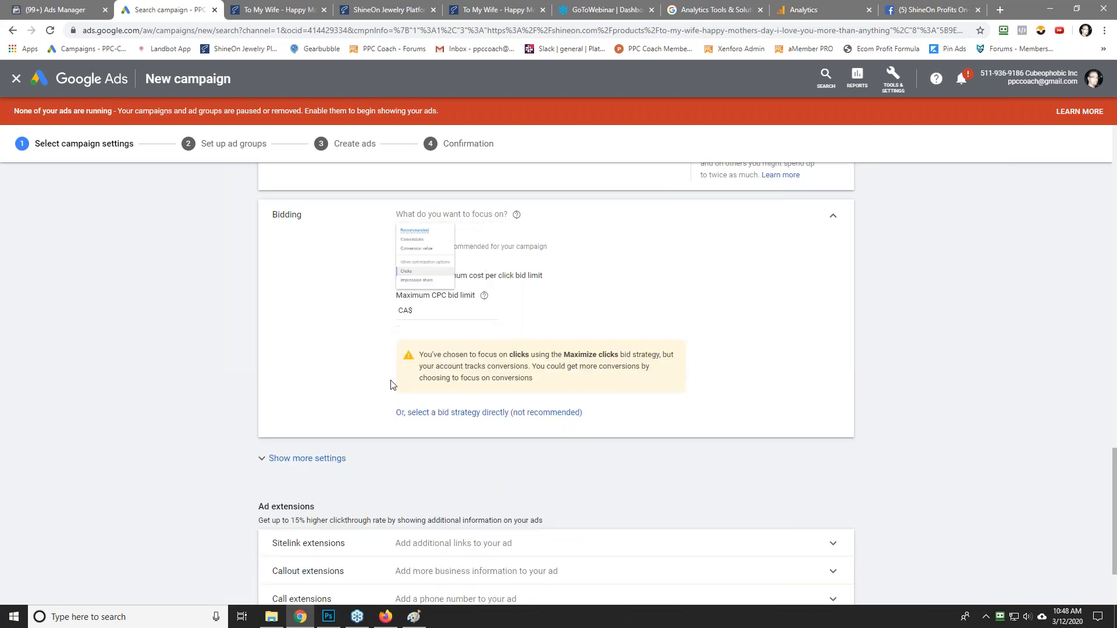
Step: Select the Manual CPC bid strategy directly and turn off Enhanced CPC for the campaign
{"action": "left_click", "coordinate": [451, 415]}
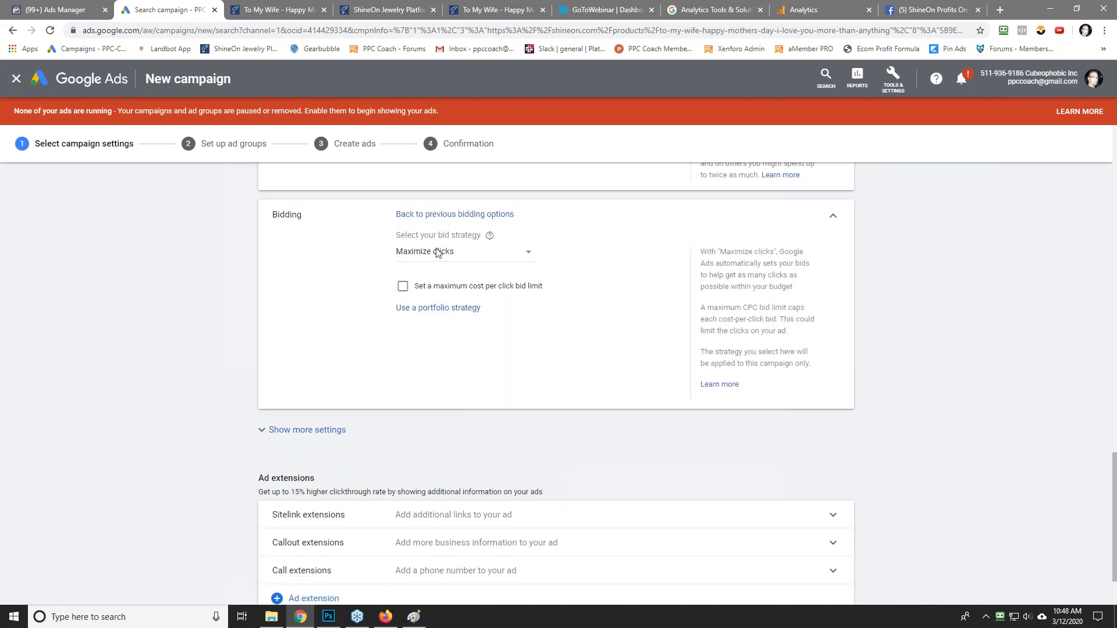
{"action": "left_click", "coordinate": [438, 251]}
{"action": "left_click", "coordinate": [441, 424]}
{"action": "left_click", "coordinate": [403, 285]}
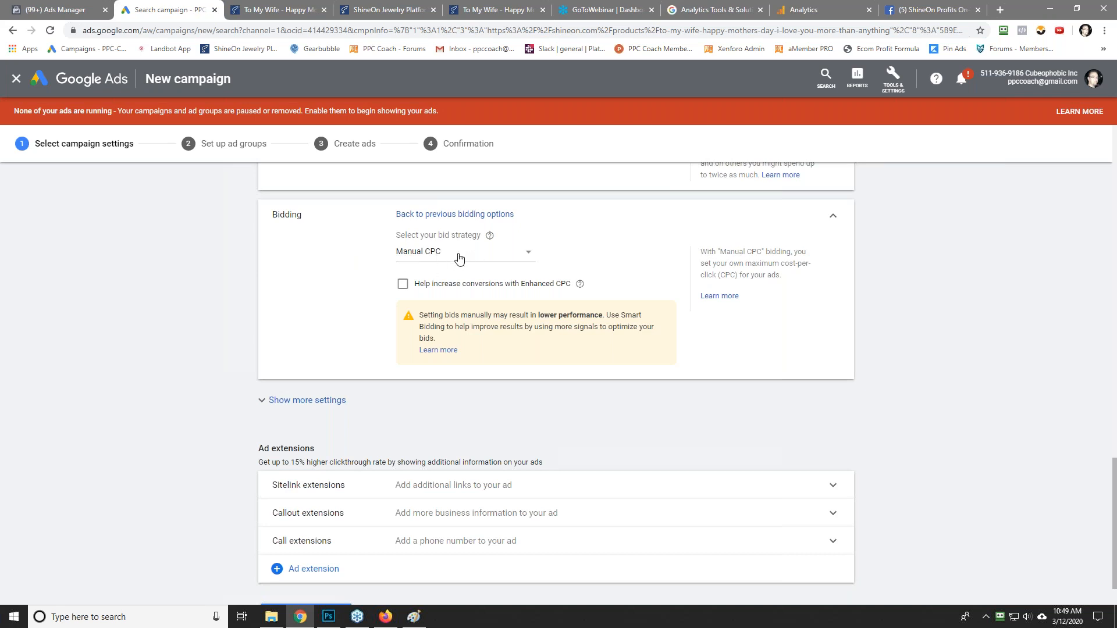
Step: Choose Shineon Sale (All Web Site Data) as the only conversion action for this campaign and save the selection
{"action": "left_click", "coordinate": [271, 401]}
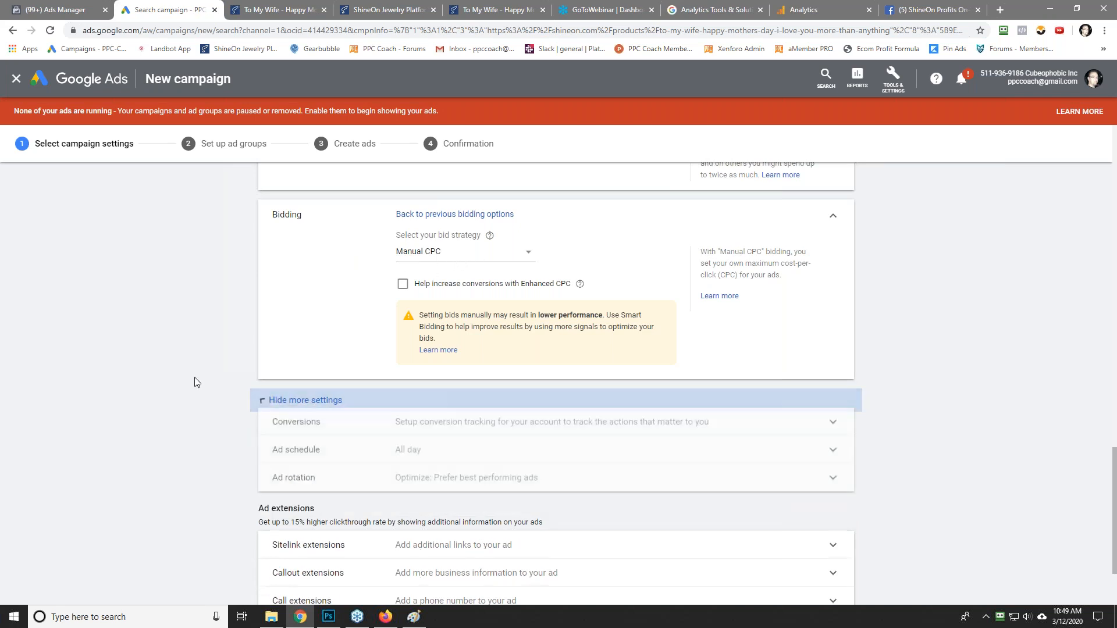
{"action": "scroll", "coordinate": [184, 381], "scroll_direction": "down", "scroll_amount": 3}
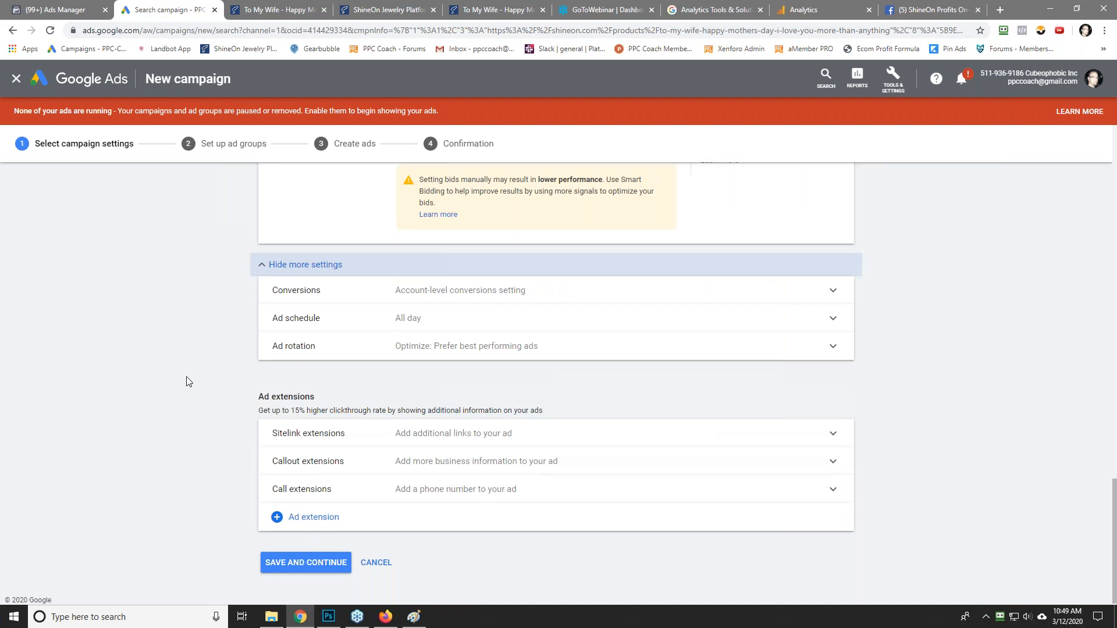
{"action": "left_click", "coordinate": [483, 294]}
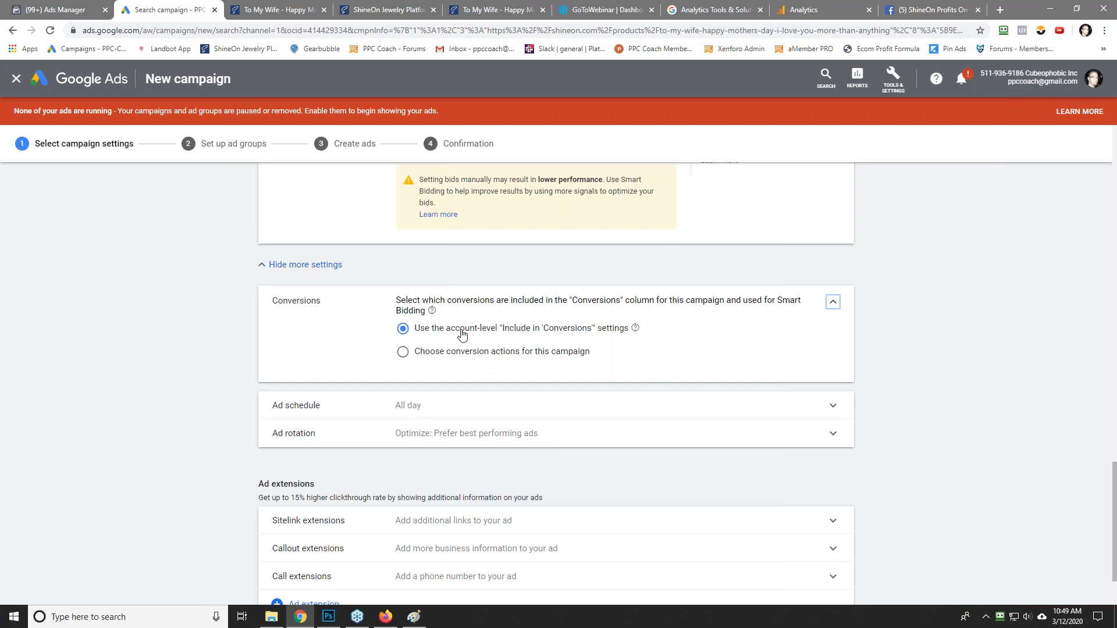
{"action": "left_click", "coordinate": [512, 357]}
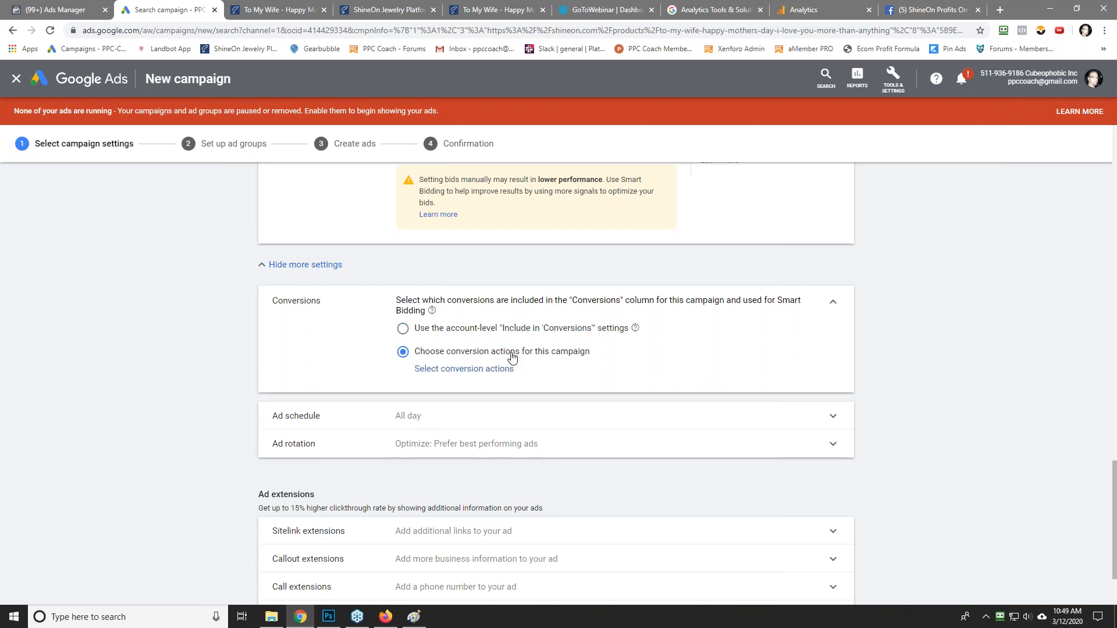
{"action": "left_click", "coordinate": [480, 368]}
{"action": "left_click_drag", "start_coordinate": [556, 331], "coordinate": [557, 381]}
{"action": "left_click", "coordinate": [440, 356]}
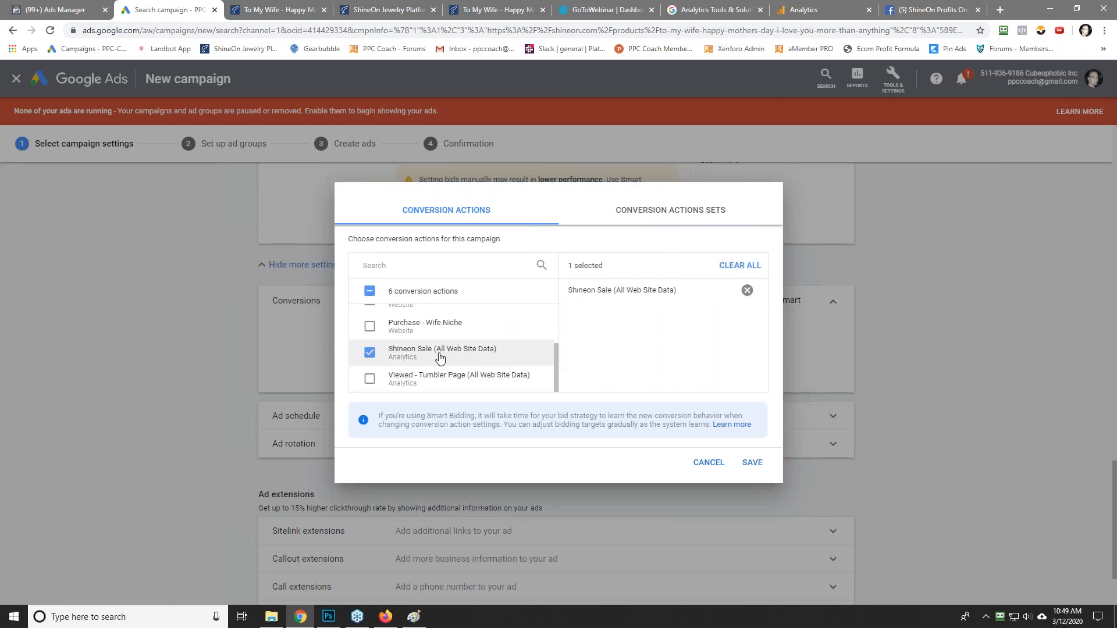
{"action": "left_click", "coordinate": [755, 465]}
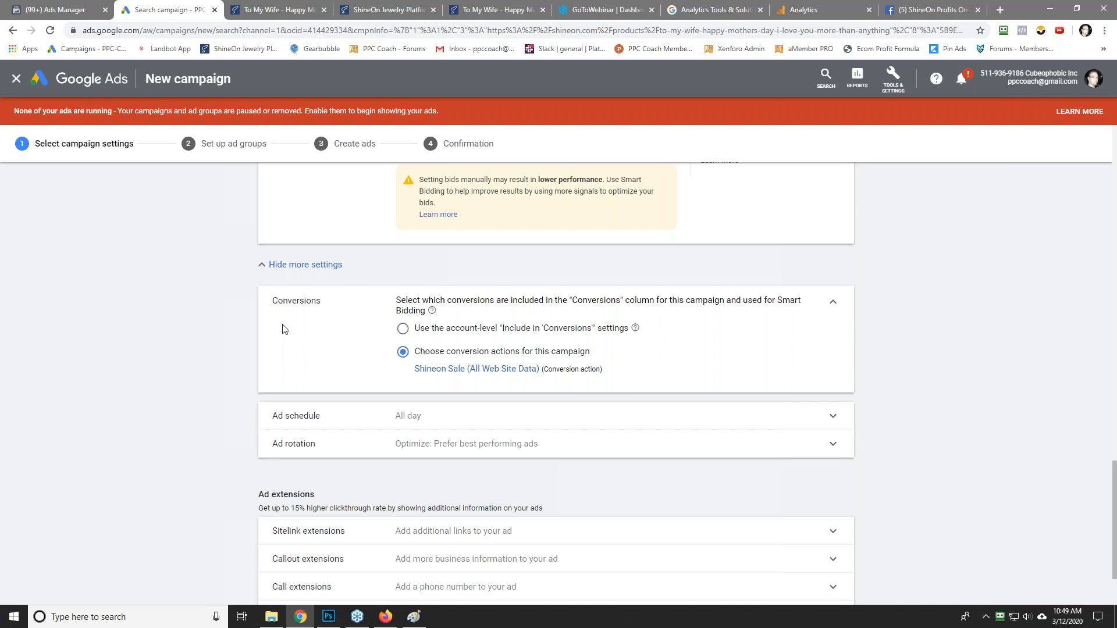
Step: Review the campaign's ad schedule and ad rotation settings, leaving them at their defaults
{"action": "scroll", "coordinate": [189, 343], "scroll_direction": "down", "scroll_amount": 2}
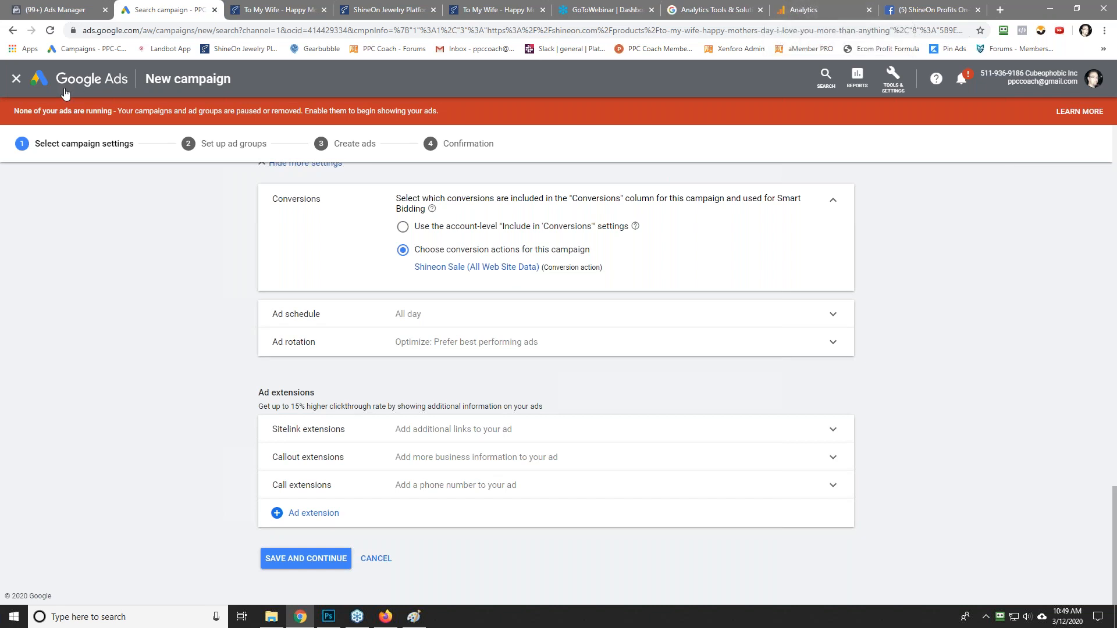
{"action": "left_click", "coordinate": [457, 316]}
{"action": "scroll", "coordinate": [195, 342], "scroll_direction": "down", "scroll_amount": 2}
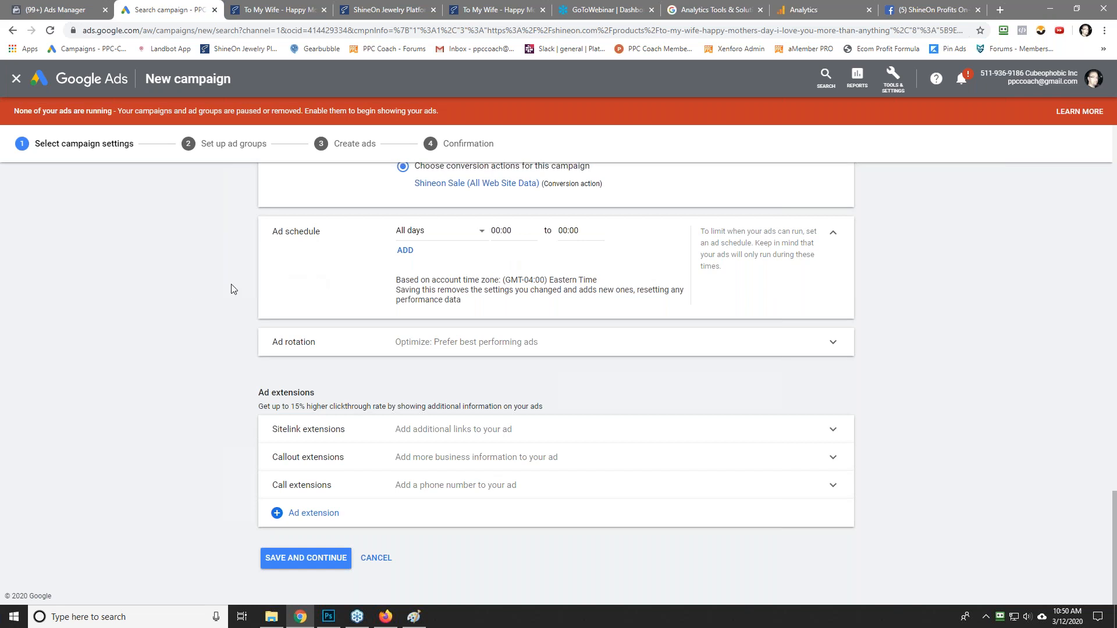
{"action": "left_click", "coordinate": [362, 344]}
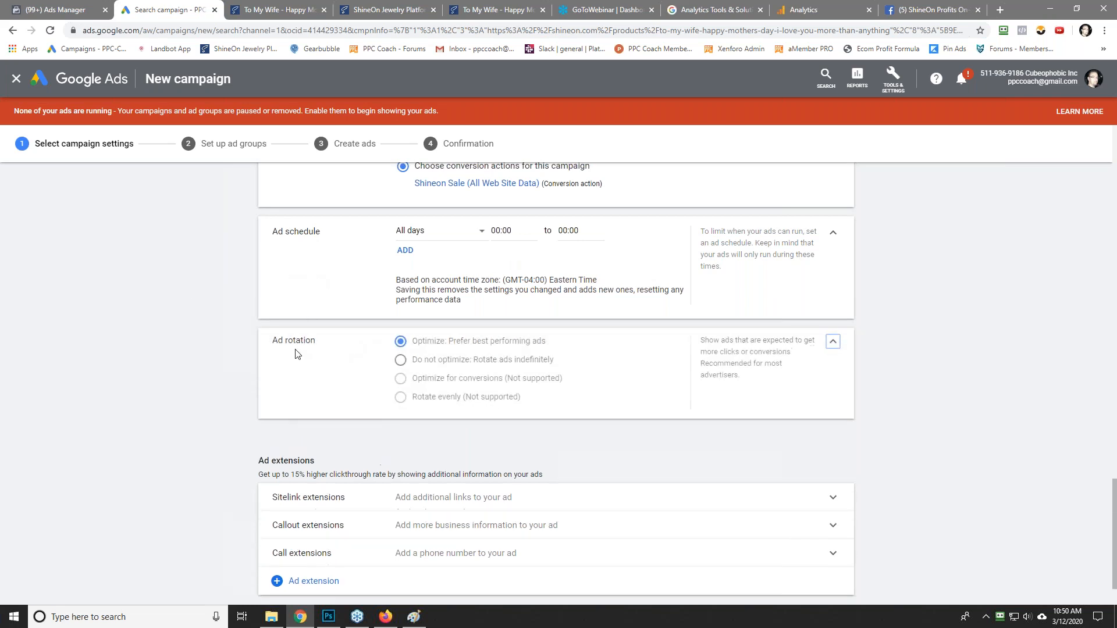
{"action": "scroll", "coordinate": [223, 355], "scroll_direction": "down", "scroll_amount": 2}
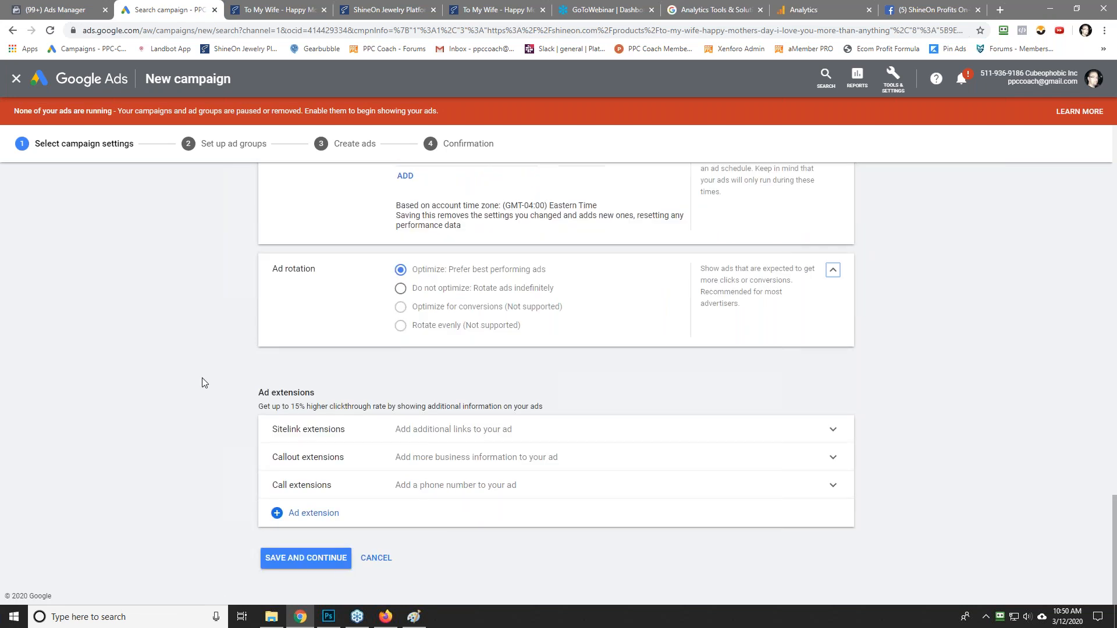
Step: Check the sitelink and callout extension options without adding any, and save the campaign settings to proceed to the ad groups
{"action": "left_click", "coordinate": [431, 431]}
{"action": "scroll", "coordinate": [195, 448], "scroll_direction": "down", "scroll_amount": 5}
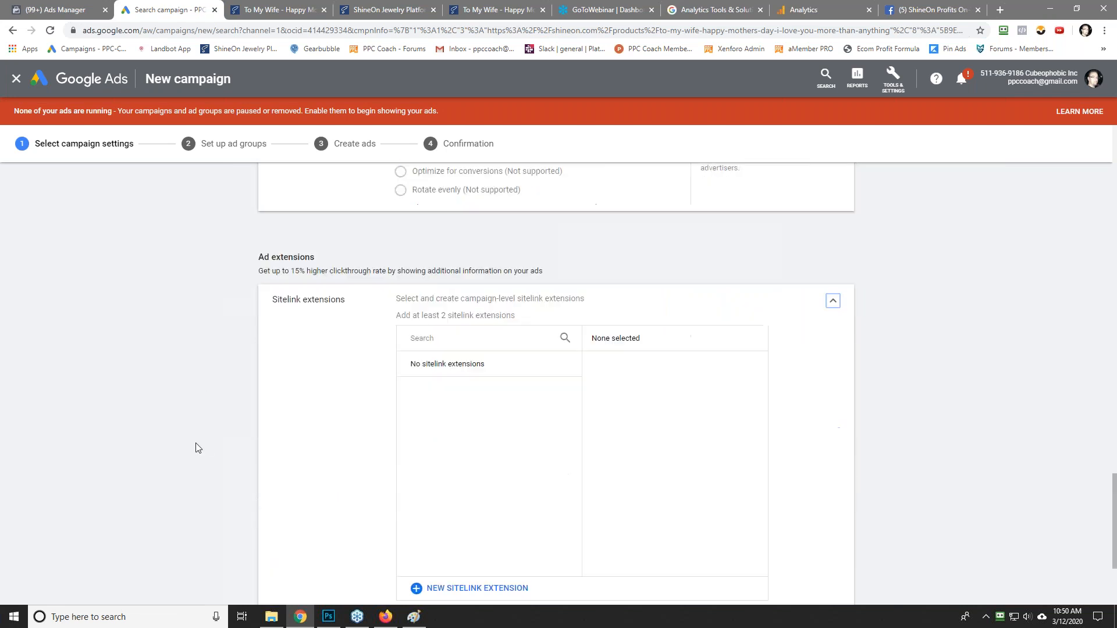
{"action": "scroll", "coordinate": [195, 448], "scroll_direction": "up", "scroll_amount": 2}
{"action": "scroll", "coordinate": [312, 363], "scroll_direction": "down", "scroll_amount": 2}
{"action": "scroll", "coordinate": [312, 363], "scroll_direction": "up", "scroll_amount": 2}
{"action": "left_click", "coordinate": [826, 302]}
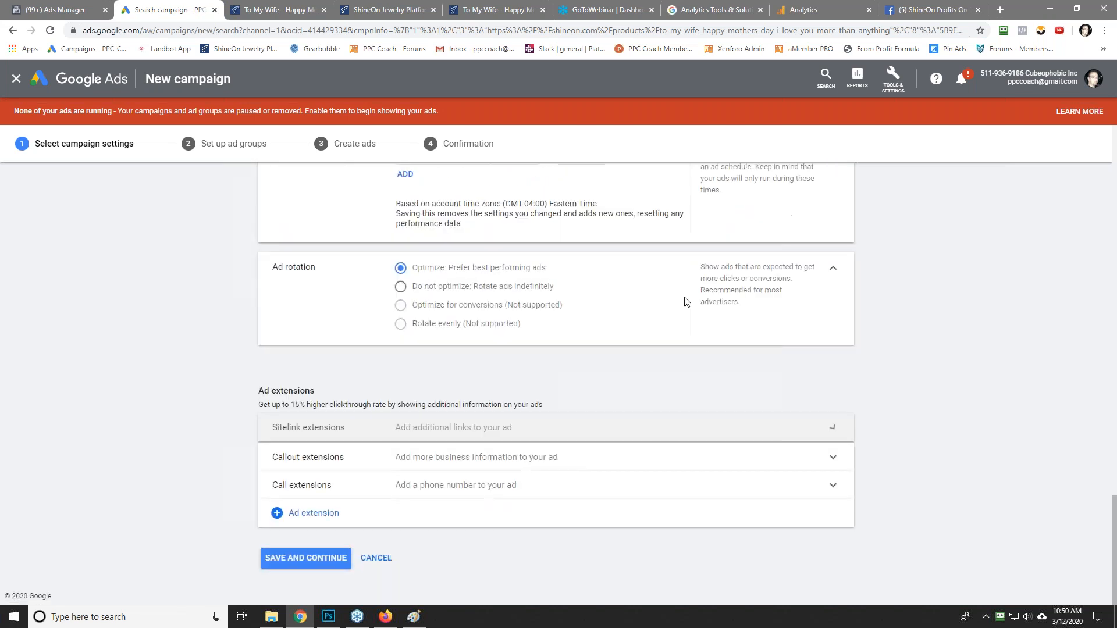
{"action": "left_click", "coordinate": [294, 457]}
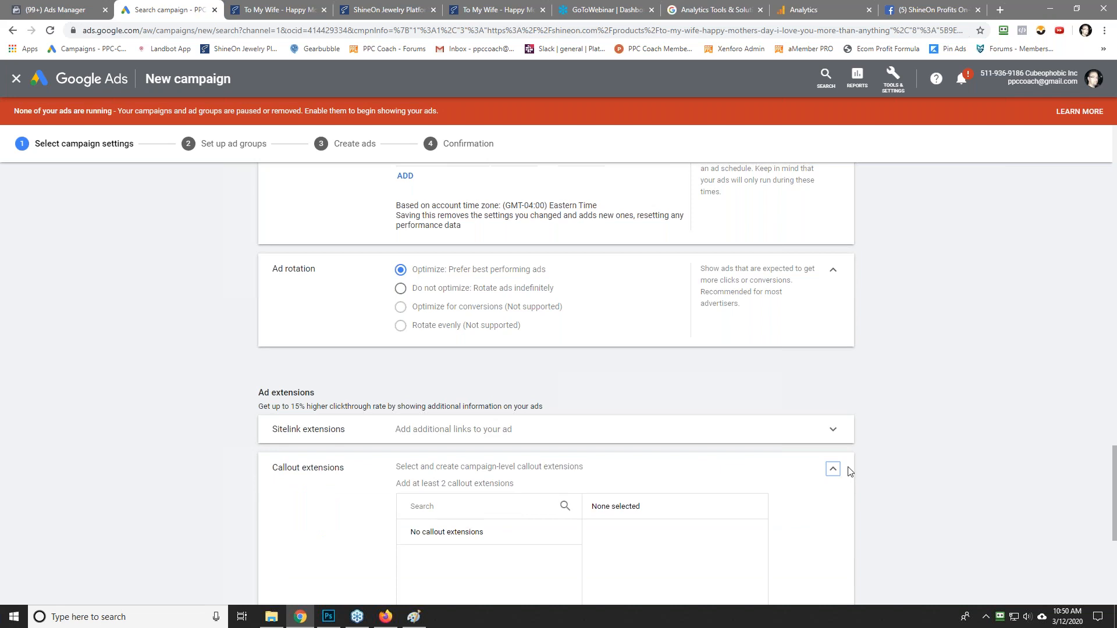
{"action": "left_click", "coordinate": [832, 469]}
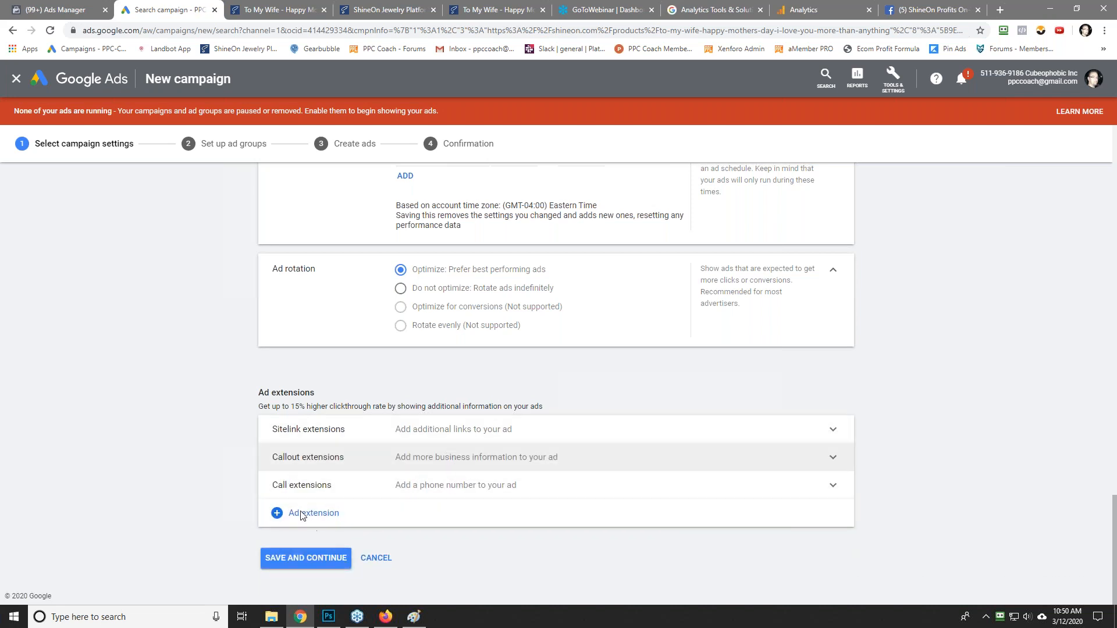
{"action": "left_click", "coordinate": [305, 556]}
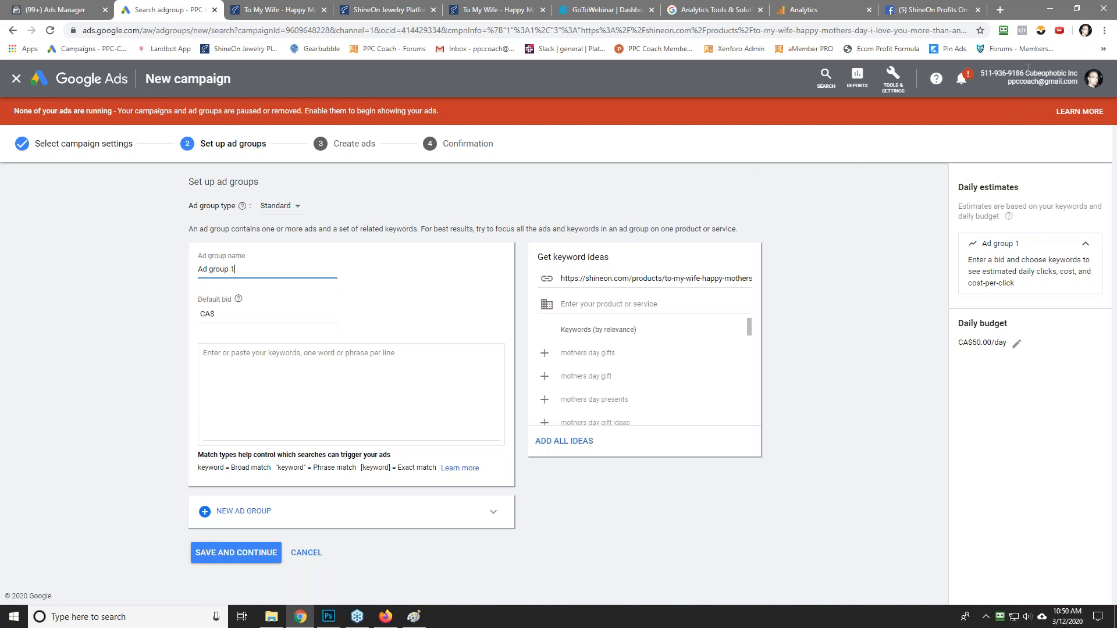
Step: Open Keyword Planner in a new browser tab and enter "mother's day gift" as the seed for discovering new keywords
{"action": "left_click", "coordinate": [899, 82]}
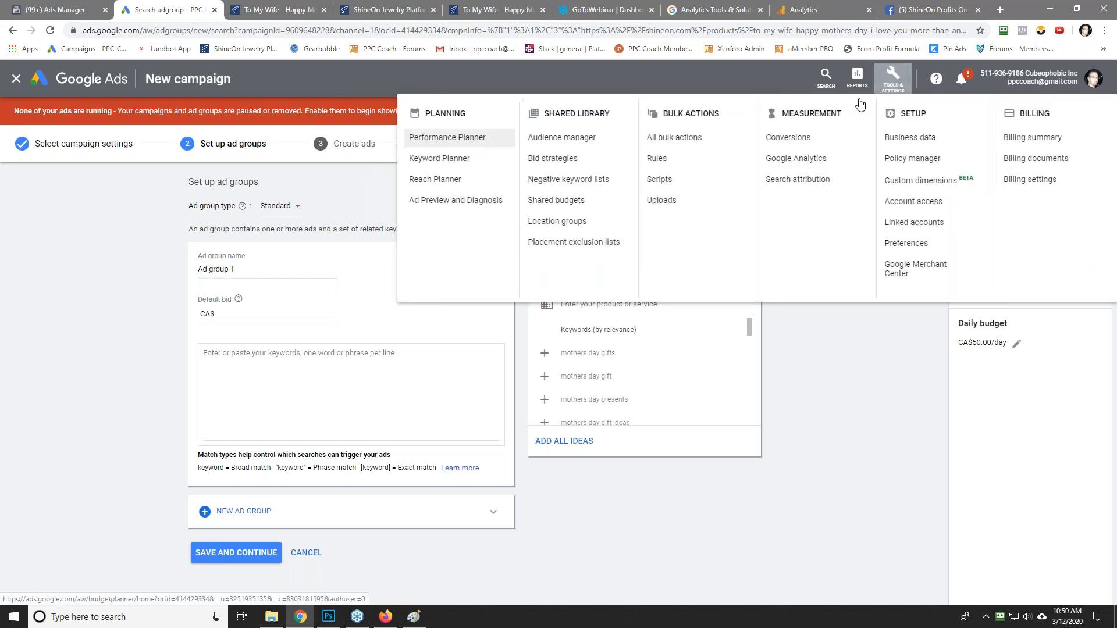
{"action": "right_click", "coordinate": [434, 163]}
{"action": "left_click", "coordinate": [460, 170]}
{"action": "left_click", "coordinate": [249, 10]}
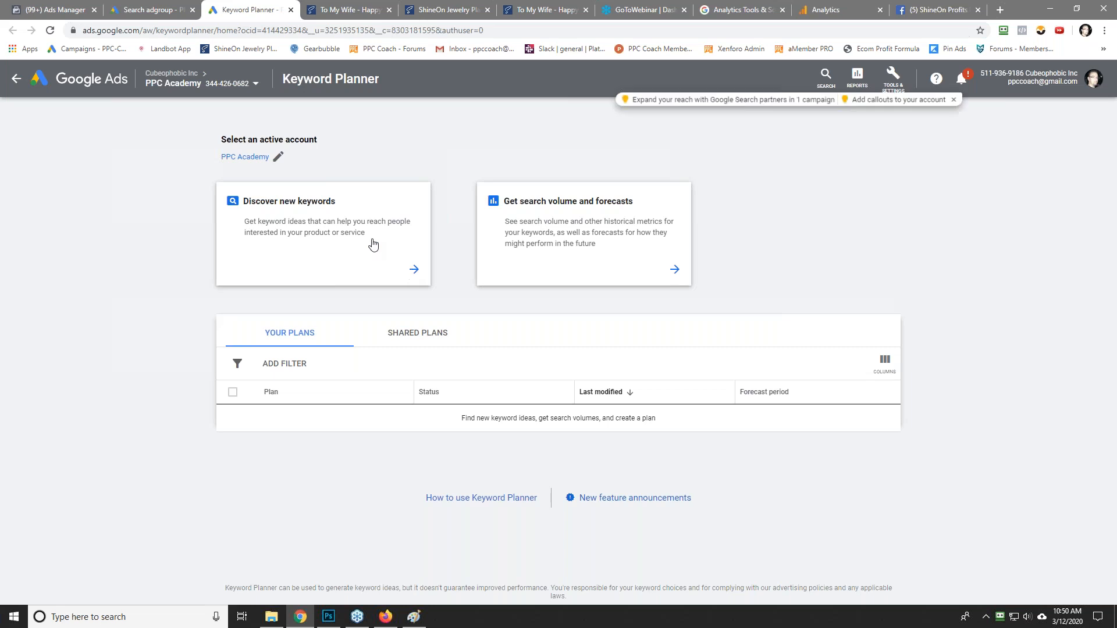
{"action": "left_click", "coordinate": [303, 236]}
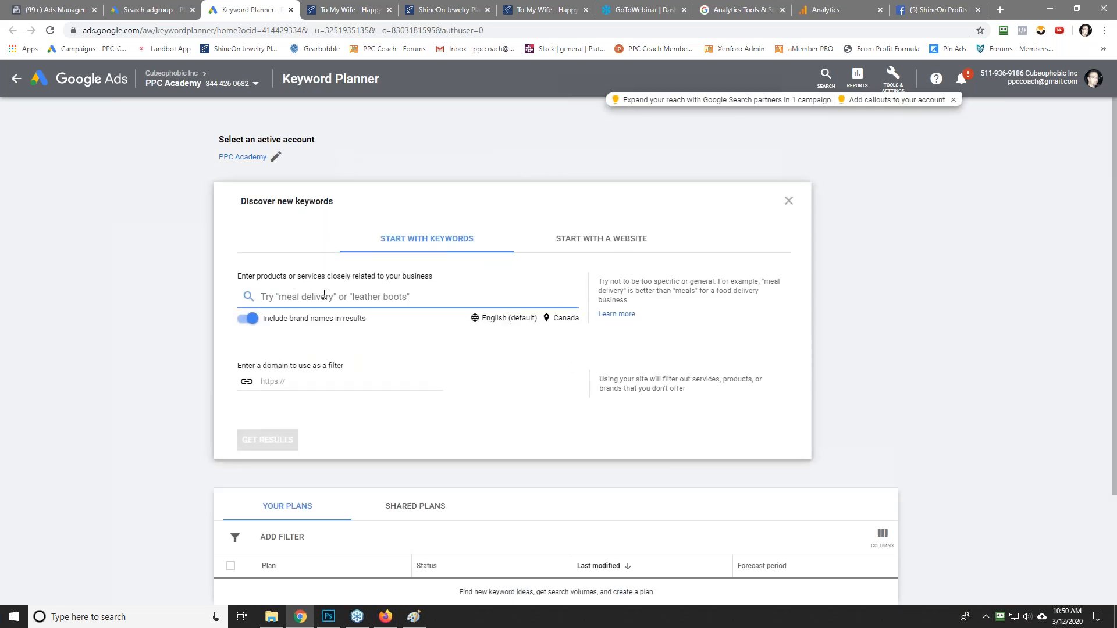
{"action": "type", "text": "mother's day gift"}
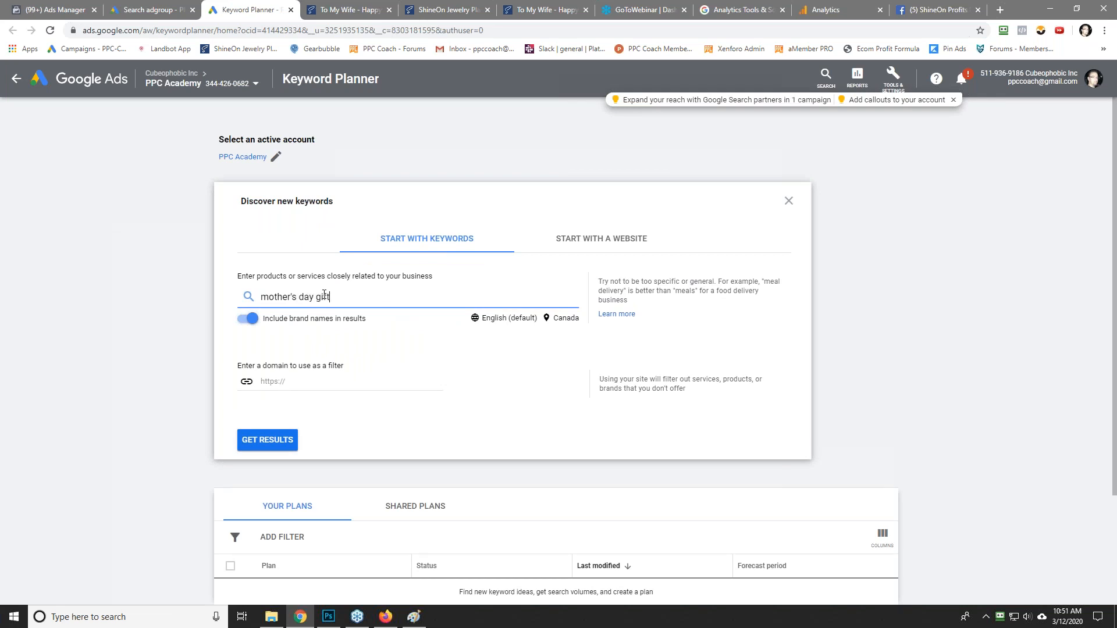
Step: Add United States, United Kingdom, Australia, Ireland and New Zealand to the targeted locations, save them, and get the keyword results
{"action": "left_click", "coordinate": [562, 318]}
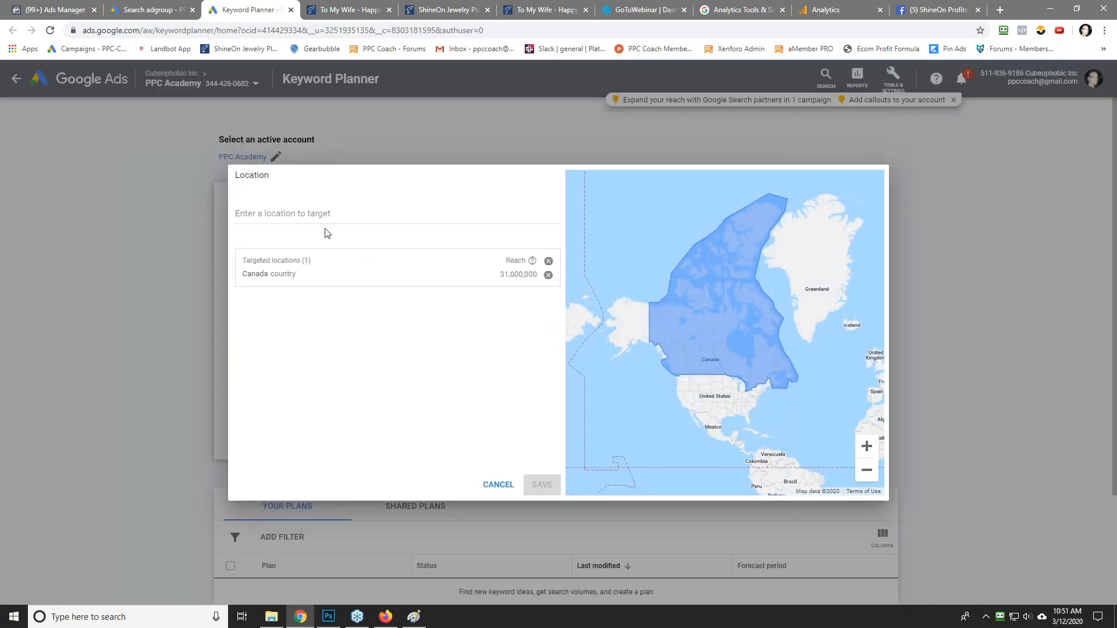
{"action": "left_click", "coordinate": [310, 213]}
{"action": "type", "text": "united"}
{"action": "key", "text": "Return"}
{"action": "type", "text": "united kin"}
{"action": "key", "text": "Return"}
{"action": "type", "text": "aust"}
{"action": "key", "text": "Return"}
{"action": "type", "text": "ire"}
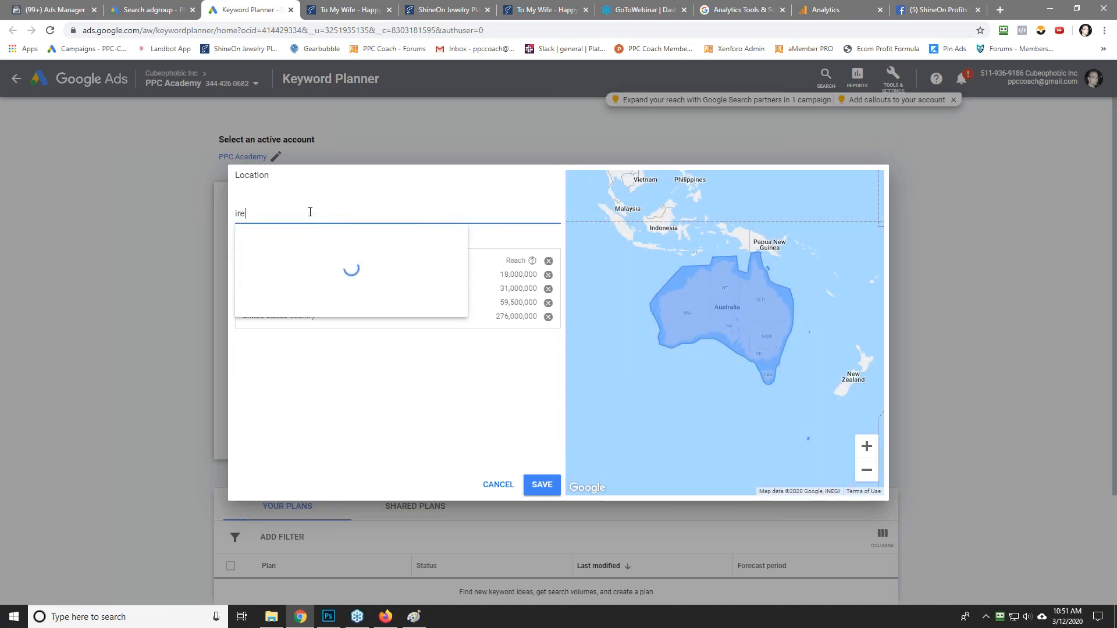
{"action": "key", "text": "Return"}
{"action": "type", "text": "new"}
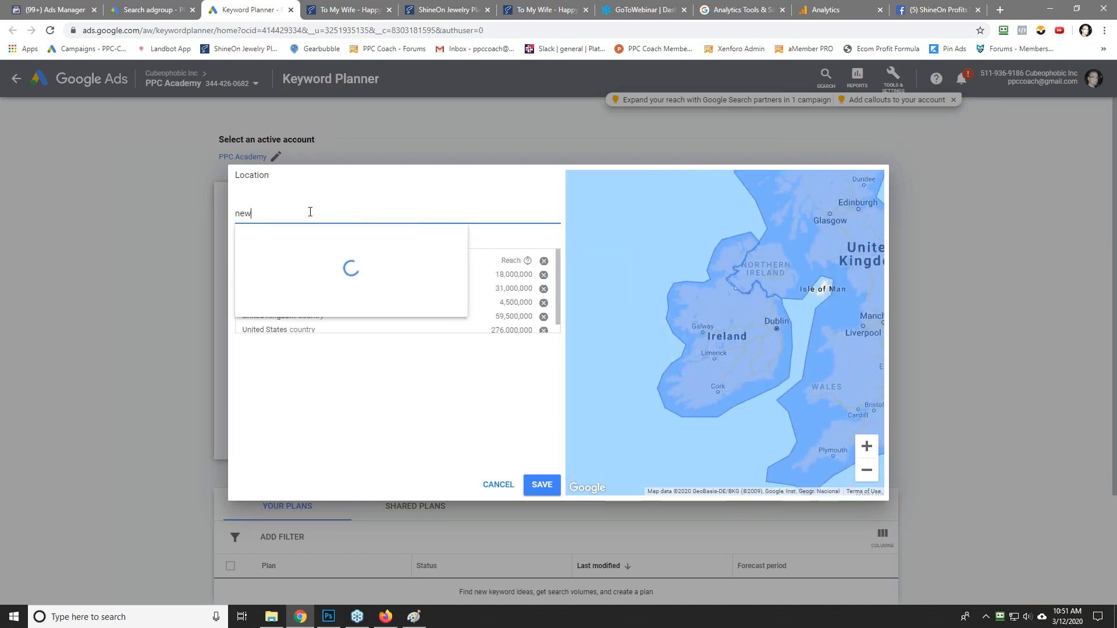
{"action": "key", "text": "Return"}
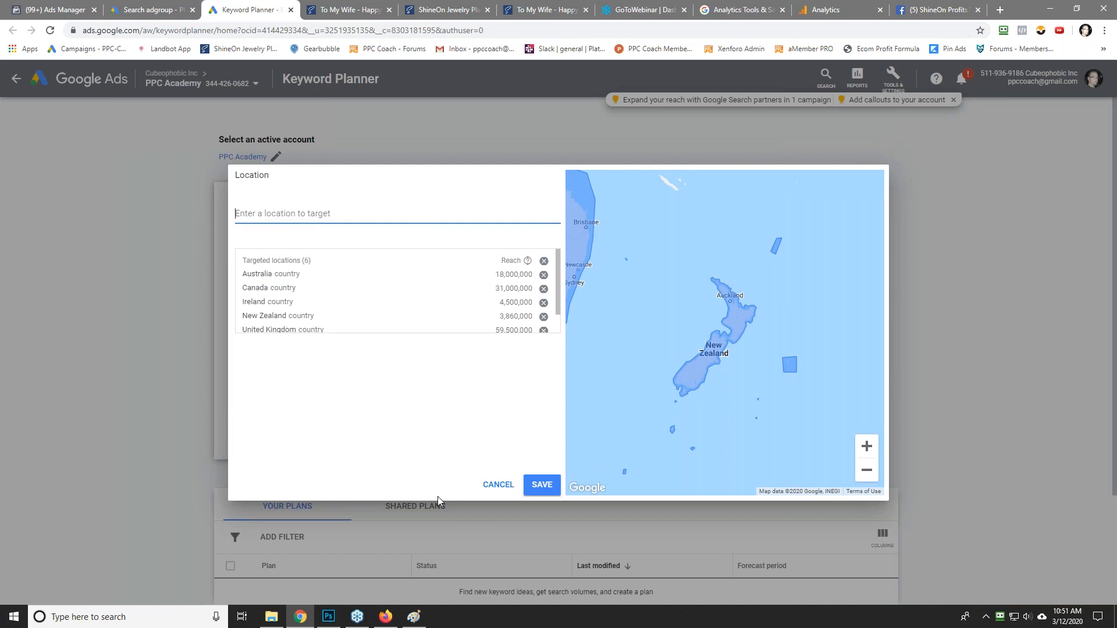
{"action": "left_click", "coordinate": [541, 484]}
{"action": "left_click", "coordinate": [257, 445]}
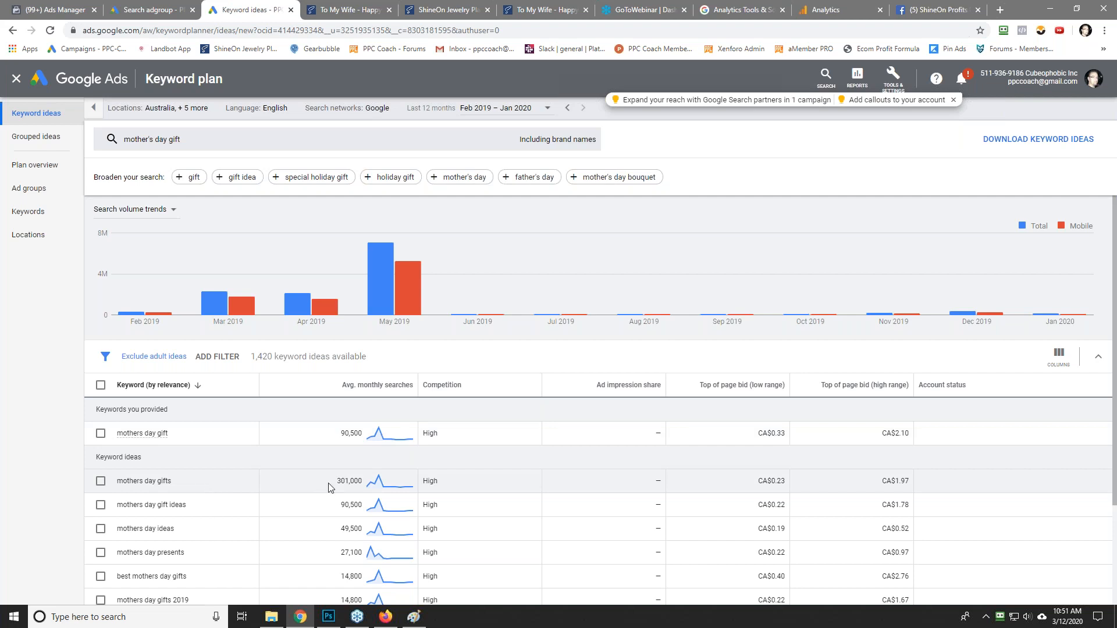
Step: Review the keyword ideas, highlight and copy "mothers day necklace", and return to the campaign's ad group setup
{"action": "scroll", "coordinate": [329, 488], "scroll_direction": "down", "scroll_amount": 3}
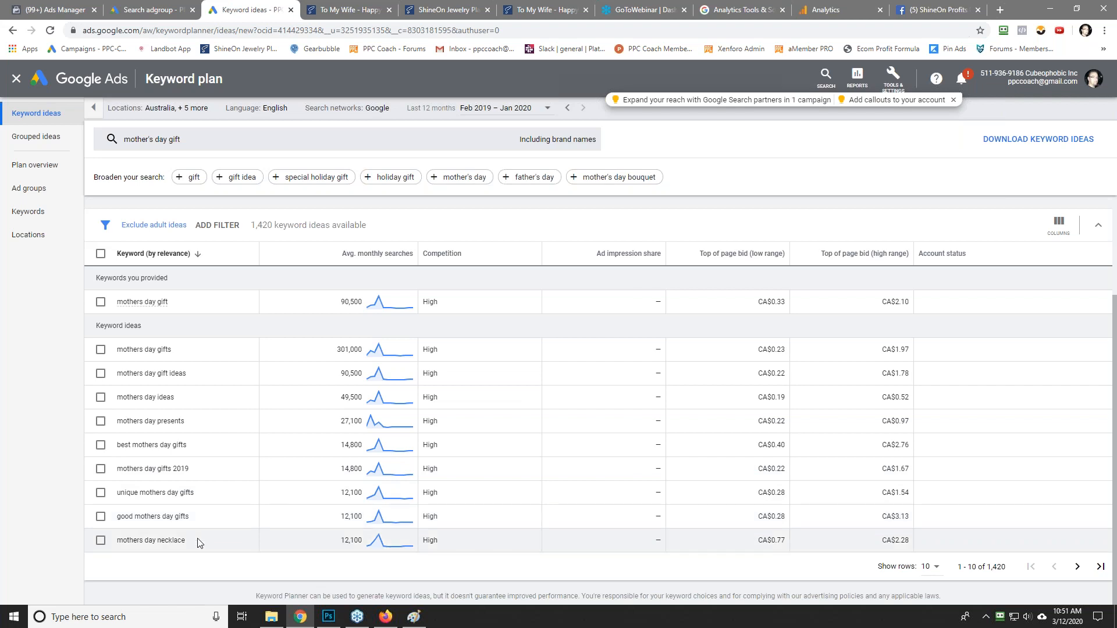
{"action": "left_click_drag", "start_coordinate": [187, 541], "coordinate": [106, 541]}
{"action": "right_click", "coordinate": [129, 540]}
{"action": "left_click", "coordinate": [172, 486]}
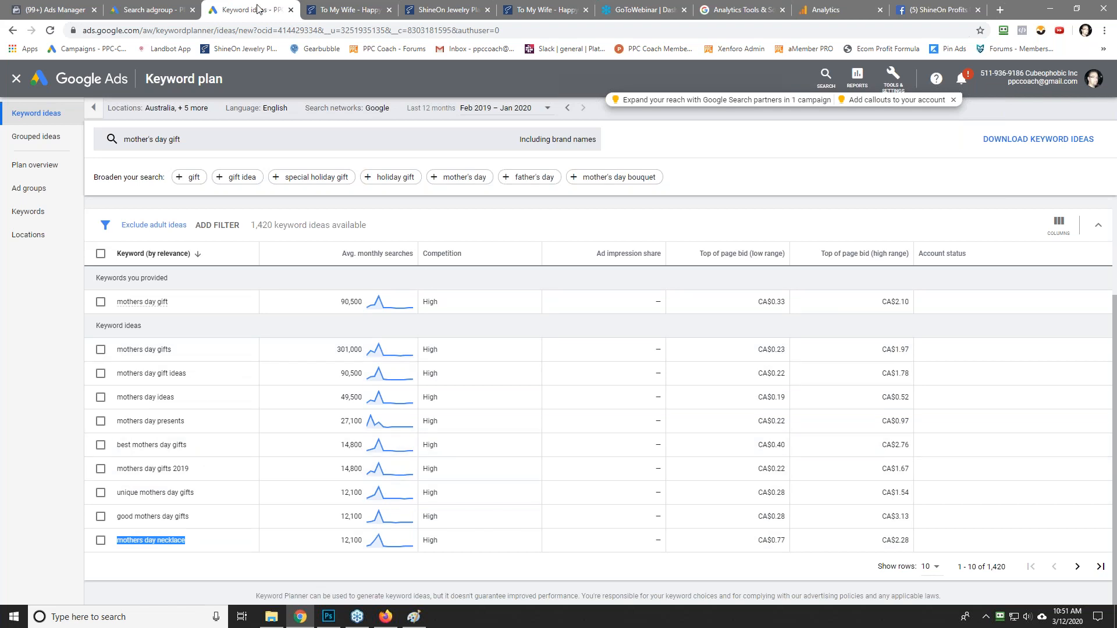
{"action": "left_click", "coordinate": [154, 9]}
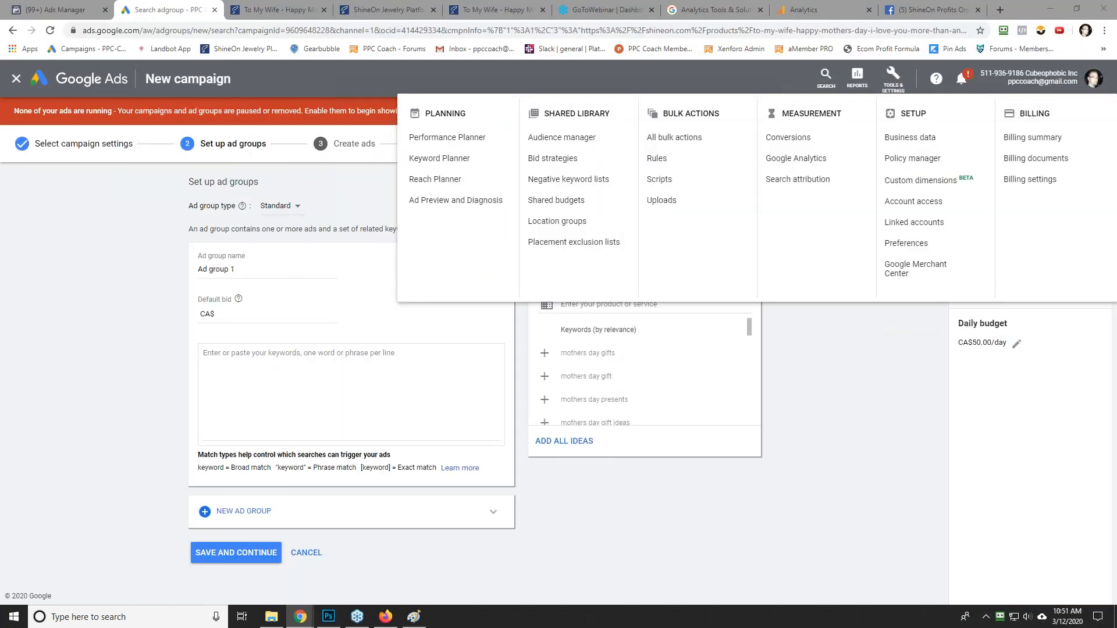
Step: Rename the ad group "001-001 - mother's day git"
{"action": "left_click", "coordinate": [223, 270]}
{"action": "left_click", "coordinate": [232, 273]}
{"action": "key", "text": "ctrl+a"}
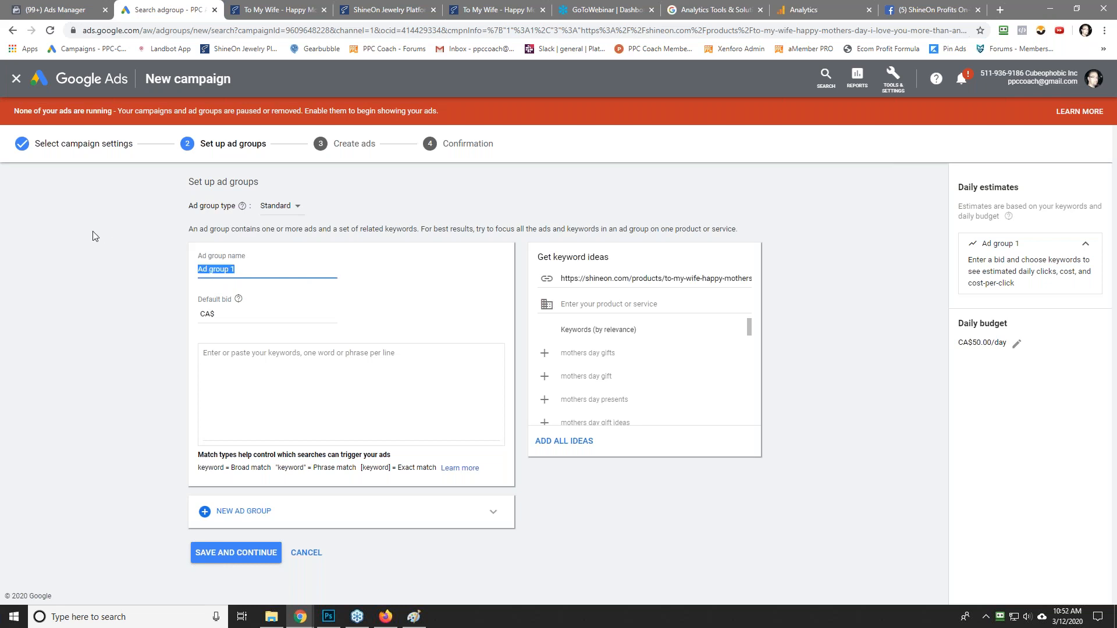
{"action": "type", "text": "001"}
{"action": "type", "text": "Moeth"}
{"action": "key", "text": "BackSpace"}
{"action": "key", "text": "BackSpace"}
{"action": "type", "text": "mother's day git"}
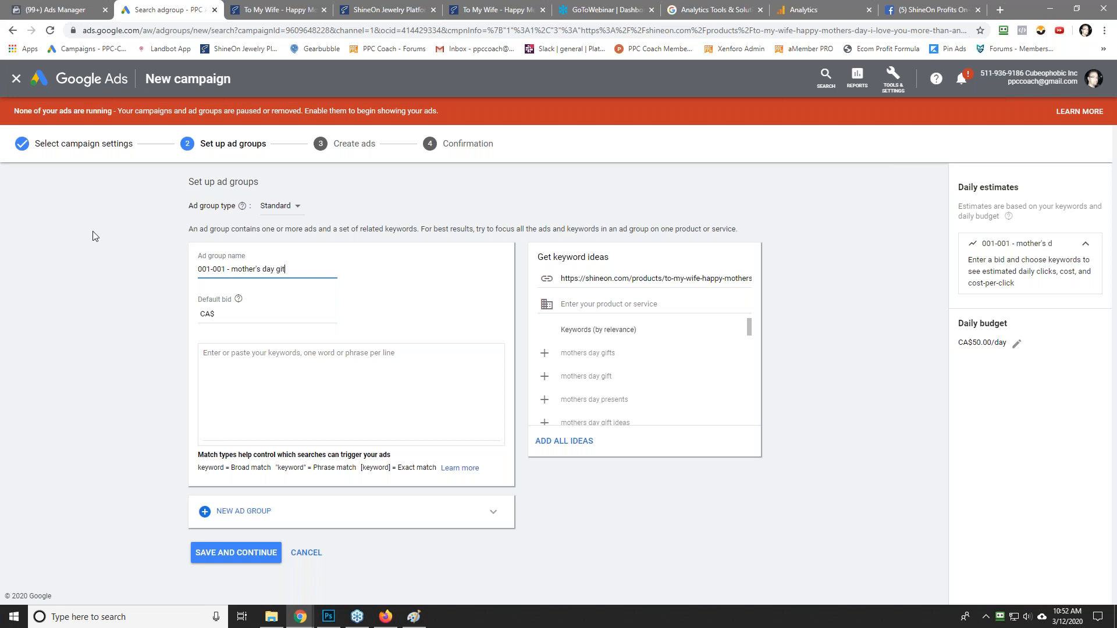
Step: Set the ad group's default bid to CA$ 0.51
{"action": "left_click", "coordinate": [262, 319]}
{"action": "type", "text": "0.51"}
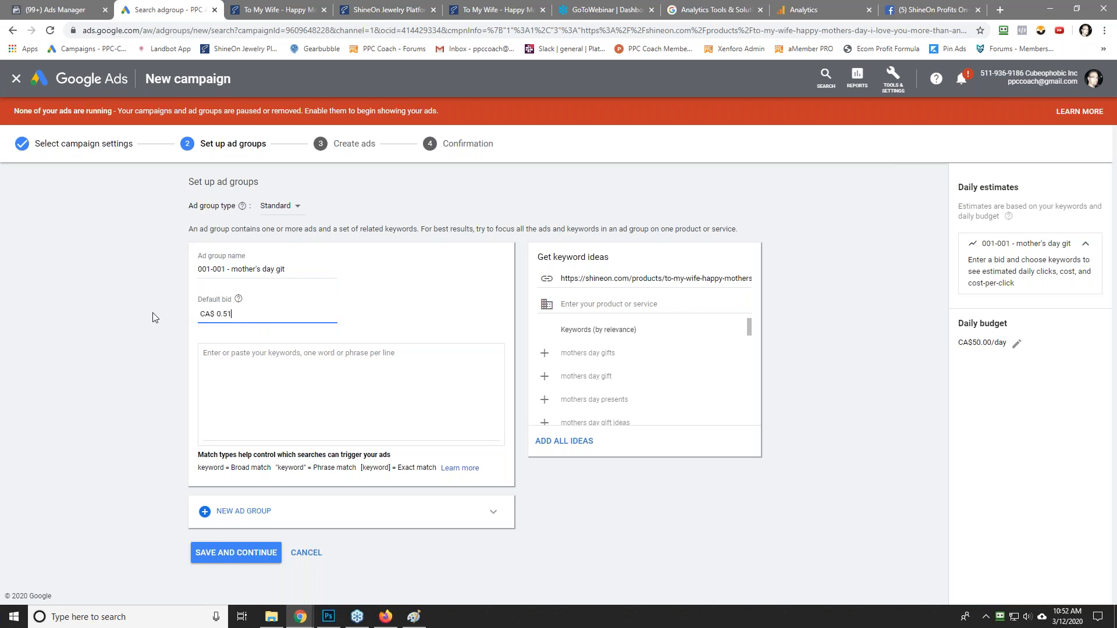
{"action": "left_click", "coordinate": [153, 318]}
Step: Paste the keywords "mothers day gift", "mothers day gifts", "mothers day gift ideas" and "mothers day ideas" into the ad group, one per line
{"action": "left_click", "coordinate": [227, 360]}
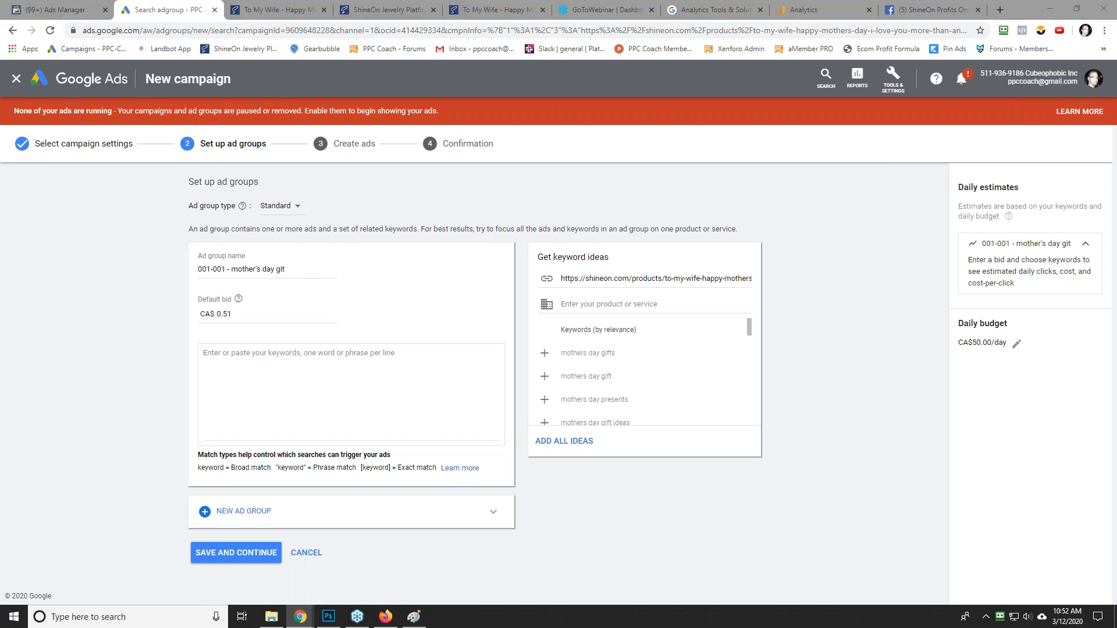
{"action": "left_click", "coordinate": [241, 366]}
{"action": "key", "text": "ctrl+v"}
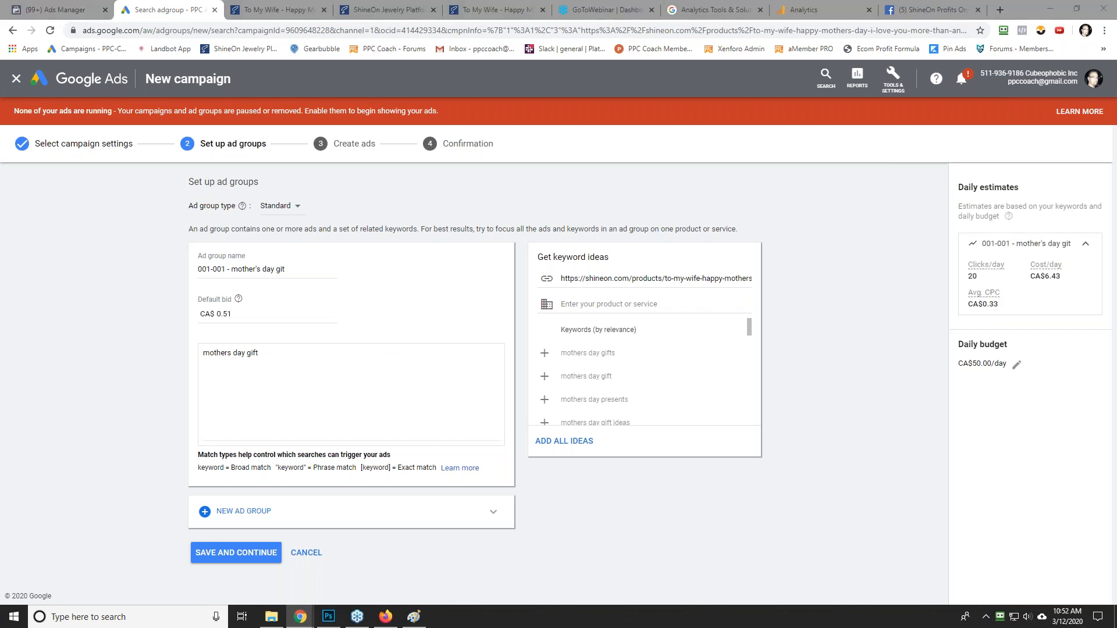
{"action": "left_click", "coordinate": [217, 363]}
{"action": "key", "text": "ctrl+v"}
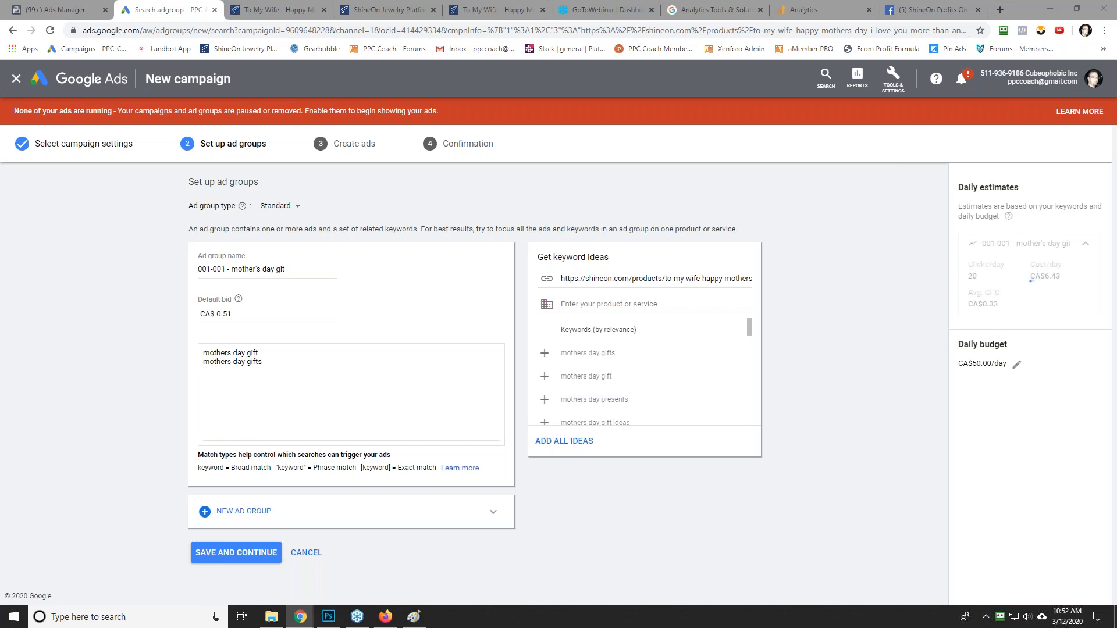
{"action": "left_click", "coordinate": [212, 376]}
{"action": "key", "text": "ctrl+v"}
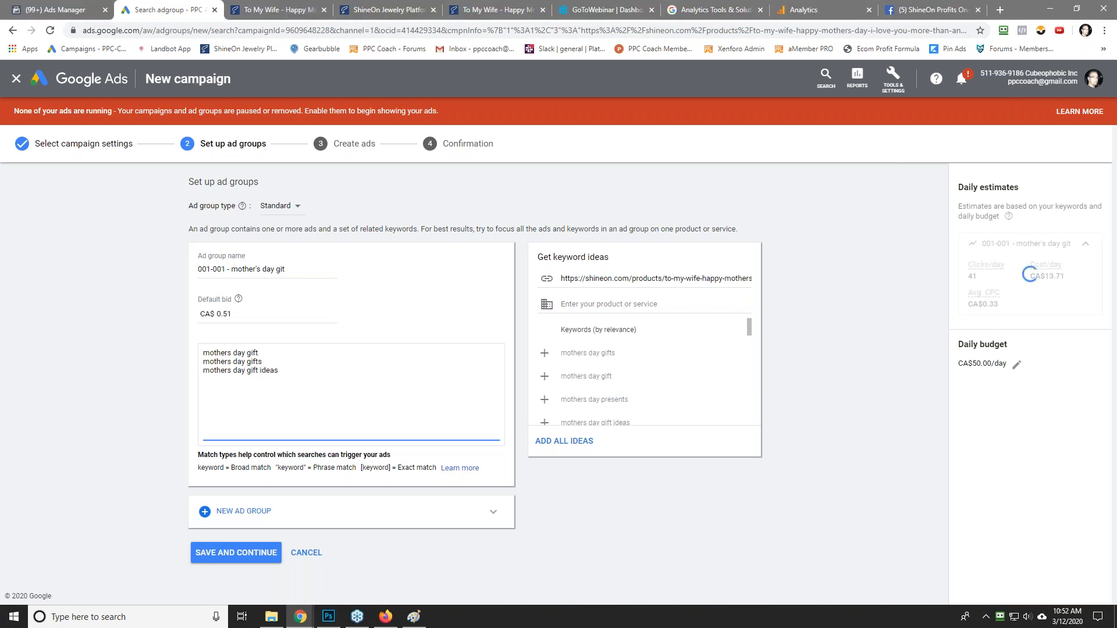
{"action": "left_click", "coordinate": [207, 385]}
{"action": "key", "text": "ctrl+v"}
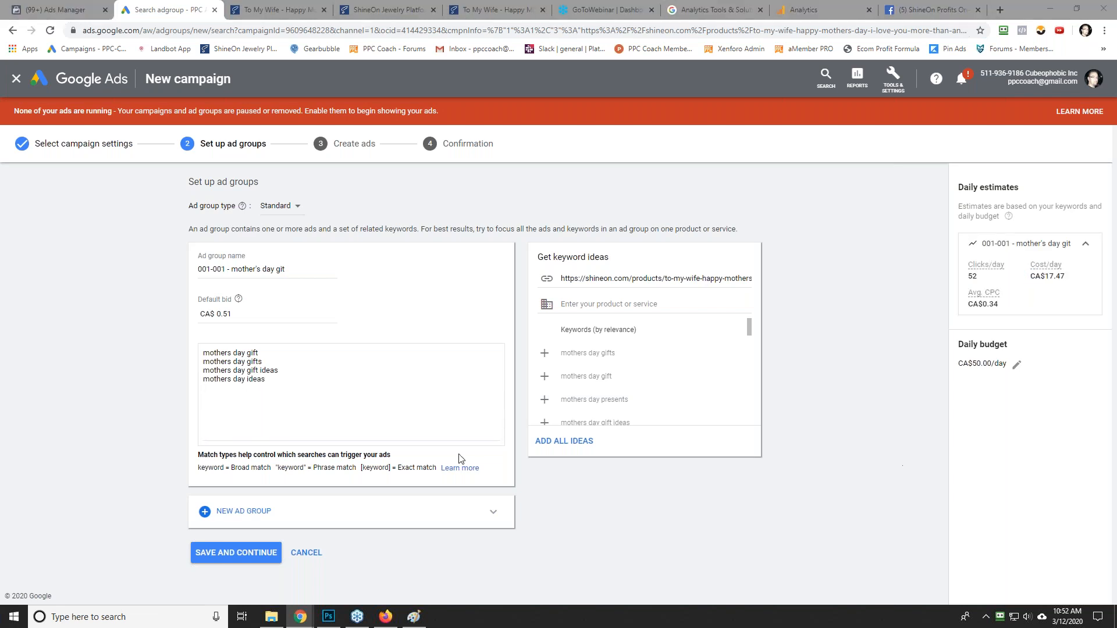
Step: Add the keywords "mothers day presents", "best mothers day gifts", "mothers day gifts 2019" and "unique mothers day gifts" on separate lines
{"action": "left_click", "coordinate": [216, 397]}
{"action": "key", "text": "ctrl+v"}
{"action": "left_click", "coordinate": [205, 404]}
{"action": "key", "text": "ctrl+v"}
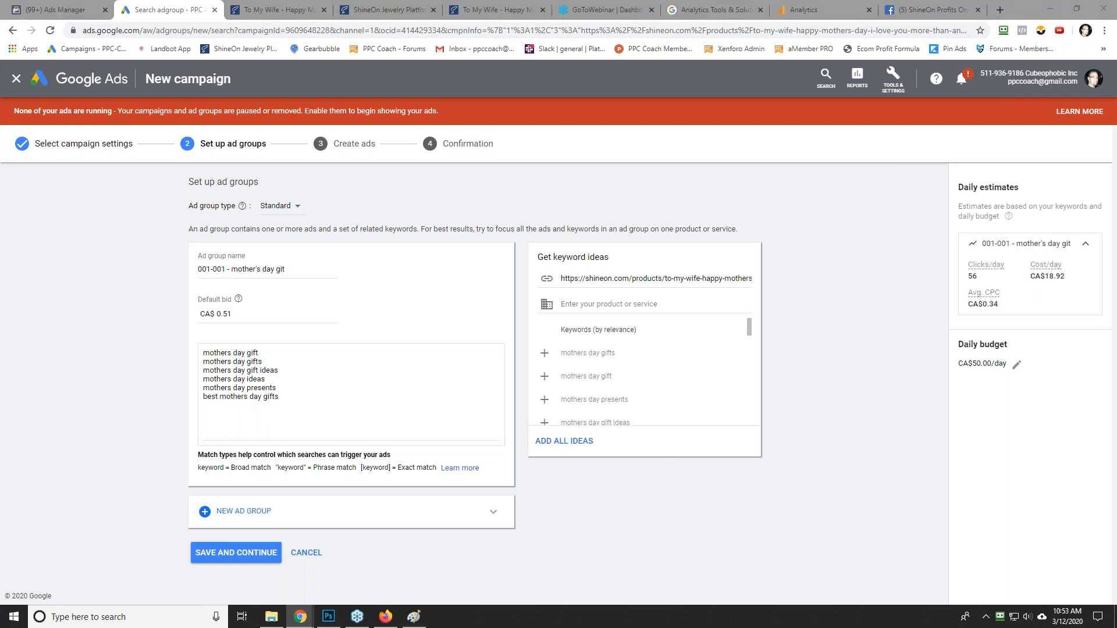
{"action": "left_click", "coordinate": [224, 411]}
{"action": "key", "text": "ctrl+v"}
{"action": "left_click", "coordinate": [396, 437]}
{"action": "key", "text": "ctrl+v"}
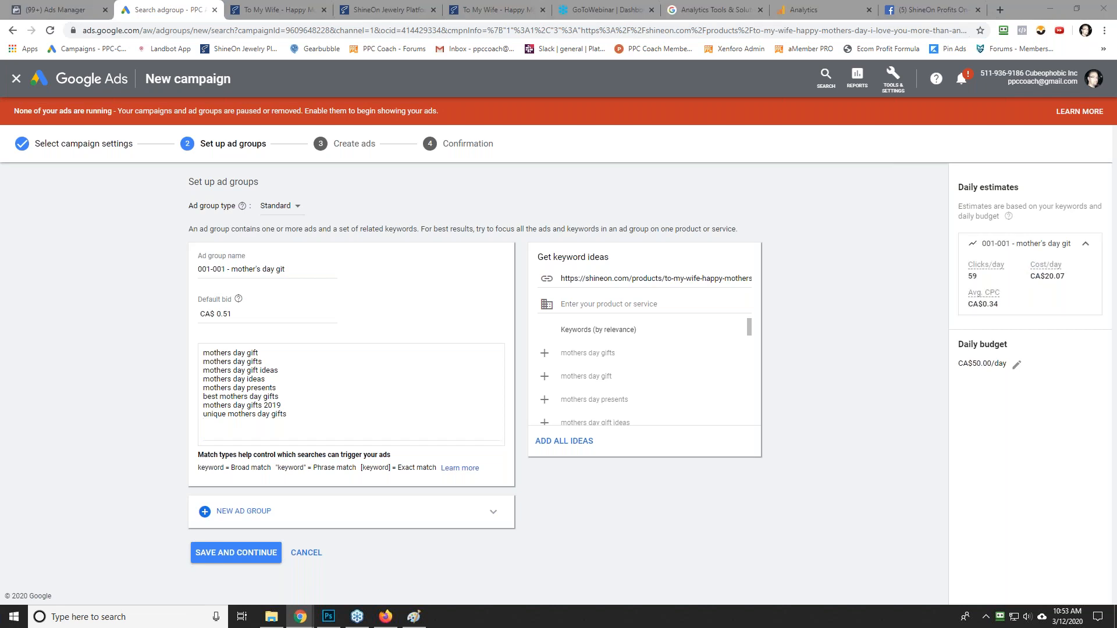
Step: Complete the ad group's keyword list with "good mothers day gifts" and "mothers day necklace"
{"action": "left_click", "coordinate": [244, 440]}
{"action": "key", "text": "ctrl+v"}
{"action": "left_click", "coordinate": [214, 441]}
{"action": "key", "text": "ctrl+v"}
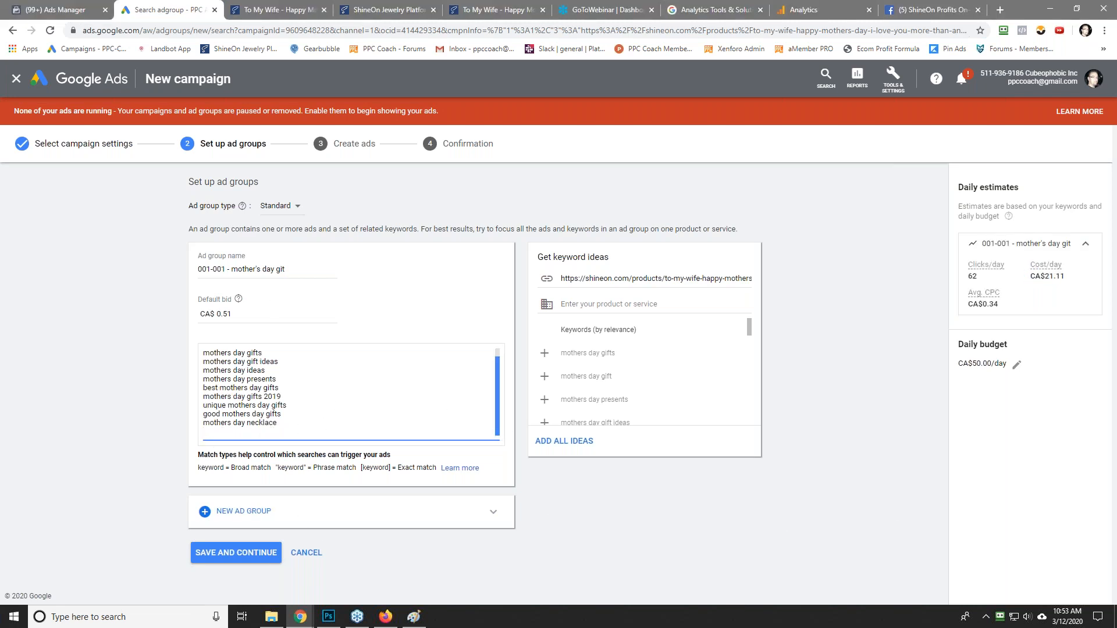
{"action": "scroll", "coordinate": [501, 362], "scroll_direction": "up", "scroll_amount": 1}
{"action": "left_click", "coordinate": [1107, 168]}
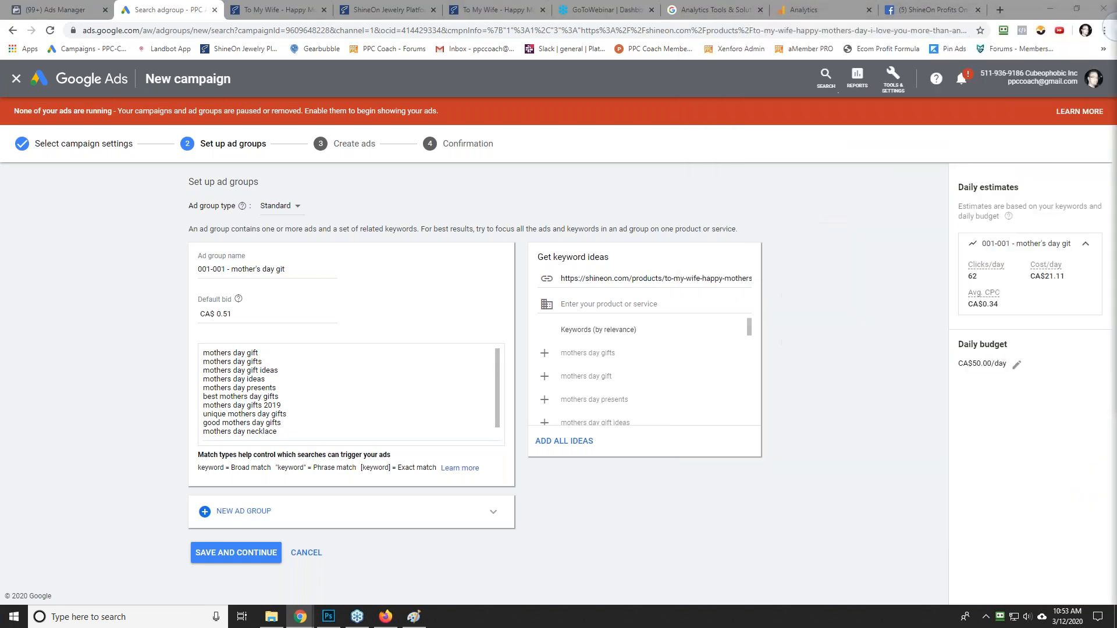
Step: Bring the Keyword Planner window beside the ad group to compare its ideas with the entered keywords, and move it away again
{"action": "left_click_drag", "start_coordinate": [1116, 5], "coordinate": [858, 21]}
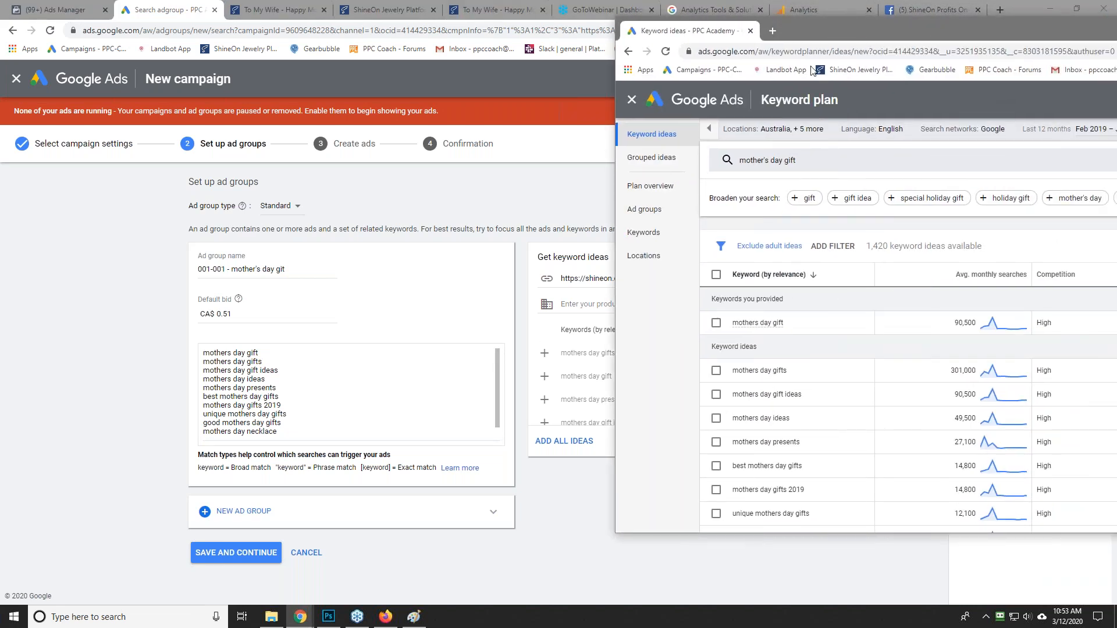
{"action": "scroll", "coordinate": [791, 458], "scroll_direction": "down", "scroll_amount": 2}
{"action": "triple_click", "coordinate": [766, 468]}
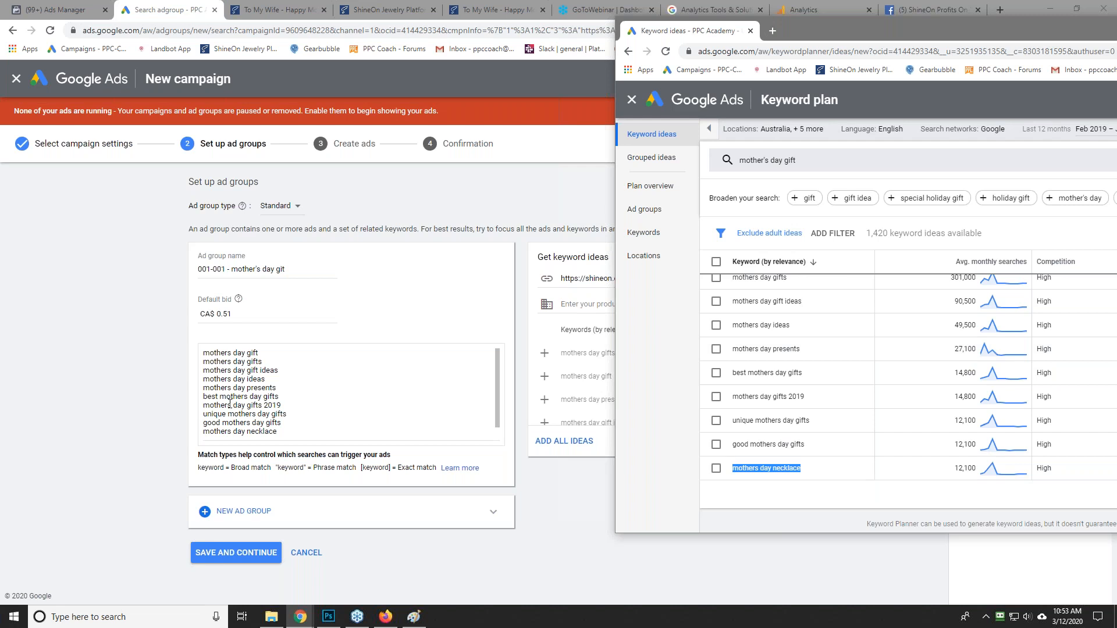
{"action": "left_click_drag", "start_coordinate": [813, 26], "coordinate": [1116, 26]}
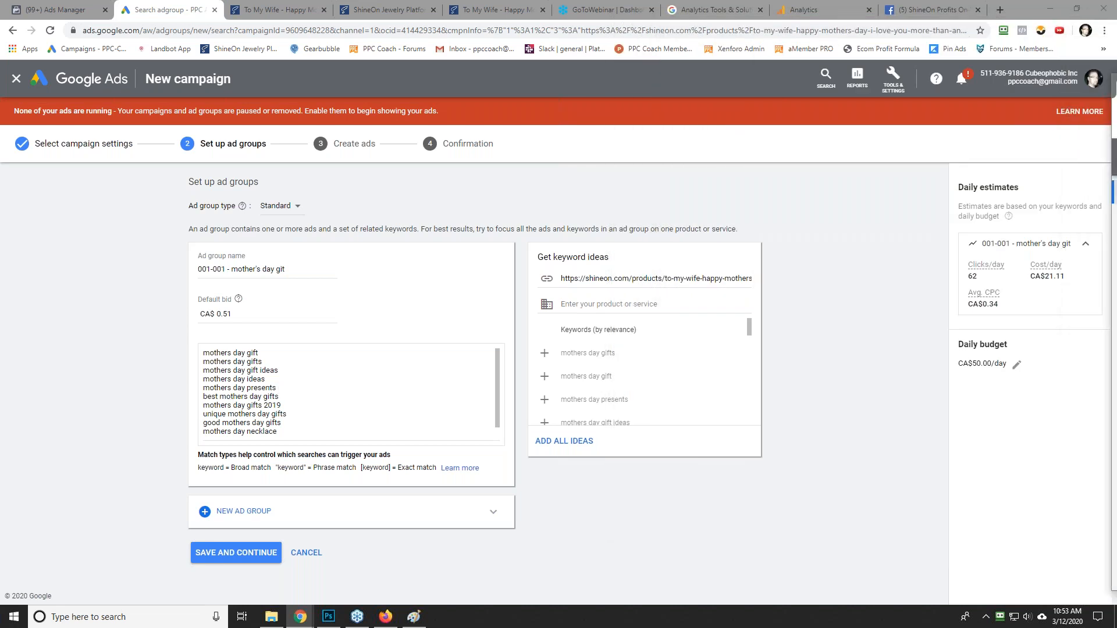
Step: Save the ad group, continue to ad creation, and open the new text ad's Headline 1 for entry
{"action": "left_click", "coordinate": [303, 432]}
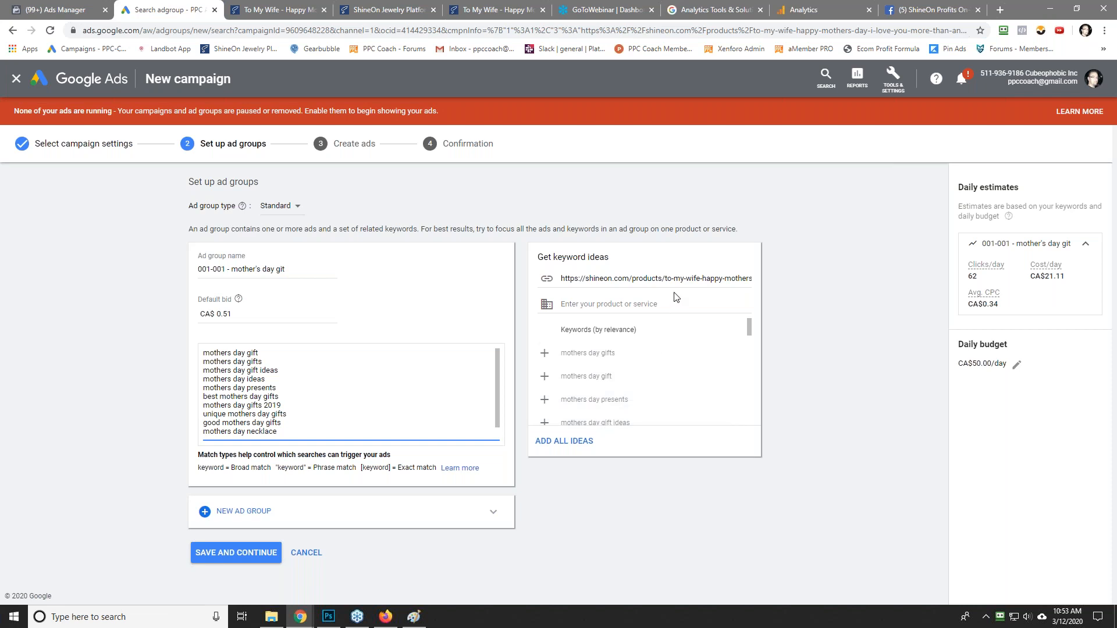
{"action": "mouse_move", "coordinate": [749, 326]}
{"action": "left_mouse_down"}
{"action": "mouse_move", "coordinate": [751, 419]}
{"action": "mouse_move", "coordinate": [759, 314]}
{"action": "left_mouse_up"}
{"action": "left_click", "coordinate": [256, 557]}
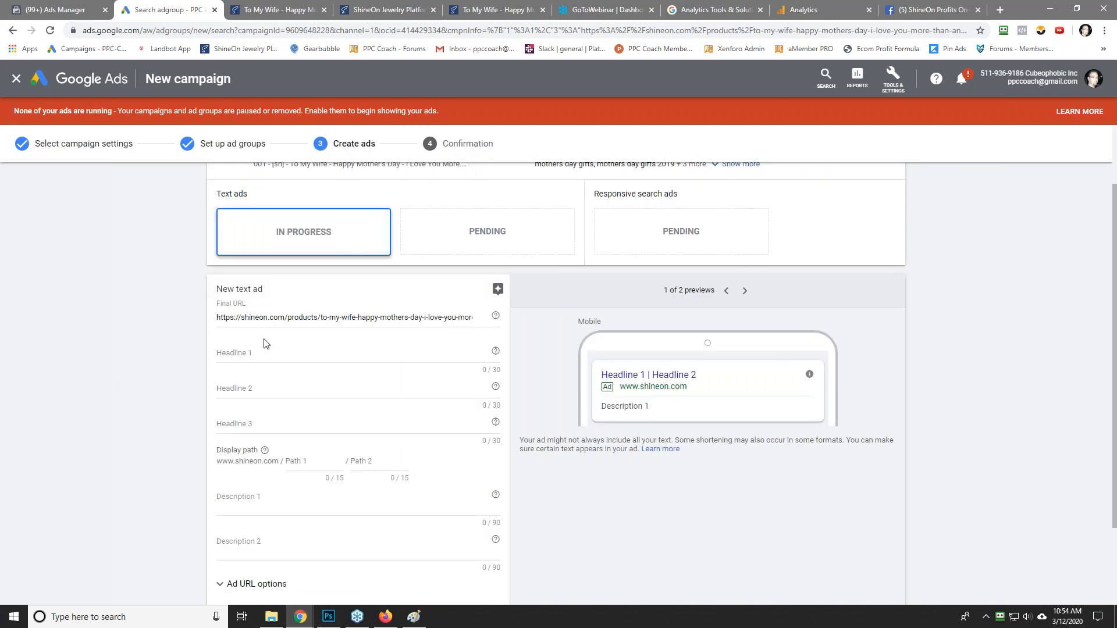
{"action": "left_click", "coordinate": [302, 355]}
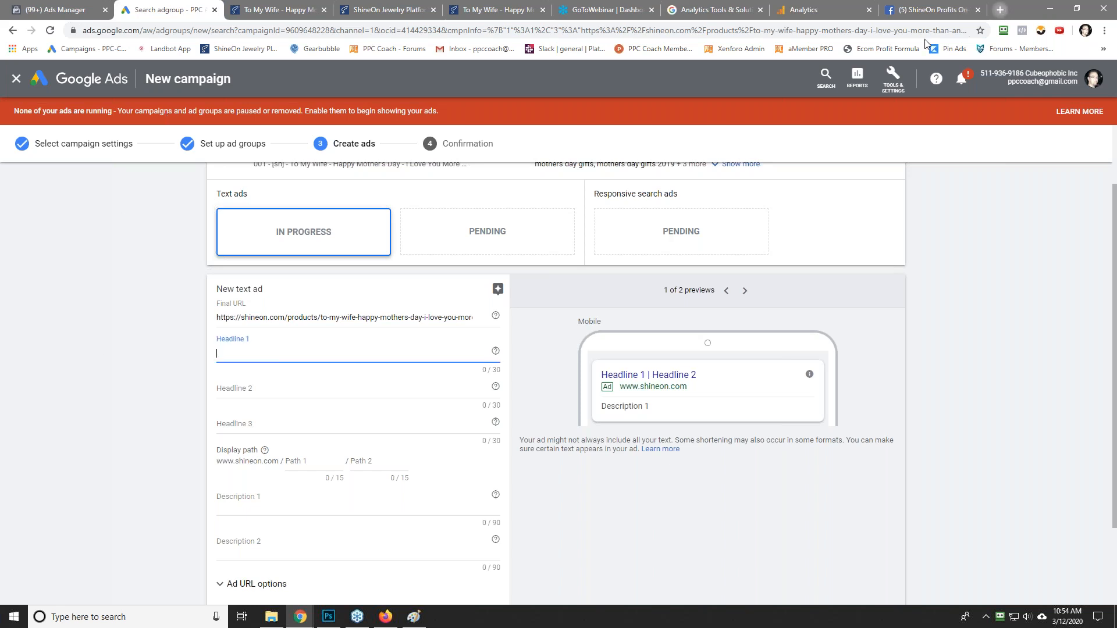
Step: Search Google for "mother's day gifts" in a new browser tab
{"action": "left_click", "coordinate": [1001, 10]}
{"action": "left_click", "coordinate": [452, 243]}
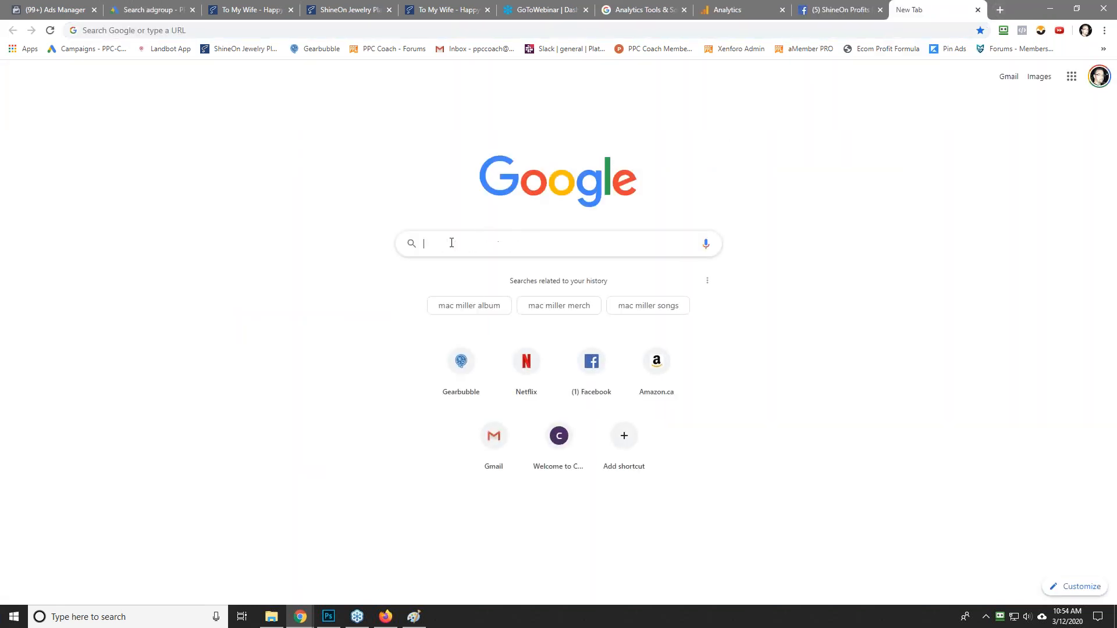
{"action": "type", "text": "mother"}
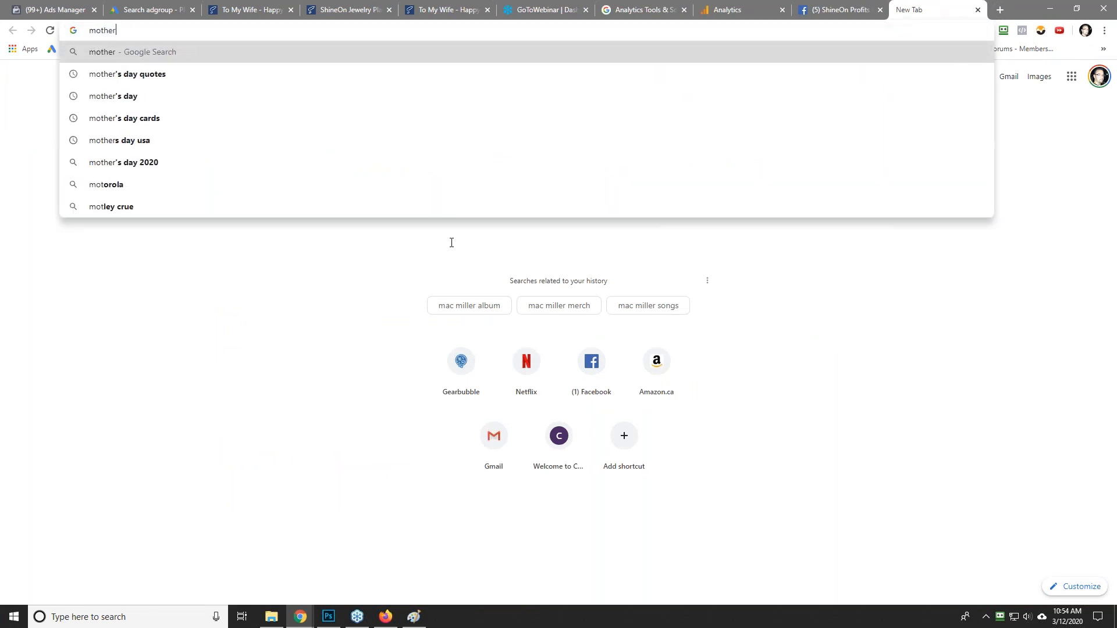
{"action": "type", "text": "'s day gifts"}
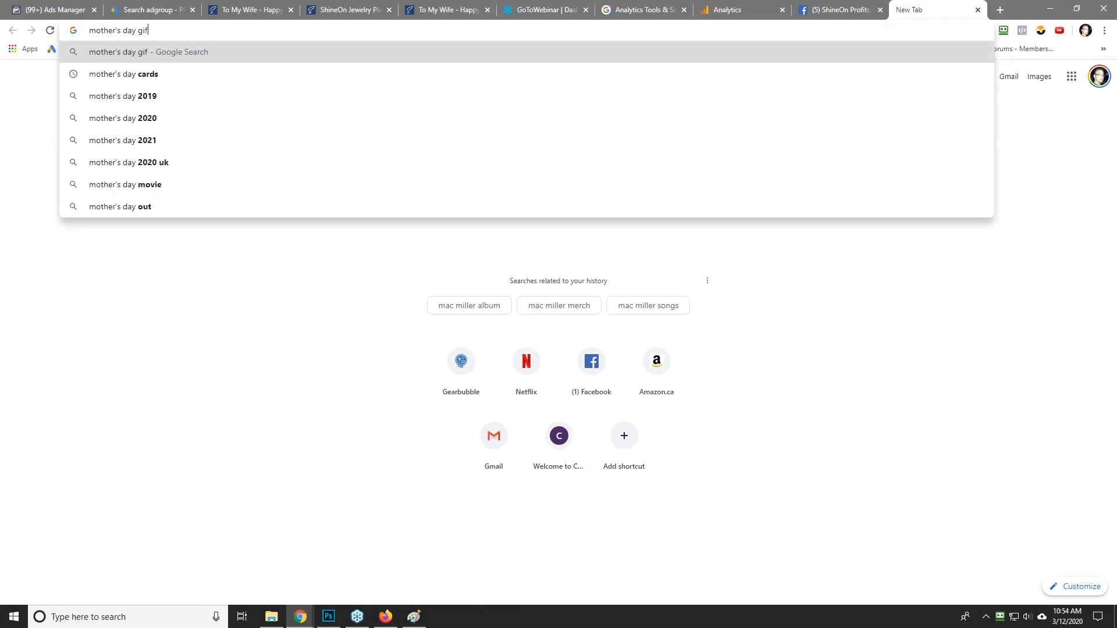
{"action": "key", "text": "Return"}
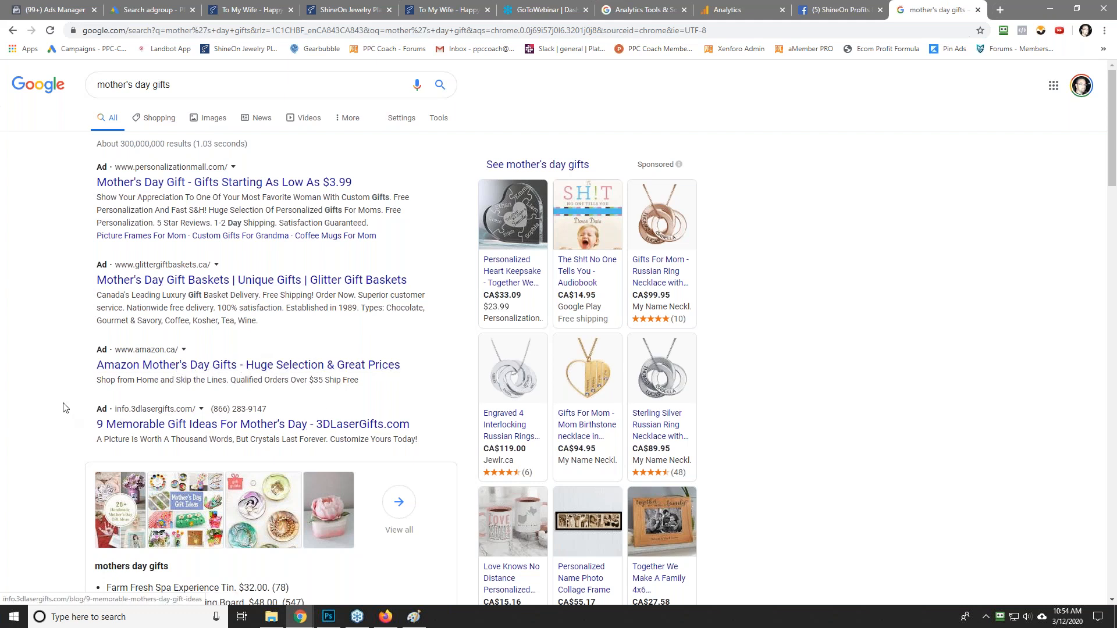
Step: Examine the competing ads, organic listings and related searches for mother's day gifts, and return to the new text ad
{"action": "scroll", "coordinate": [56, 396], "scroll_direction": "down", "scroll_amount": 2}
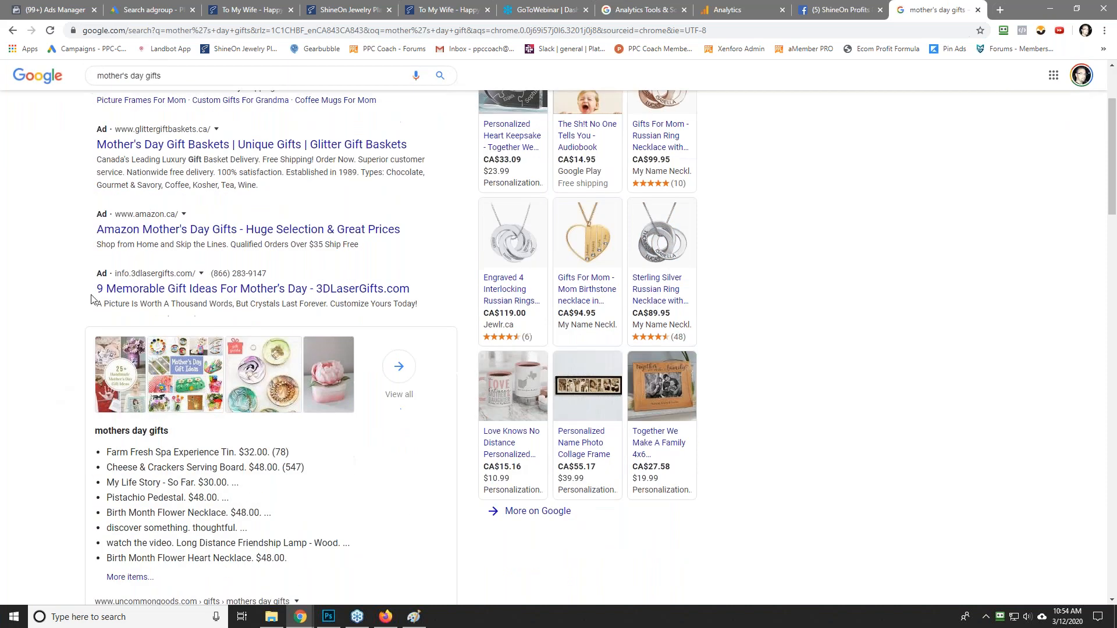
{"action": "scroll", "coordinate": [75, 357], "scroll_direction": "down", "scroll_amount": 4}
{"action": "scroll", "coordinate": [74, 358], "scroll_direction": "down", "scroll_amount": 12}
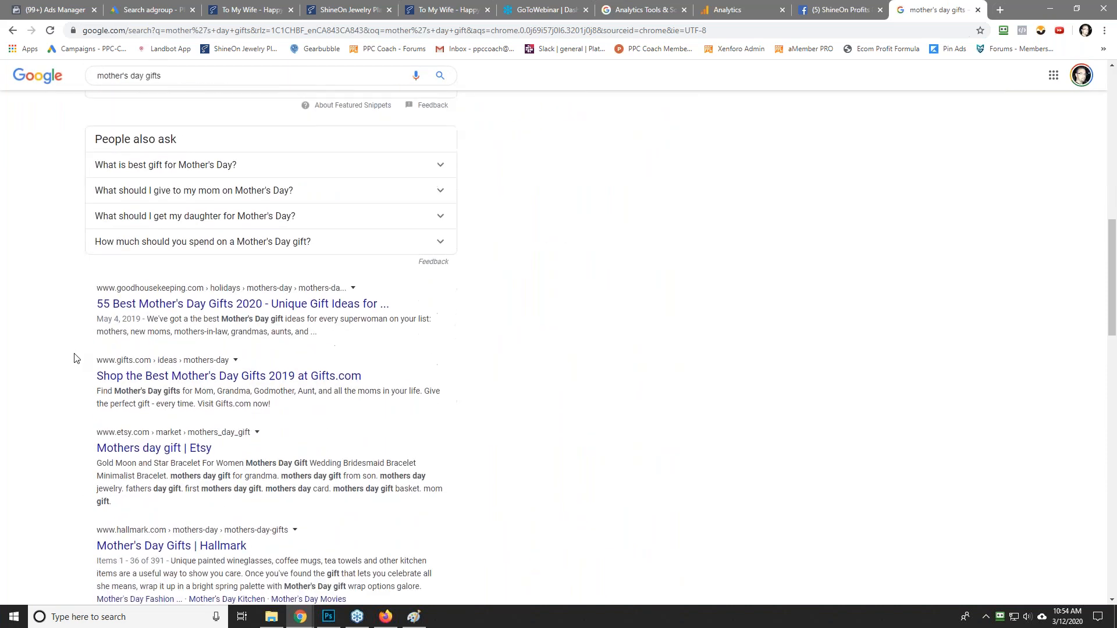
{"action": "scroll", "coordinate": [74, 357], "scroll_direction": "down", "scroll_amount": 8}
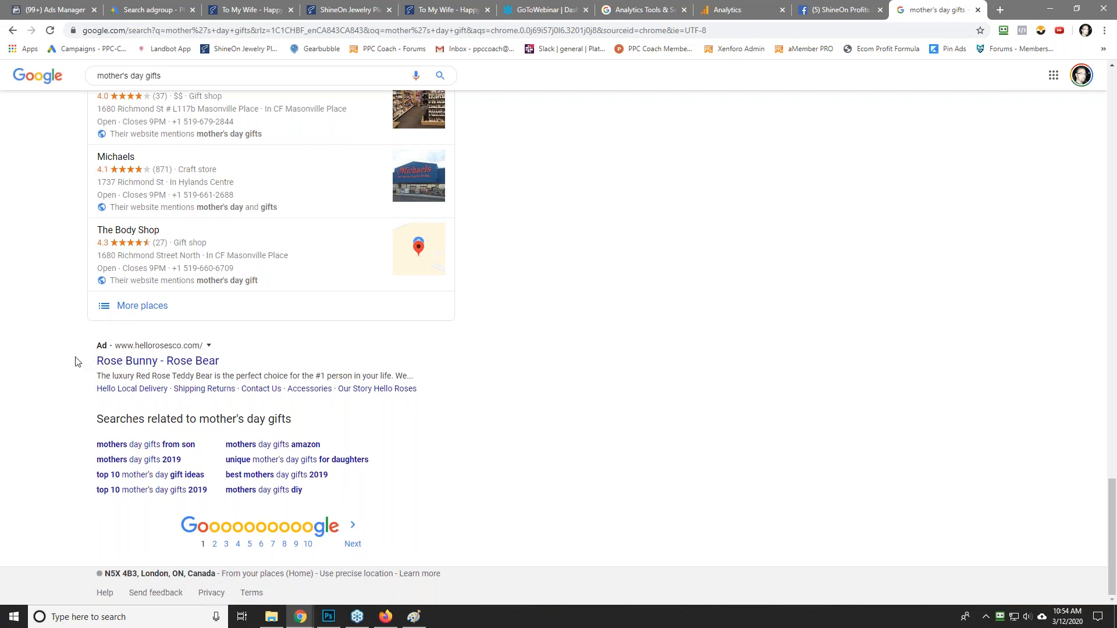
{"action": "scroll", "coordinate": [76, 360], "scroll_direction": "up", "scroll_amount": 20}
{"action": "scroll", "coordinate": [78, 362], "scroll_direction": "up", "scroll_amount": 1}
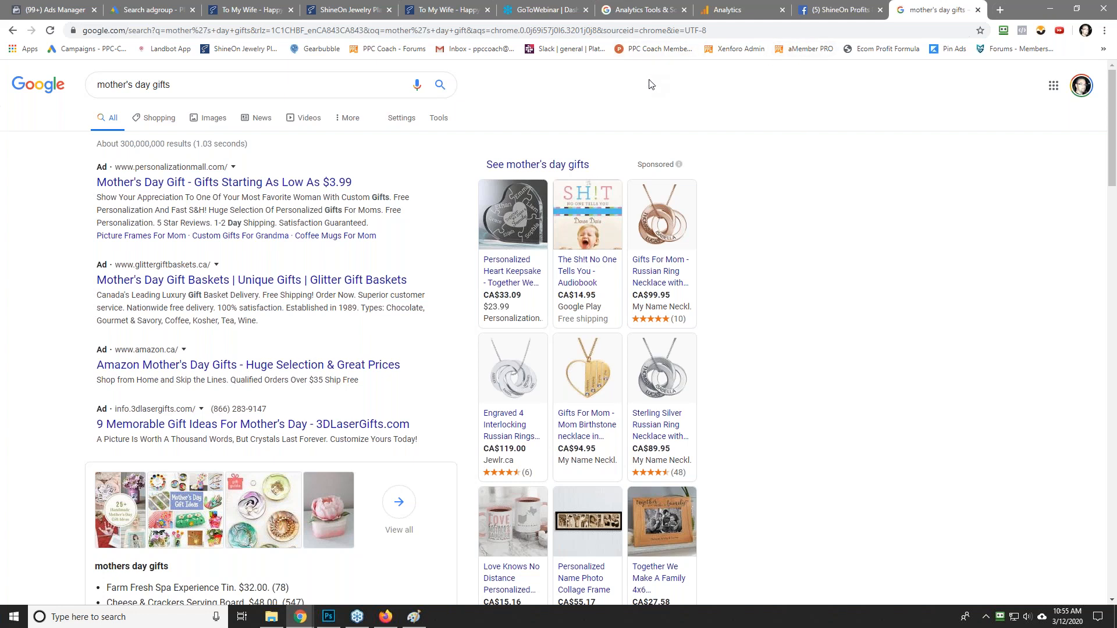
{"action": "left_click", "coordinate": [145, 10]}
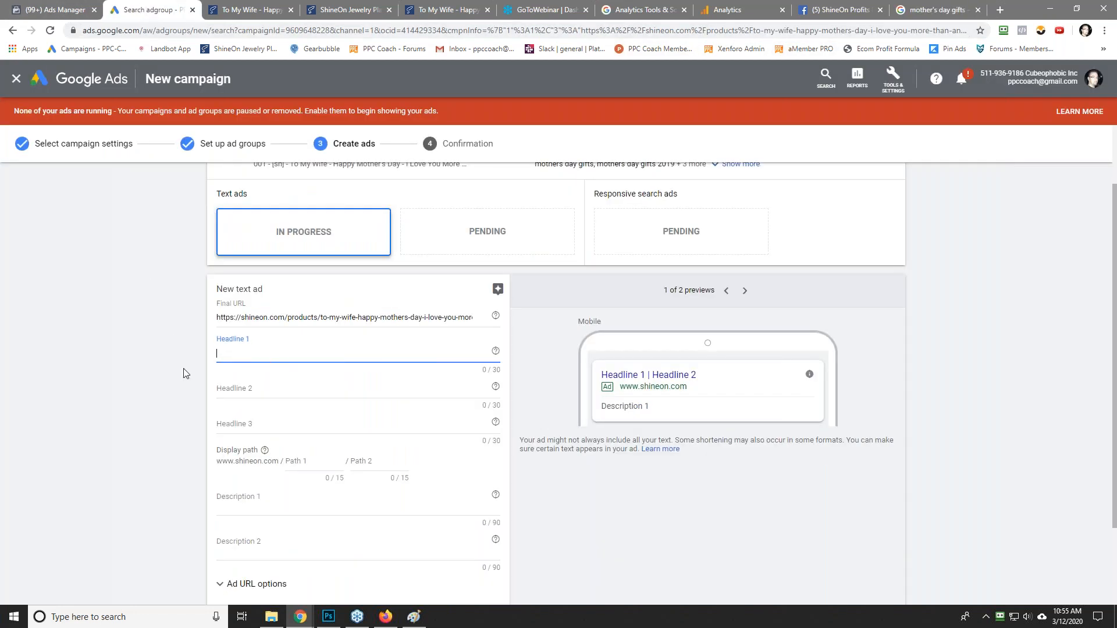
Step: Fill in the text ad's three headlines: "Want A Mother's Day Gift?", "This Is It" and "Look No Further"
{"action": "type", "text": "Wa"}
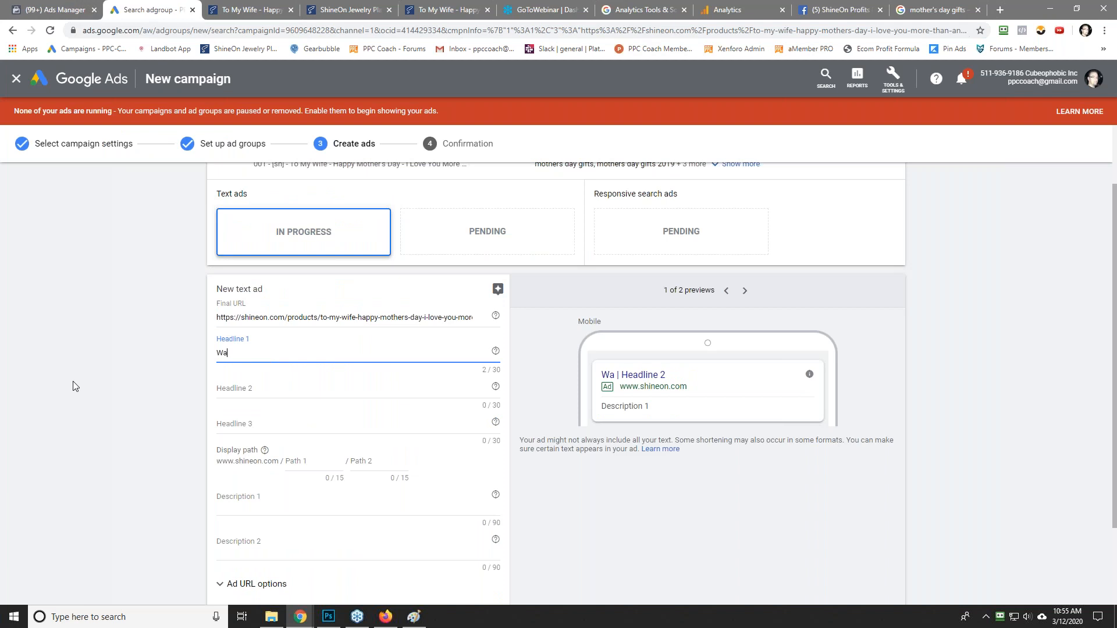
{"action": "type", "text": "nt A Mother's Day"}
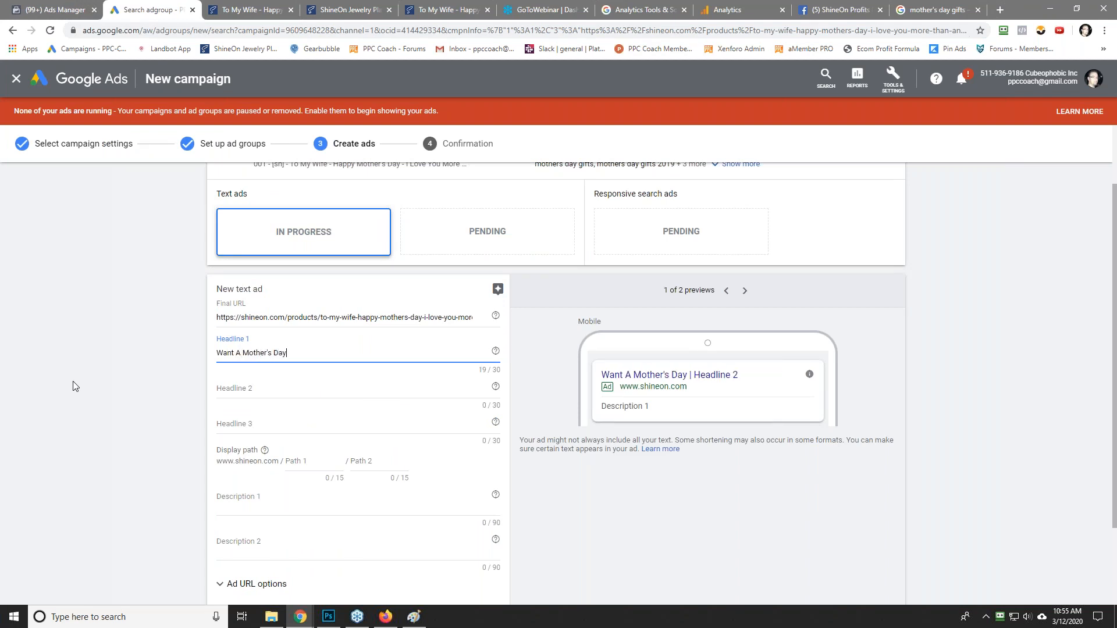
{"action": "type", "text": " Gift?"}
{"action": "left_click", "coordinate": [275, 390]}
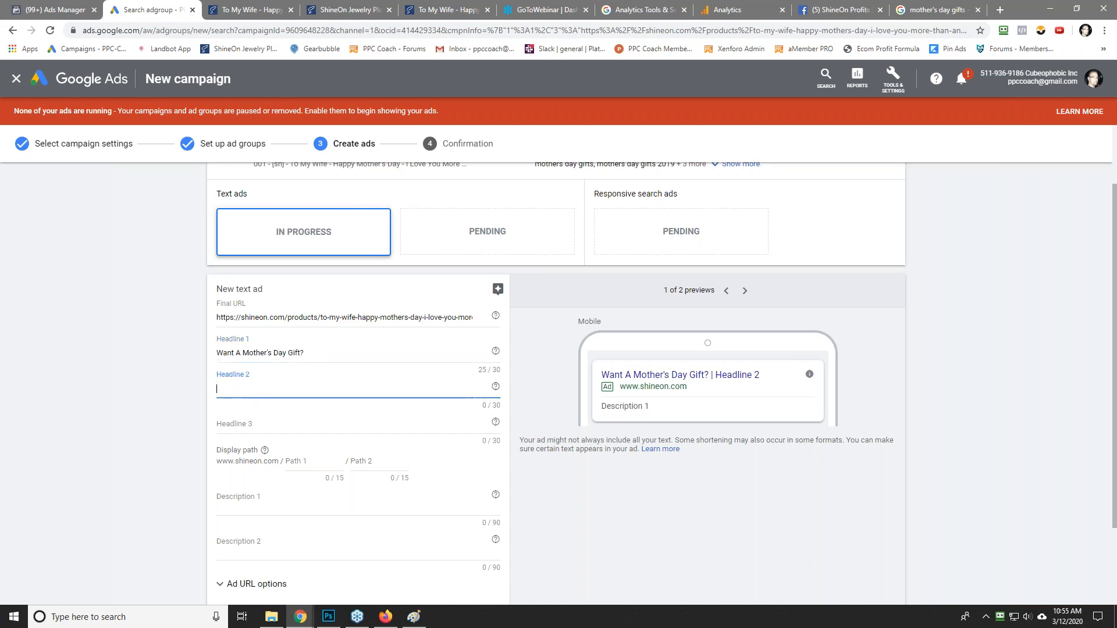
{"action": "type", "text": "This Is It"}
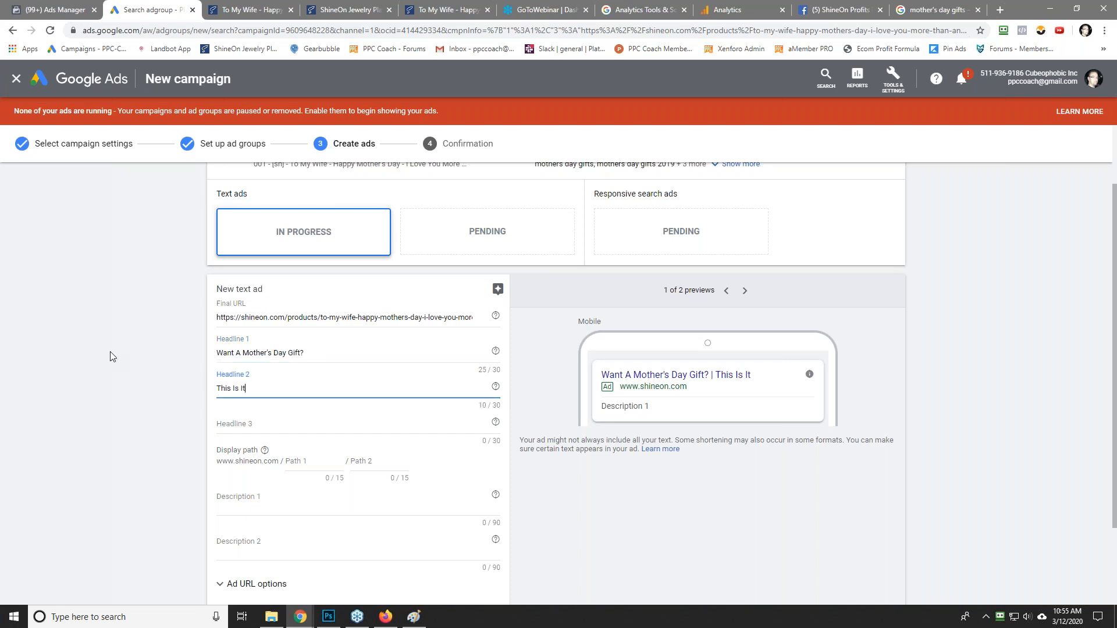
{"action": "left_click", "coordinate": [240, 421]}
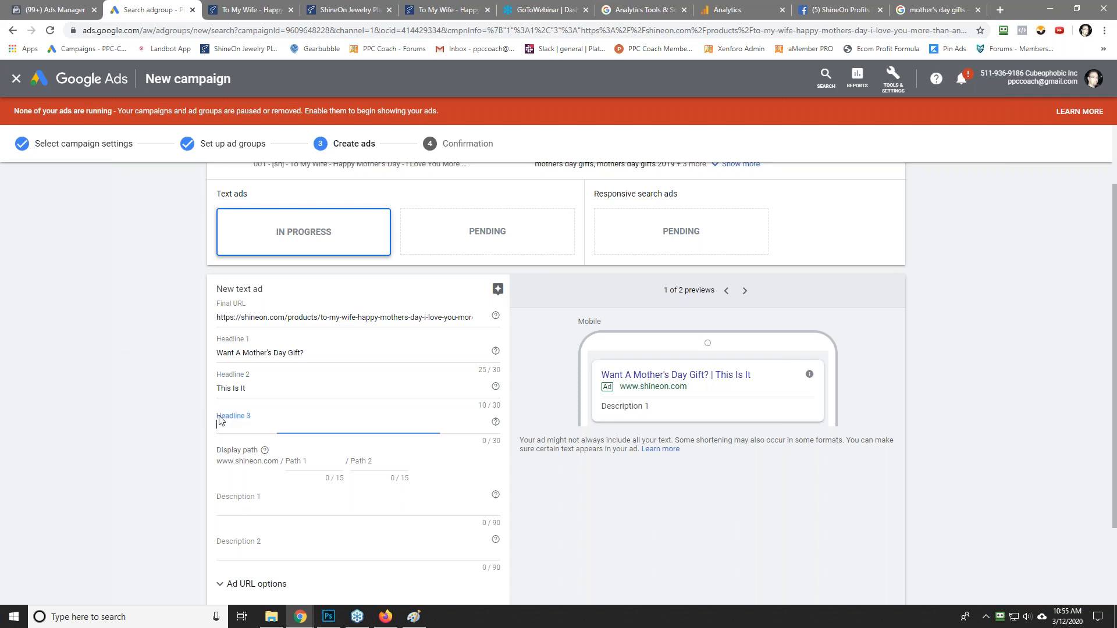
{"action": "type", "text": "Look No Further"}
Step: Enter "We Have A Beautiful Gift Box, Necklace And Message Card That Is Perfect For Any Wife/Mom" as the ad's Description 1
{"action": "left_click", "coordinate": [176, 419]}
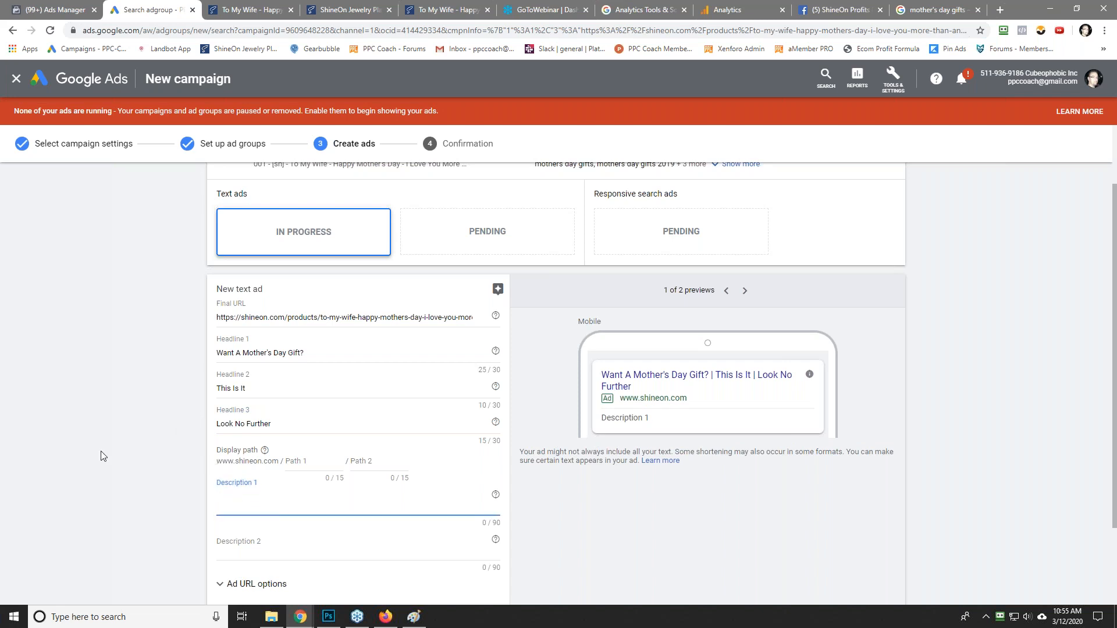
{"action": "type", "text": "WE"}
{"action": "type", "text": " Hae"}
{"action": "type", "text": "ve A Beautiful"}
{"action": "type", "text": " Gift Bo"}
{"action": "type", "text": "x And Ne"}
{"action": "key", "text": "BackSpace"}
{"action": "key", "text": "BackSpace"}
{"action": "key", "text": "BackSpace"}
{"action": "key", "text": "BackSpace"}
{"action": "key", "text": "BackSpace"}
{"action": "key", "text": "BackSpace"}
{"action": "key", "text": "BackSpace"}
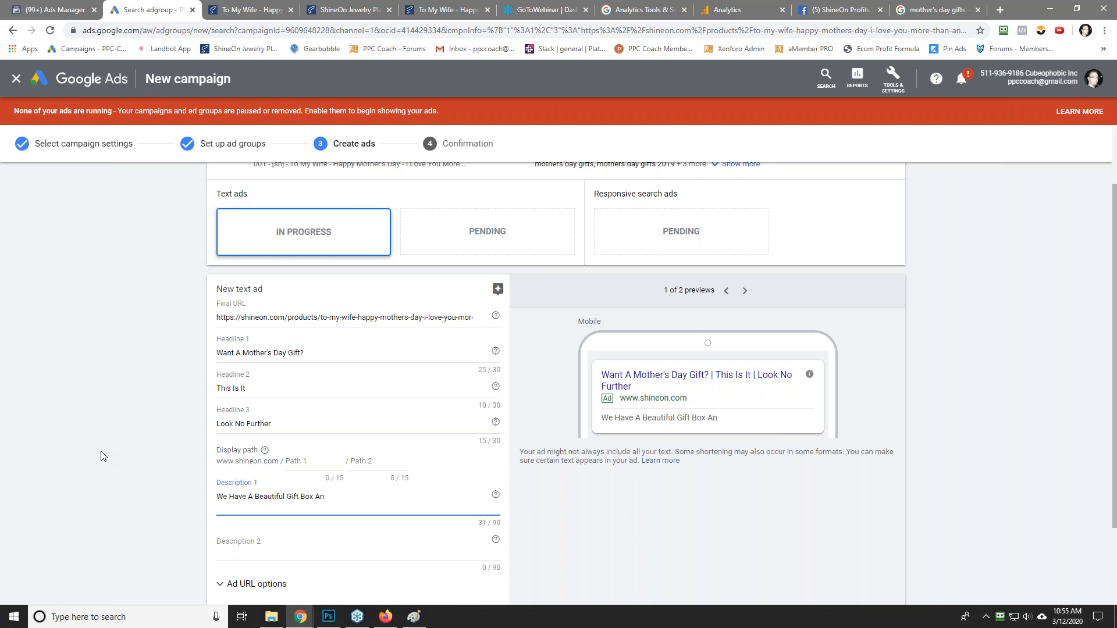
{"action": "type", "text": ", Necklace And Message Card This"}
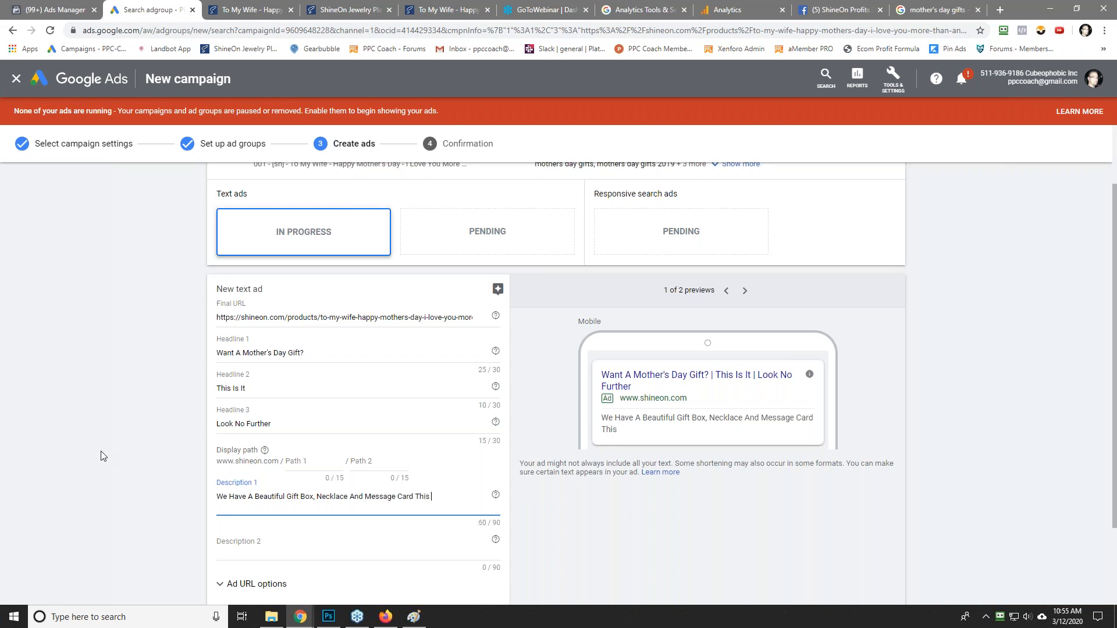
{"action": "key", "text": "BackSpace"}
{"action": "key", "text": "BackSpace"}
{"action": "type", "text": "at Is Perfect For Any Wife"}
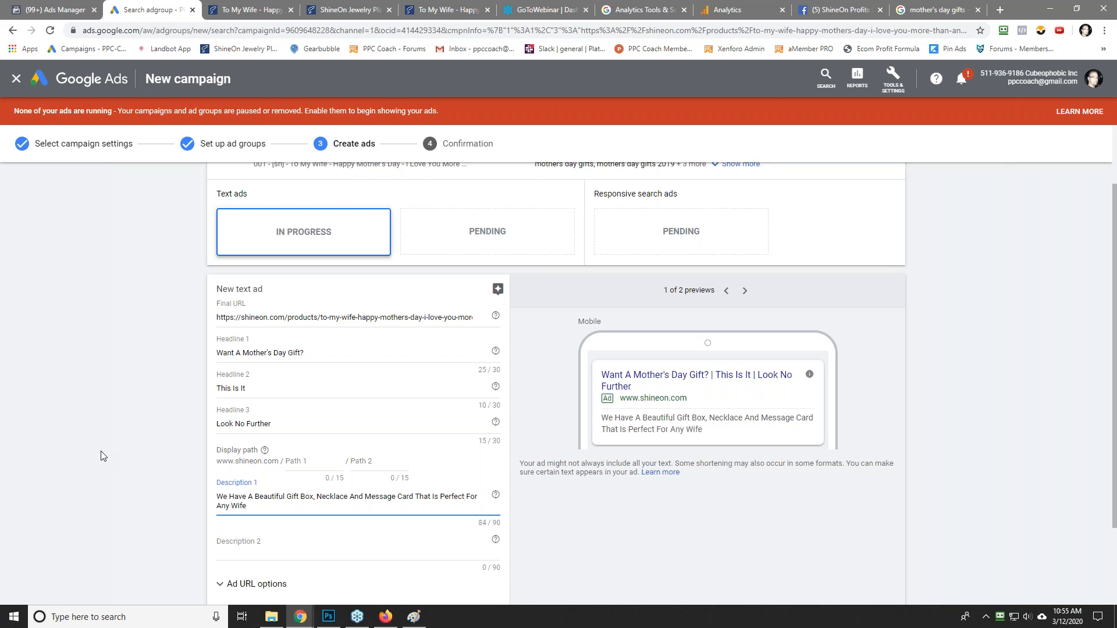
{"action": "type", "text": "/Mom"}
Step: Set Description 2 to "Get Her This Now. She Will Love It And Love That You Found The Perfect Mother's Day Gift." and start the next ad
{"action": "scroll", "coordinate": [143, 488], "scroll_direction": "down", "scroll_amount": 2}
{"action": "key", "text": "Tab"}
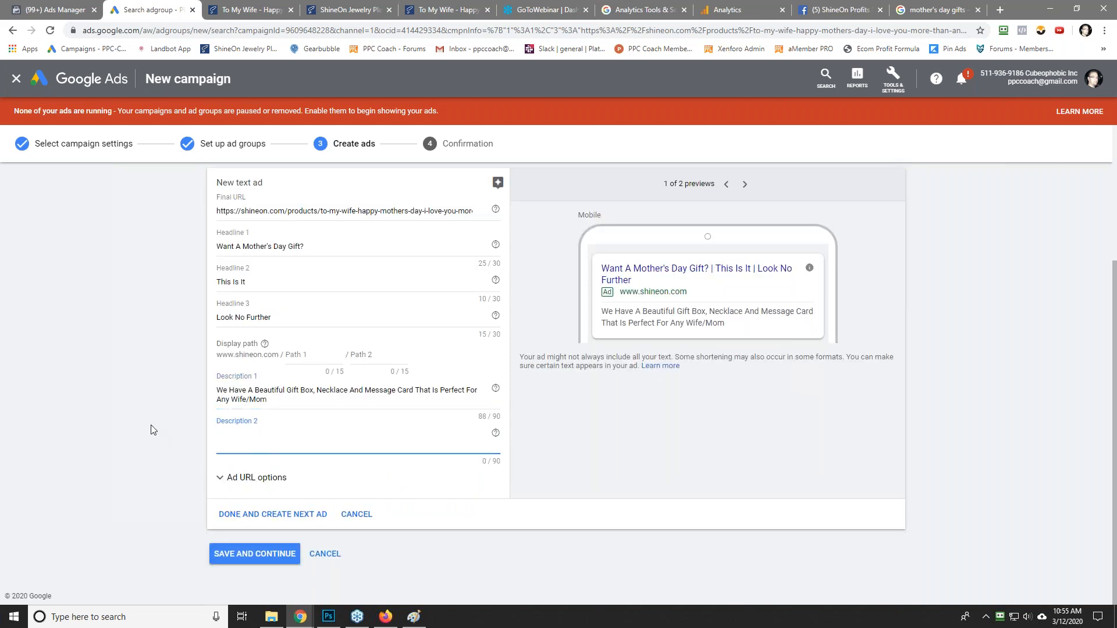
{"action": "type", "text": "Get Her This Now.  She Wi"}
{"action": "type", "text": "ove It"}
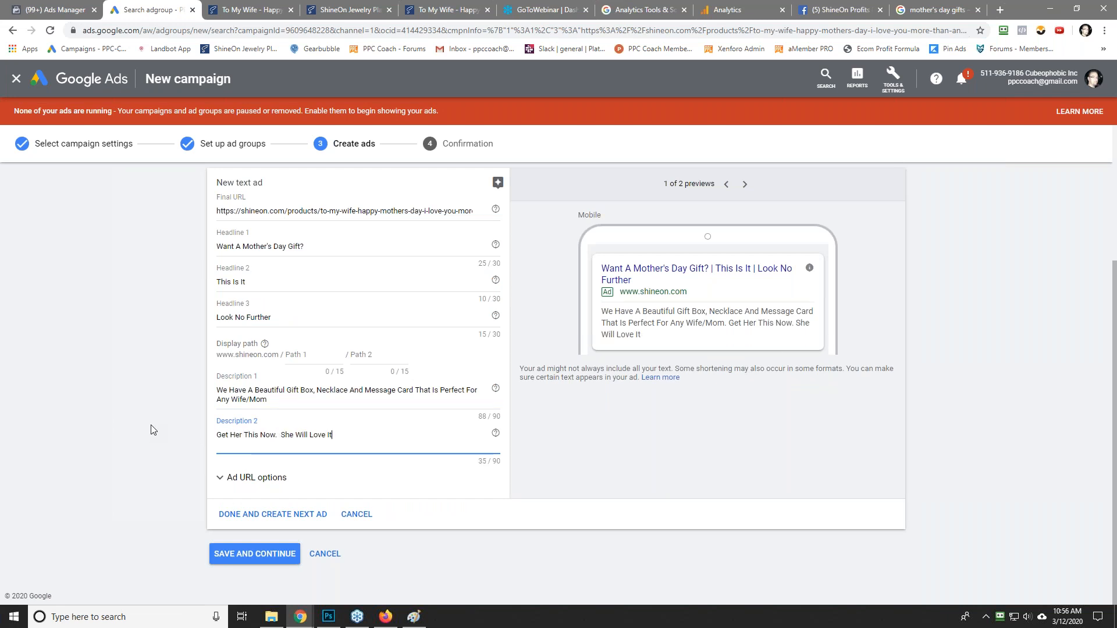
{"action": "type", "text": " And Love That You Found The Per"}
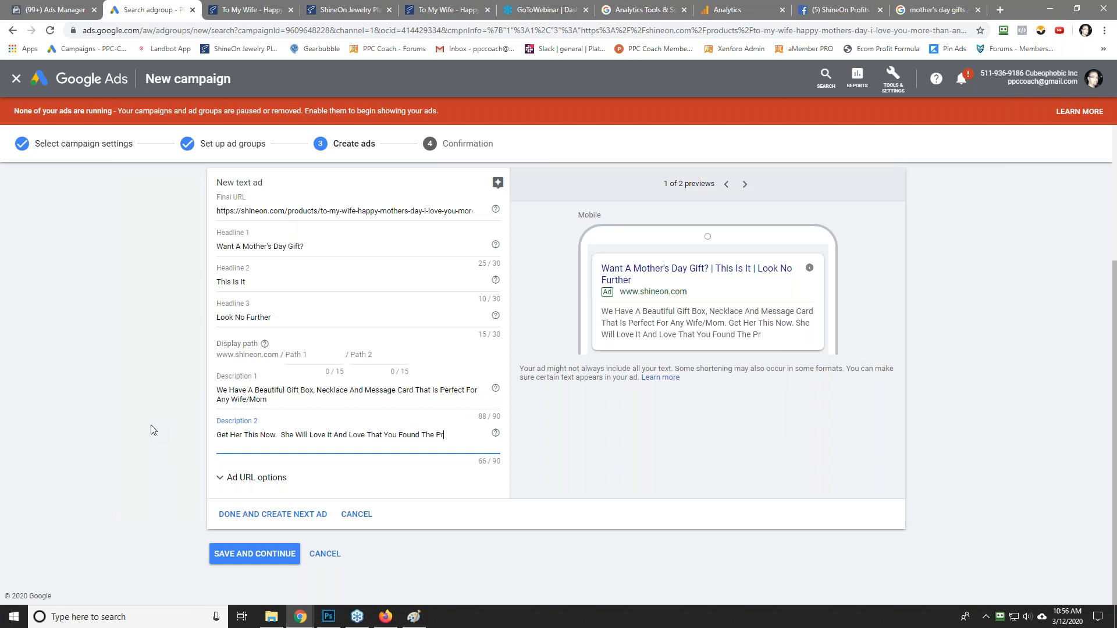
{"action": "type", "text": "f"}
{"action": "key", "text": "BackSpace"}
{"action": "key", "text": "BackSpace"}
{"action": "type", "text": "erfect Mother's Day Gif"}
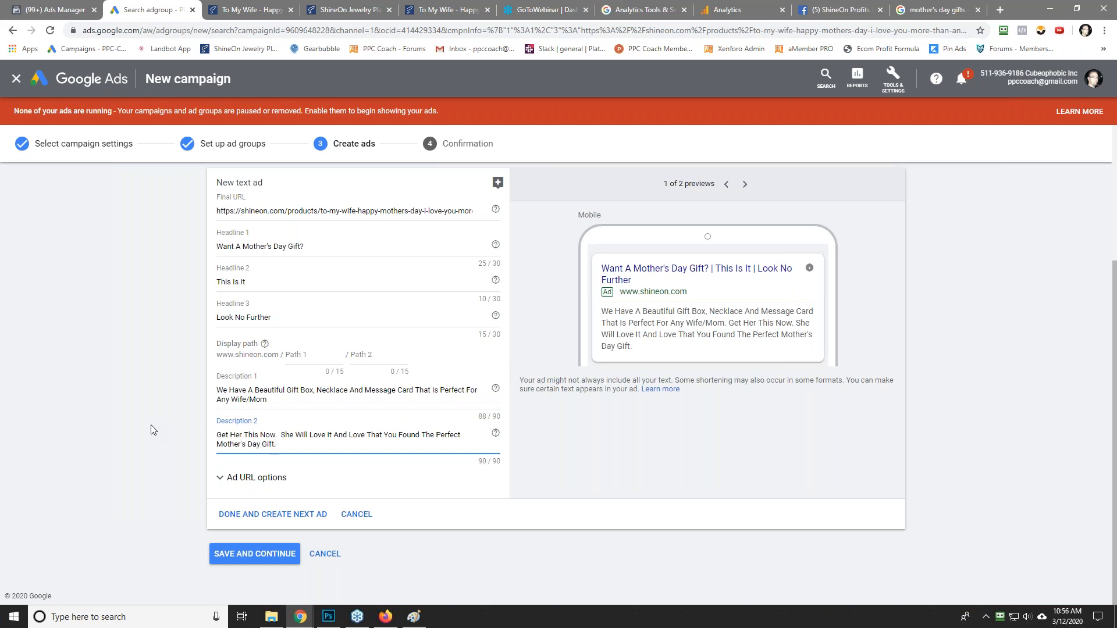
{"action": "type", "text": "t."}
{"action": "left_click", "coordinate": [297, 516]}
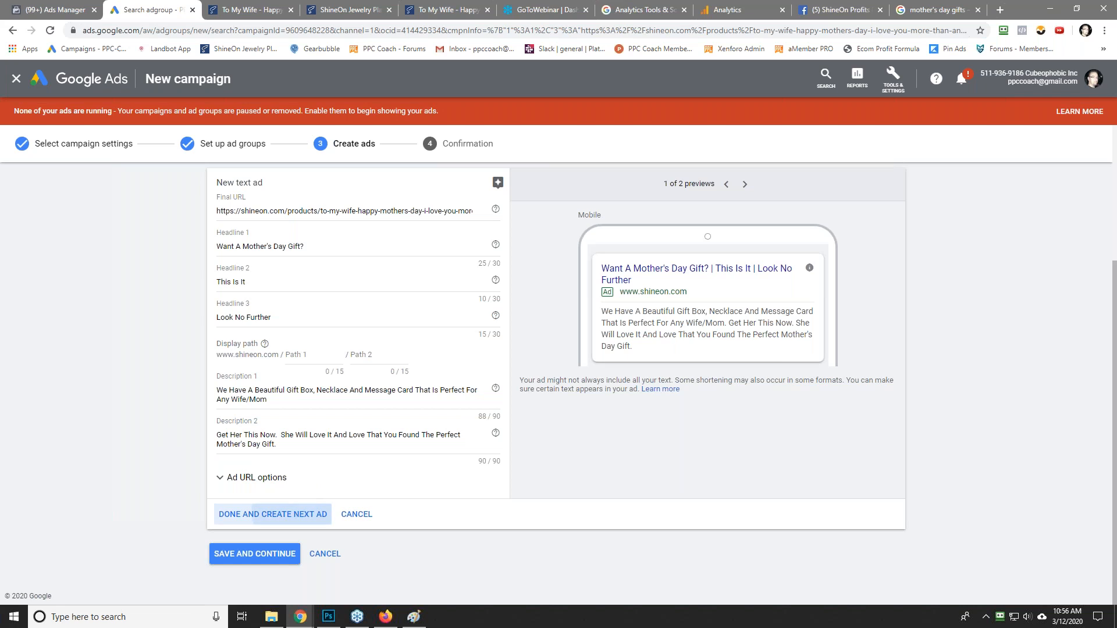
Step: Replace the second text ad's Headline 1 with "Need A Mother's Day Gift"
{"action": "scroll", "coordinate": [120, 306], "scroll_direction": "up", "scroll_amount": 2}
{"action": "scroll", "coordinate": [121, 311], "scroll_direction": "down", "scroll_amount": 2}
{"action": "scroll", "coordinate": [143, 309], "scroll_direction": "up", "scroll_amount": 2}
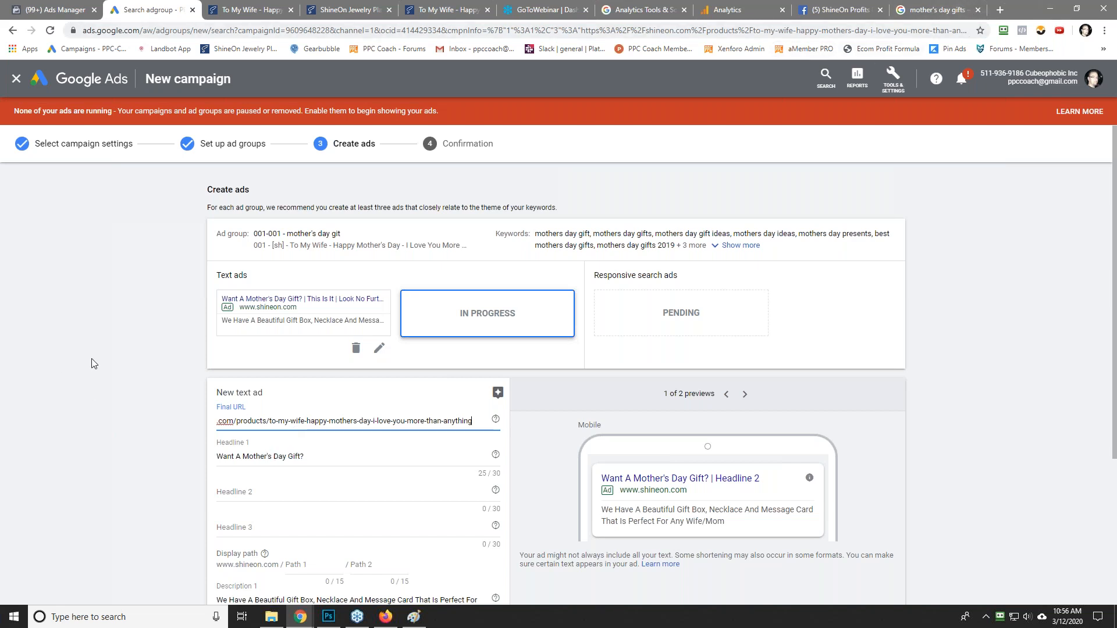
{"action": "scroll", "coordinate": [89, 366], "scroll_direction": "down", "scroll_amount": 3}
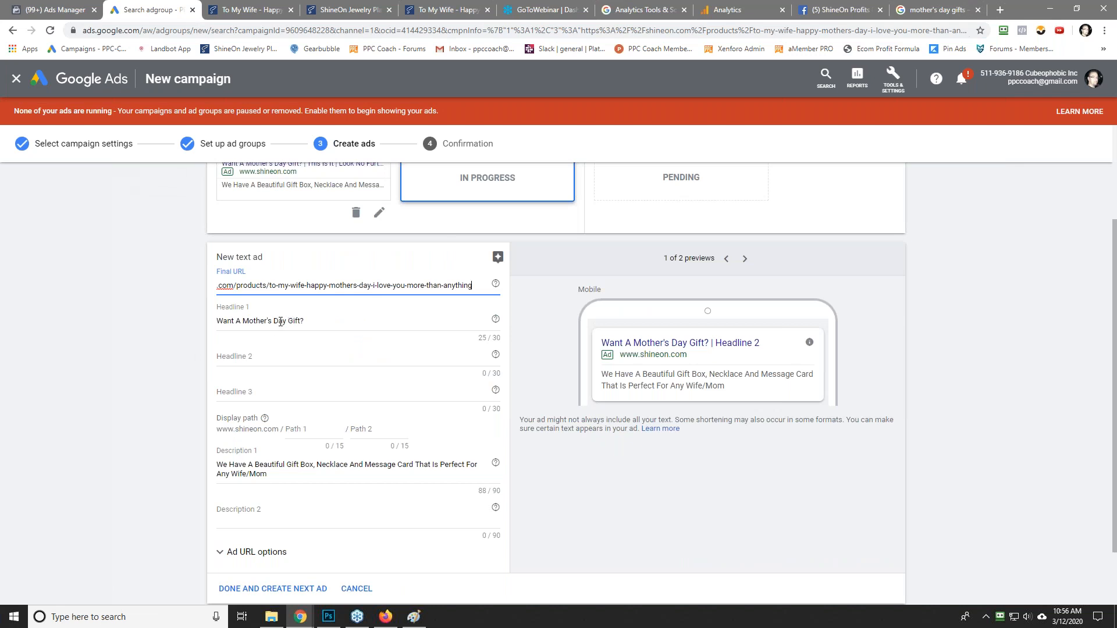
{"action": "double_click", "coordinate": [259, 322]}
{"action": "triple_click", "coordinate": [231, 320]}
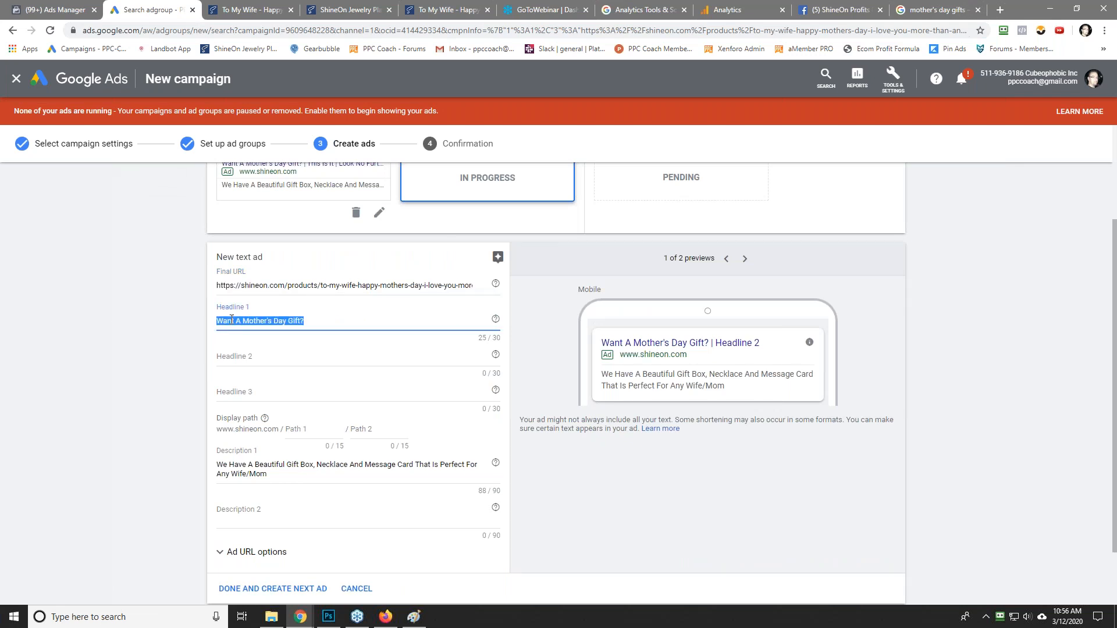
{"action": "type", "text": "Love"}
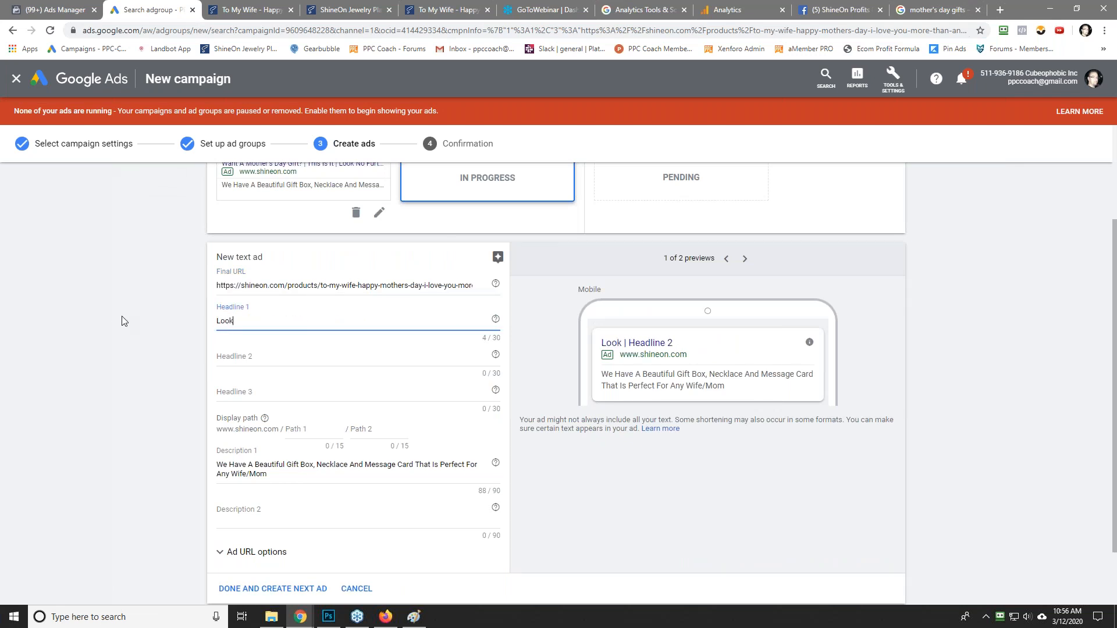
{"action": "key", "text": "BackSpace"}
{"action": "key", "text": "BackSpace"}
{"action": "key", "text": "BackSpace"}
{"action": "key", "text": "BackSpace"}
{"action": "type", "text": "Love"}
{"action": "key", "text": "BackSpace"}
{"action": "key", "text": "BackSpace"}
{"action": "key", "text": "BackSpace"}
{"action": "key", "text": "BackSpace"}
{"action": "type", "text": "Need"}
{"action": "key", "text": "BackSpace"}
{"action": "key", "text": "BackSpace"}
{"action": "type", "text": "ed A Mother's Day Gift"}
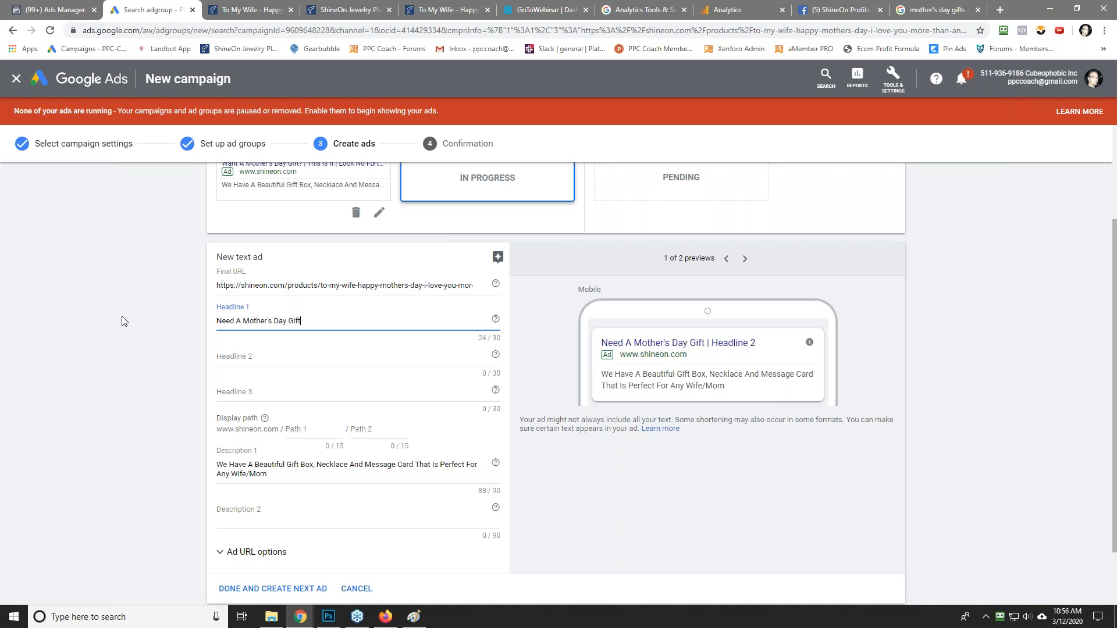
Step: Enter "This Wife/Mom Gift Is Perfect" as Headline 2 of the second text ad
{"action": "key", "text": "Tab"}
{"action": "type", "text": "This "}
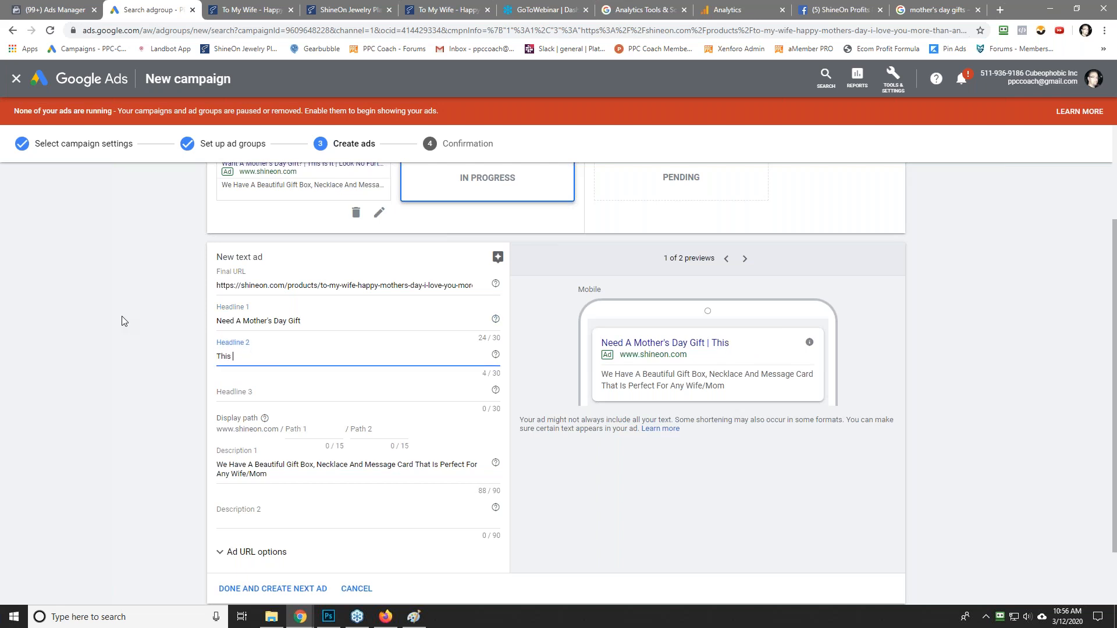
{"action": "type", "text": " Wife/<om"}
{"action": "key", "text": "BackSpace"}
{"action": "key", "text": "BackSpace"}
{"action": "type", "text": "Mom Gift Is Perfect"}
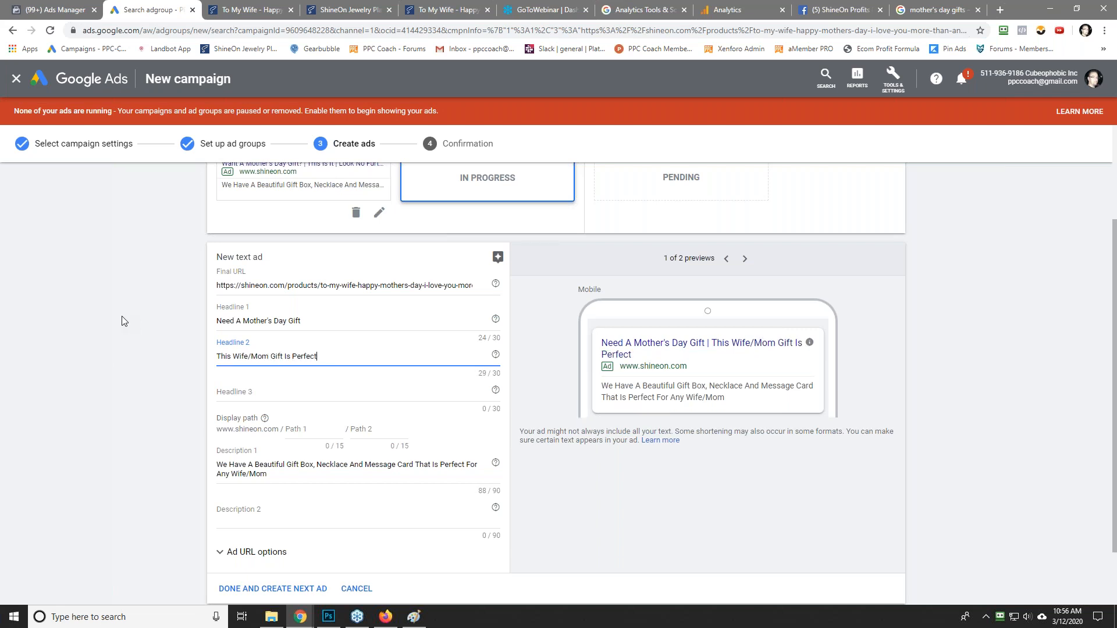
Step: Enter "Your Search Is Over" as Headline 3 of the second text ad
{"action": "key", "text": "Tab"}
{"action": "type", "text": "Check "}
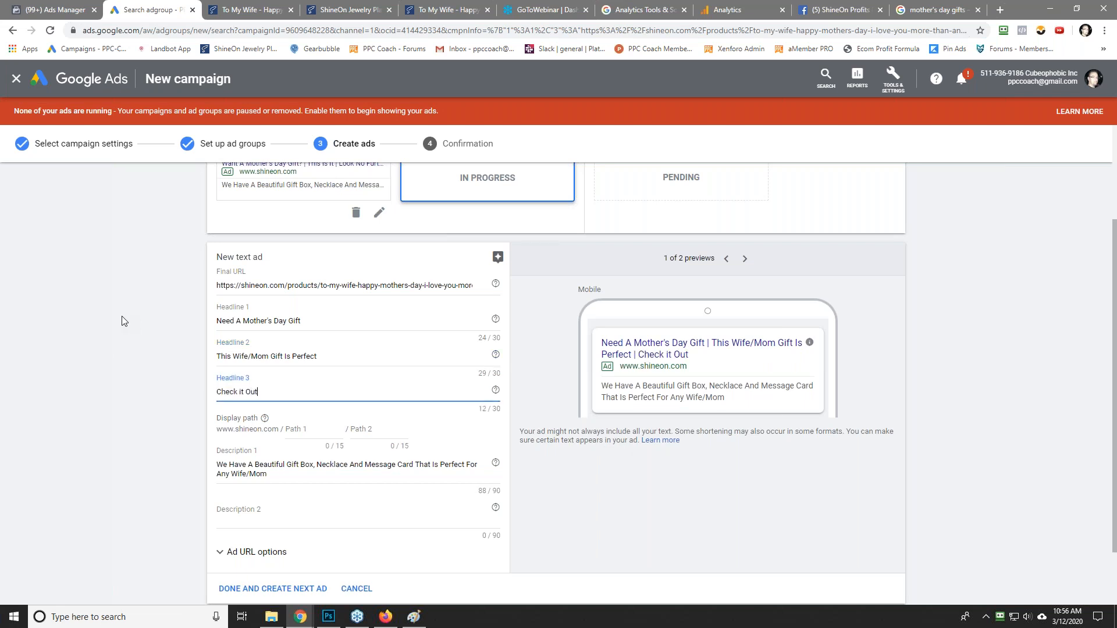
{"action": "type", "text": "It Out"}
{"action": "key", "text": "BackSpace"}
{"action": "key", "text": "BackSpace"}
{"action": "key", "text": "BackSpace"}
{"action": "key", "text": "BackSpace"}
{"action": "key", "text": "BackSpace"}
{"action": "key", "text": "BackSpace"}
{"action": "key", "text": "BackSpace"}
{"action": "key", "text": "BackSpace"}
{"action": "key", "text": "BackSpace"}
{"action": "key", "text": "BackSpace"}
{"action": "key", "text": "BackSpace"}
{"action": "type", "text": "Your Search Is Over"}
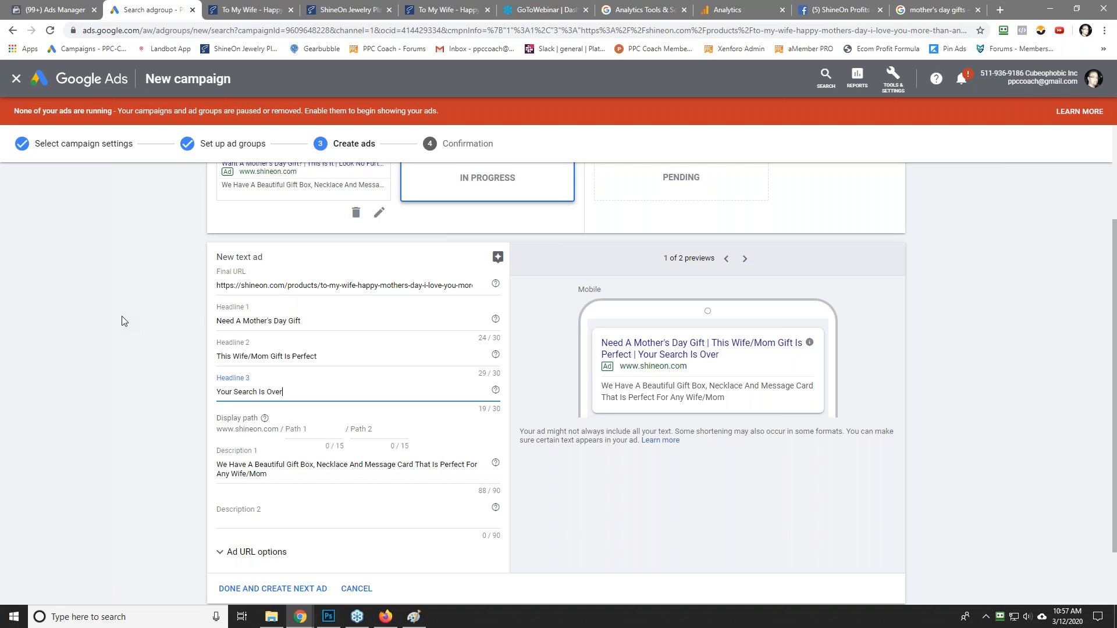
Step: Set the second ad's Description 2 to "Get Her This Awesome Mother's Day Gift Now And Have It In Plenty Of Time For Mother's Day"
{"action": "left_click", "coordinate": [254, 517]}
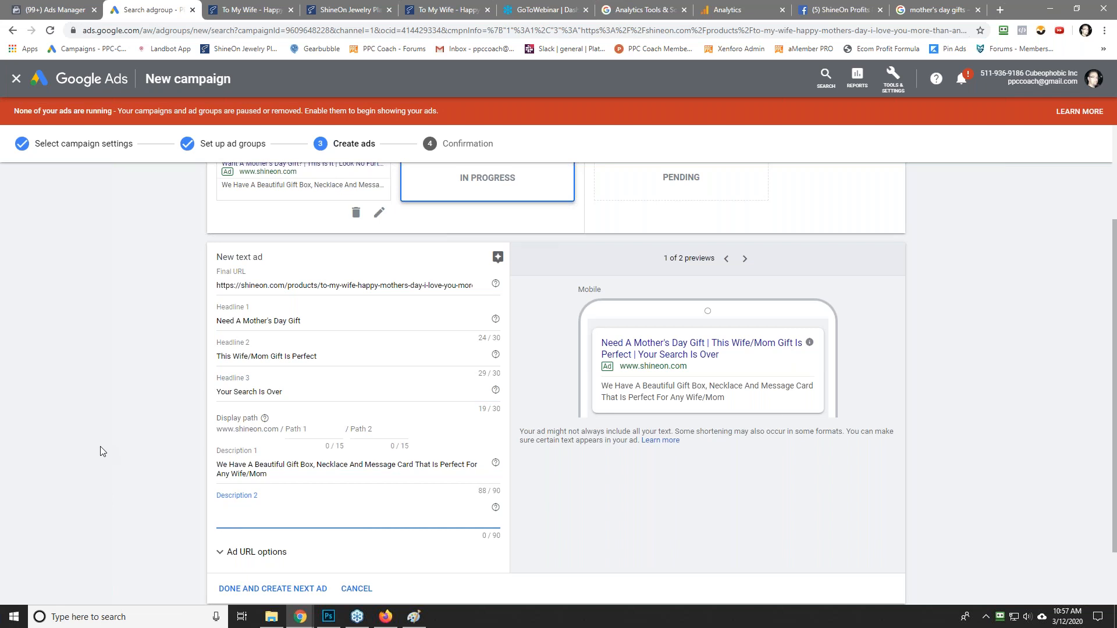
{"action": "key", "text": "BackSpace"}
{"action": "type", "text": "Get Her This Awesome"}
{"action": "type", "text": " M"}
{"action": "type", "text": "othe"}
{"action": "key", "text": "BackSpace"}
{"action": "type", "text": "ther's Day Gift Now And Have It In Plenty Of"}
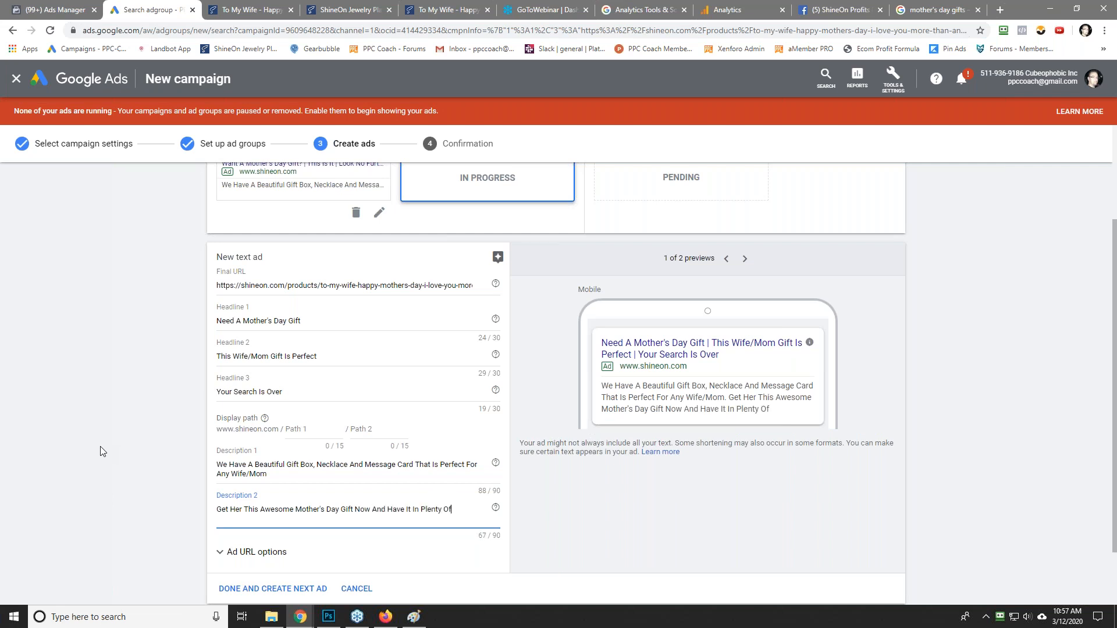
{"action": "type", "text": " Time For Mother's Day"}
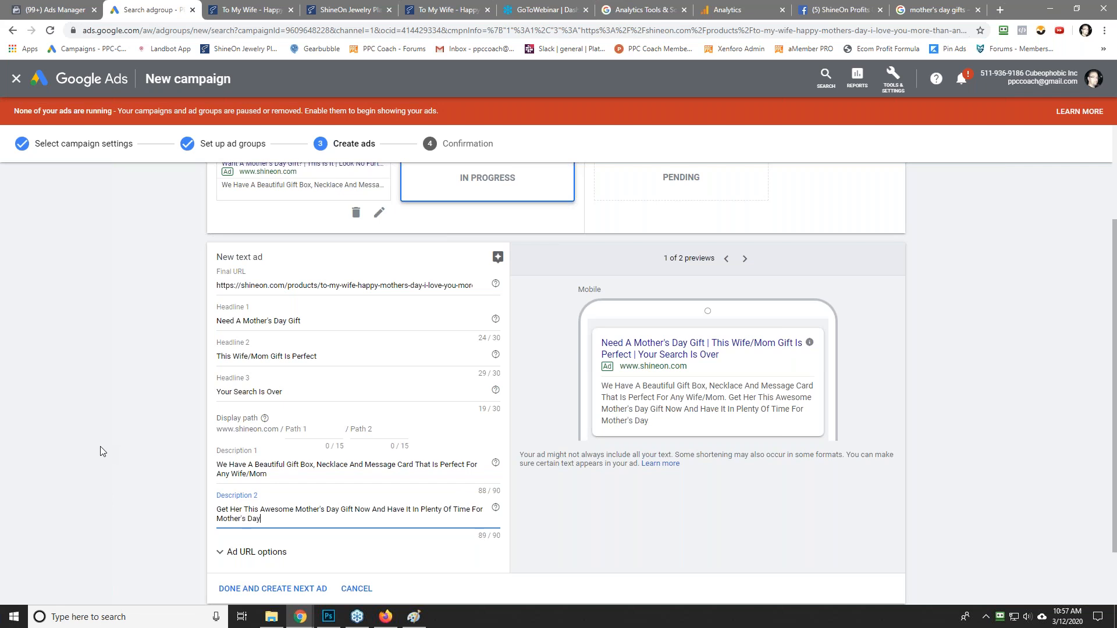
Step: Save the two text ads and continue past the confirmation summary to the new campaign
{"action": "scroll", "coordinate": [319, 418], "scroll_direction": "down", "scroll_amount": 2}
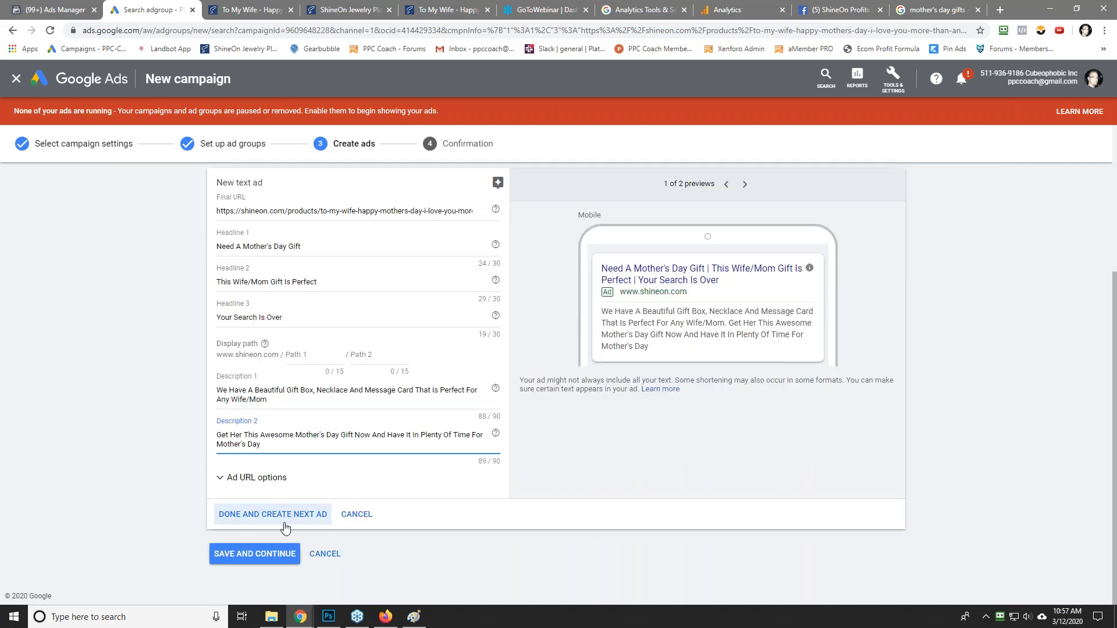
{"action": "left_click", "coordinate": [256, 554]}
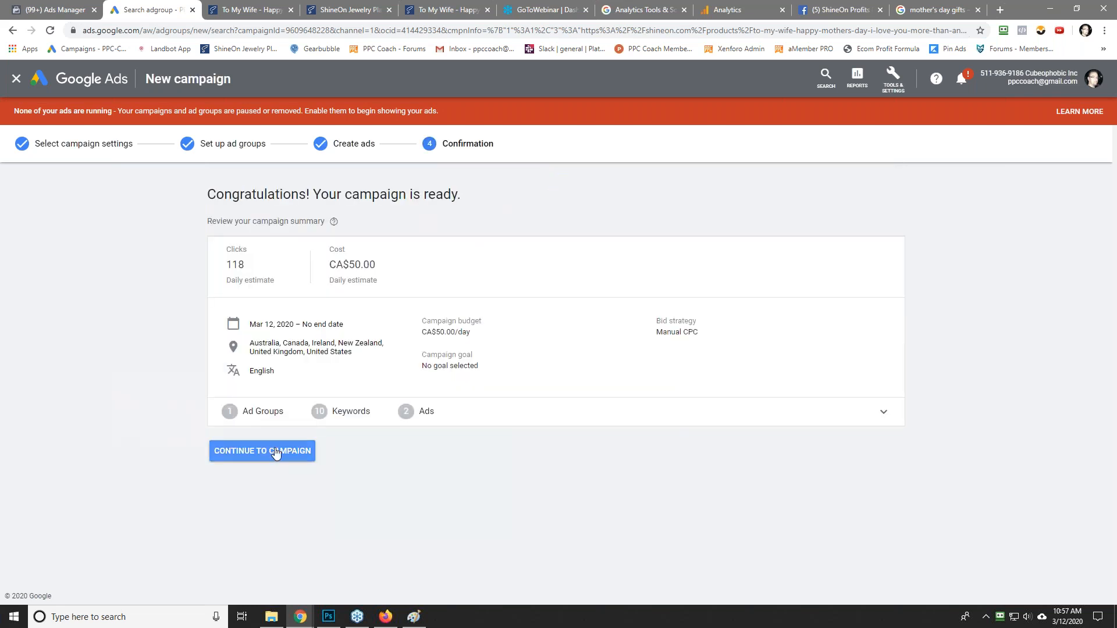
{"action": "left_click", "coordinate": [276, 454]}
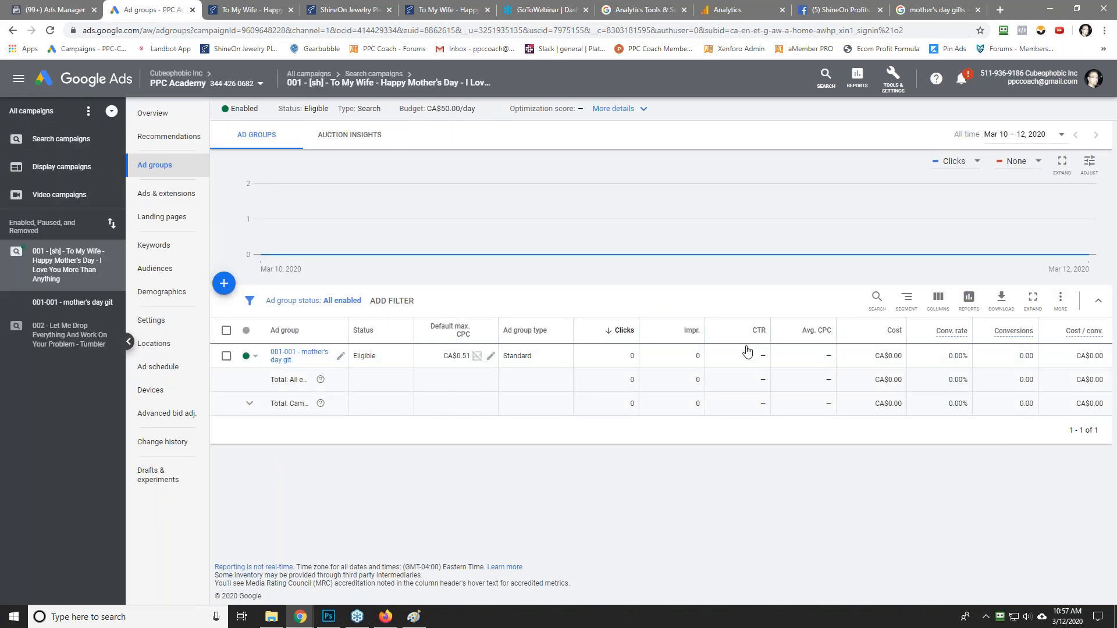
Step: Review the campaign's two text ads and compare them with the competing ads in the Google results for mother's day gifts
{"action": "left_click", "coordinate": [165, 198]}
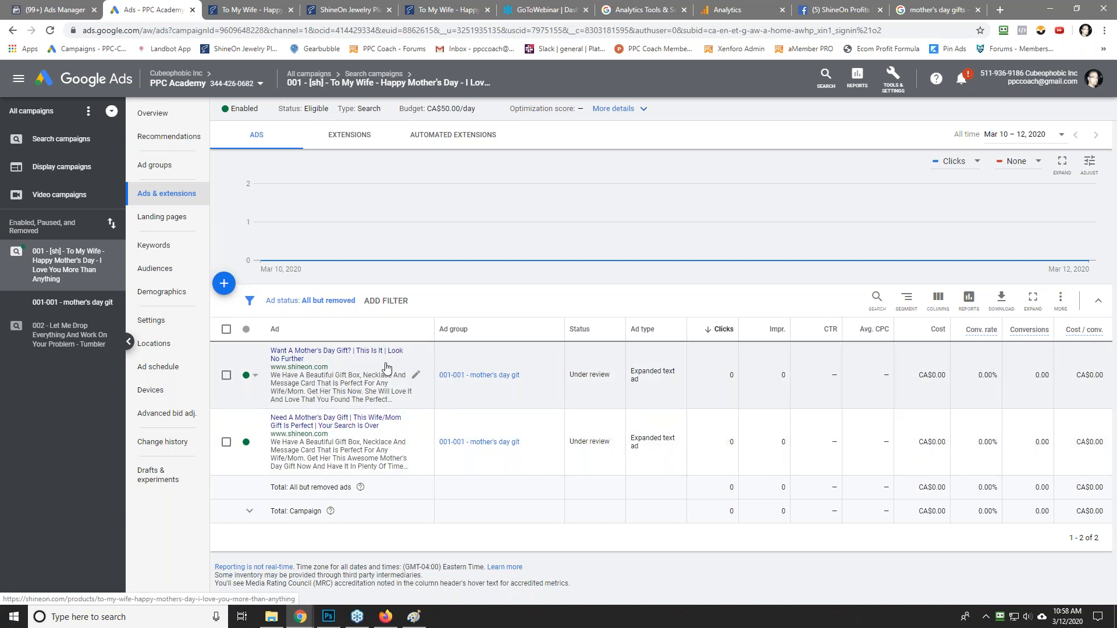
{"action": "left_click", "coordinate": [937, 10]}
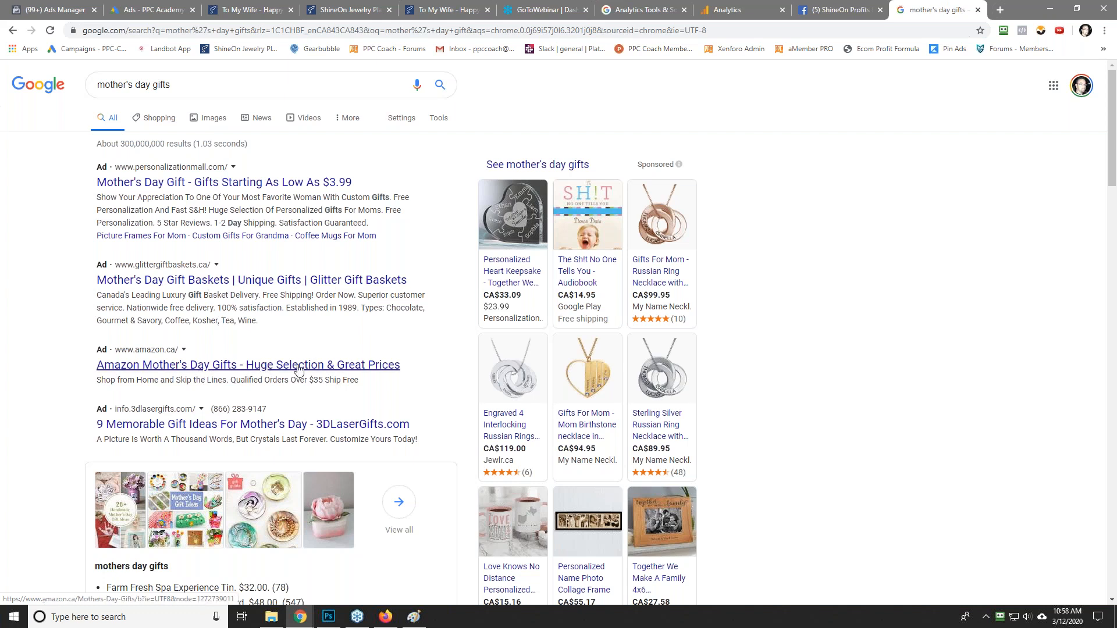
{"action": "key", "text": "ctrl+2"}
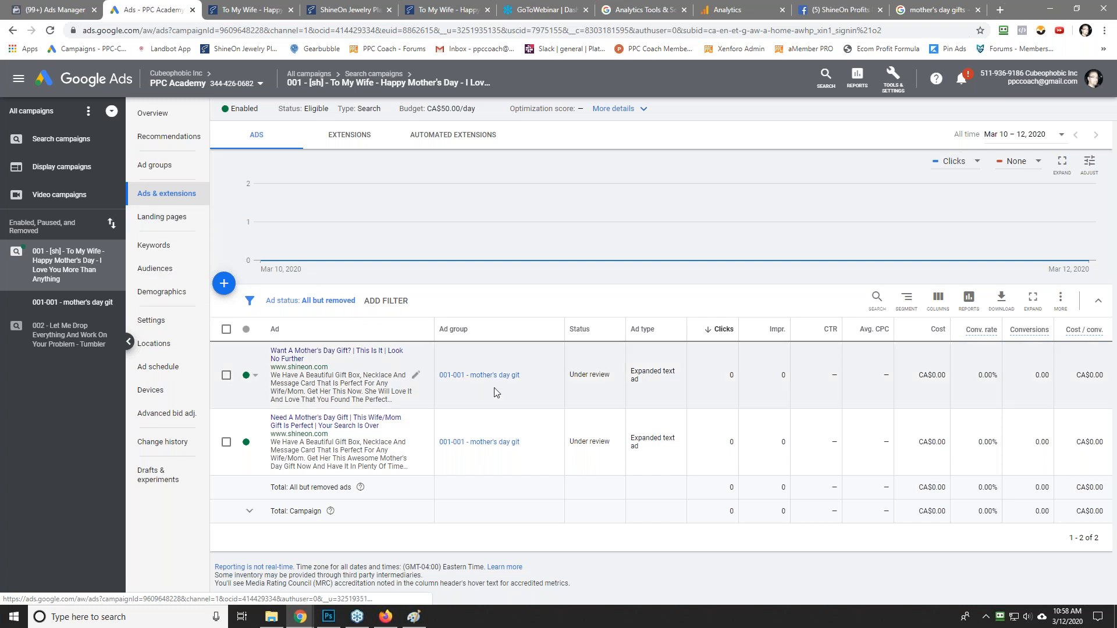
Step: Decrease the campaign's bid adjustment for mobile phones by 30% in the device settings
{"action": "left_click", "coordinate": [164, 393]}
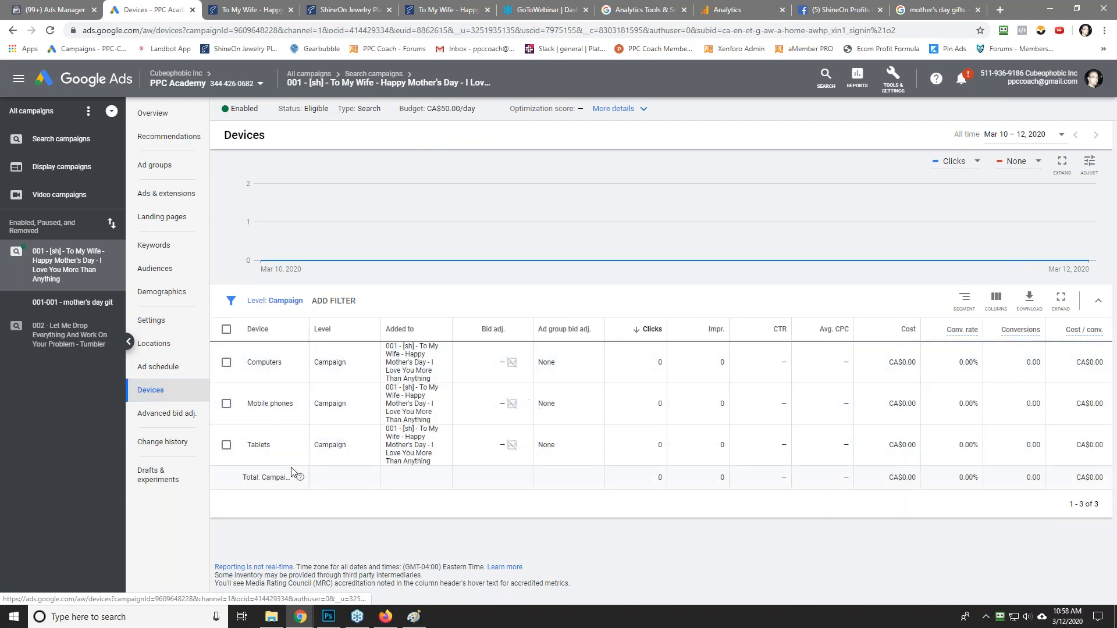
{"action": "left_click", "coordinate": [512, 404]}
{"action": "left_click", "coordinate": [485, 417]}
{"action": "left_click", "coordinate": [489, 450]}
{"action": "type", "text": "30"}
{"action": "key", "text": "Return"}
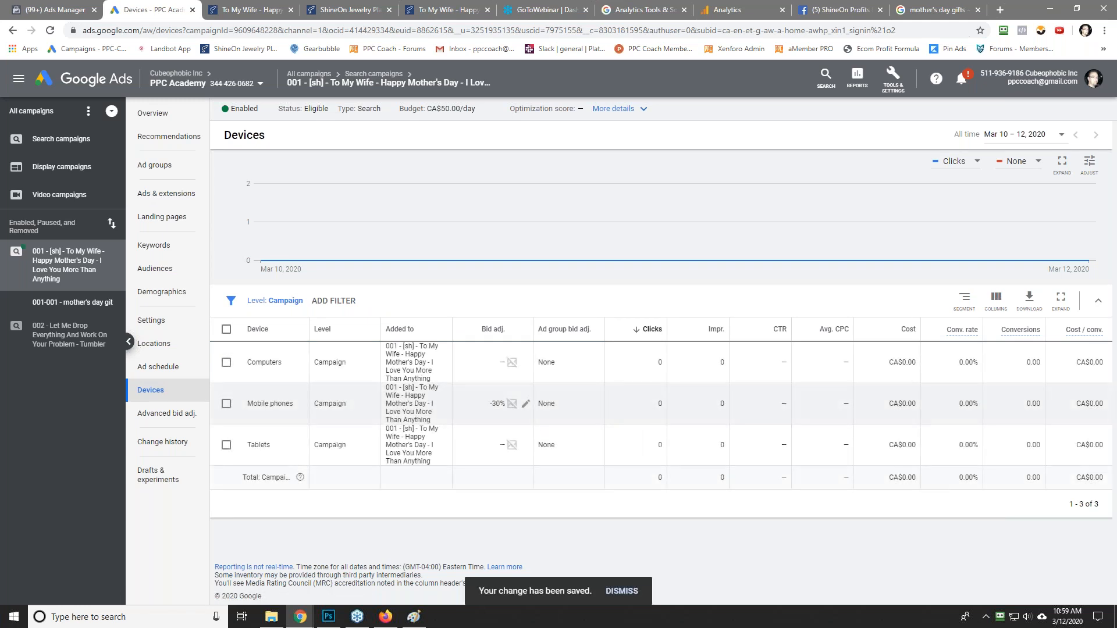
Step: Decrease the campaign's bid adjustment for tablets by 30% and save it
{"action": "left_click", "coordinate": [513, 445]}
{"action": "left_click", "coordinate": [487, 459]}
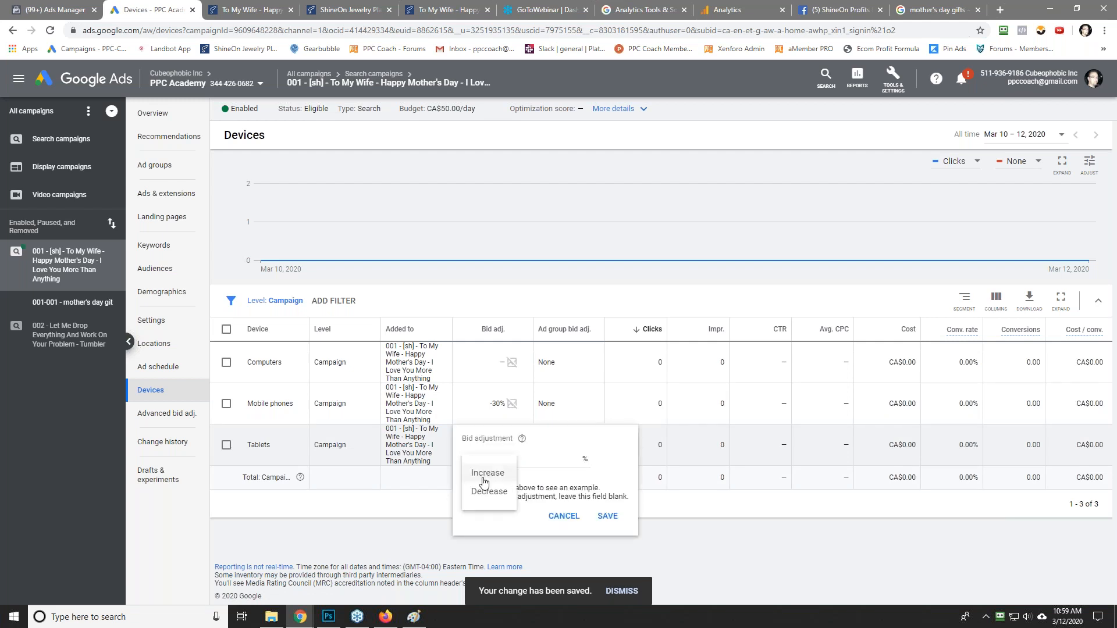
{"action": "left_click", "coordinate": [487, 492]}
{"action": "left_click", "coordinate": [545, 461]}
{"action": "type", "text": "30"}
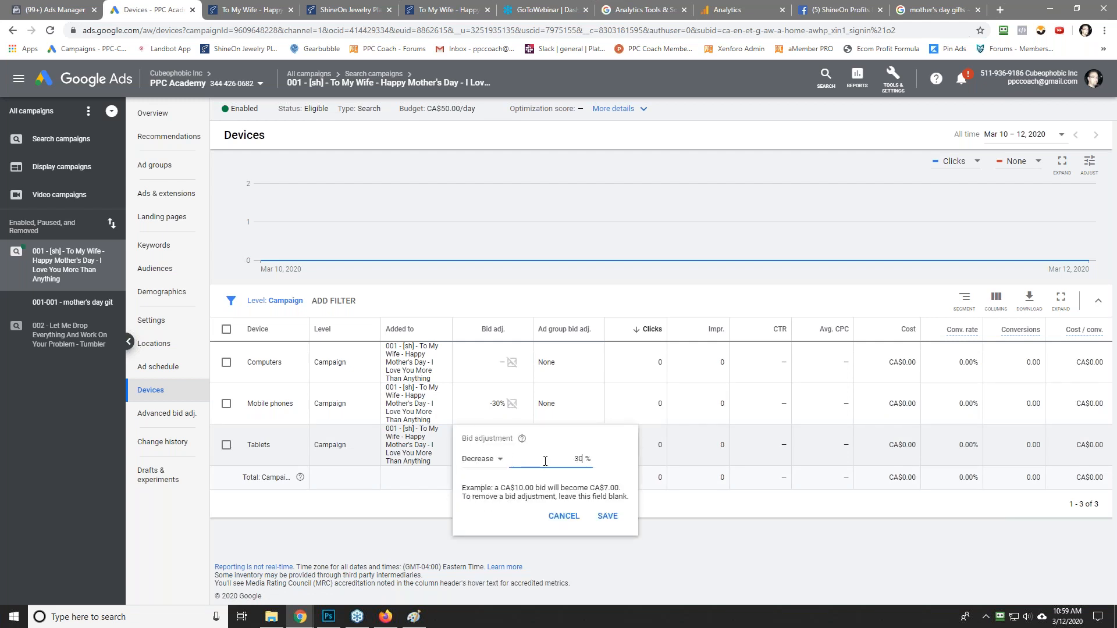
{"action": "left_click", "coordinate": [608, 516]}
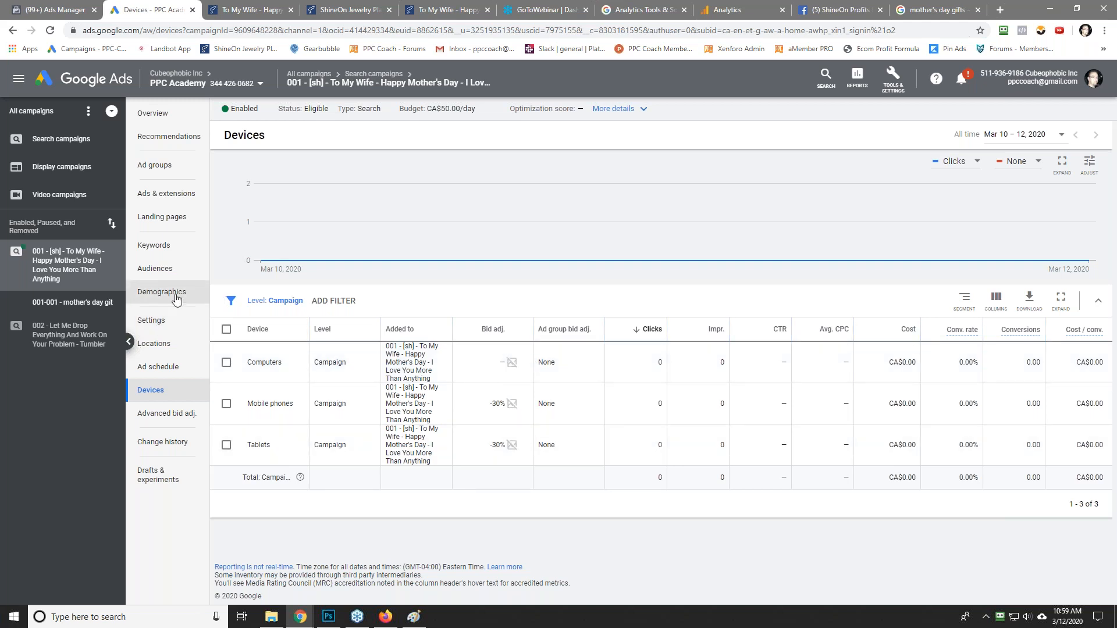
Step: Exclude the Female and Unknown genders from the mother's day ad group in the campaign's demographics
{"action": "left_click", "coordinate": [176, 300]}
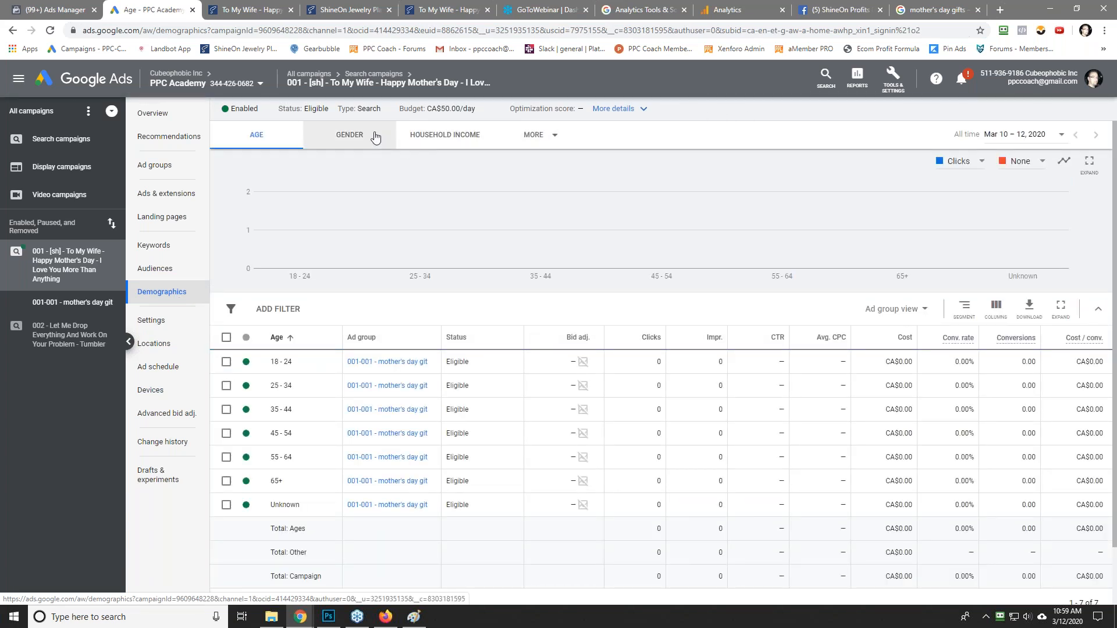
{"action": "left_click", "coordinate": [357, 136]}
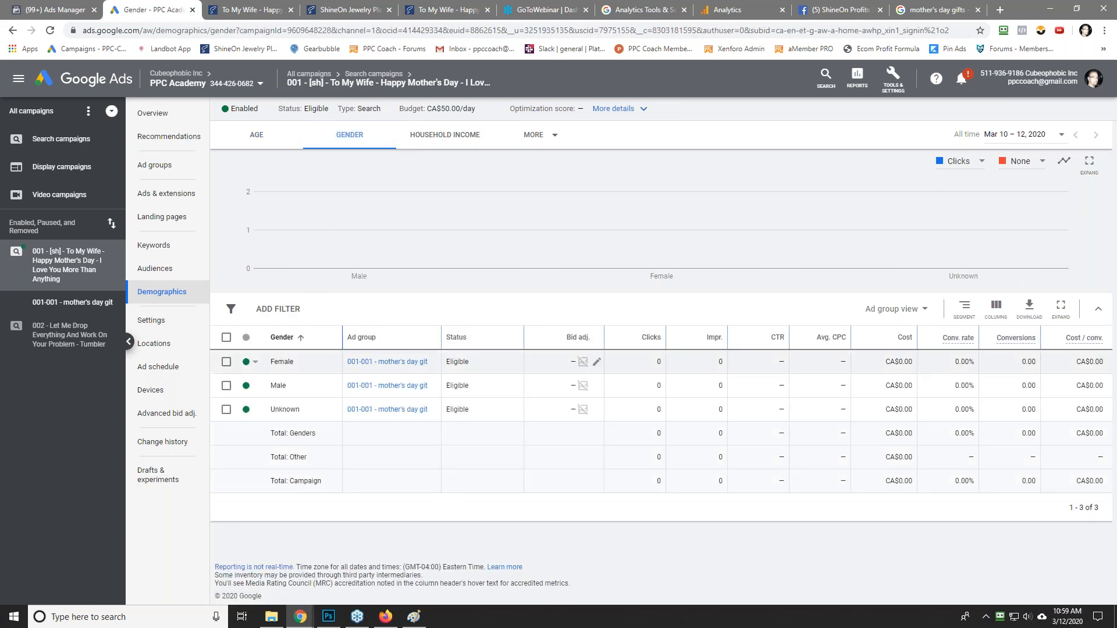
{"action": "left_click", "coordinate": [247, 361]}
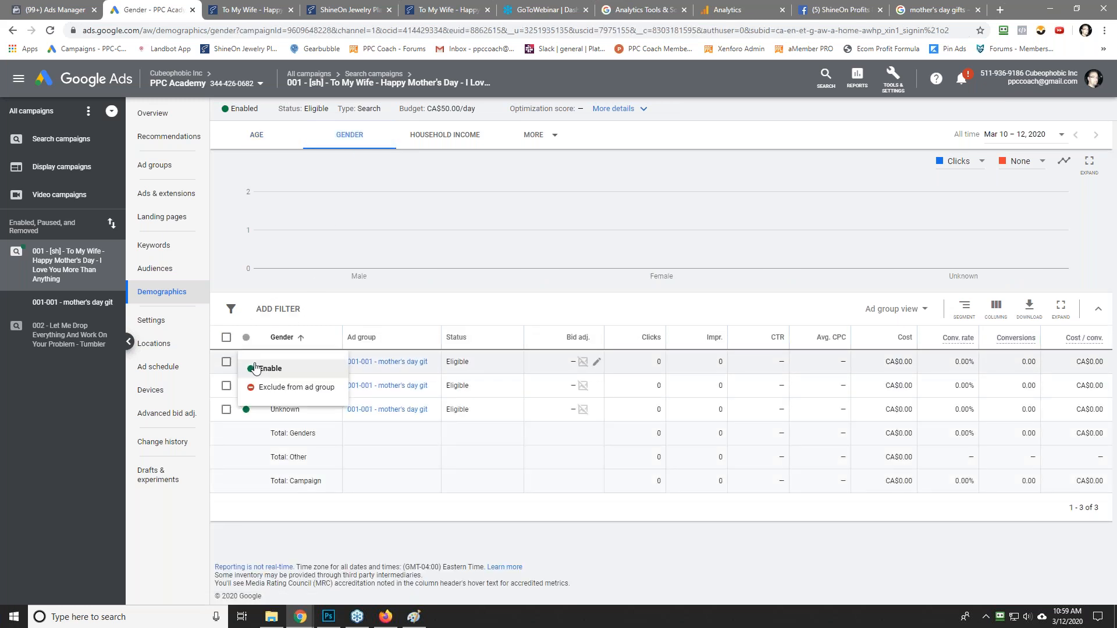
{"action": "left_click", "coordinate": [279, 389]}
{"action": "left_click", "coordinate": [259, 412]}
{"action": "left_click", "coordinate": [267, 435]}
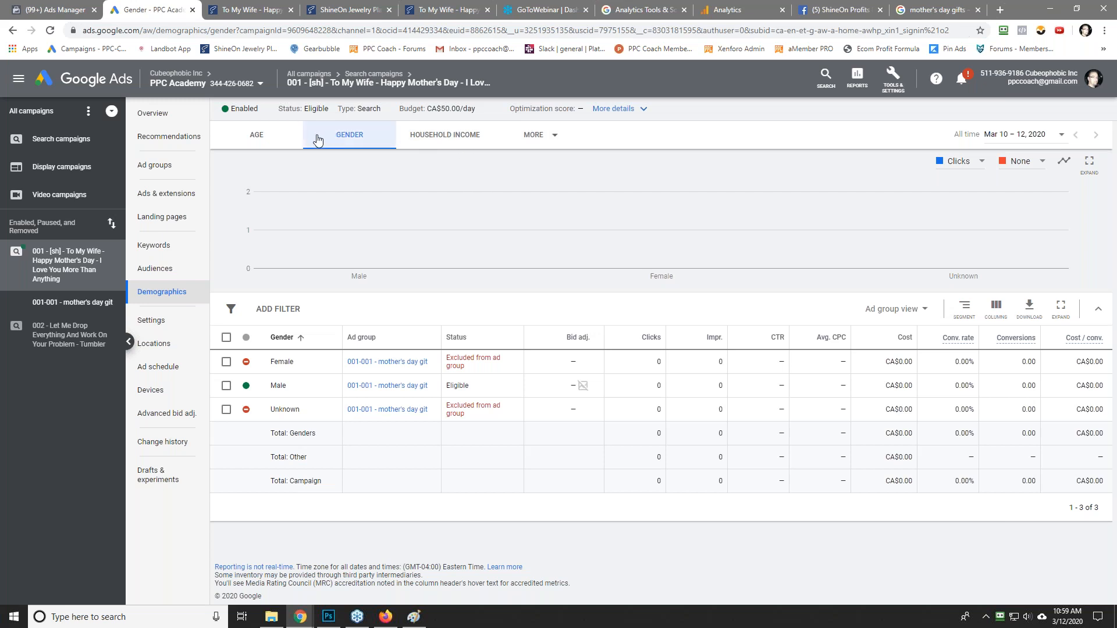
Step: Exclude the 18 - 24 age range from the mother's day ad group
{"action": "left_click", "coordinate": [280, 142]}
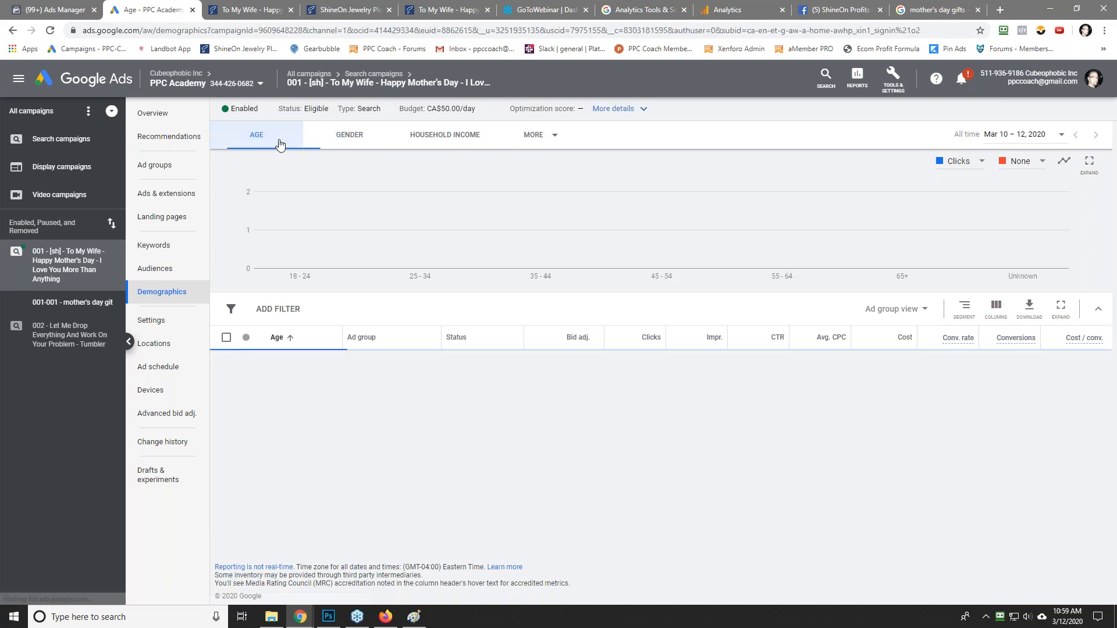
{"action": "left_click", "coordinate": [257, 364]}
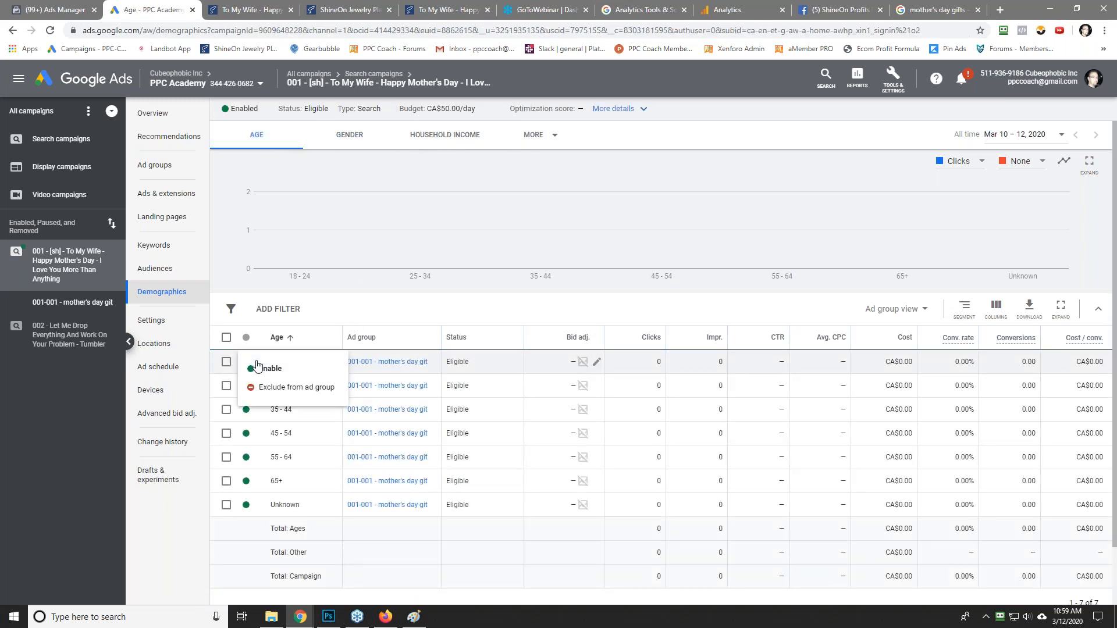
{"action": "left_click", "coordinate": [260, 387]}
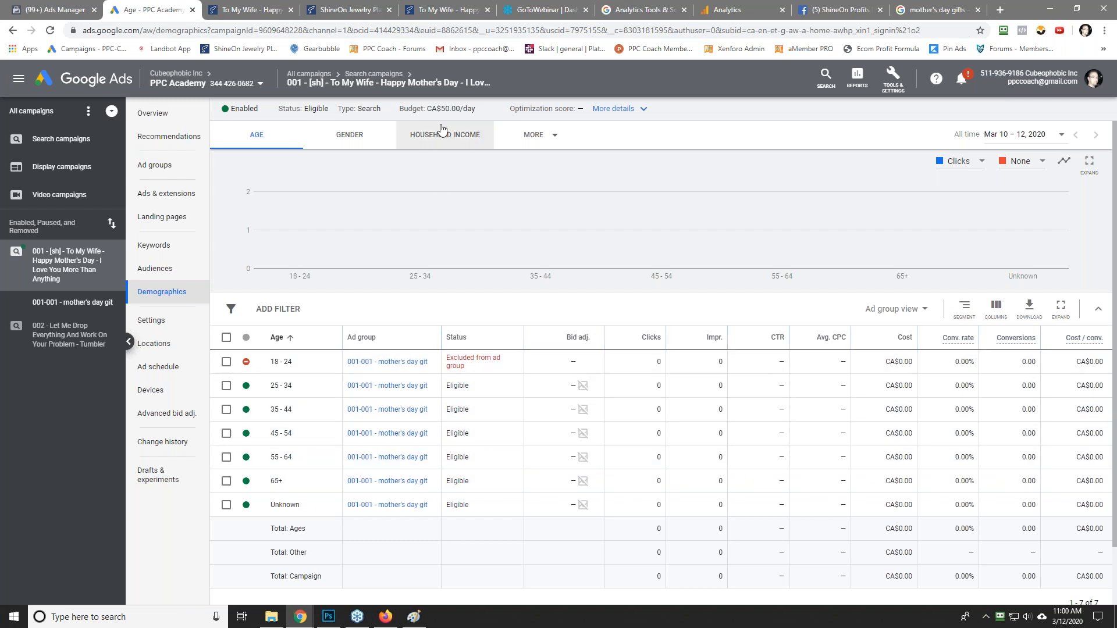
{"action": "left_click", "coordinate": [535, 139]}
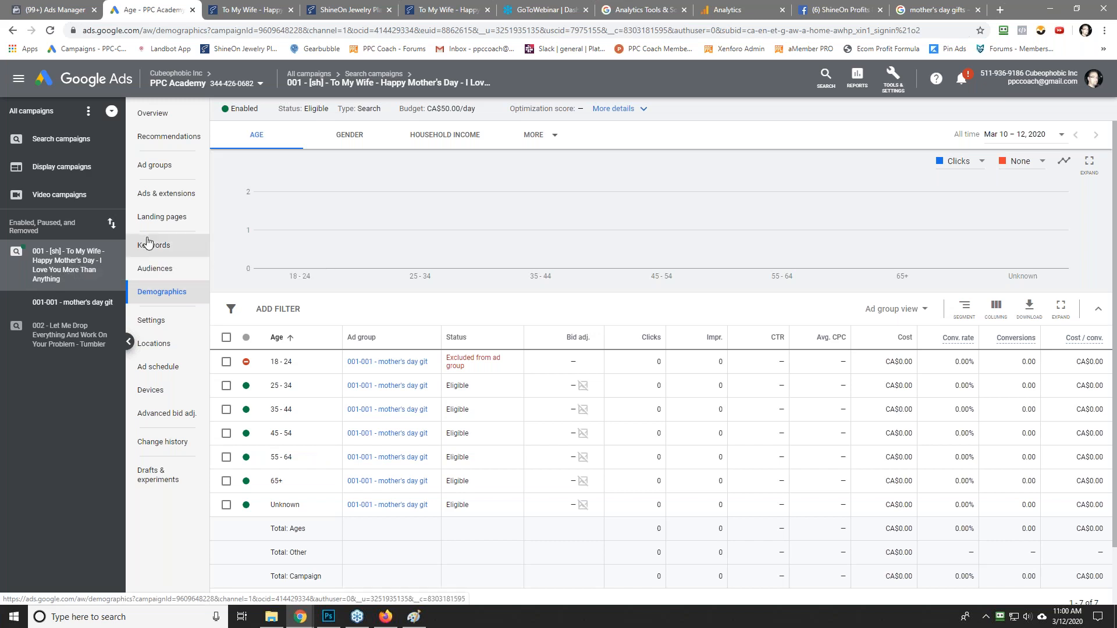
Step: Examine the campaign's audiences, search keywords, negative keywords and search terms
{"action": "left_click", "coordinate": [156, 272]}
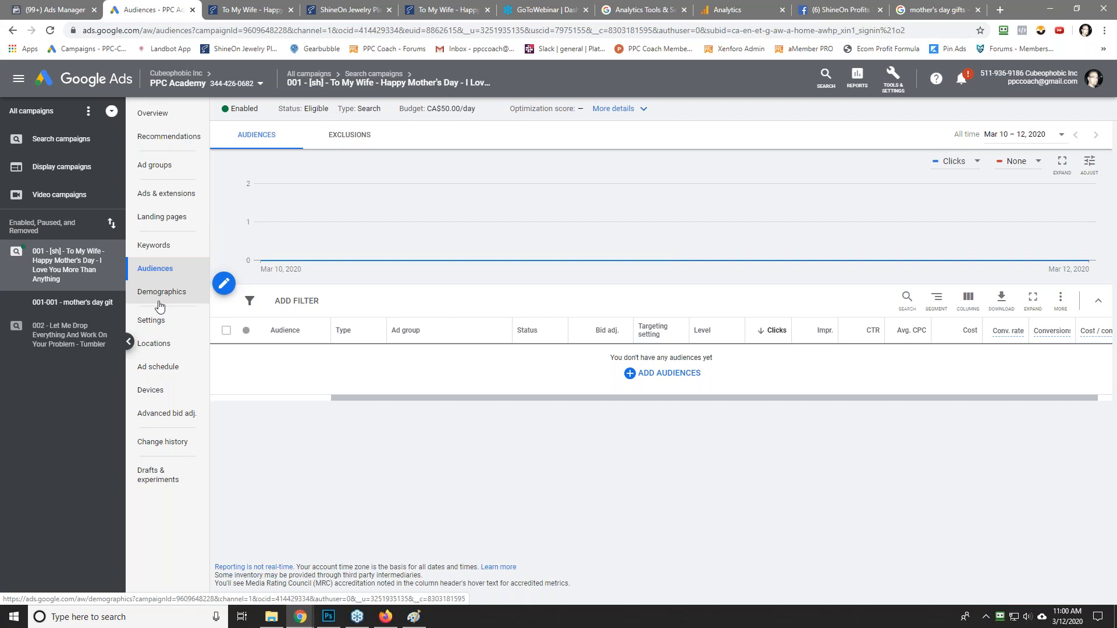
{"action": "left_click", "coordinate": [156, 249]}
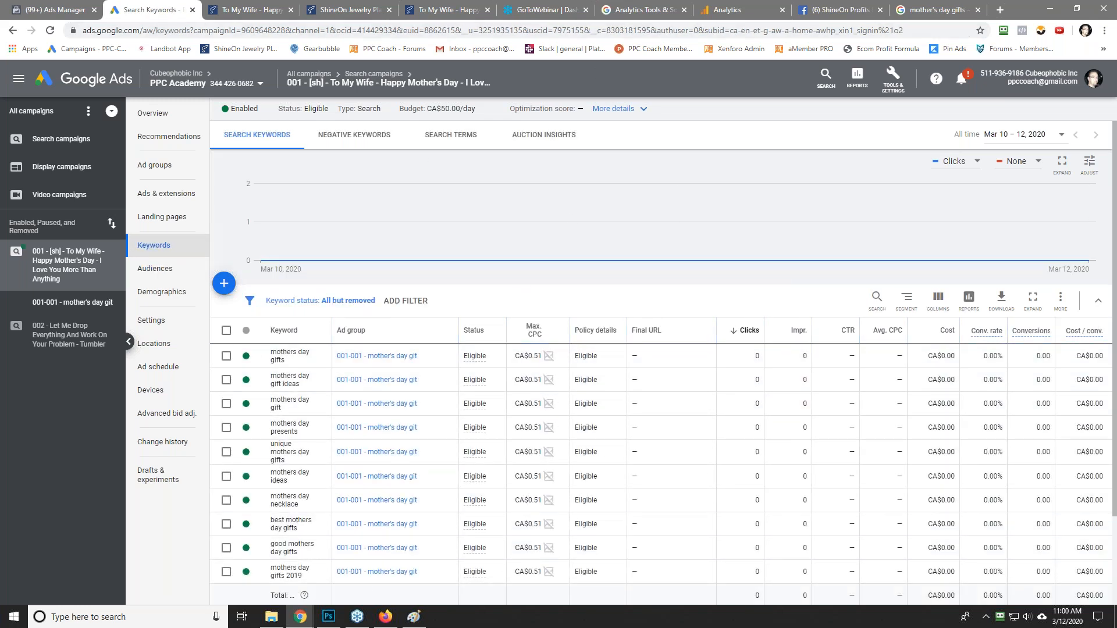
{"action": "left_click", "coordinate": [387, 617]}
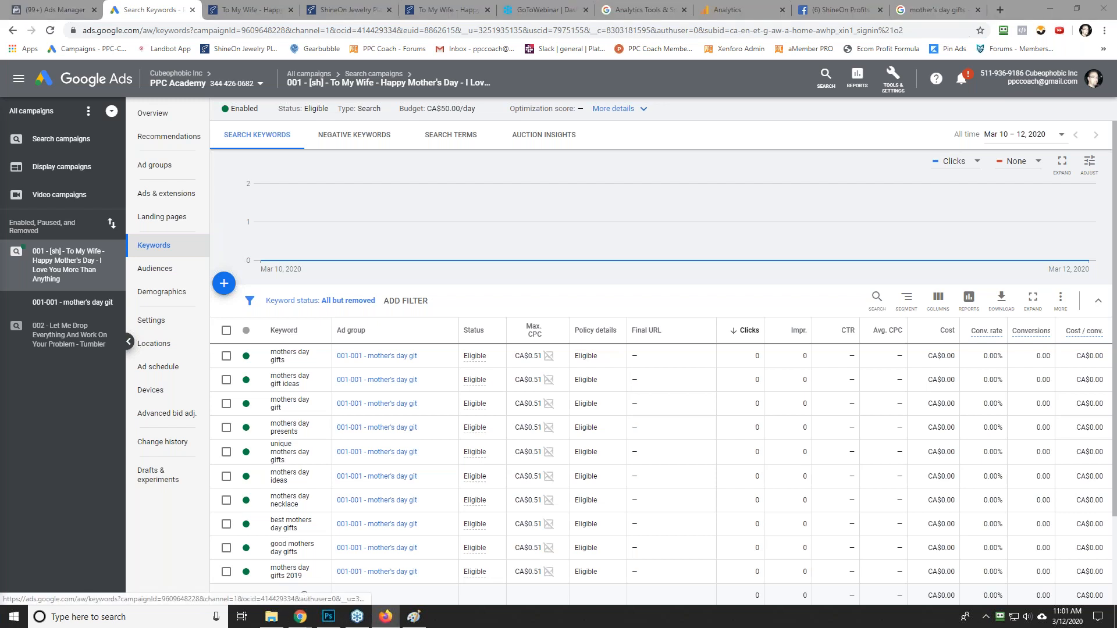
{"action": "left_click", "coordinate": [417, 173]}
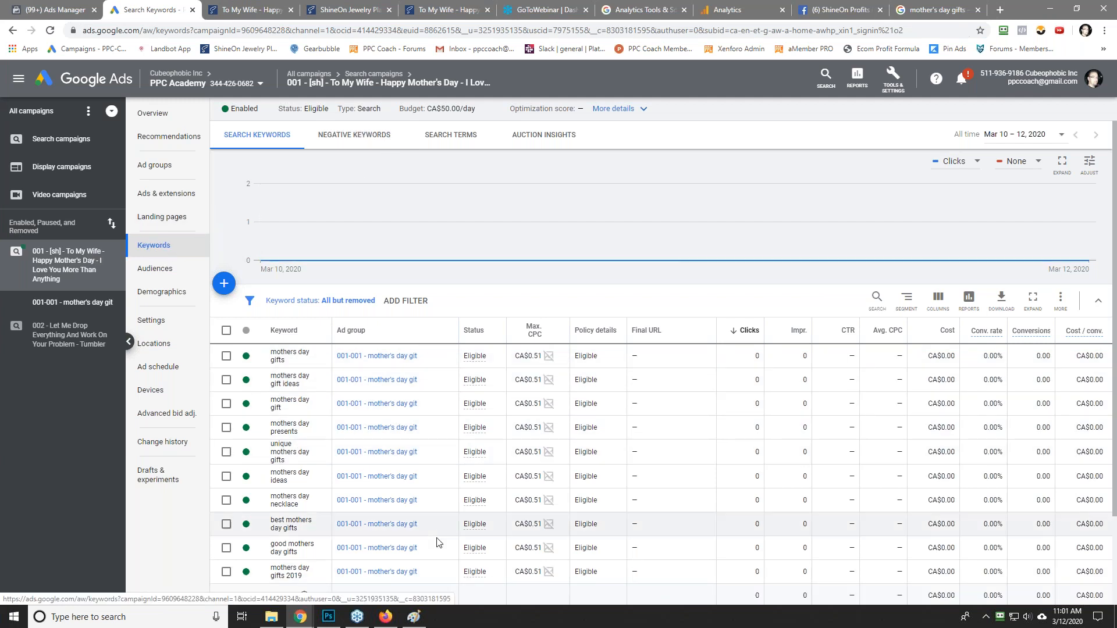
{"action": "left_click", "coordinate": [343, 136]}
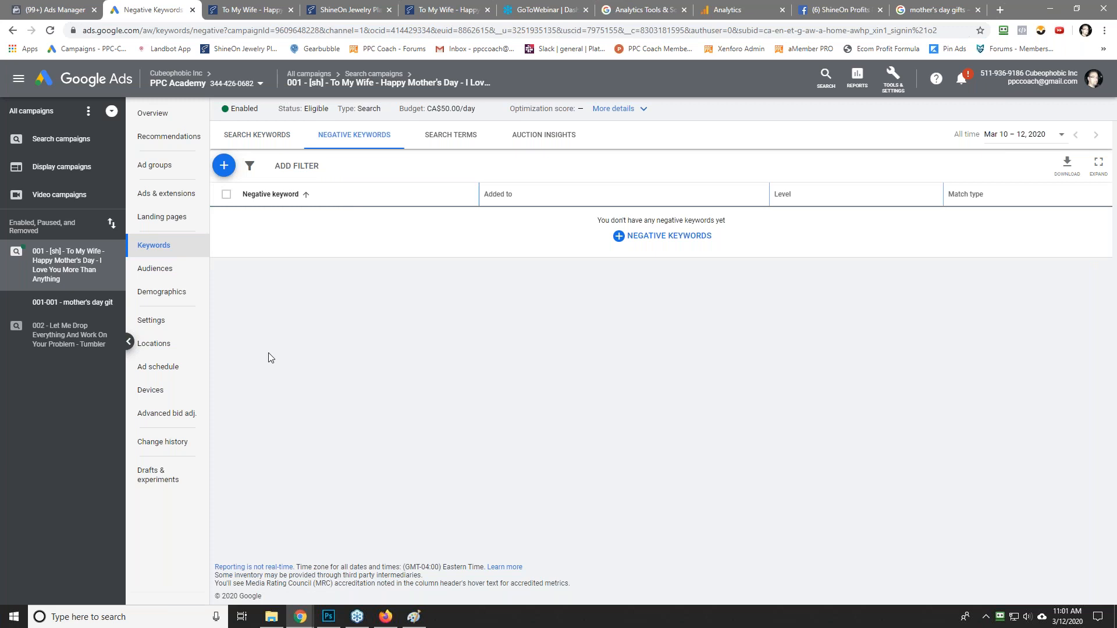
{"action": "left_click", "coordinate": [445, 137]}
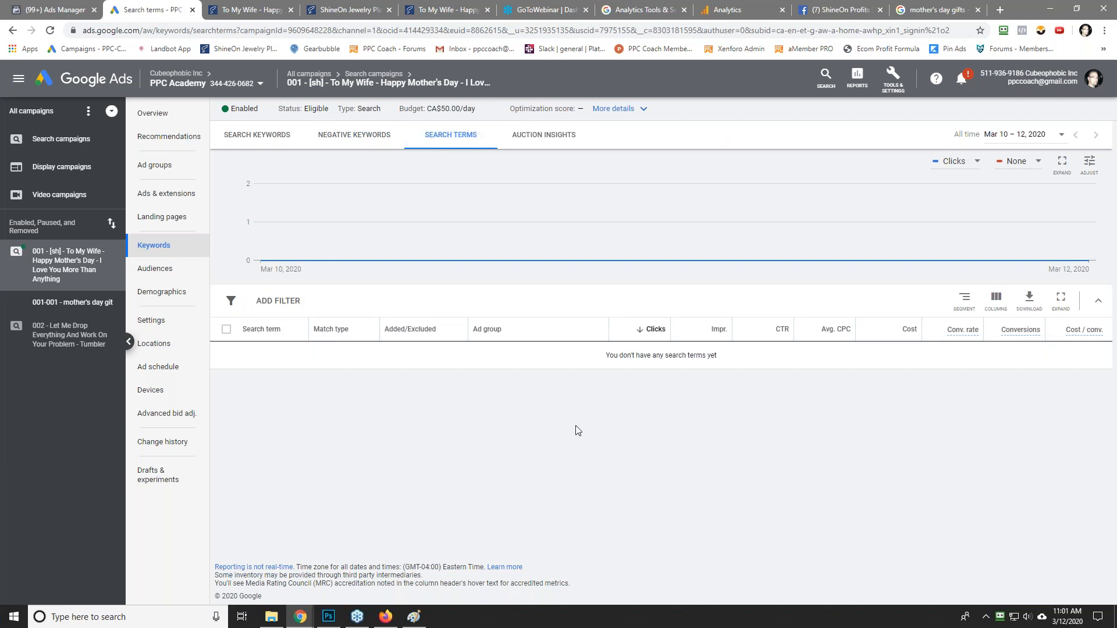
{"action": "left_click", "coordinate": [258, 142]}
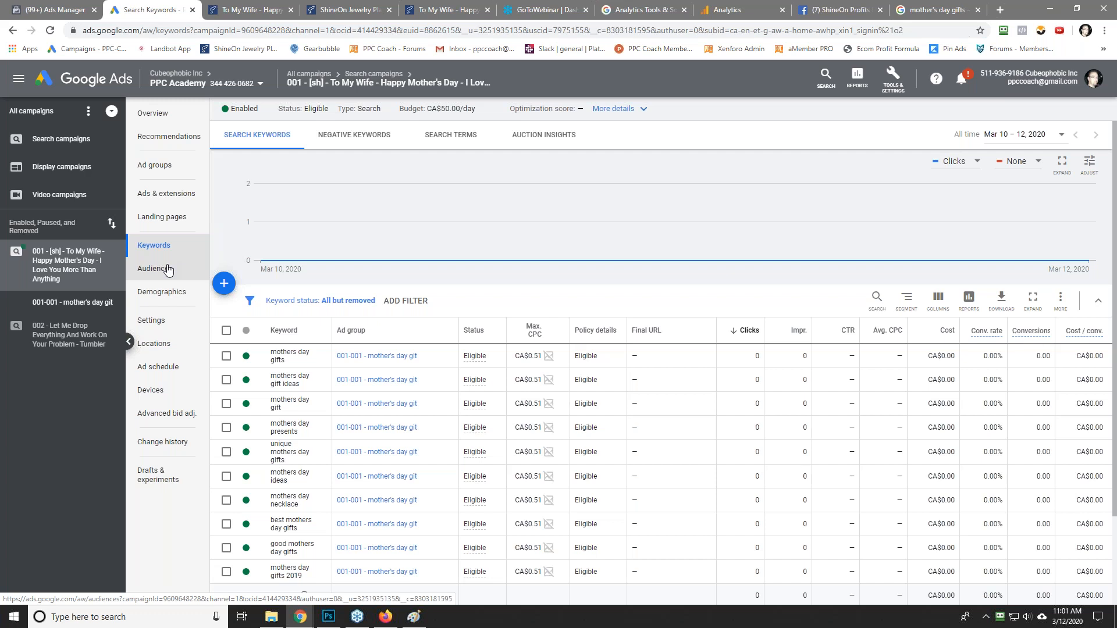
Step: Review the To My Wife campaign's status, ads, keywords and ad group, including the ad group's default max. CPC, without changing the bid
{"action": "left_click", "coordinate": [185, 193]}
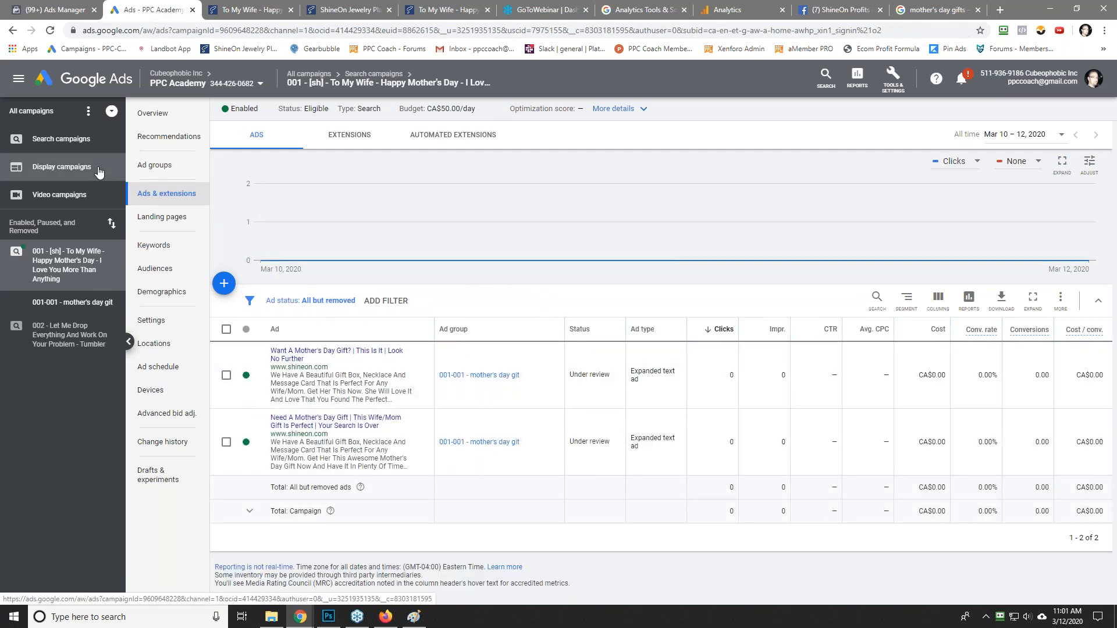
{"action": "left_click", "coordinate": [61, 146]}
{"action": "left_click", "coordinate": [175, 167]}
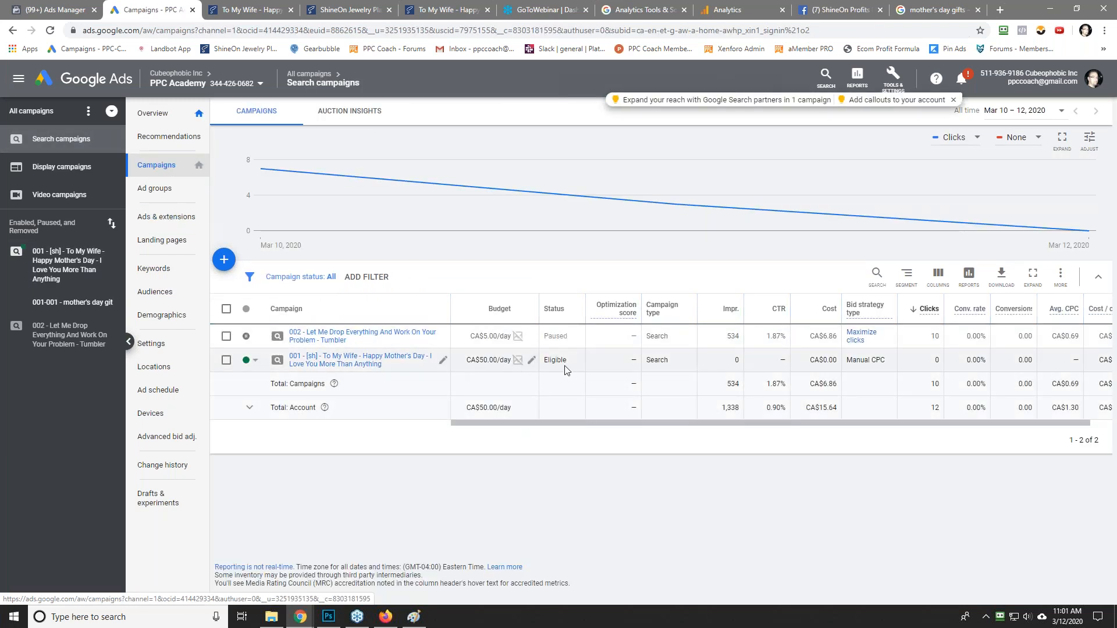
{"action": "left_click", "coordinate": [58, 262]}
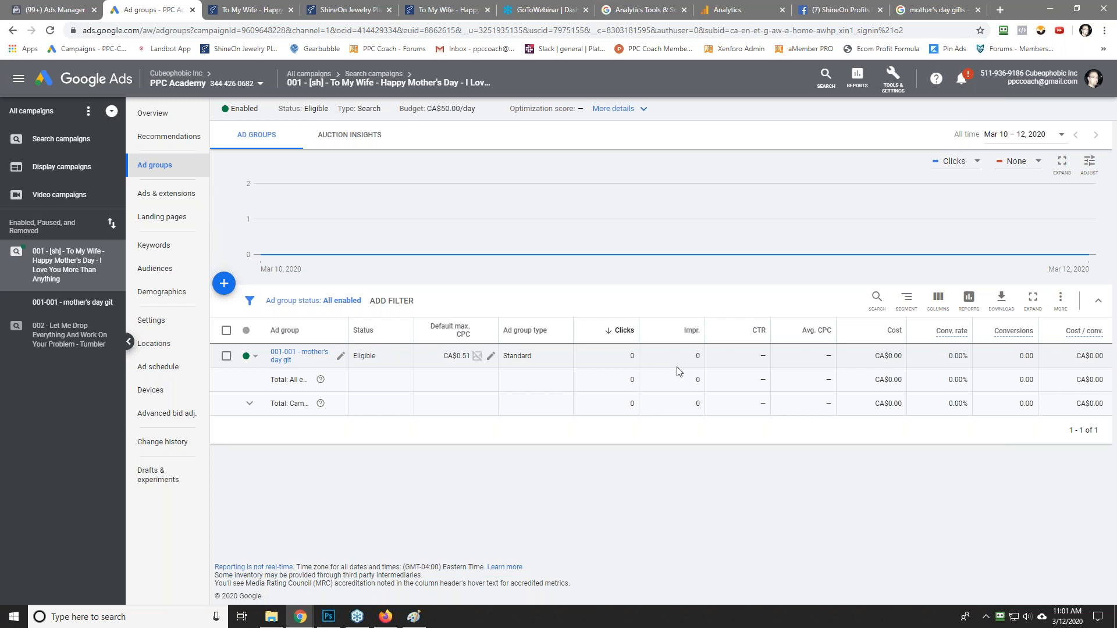
{"action": "left_click", "coordinate": [165, 197]}
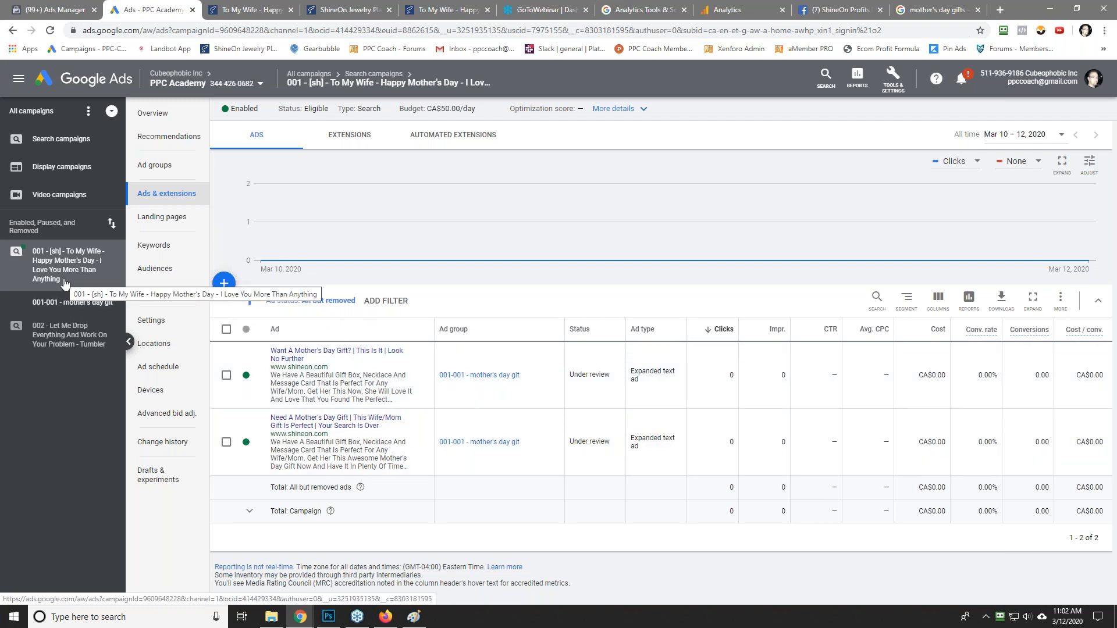
{"action": "left_click", "coordinate": [154, 165]}
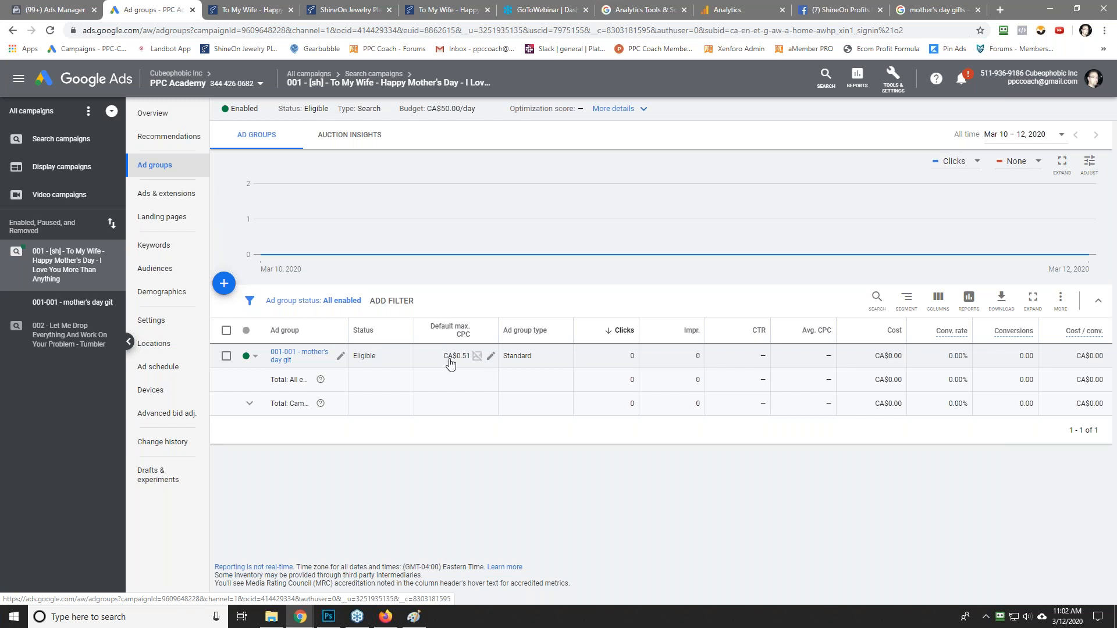
{"action": "left_click", "coordinate": [491, 356]}
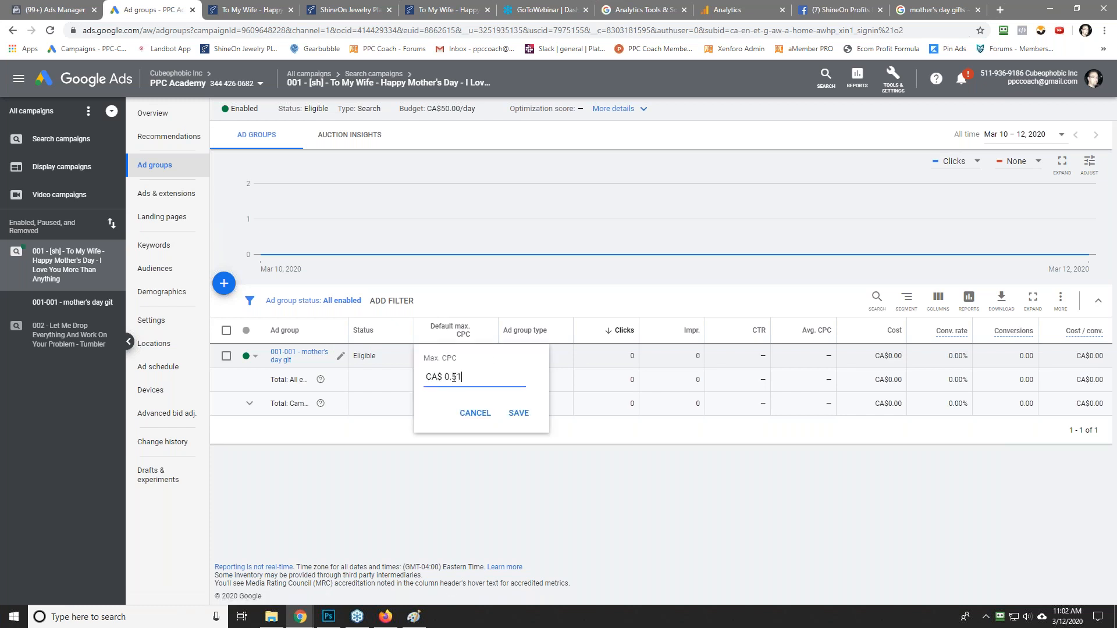
{"action": "left_click", "coordinate": [474, 413]}
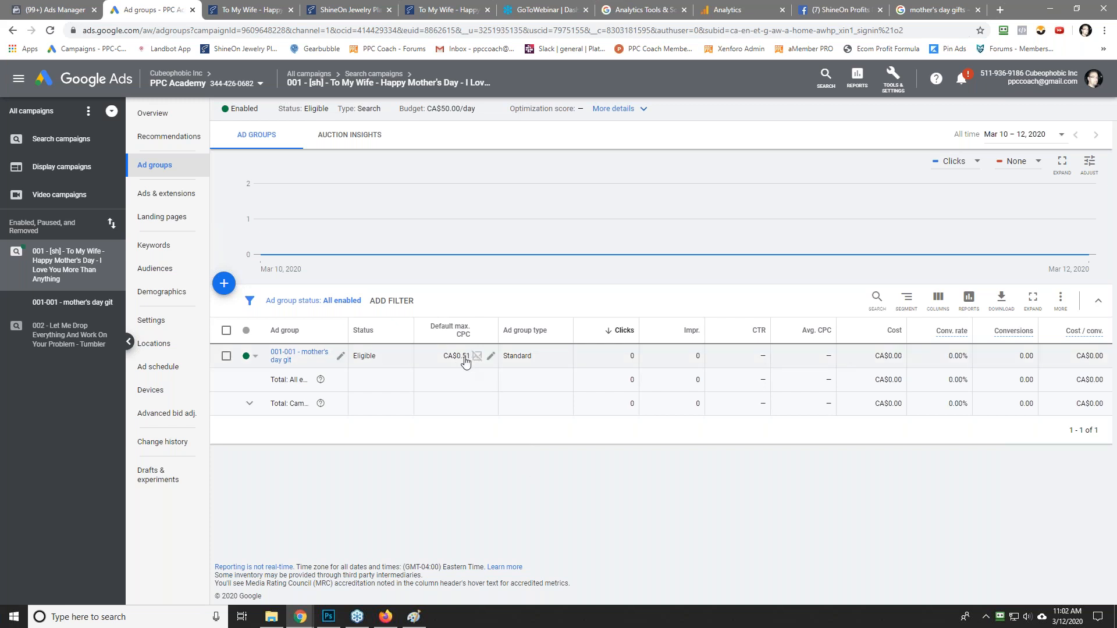
{"action": "left_click", "coordinate": [153, 245]}
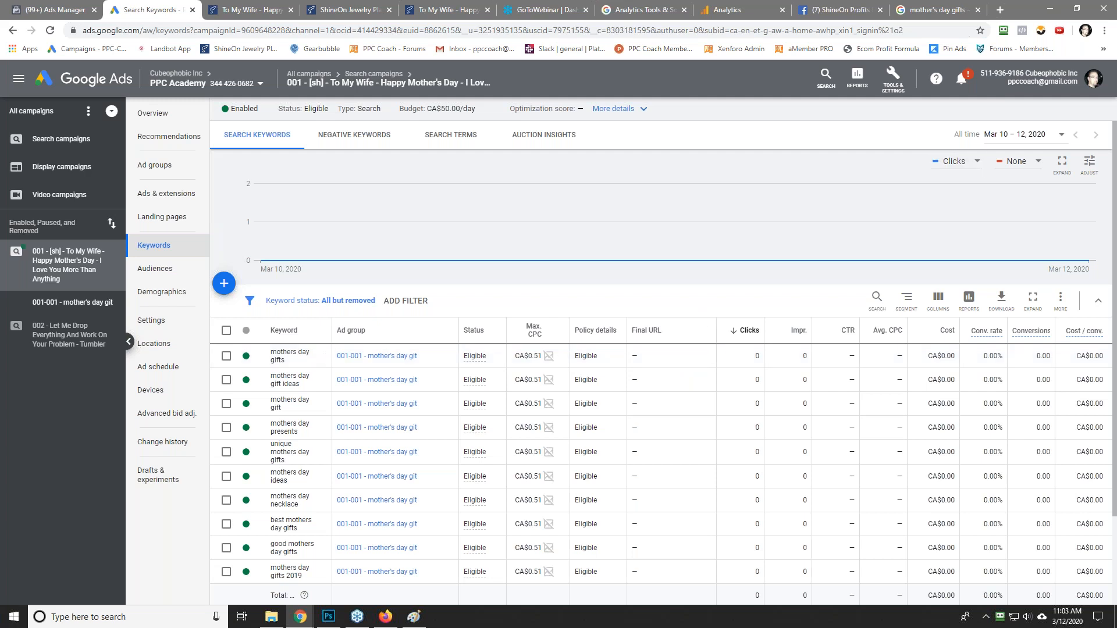
Step: Start a new automated rule for keywords and set its type to Pause keywords
{"action": "left_click", "coordinate": [894, 82]}
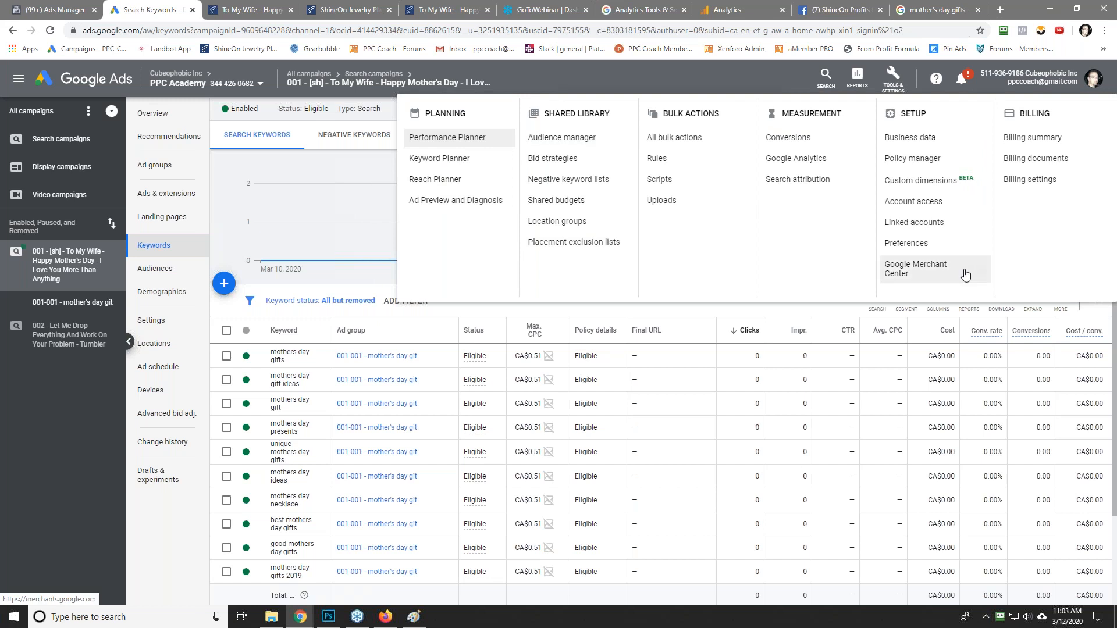
{"action": "left_click", "coordinate": [657, 158]}
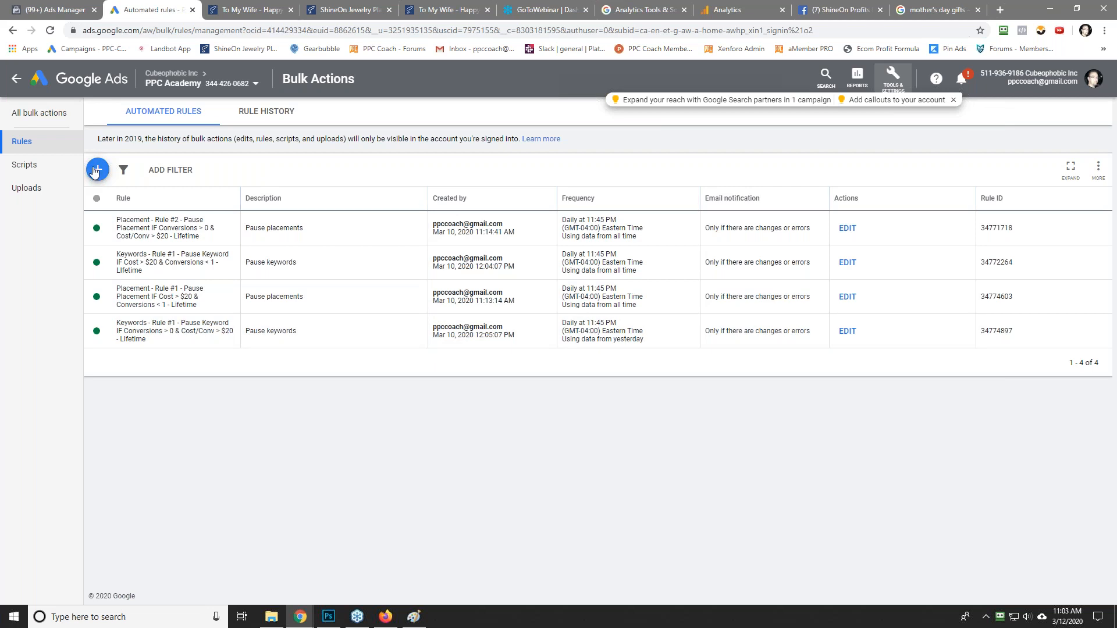
{"action": "left_click", "coordinate": [98, 168]}
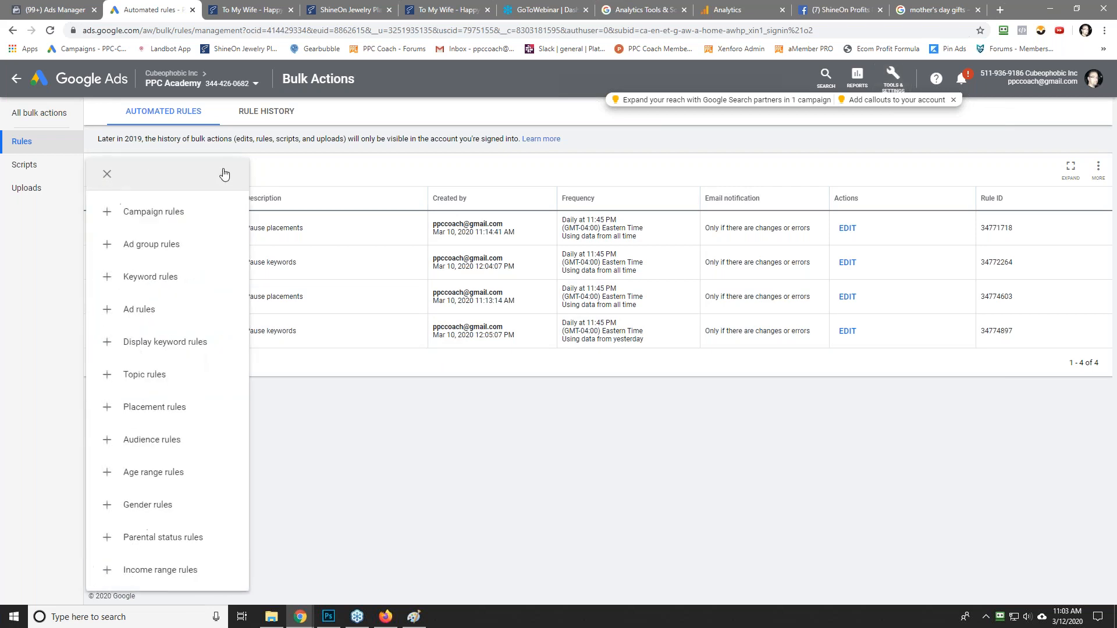
{"action": "left_click", "coordinate": [313, 170]}
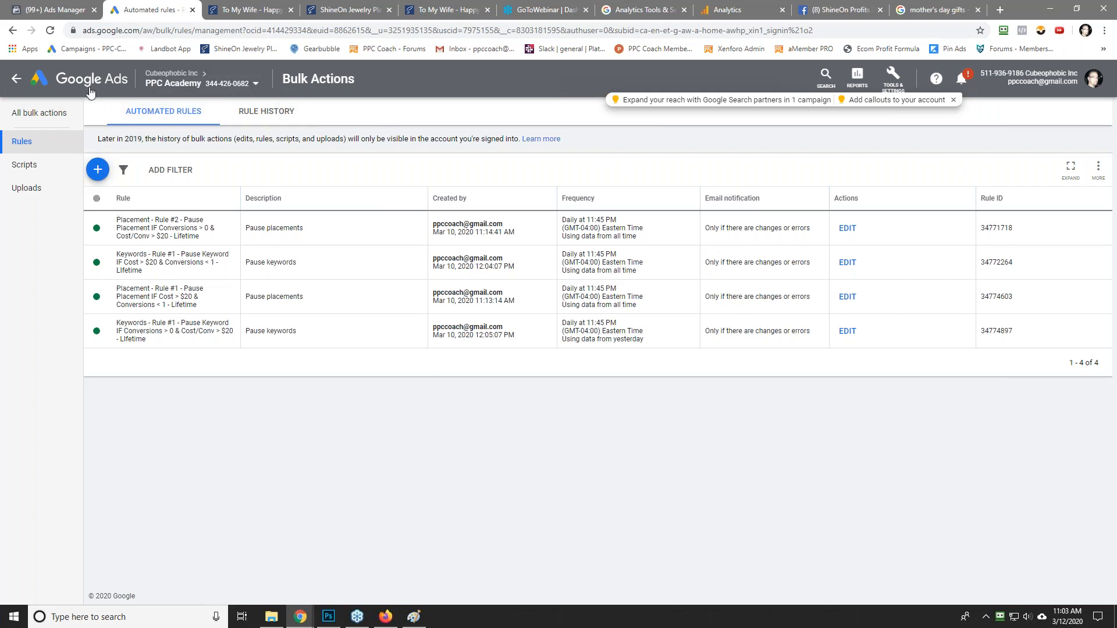
{"action": "left_click", "coordinate": [97, 169]}
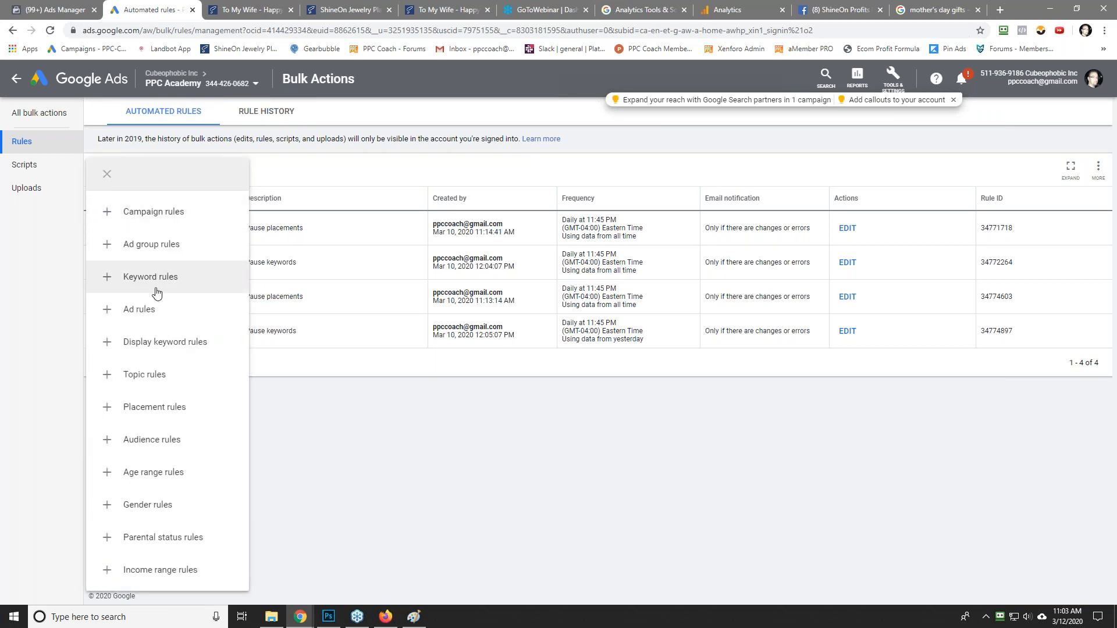
{"action": "left_click", "coordinate": [152, 277]}
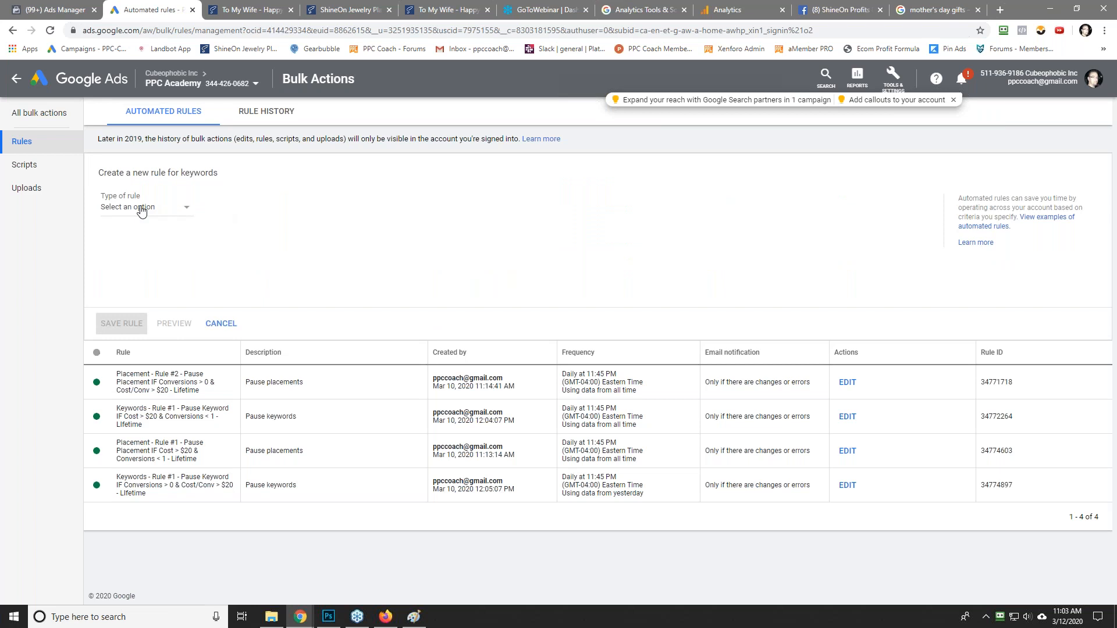
{"action": "left_click", "coordinate": [141, 210]}
{"action": "left_click", "coordinate": [145, 239]}
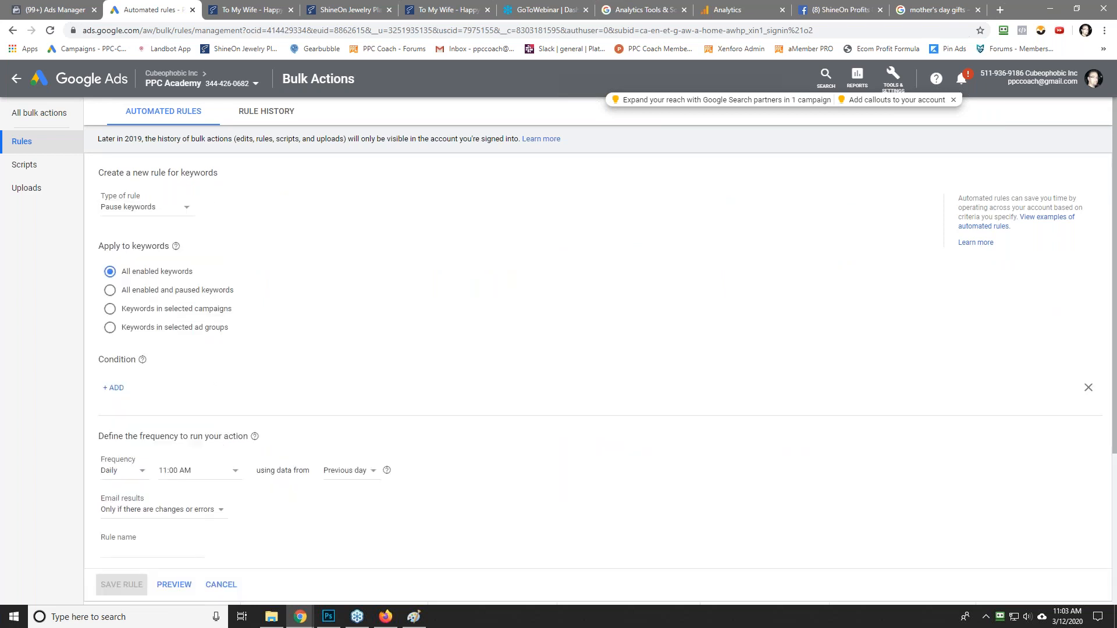
Step: Apply the rule to keywords in the campaign 001 - [sh] - To My Wife - Happy Mother's Day - I Love You More Than Anything
{"action": "left_click", "coordinate": [147, 313]}
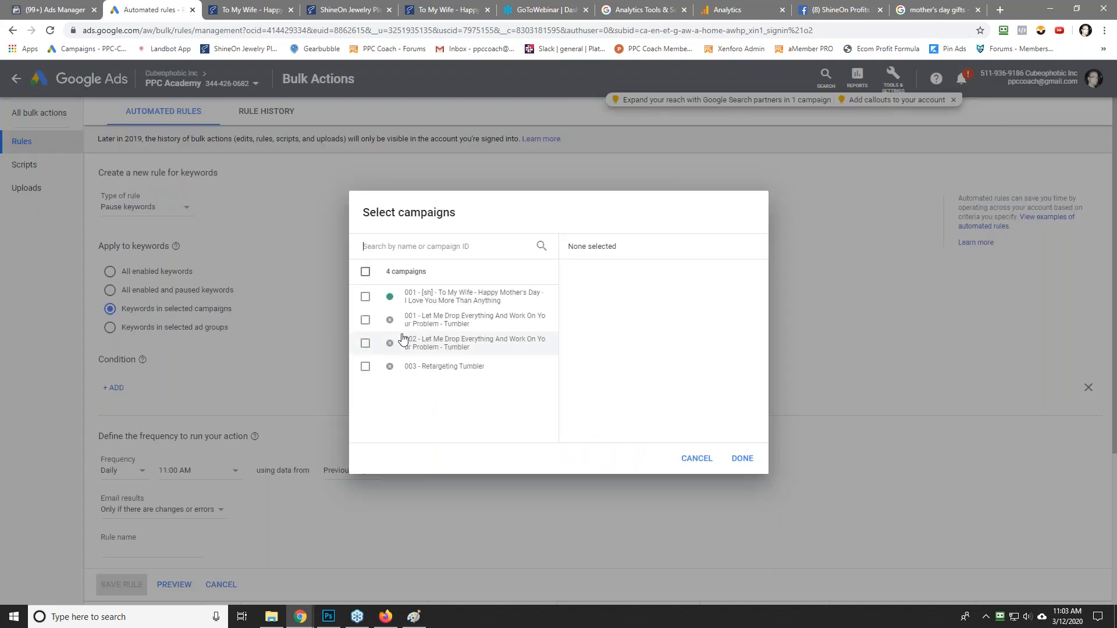
{"action": "left_click", "coordinate": [480, 300]}
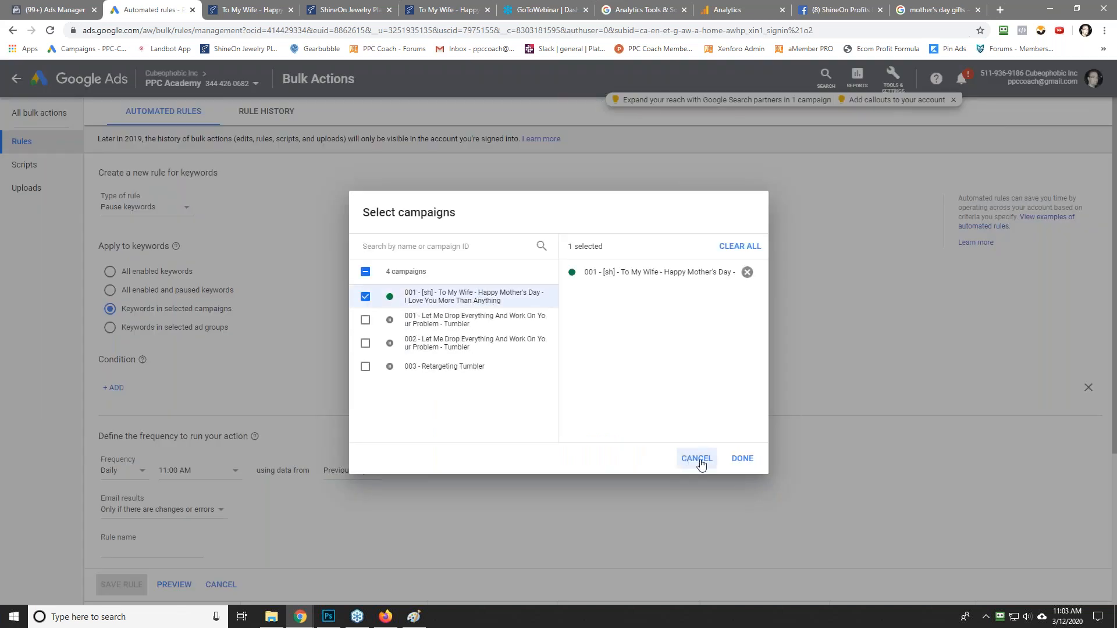
{"action": "left_click", "coordinate": [741, 459]}
Step: Add a condition to the rule requiring Cost greater than CA$20
{"action": "left_click", "coordinate": [113, 403]}
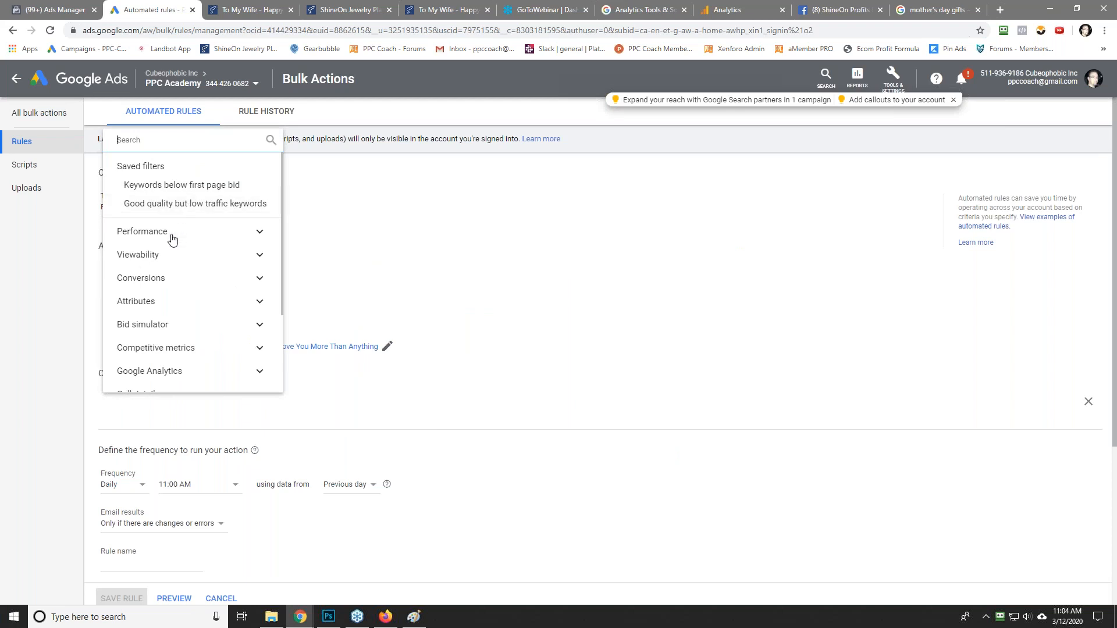
{"action": "left_click", "coordinate": [170, 235]}
{"action": "left_click", "coordinate": [157, 269]}
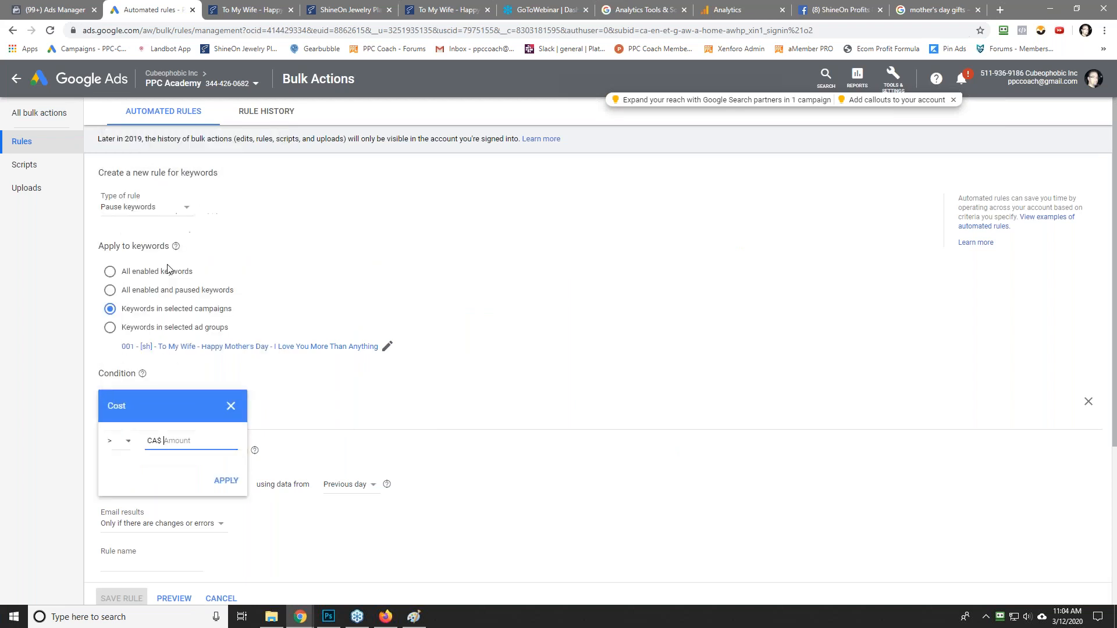
{"action": "left_click", "coordinate": [114, 443]}
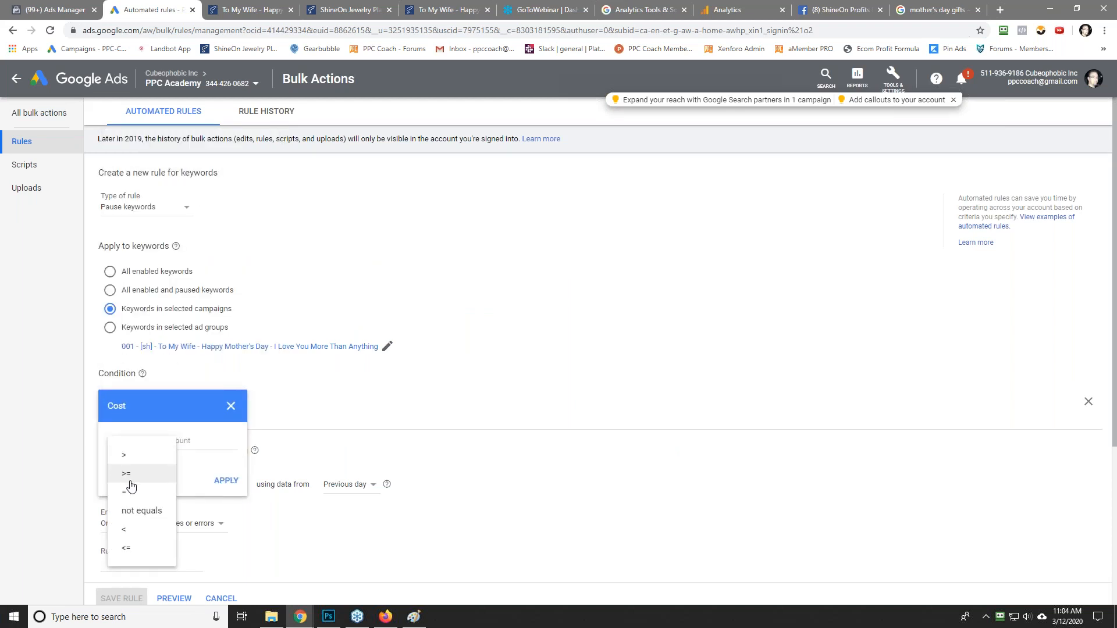
{"action": "left_click", "coordinate": [123, 452]}
{"action": "left_click", "coordinate": [196, 441]}
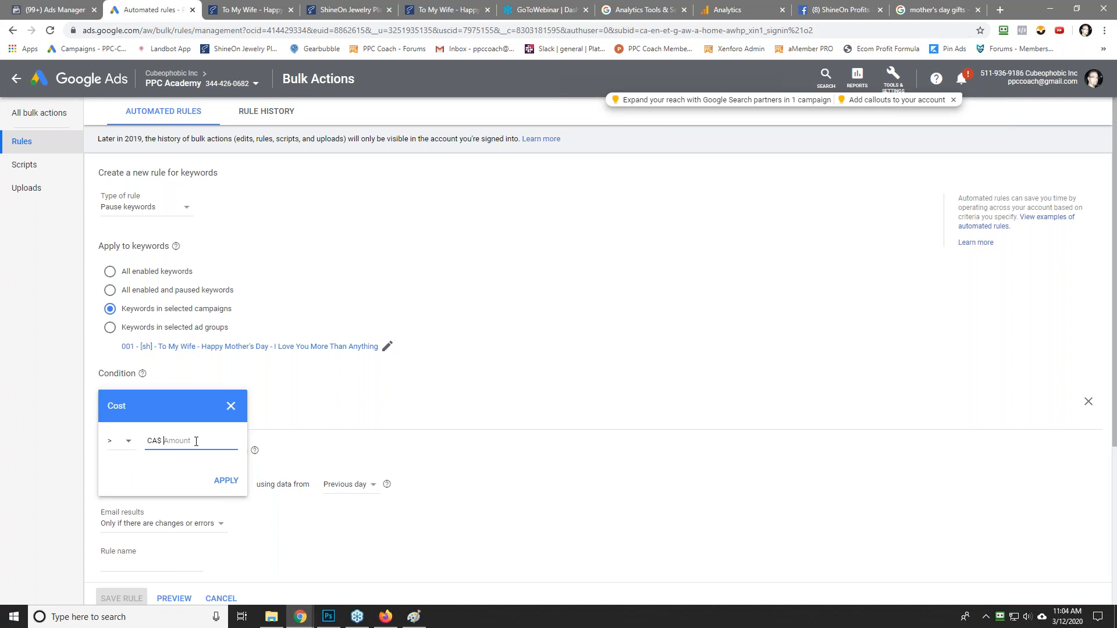
{"action": "type", "text": "20"}
{"action": "left_click", "coordinate": [227, 486]}
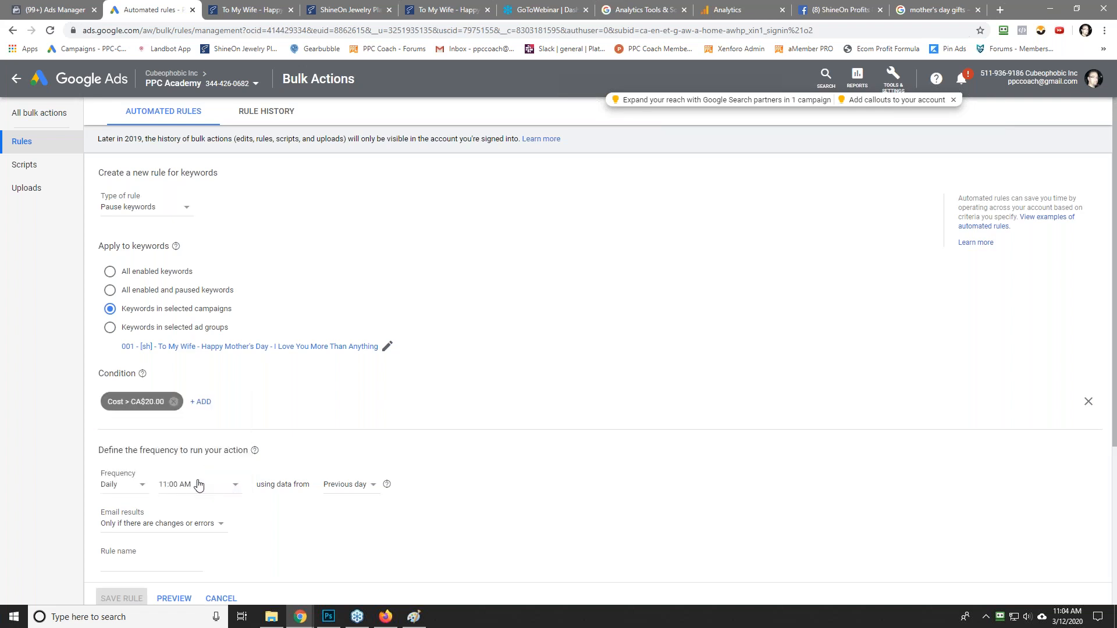
Step: Add a second condition to the rule requiring Conversions less than 1
{"action": "left_click", "coordinate": [204, 401]}
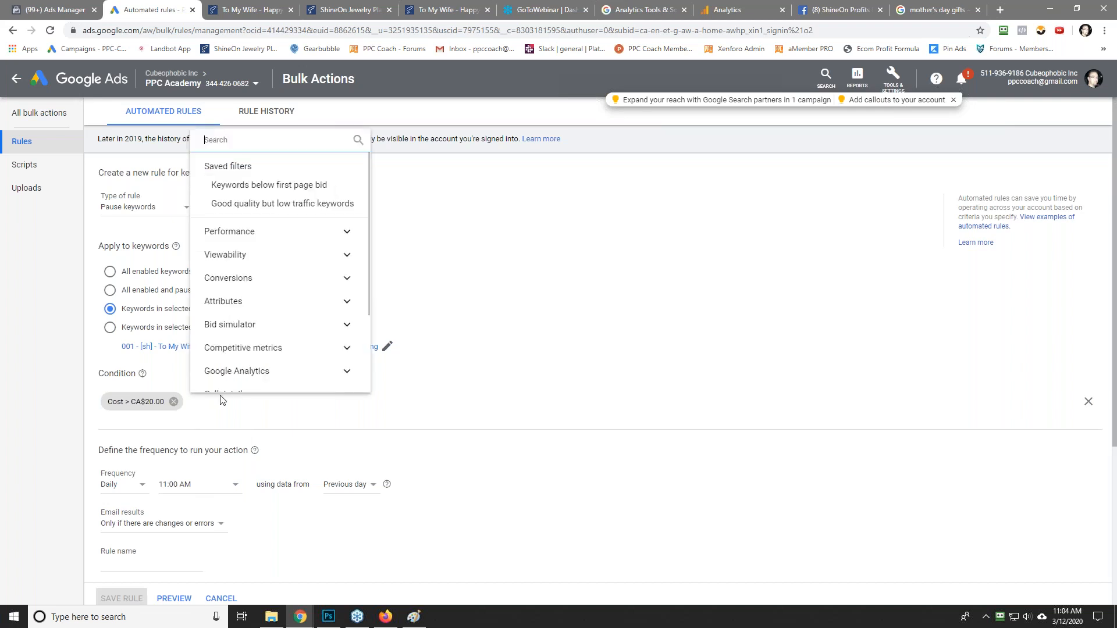
{"action": "left_click", "coordinate": [270, 279]}
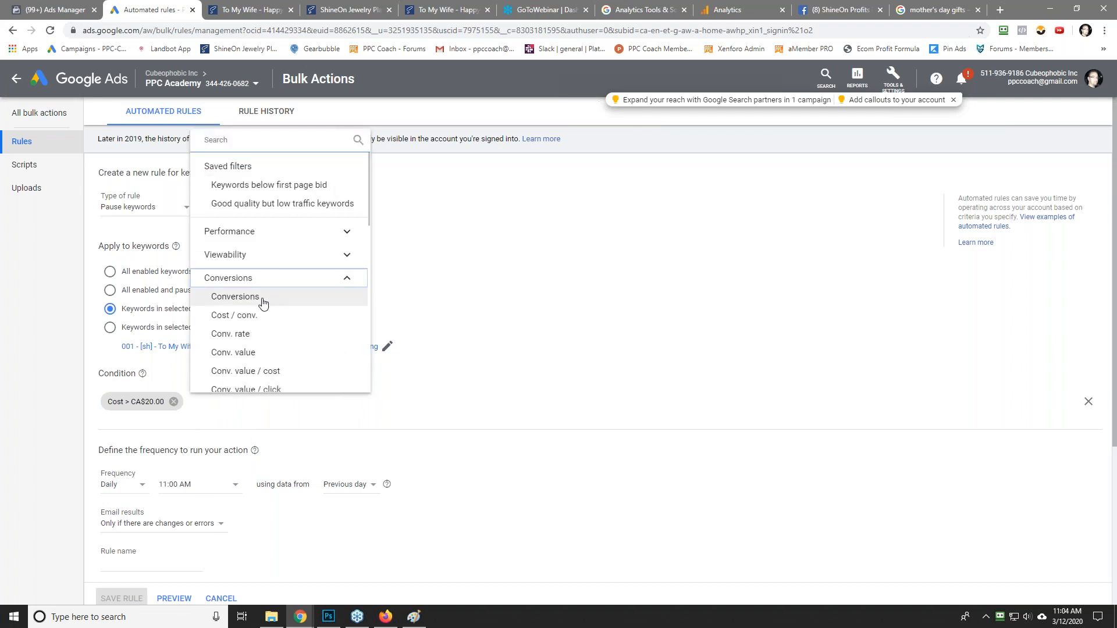
{"action": "left_click", "coordinate": [263, 303]}
{"action": "left_click", "coordinate": [210, 451]}
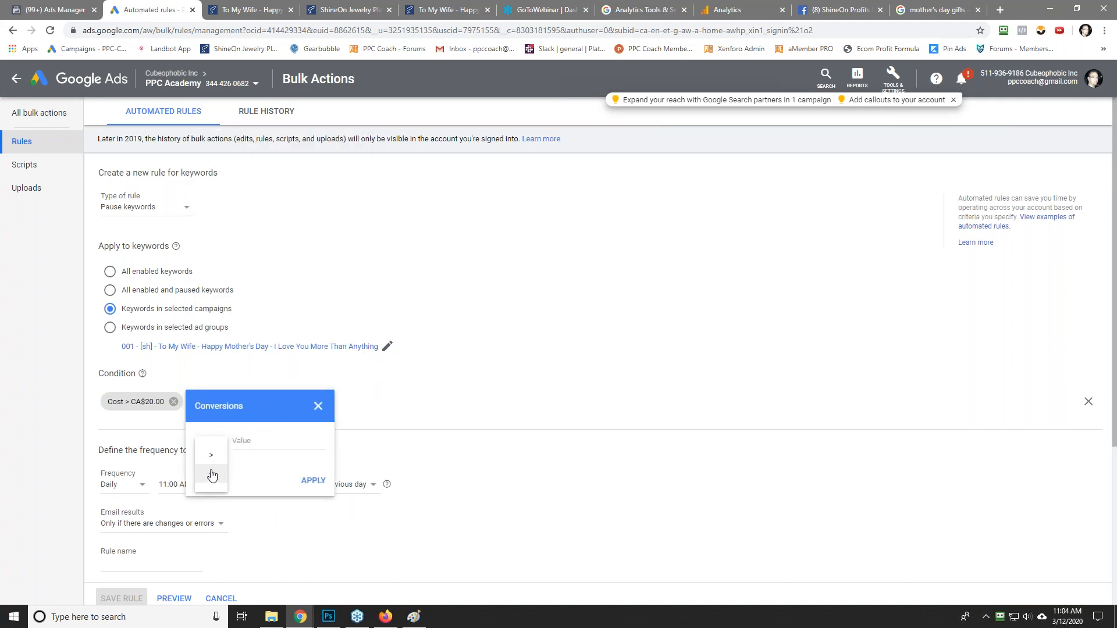
{"action": "left_click", "coordinate": [212, 476]}
{"action": "left_click", "coordinate": [266, 440]}
{"action": "left_click", "coordinate": [305, 481]}
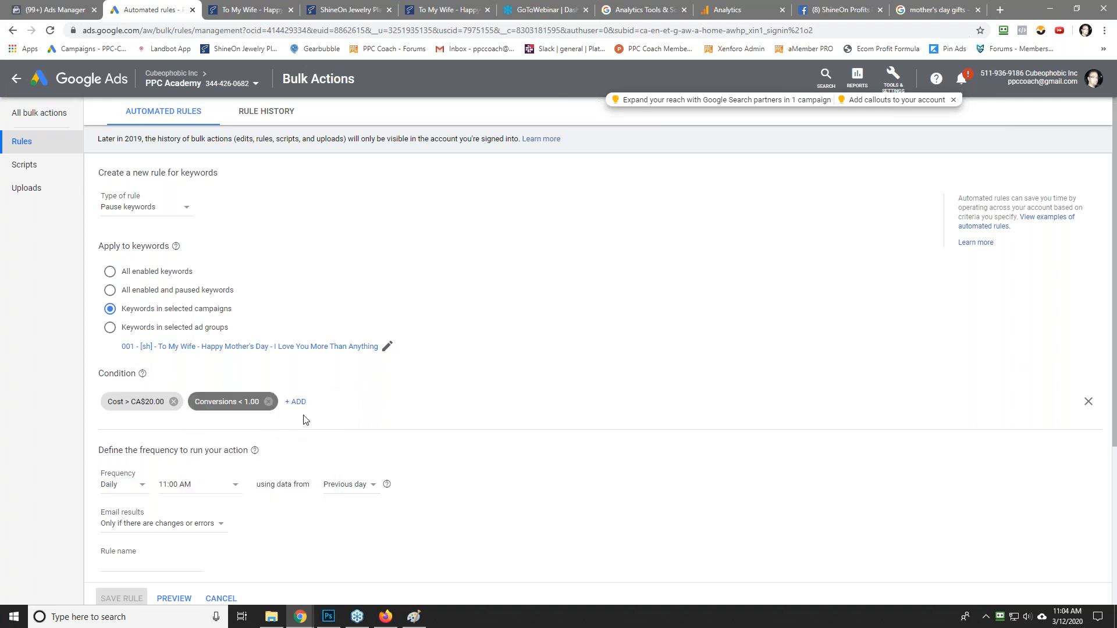
Step: Schedule the rule to run daily at 11:45 PM using data from all time
{"action": "left_click", "coordinate": [110, 488]}
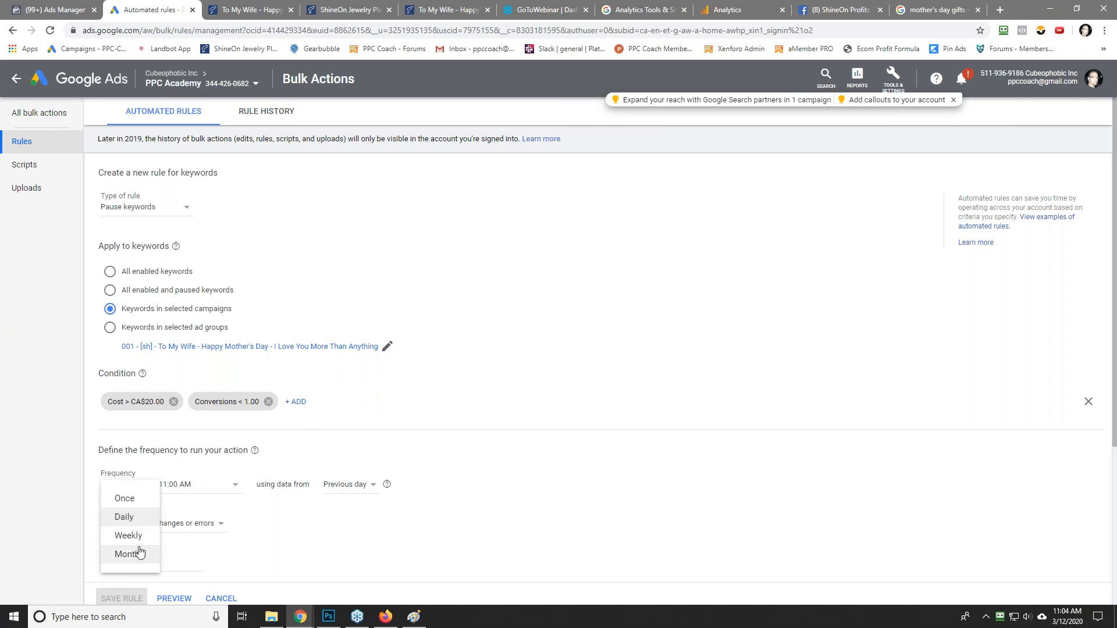
{"action": "left_click", "coordinate": [200, 485]}
{"action": "scroll", "coordinate": [221, 419], "scroll_direction": "down", "scroll_amount": 10}
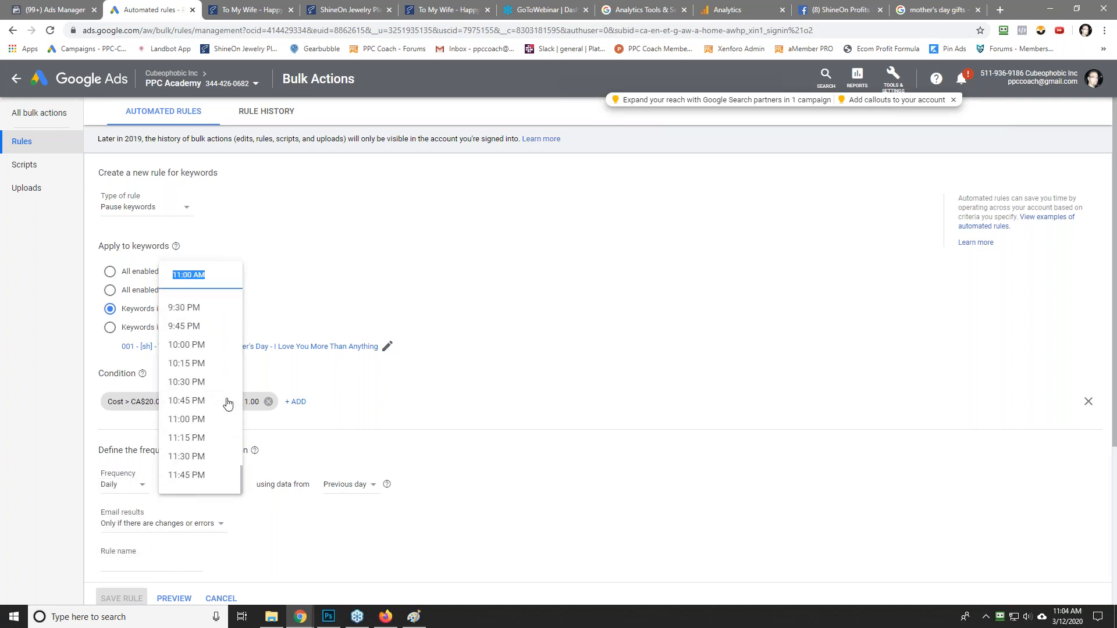
{"action": "left_click", "coordinate": [197, 476]}
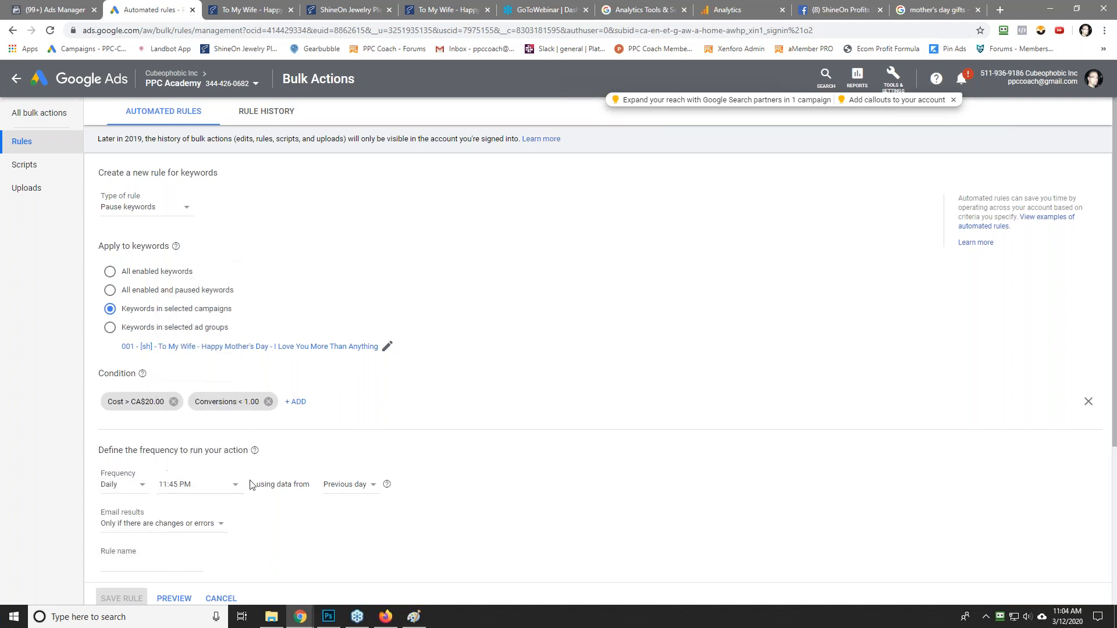
{"action": "left_click", "coordinate": [342, 487]}
{"action": "left_click", "coordinate": [355, 485]}
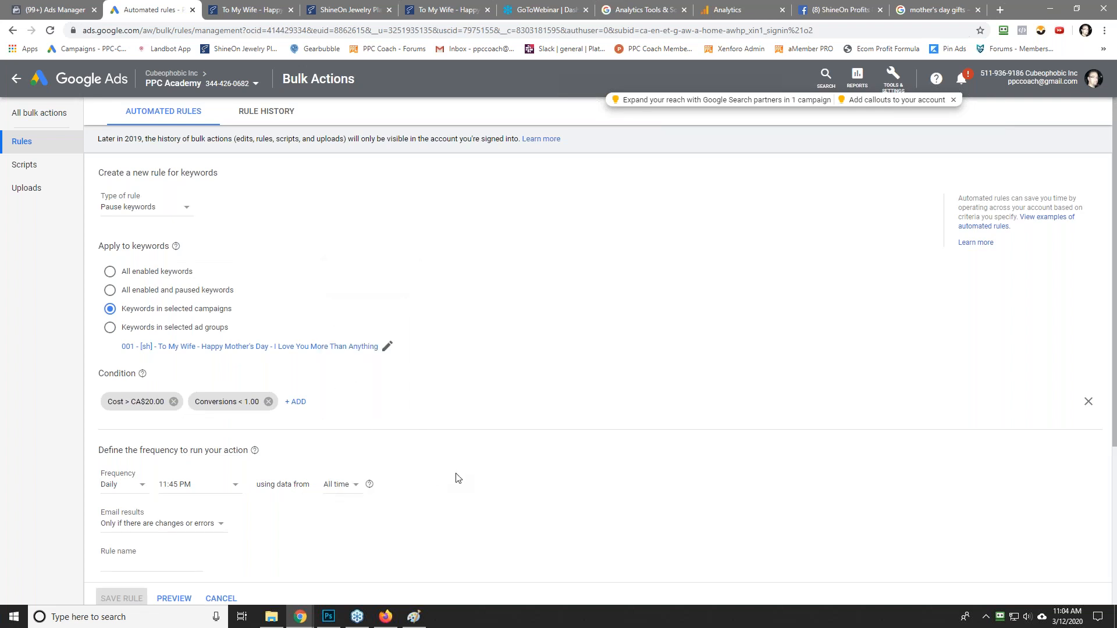
{"action": "left_click", "coordinate": [337, 486]}
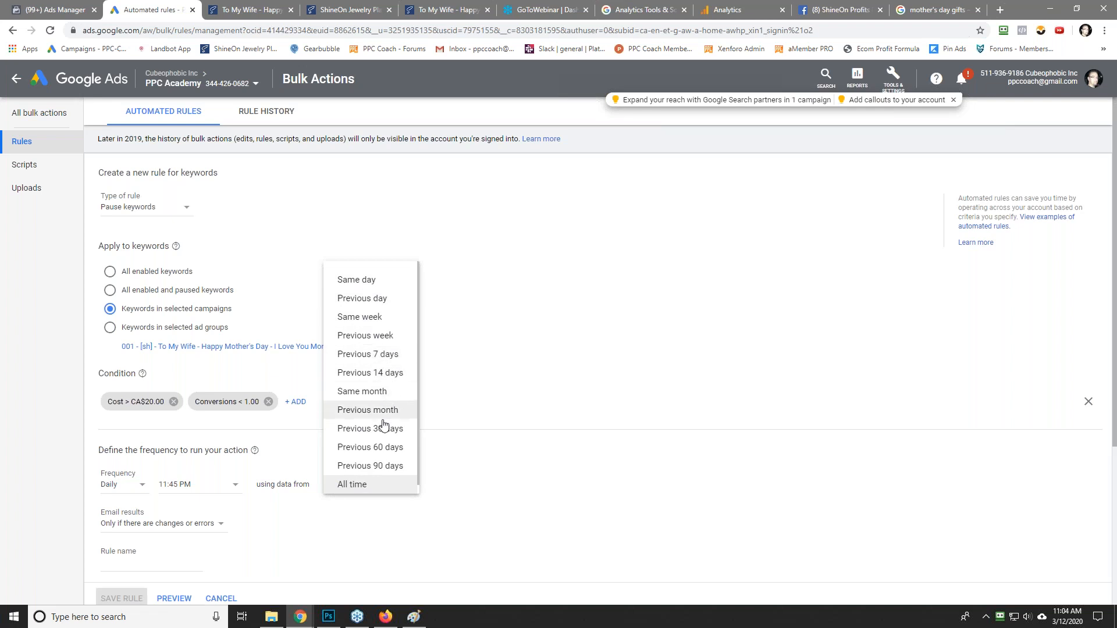
{"action": "left_click", "coordinate": [367, 489]}
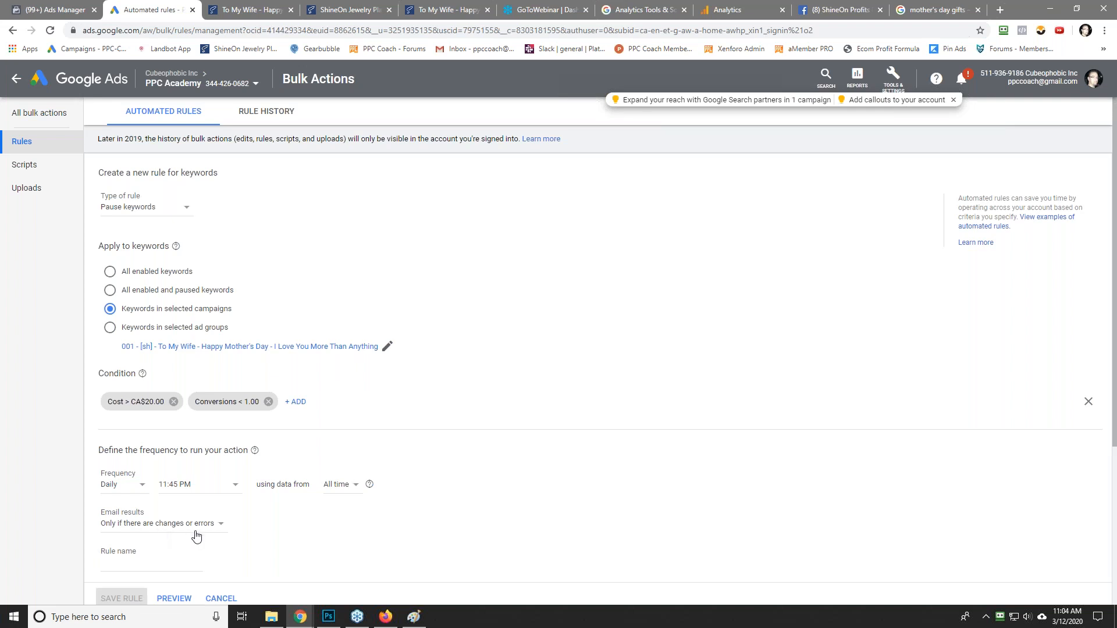
Step: Name the rule "Keyword - Rule #1 - Pause IF Cost > $20 & Conv < 1 - Lifetime", copy that name and save the rule
{"action": "scroll", "coordinate": [119, 442], "scroll_direction": "down", "scroll_amount": 2}
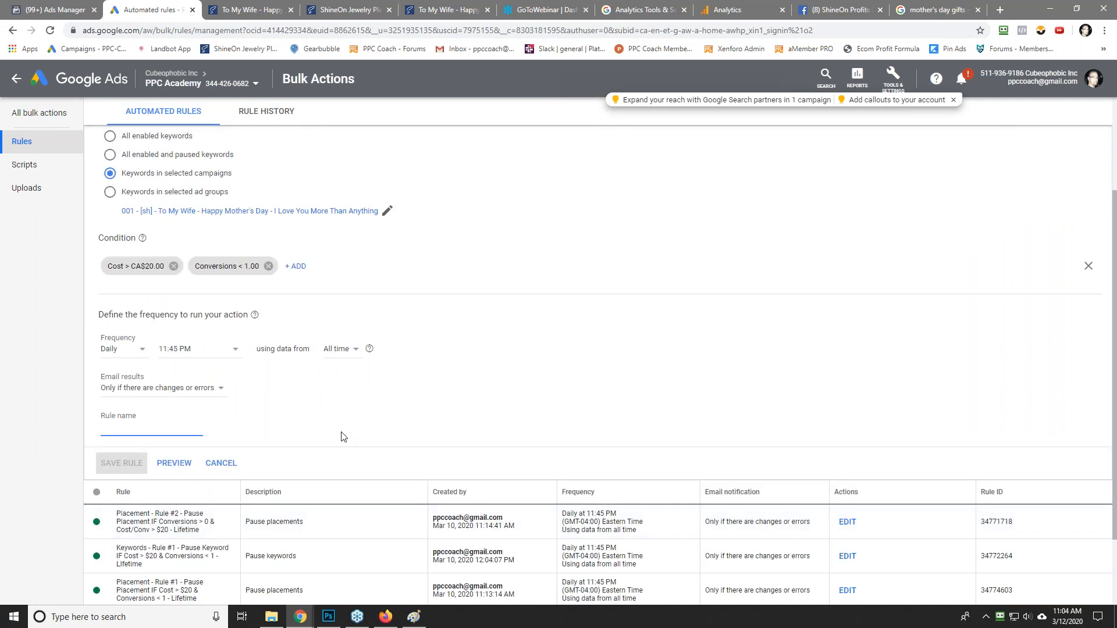
{"action": "type", "text": "Keyword - Rule #1 - Pause"}
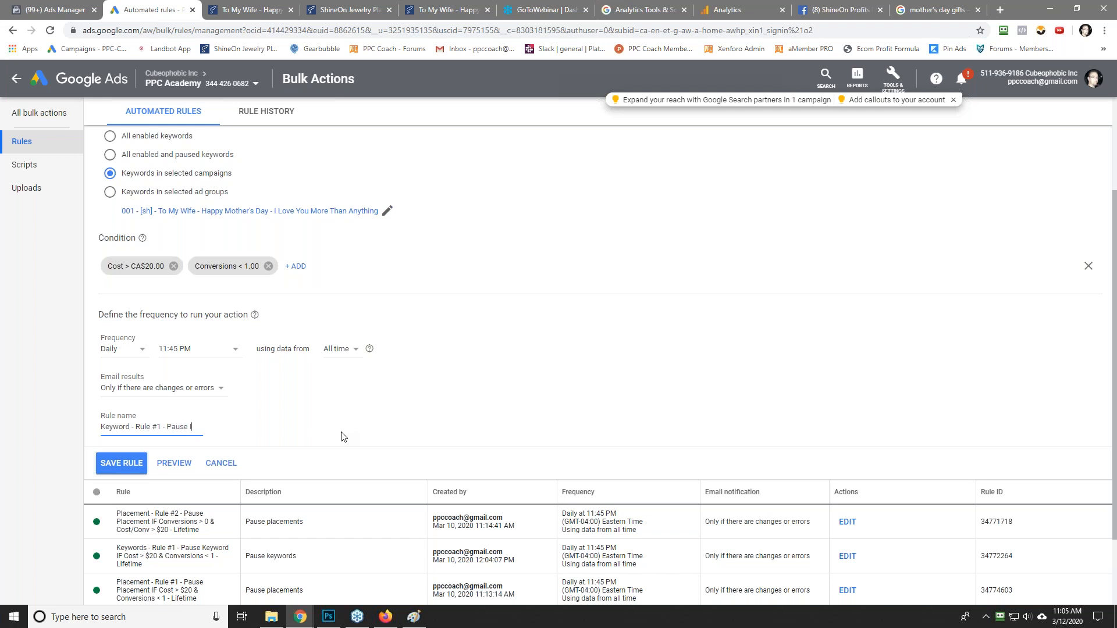
{"action": "type", "text": "Cost"}
{"action": "type", "text": " > #$20"}
{"action": "key", "text": "BackSpace"}
{"action": "key", "text": "BackSpace"}
{"action": "key", "text": "BackSpace"}
{"action": "key", "text": "BackSpace"}
{"action": "type", "text": "$20 &"}
{"action": "type", "text": " Conv"}
{"action": "type", "text": " < 1 - Fi"}
{"action": "type", "text": "fteime"}
{"action": "key", "text": "BackSpace"}
{"action": "key", "text": "BackSpace"}
{"action": "key", "text": "BackSpace"}
{"action": "key", "text": "BackSpace"}
{"action": "type", "text": "eime"}
{"action": "key", "text": "BackSpace"}
{"action": "key", "text": "BackSpace"}
{"action": "key", "text": "BackSpace"}
{"action": "key", "text": "BackSpace"}
{"action": "key", "text": "BackSpace"}
{"action": "type", "text": "etime"}
{"action": "key", "text": "ctrl+a"}
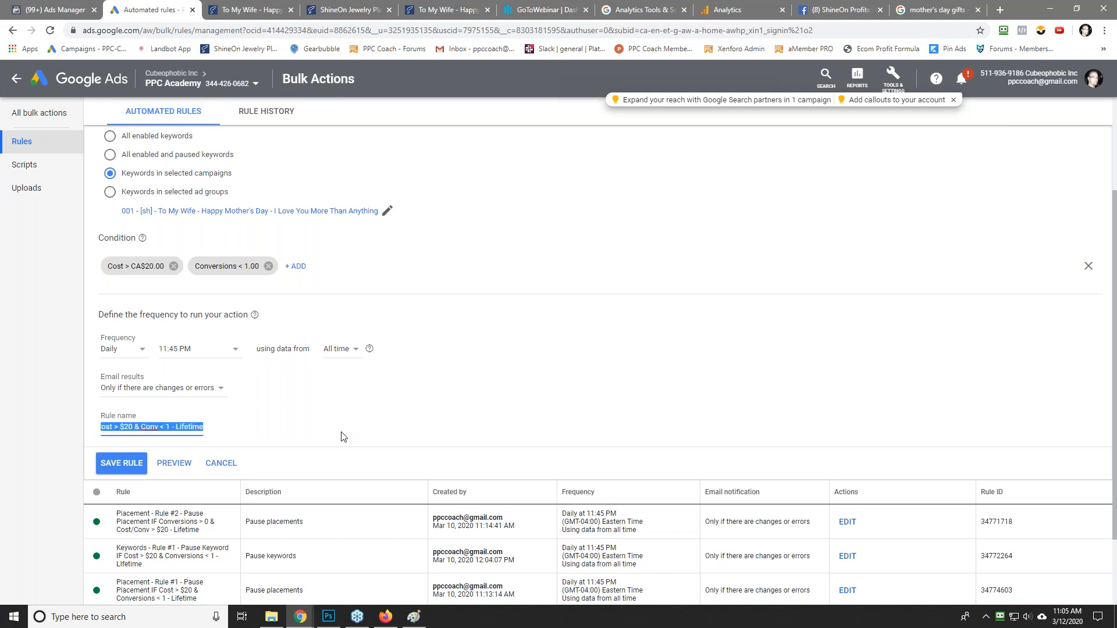
{"action": "right_click", "coordinate": [147, 429]}
{"action": "left_click", "coordinate": [208, 285]}
{"action": "left_click", "coordinate": [123, 466]}
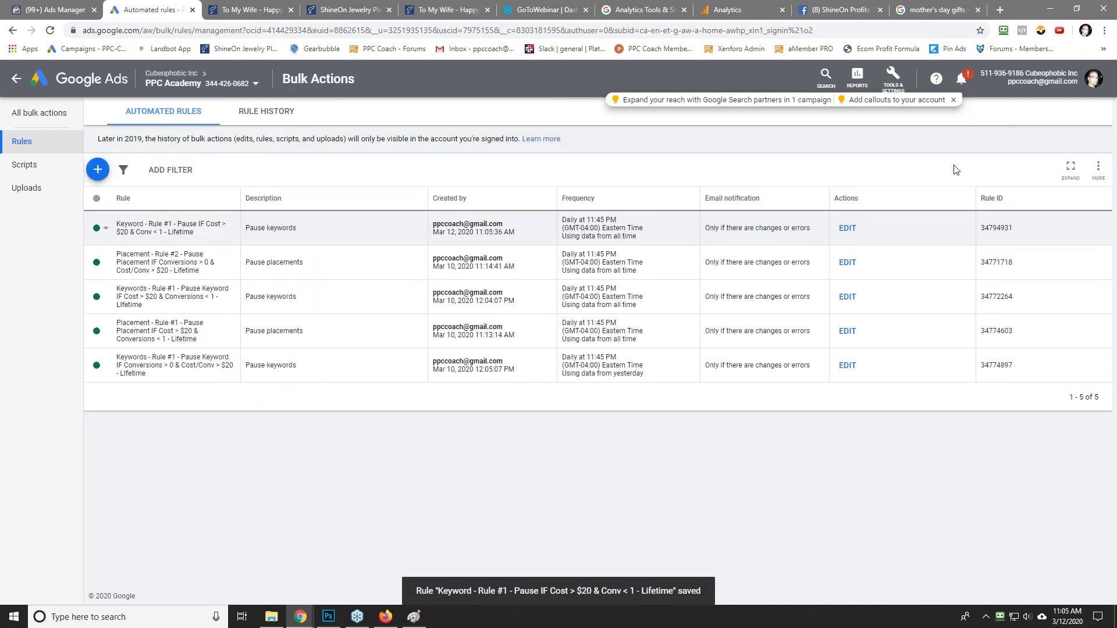
Step: Start a new Pause keywords rule for keywords in the 001 - [sh] - To My Wife - Happy Mother's Day campaign
{"action": "left_click", "coordinate": [98, 169]}
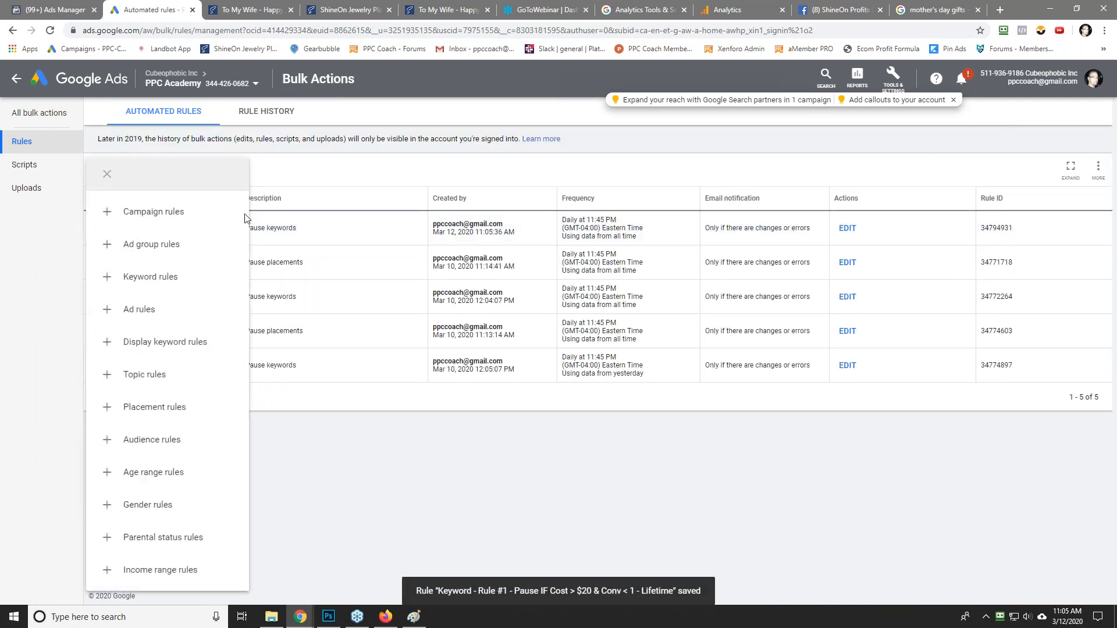
{"action": "left_click", "coordinate": [178, 280]}
{"action": "left_click", "coordinate": [146, 208]}
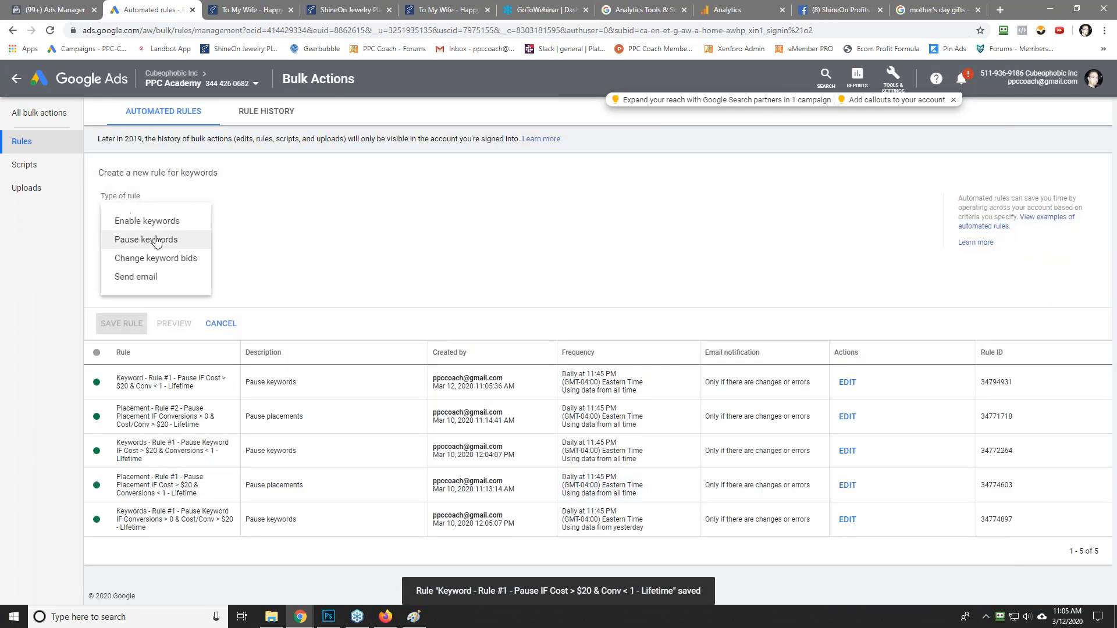
{"action": "left_click", "coordinate": [162, 238]}
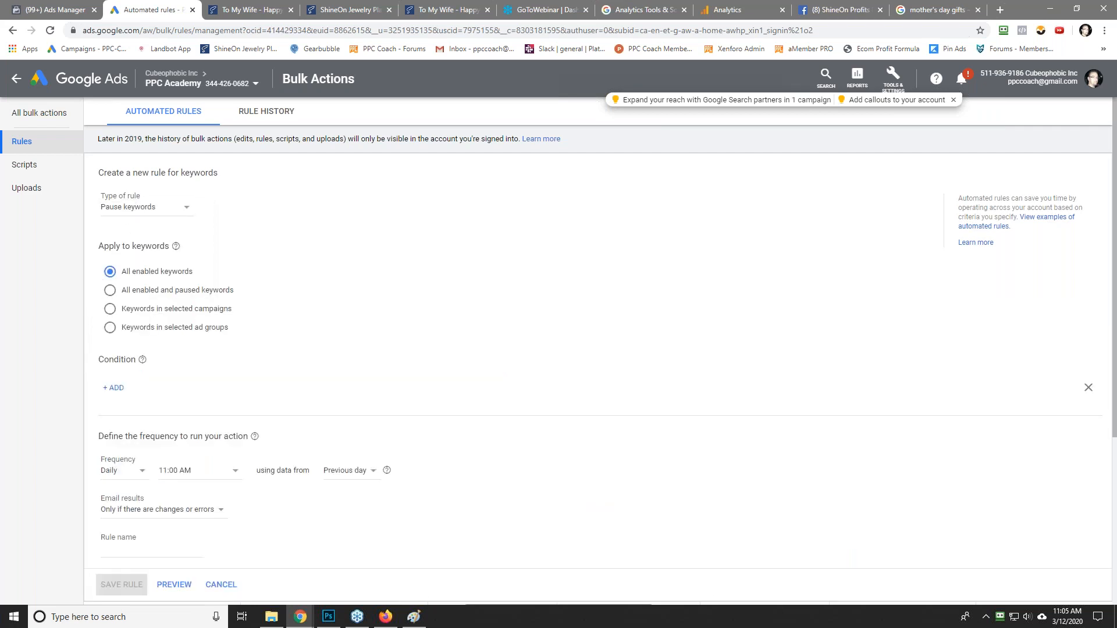
{"action": "left_click", "coordinate": [140, 309]}
{"action": "left_click", "coordinate": [418, 300]}
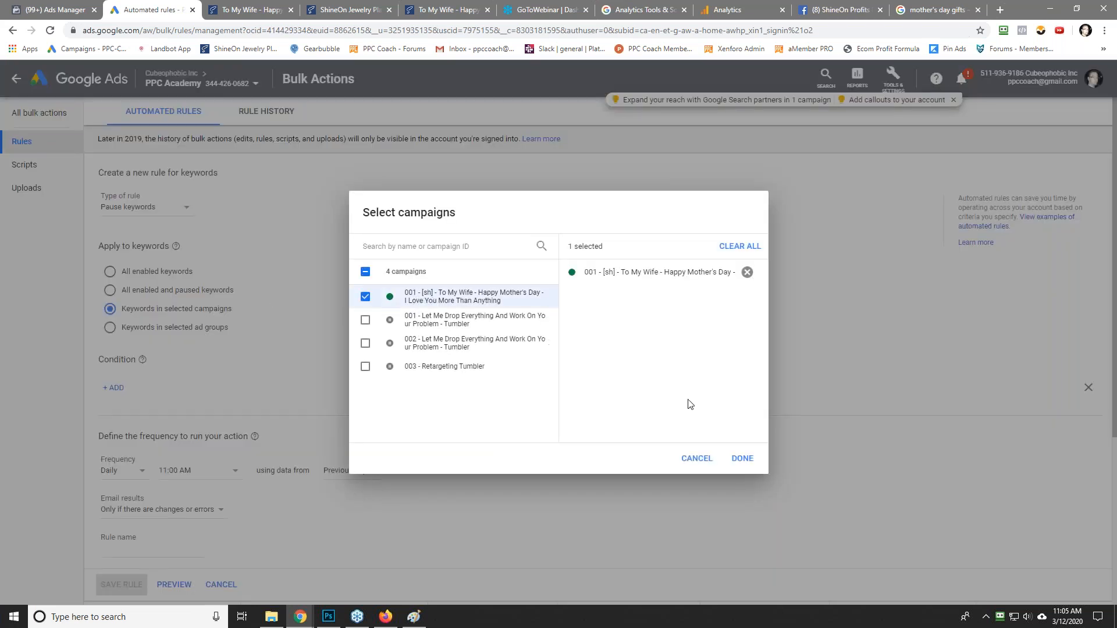
{"action": "left_click", "coordinate": [744, 460]}
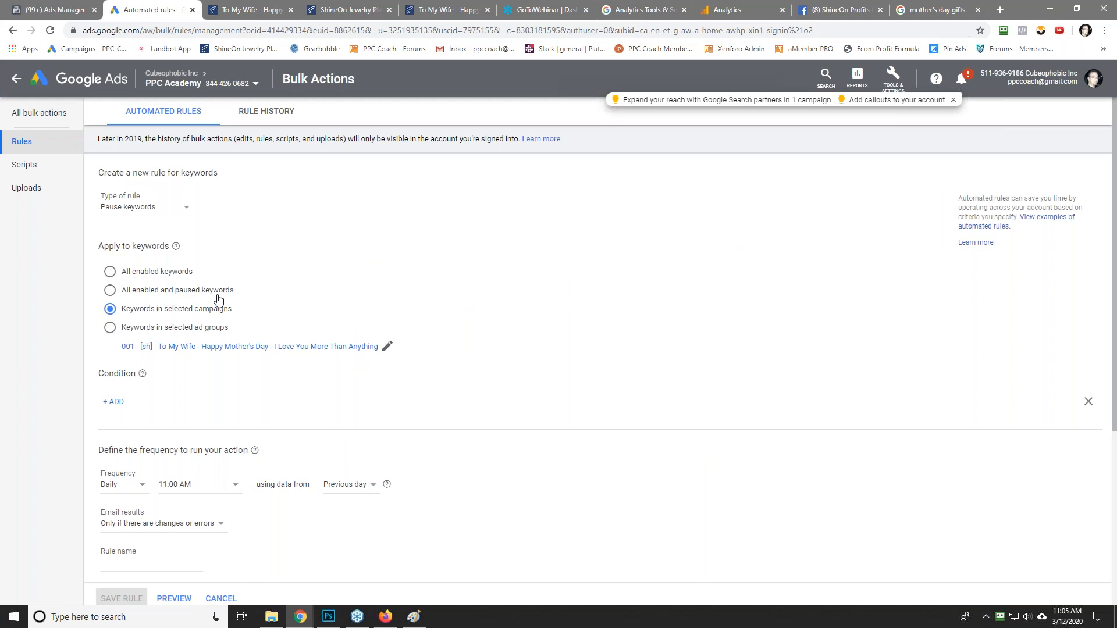
{"action": "left_click", "coordinate": [385, 347]}
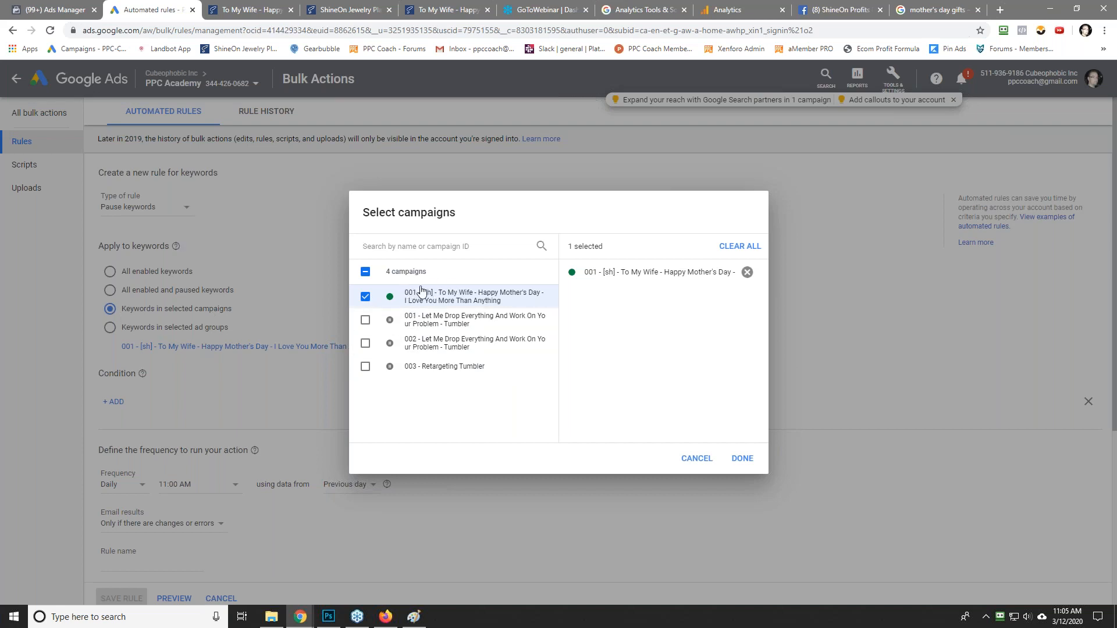
{"action": "left_click", "coordinate": [695, 460]}
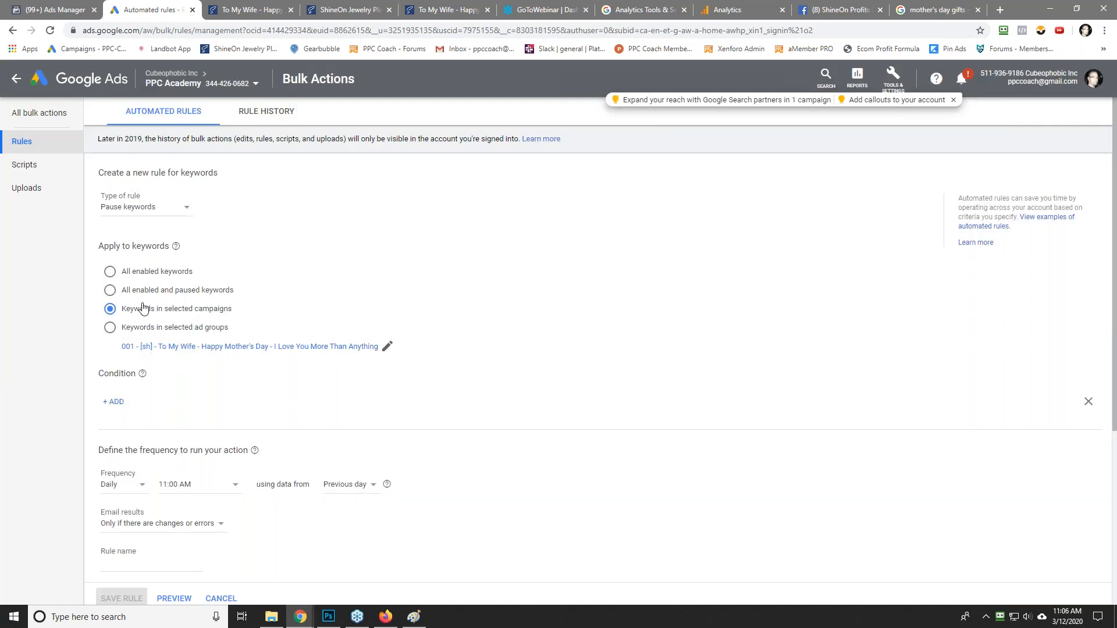
{"action": "left_click", "coordinate": [387, 348]}
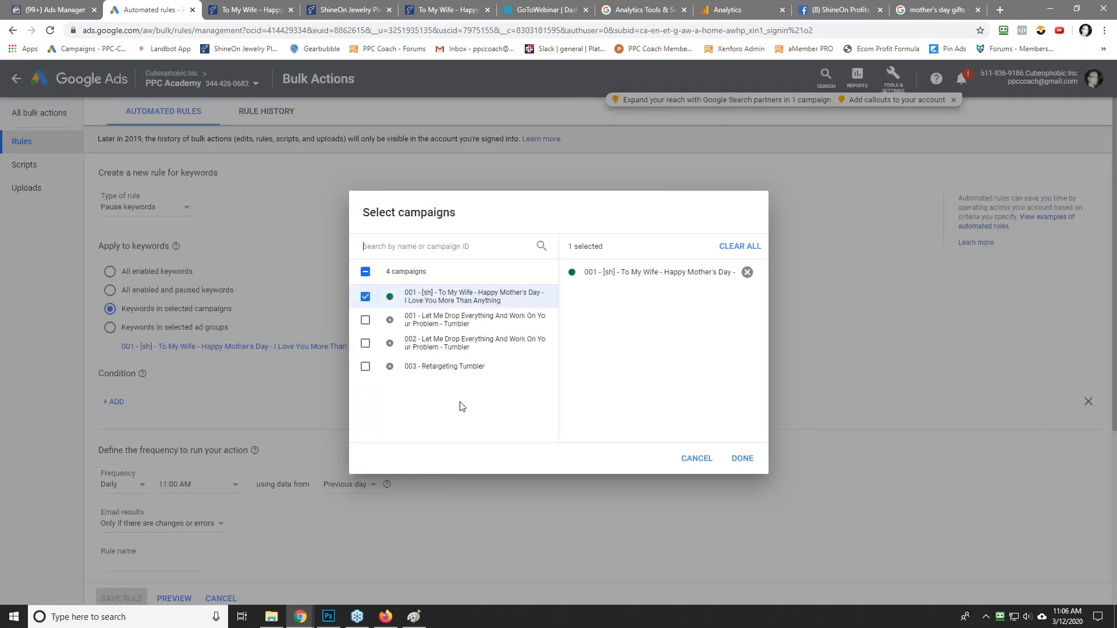
{"action": "left_click", "coordinate": [697, 459]}
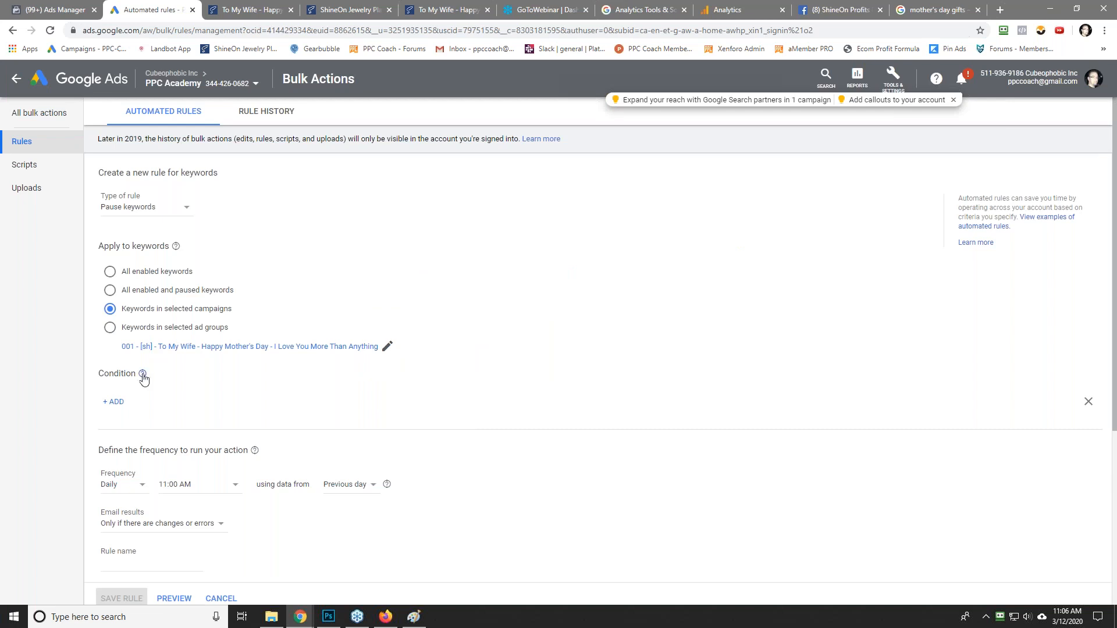
Step: Add a condition to the new rule requiring Conversions greater than 0
{"action": "left_click", "coordinate": [113, 402]}
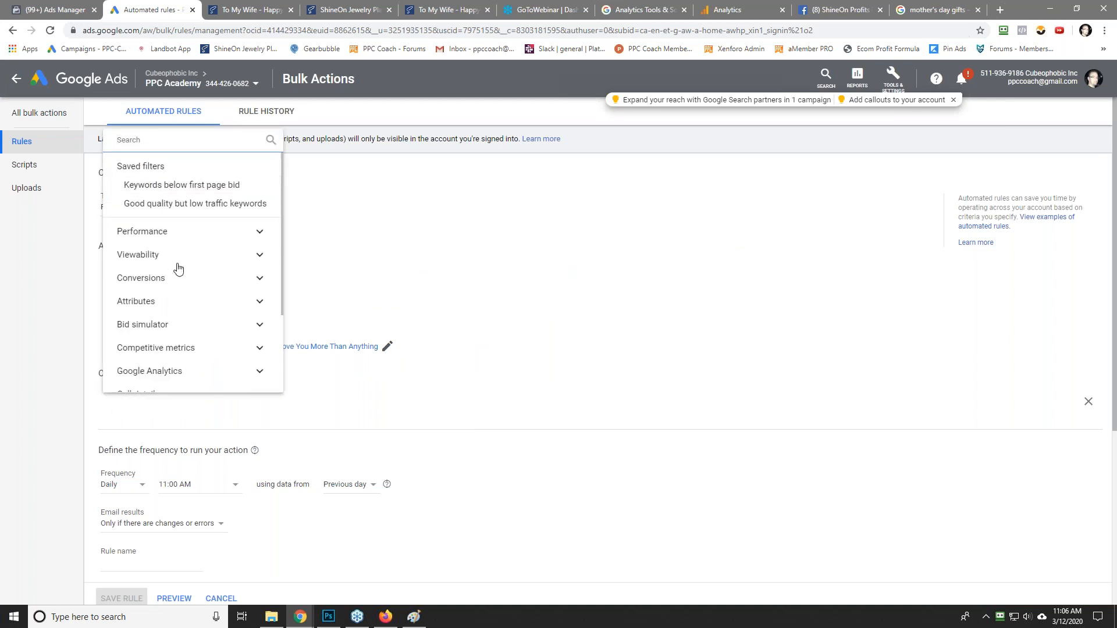
{"action": "scroll", "coordinate": [183, 270], "scroll_direction": "down", "scroll_amount": 1}
{"action": "scroll", "coordinate": [191, 271], "scroll_direction": "up", "scroll_amount": 1}
{"action": "left_click", "coordinate": [163, 278]}
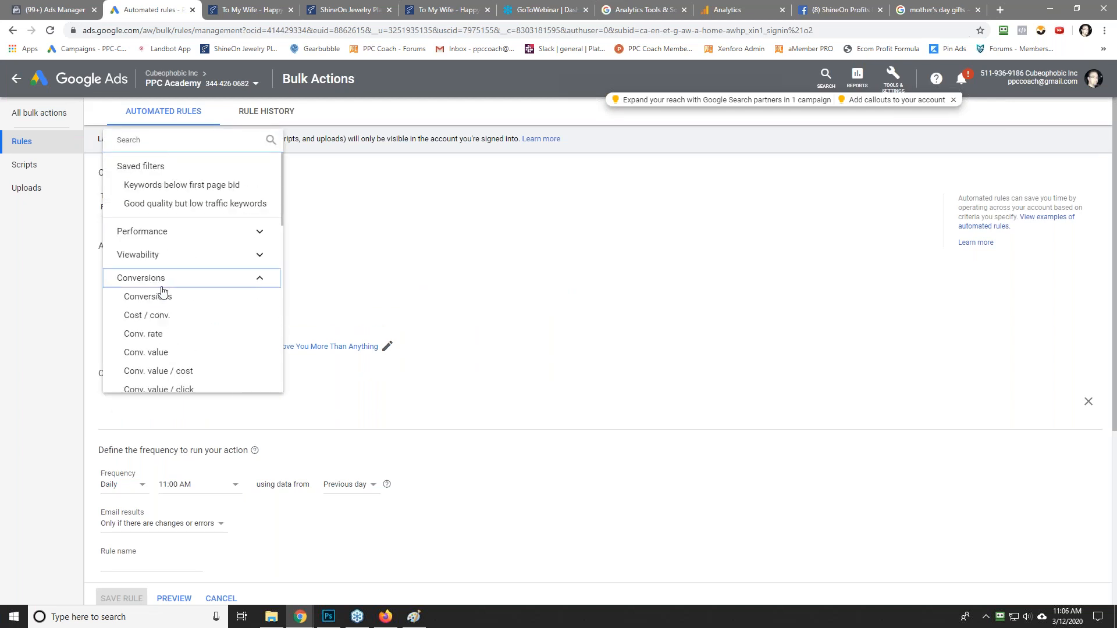
{"action": "left_click", "coordinate": [163, 296]}
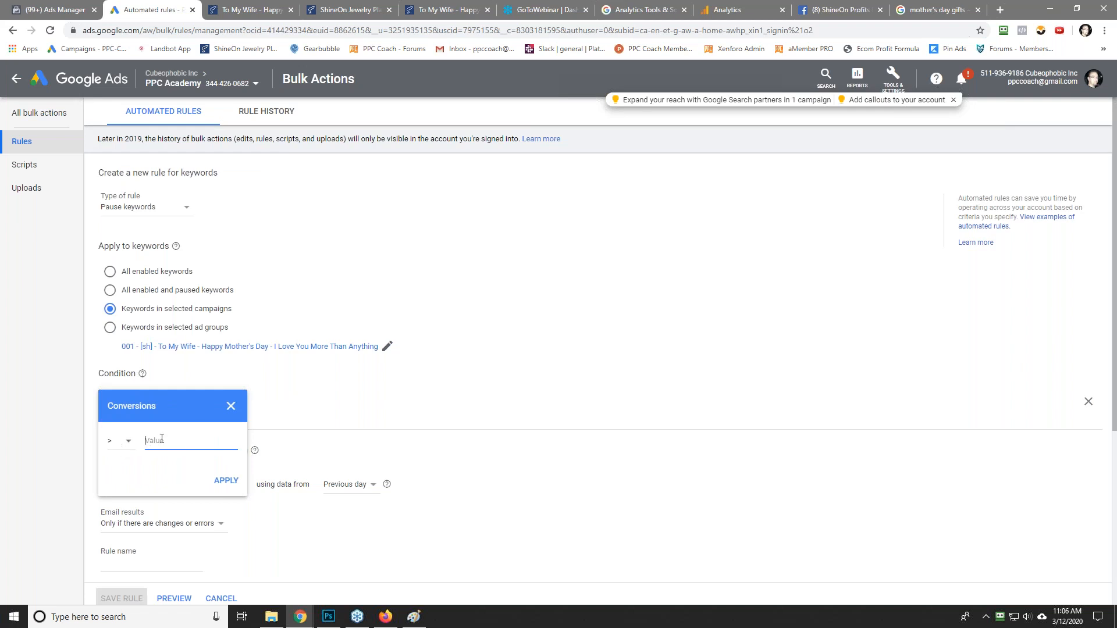
{"action": "type", "text": "0"}
{"action": "key", "text": "Return"}
Step: Add a second condition to the rule requiring Cost / conv. greater than CA$32
{"action": "left_click", "coordinate": [209, 402]}
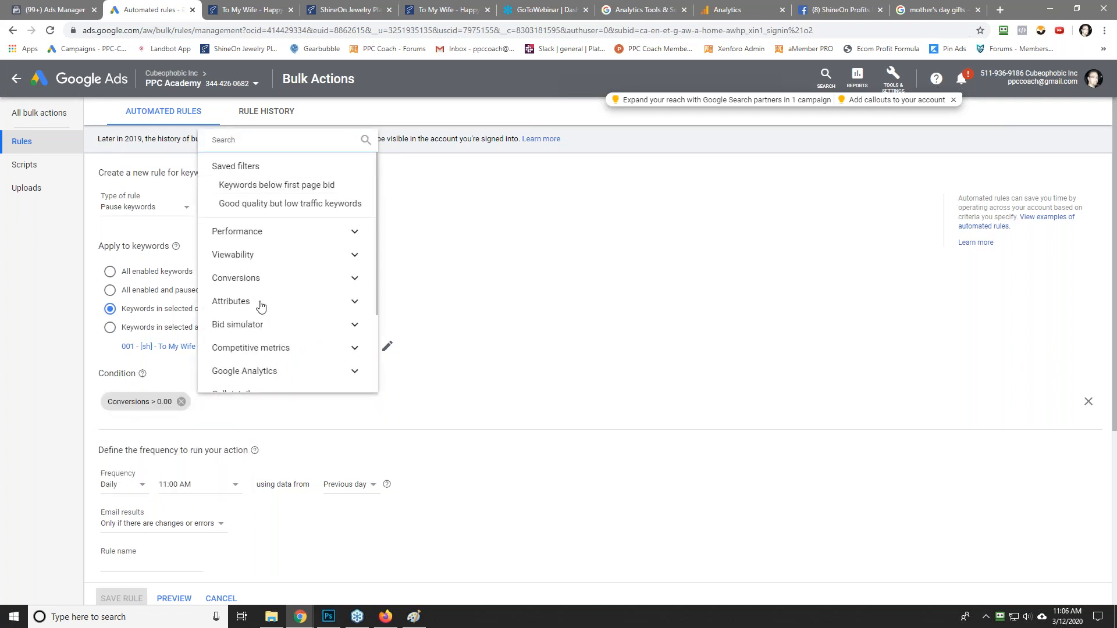
{"action": "left_click", "coordinate": [256, 279]}
{"action": "left_click", "coordinate": [280, 317]}
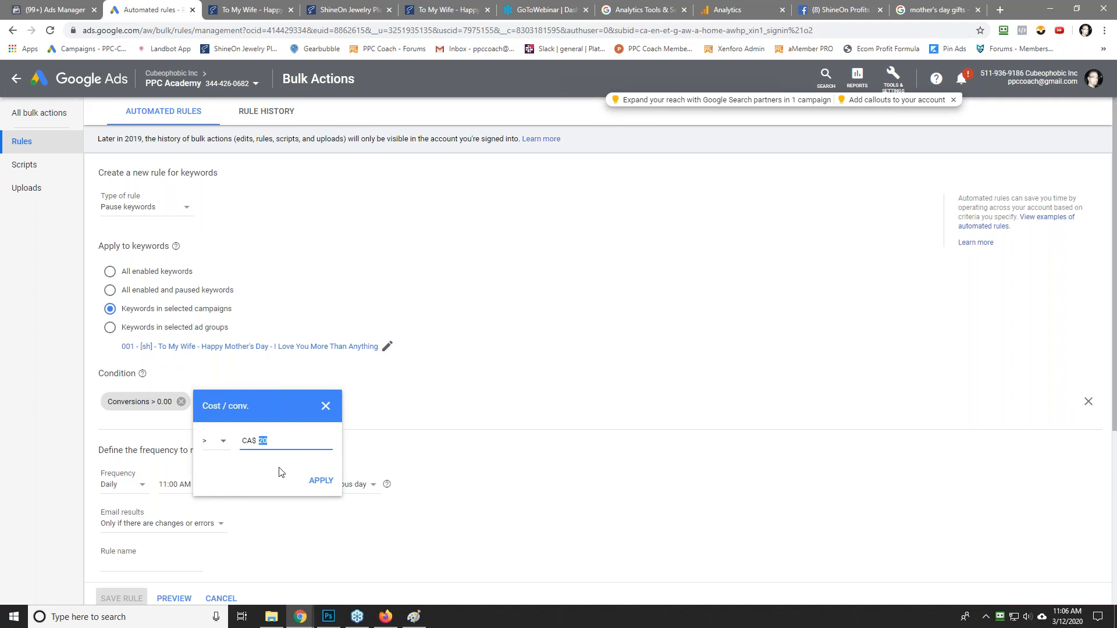
{"action": "left_click", "coordinate": [319, 481]}
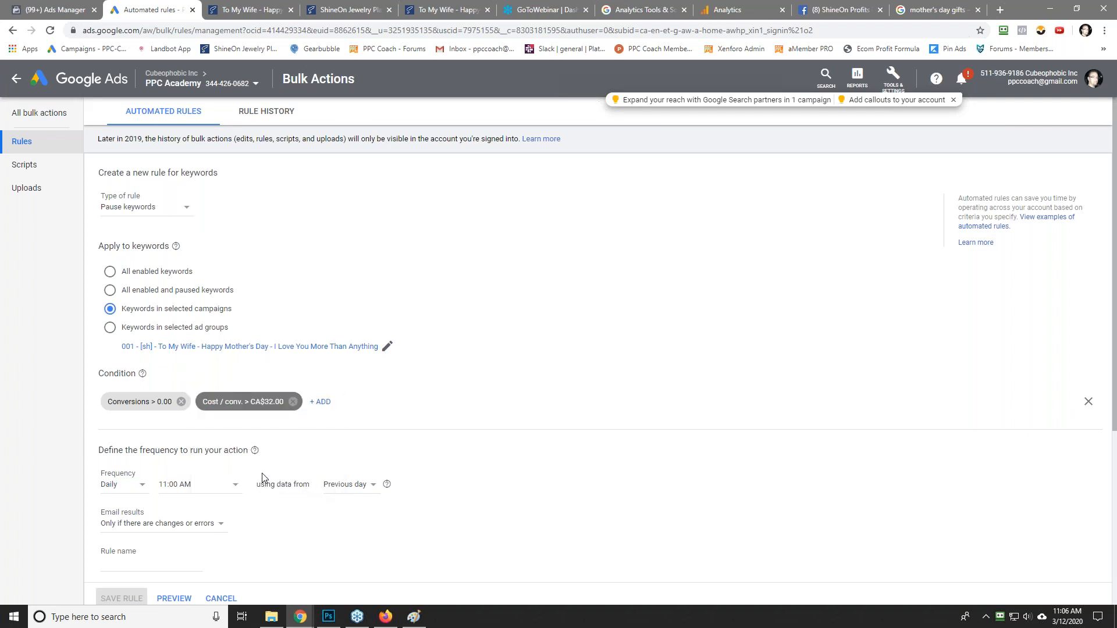
Step: Schedule the second rule to run daily at 11:45 PM using data from all time
{"action": "left_click", "coordinate": [178, 485]}
{"action": "scroll", "coordinate": [201, 431], "scroll_direction": "down", "scroll_amount": 15}
{"action": "left_click", "coordinate": [206, 475]}
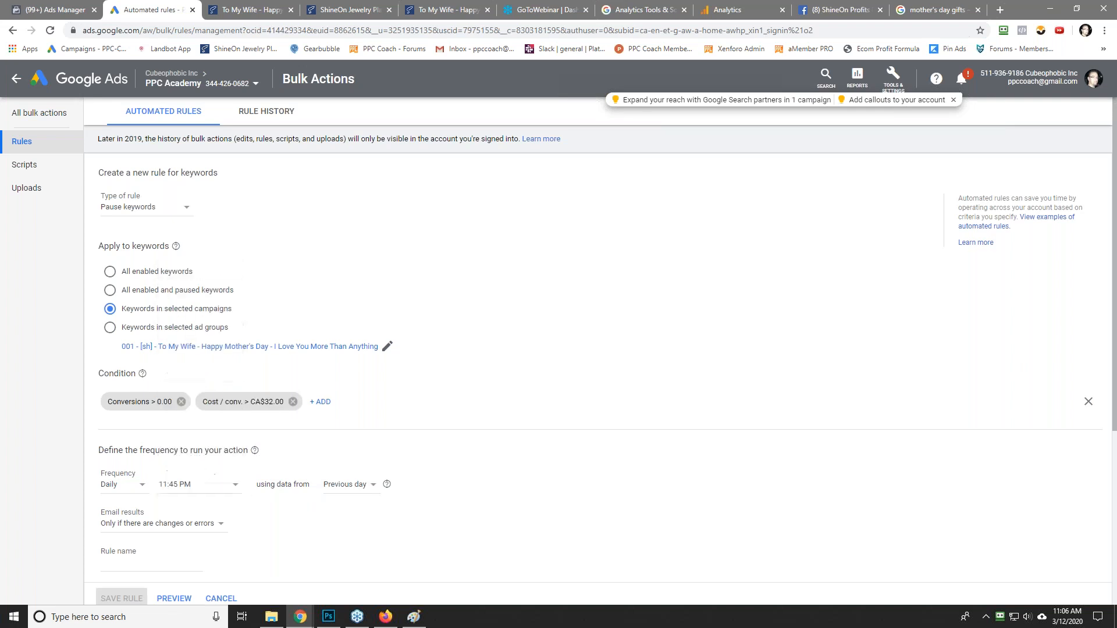
{"action": "left_click", "coordinate": [344, 487]}
{"action": "left_click", "coordinate": [356, 487]}
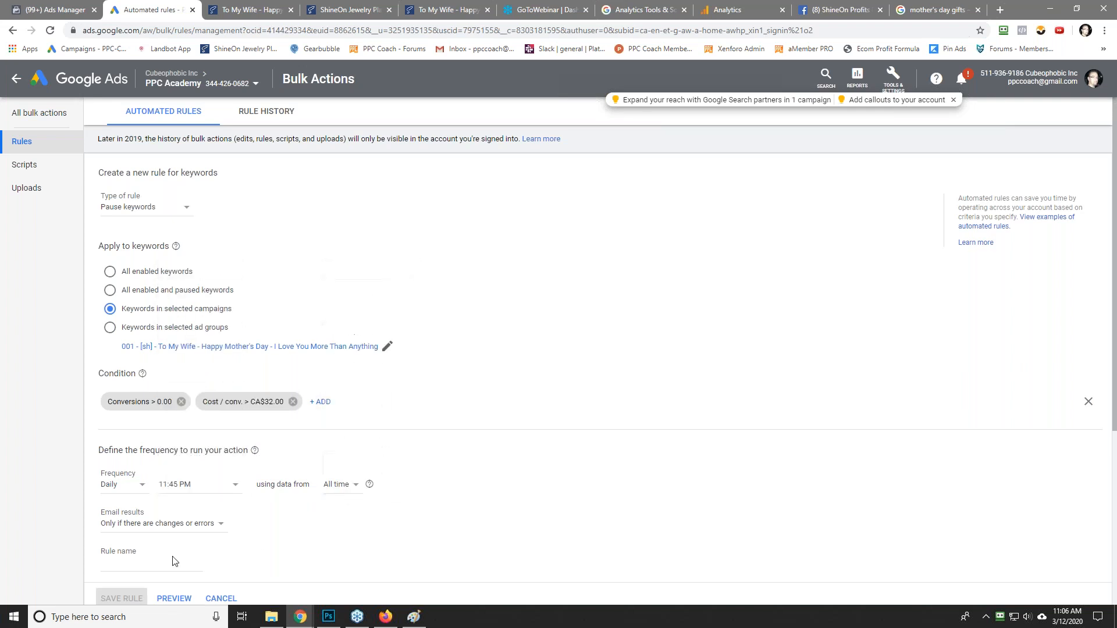
Step: Name the rule "Keyword - Rule #2 - Pause IF Conv > 0 & Cost/Conv > $32 - Lifetime", reusing the copied name, and save it
{"action": "left_click", "coordinate": [131, 567]}
{"action": "right_click", "coordinate": [132, 568]}
{"action": "left_click", "coordinate": [187, 477]}
{"action": "scroll", "coordinate": [279, 478], "scroll_direction": "down", "scroll_amount": 2}
{"action": "key", "text": "Home"}
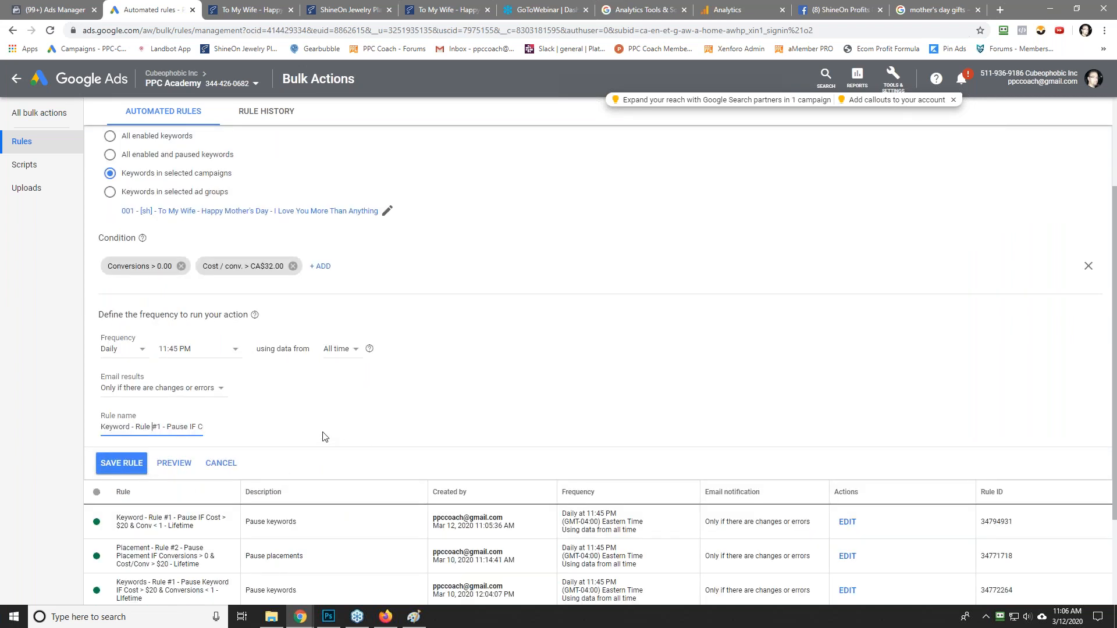
{"action": "key", "text": "End"}
{"action": "key", "text": "Delete"}
{"action": "key", "text": "Delete"}
{"action": "key", "text": "Delete"}
{"action": "key", "text": "Delete"}
{"action": "key", "text": "Delete"}
{"action": "key", "text": "Delete"}
{"action": "key", "text": "Delete"}
{"action": "key", "text": "Delete"}
{"action": "key", "text": "Delete"}
{"action": "key", "text": "Delete"}
{"action": "key", "text": "Delete"}
{"action": "key", "text": "Delete"}
{"action": "key", "text": "BackSpace"}
{"action": "key", "text": "BackSpace"}
{"action": "type", "text": "& Cost/"}
{"action": "type", "text": "Conv < 1"}
{"action": "type", "text": "32"}
{"action": "type", "text": " - Lifetime"}
{"action": "scroll", "coordinate": [262, 441], "scroll_direction": "up", "scroll_amount": 3}
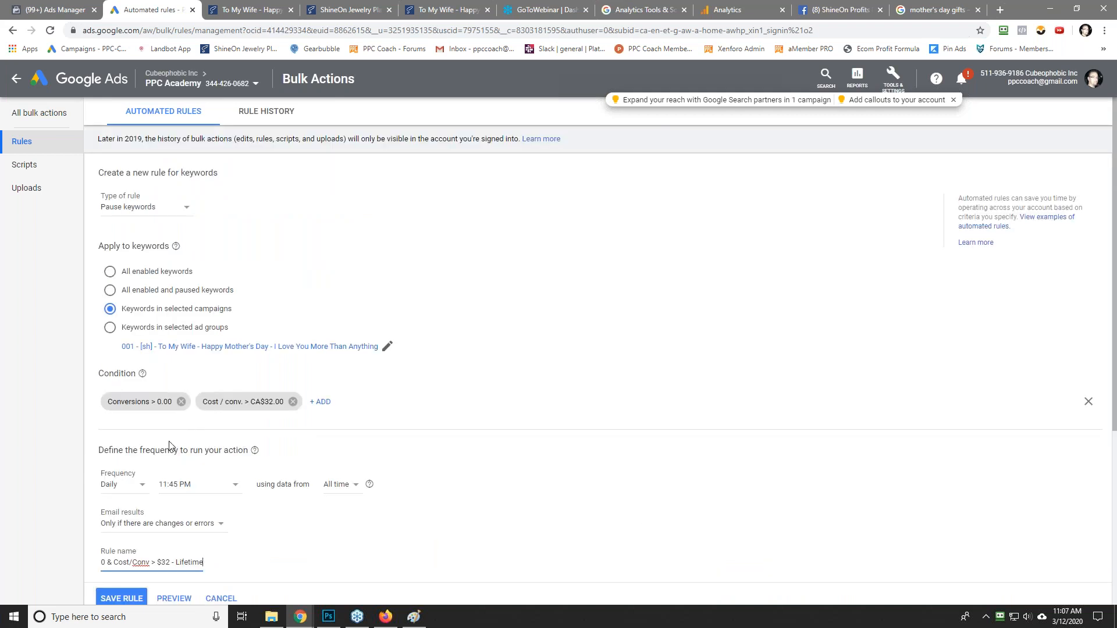
{"action": "scroll", "coordinate": [169, 446], "scroll_direction": "down", "scroll_amount": 3}
{"action": "left_click", "coordinate": [122, 463]}
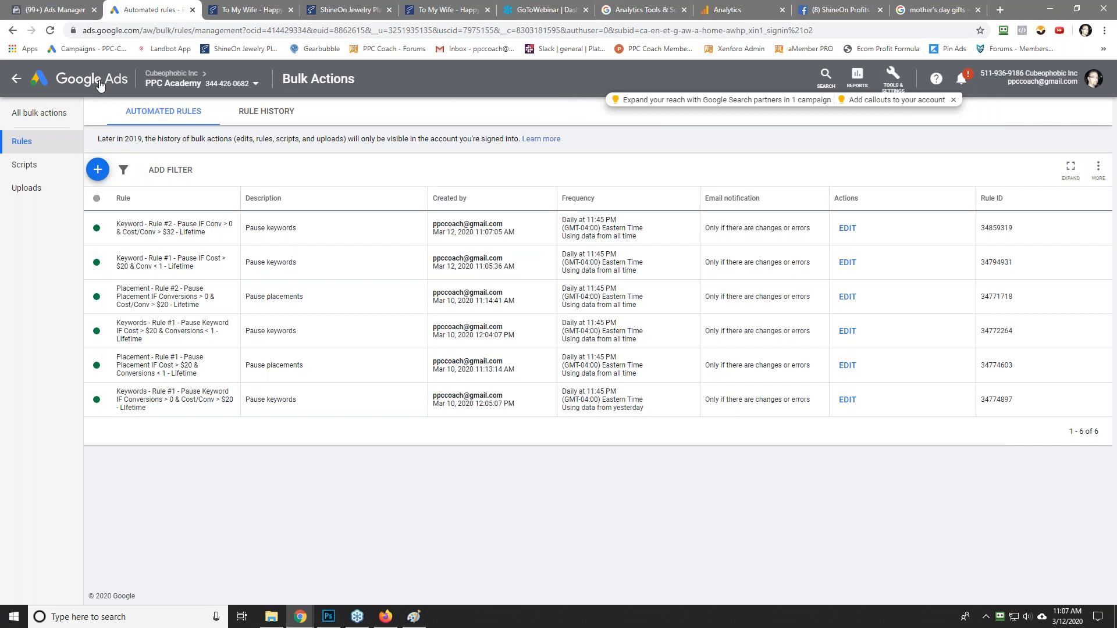
Step: Return to the search campaigns and examine the keywords and search terms of the 001 - [sh] - To My Wife campaign
{"action": "left_click", "coordinate": [17, 78]}
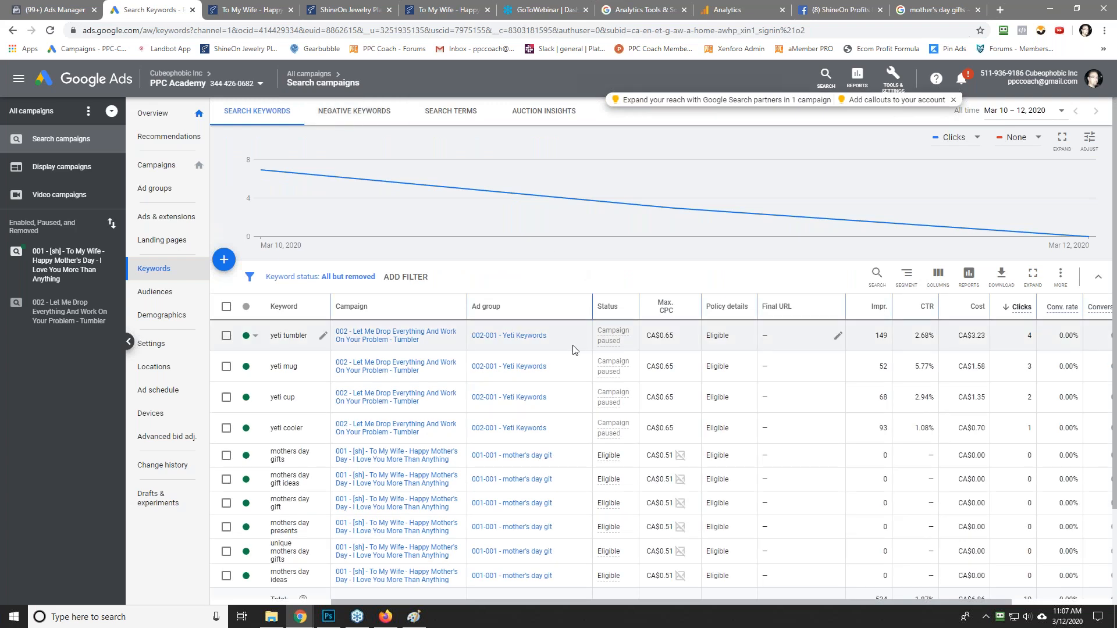
{"action": "left_click", "coordinate": [68, 265]}
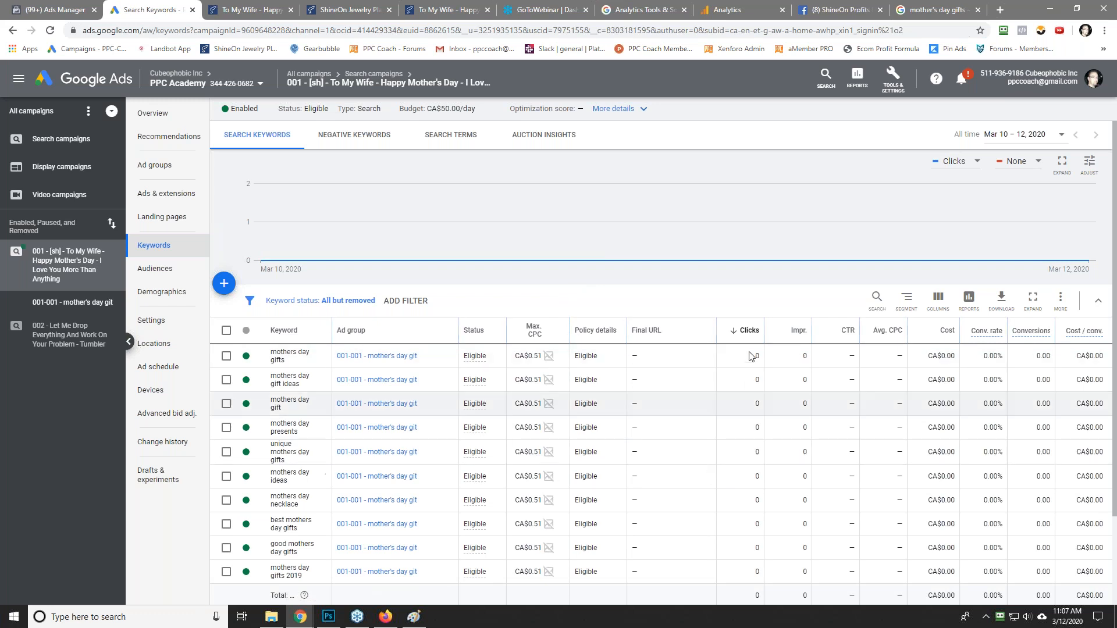
{"action": "scroll", "coordinate": [710, 530], "scroll_direction": "down", "scroll_amount": 2}
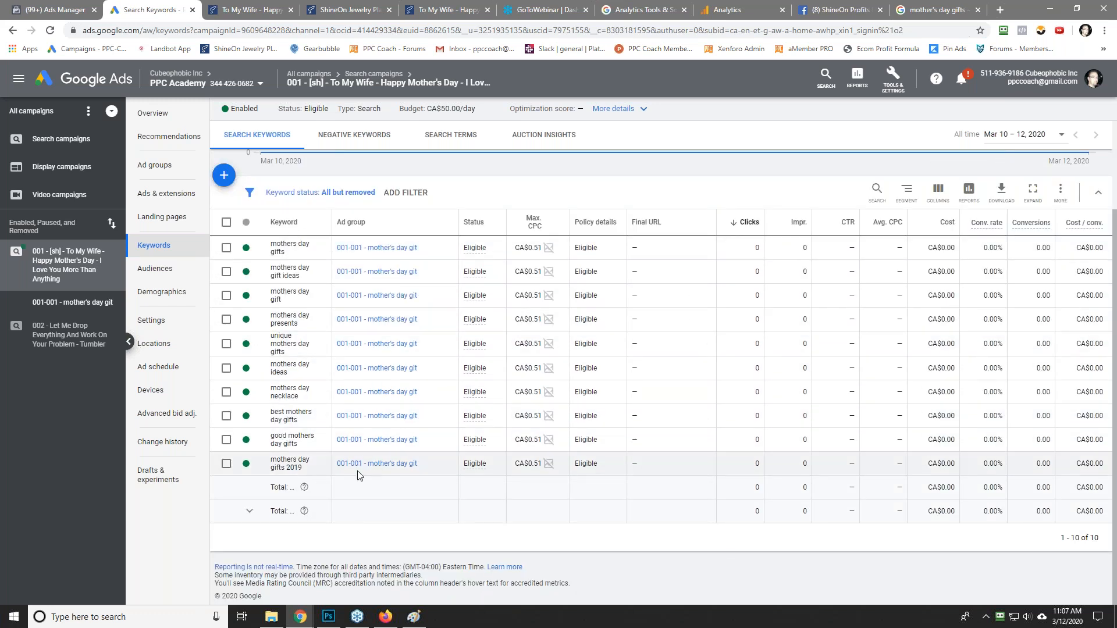
{"action": "scroll", "coordinate": [448, 291], "scroll_direction": "up", "scroll_amount": 2}
{"action": "left_click", "coordinate": [447, 143]}
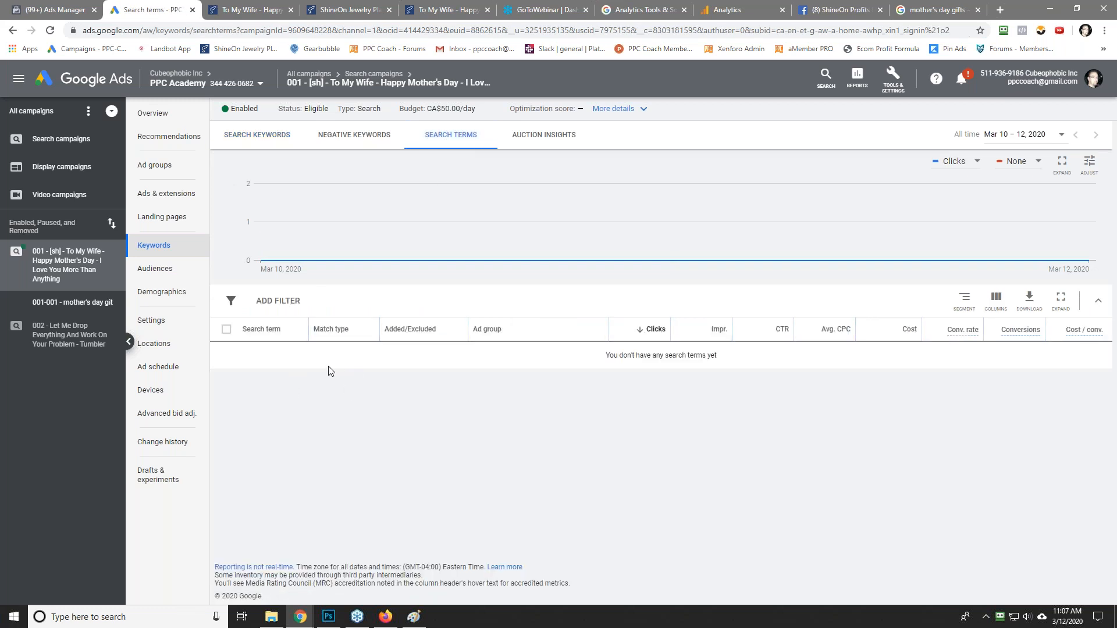
Step: Examine the search terms, keywords and ads of the paused 002 - Let Me Drop Everything tumbler campaign
{"action": "left_click", "coordinate": [62, 342]}
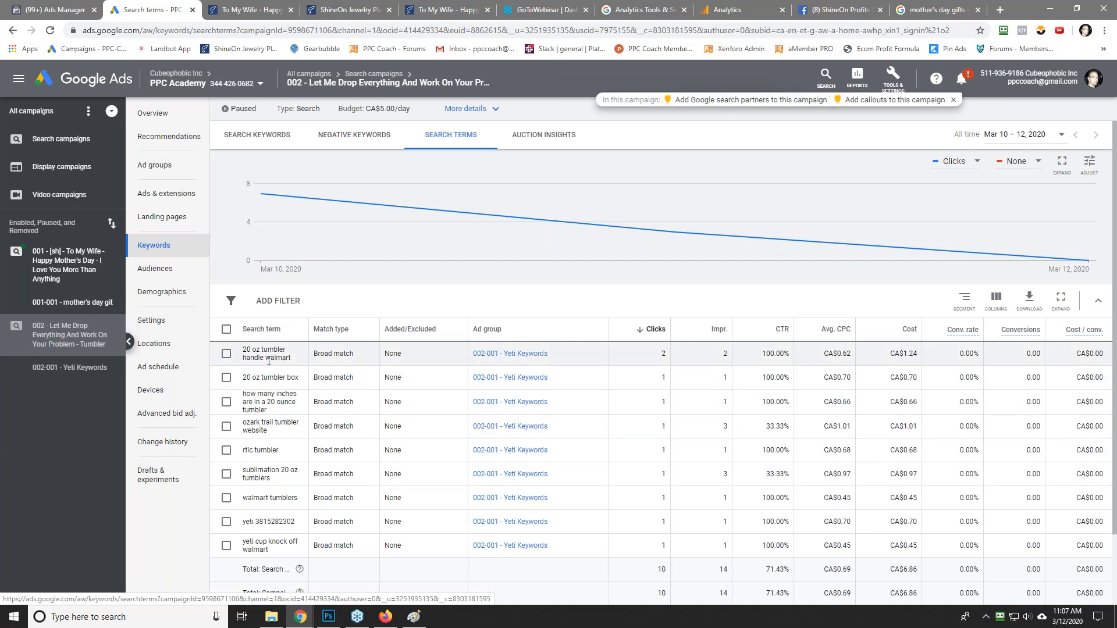
{"action": "left_click", "coordinate": [248, 134]}
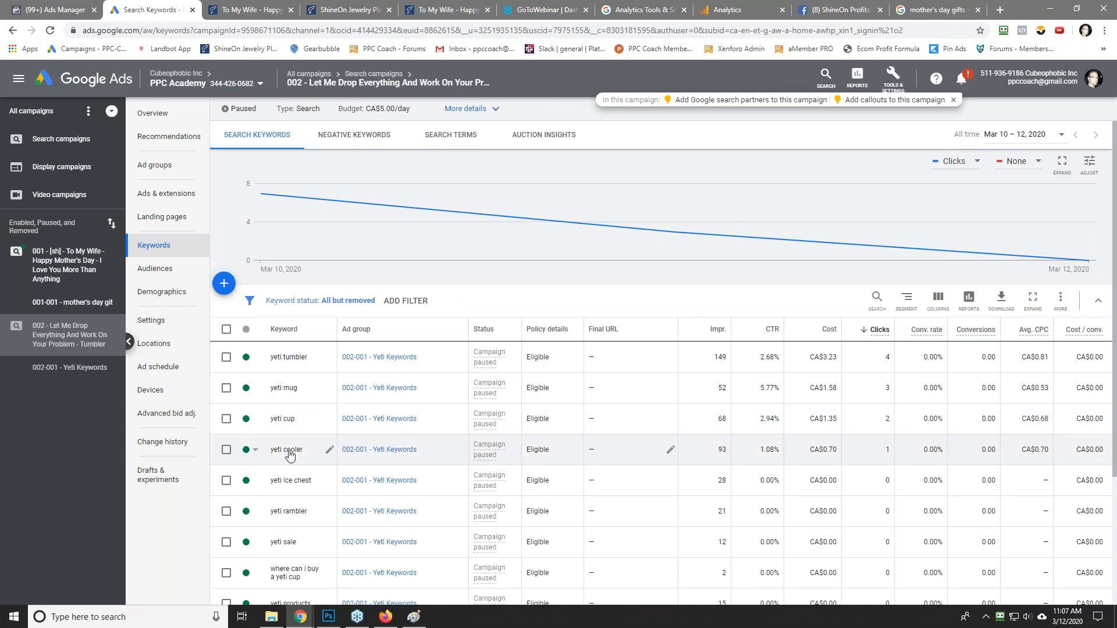
{"action": "left_click", "coordinate": [157, 192]}
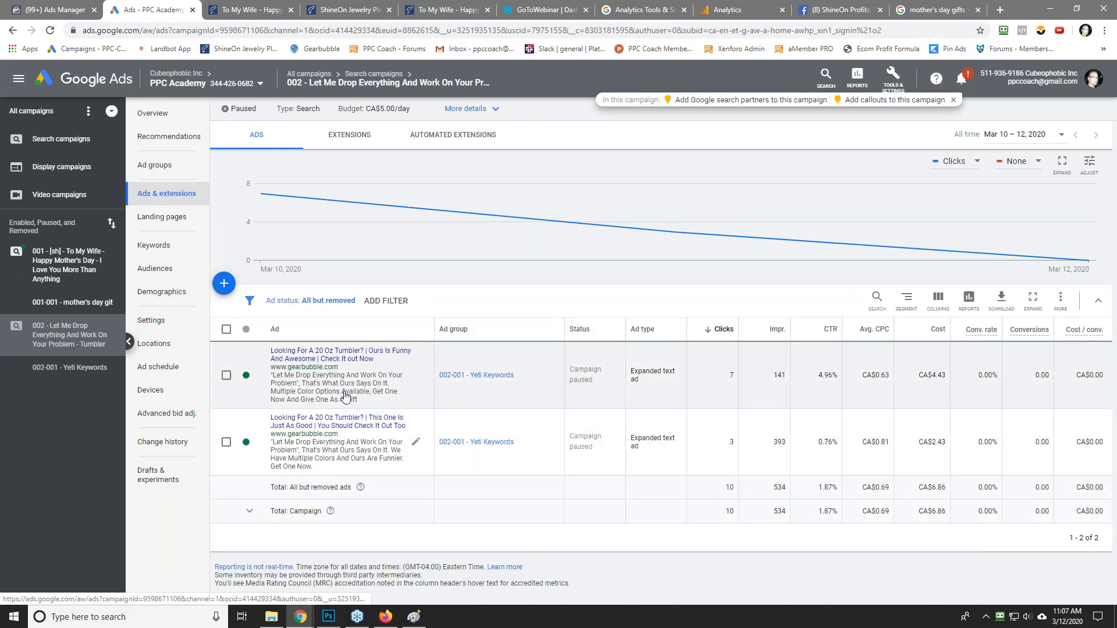
{"action": "left_click", "coordinate": [156, 245]}
{"action": "left_click", "coordinate": [460, 135]}
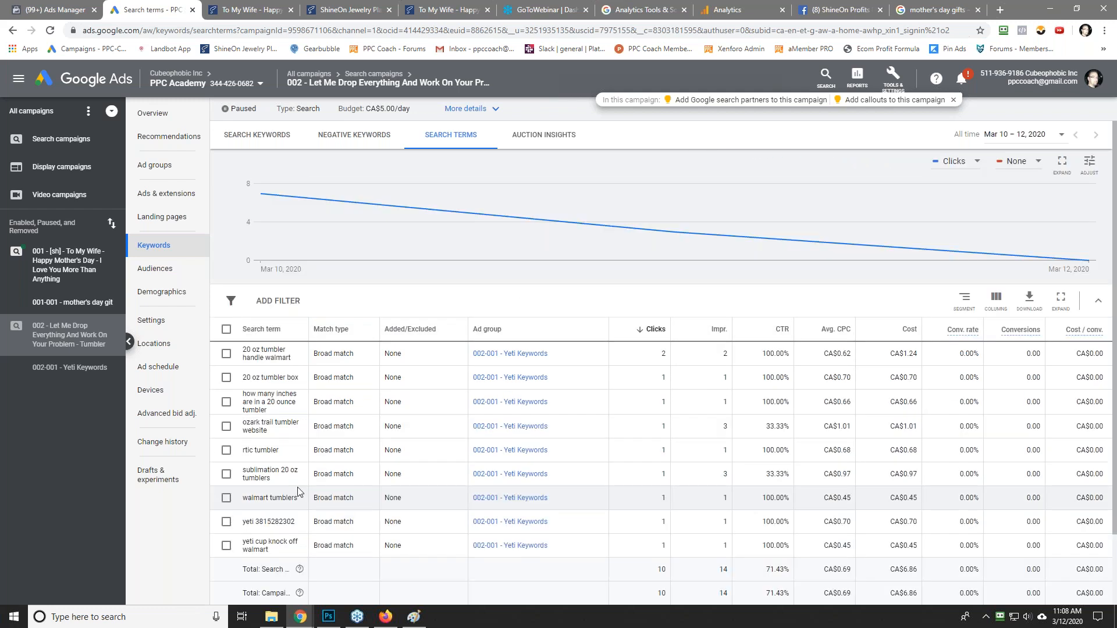
Step: Compare the click-through rates of the two expanded text ads in the 002 tumbler campaign
{"action": "left_click", "coordinate": [159, 198]}
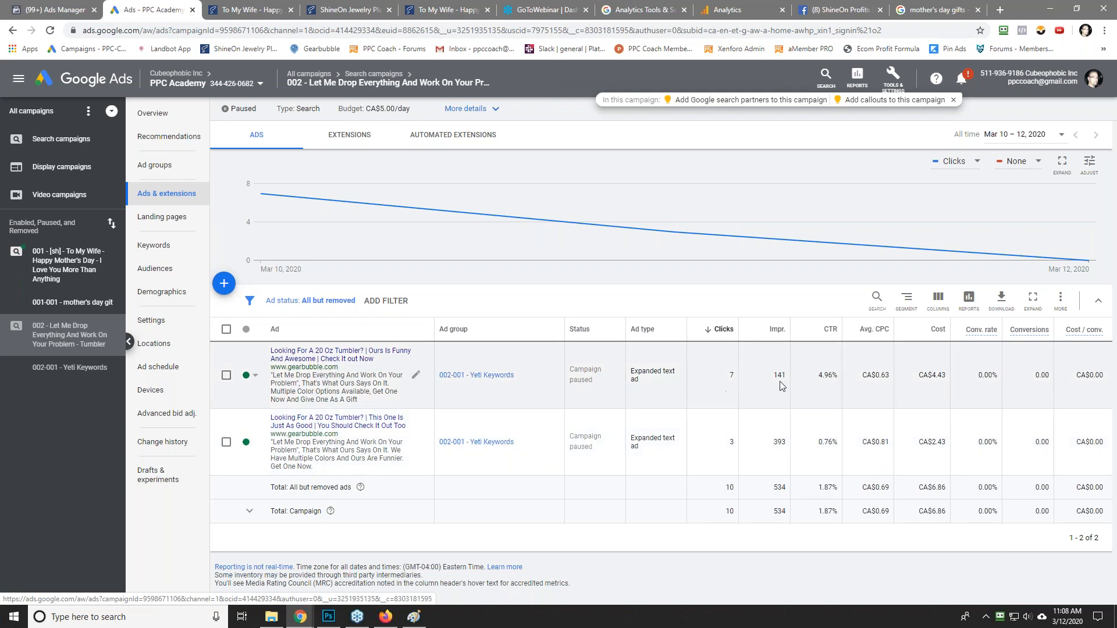
{"action": "left_click_drag", "start_coordinate": [817, 377], "coordinate": [837, 383]}
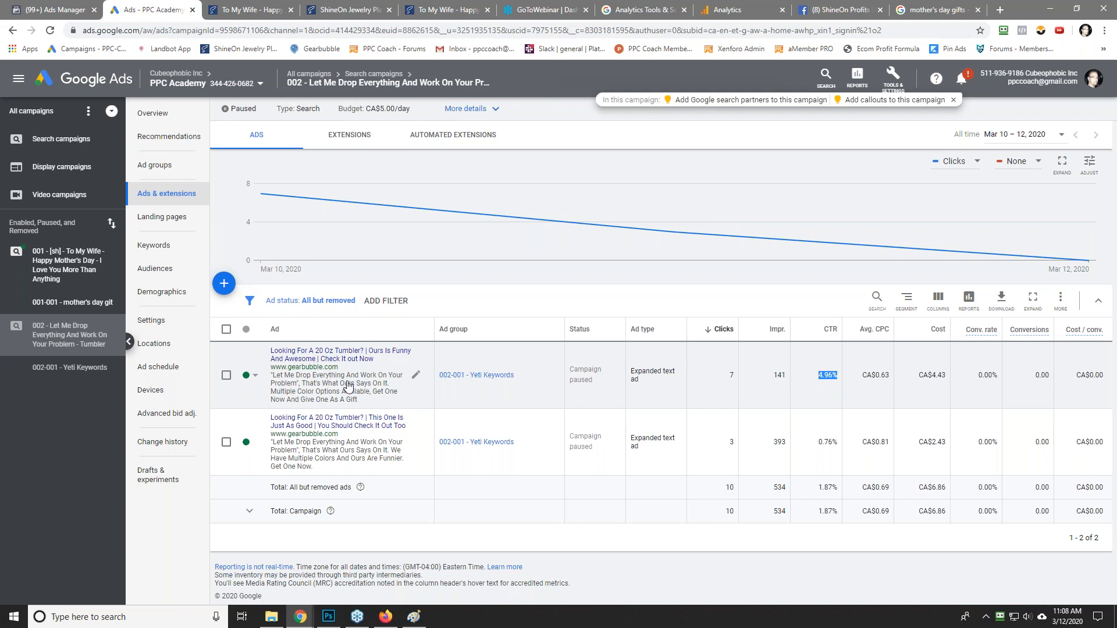
{"action": "left_click", "coordinate": [819, 440]}
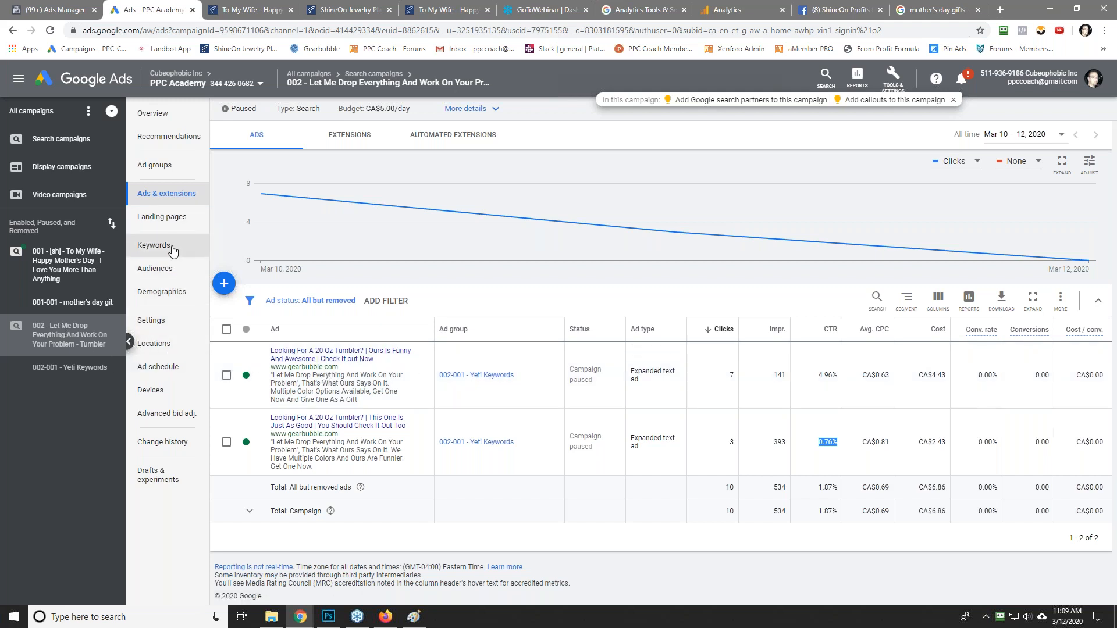
Step: Review the 001 To My Wife campaign's ads, the search campaign list, and the keywords of the 001-001 - mother's day git ad group
{"action": "left_click", "coordinate": [67, 261]}
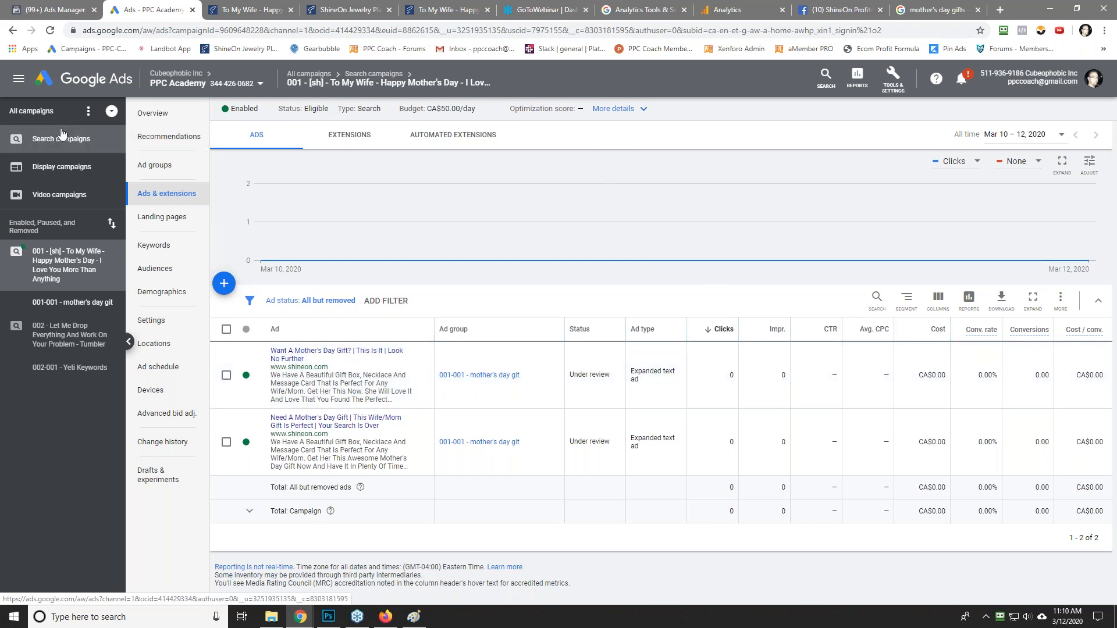
{"action": "left_click", "coordinate": [26, 118]}
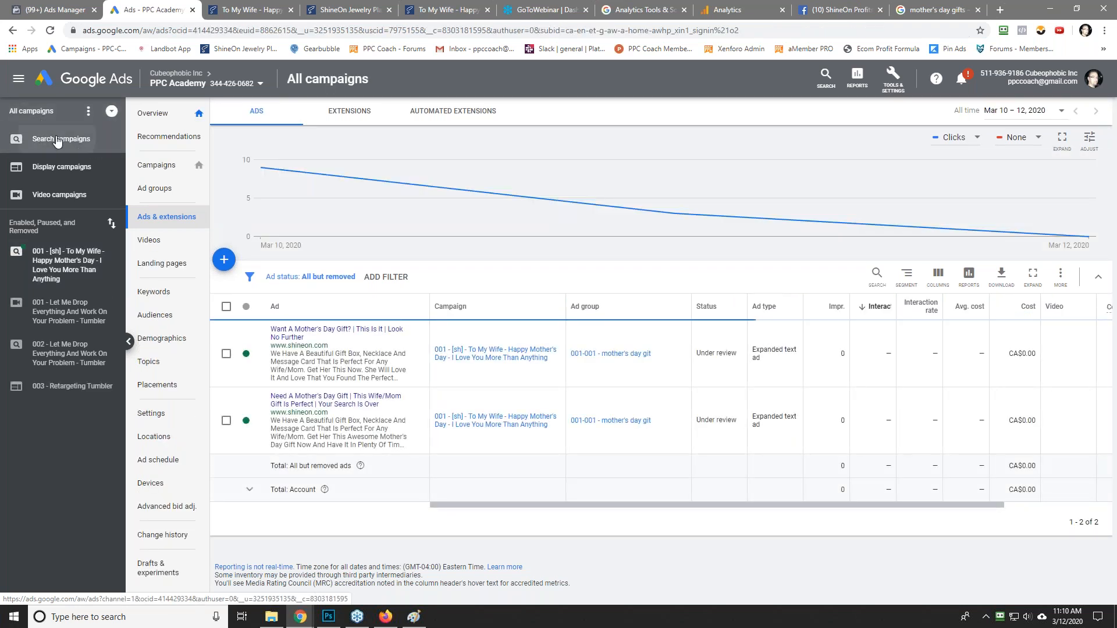
{"action": "left_click", "coordinate": [58, 139]}
{"action": "left_click", "coordinate": [156, 166]}
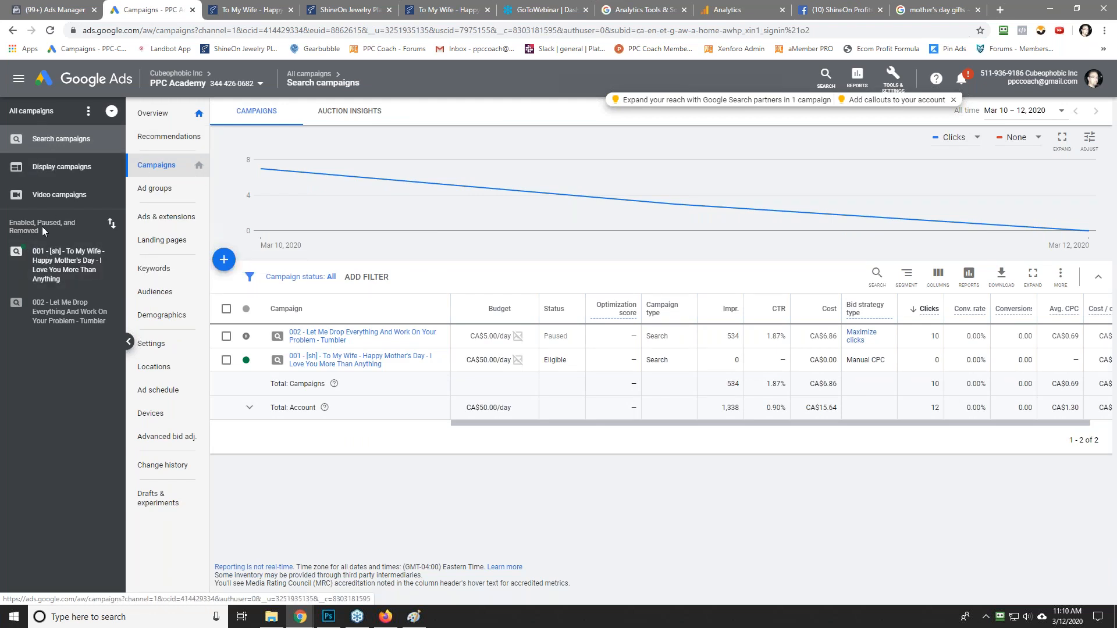
{"action": "left_click", "coordinate": [54, 268]}
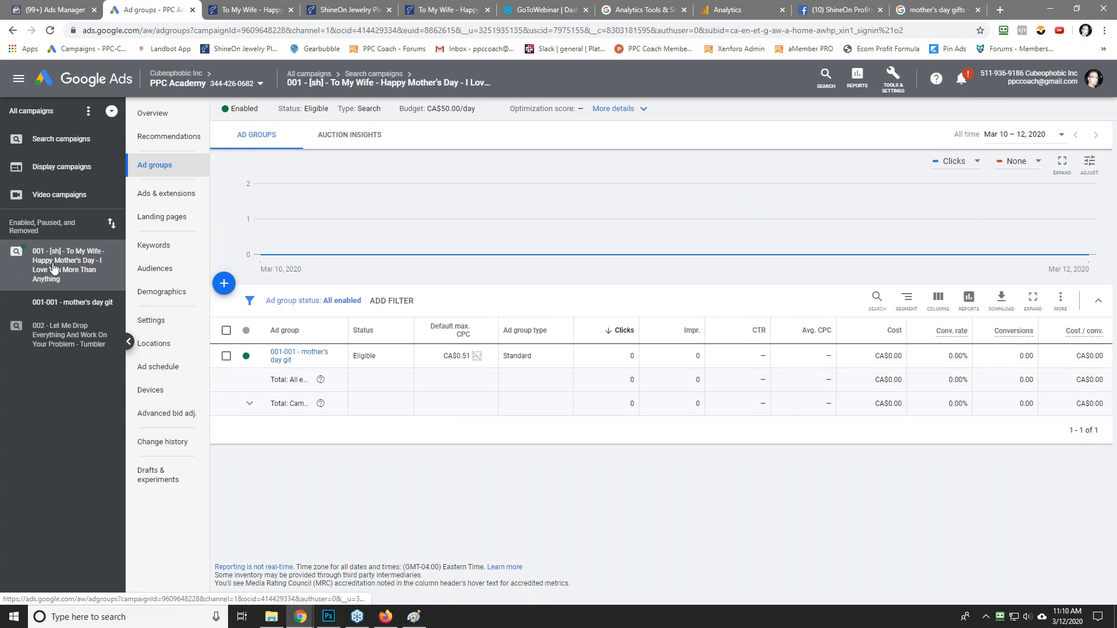
{"action": "left_click", "coordinate": [62, 303]}
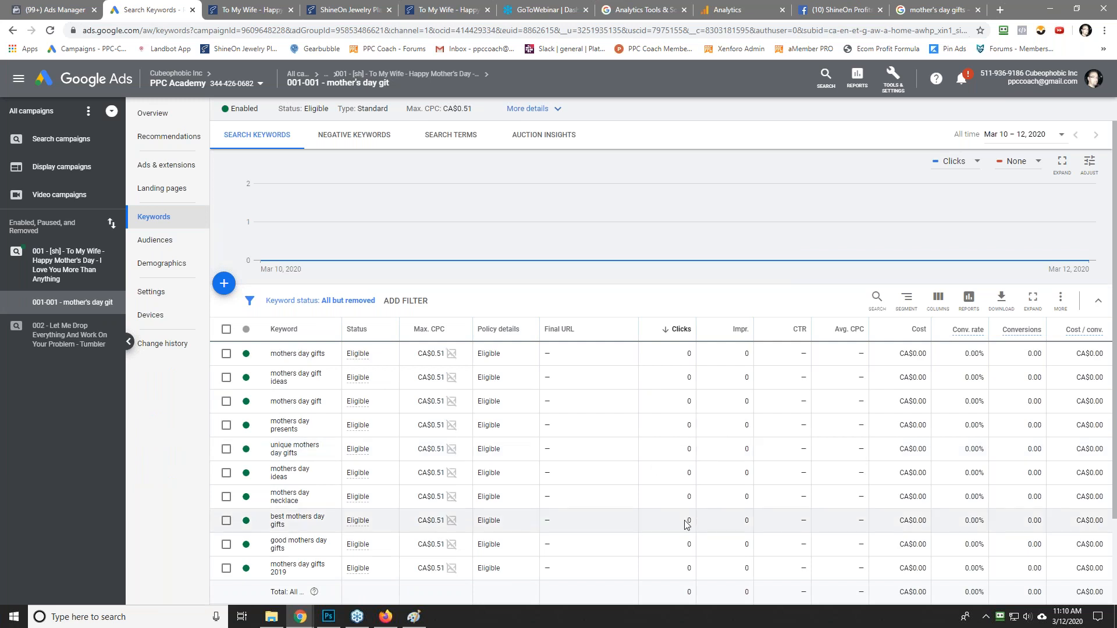
Step: View the list of all campaigns, then show the ad groups of the 001 To My Wife search campaign
{"action": "left_click", "coordinate": [11, 110]}
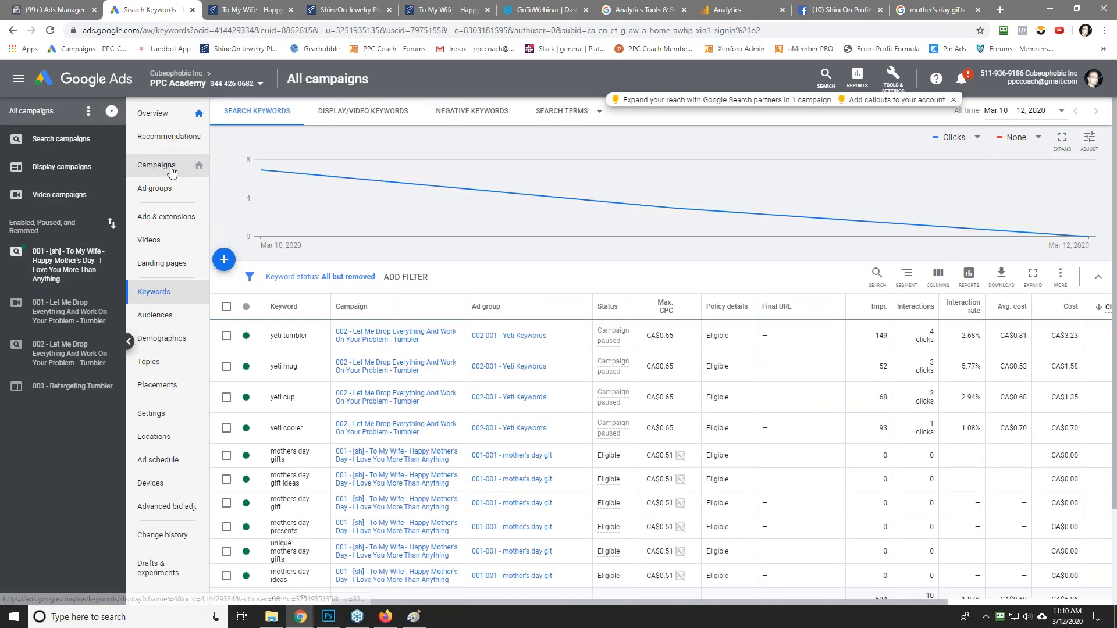
{"action": "left_click", "coordinate": [156, 165]}
{"action": "left_click", "coordinate": [325, 410]}
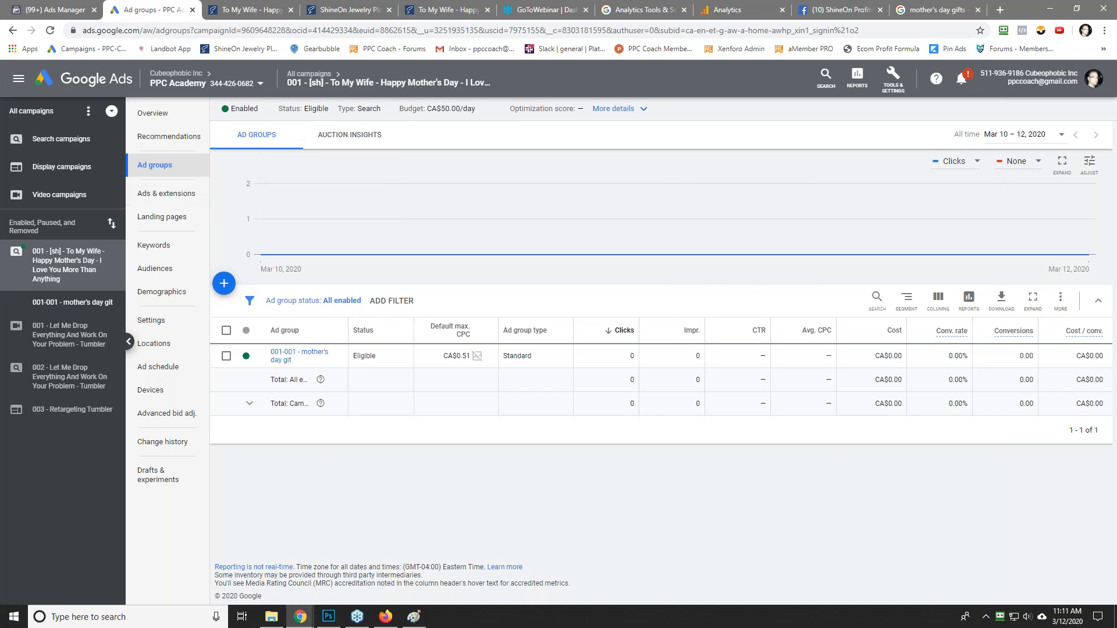
{"action": "left_click", "coordinate": [59, 141]}
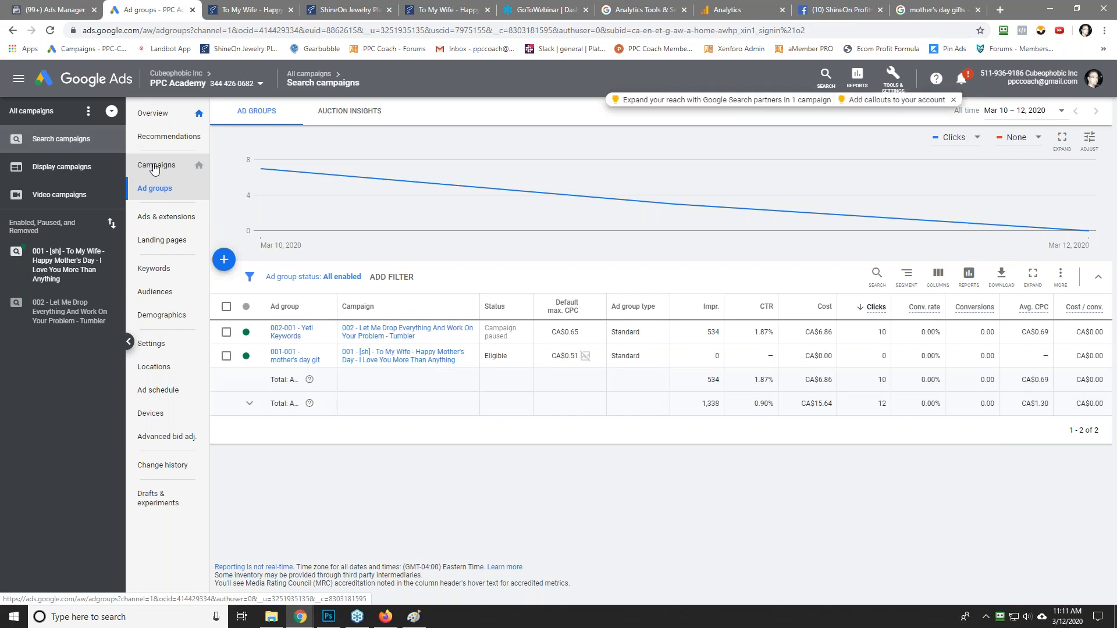
{"action": "left_click", "coordinate": [334, 360]}
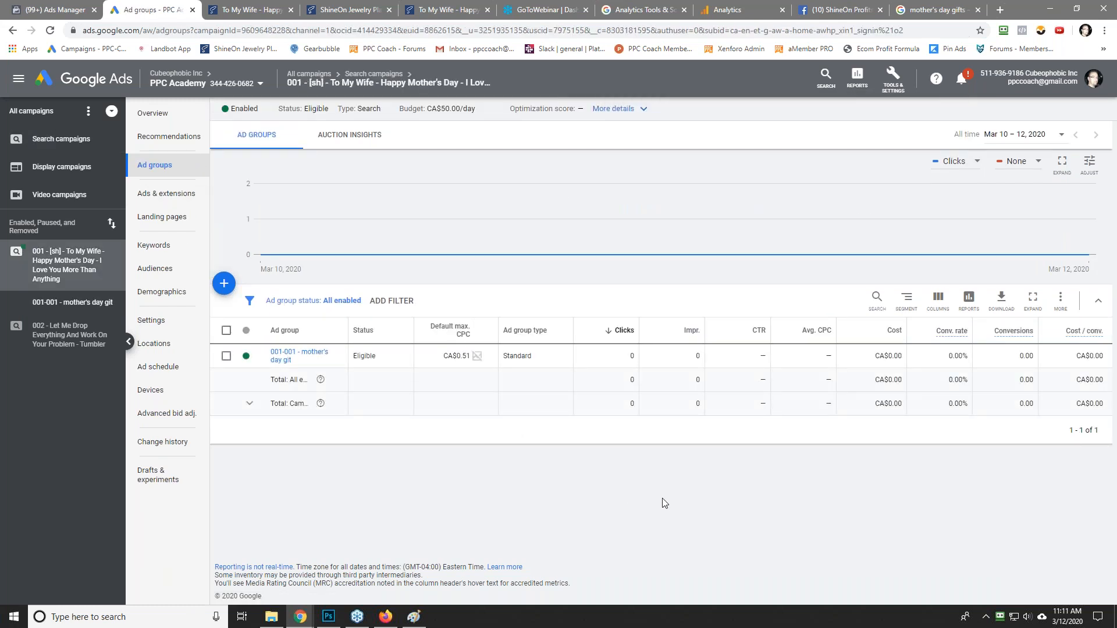
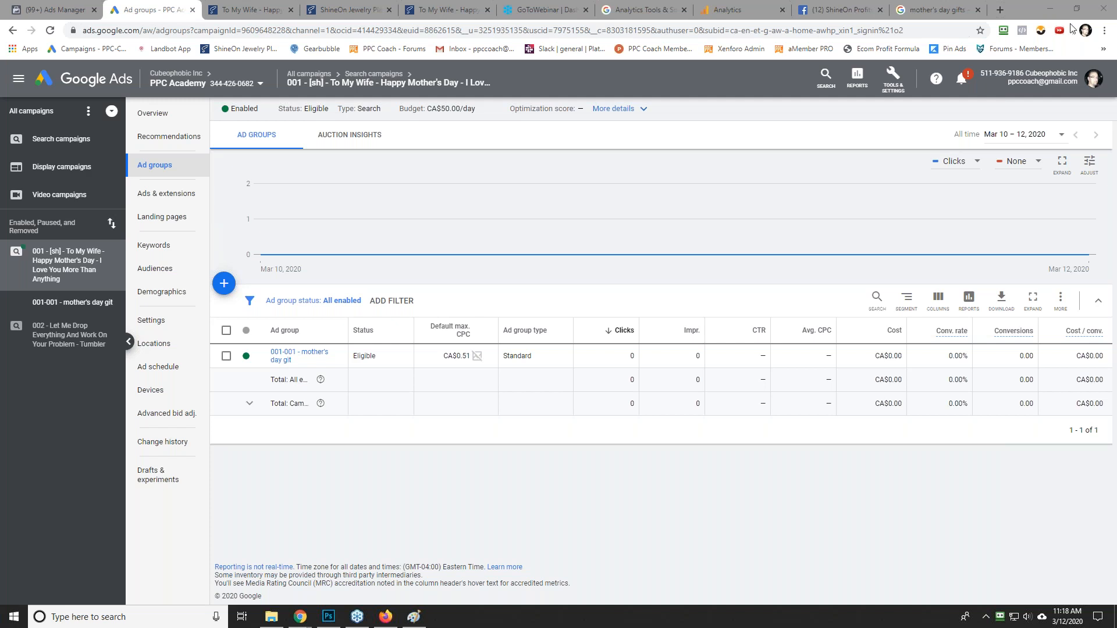
Step: Search Google for "google ad credit" in a new browser tab
{"action": "left_click", "coordinate": [1000, 10]}
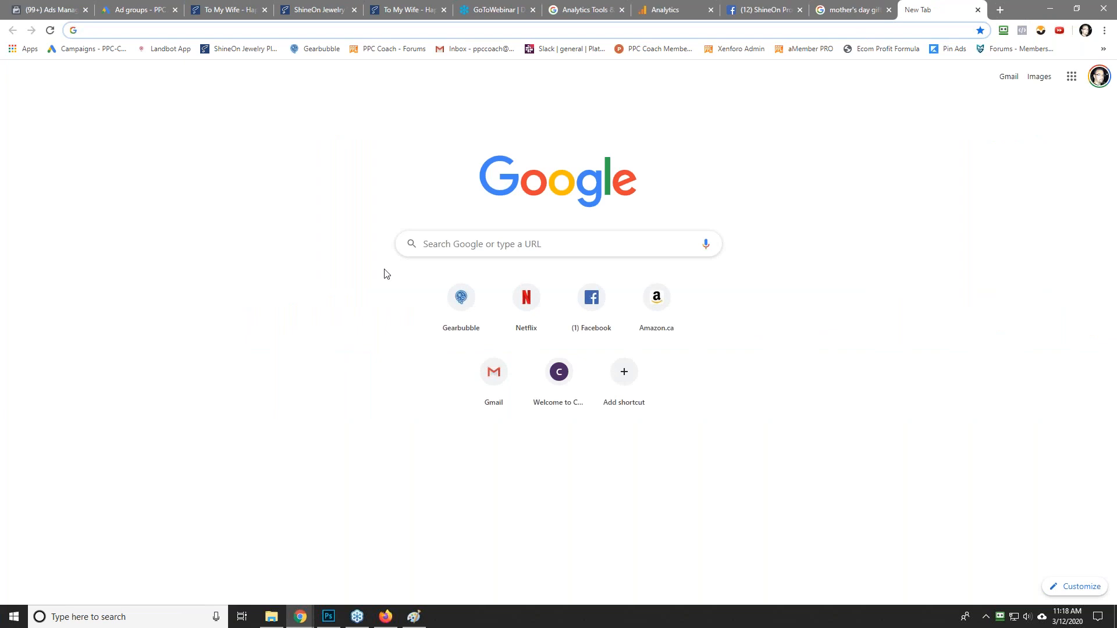
{"action": "left_click", "coordinate": [431, 244]}
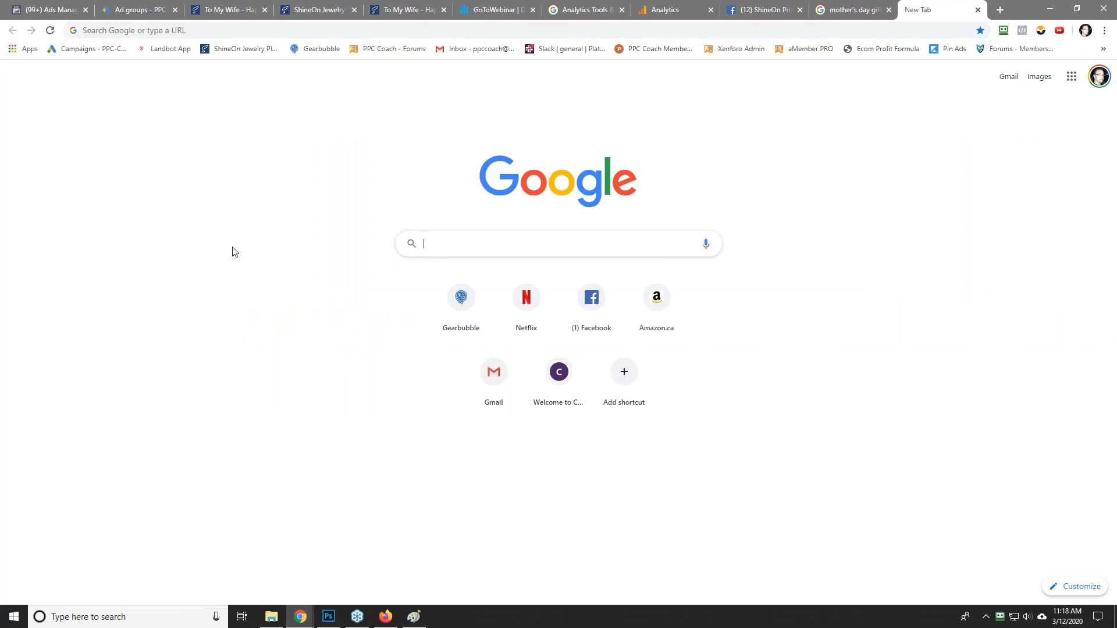
{"action": "type", "text": "google"}
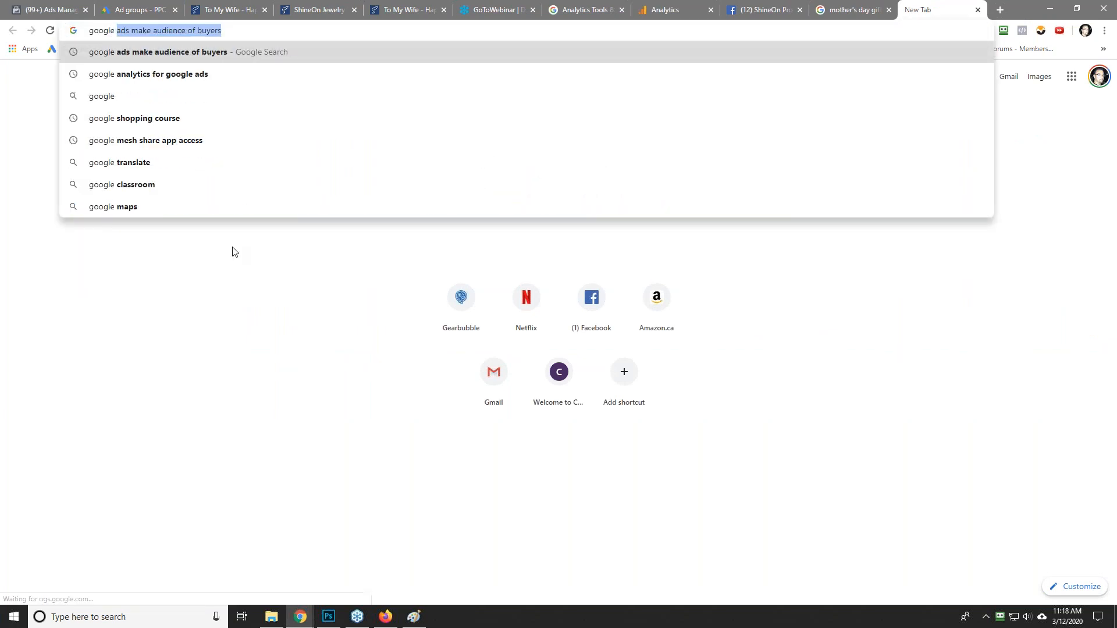
{"action": "type", "text": " ad credit"}
{"action": "key", "text": "Return"}
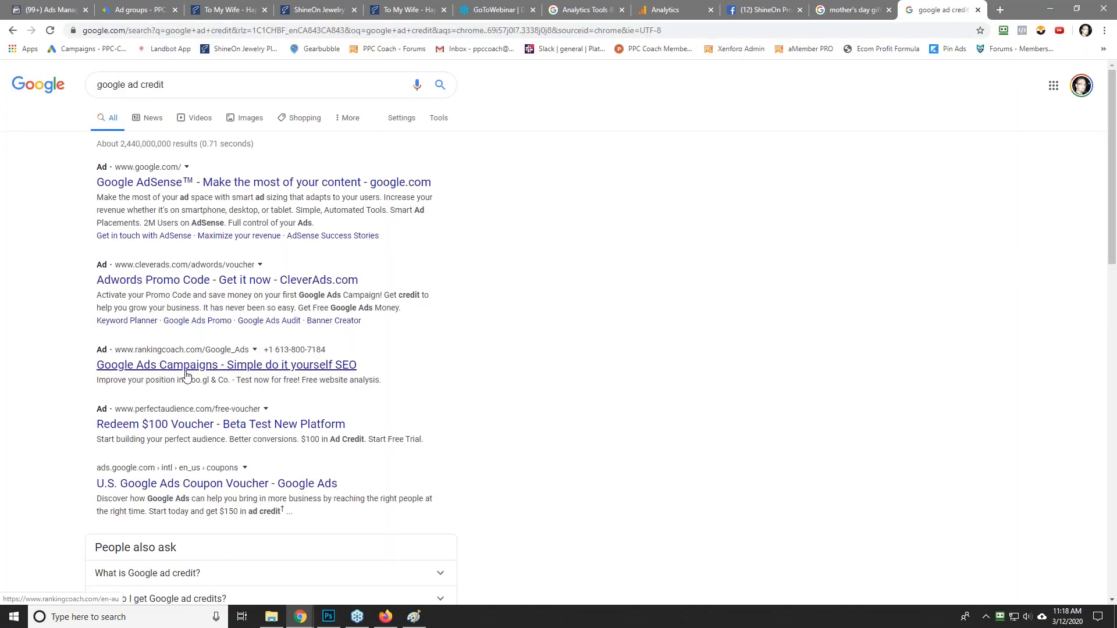
Step: Open the U.S. Google Ads Coupon Voucher result in a new tab and examine the offer page
{"action": "right_click", "coordinate": [210, 490]}
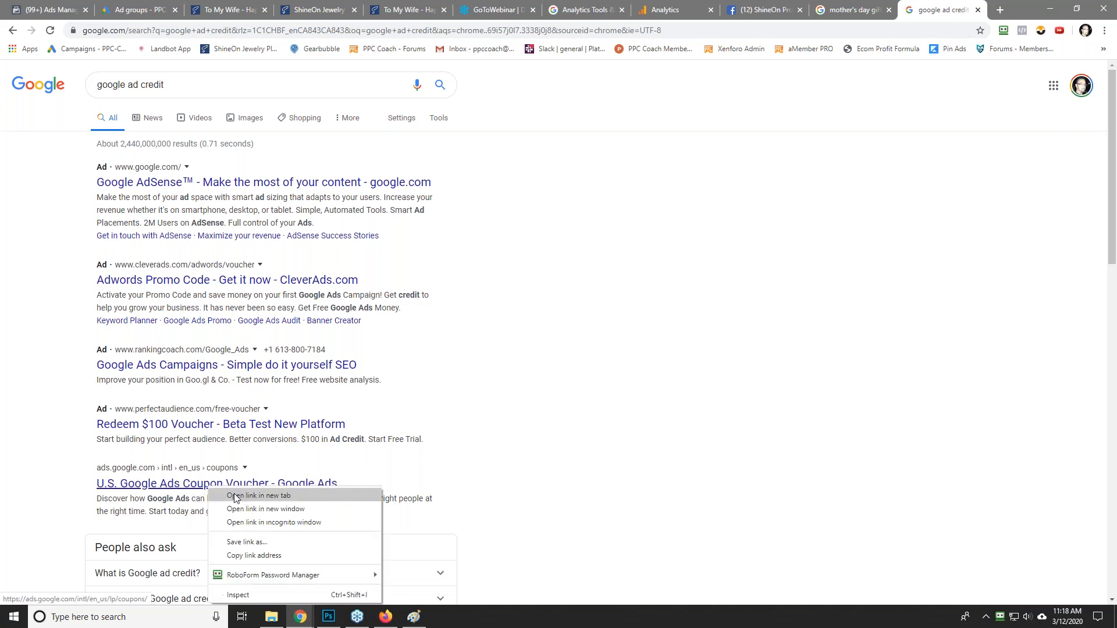
{"action": "left_click", "coordinate": [227, 496]}
{"action": "left_click", "coordinate": [931, 10]}
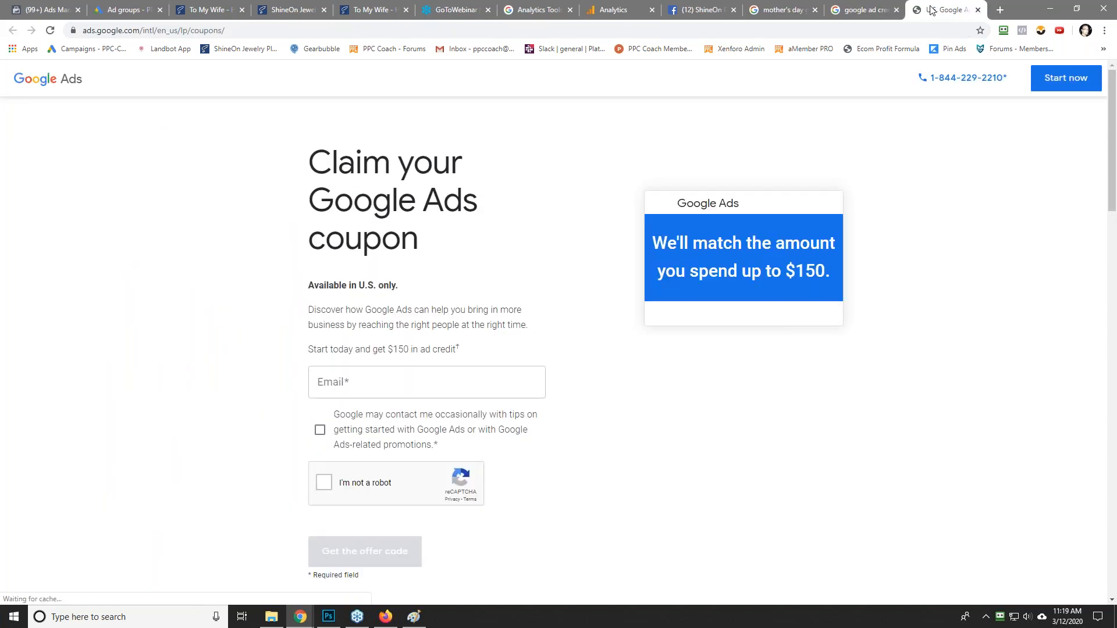
{"action": "left_click", "coordinate": [875, 17]}
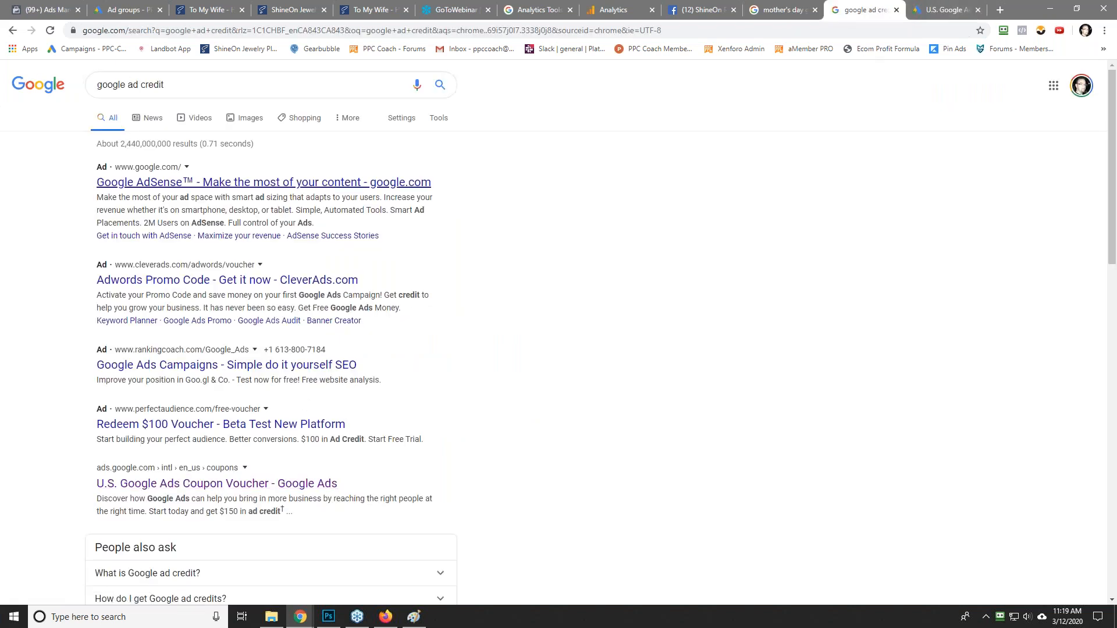
{"action": "left_click", "coordinate": [927, 15]}
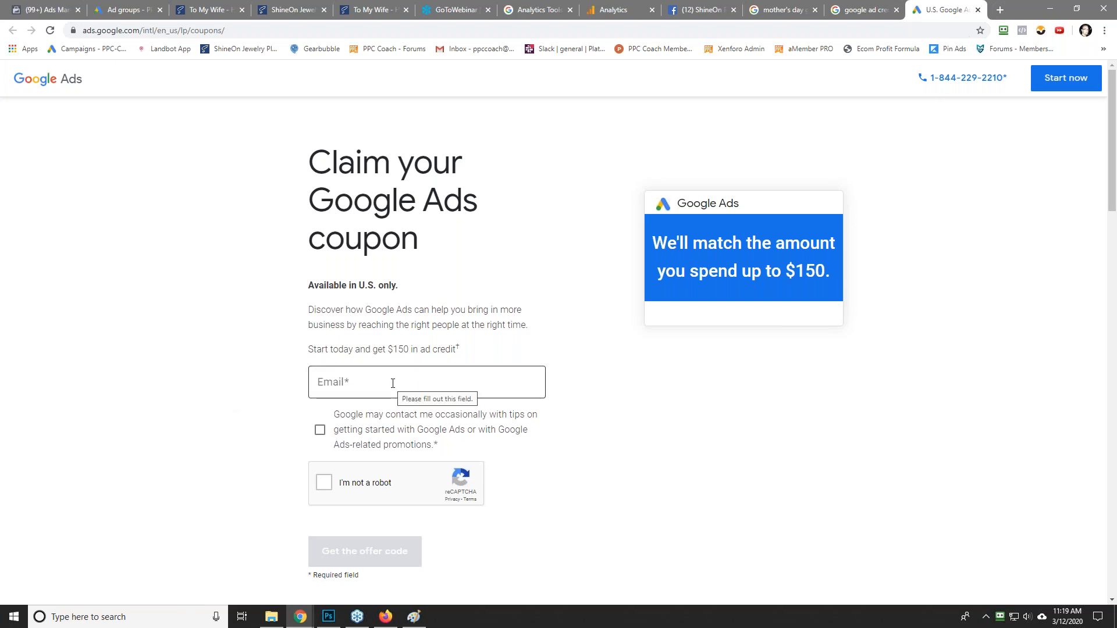
{"action": "scroll", "coordinate": [255, 369], "scroll_direction": "down", "scroll_amount": 5}
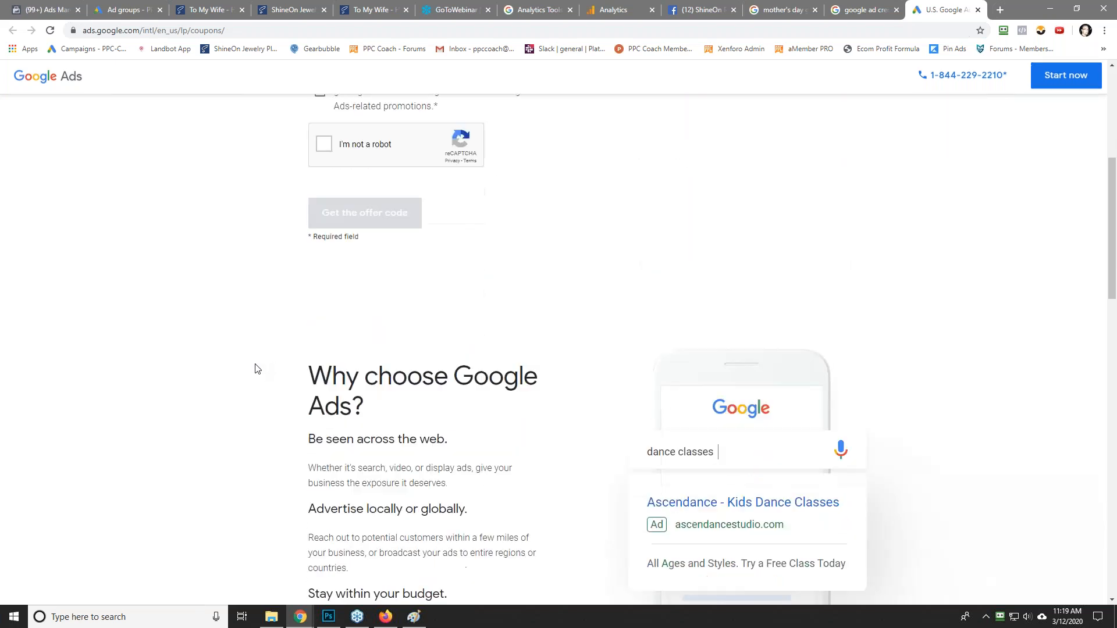
{"action": "scroll", "coordinate": [255, 369], "scroll_direction": "down", "scroll_amount": 1}
{"action": "scroll", "coordinate": [579, 119], "scroll_direction": "up", "scroll_amount": 7}
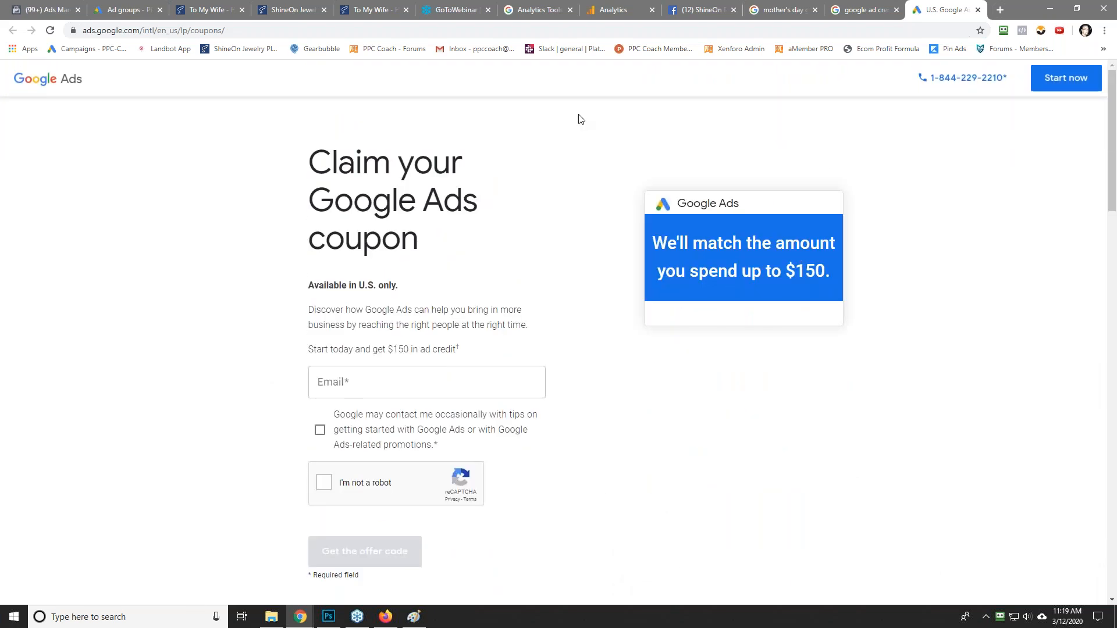